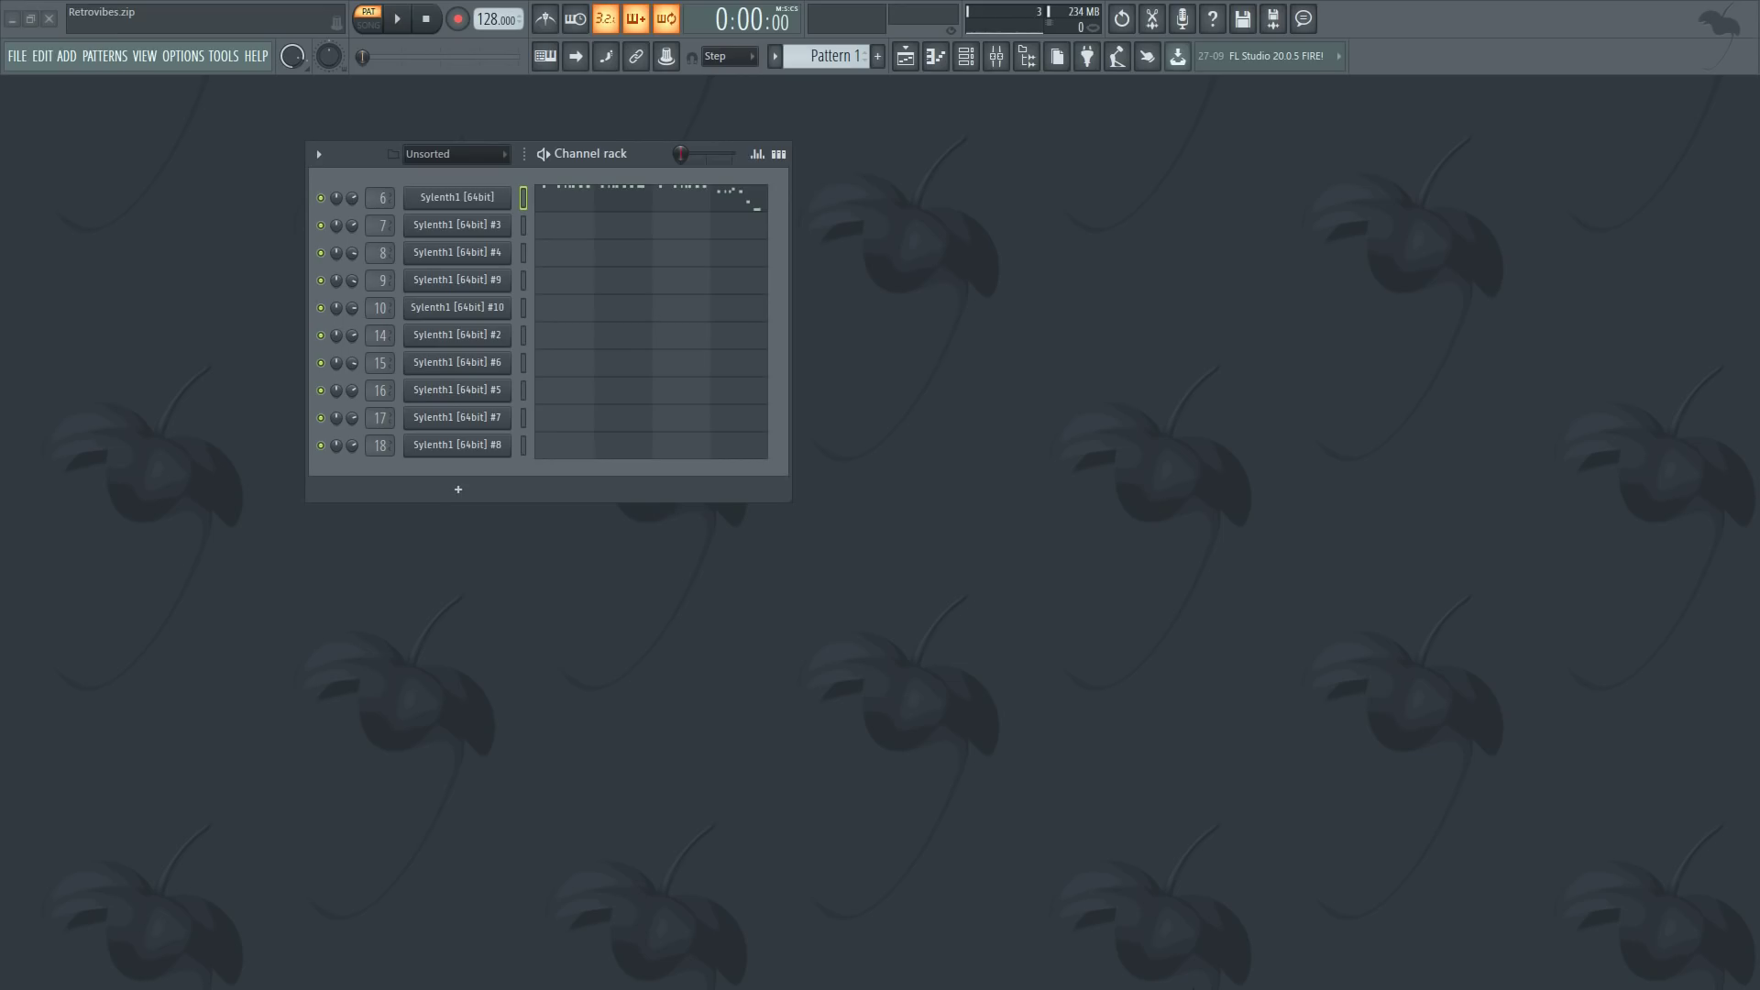
# - Open the first Sylenth1 channel's plugin window to inspect its preset, and play its melody in the piano roll
pyautogui.click(482, 201)
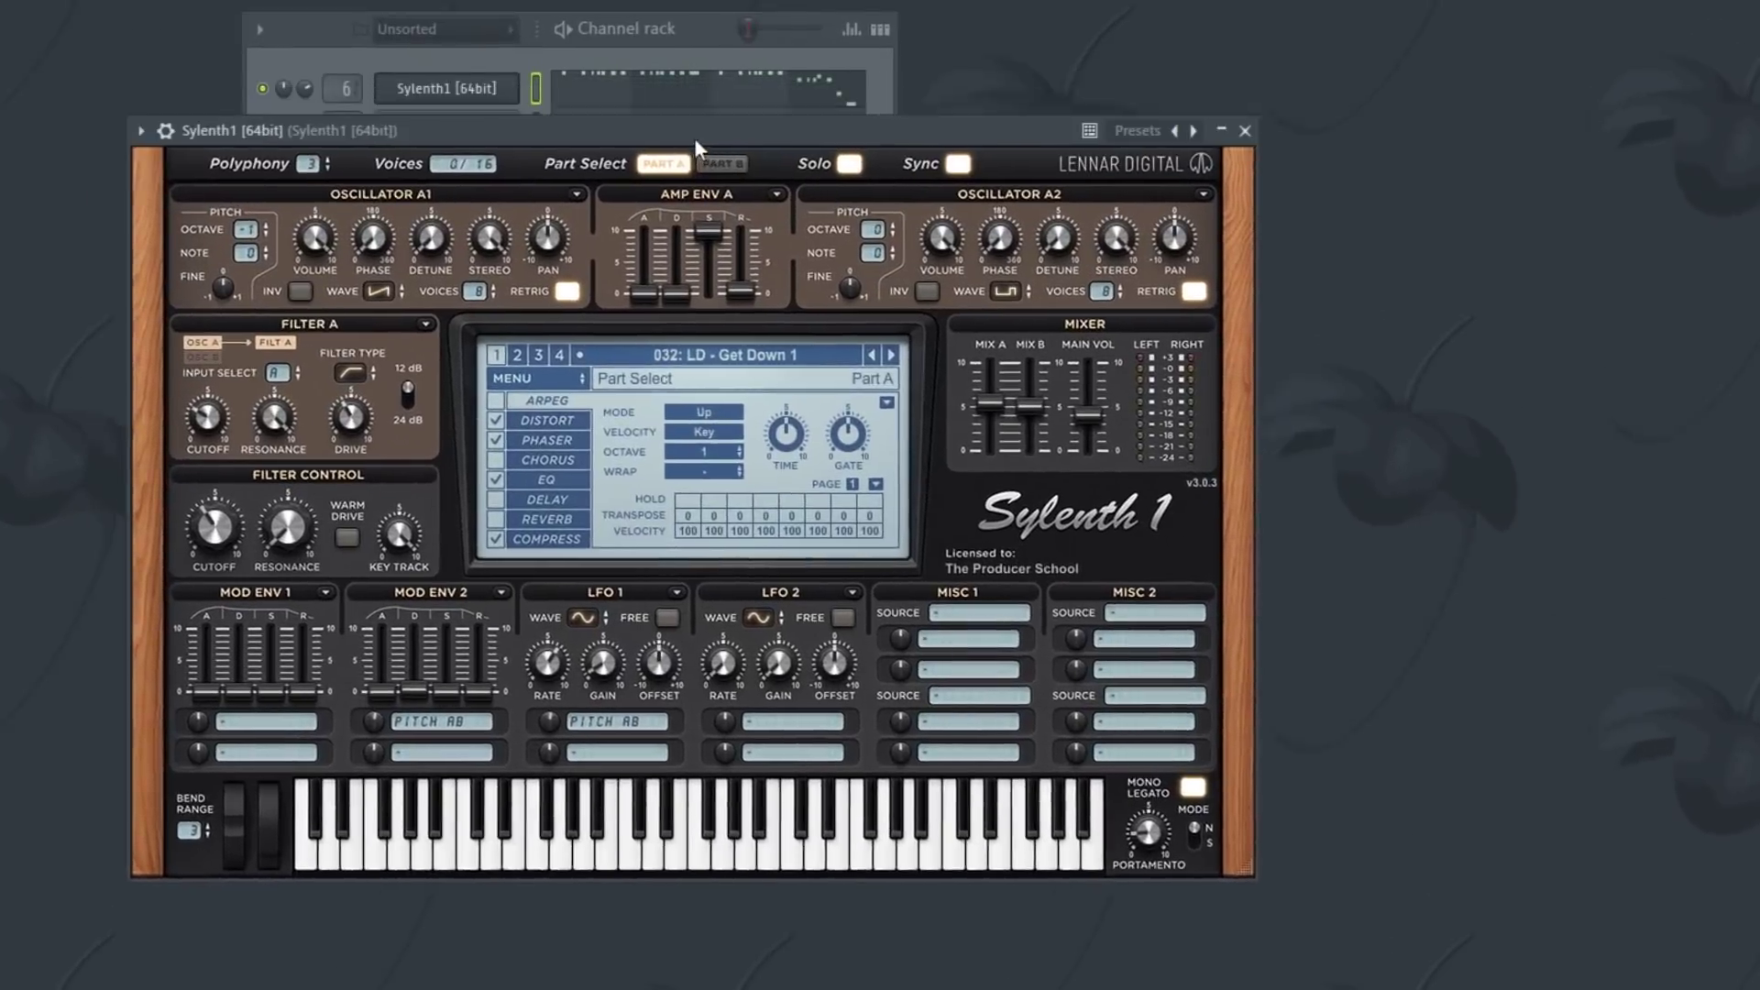
pyautogui.moveTo(695, 137); pyautogui.dragTo(704, 198)
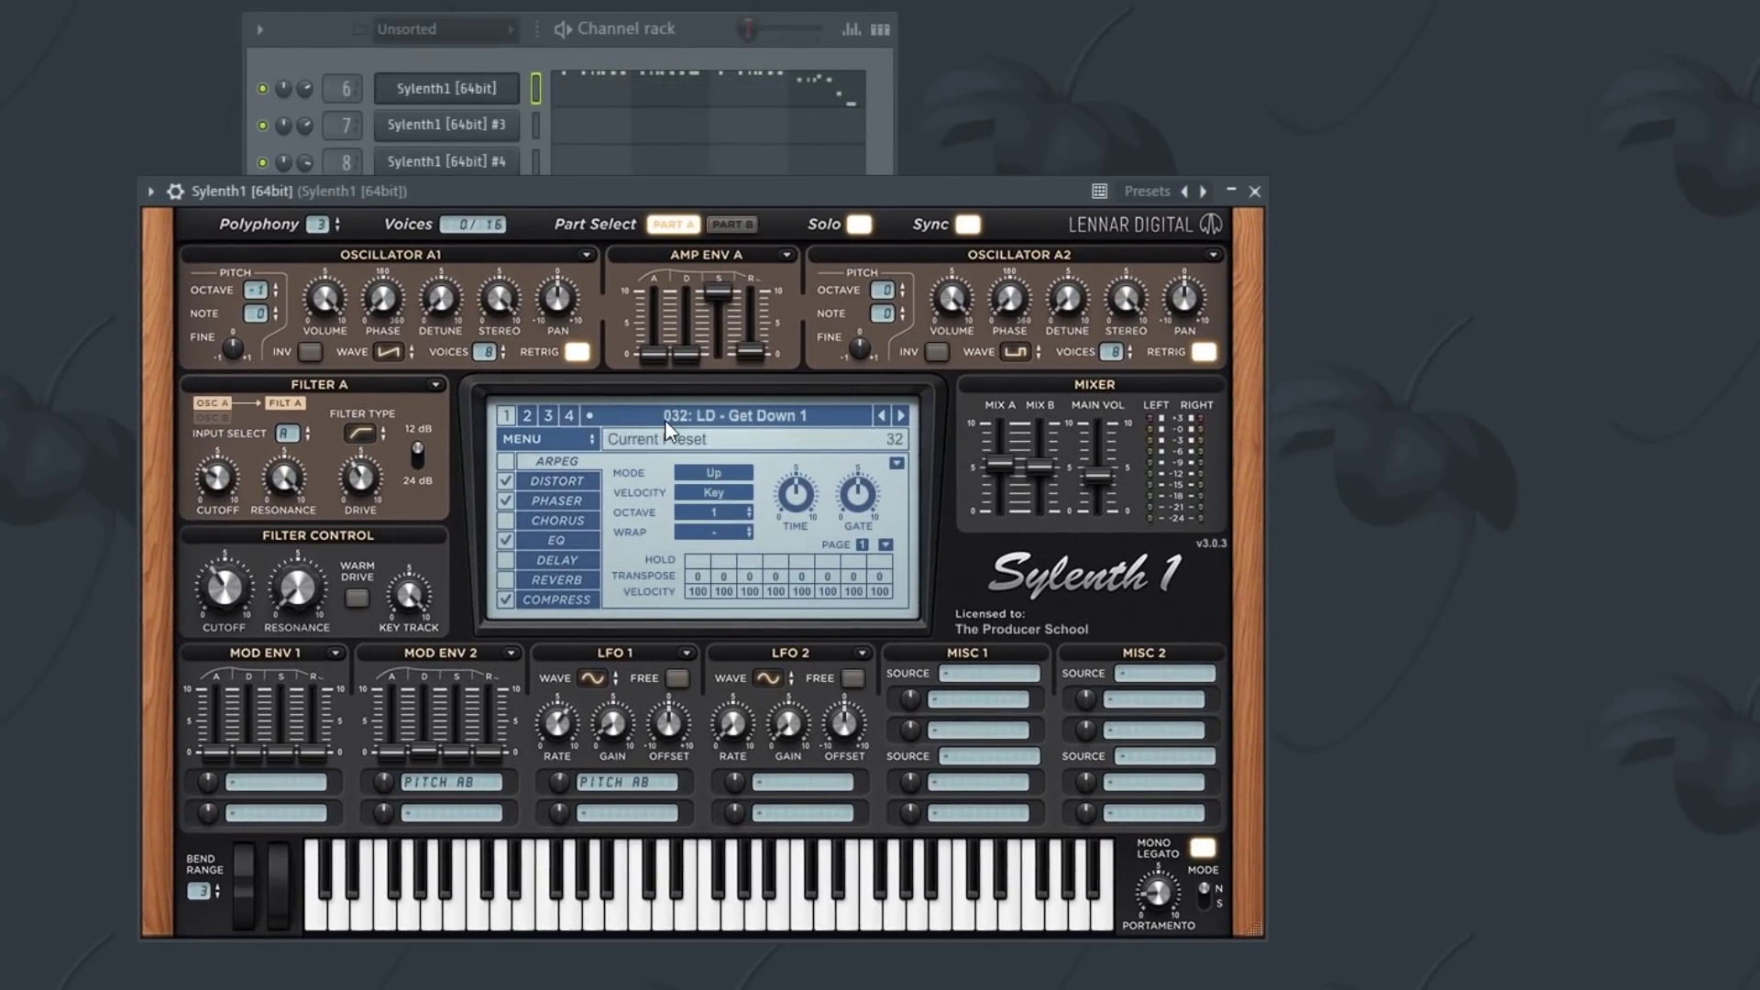
pyautogui.click(541, 91)
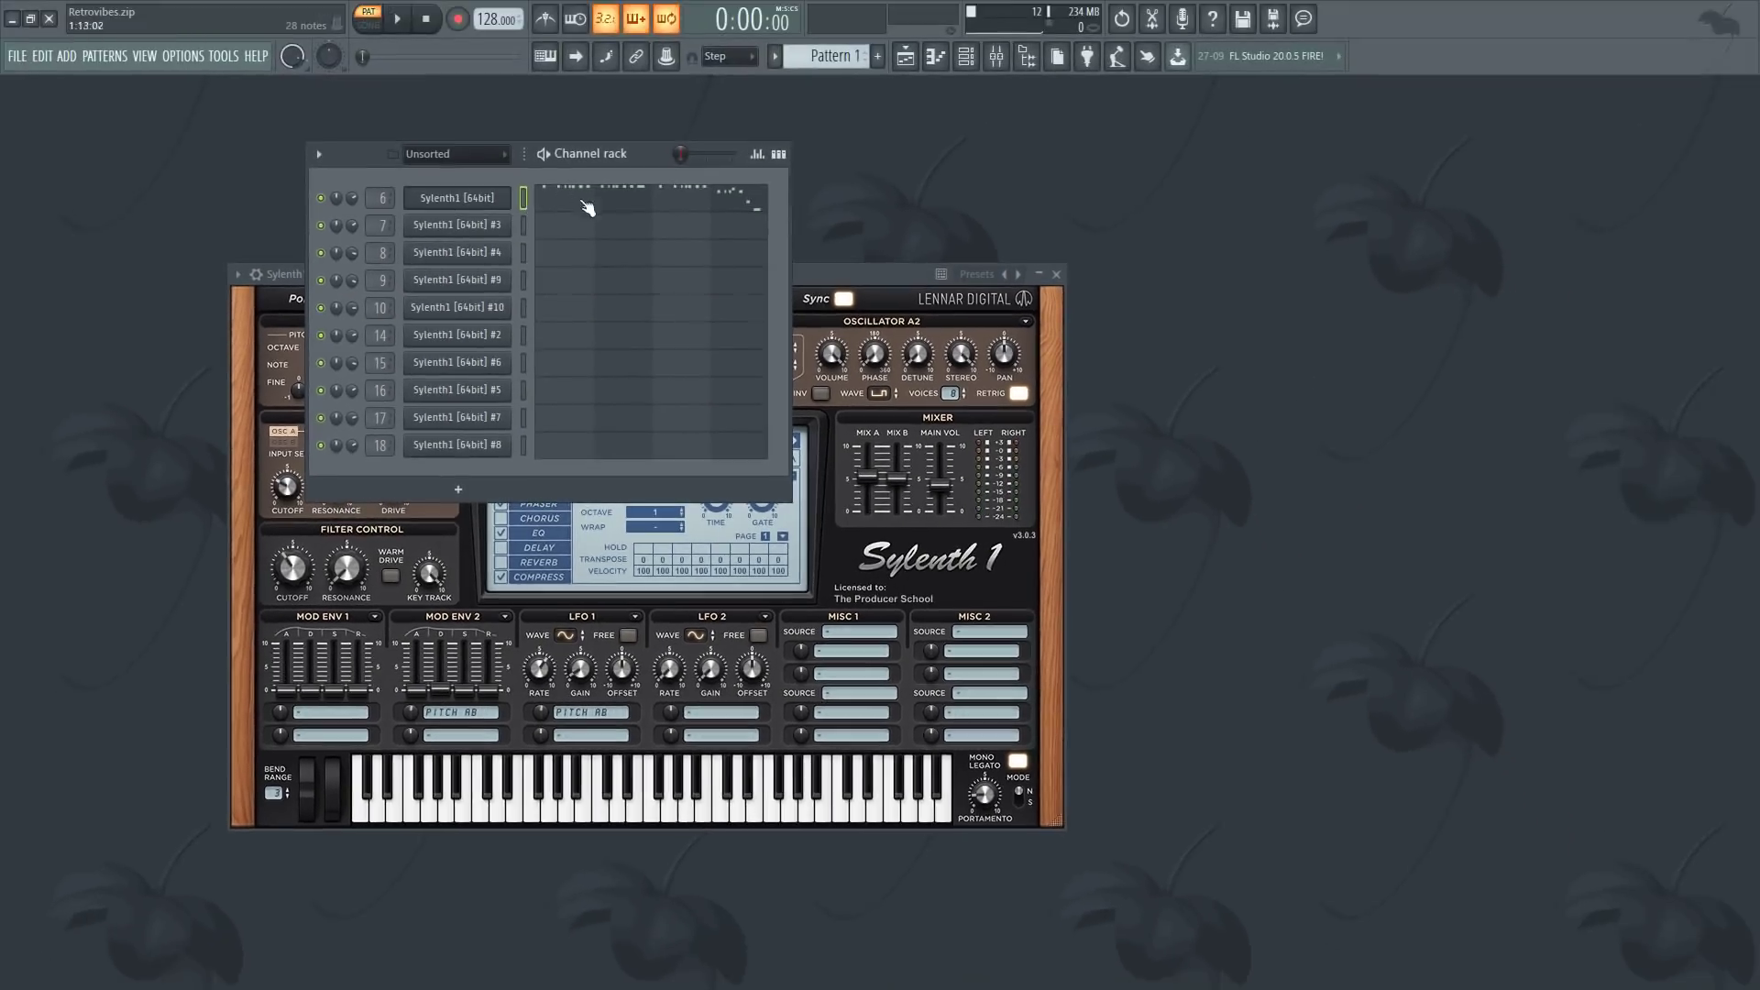
pyautogui.click(613, 140)
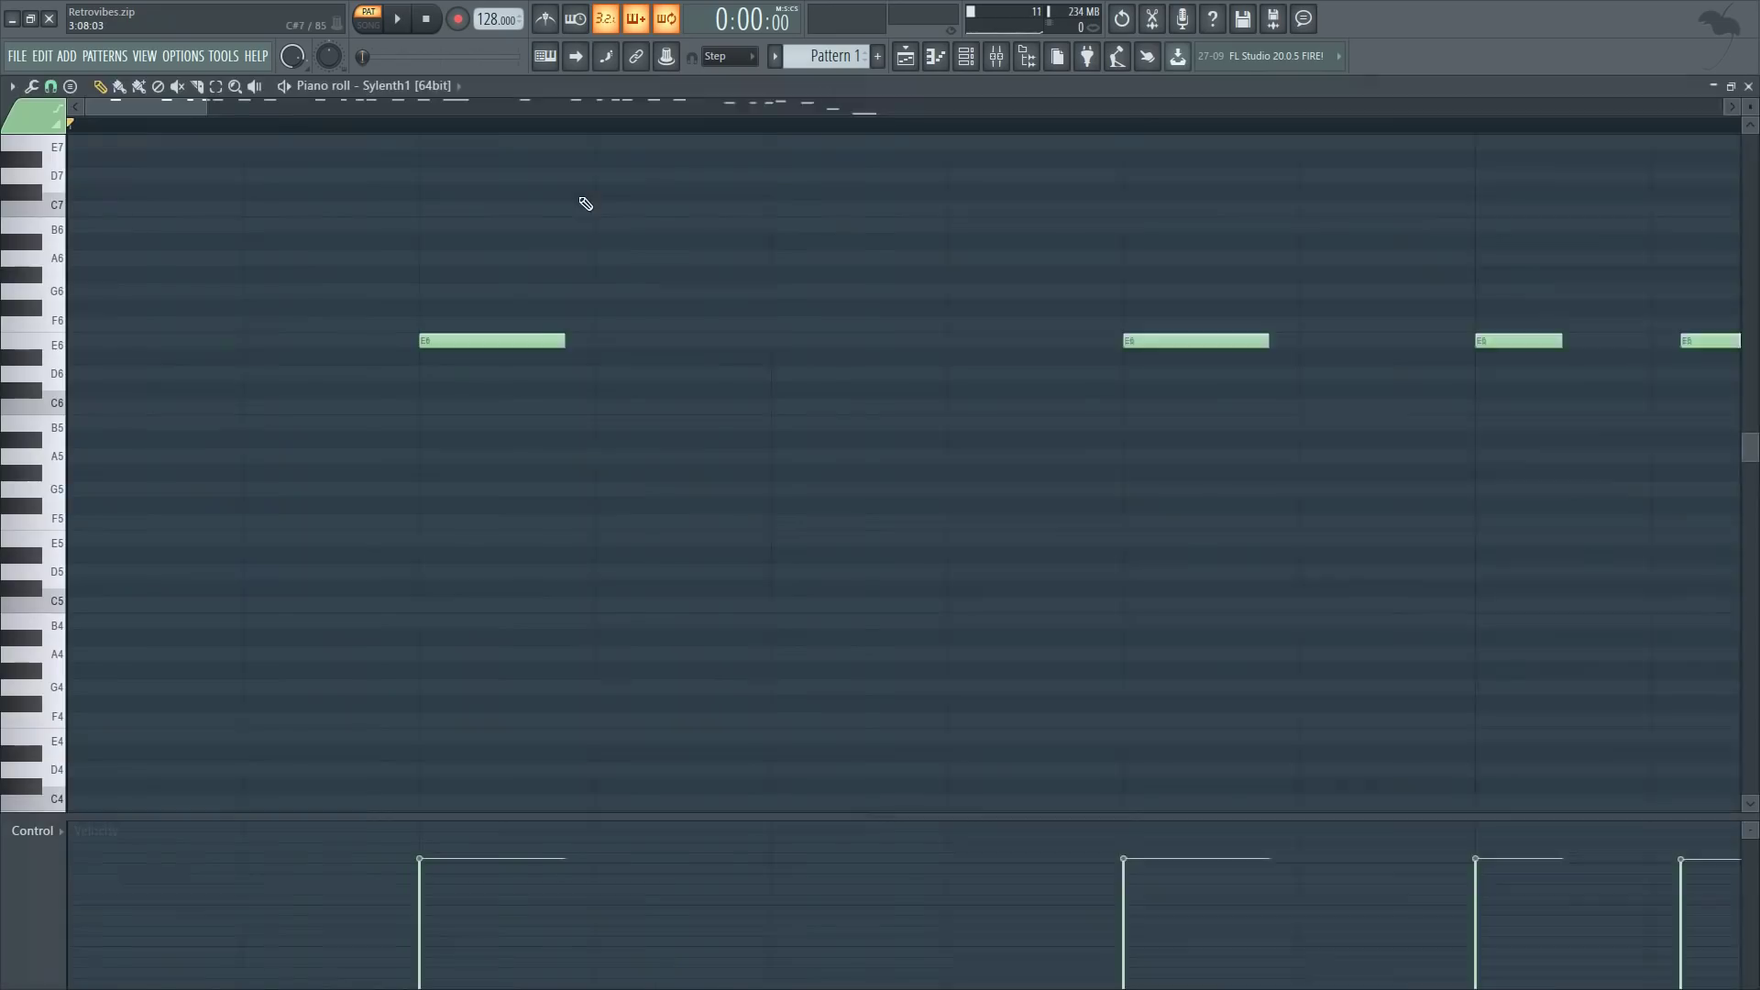
pyautogui.click(402, 20)
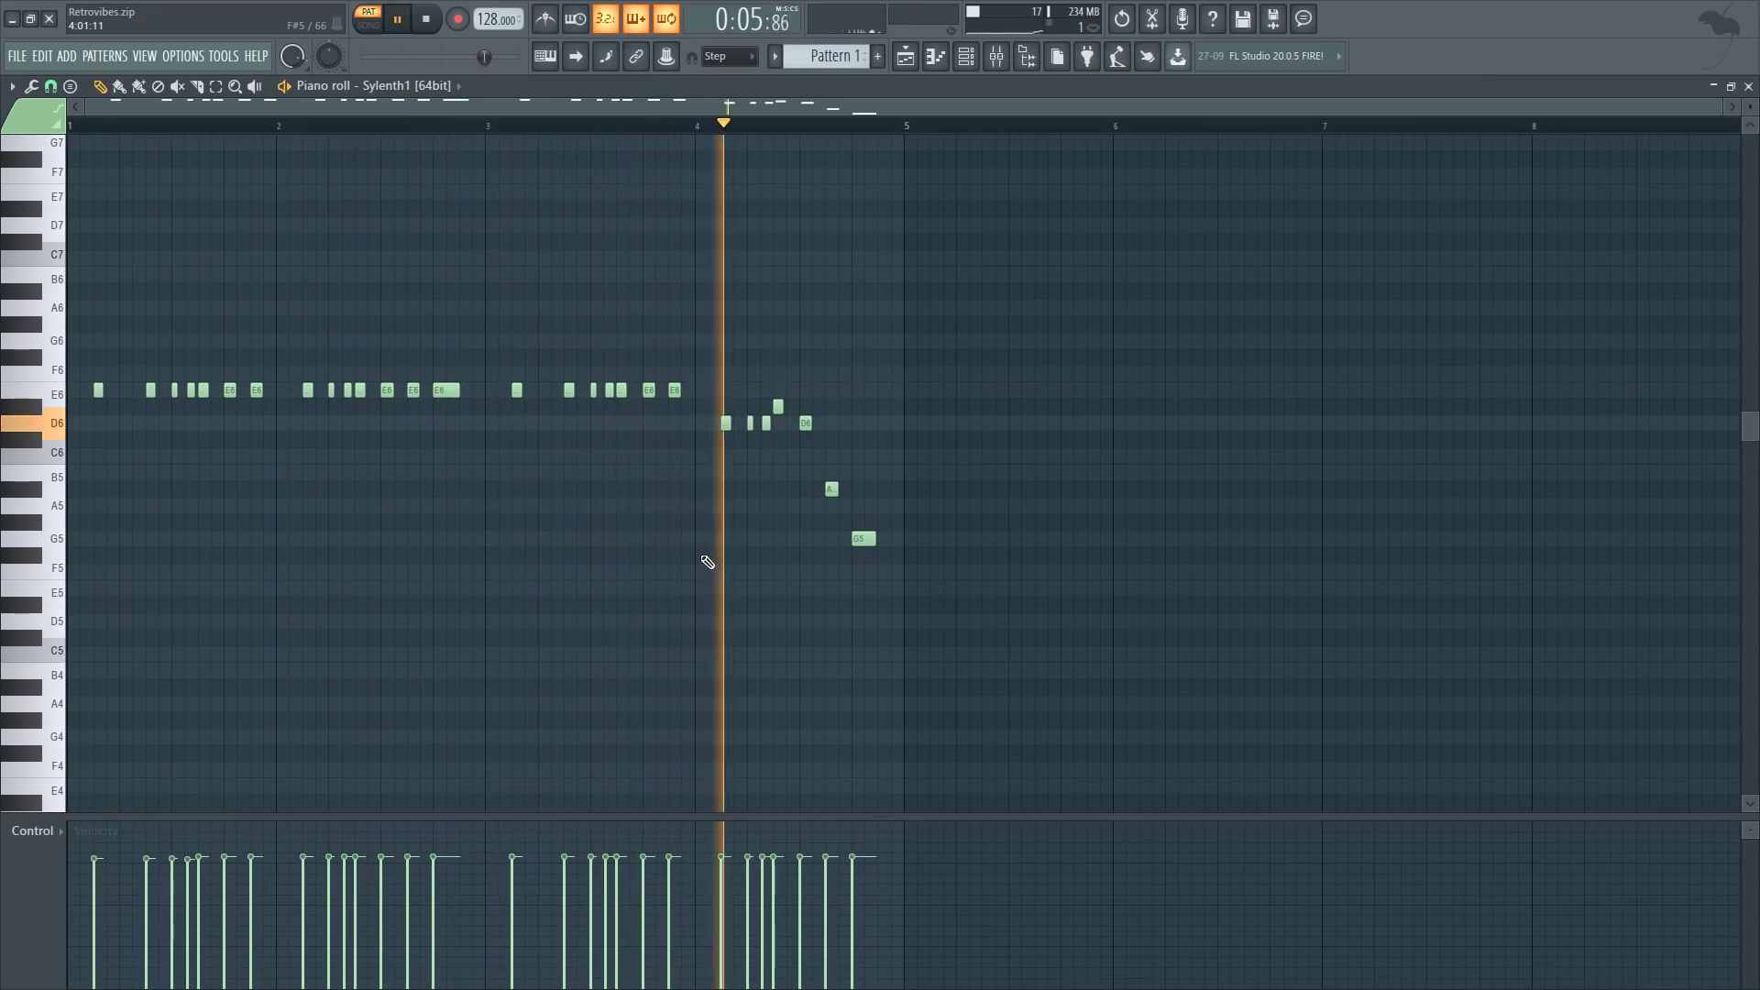
pyautogui.press('space')
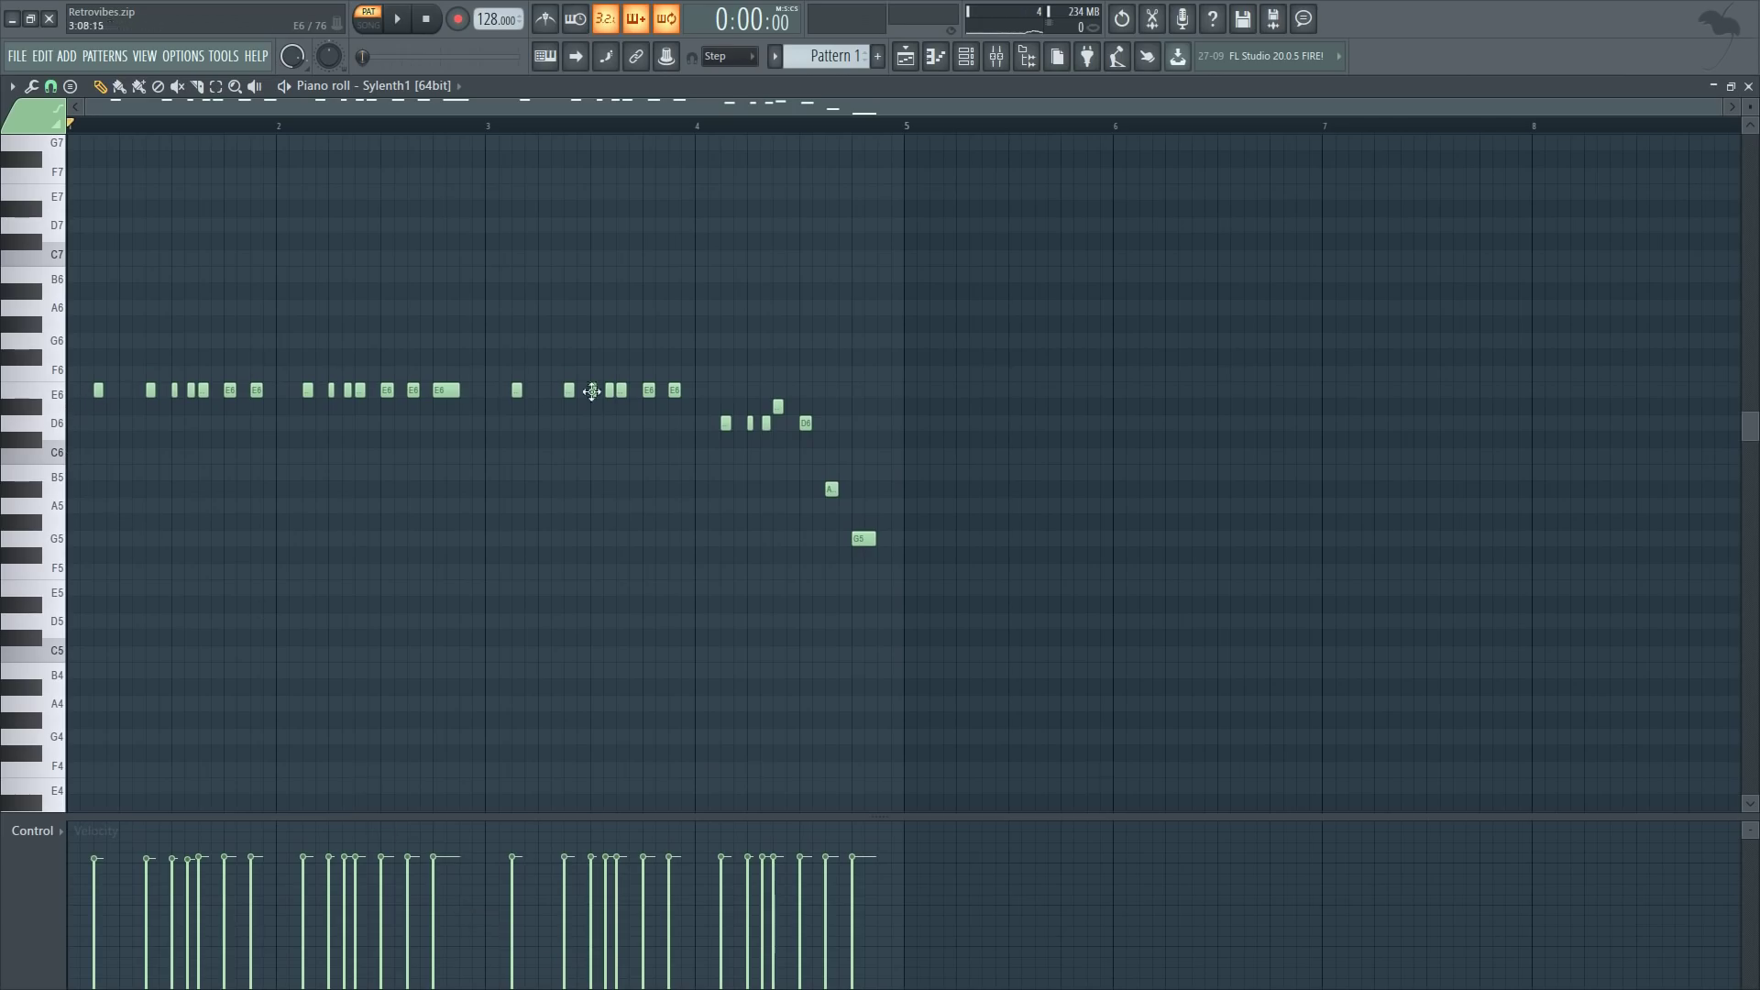
# - Show the playlist with the channel rack, and review the first Sylenth1 channel's plugin window before closing it
pyautogui.click(903, 56)
pyautogui.press('F6')
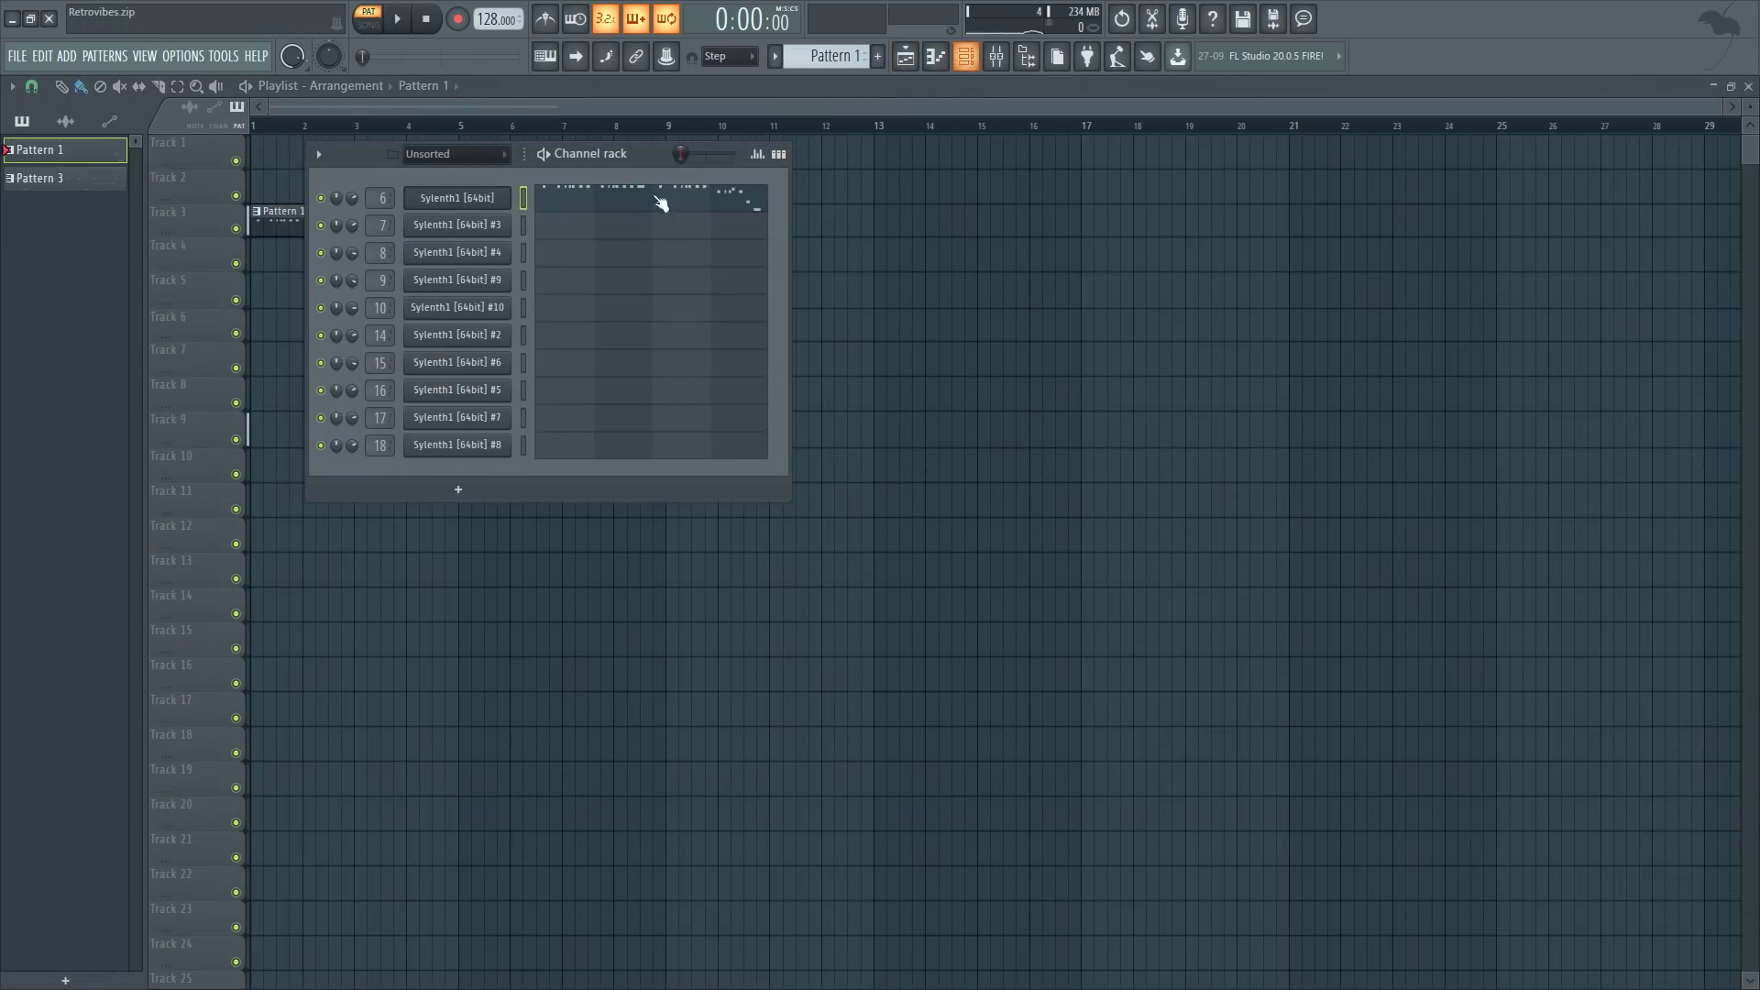
pyautogui.click(464, 200)
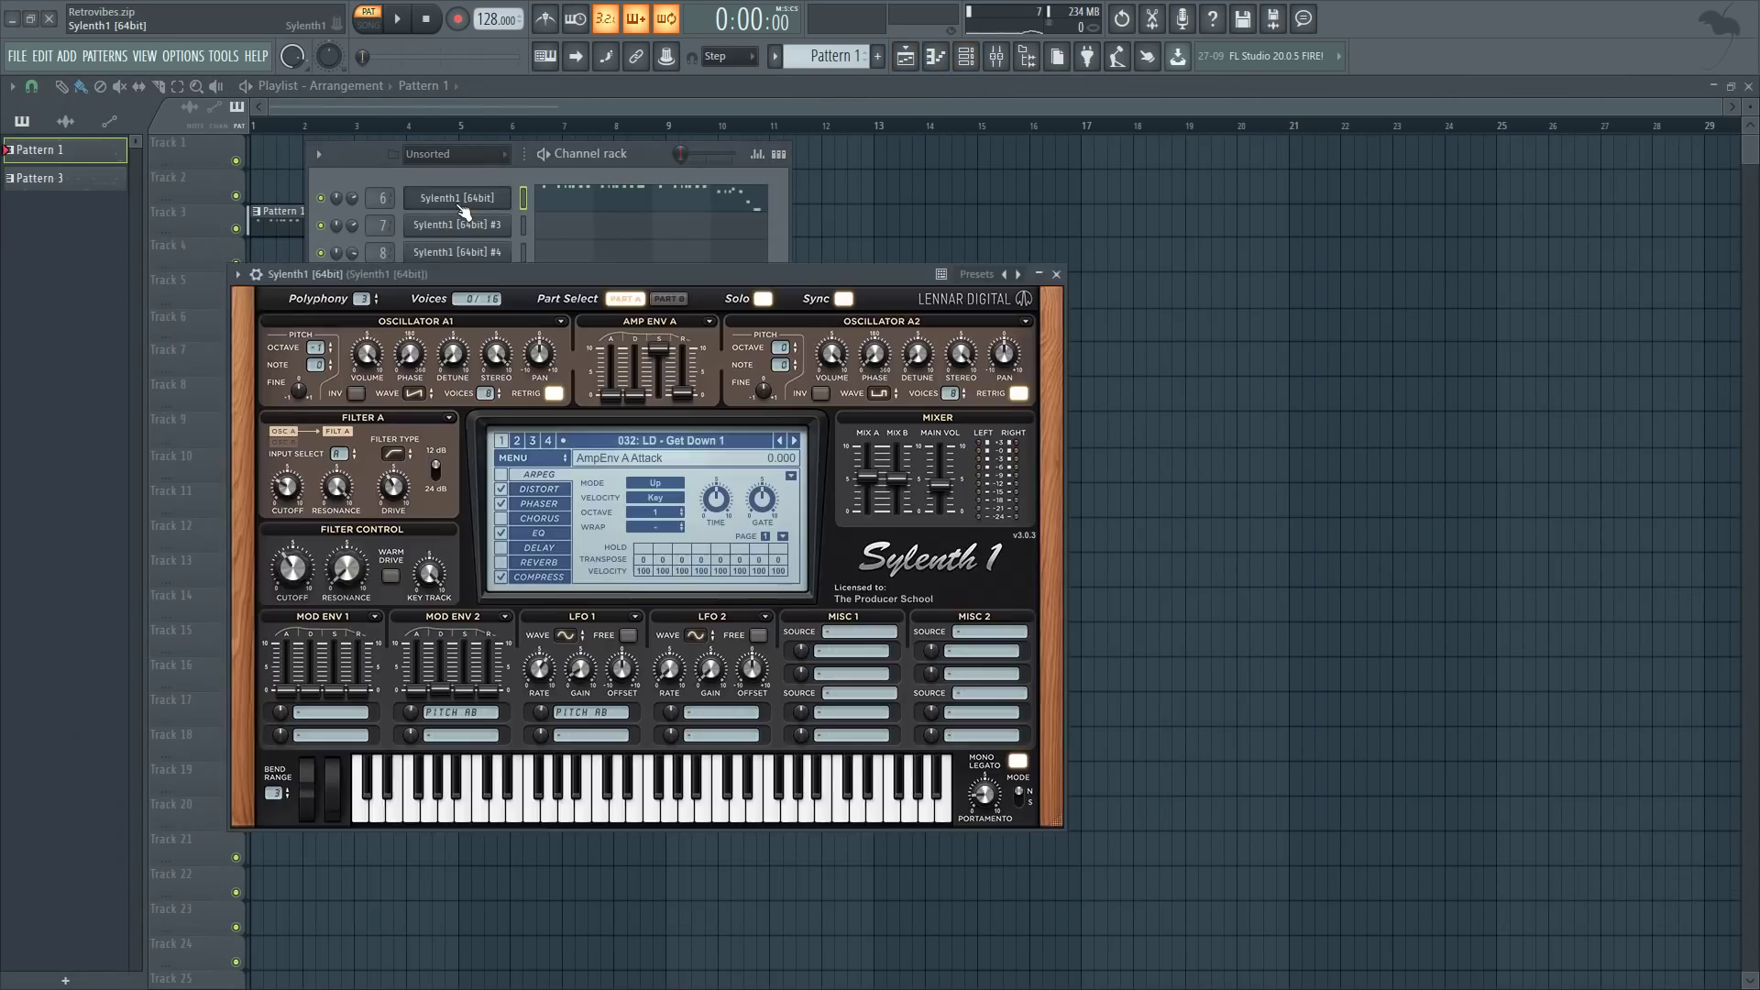
pyautogui.click(1056, 274)
# - Choose the preset 033: LD - Get Down 2 in Sylenth1 #3 and close the plugin window
pyautogui.click(525, 225)
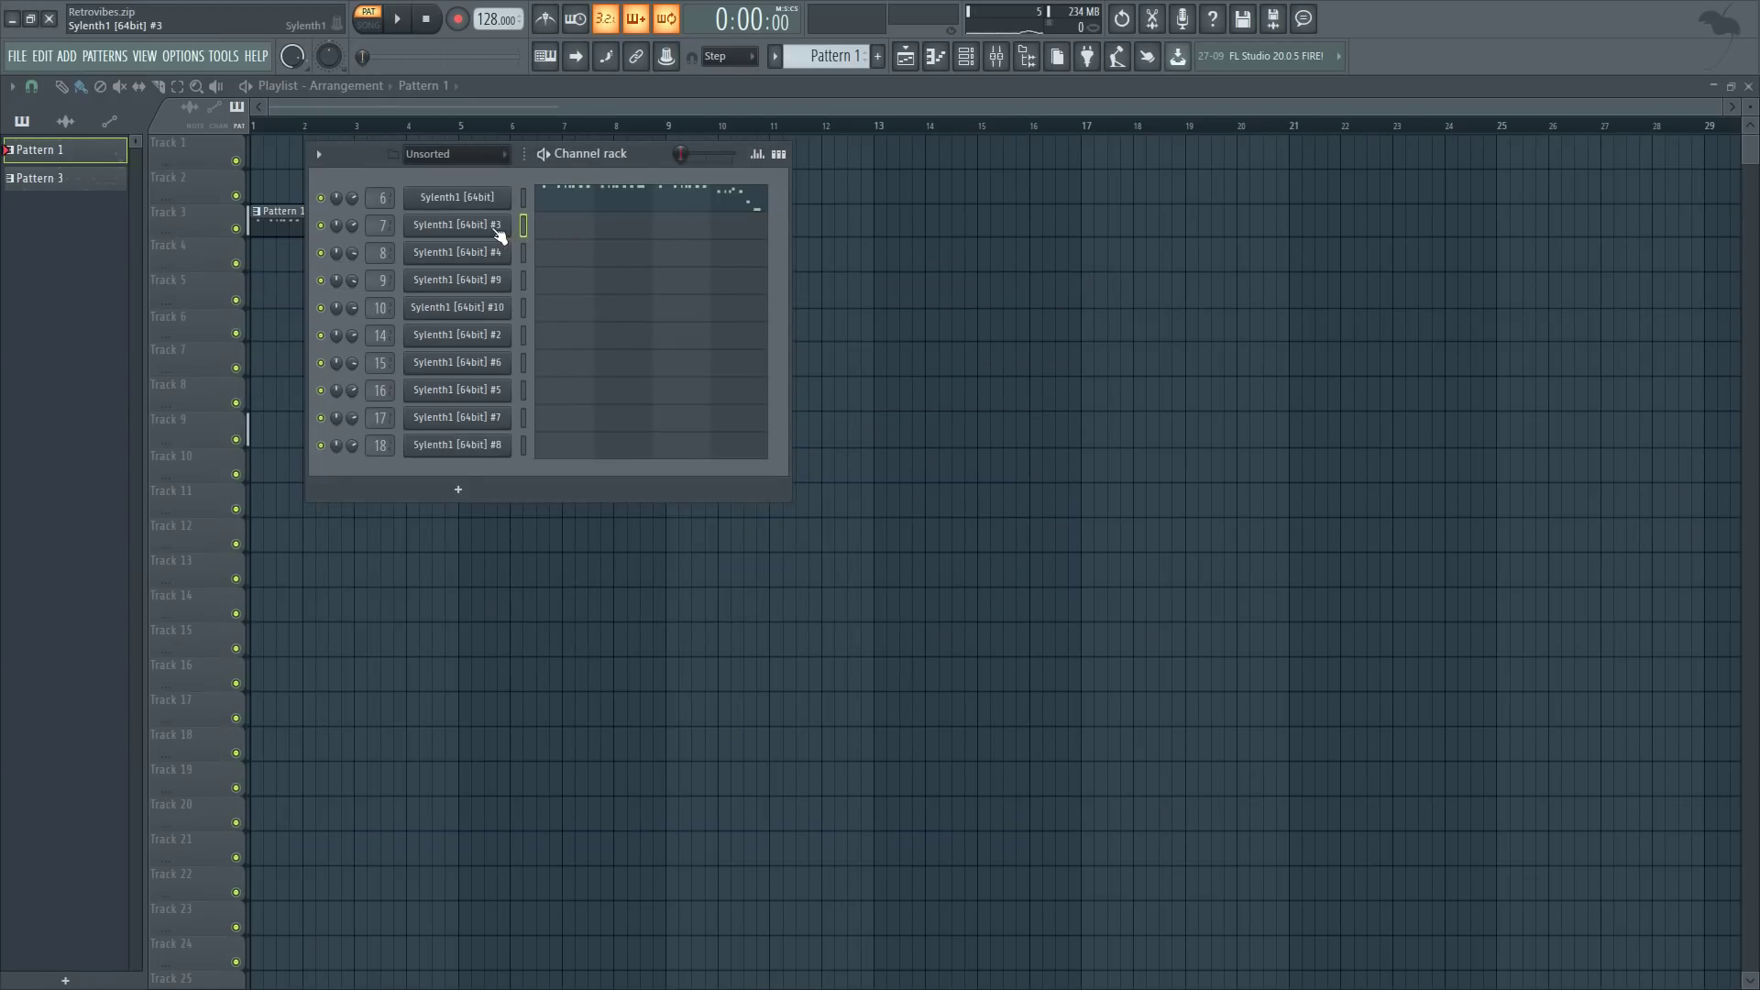
pyautogui.click(499, 229)
pyautogui.click(607, 480)
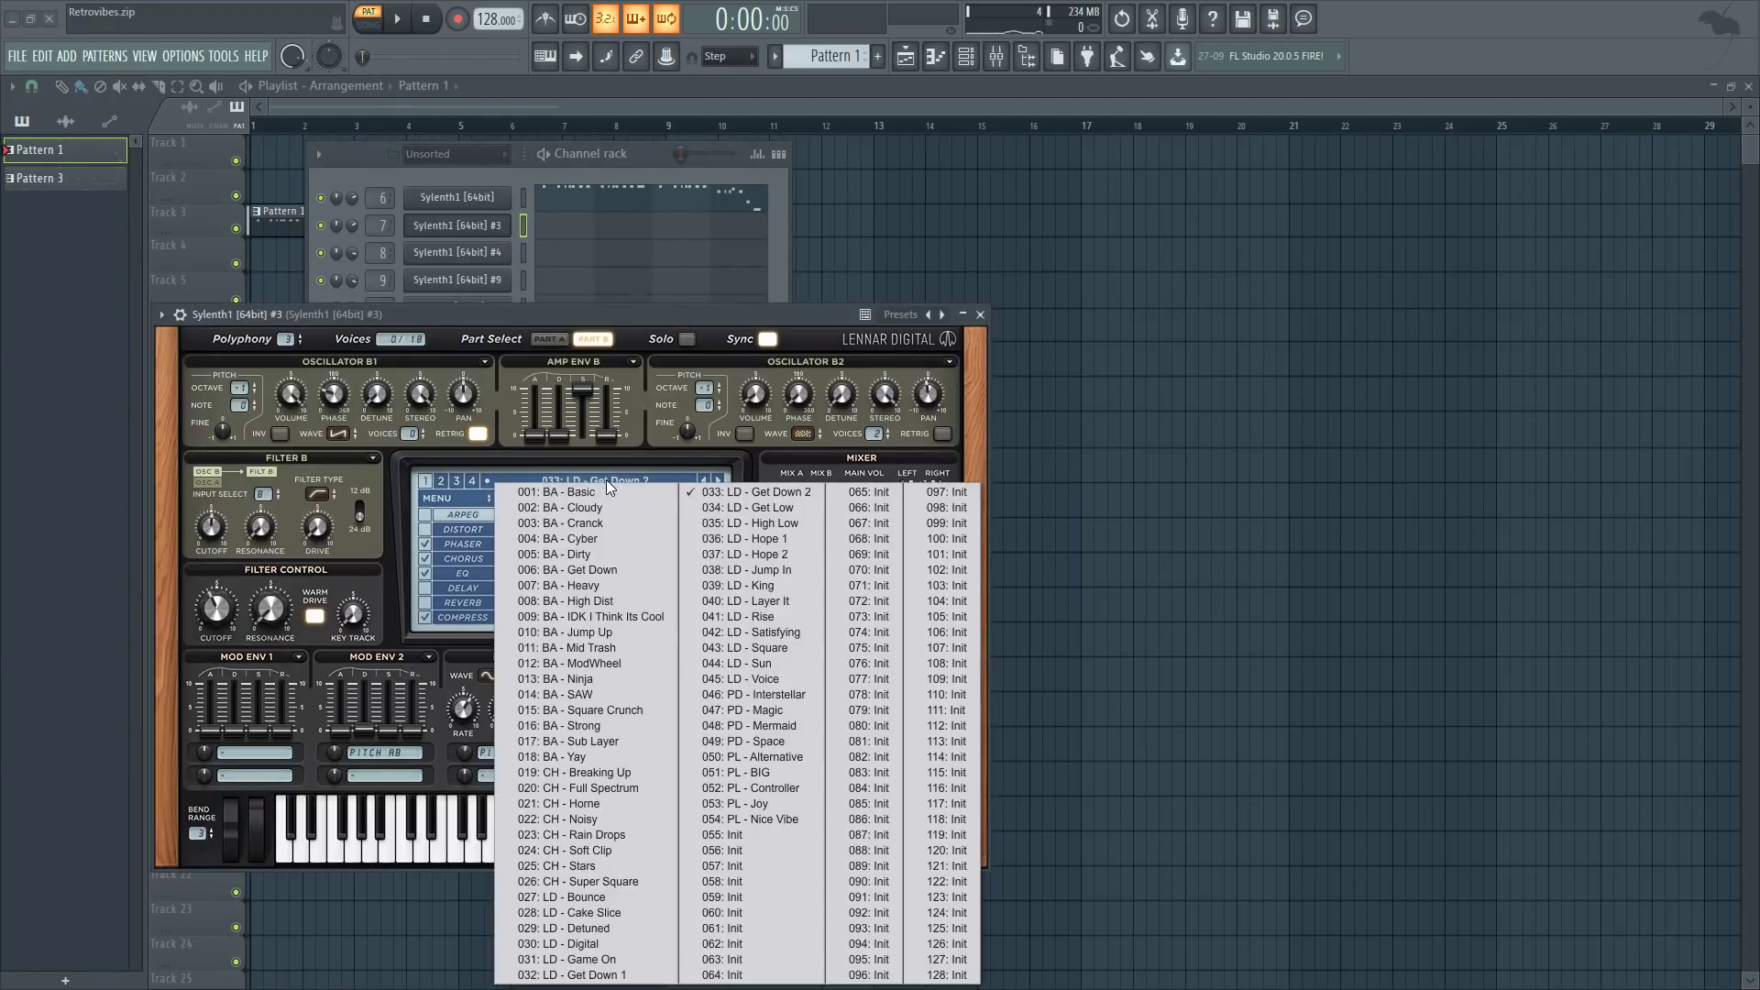
pyautogui.click(733, 493)
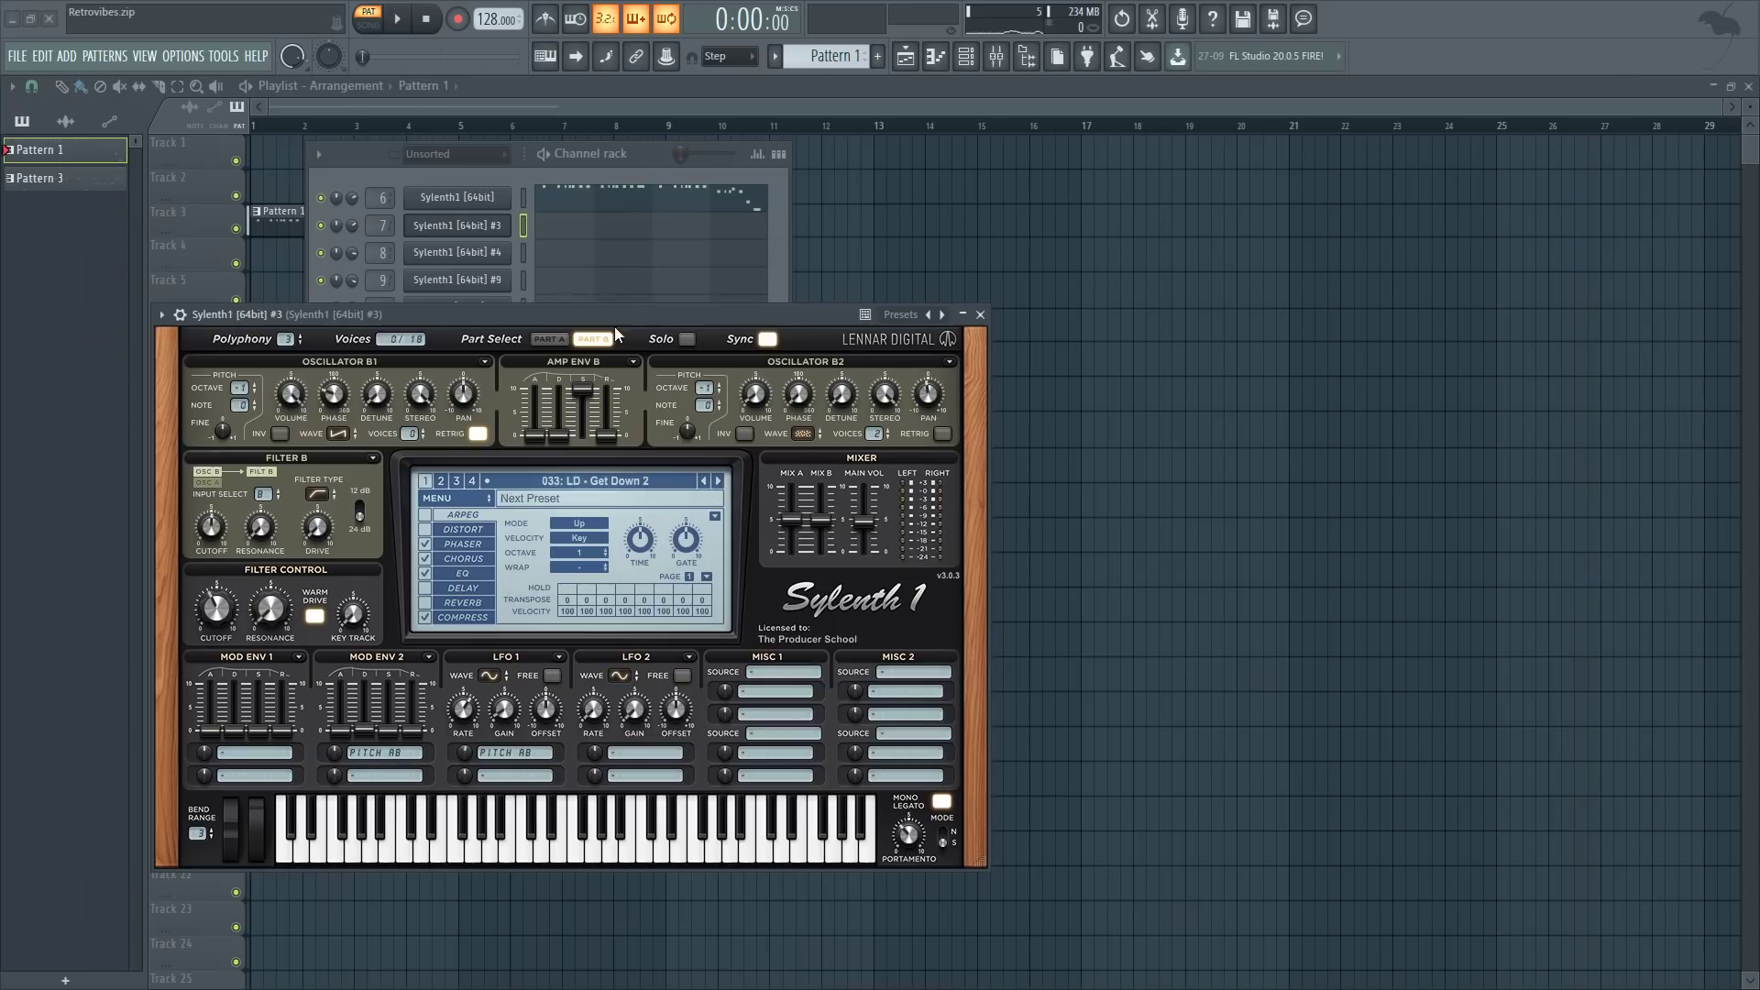
pyautogui.click(980, 316)
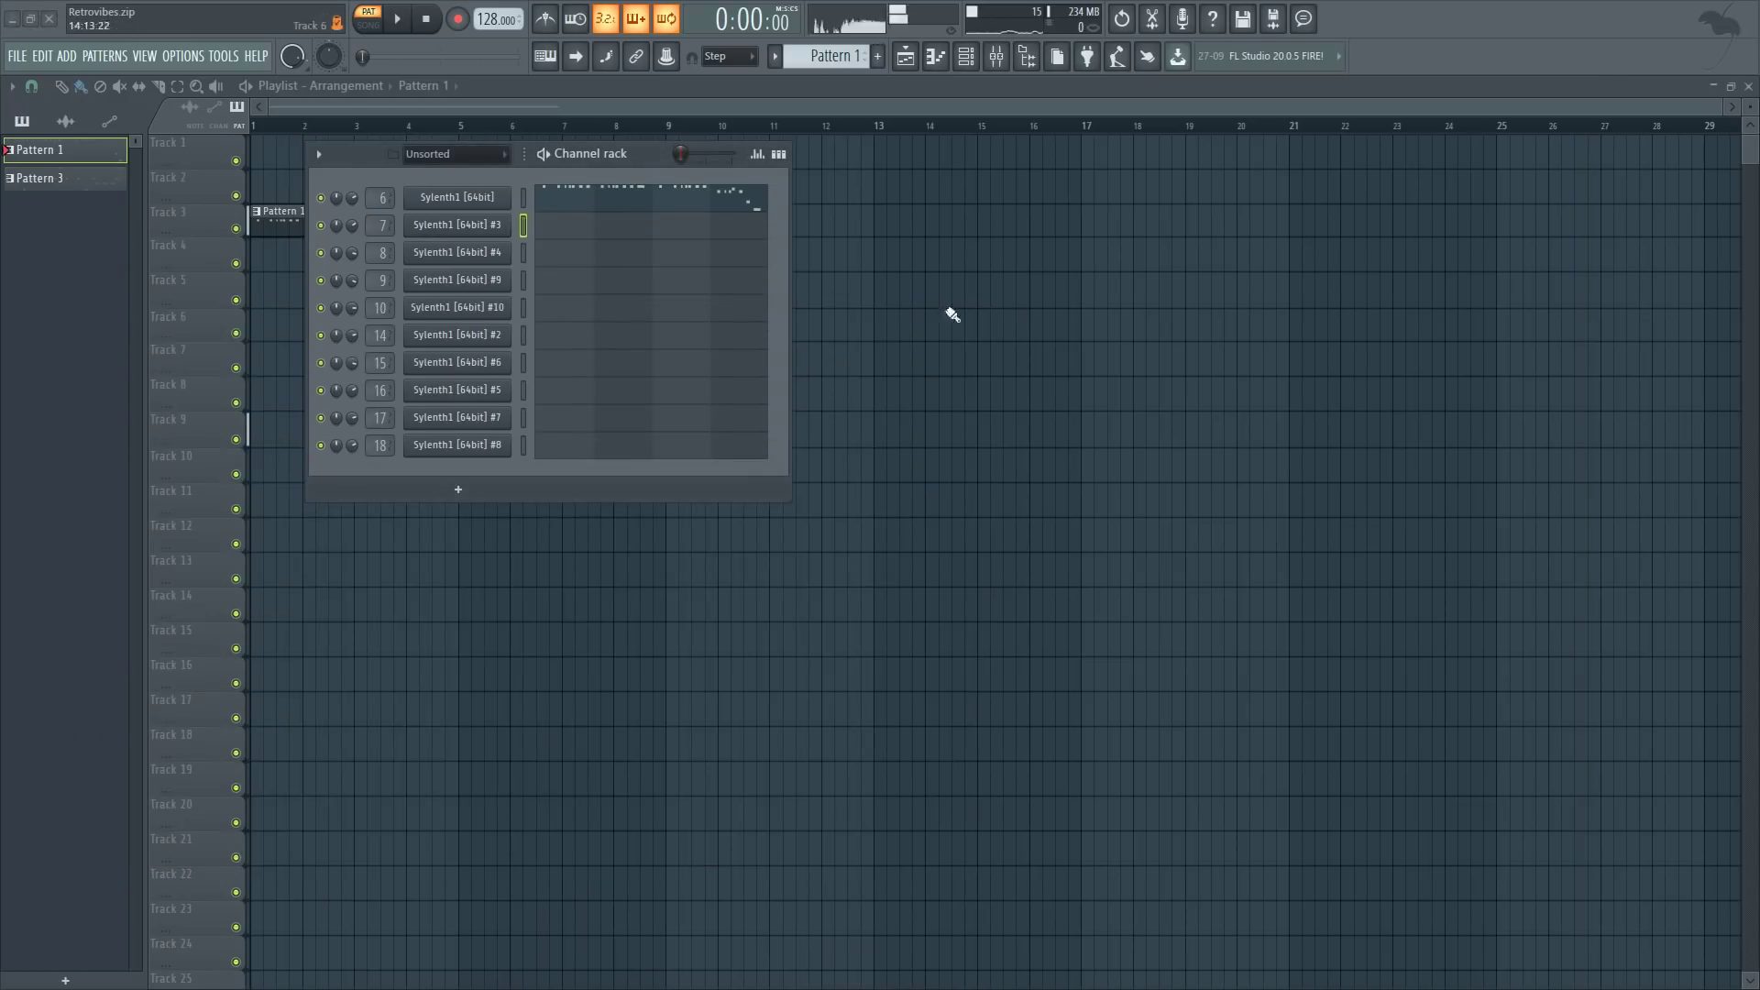
# - Give Sylenth1 #3 the first channel's melody, transposed down one octave so it starts on E5
pyautogui.click(524, 225)
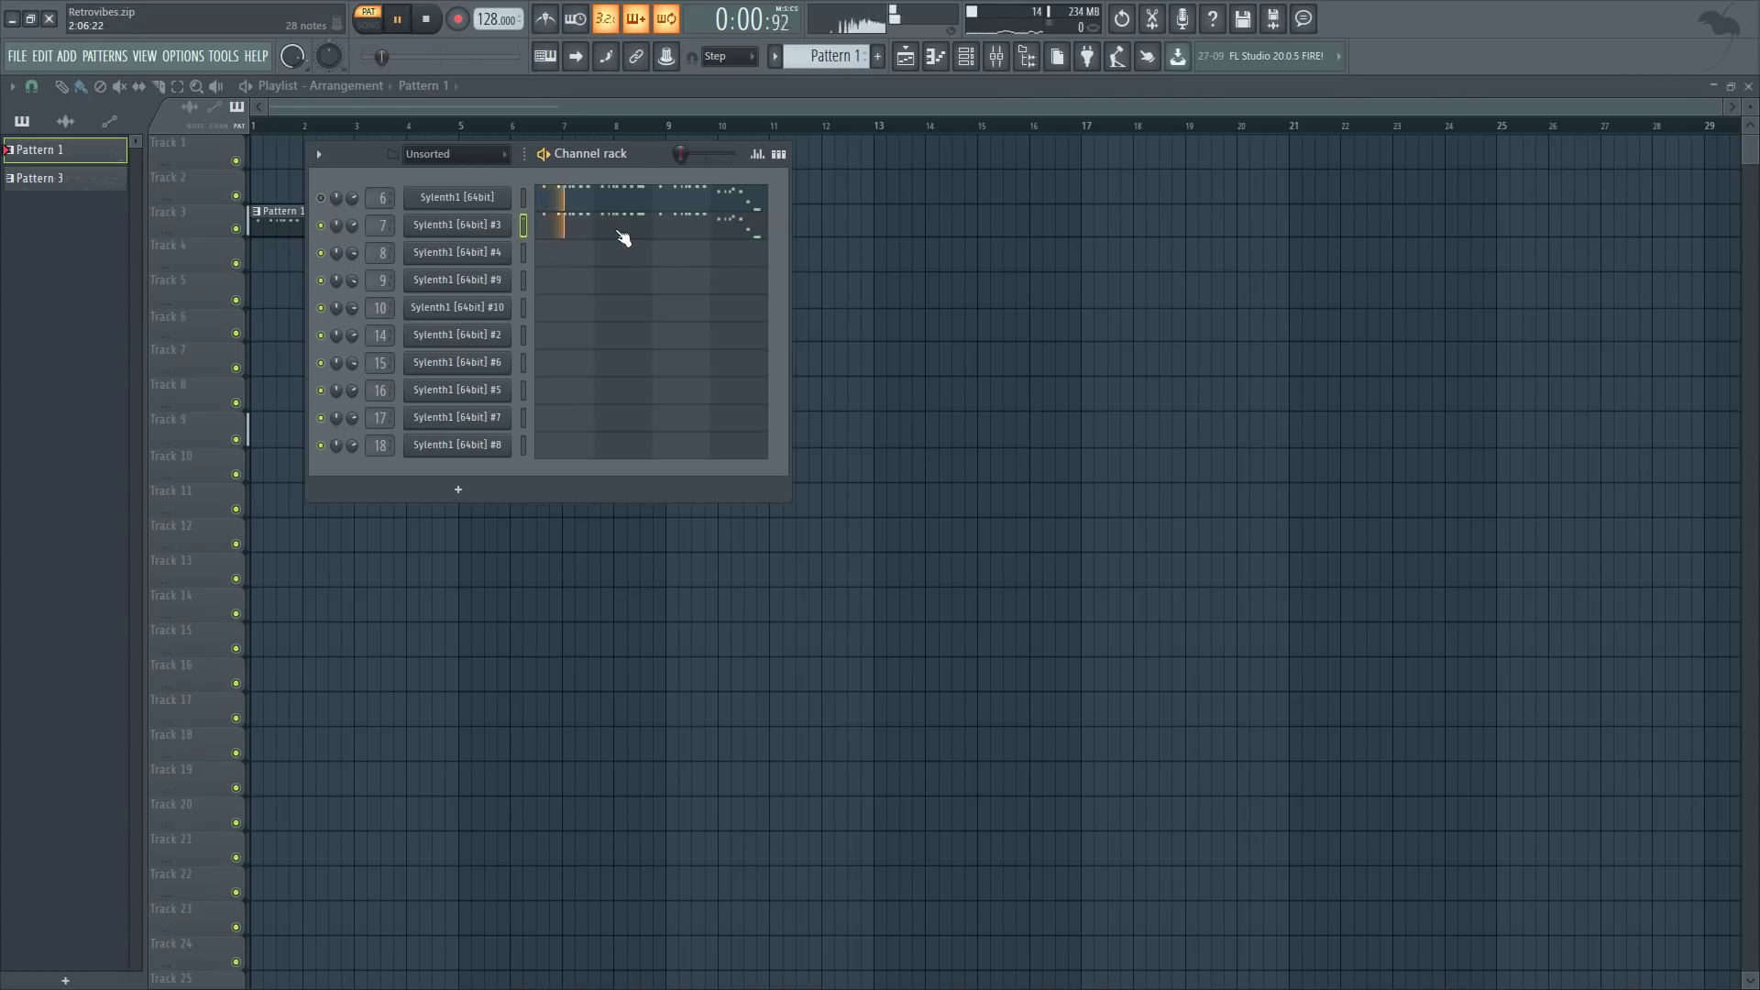
pyautogui.click(621, 236)
pyautogui.hotkey('ctrl', 'Down')
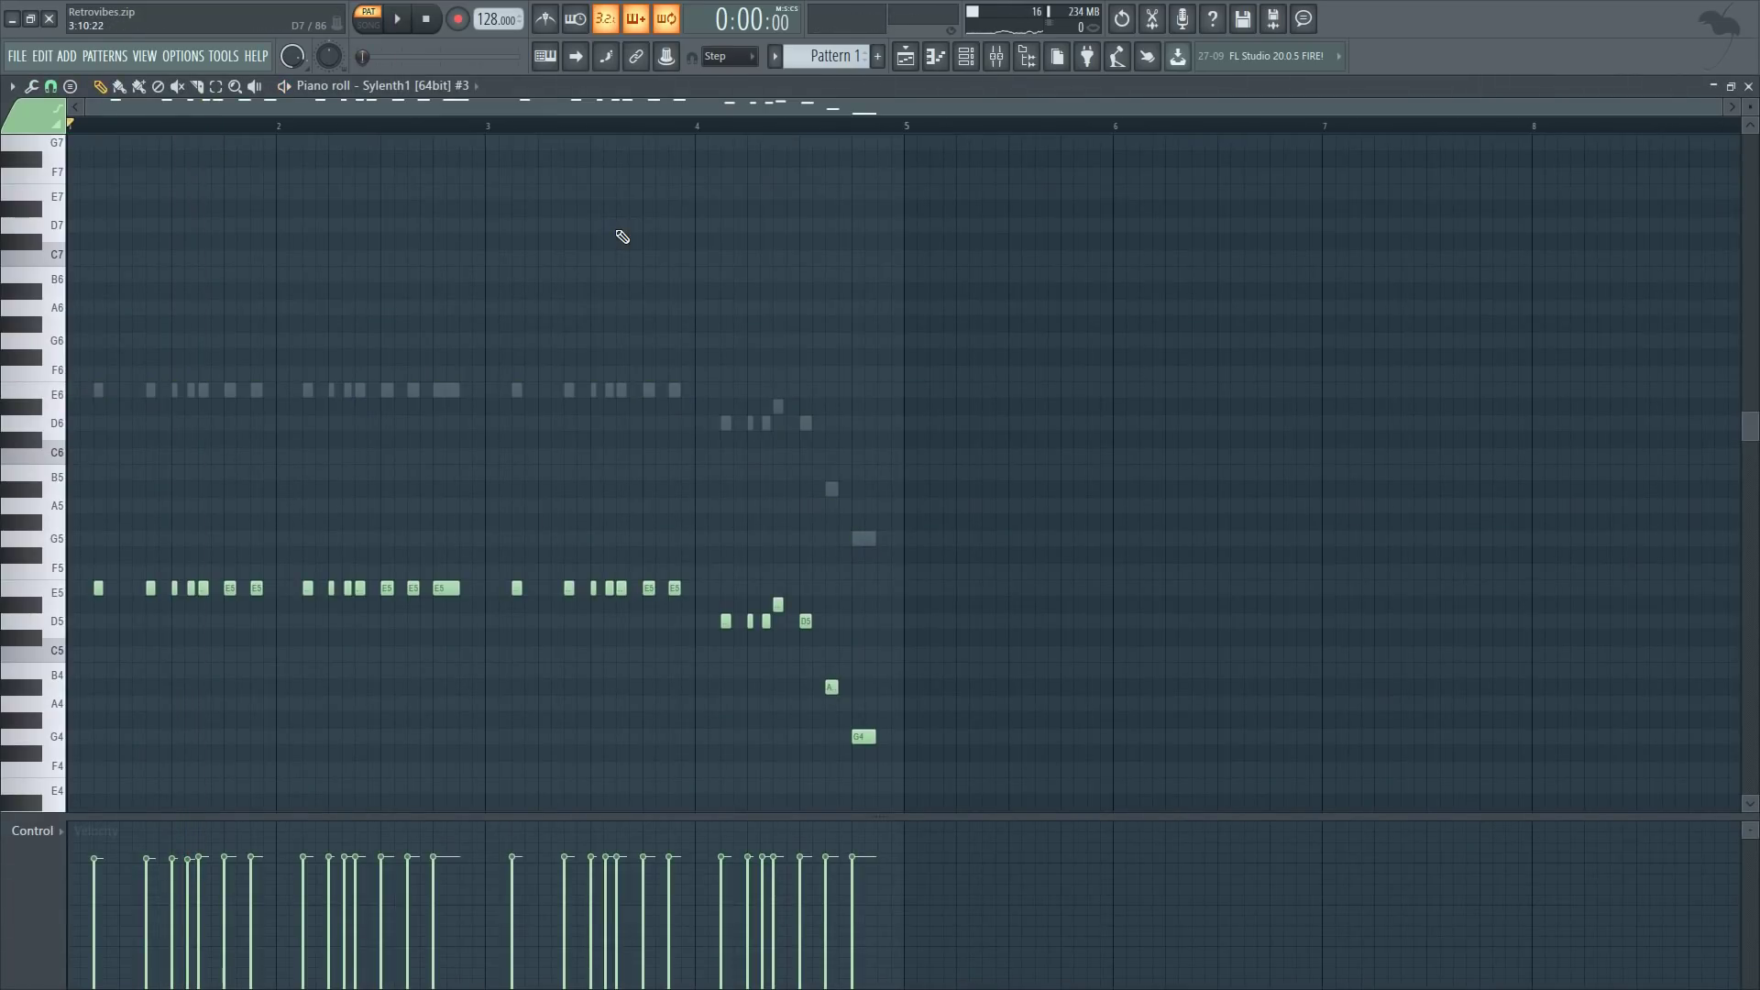
pyautogui.press('F6')
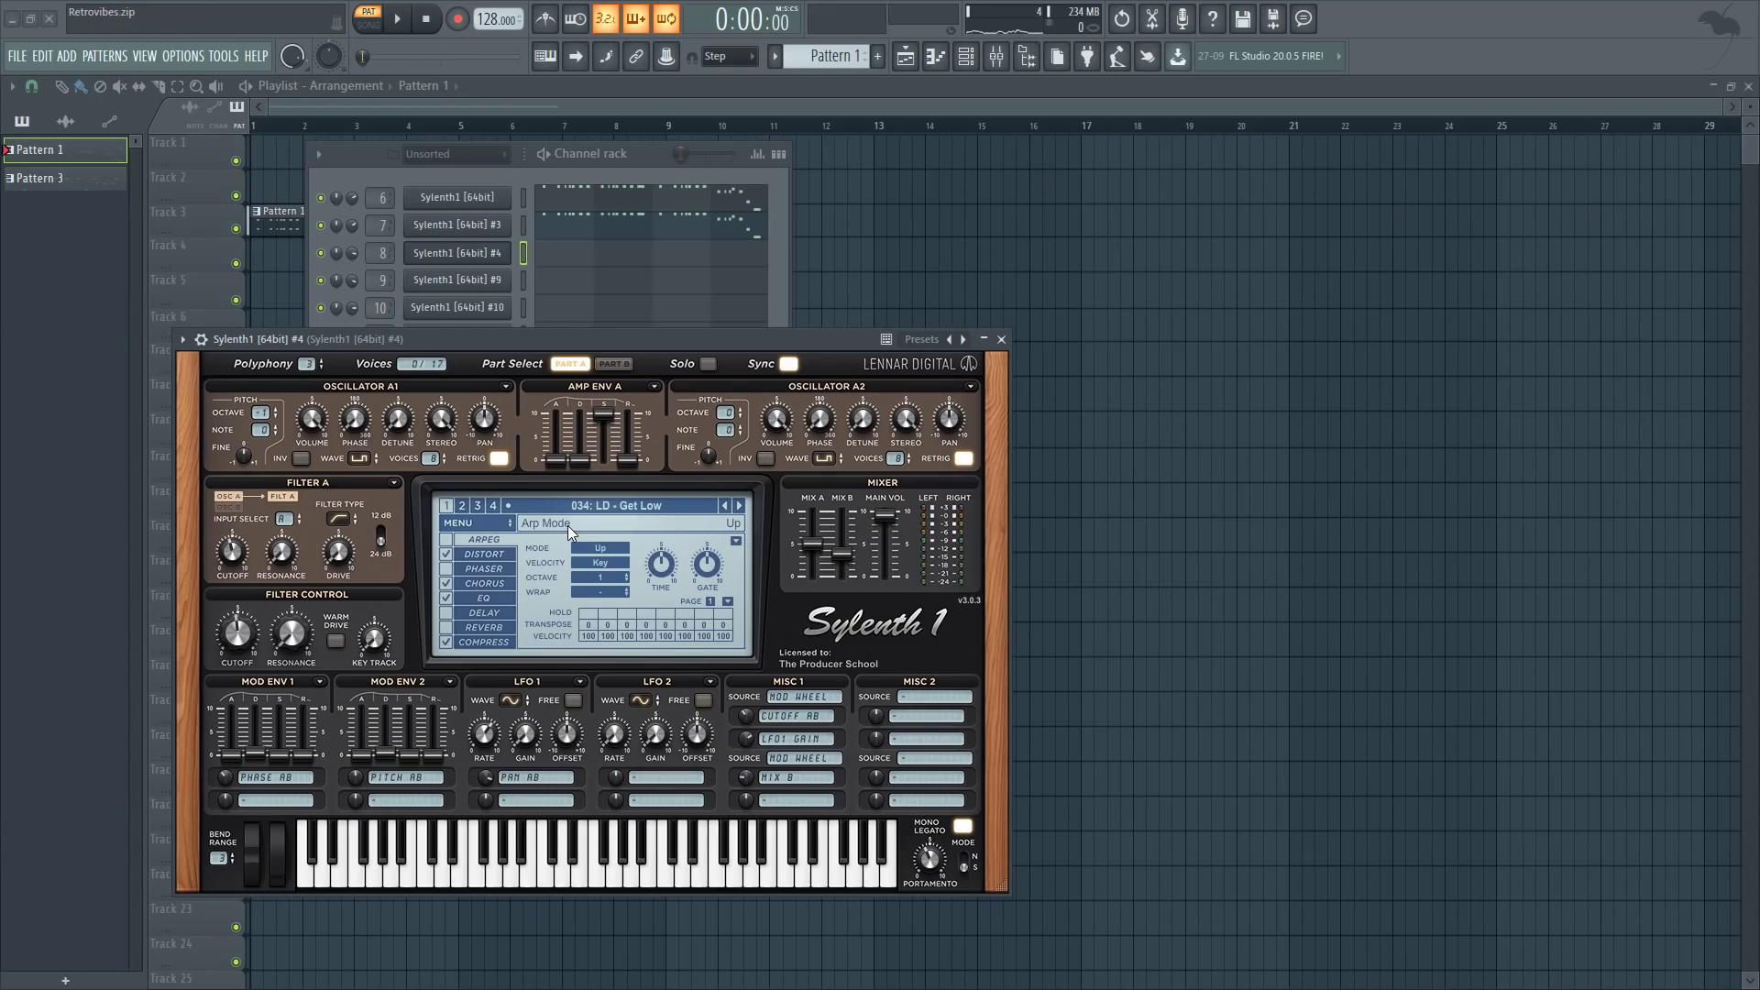
# - Copy the melody to Sylenth1 #4, which uses LD - Get Low, and audition it with the two upper channels muted
pyautogui.click(594, 504)
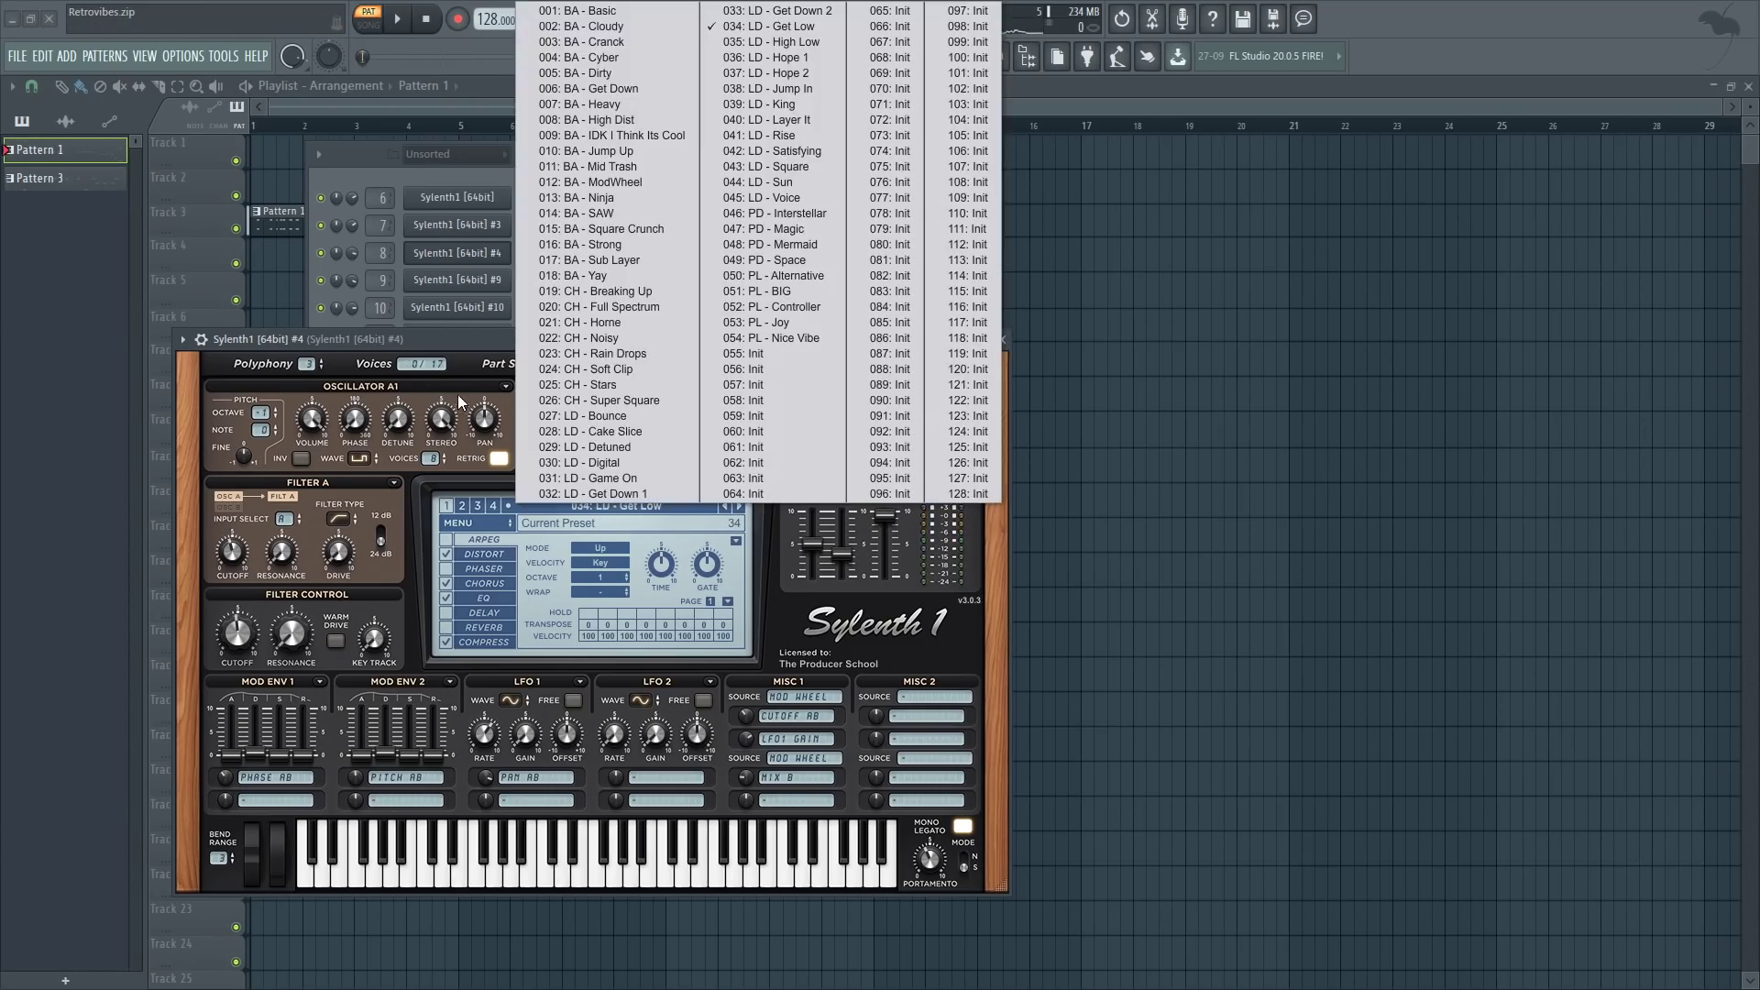
pyautogui.click(458, 394)
pyautogui.click(523, 225)
pyautogui.click(523, 253)
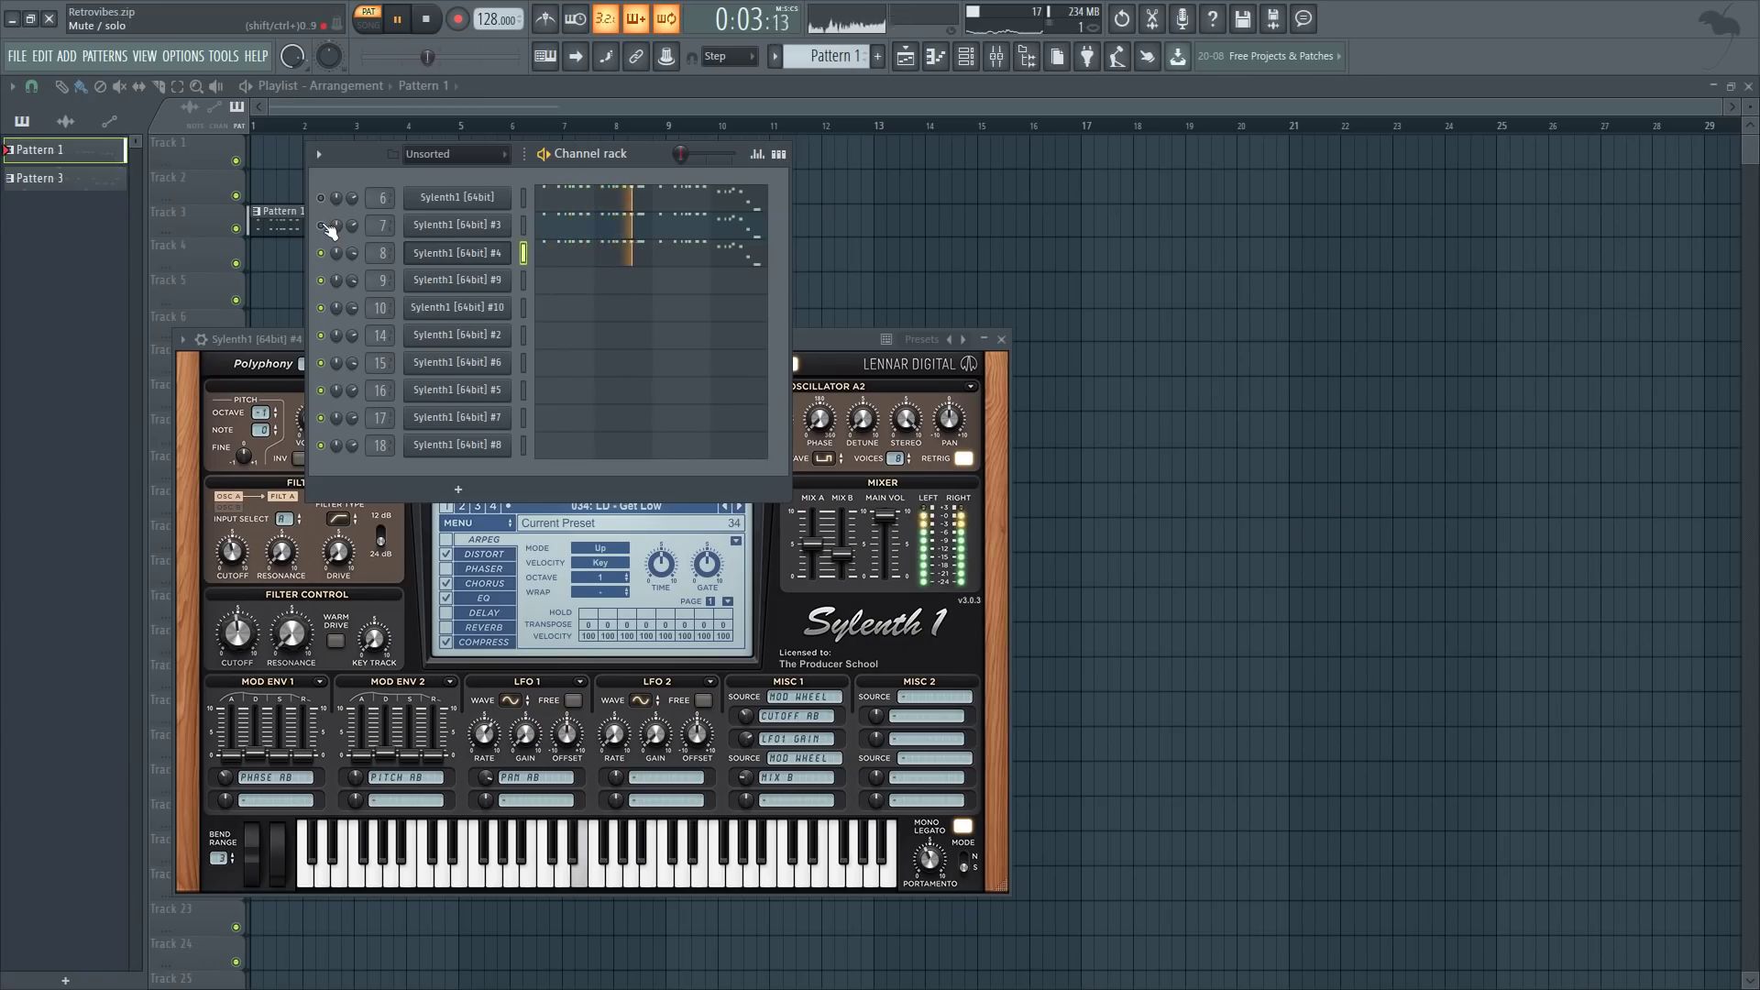
pyautogui.press('space')
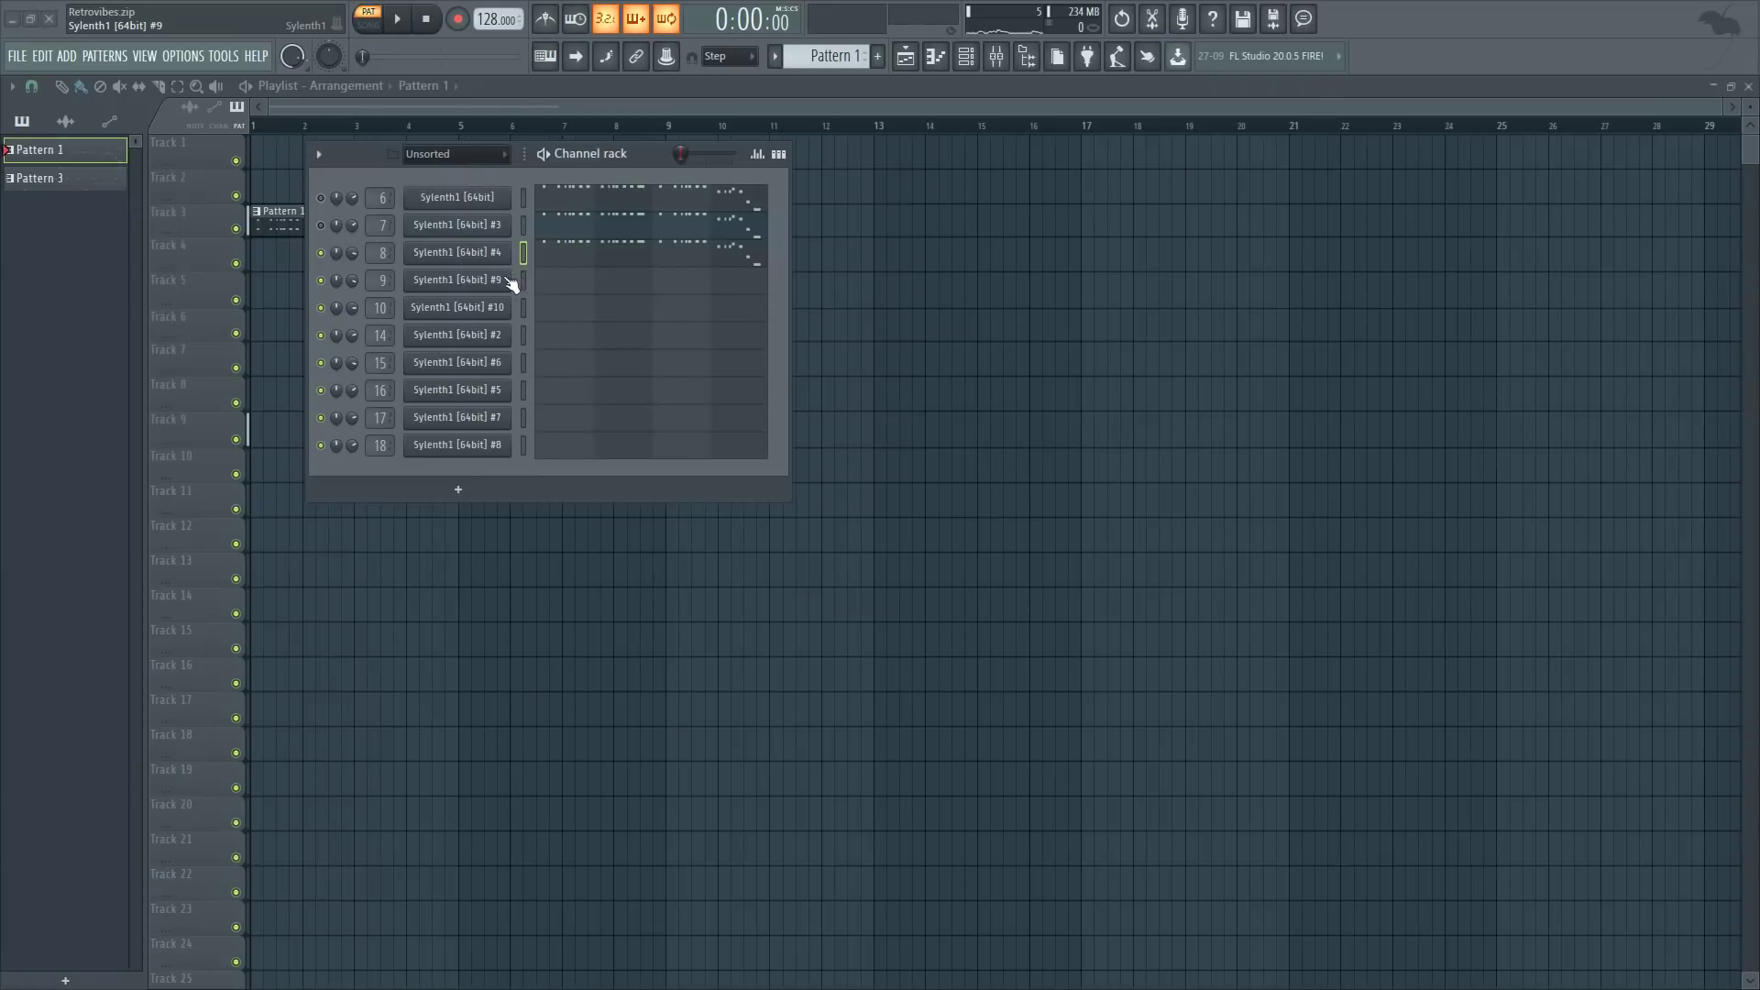
# - Inspect the LD - Voice preset in Sylenth1 #9, copy the melody to that channel and audition it
pyautogui.click(509, 280)
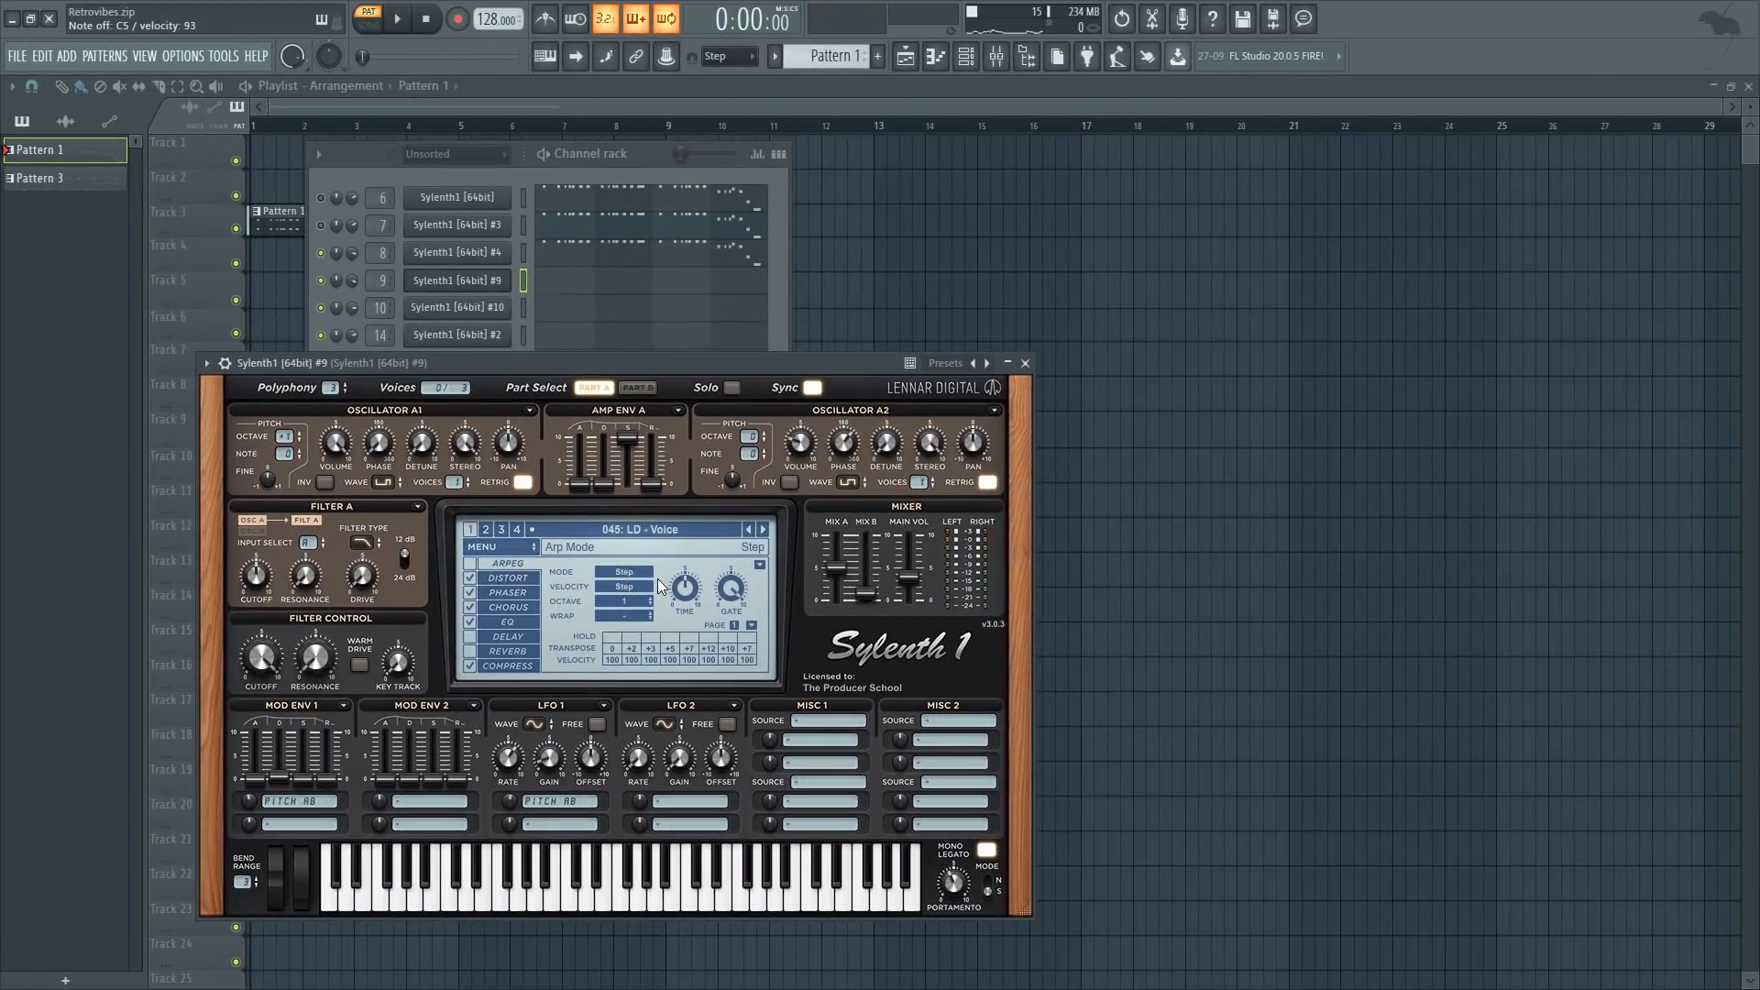
pyautogui.click(1026, 364)
pyautogui.press('space')
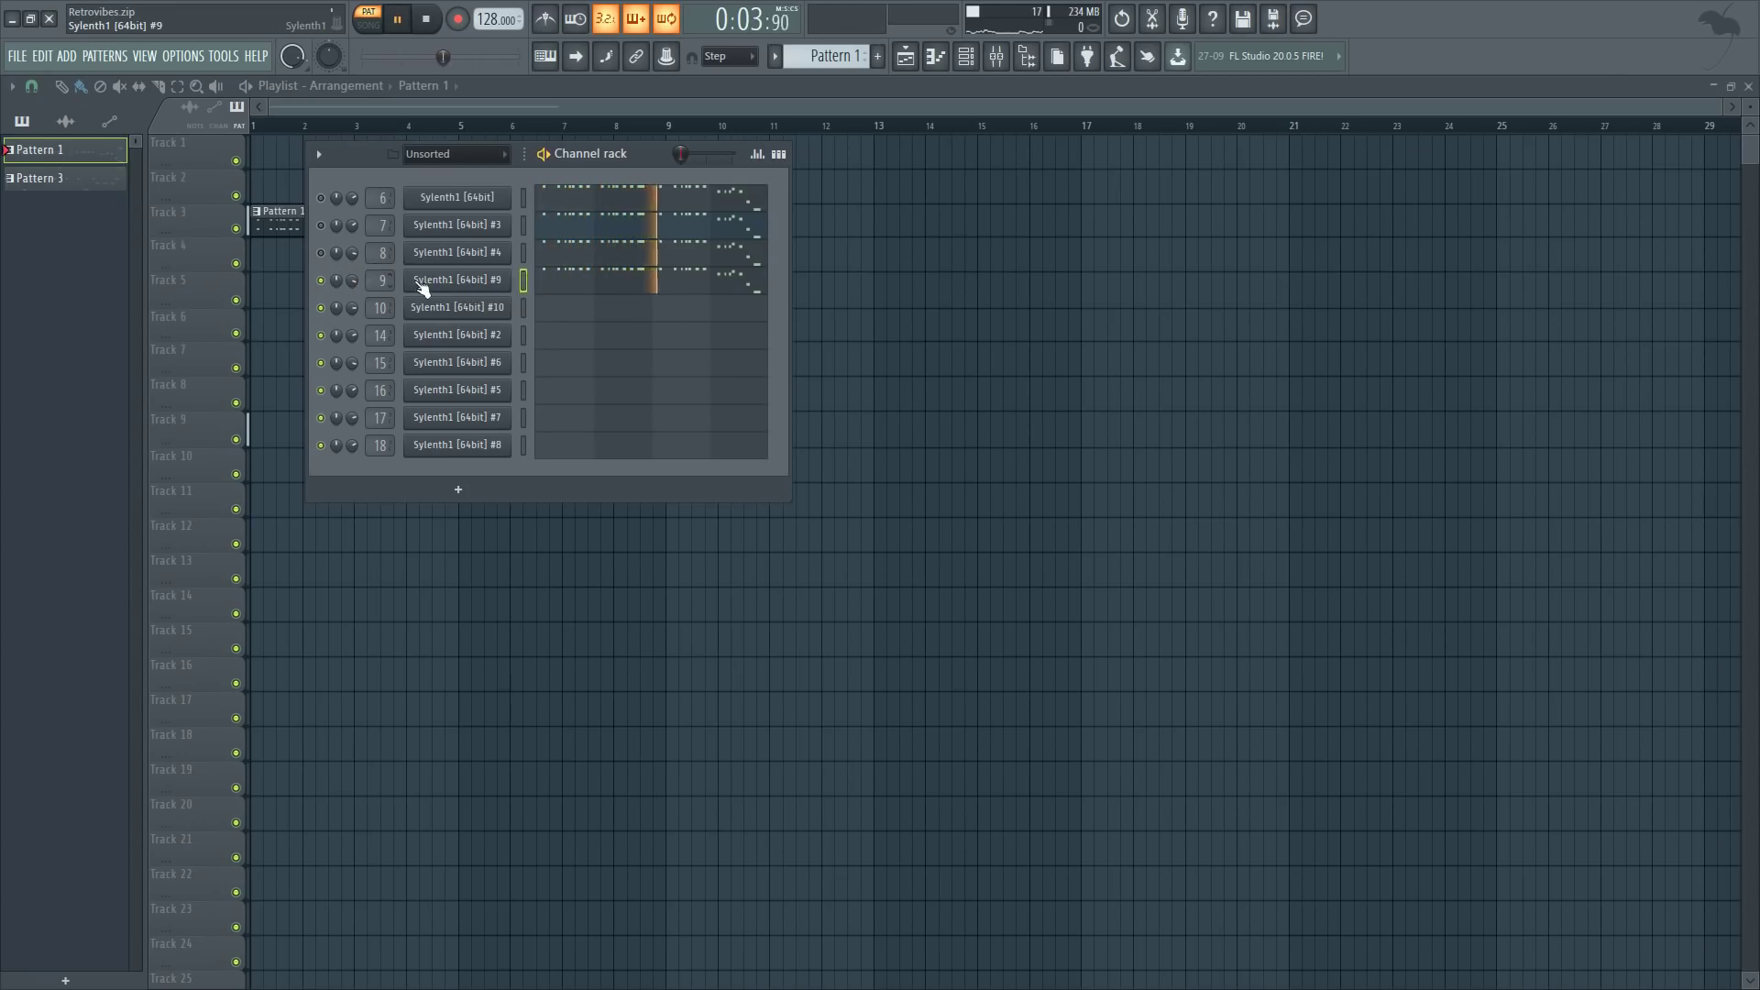
pyautogui.press('space')
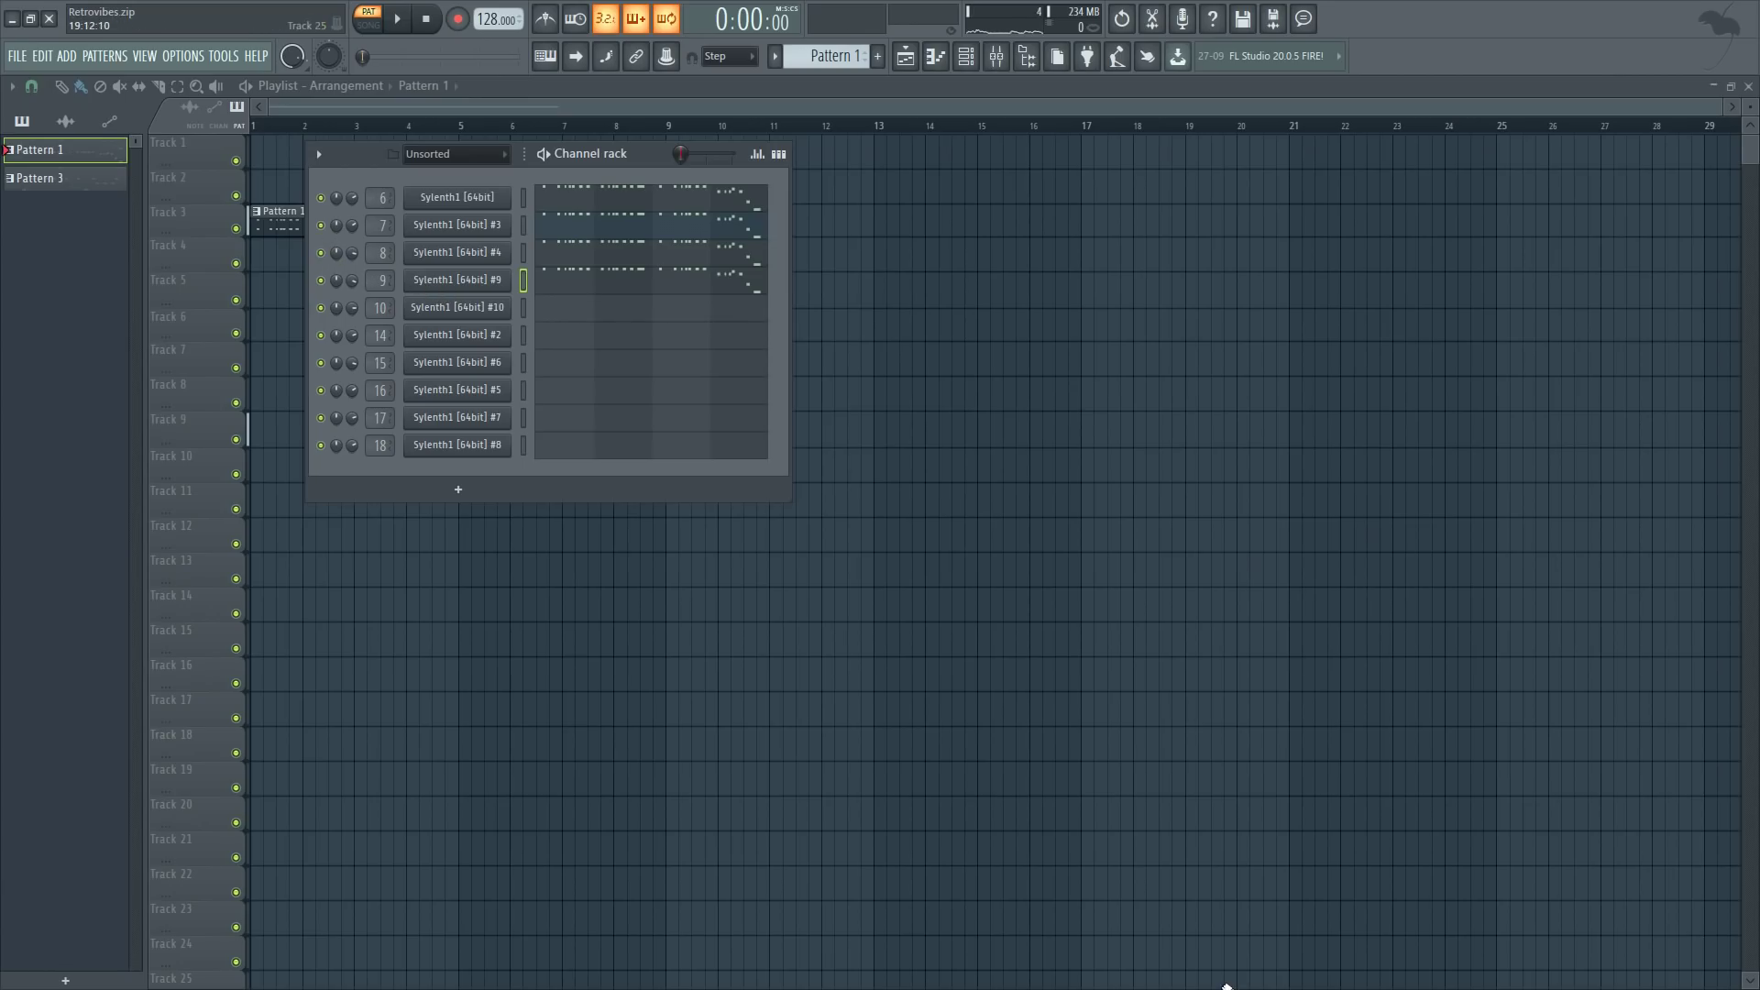
# - Create an automation clip for the first Sylenth1's last tweaked parameter, PitchBend
pyautogui.click(544, 154)
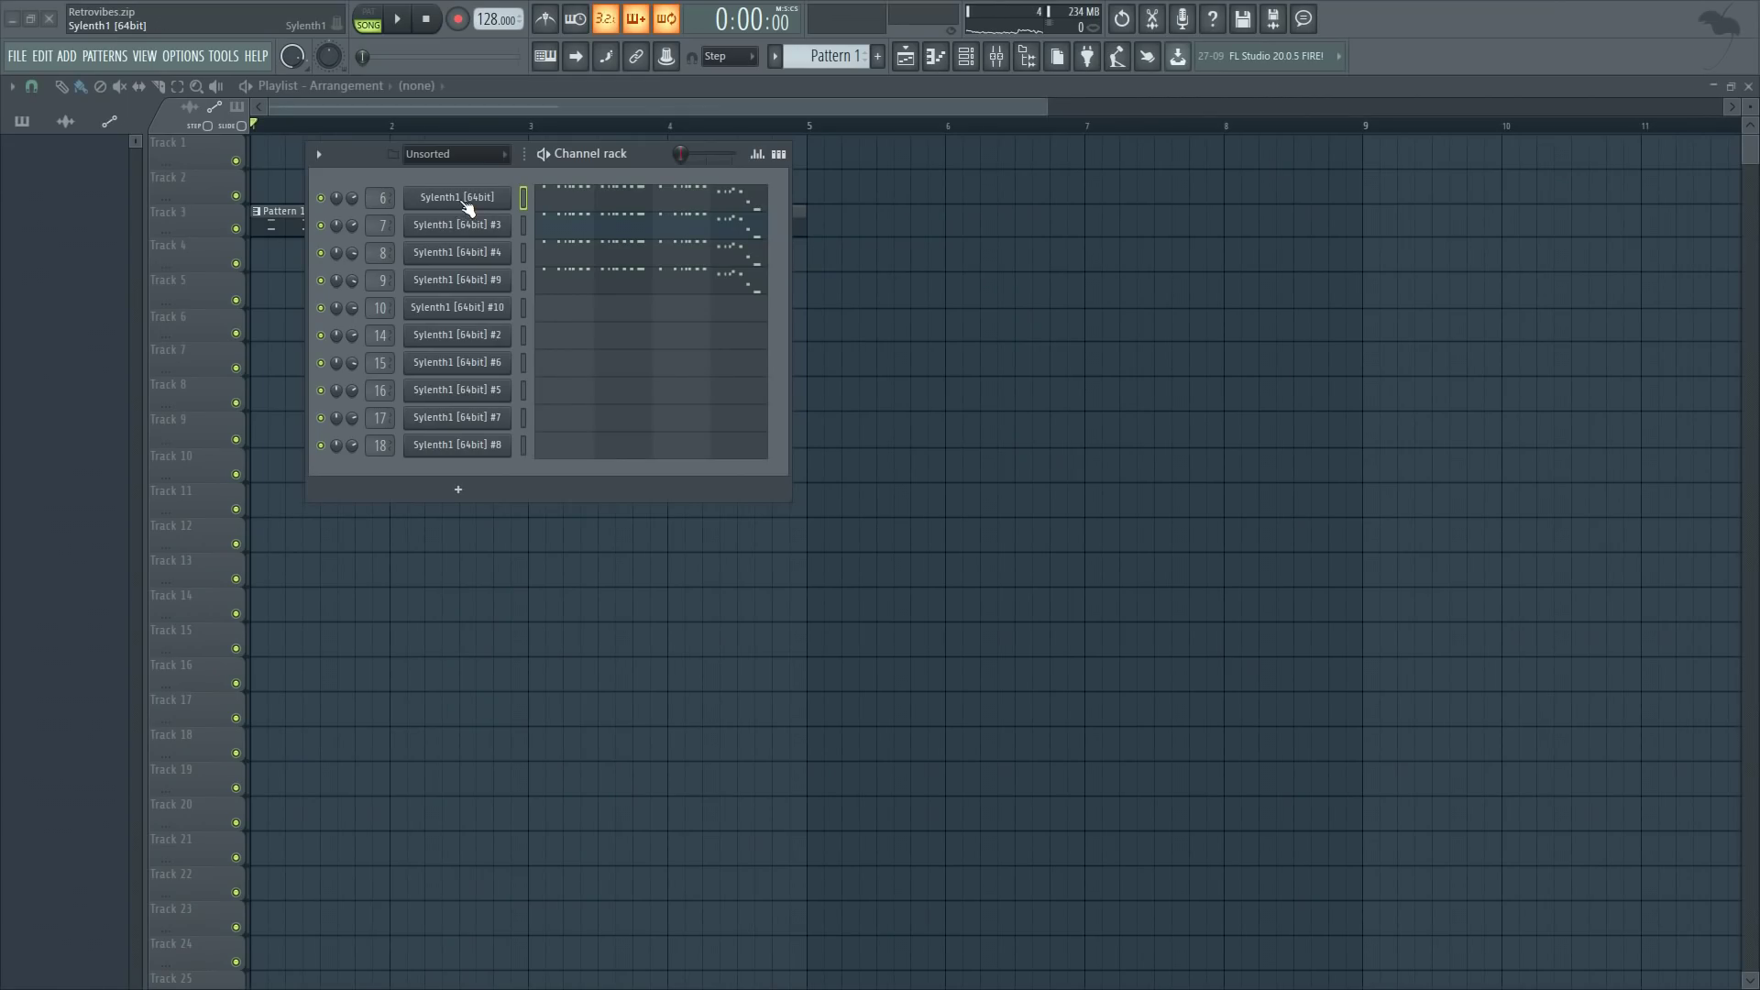
pyautogui.click(463, 198)
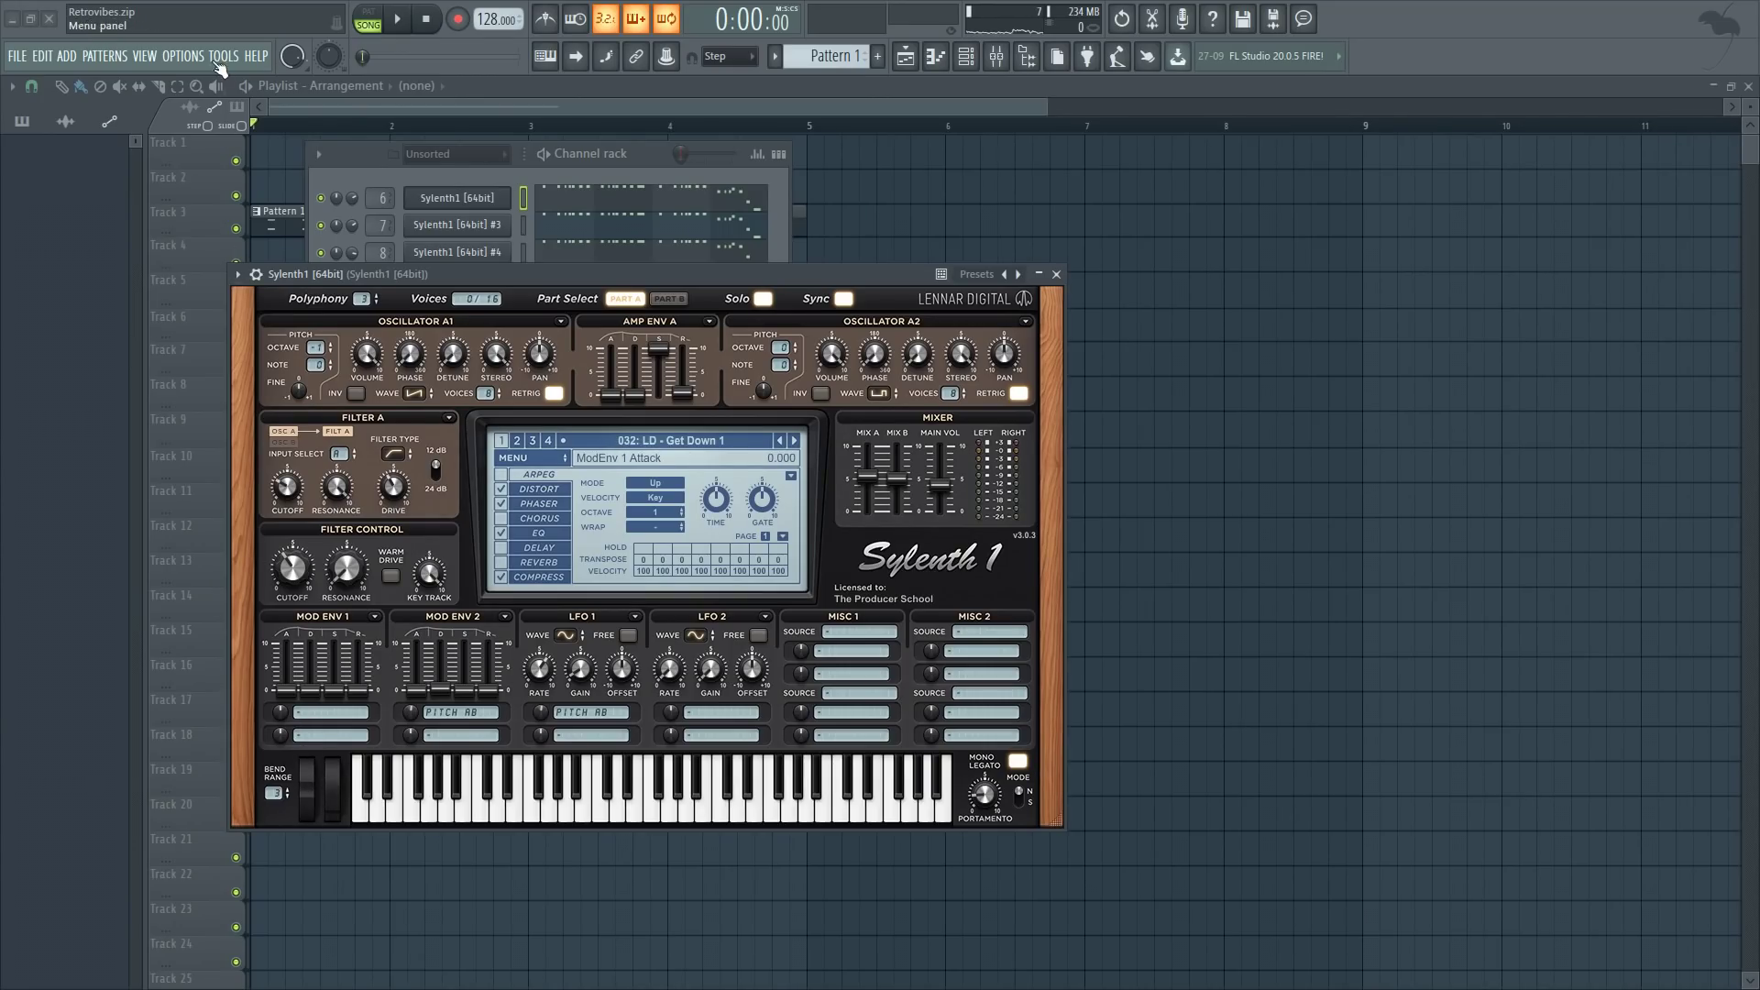
pyautogui.click(223, 56)
pyautogui.moveTo(315, 294)
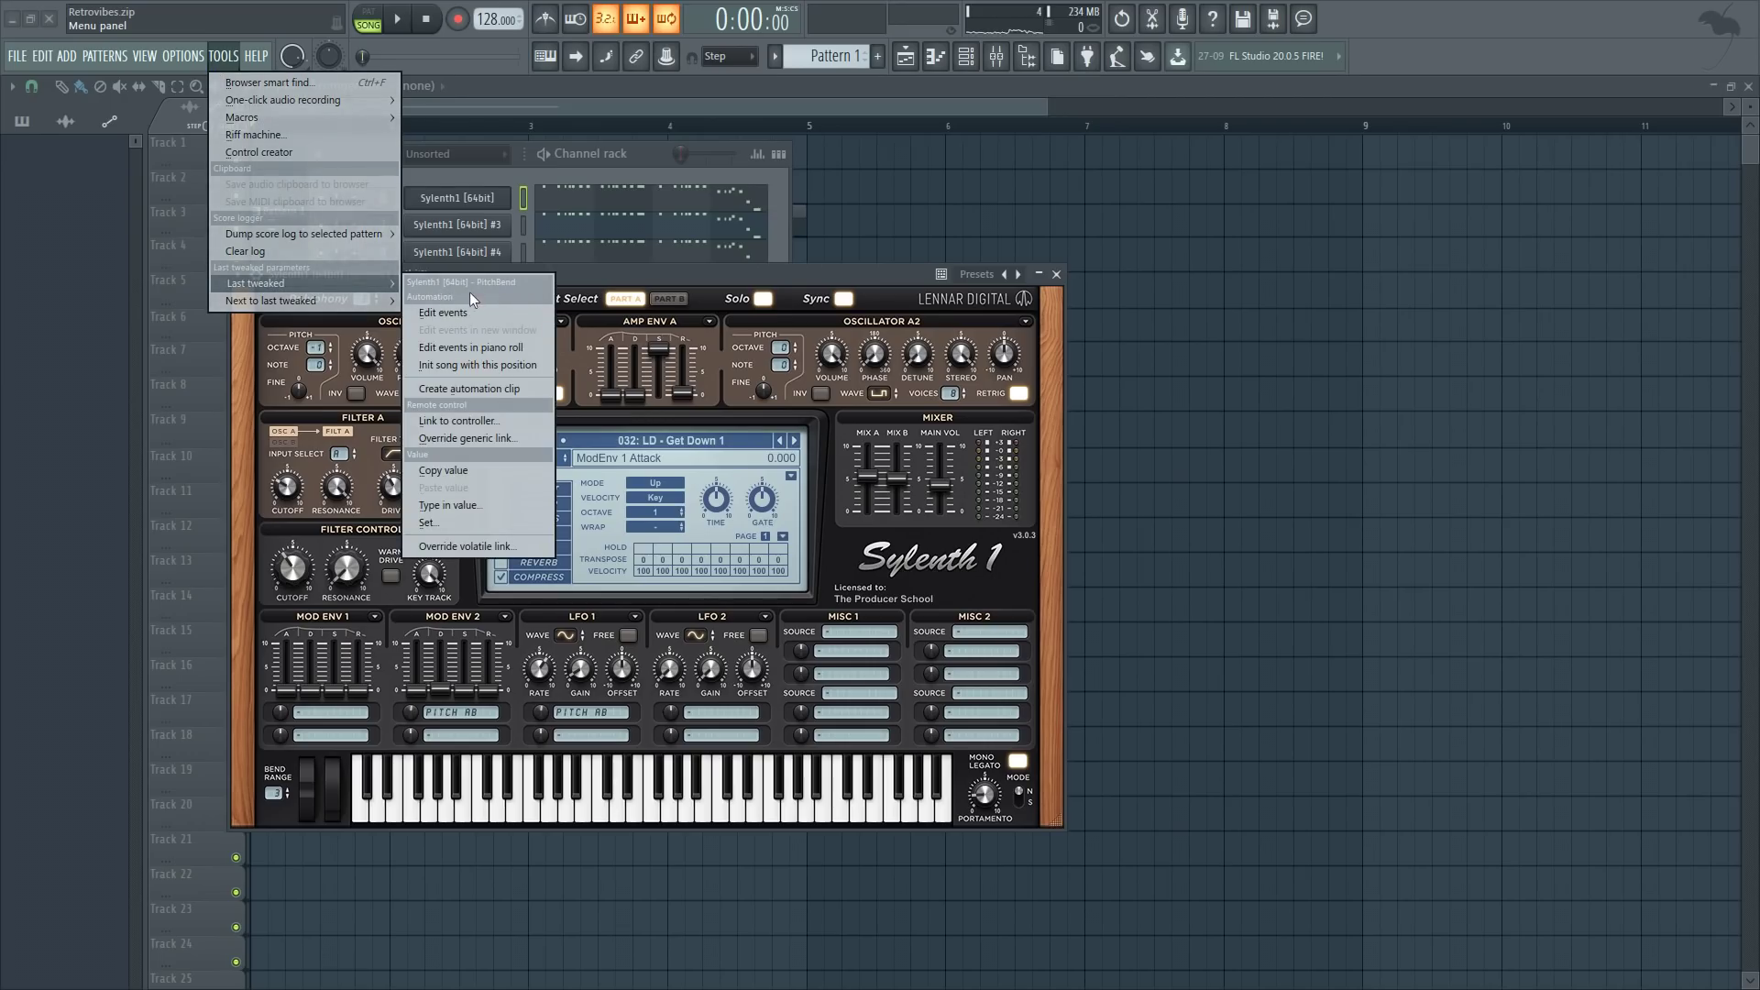
pyautogui.click(478, 391)
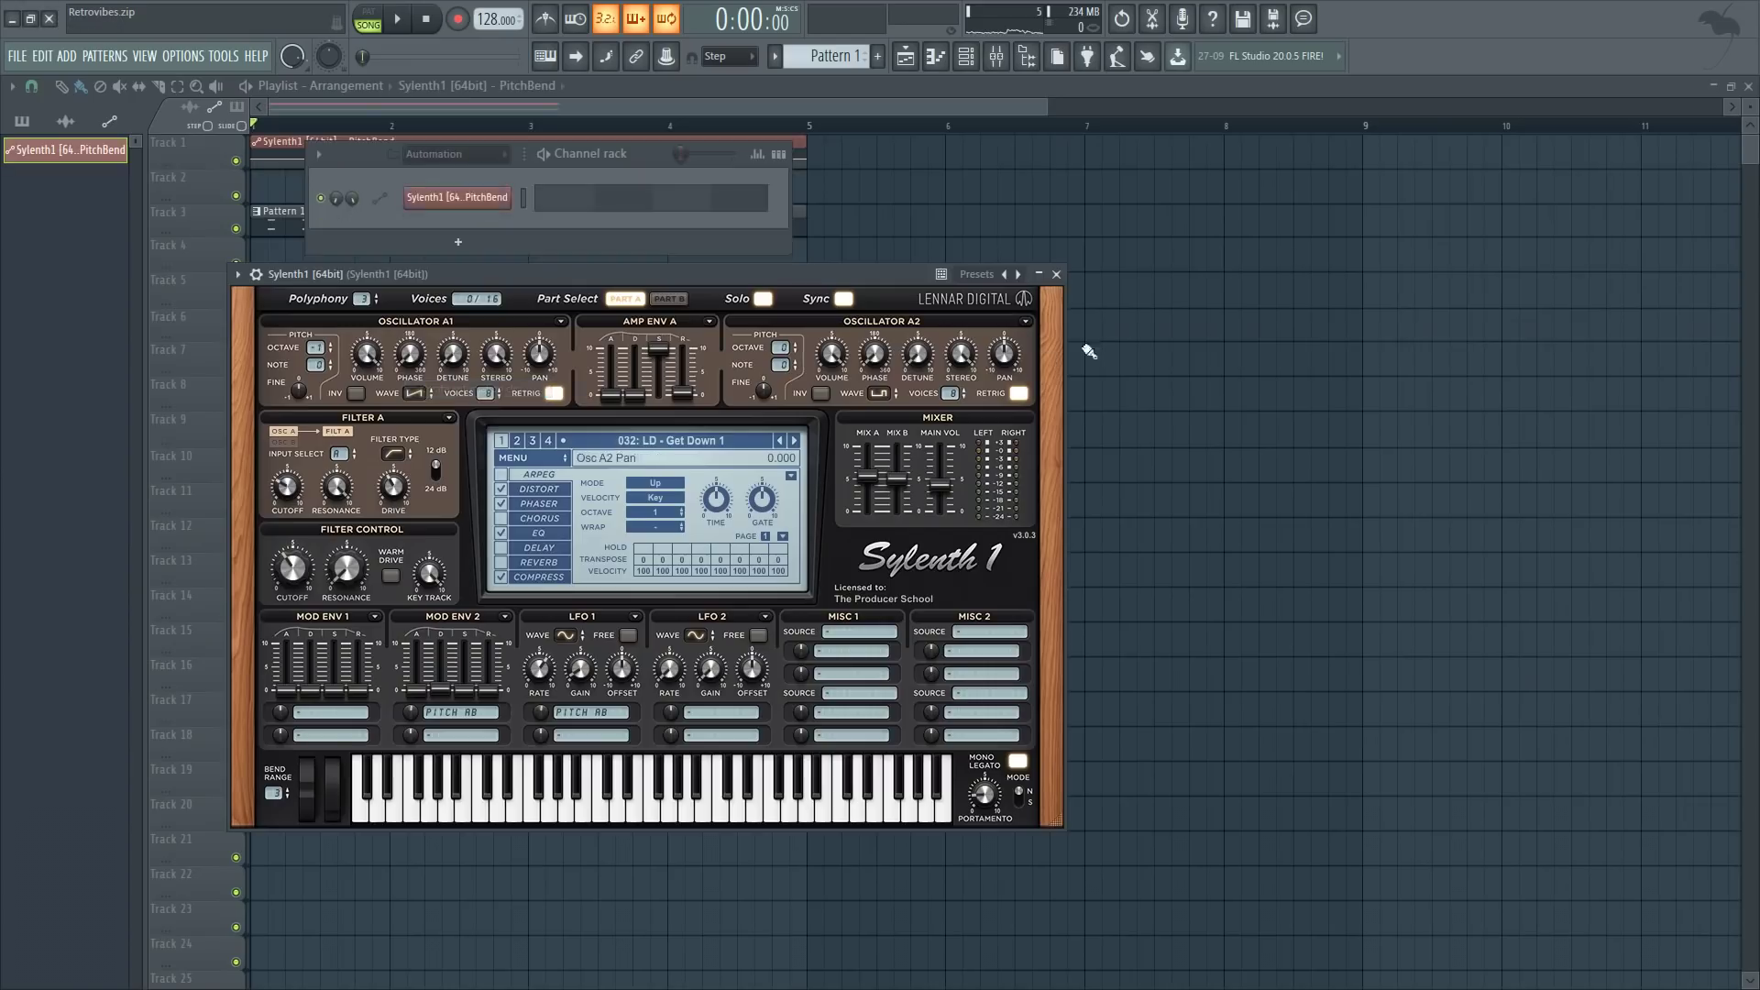
# - Solo playlist Track 3 with Pattern 1 and keep the channel rack filtered to the Automation group before hiding it
pyautogui.press('F5')
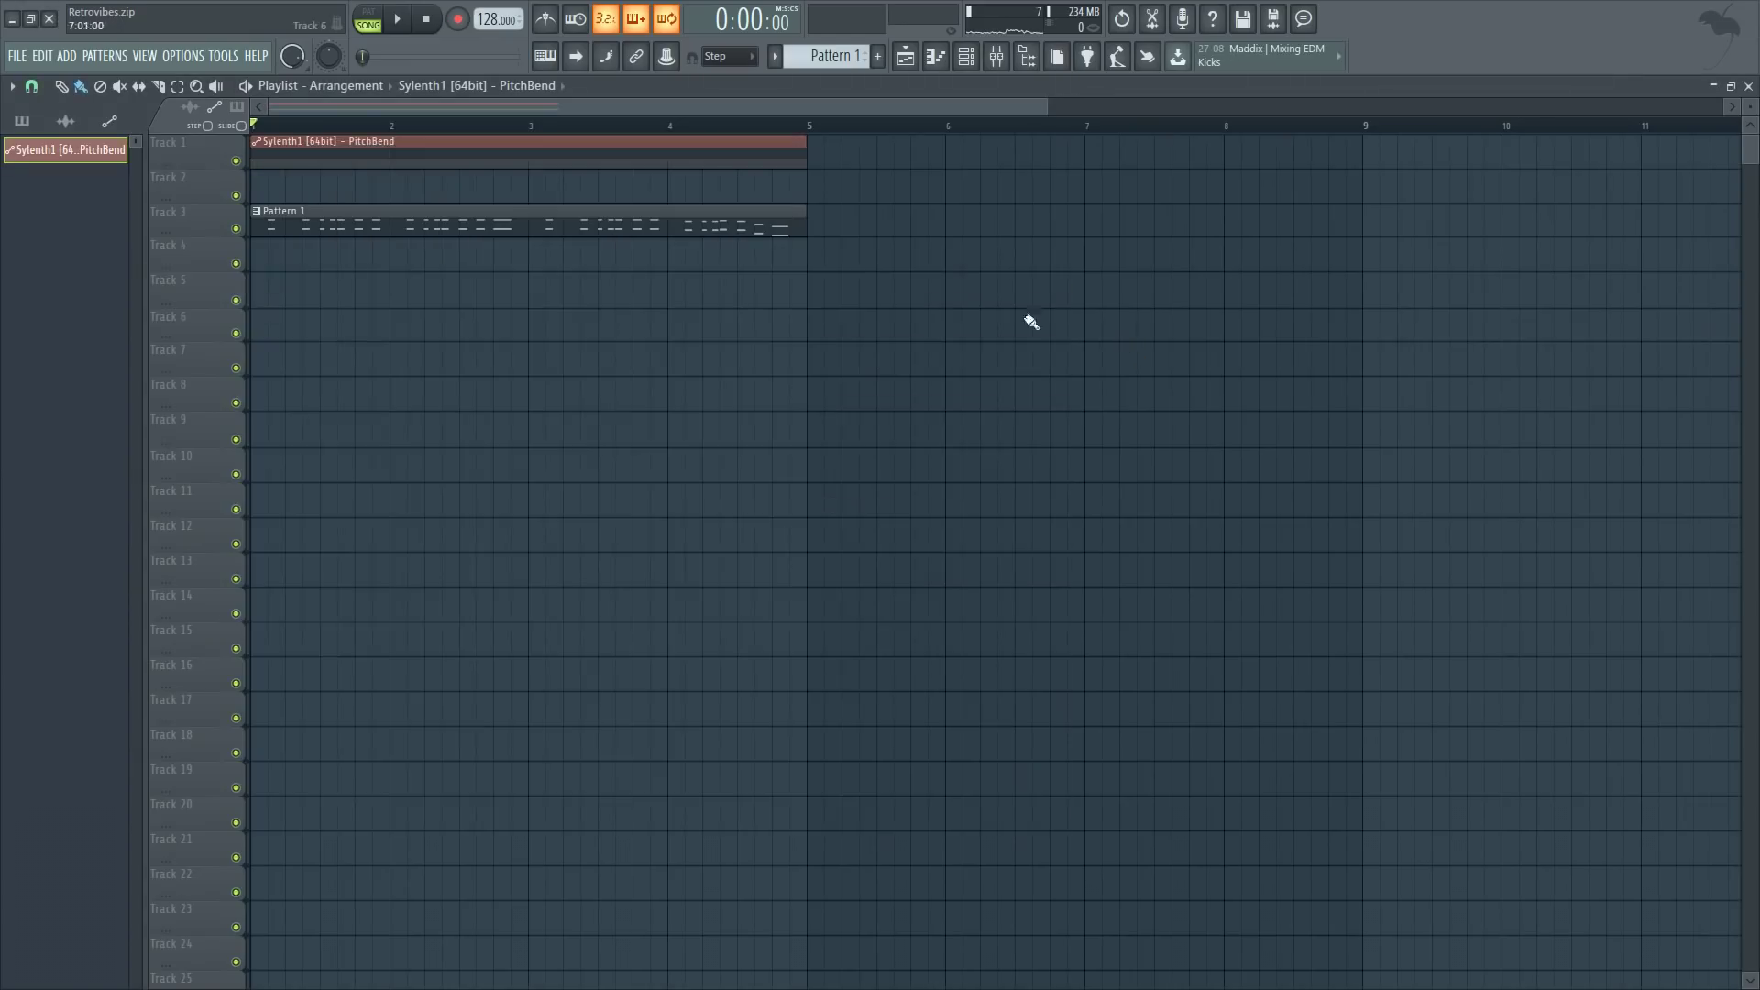
pyautogui.rightClick(235, 228)
pyautogui.click(966, 57)
pyautogui.click(486, 154)
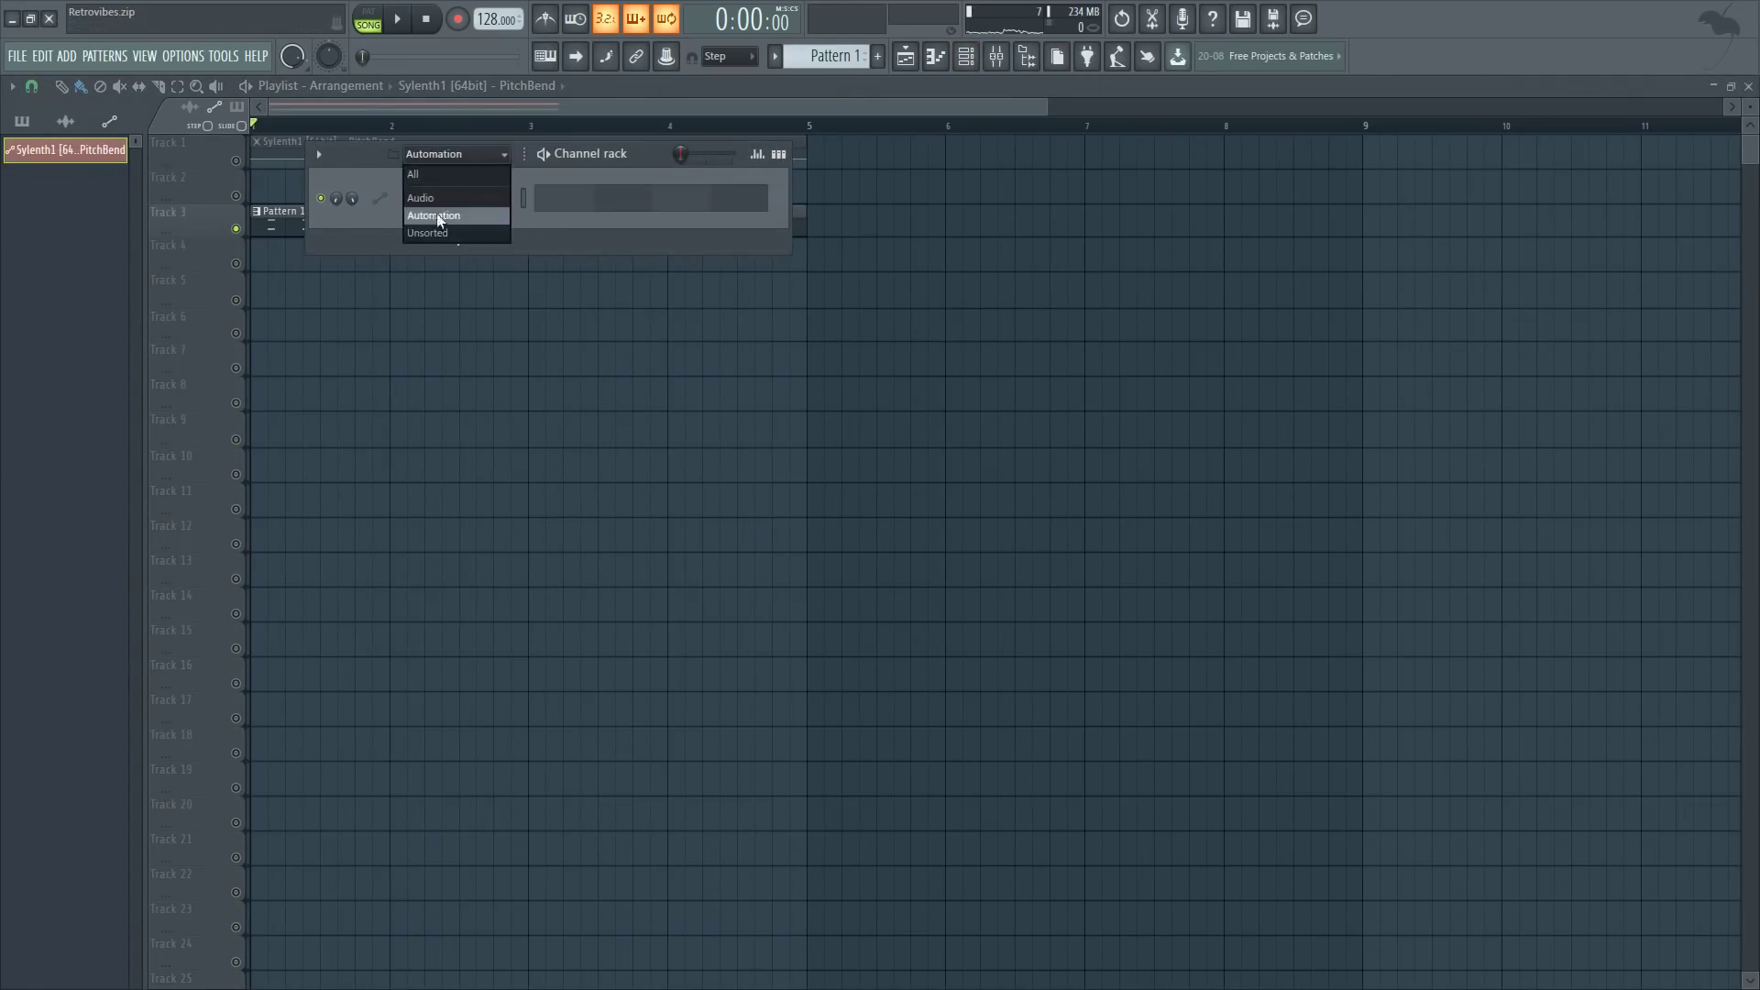
pyautogui.click(436, 209)
pyautogui.press('F6')
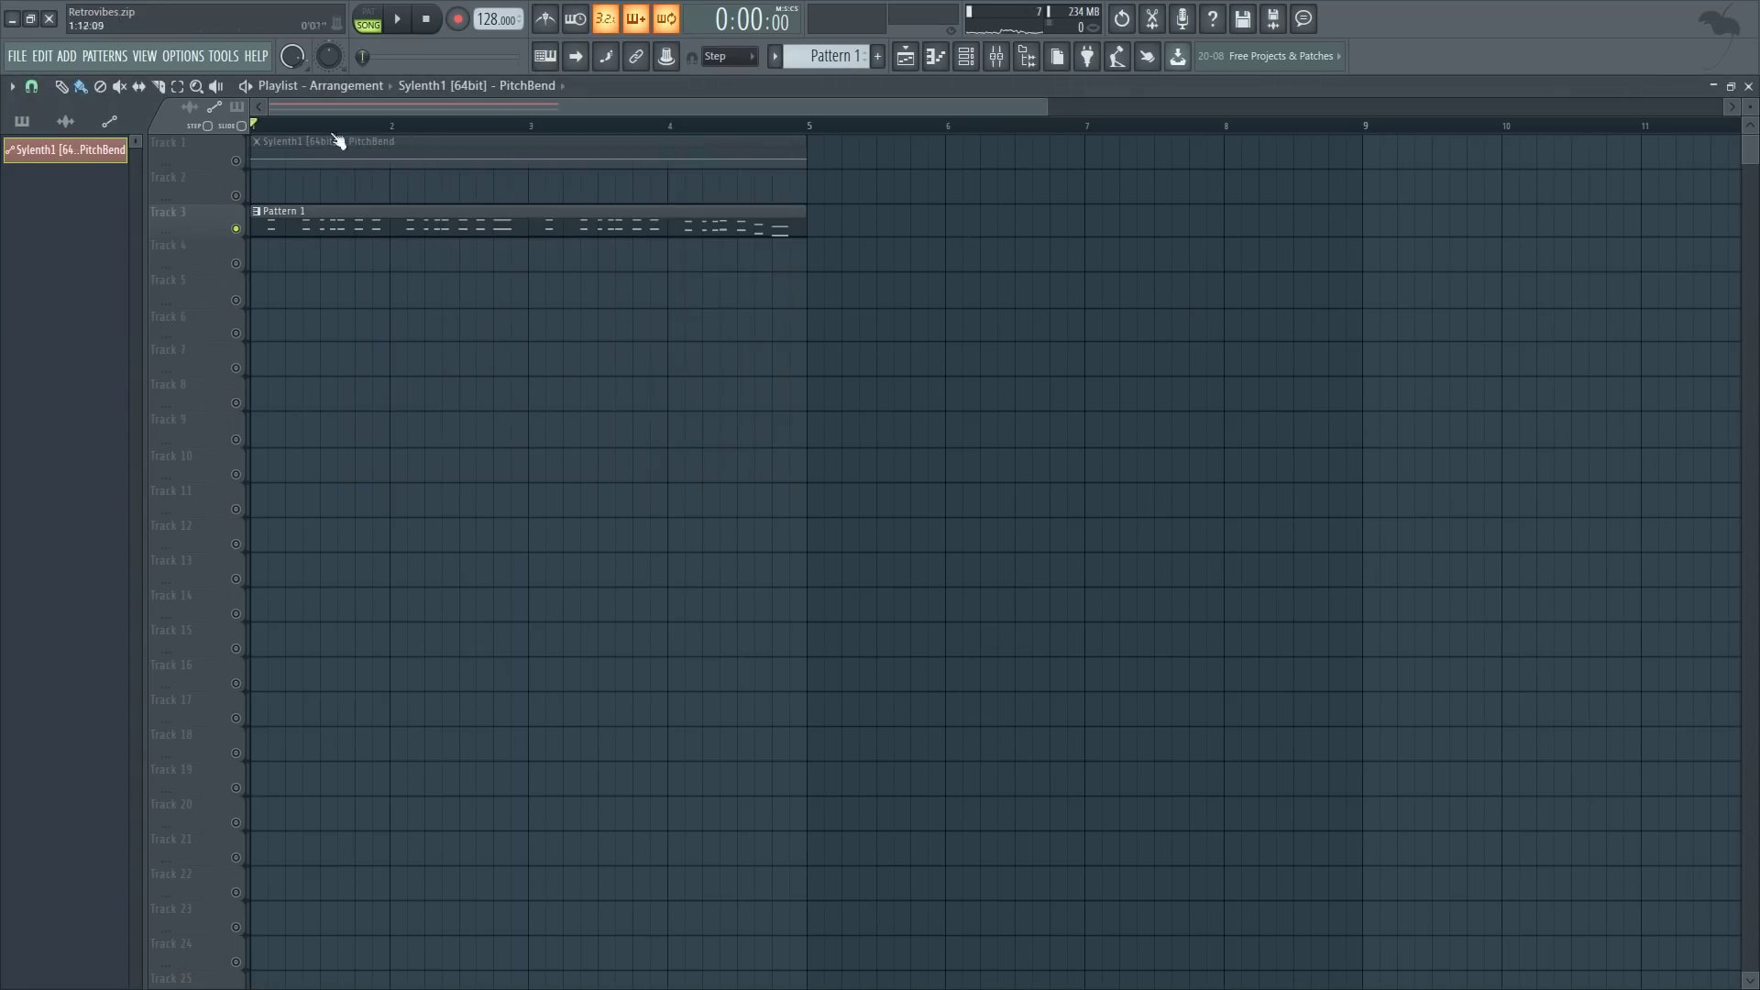
# - Unmute Track 1 so the PitchBend automation clip is active together with Pattern 1
pyautogui.press('space')
pyautogui.click(236, 161)
pyautogui.rightClick(397, 160)
pyautogui.press('space')
pyautogui.hotkey('ctrl', 'z')
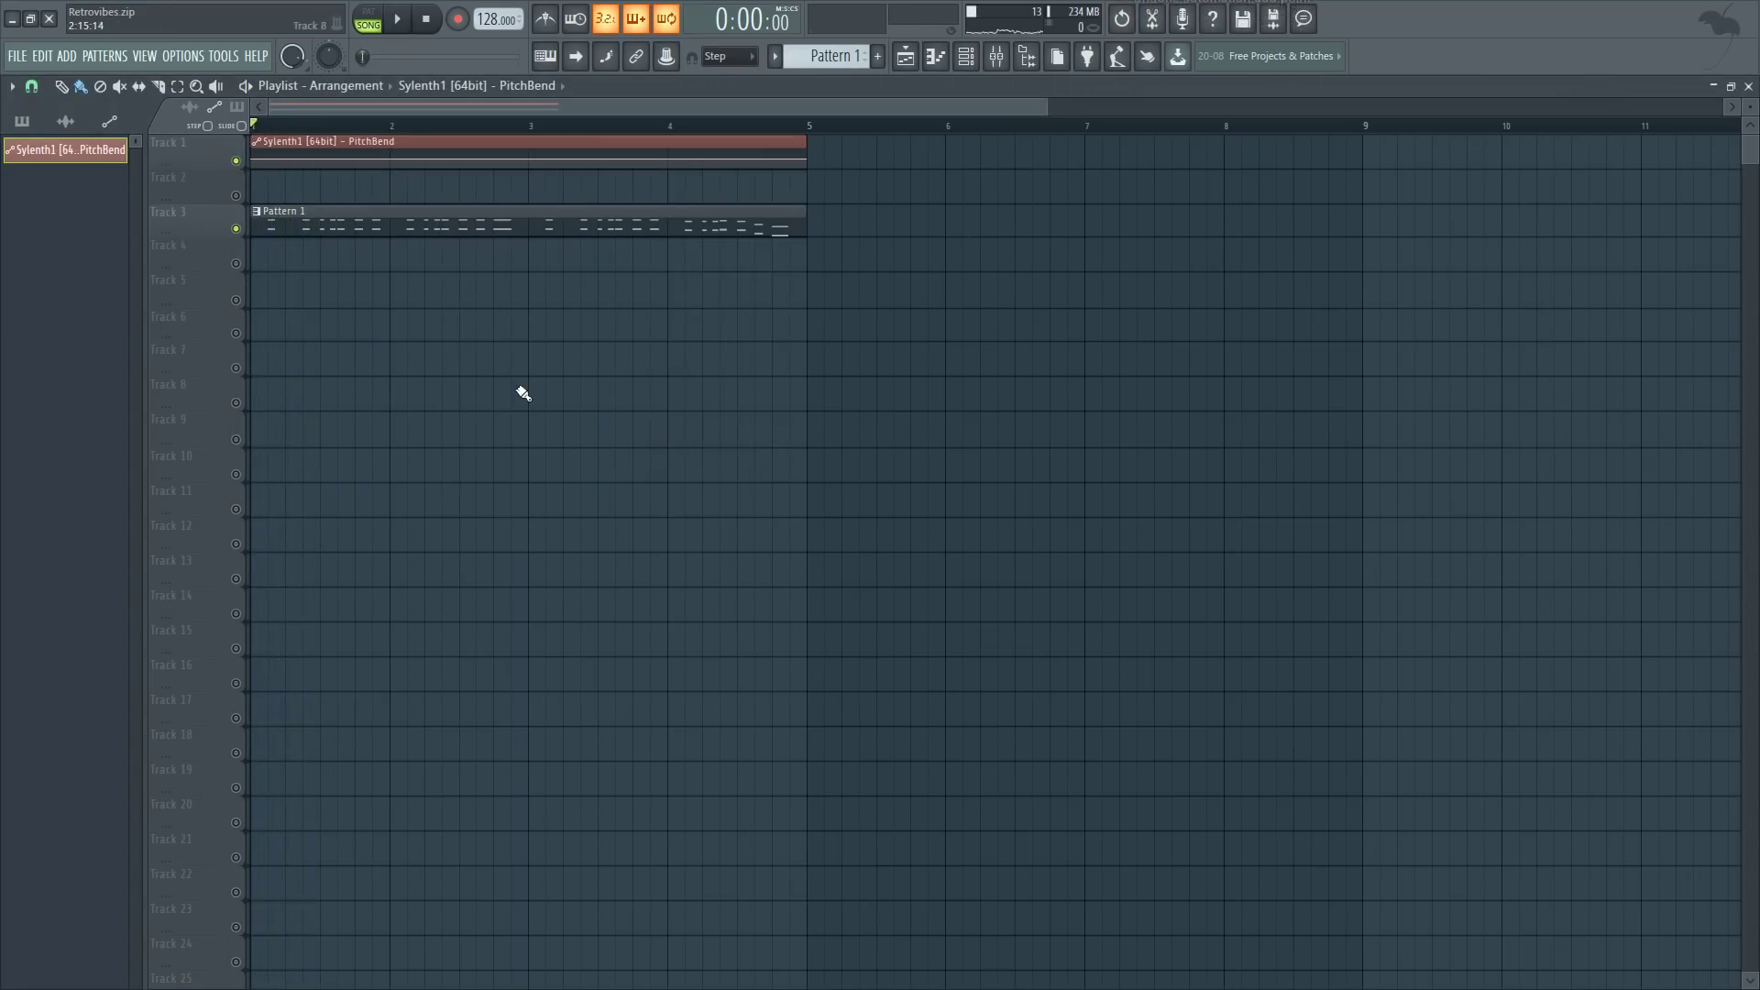
# - Shape the PitchBend clip into ramps rising through each of bars 1 to 3, dropping back at each bar line and flat in bar 4
pyautogui.press('space')
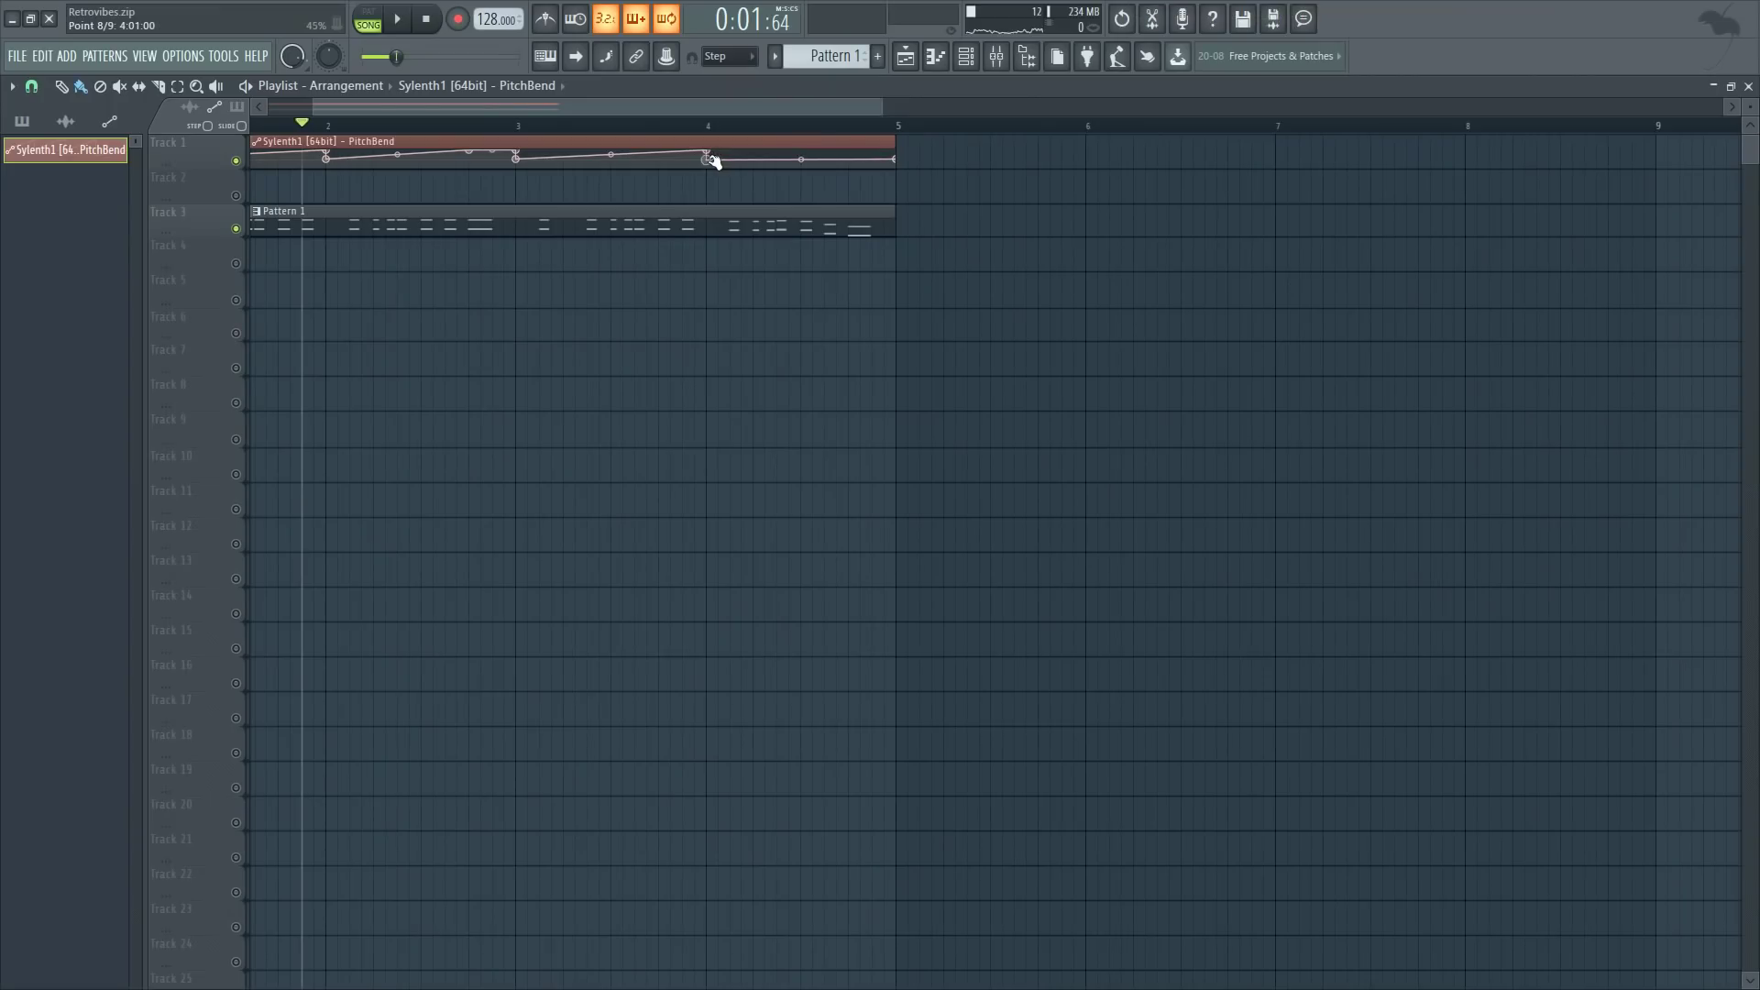
pyautogui.rightClick(706, 158)
pyautogui.click(765, 459)
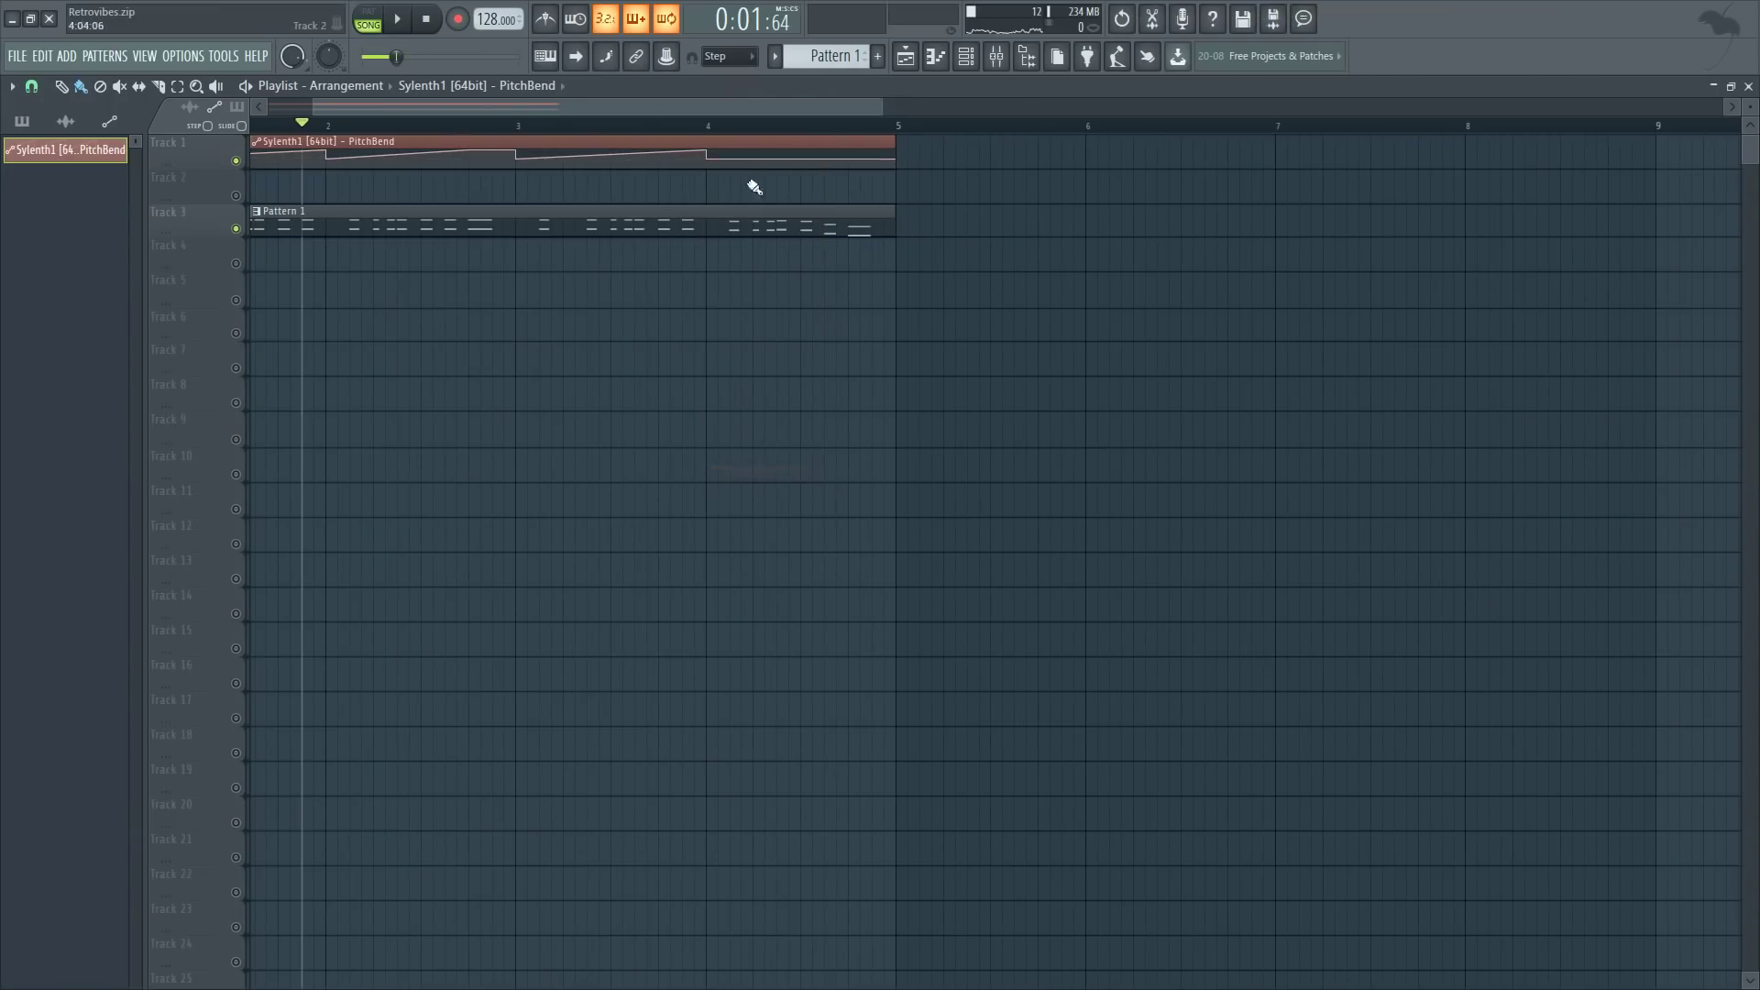
# - Play the arrangement to hear the pitch bend ramps together with Pattern 1
pyautogui.click(688, 126)
pyautogui.scroll(-2, 770, 226)
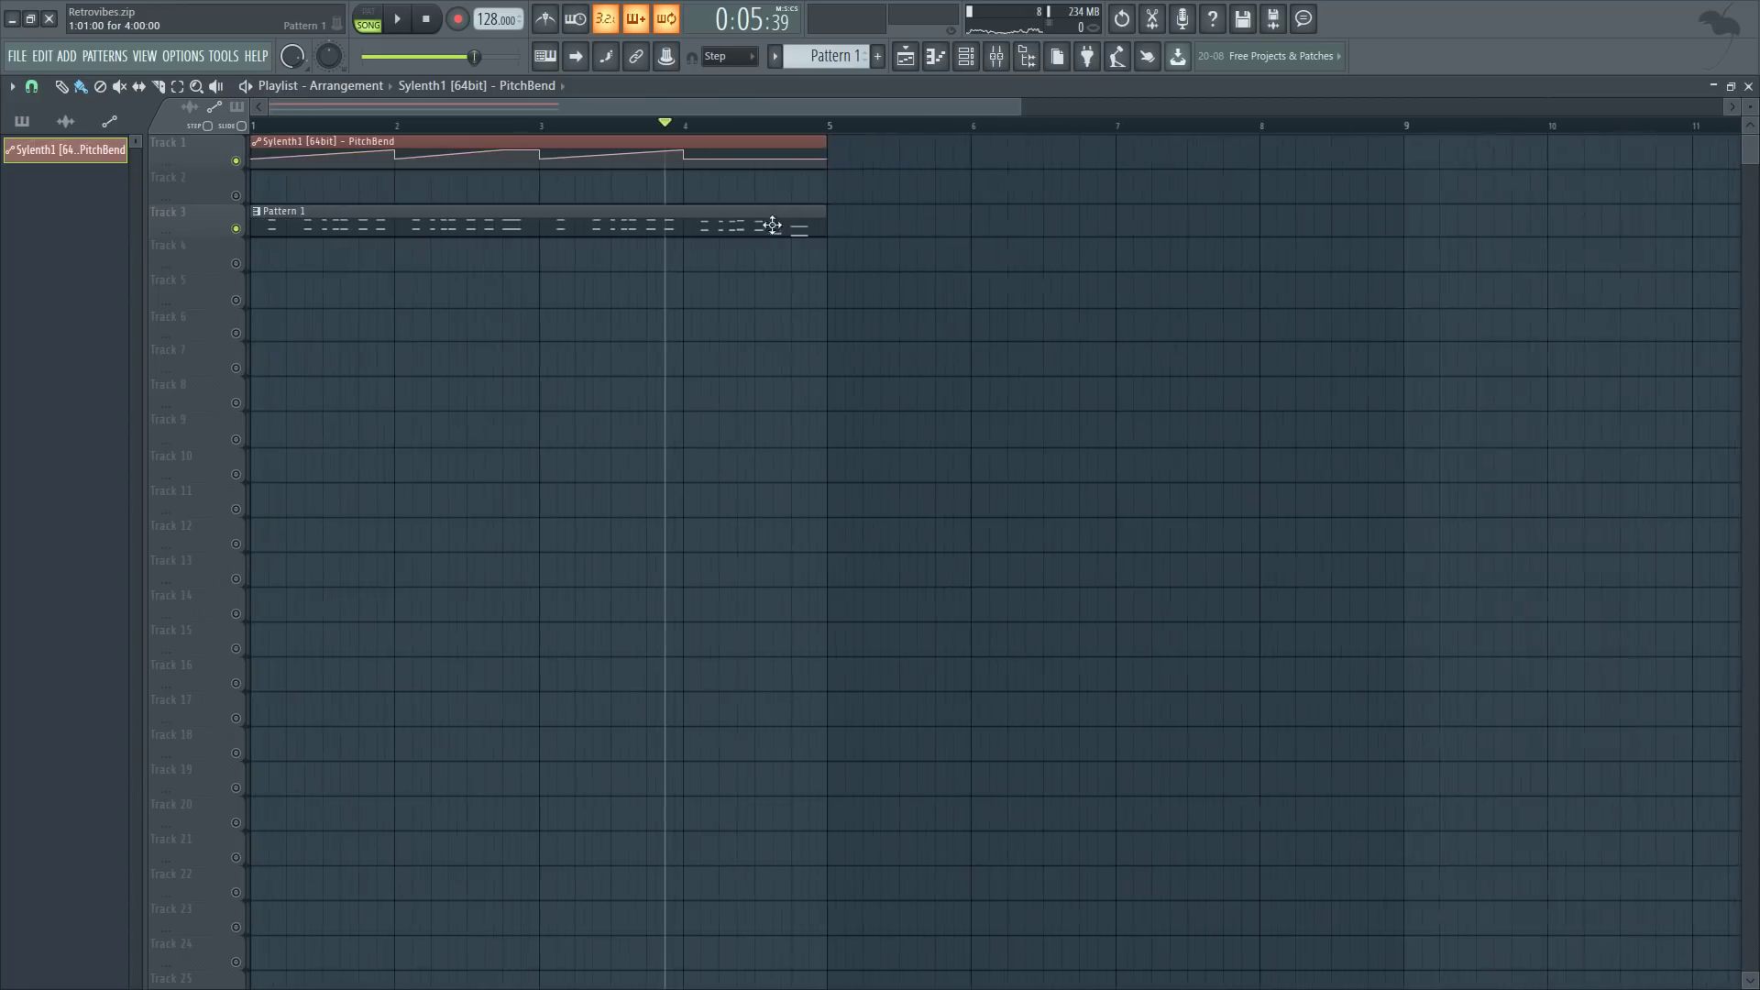
pyautogui.scroll(-2, 751, 256)
pyautogui.press('space')
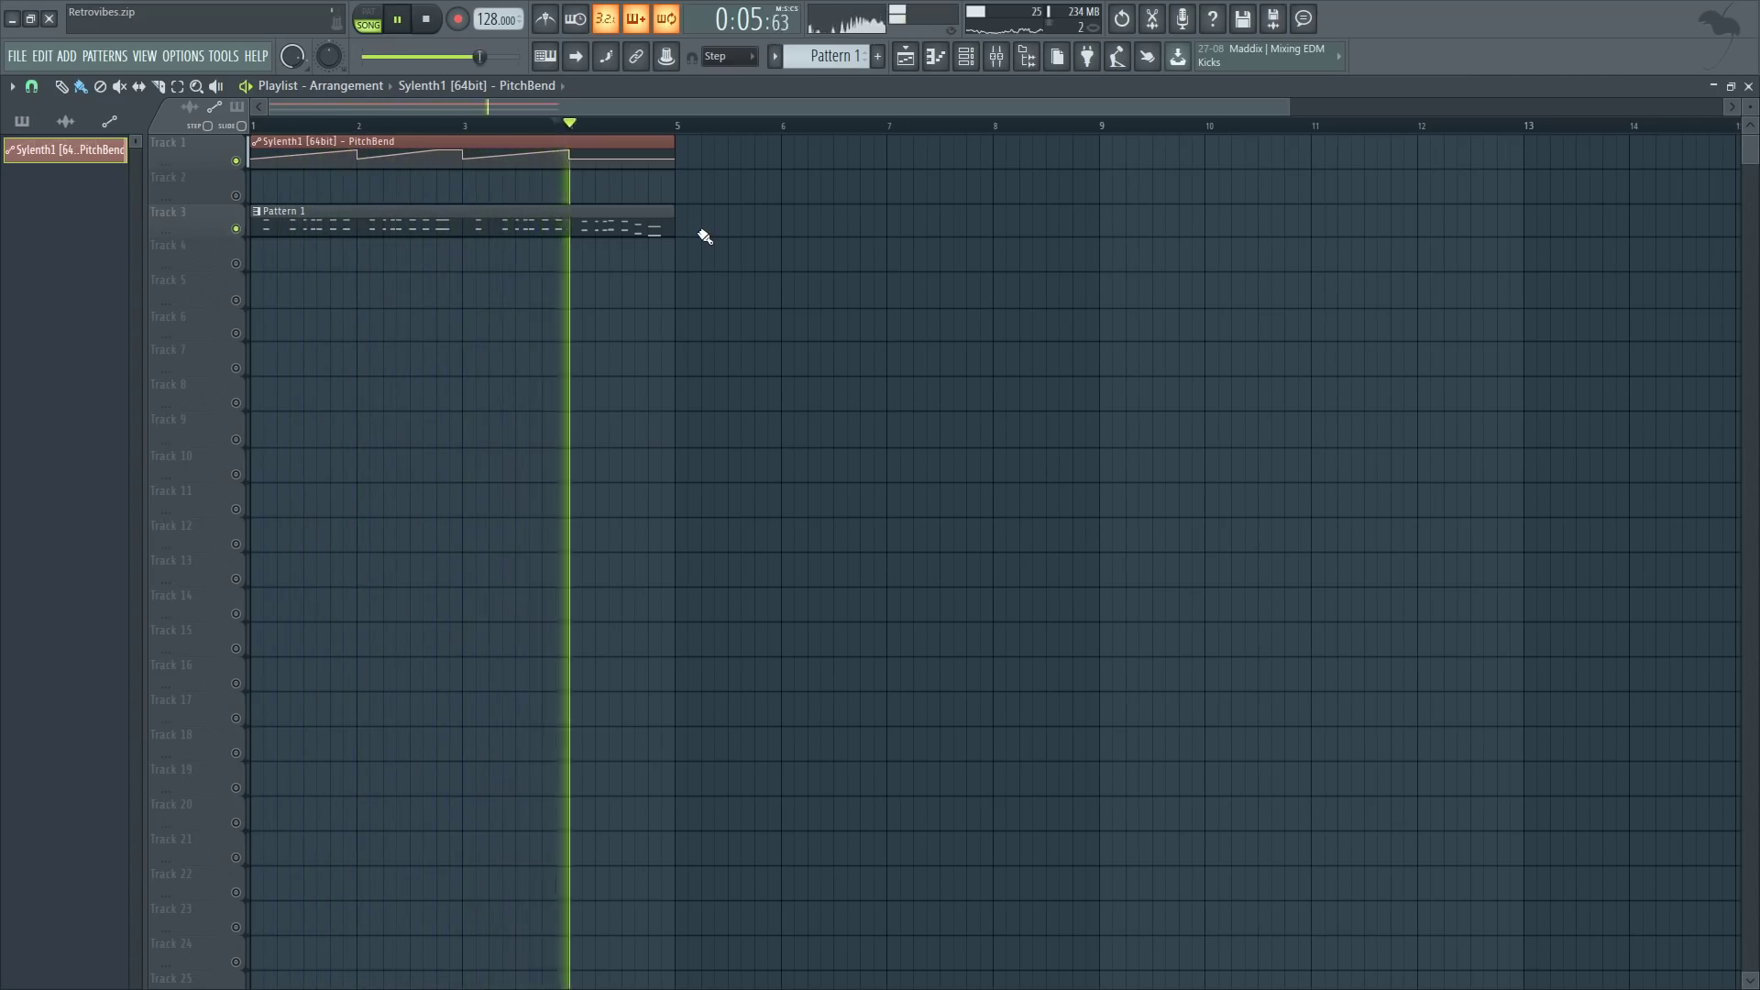
pyautogui.press('space')
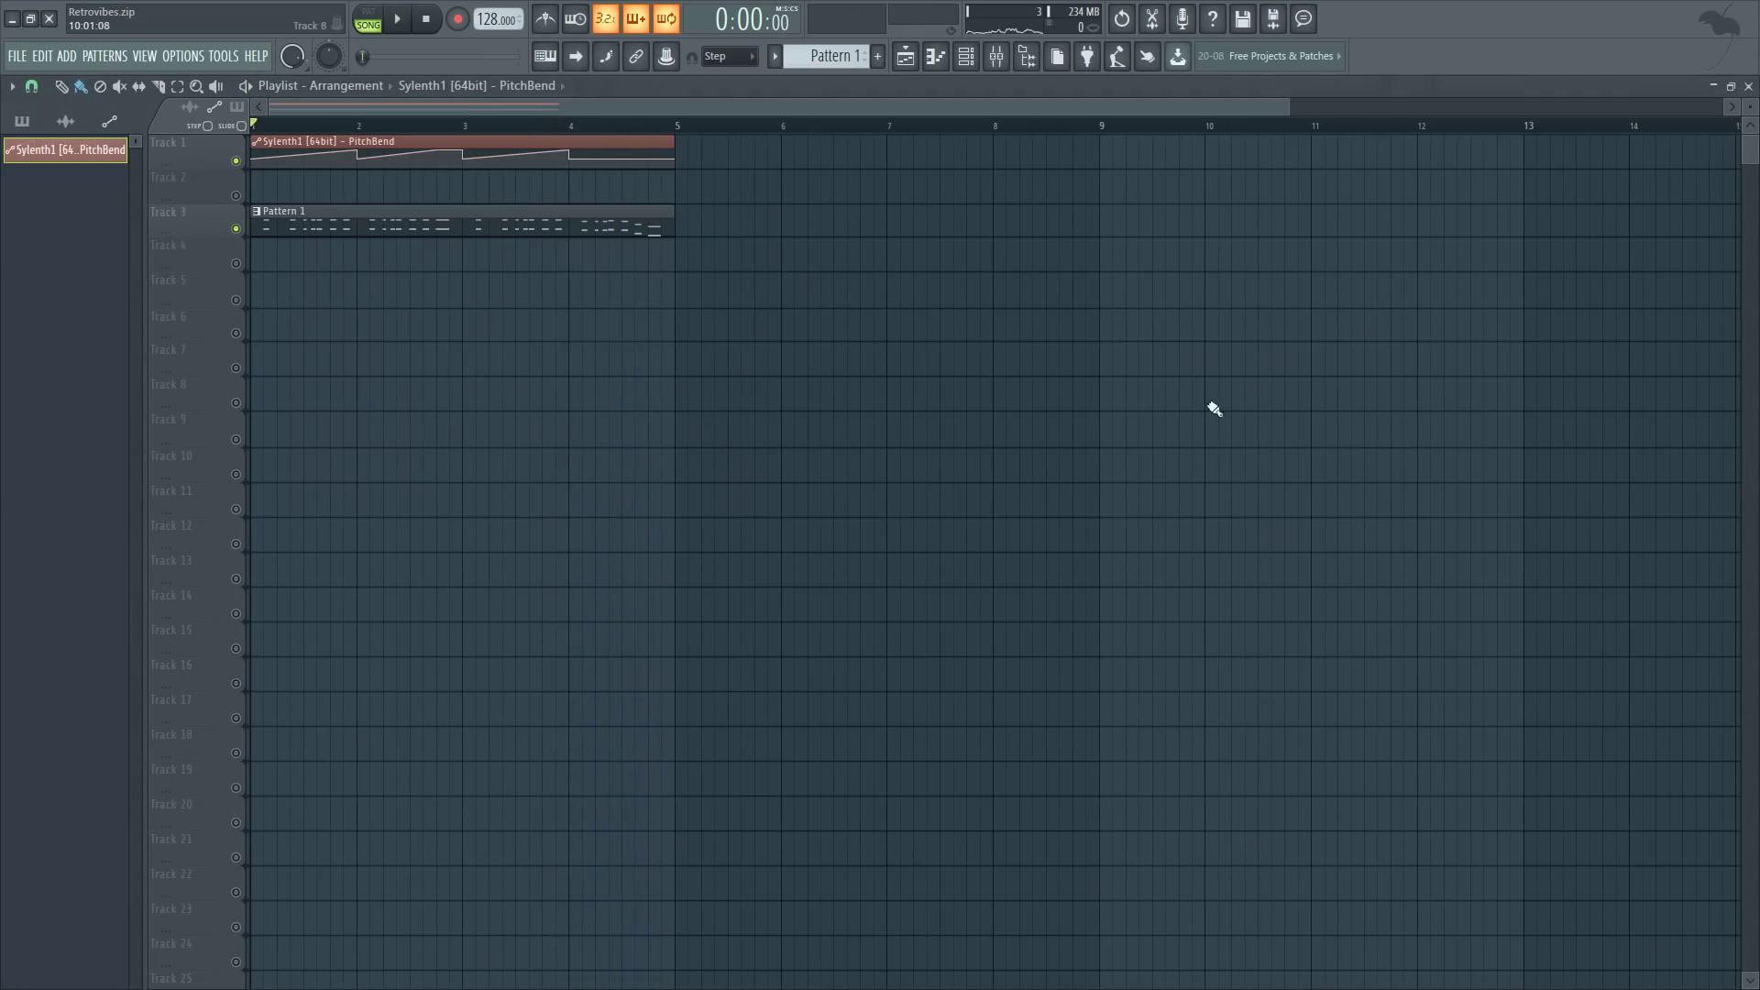
# - Create matching PitchBend automation clips for Sylenth1 #3, #4 and #9, and arrange all four clips on Tracks 11 to 14
pyautogui.click(982, 57)
pyautogui.click(486, 226)
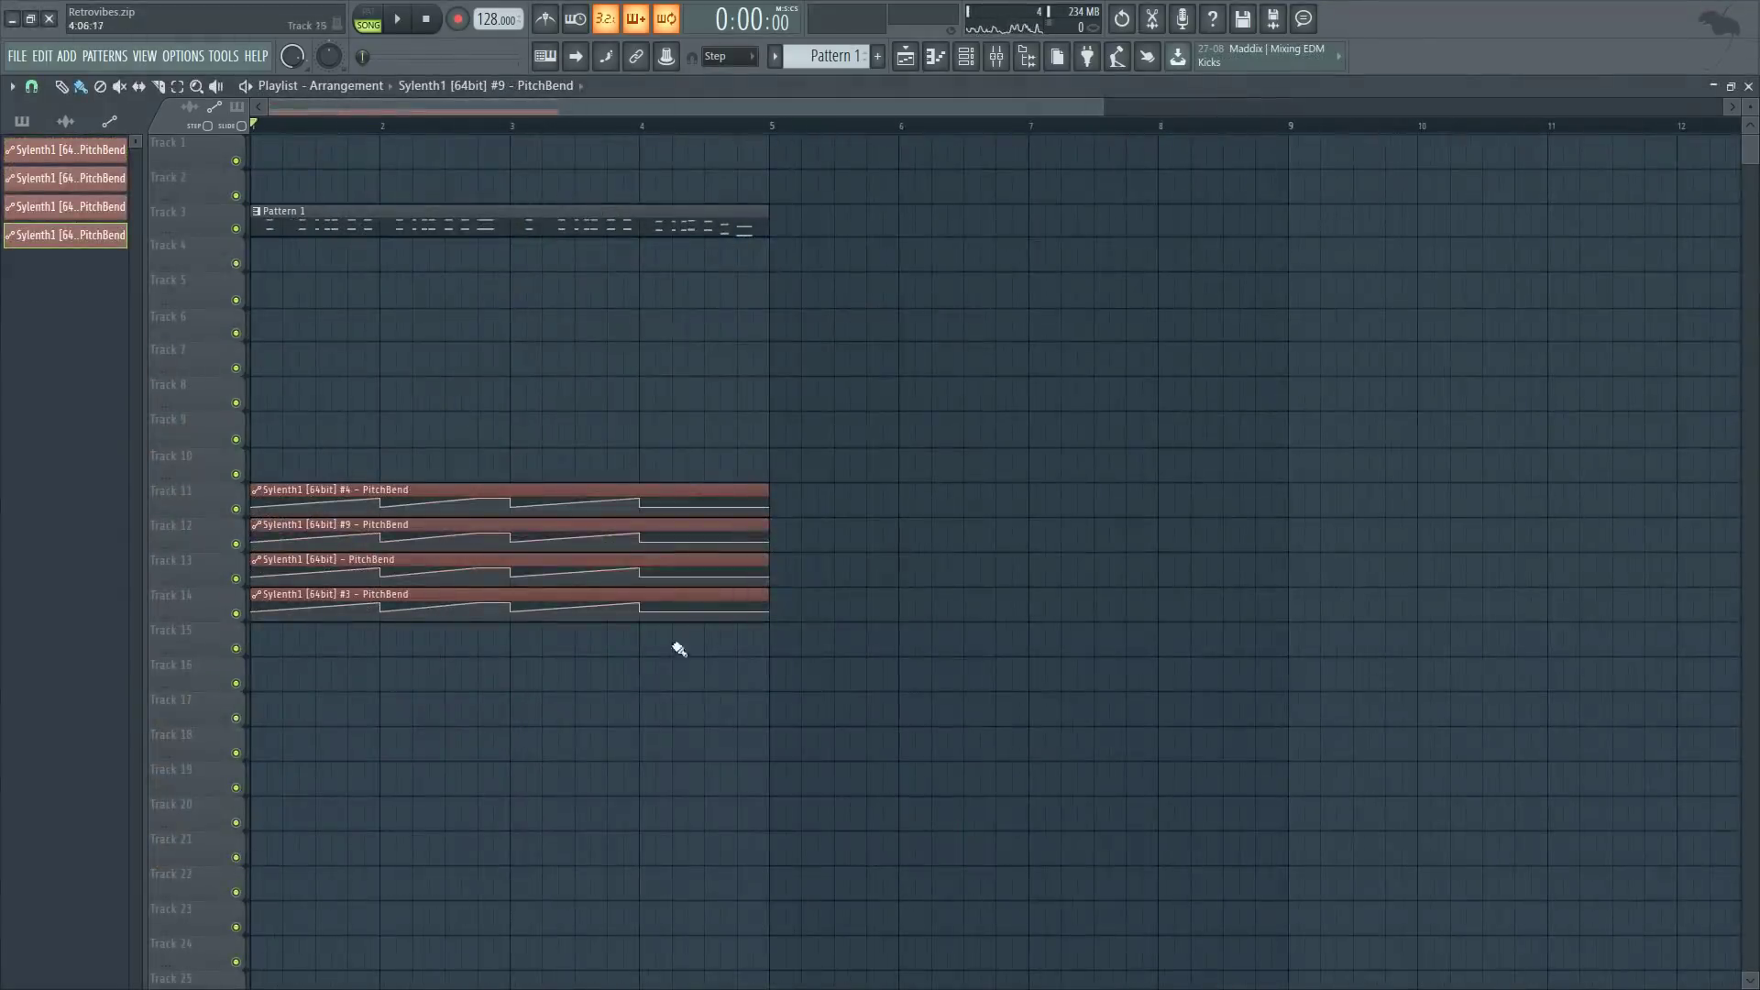
# - Play the arrangement to hear all four PitchBend clips together with Pattern 1
pyautogui.click(401, 22)
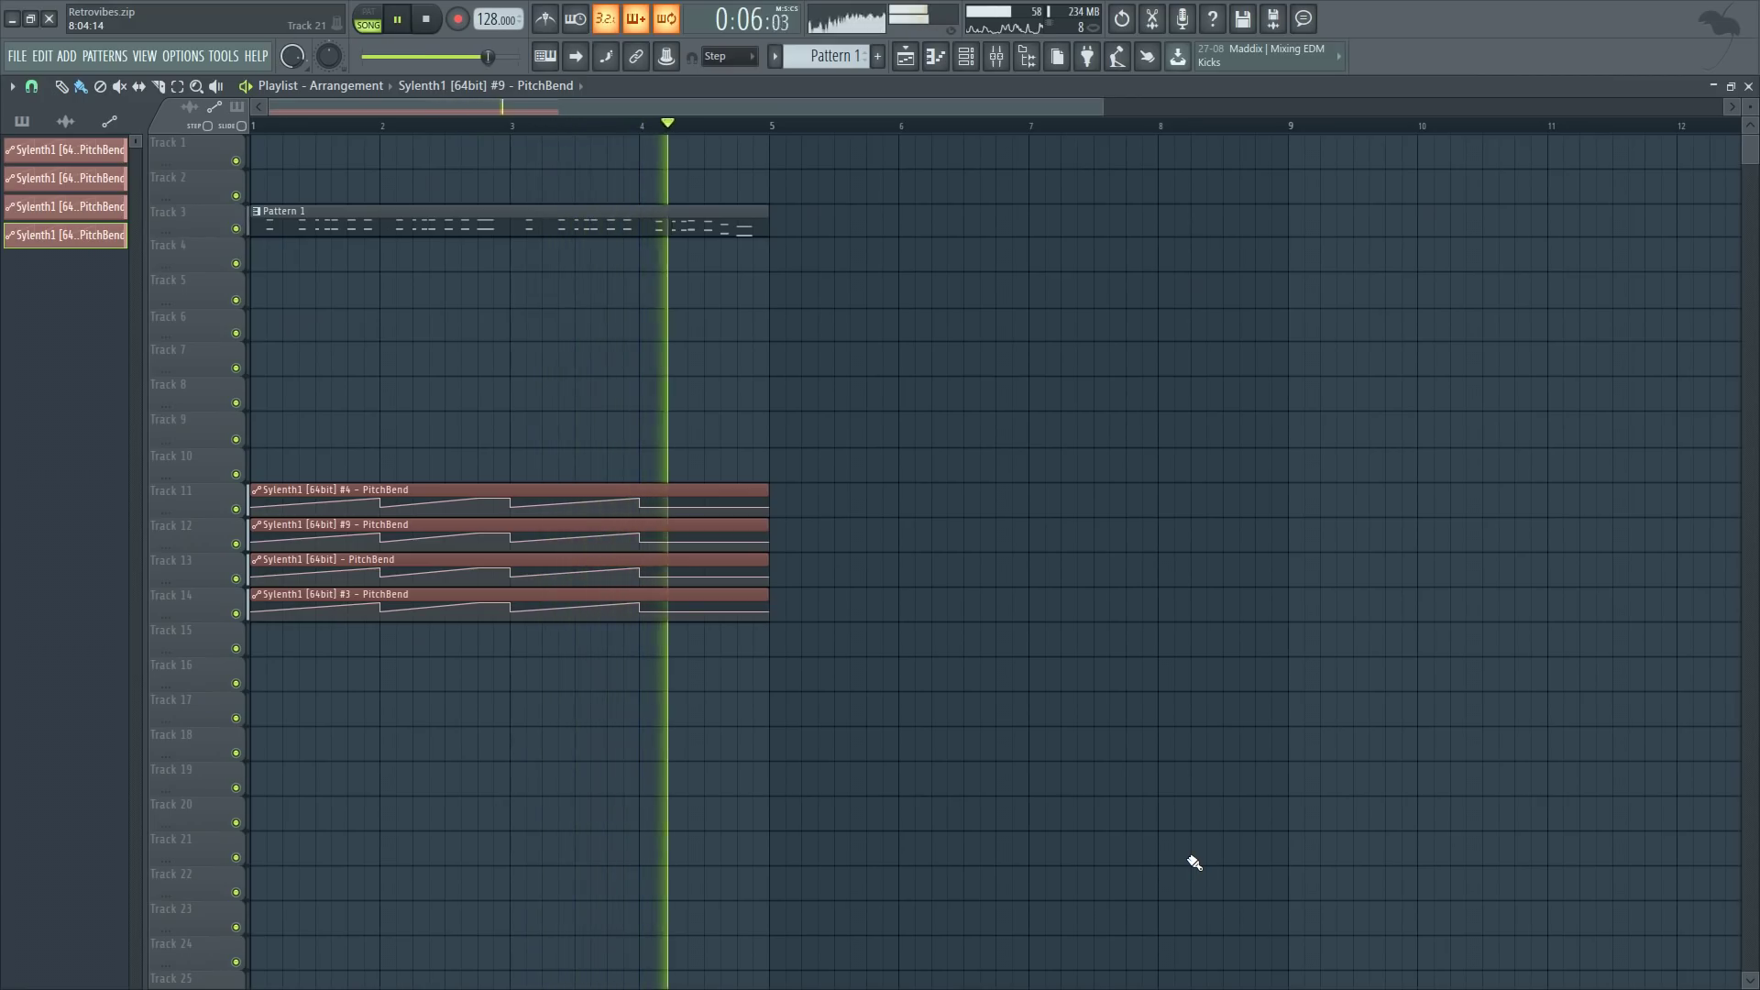
pyautogui.press('space')
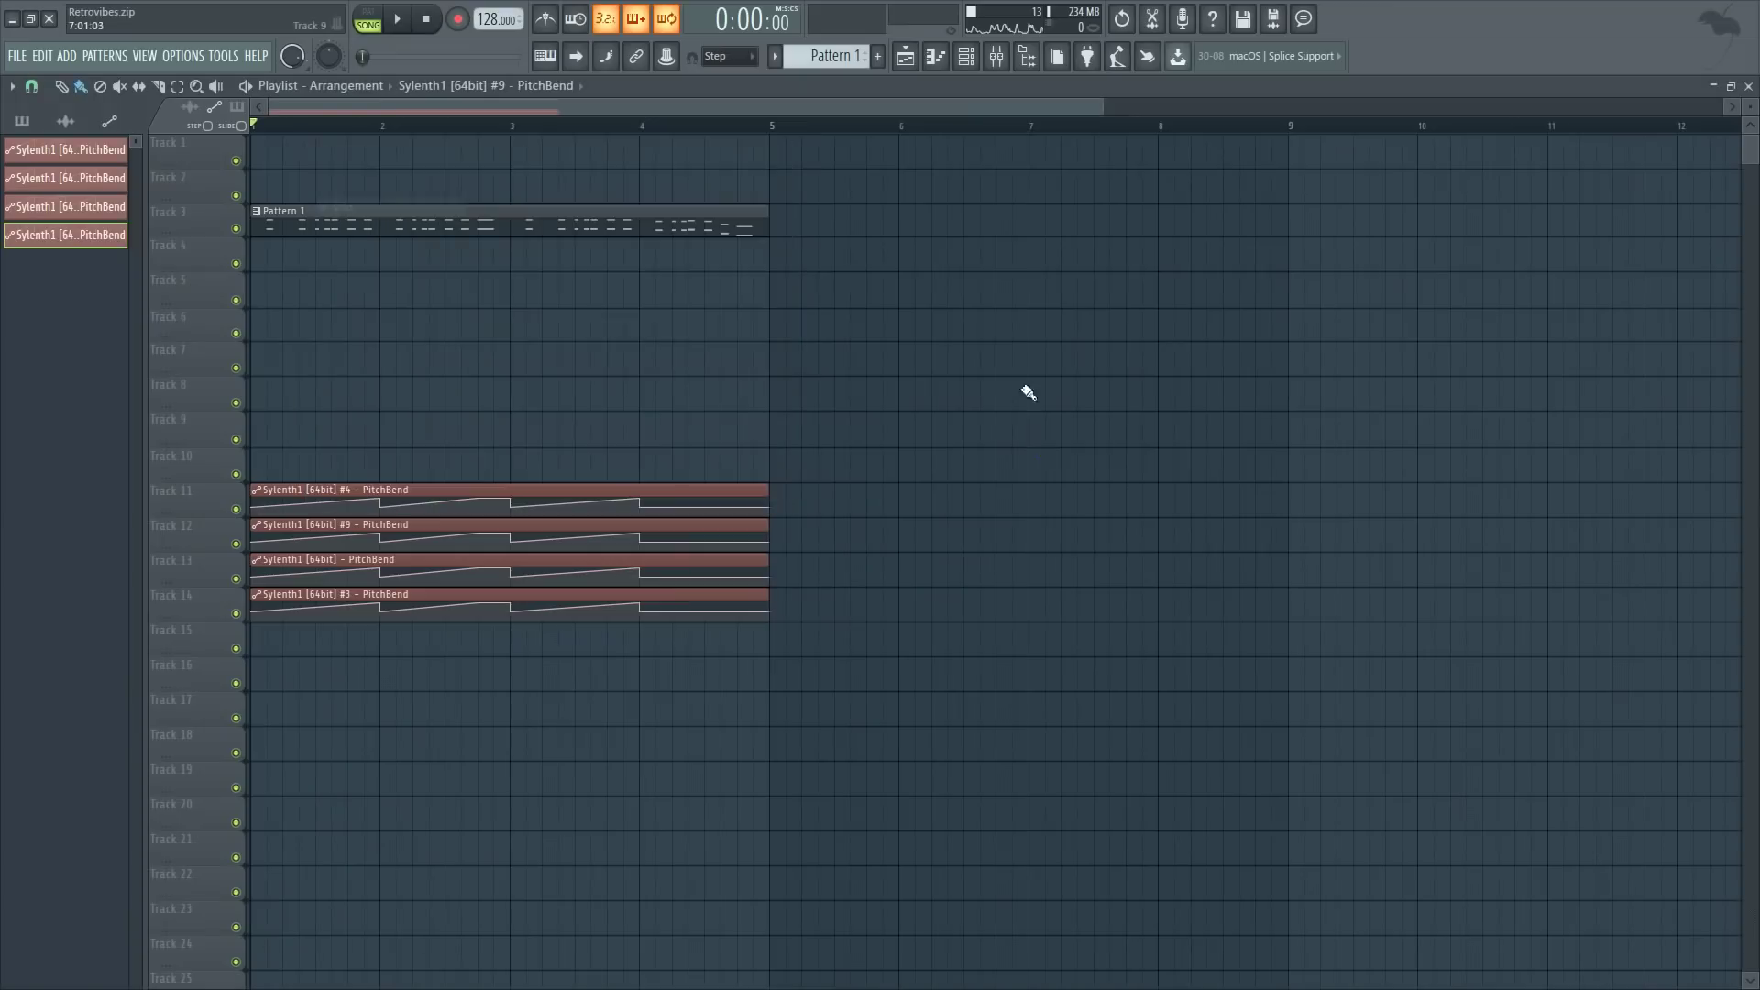
# - Solo the first Sylenth1 track in the mixer and load Fruity Parametric EQ 2 into its first effect slot
pyautogui.click(996, 56)
pyautogui.press('space')
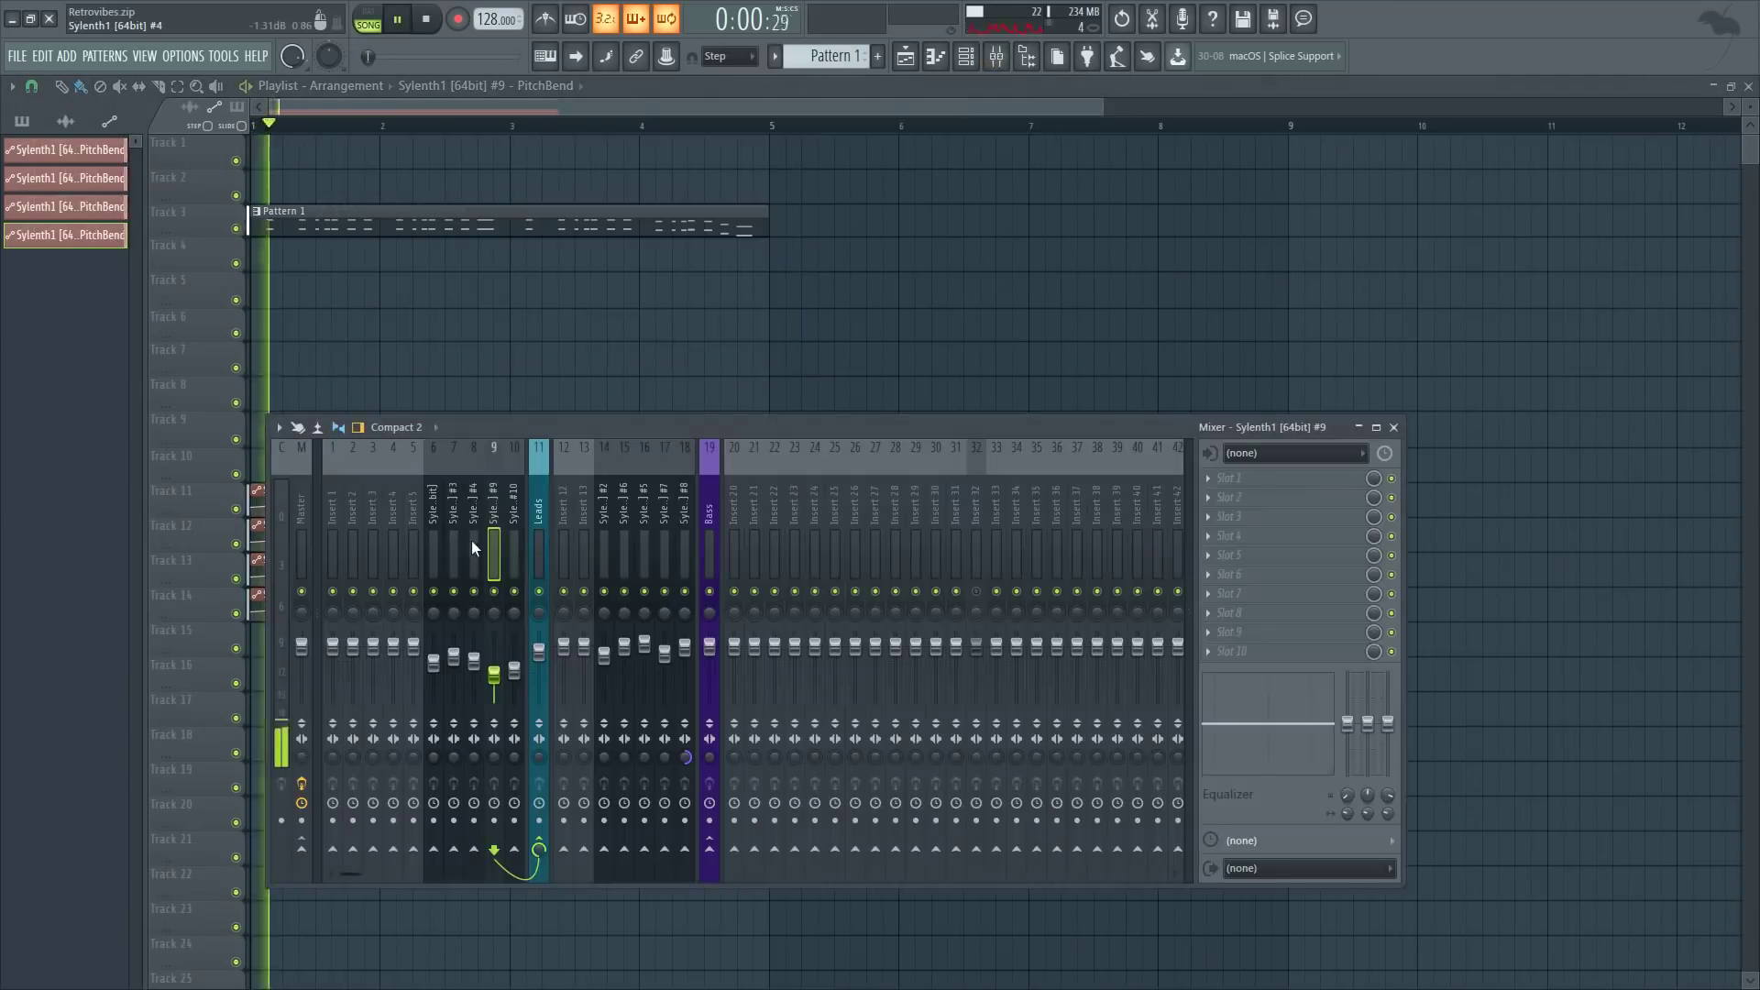
pyautogui.click(430, 510)
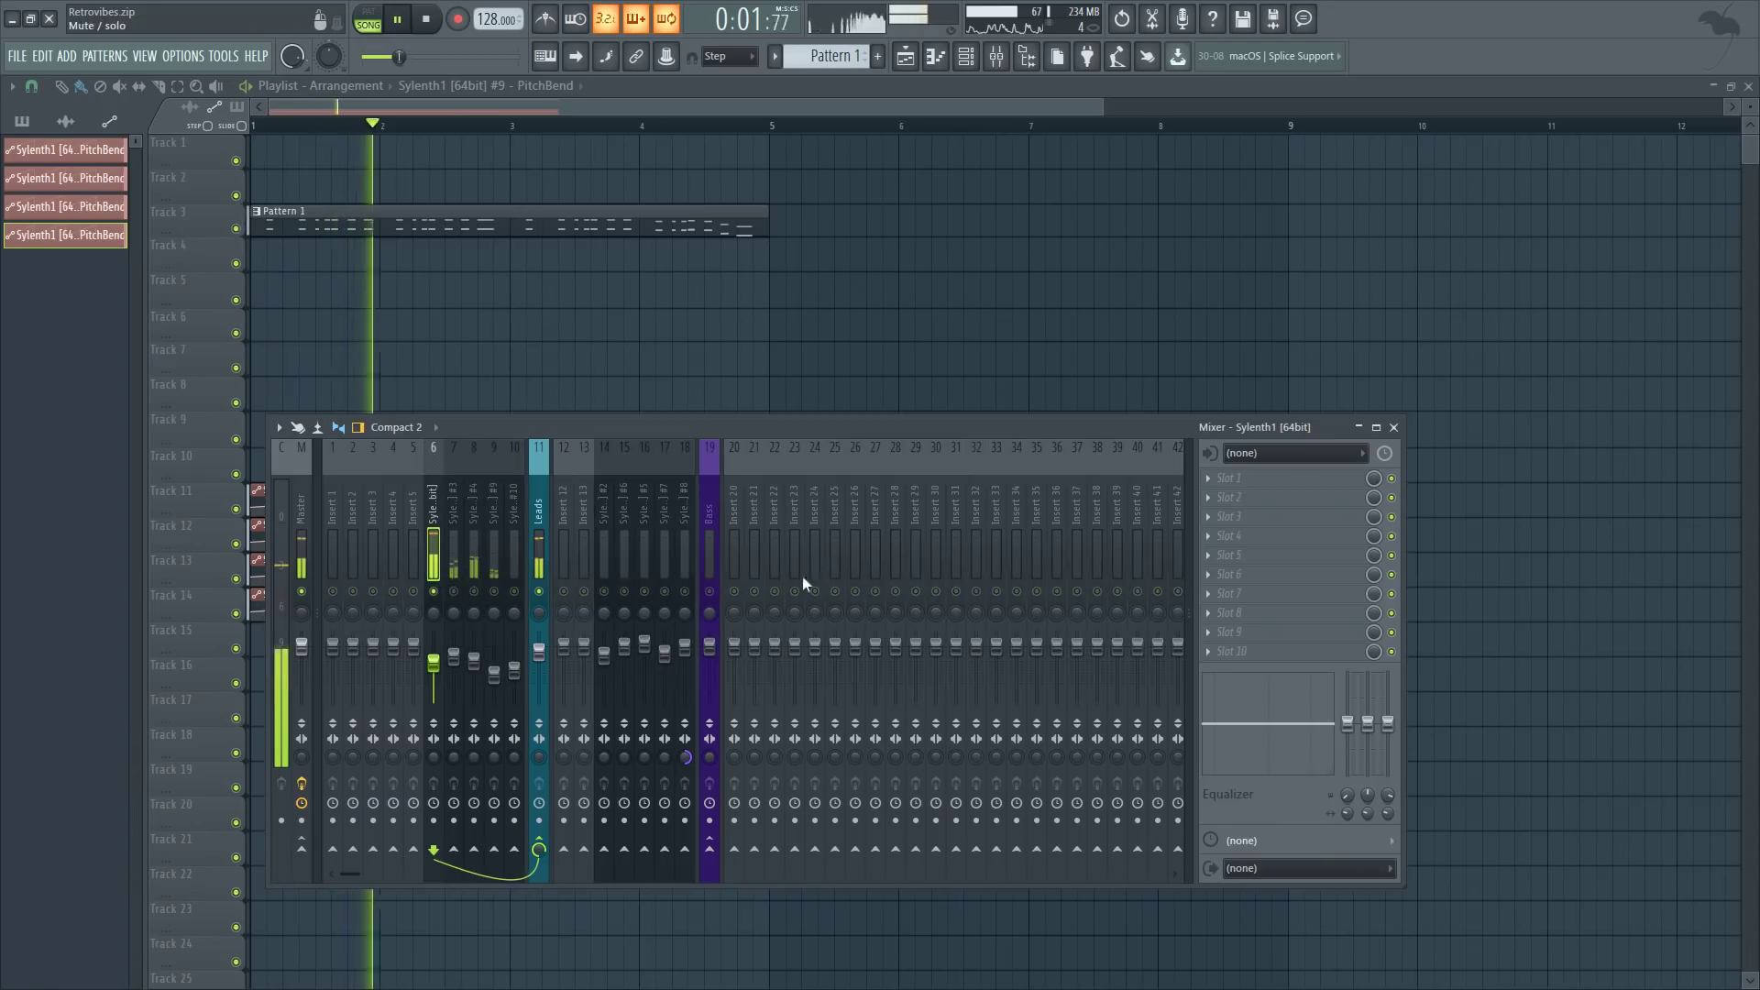
pyautogui.click(1232, 477)
pyautogui.click(1481, 841)
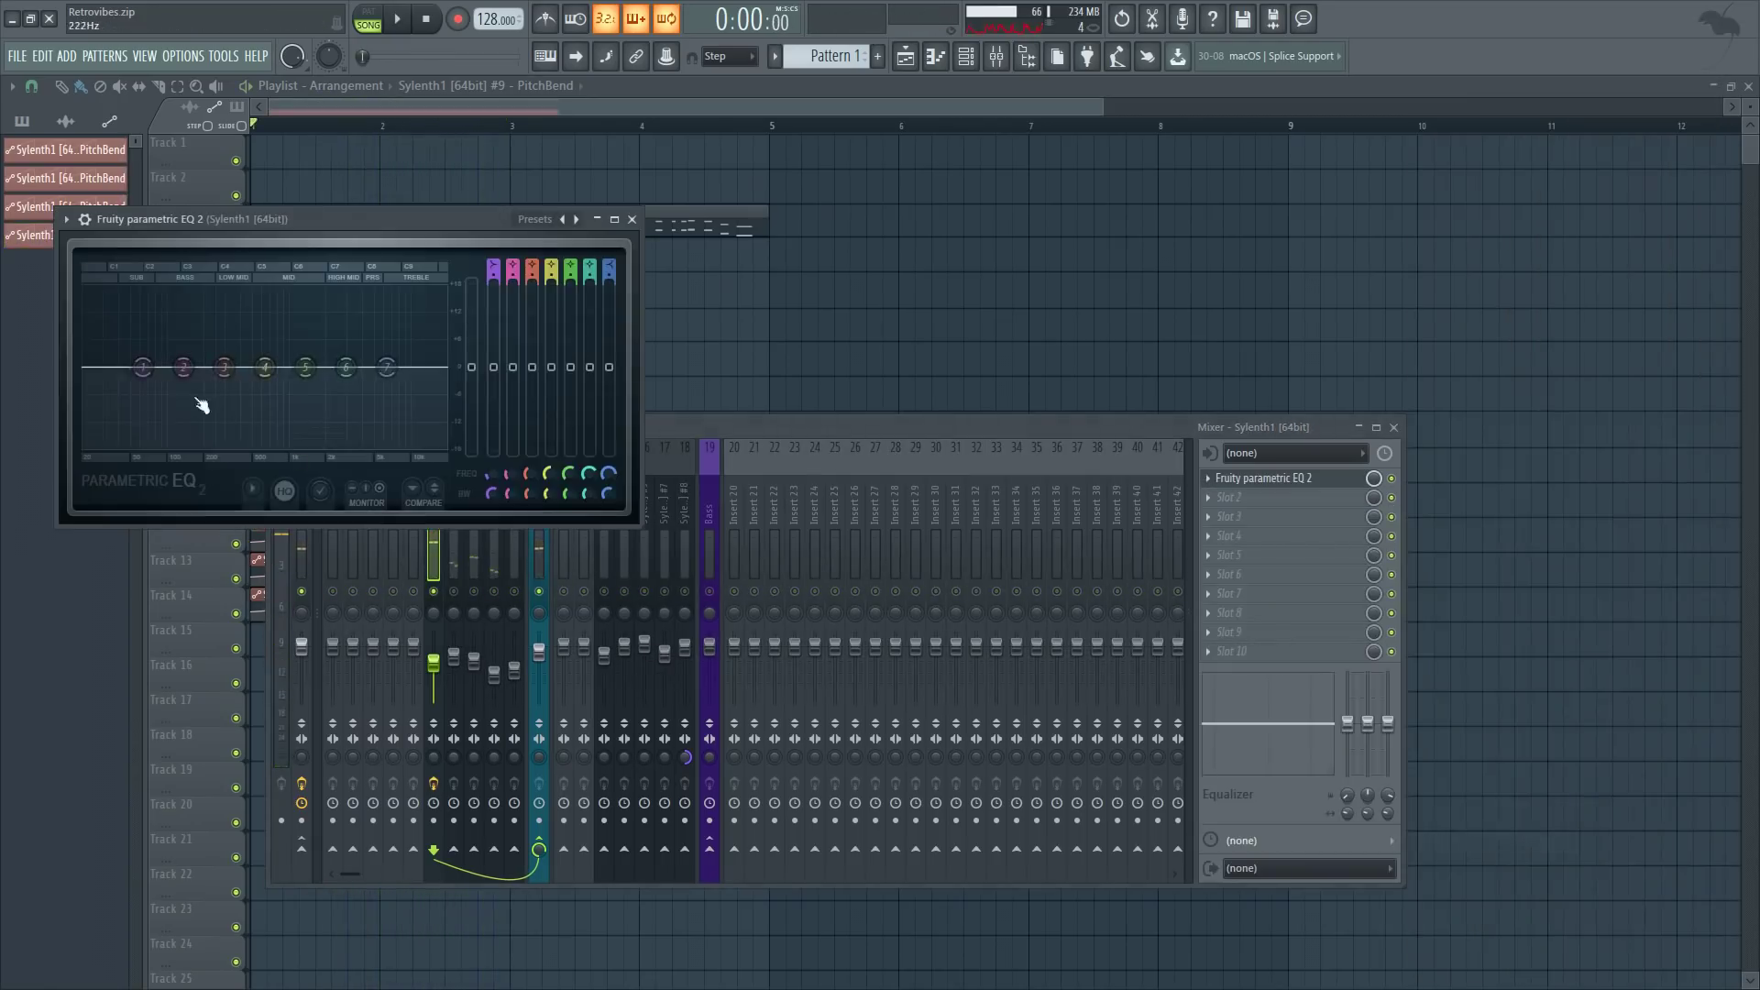
# - Shape the first Sylenth1 EQ by rolling off the lows with band 1, dipping band 2 slightly and gently boosting the mids with band 5
pyautogui.moveTo(142, 368); pyautogui.dragTo(194, 446)
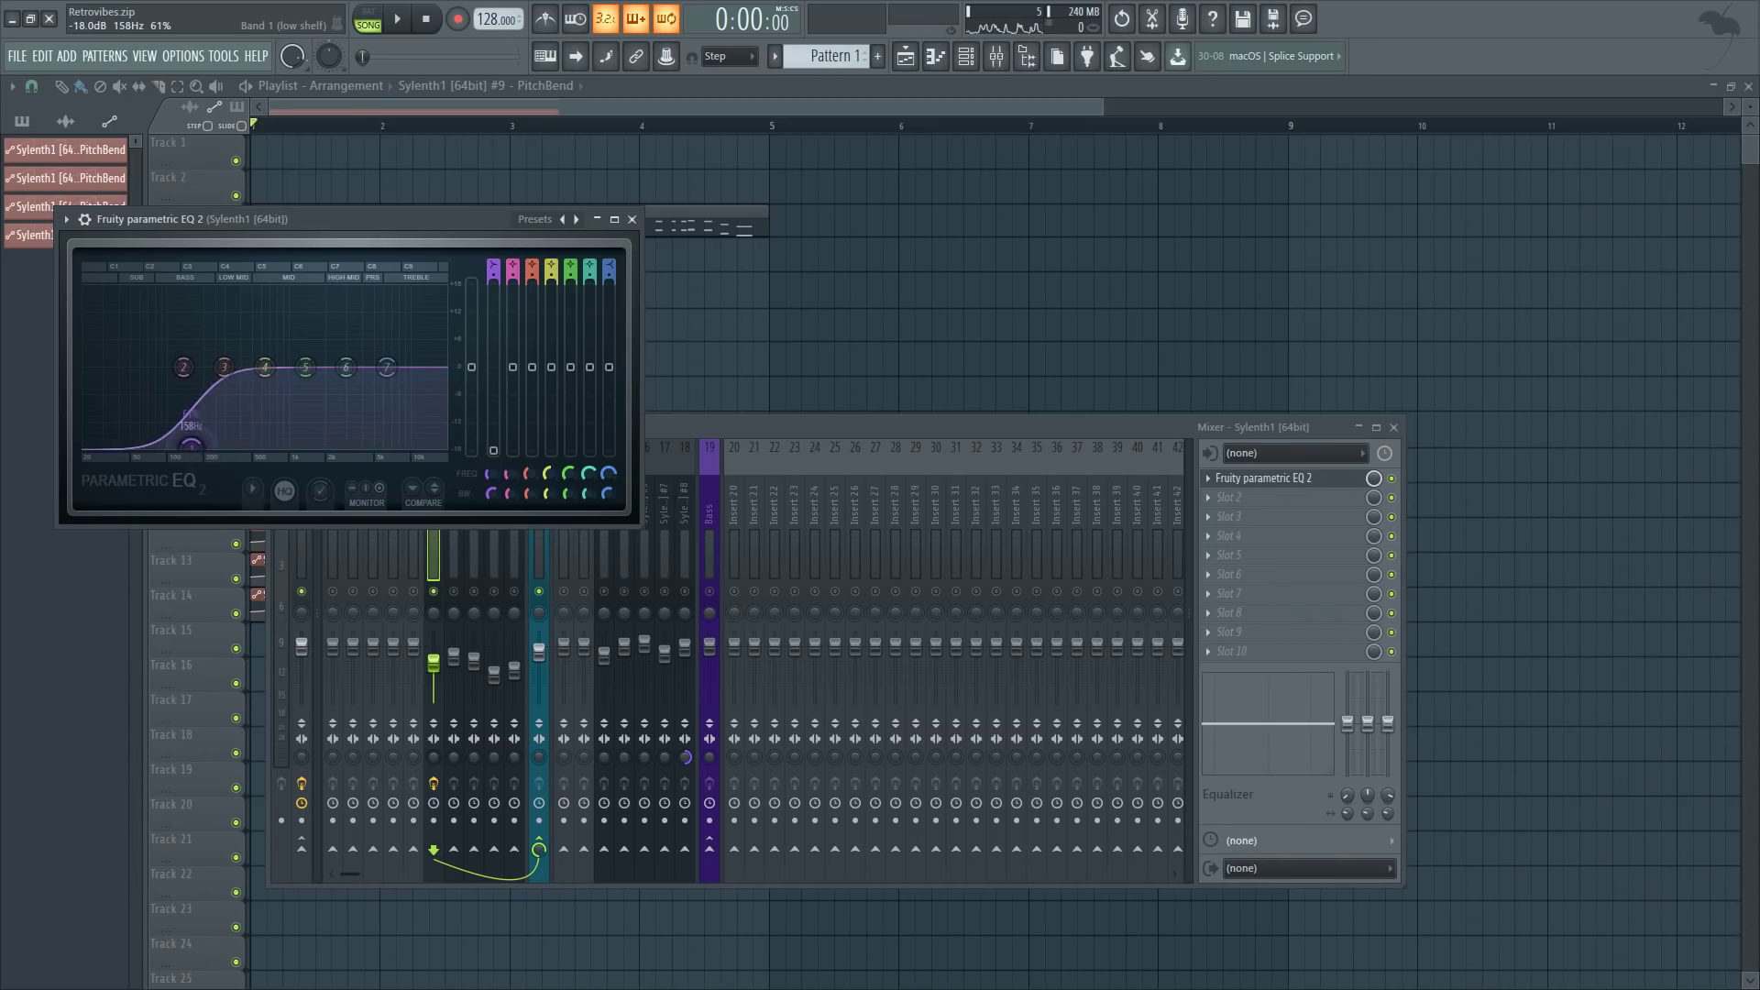
pyautogui.press('space')
pyautogui.moveTo(305, 366); pyautogui.dragTo(315, 352)
pyautogui.moveTo(192, 445); pyautogui.dragTo(201, 445)
pyautogui.moveTo(183, 368); pyautogui.dragTo(175, 377)
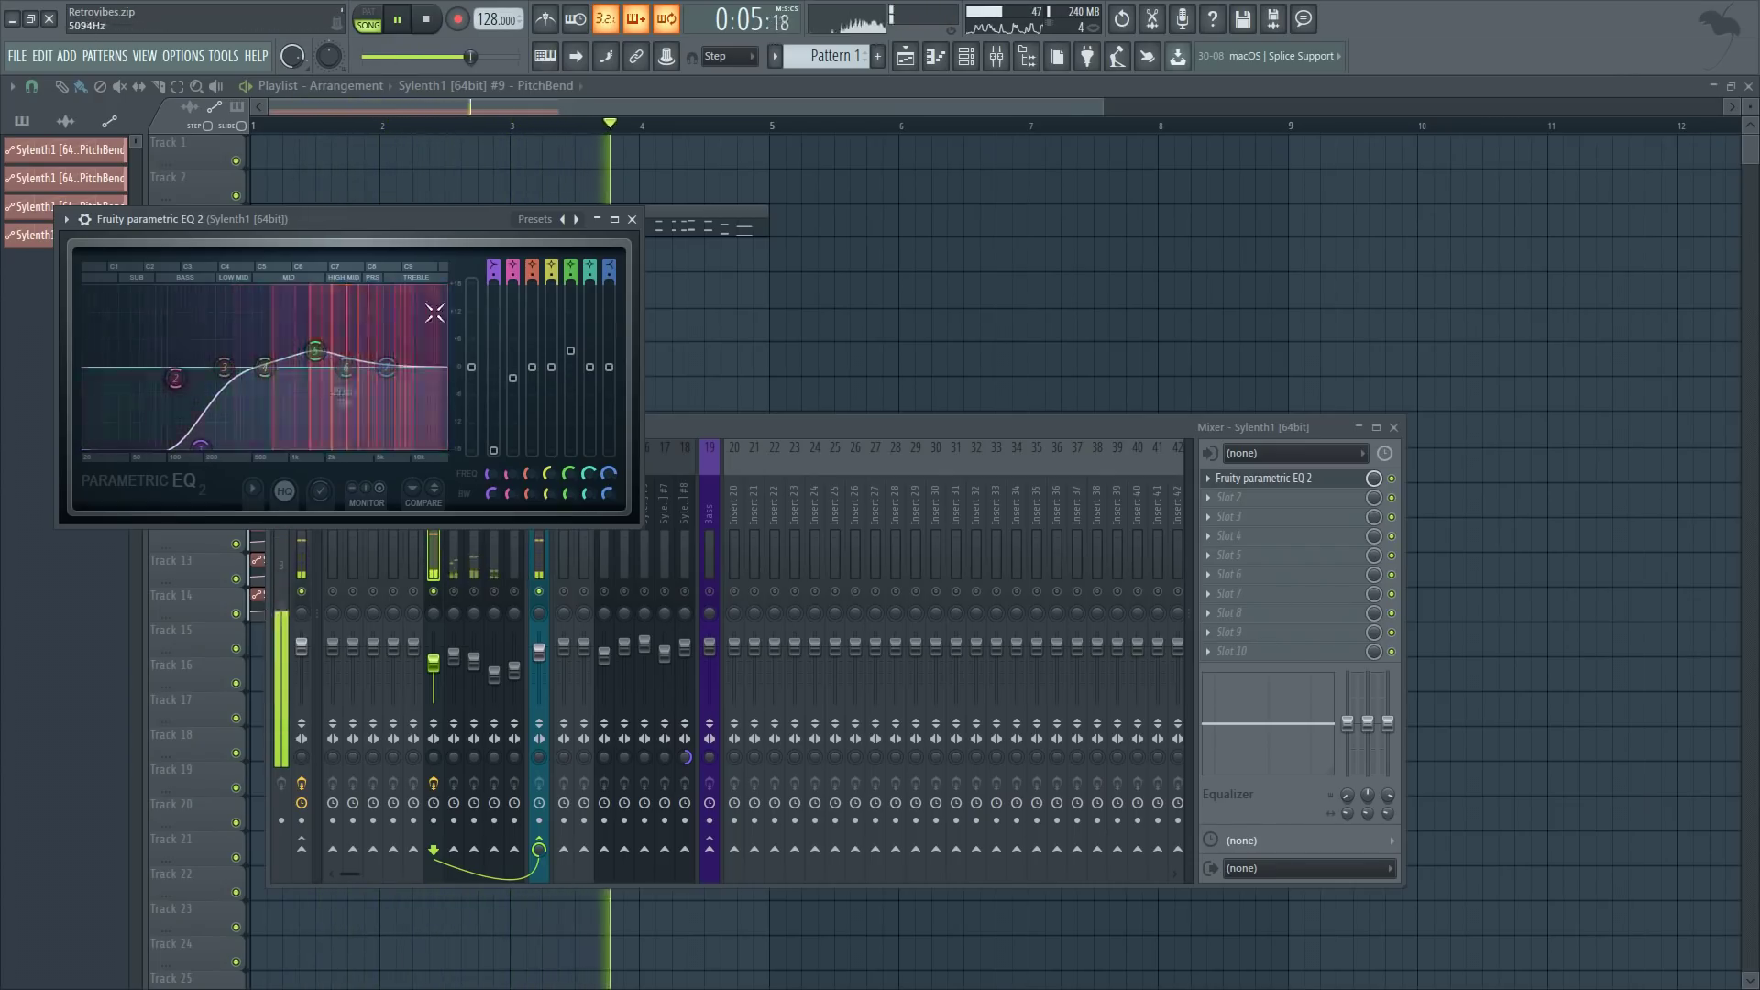
pyautogui.moveTo(315, 351); pyautogui.dragTo(303, 354)
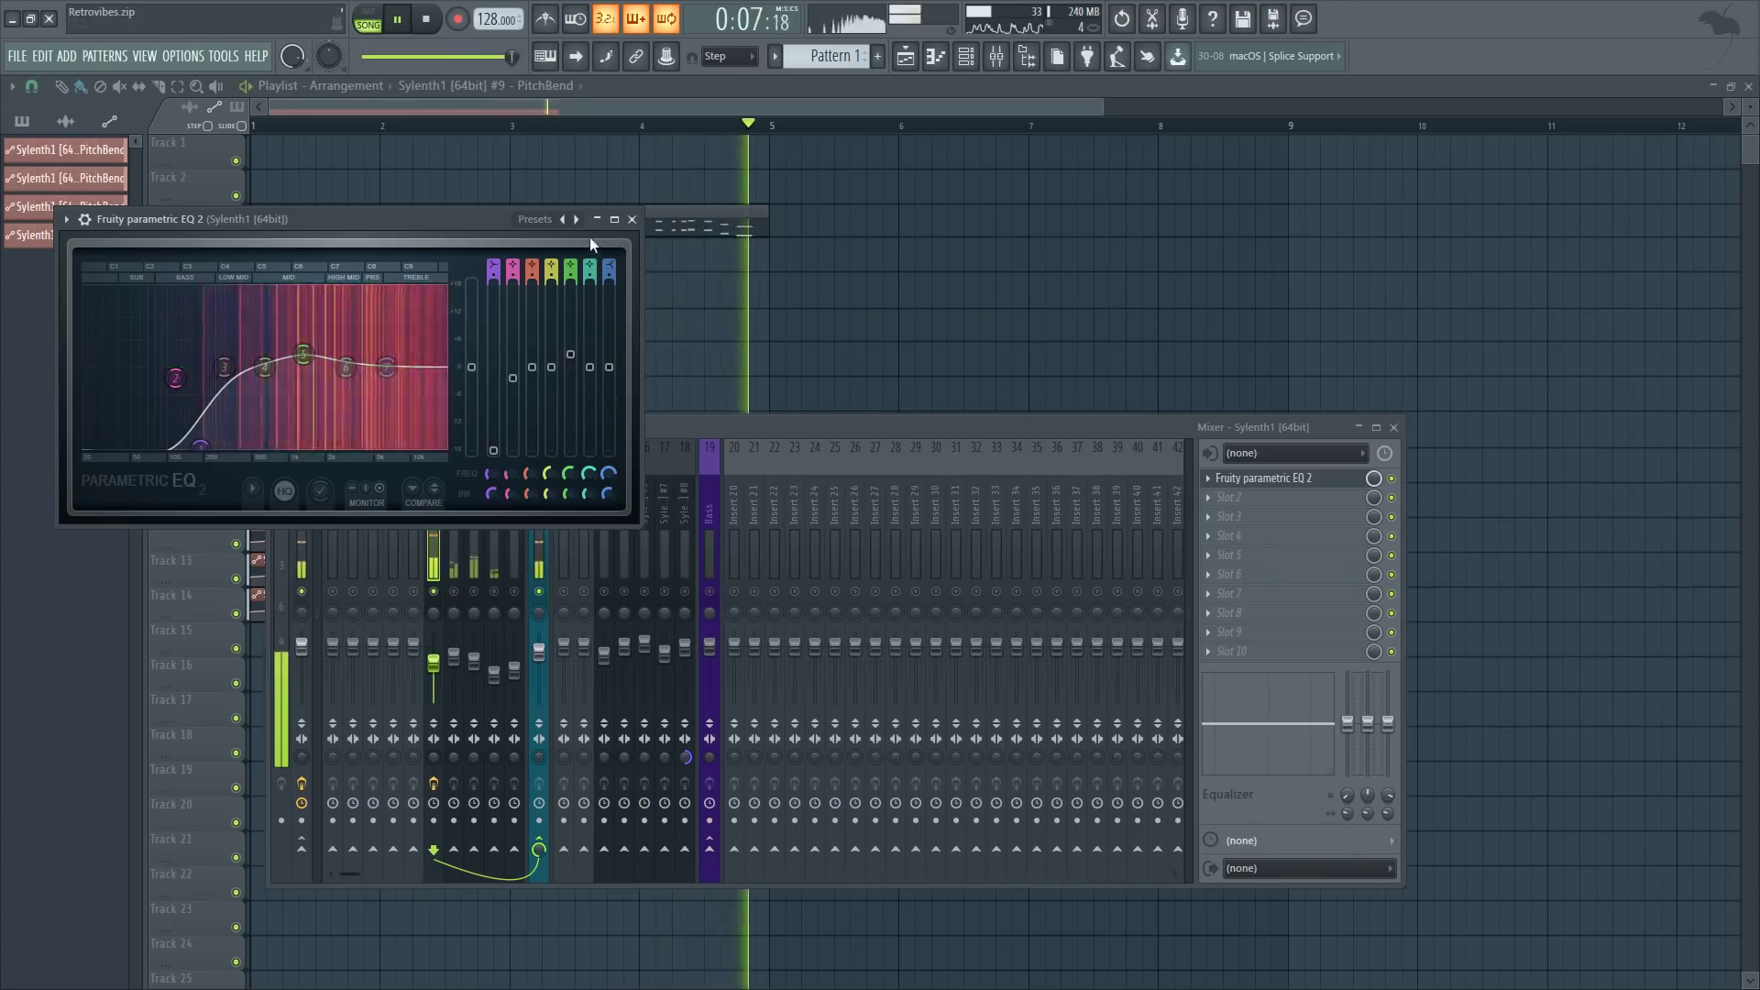
pyautogui.press('space')
pyautogui.click(632, 219)
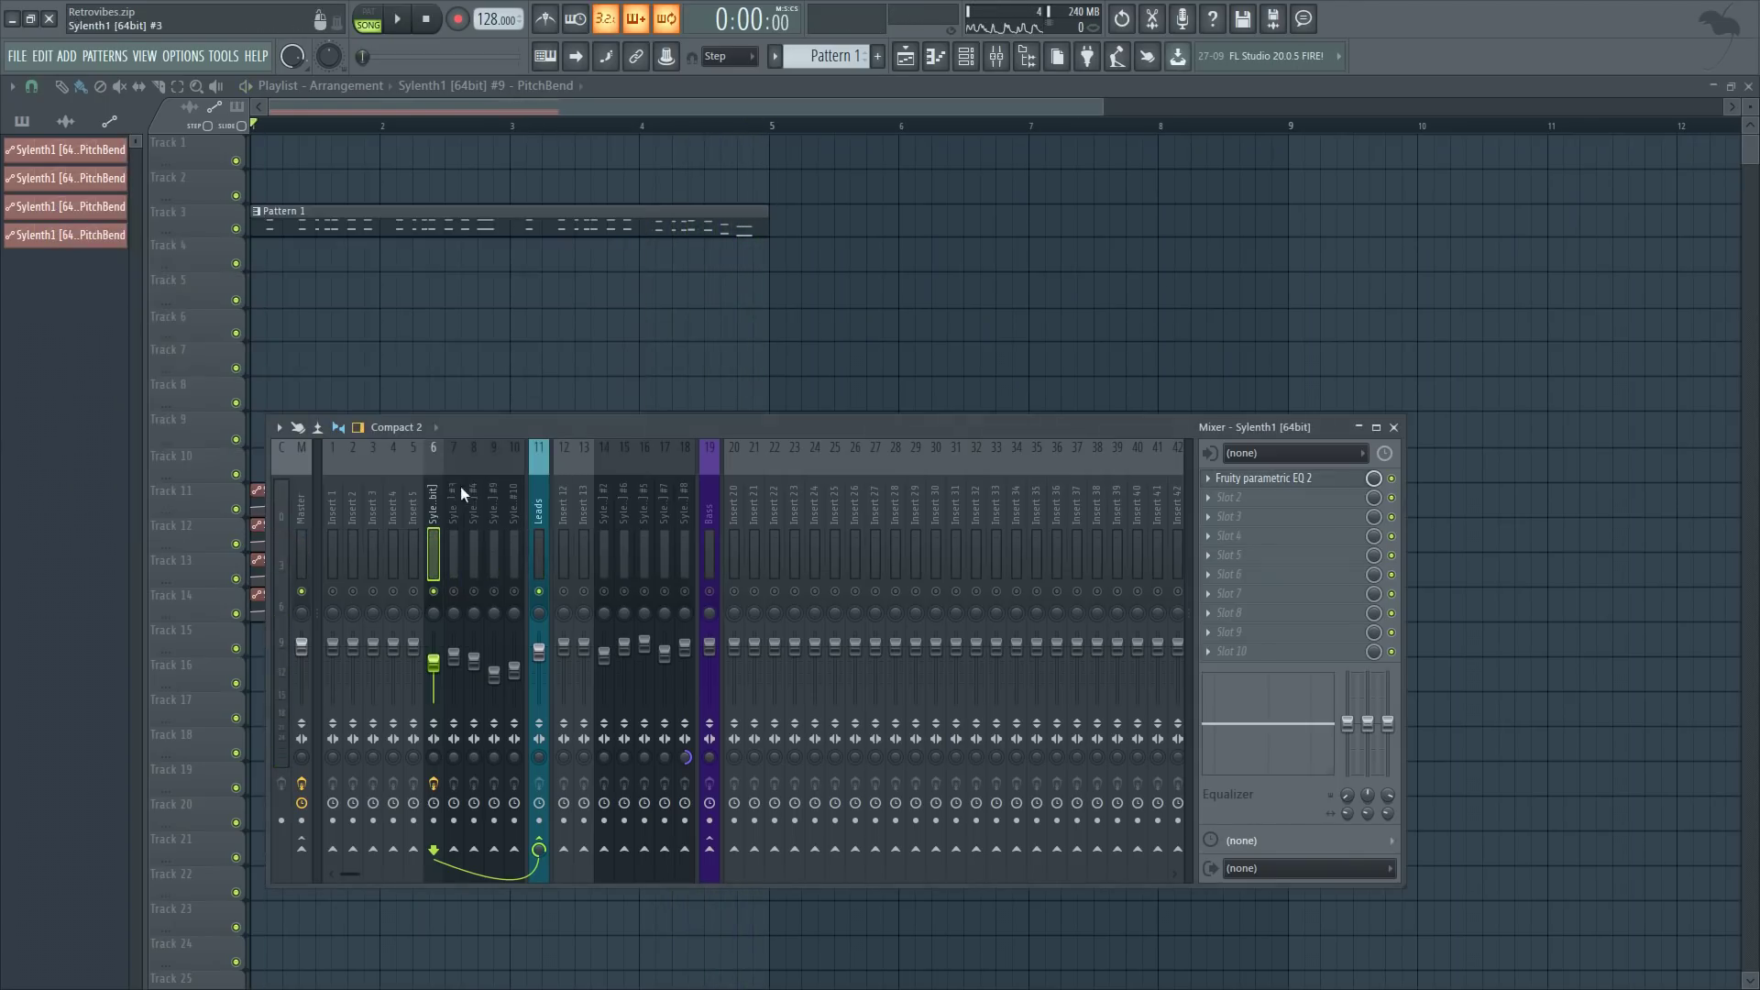
# - Inspect the Leads bus in the mixer and the Sylenth1 layer tracks beside it
pyautogui.click(542, 508)
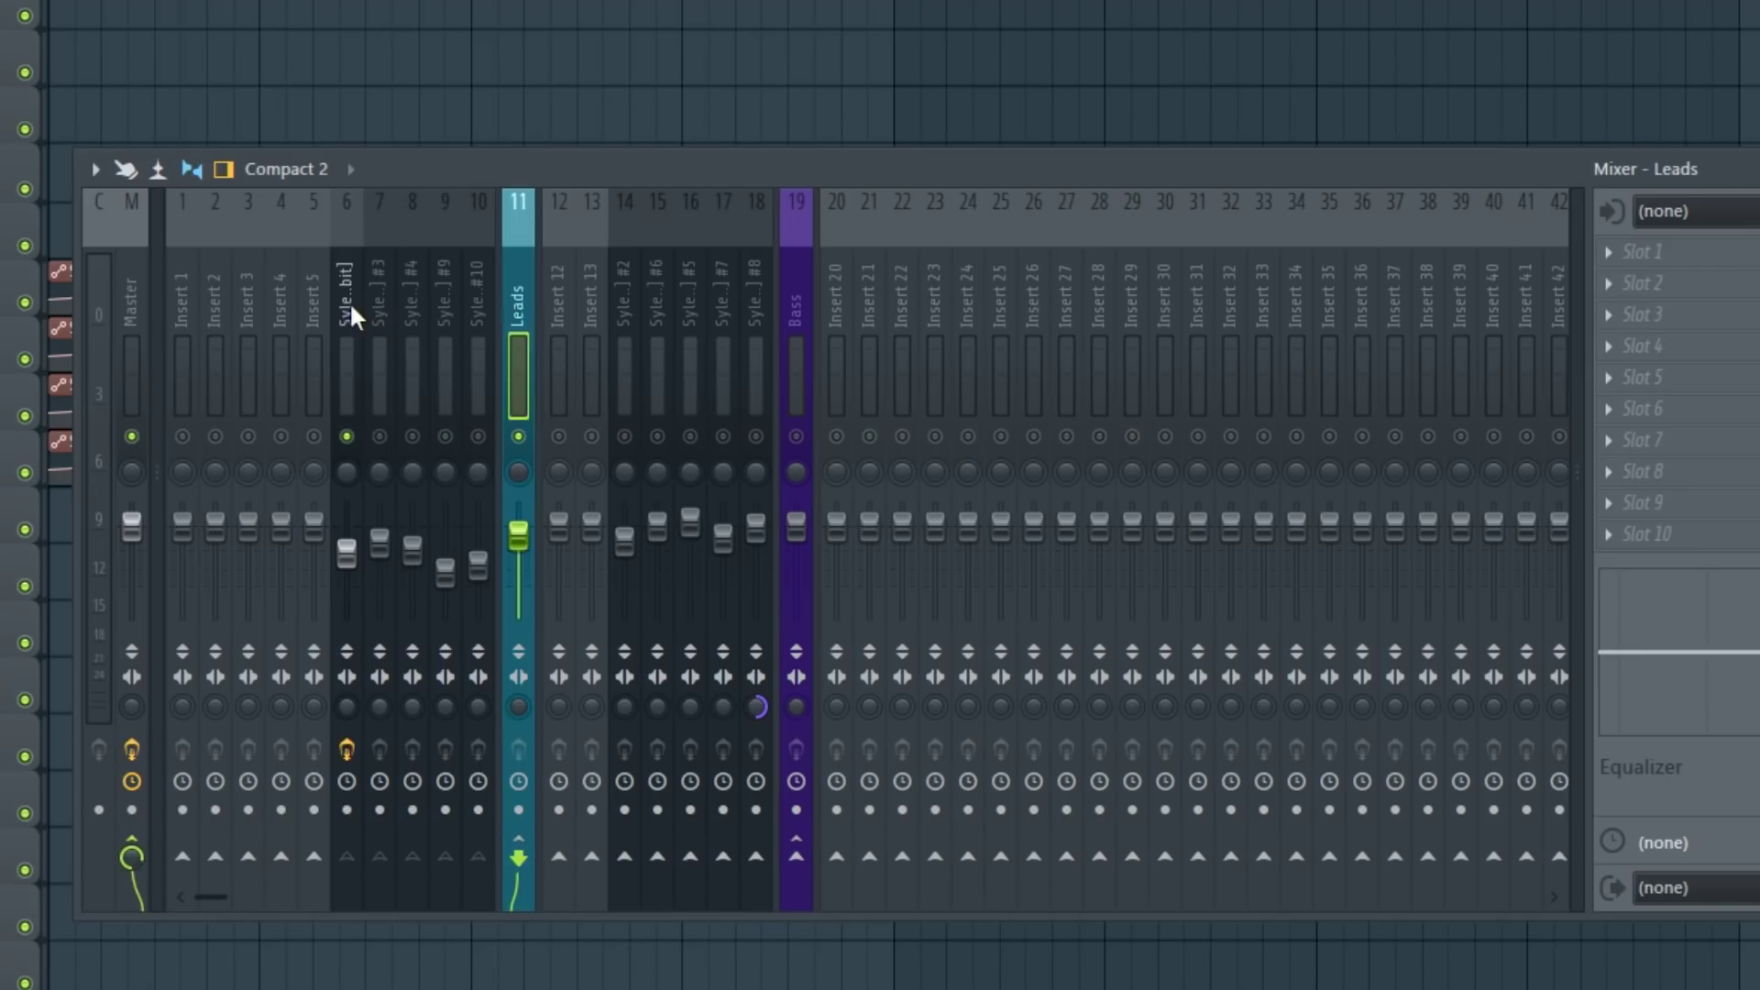
pyautogui.click(350, 301)
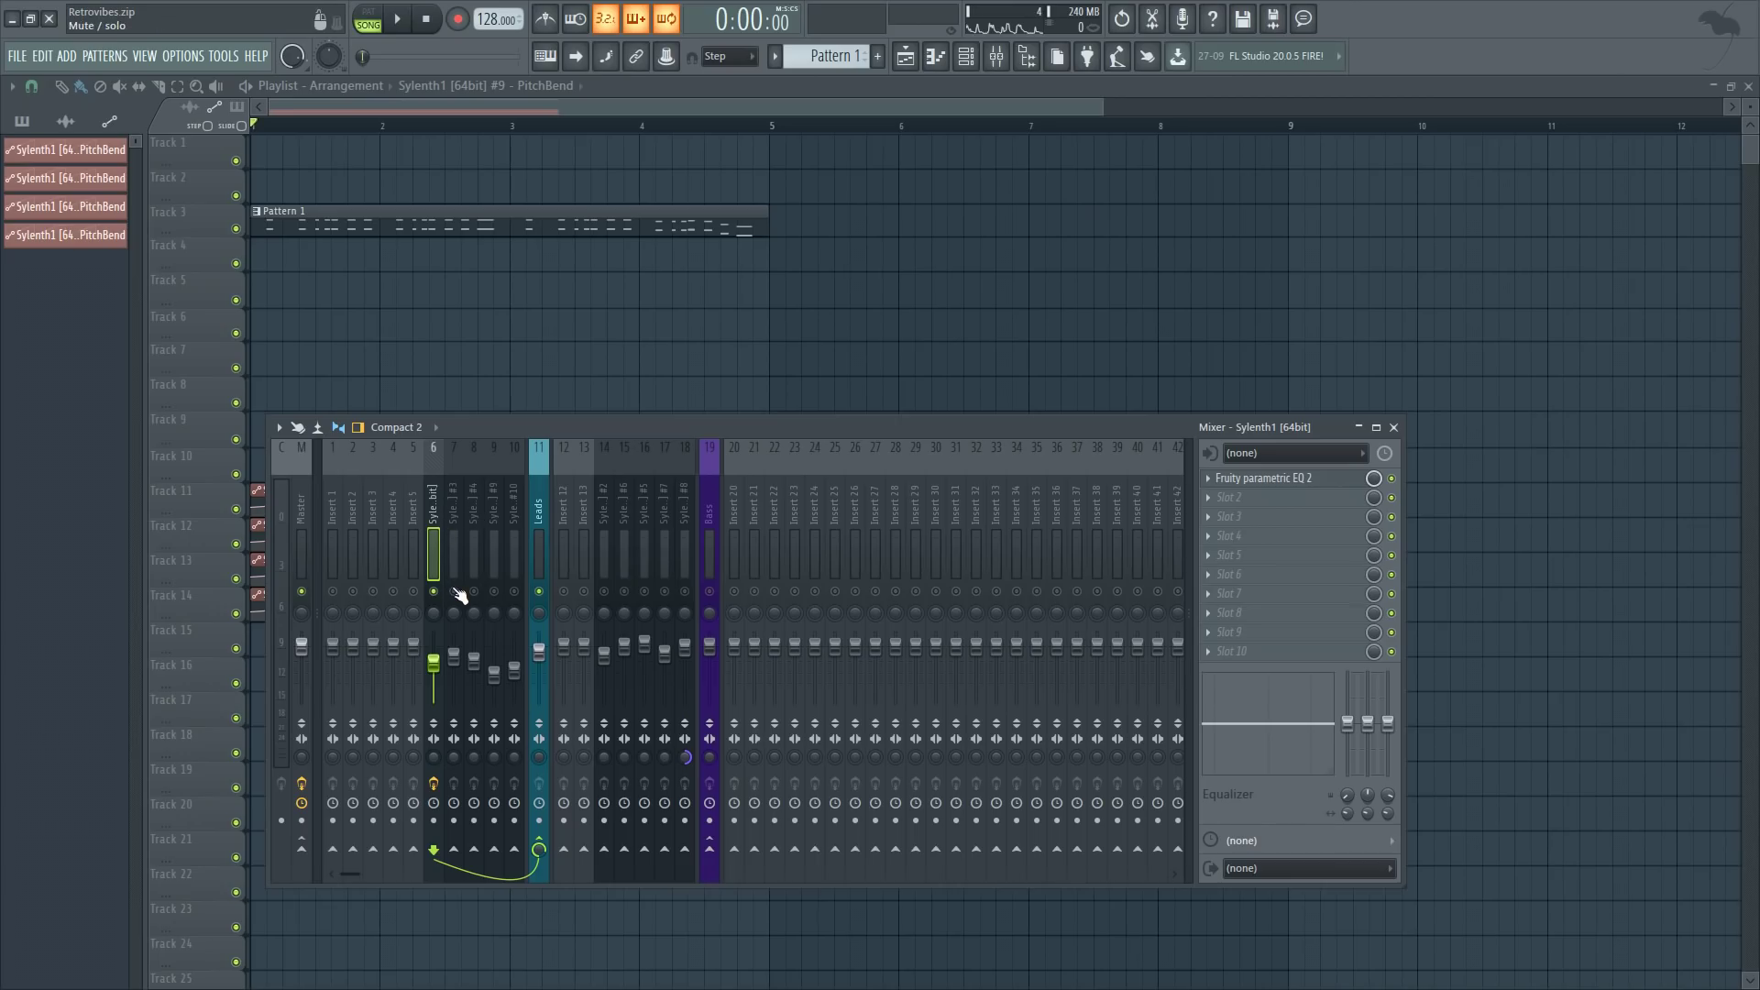
# - Solo Sylenth1 #3 in the mixer and load Fruity Parametric EQ 2 into its first effect slot
pyautogui.click(453, 509)
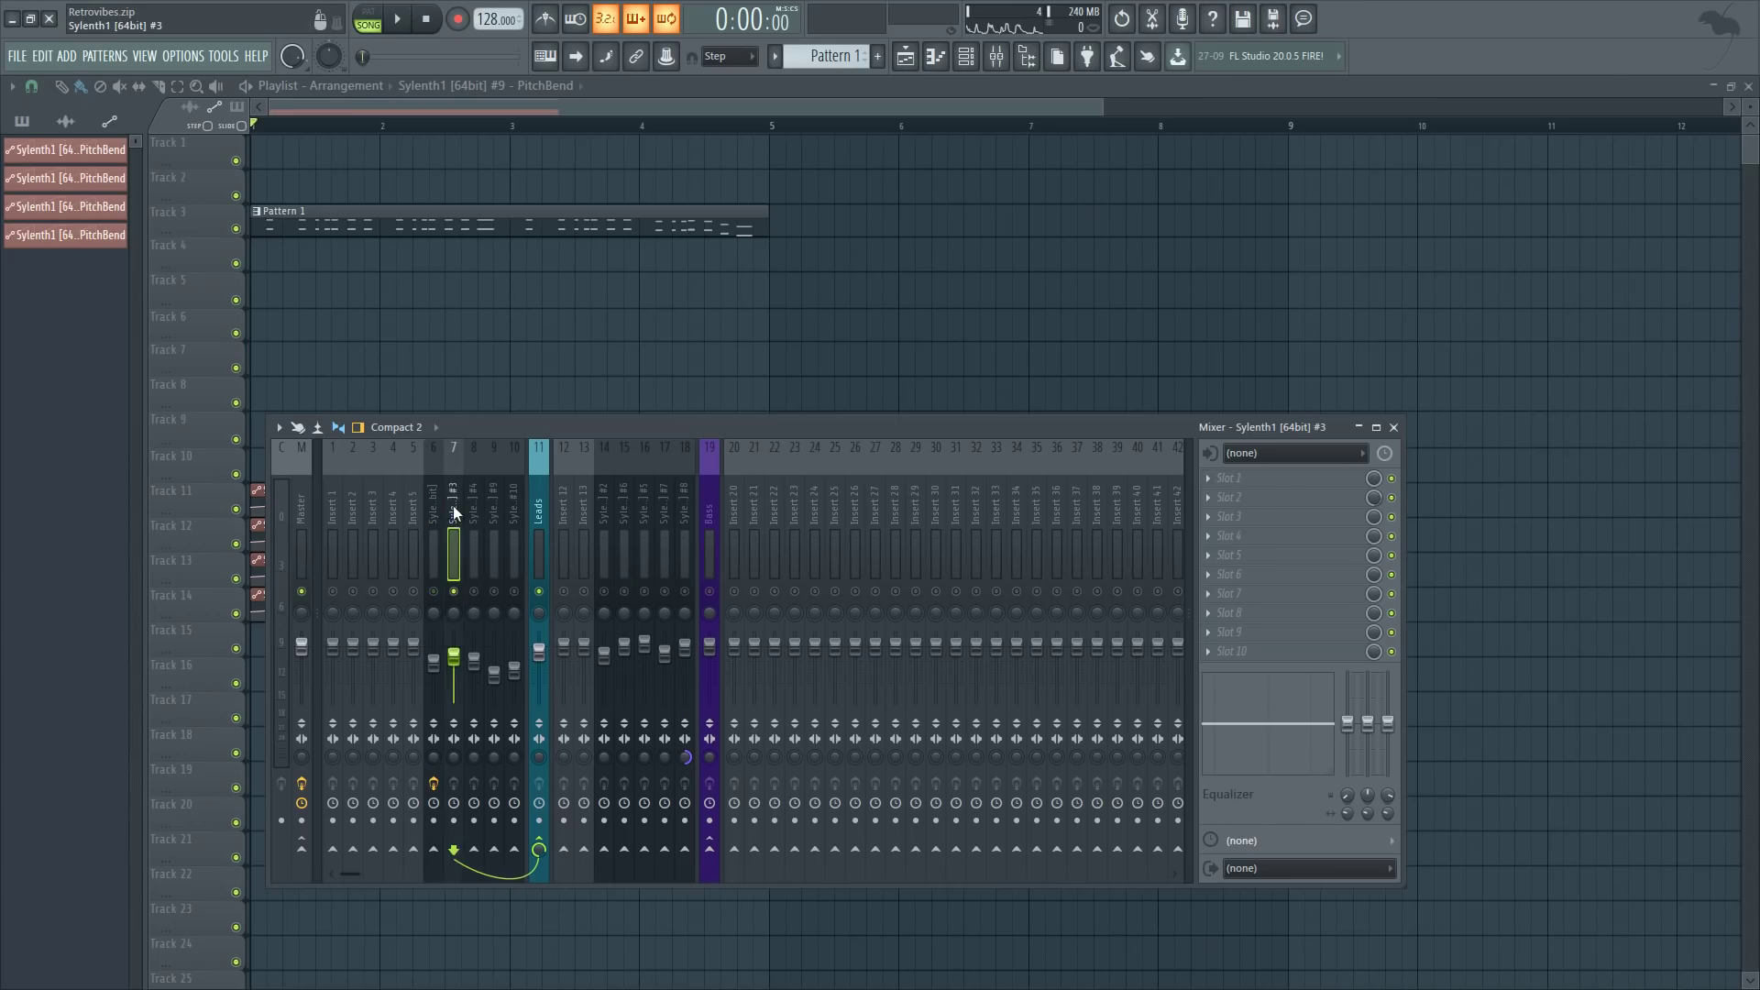
pyautogui.press('space')
pyautogui.click(1245, 478)
pyautogui.click(1466, 836)
# - Shape the Sylenth1 #3 EQ with a band 1 high pass at about 194 Hz and a slight band 7 treble boost near 9 kHz
pyautogui.moveTo(238, 462); pyautogui.dragTo(303, 542)
pyautogui.press('space')
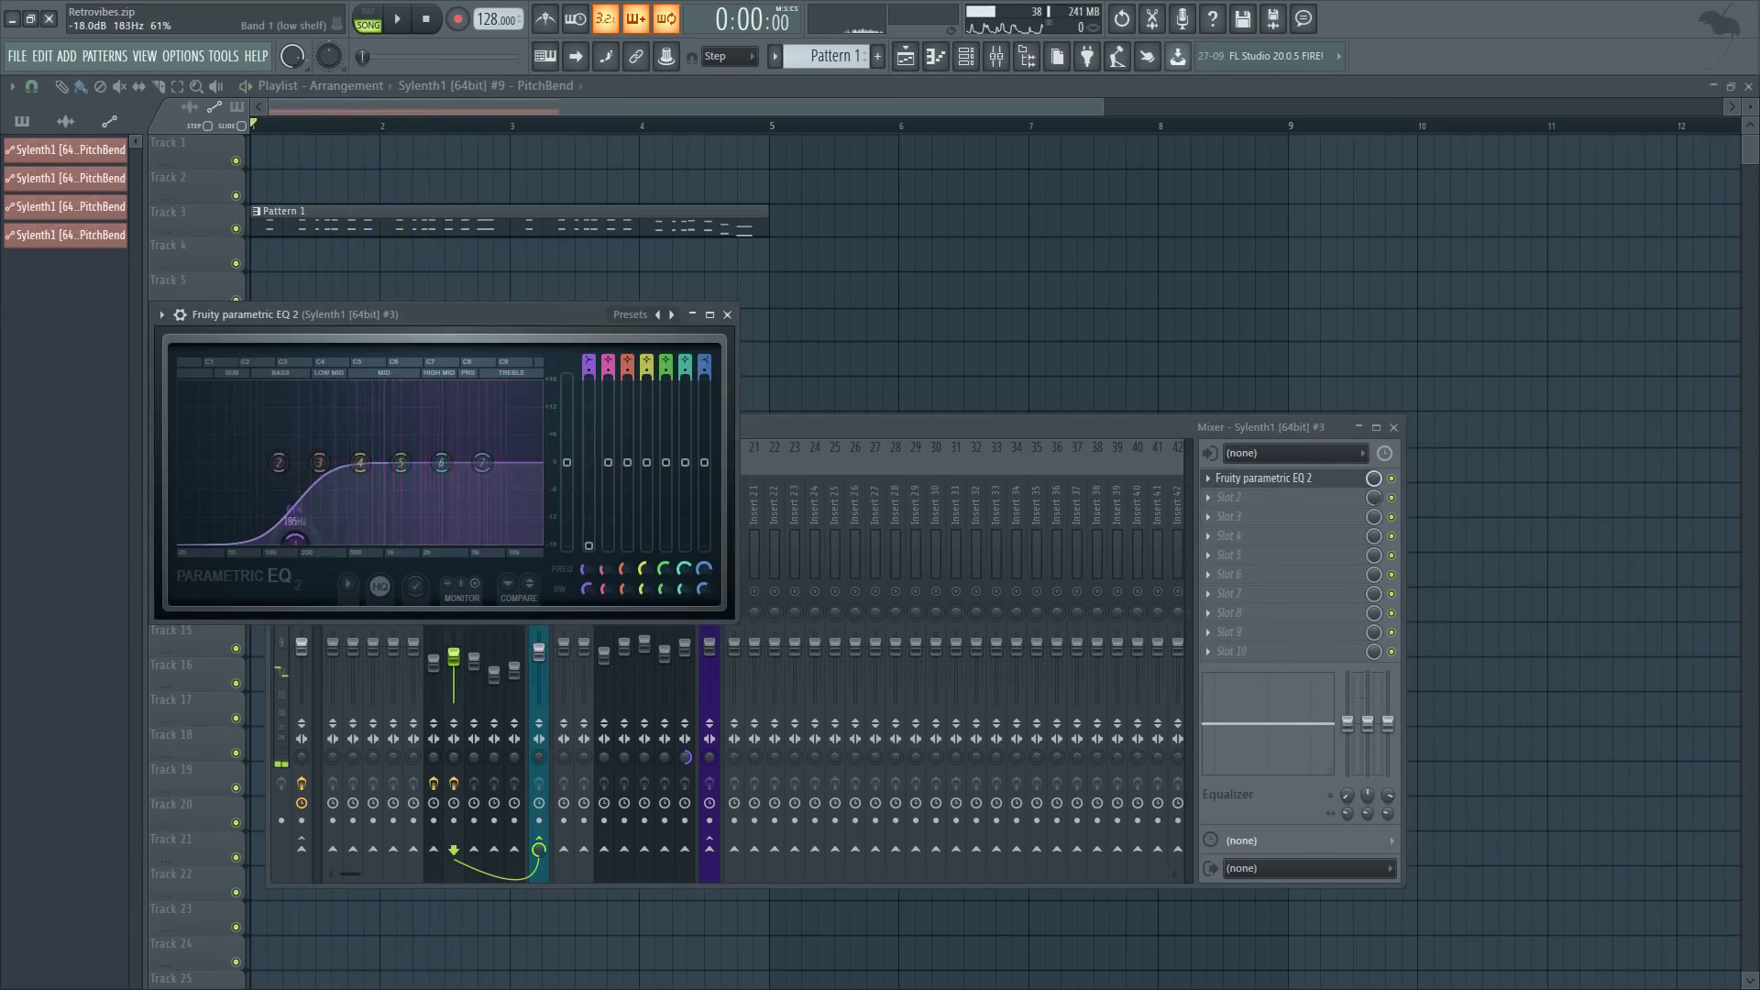
pyautogui.press('space')
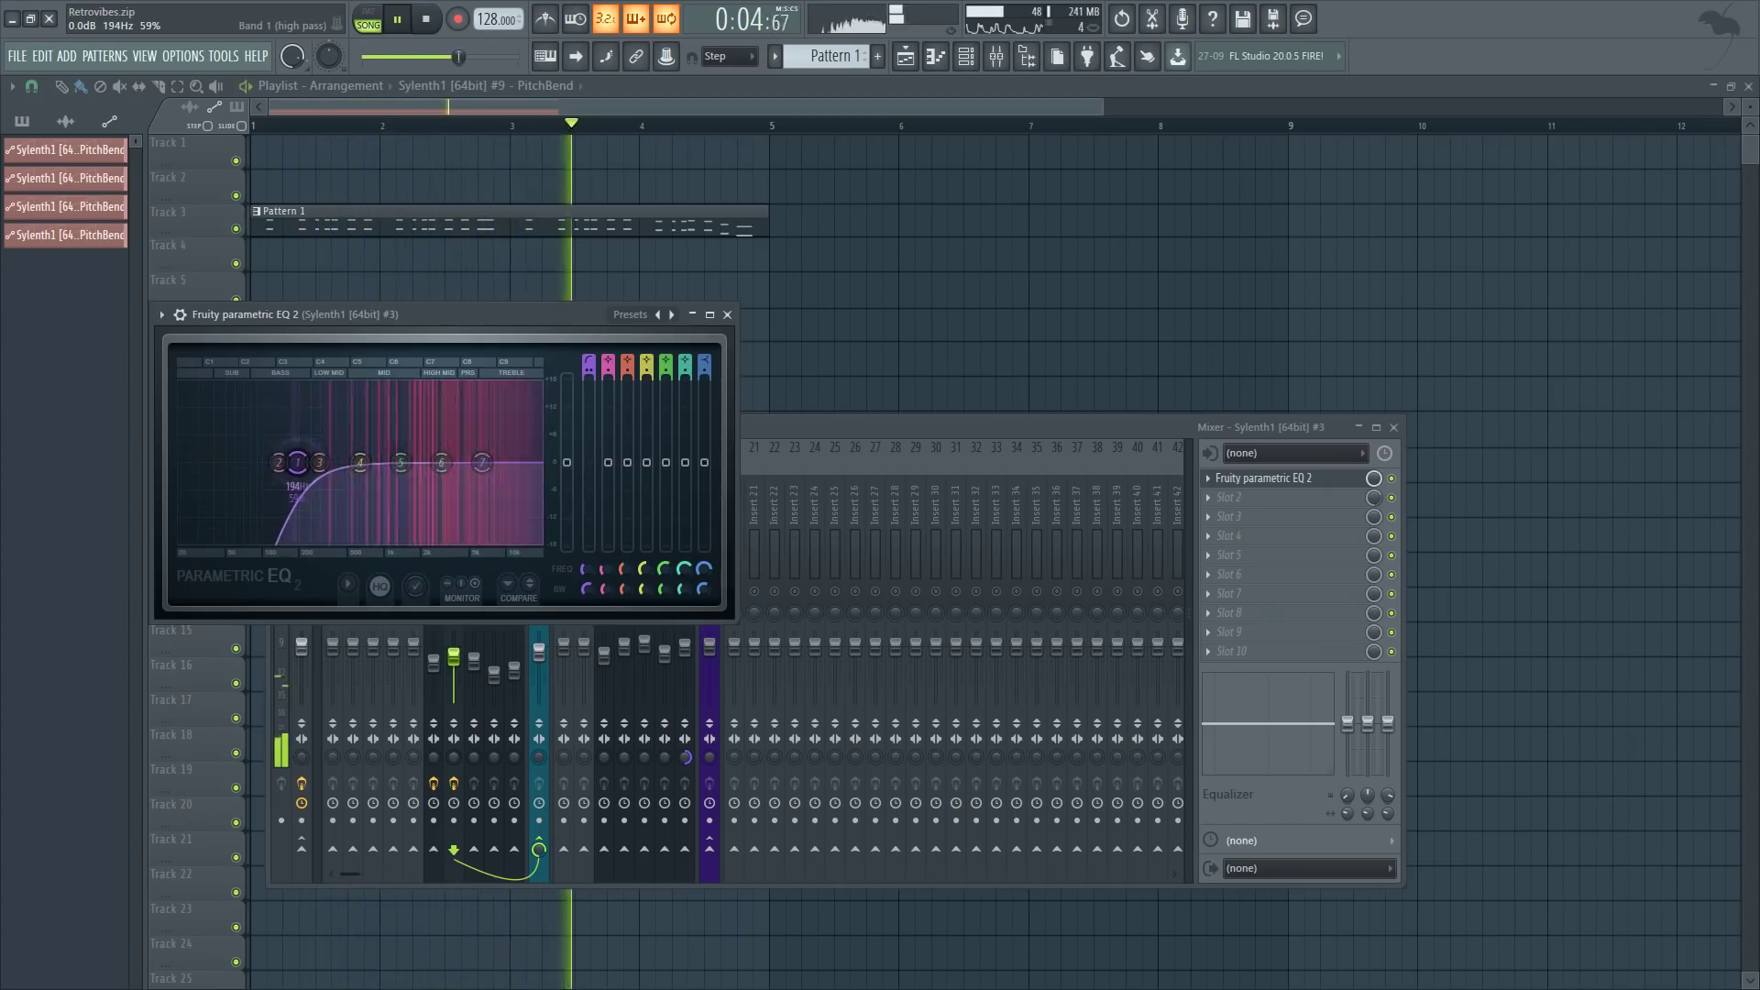
pyautogui.press('space')
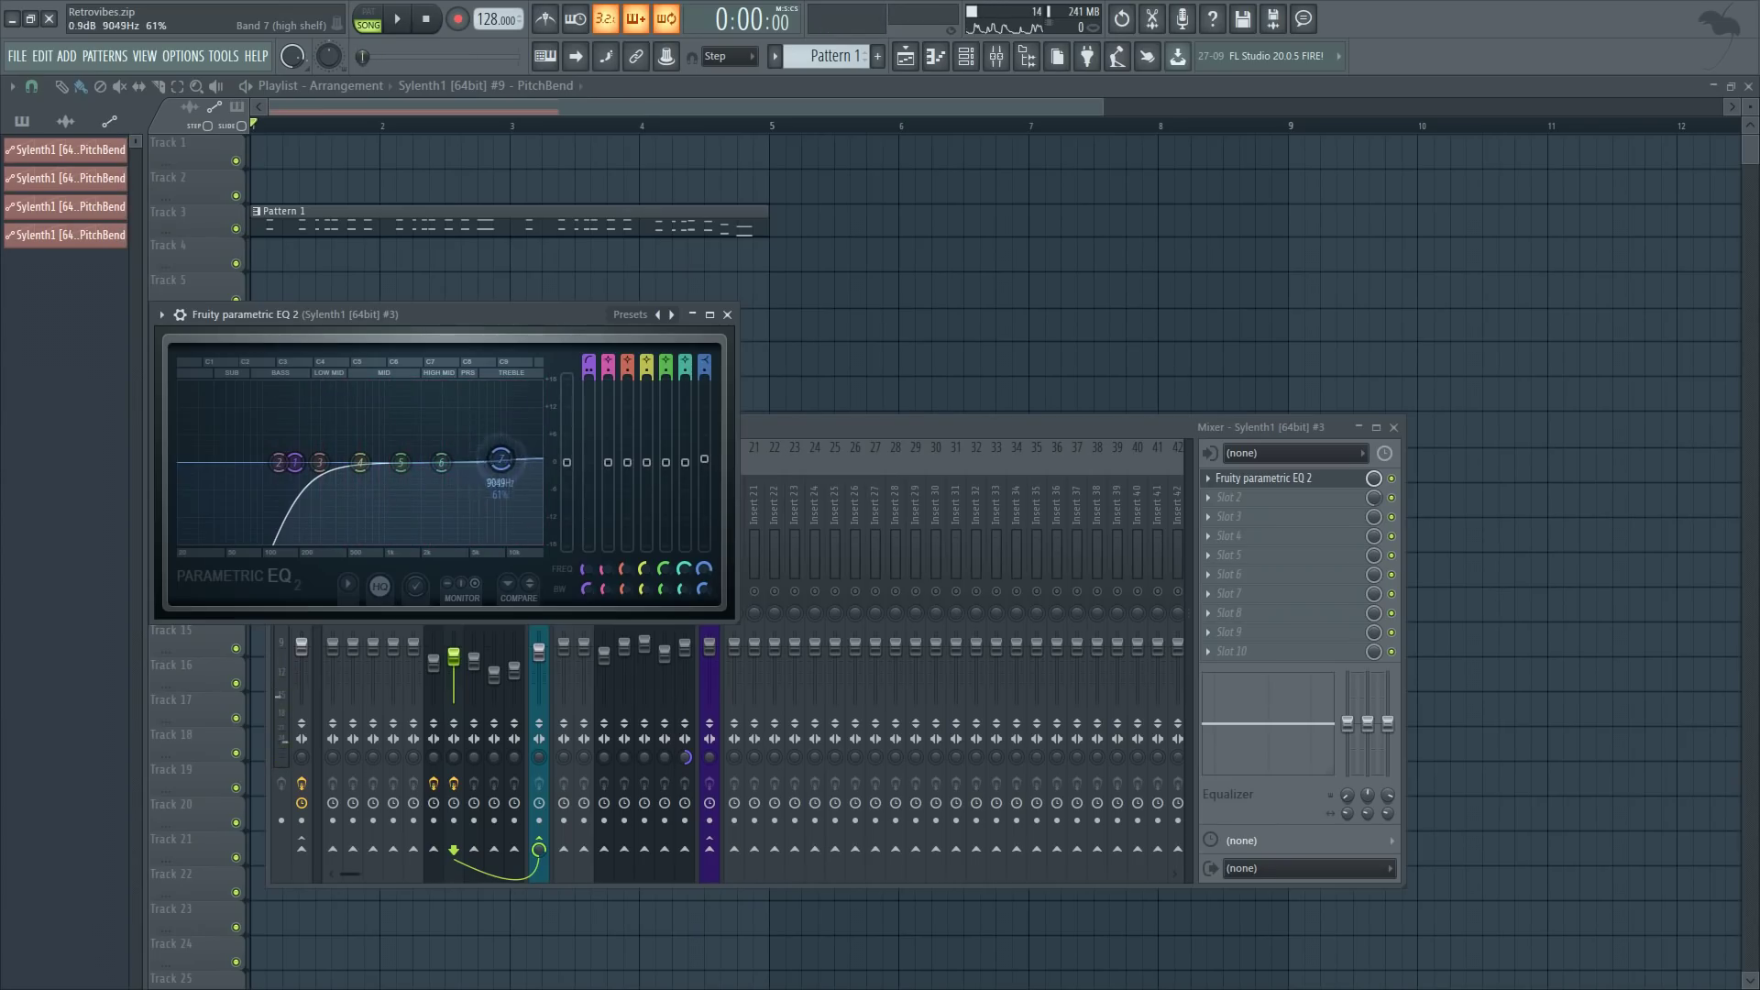
pyautogui.press('space')
pyautogui.moveTo(446, 476); pyautogui.dragTo(370, 456)
pyautogui.press('space')
pyautogui.click(727, 314)
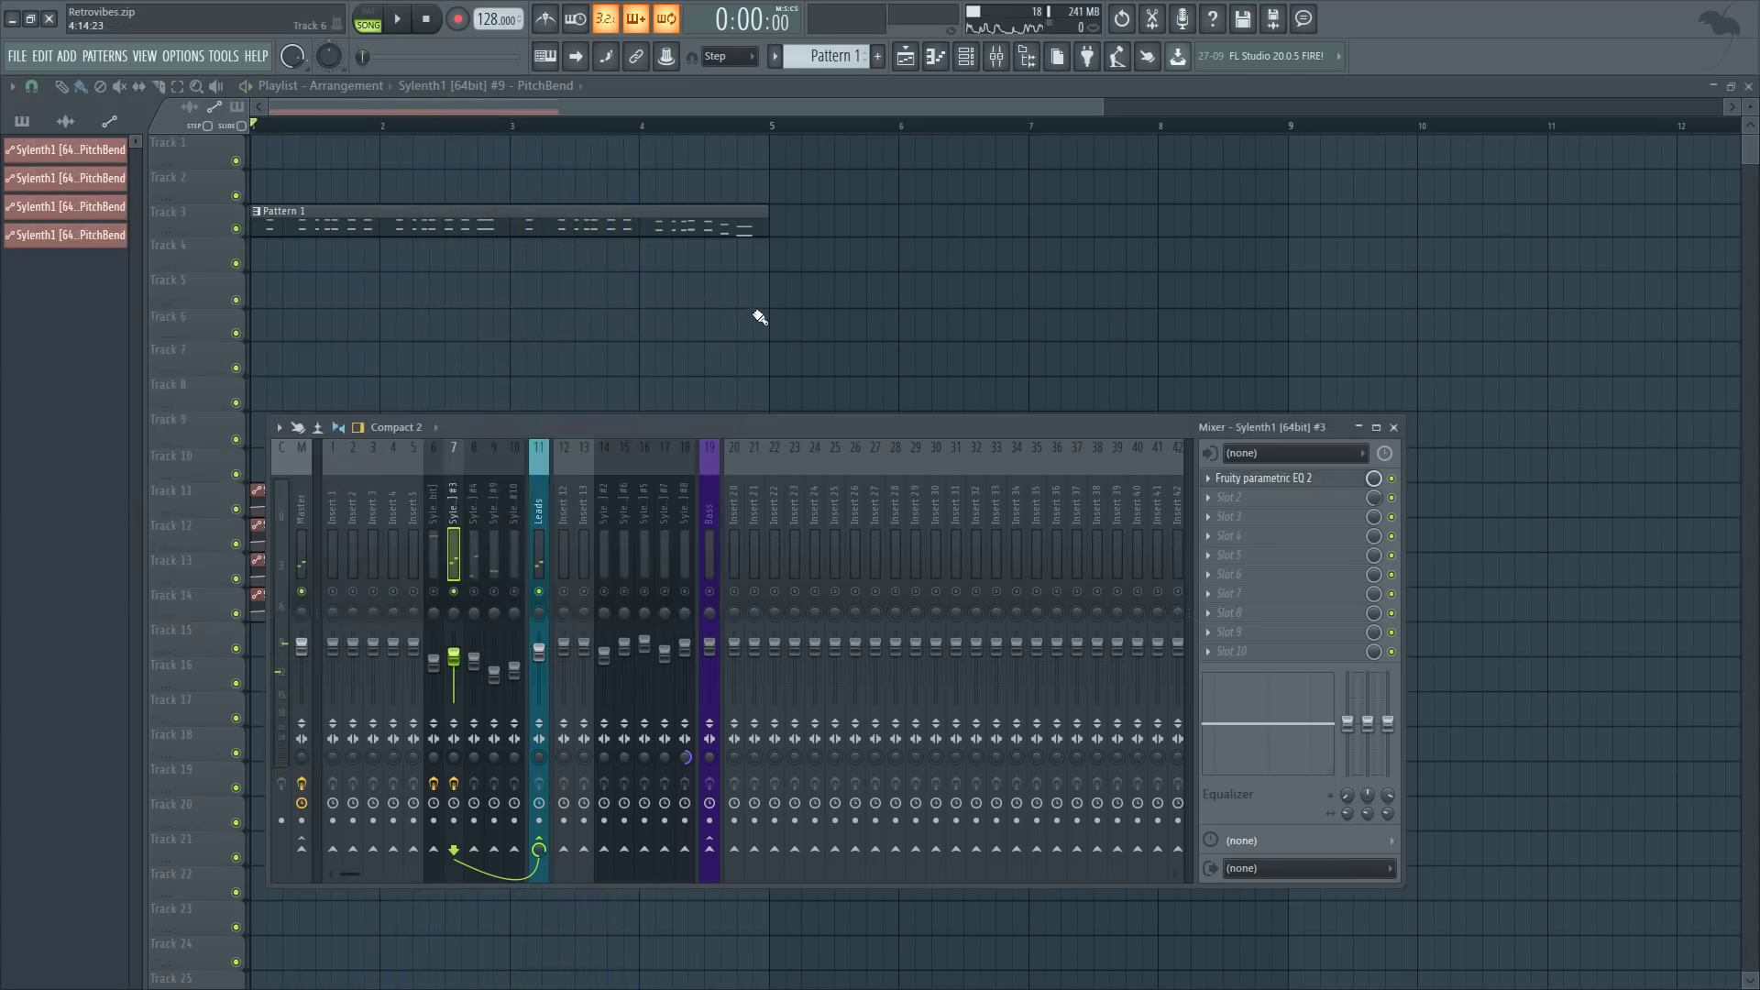
# - Add Fruity Stereo Shaper to the second effect slot of Sylenth1 #3 and adjust its mix level and left/right delay
pyautogui.click(1239, 500)
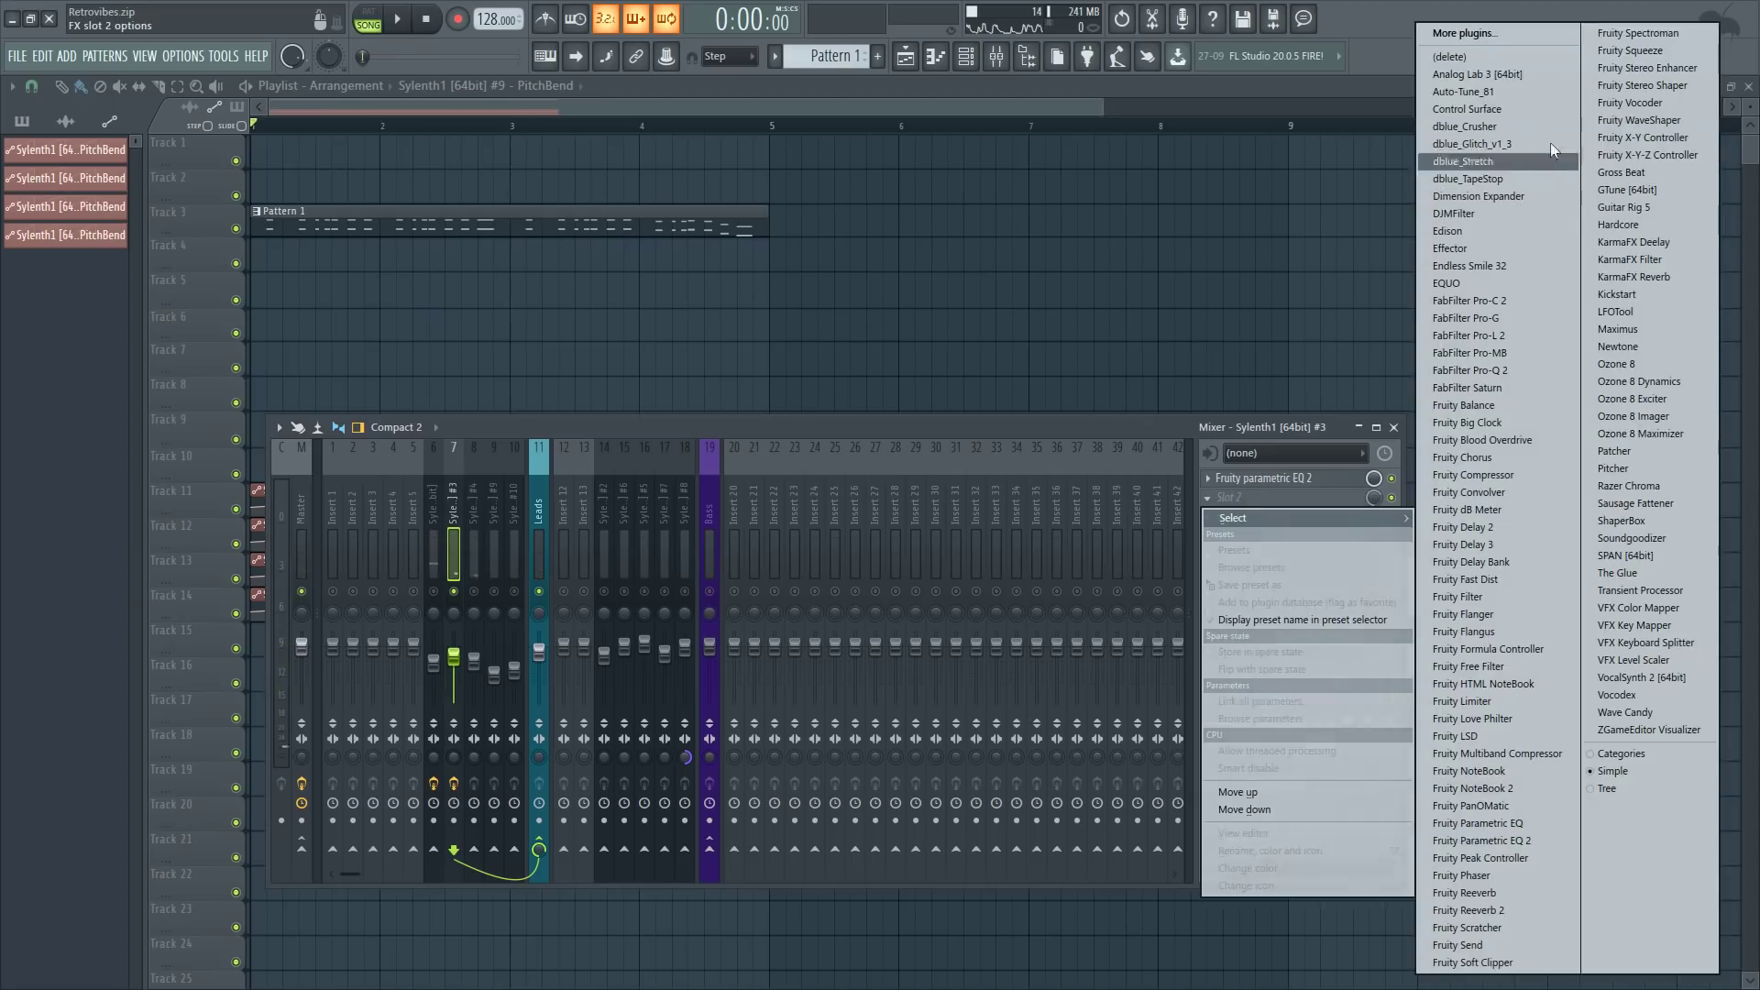
pyautogui.click(1609, 85)
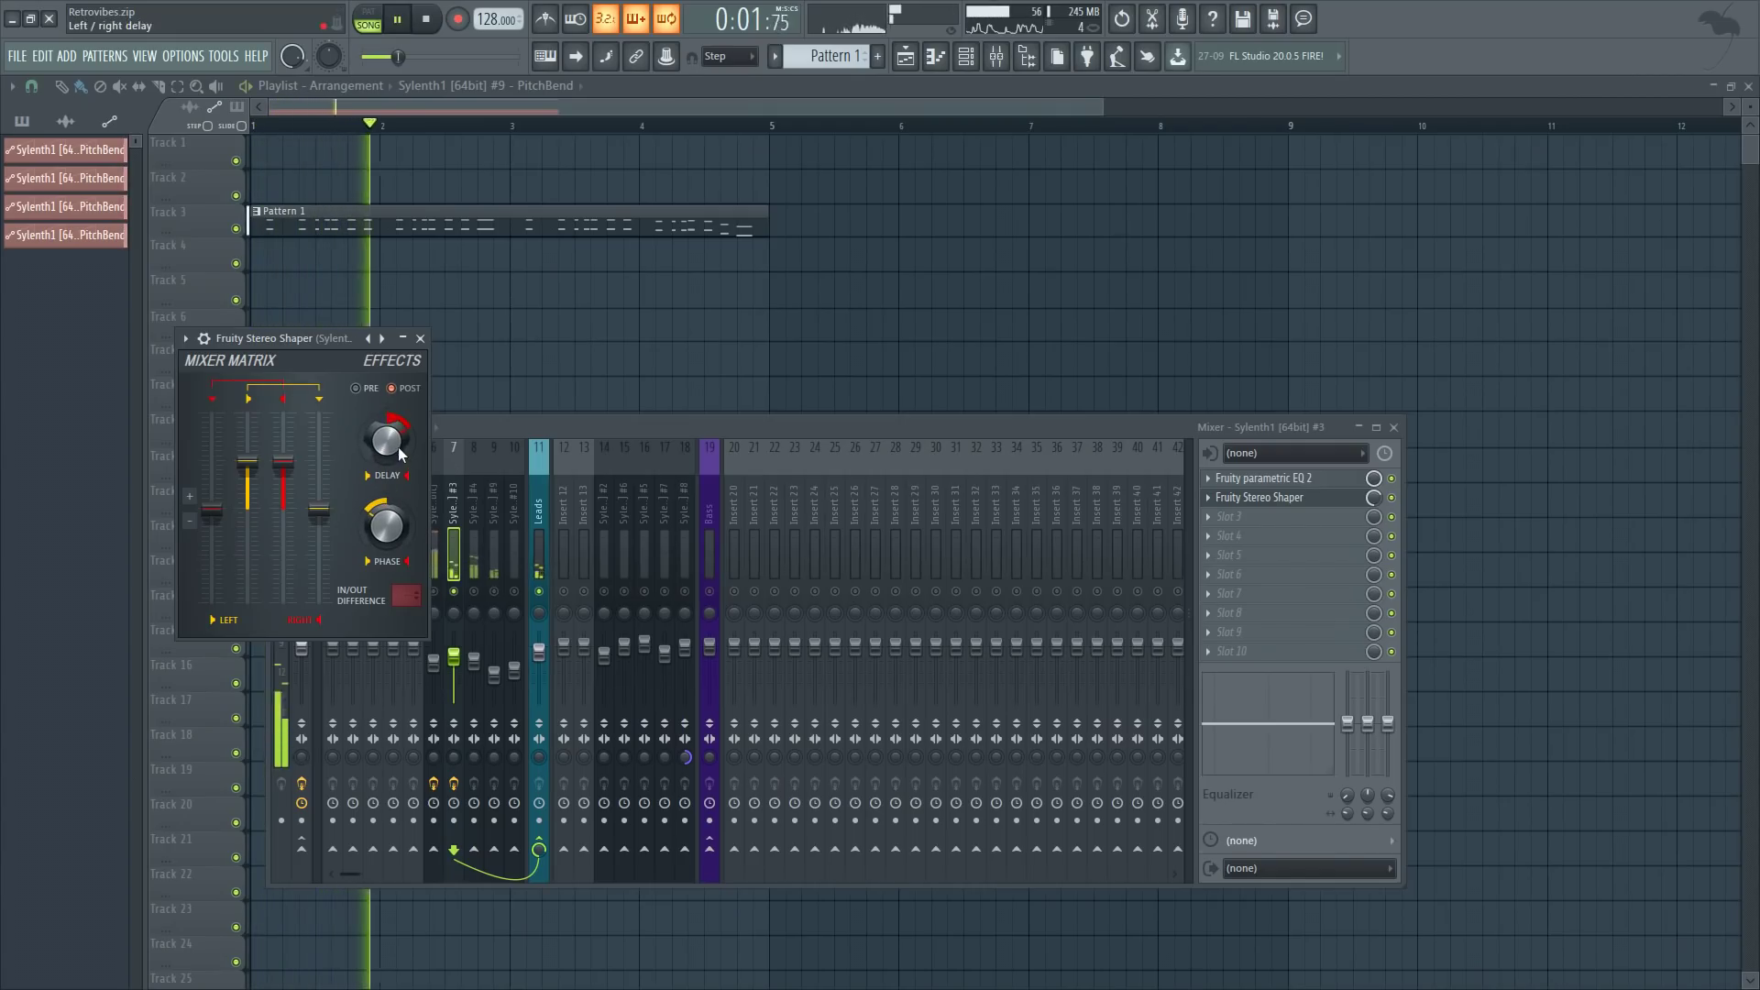
pyautogui.click(1373, 496)
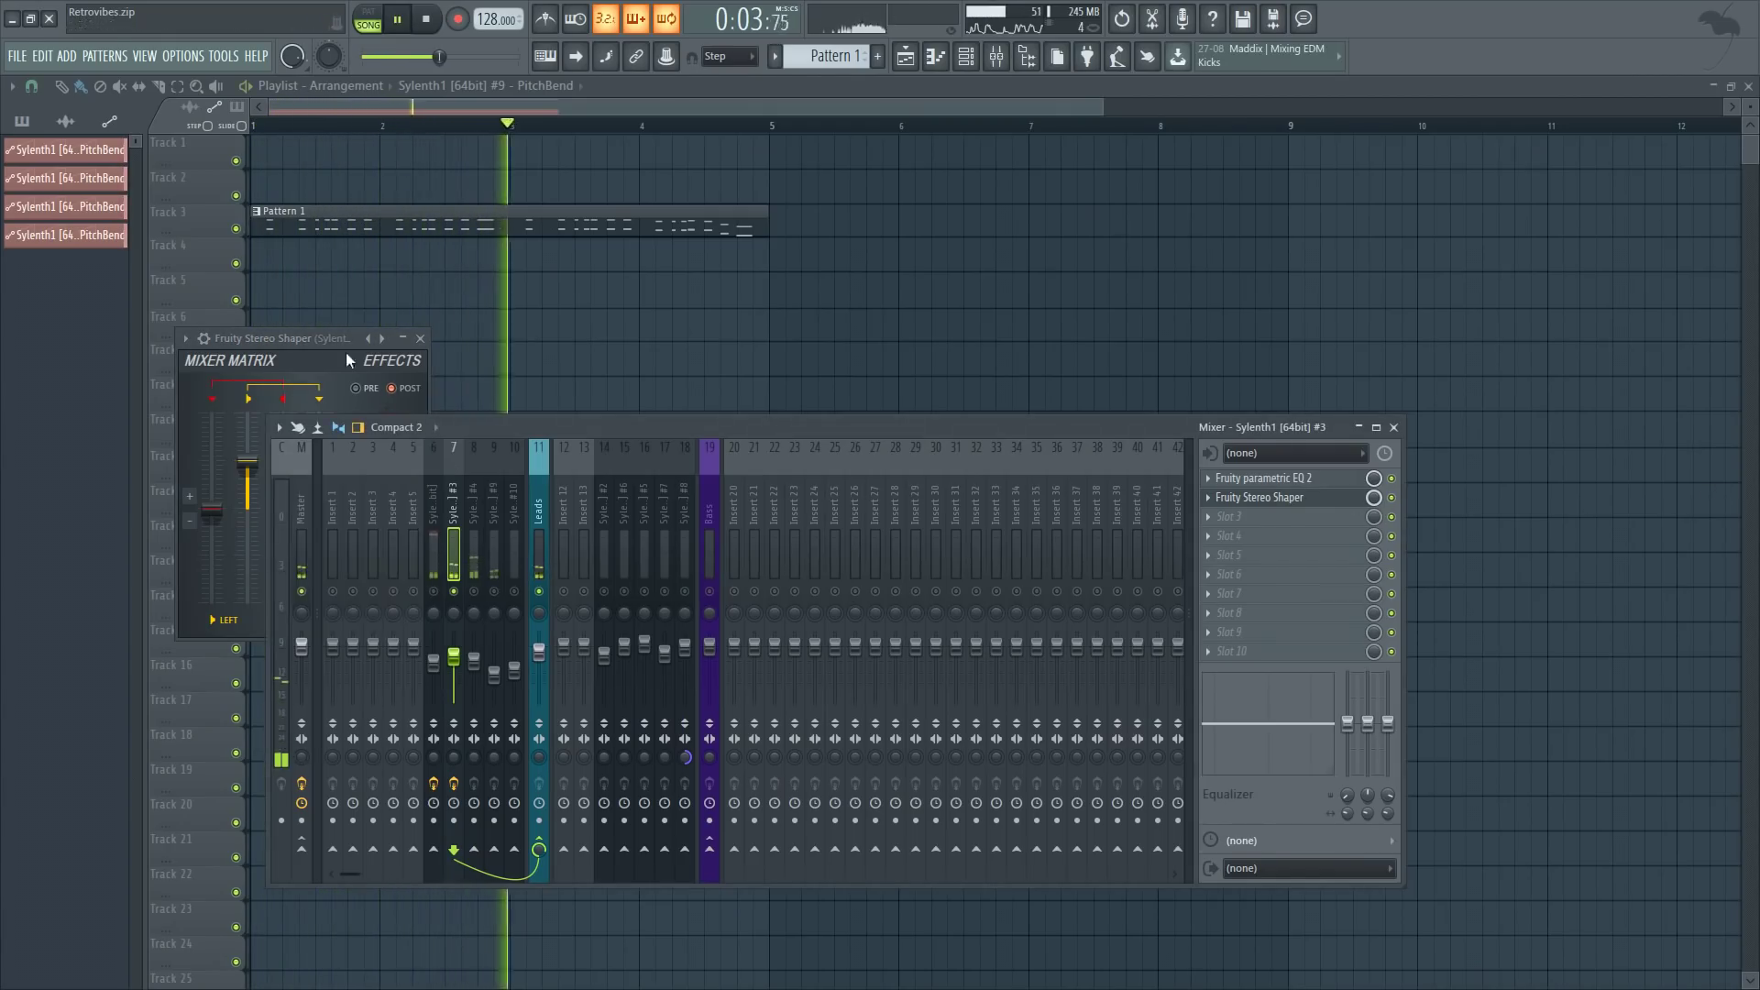
pyautogui.click(301, 363)
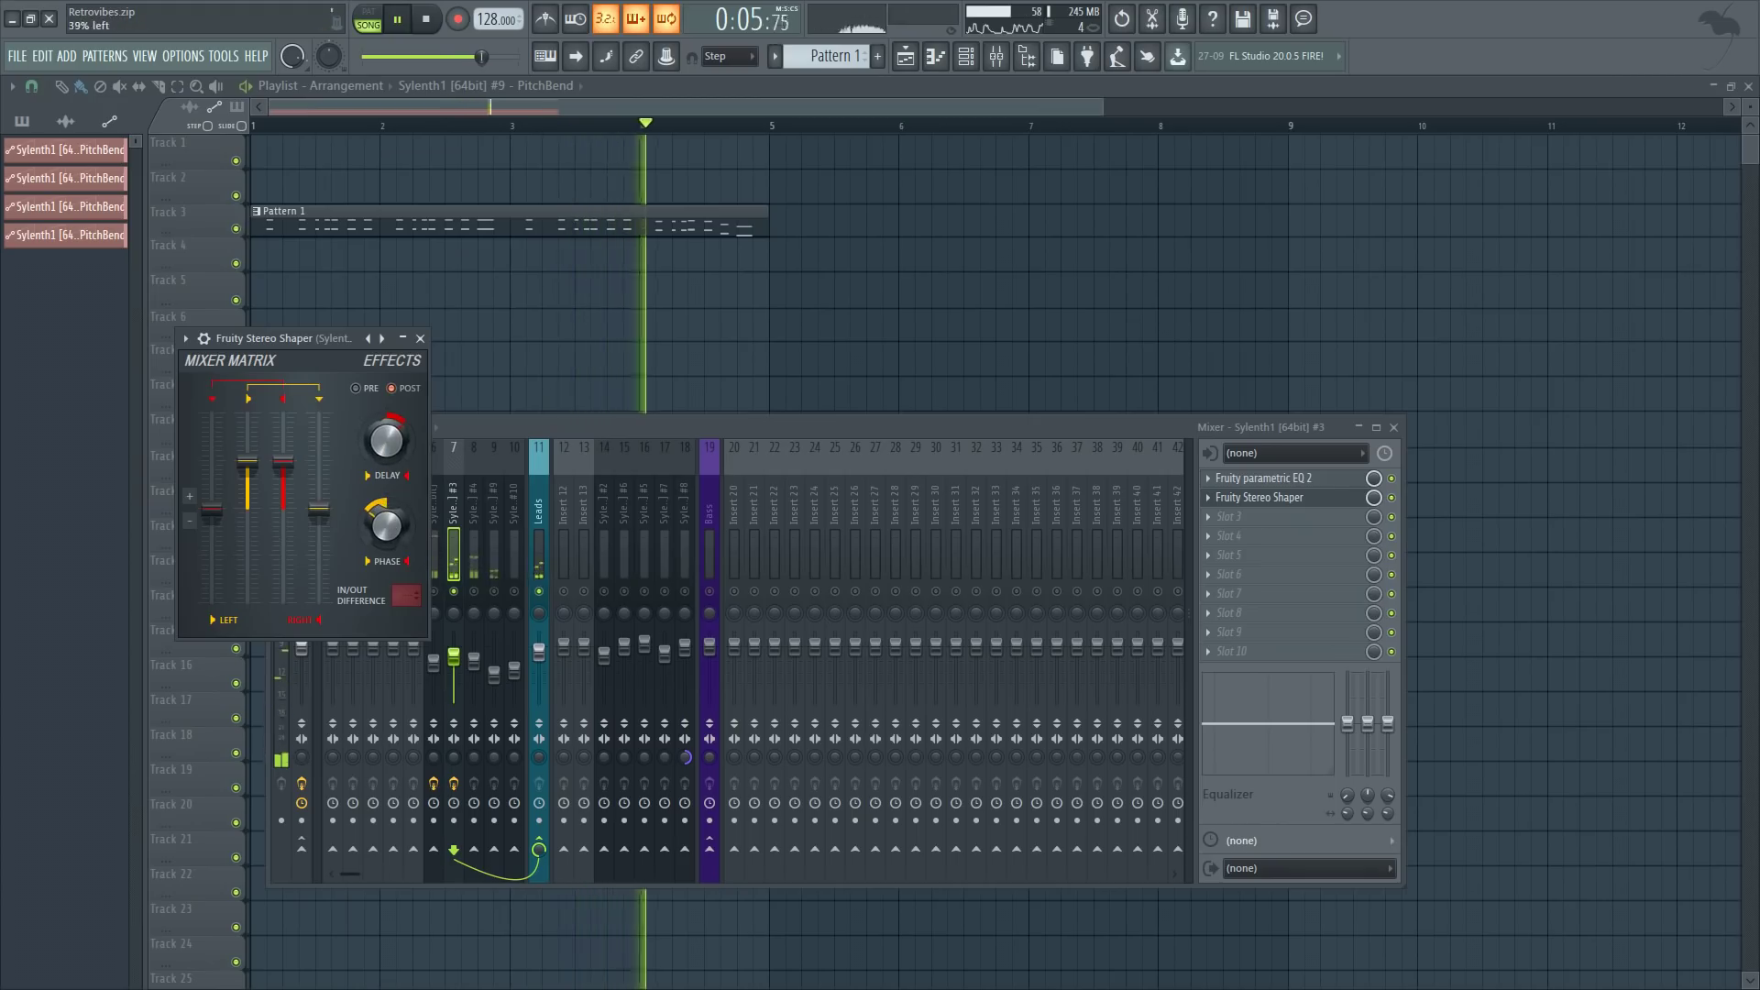
pyautogui.click(420, 339)
pyautogui.press('space')
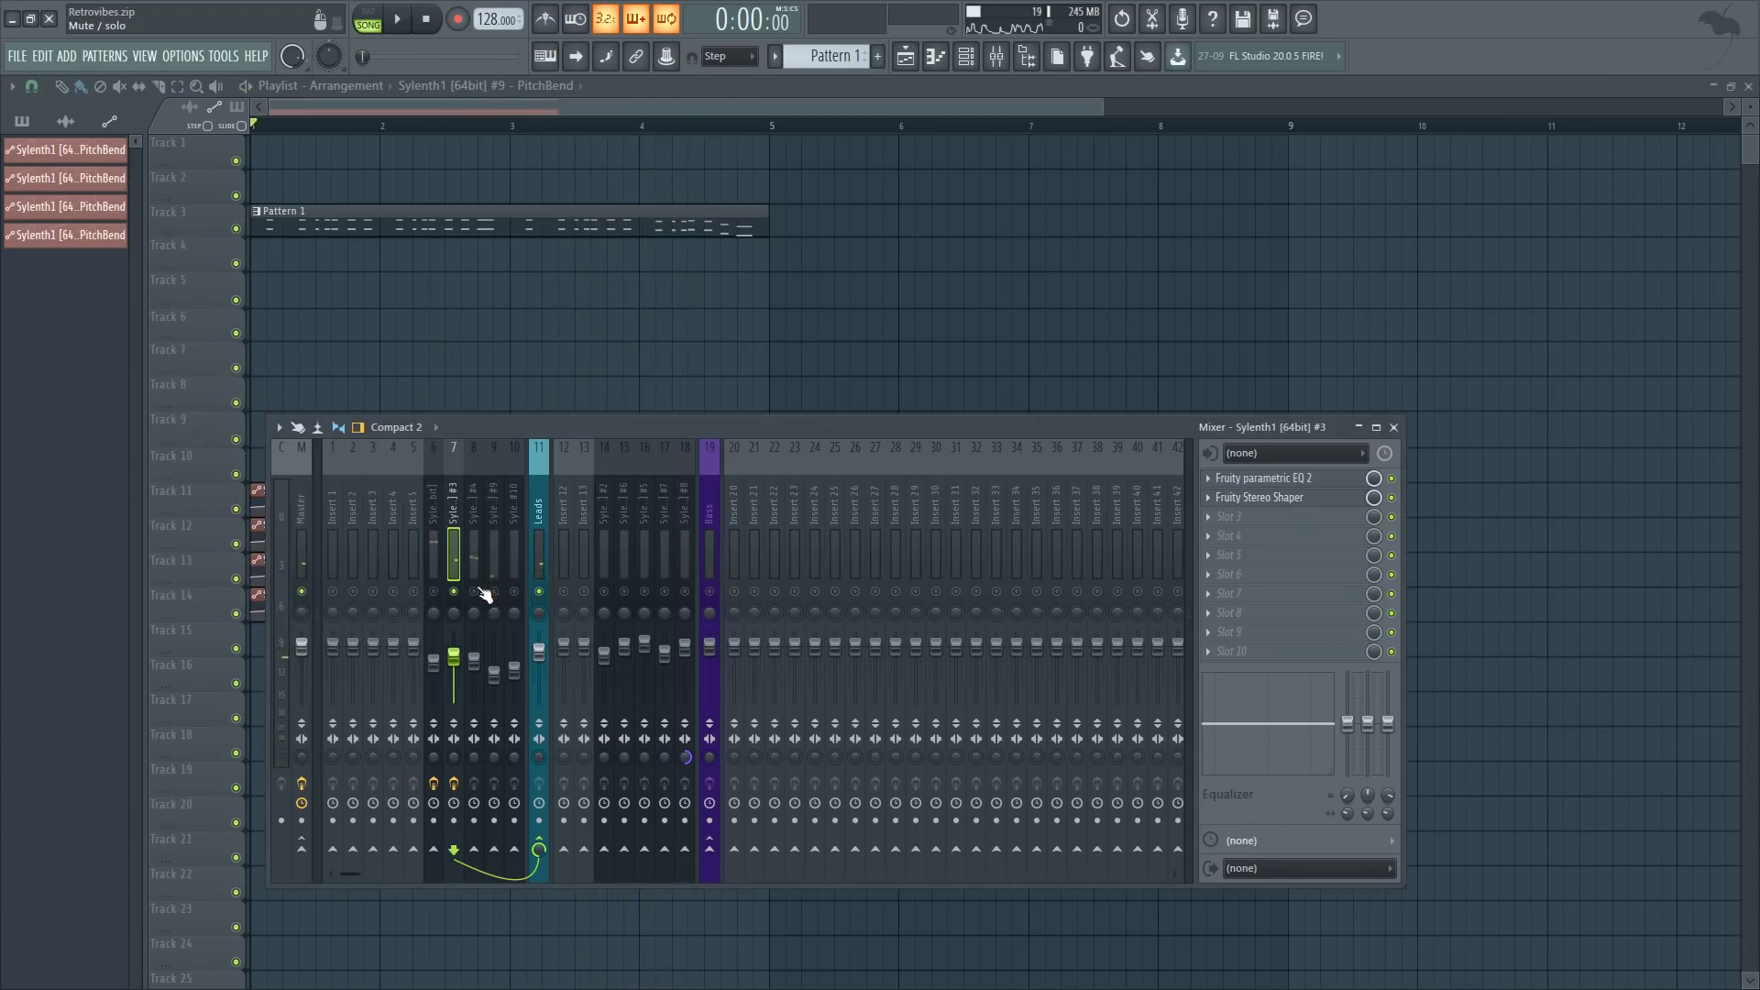
# - Solo Sylenth1 #4 in the mixer and load Fruity Parametric EQ 2 into its first effect slot
pyautogui.click(471, 535)
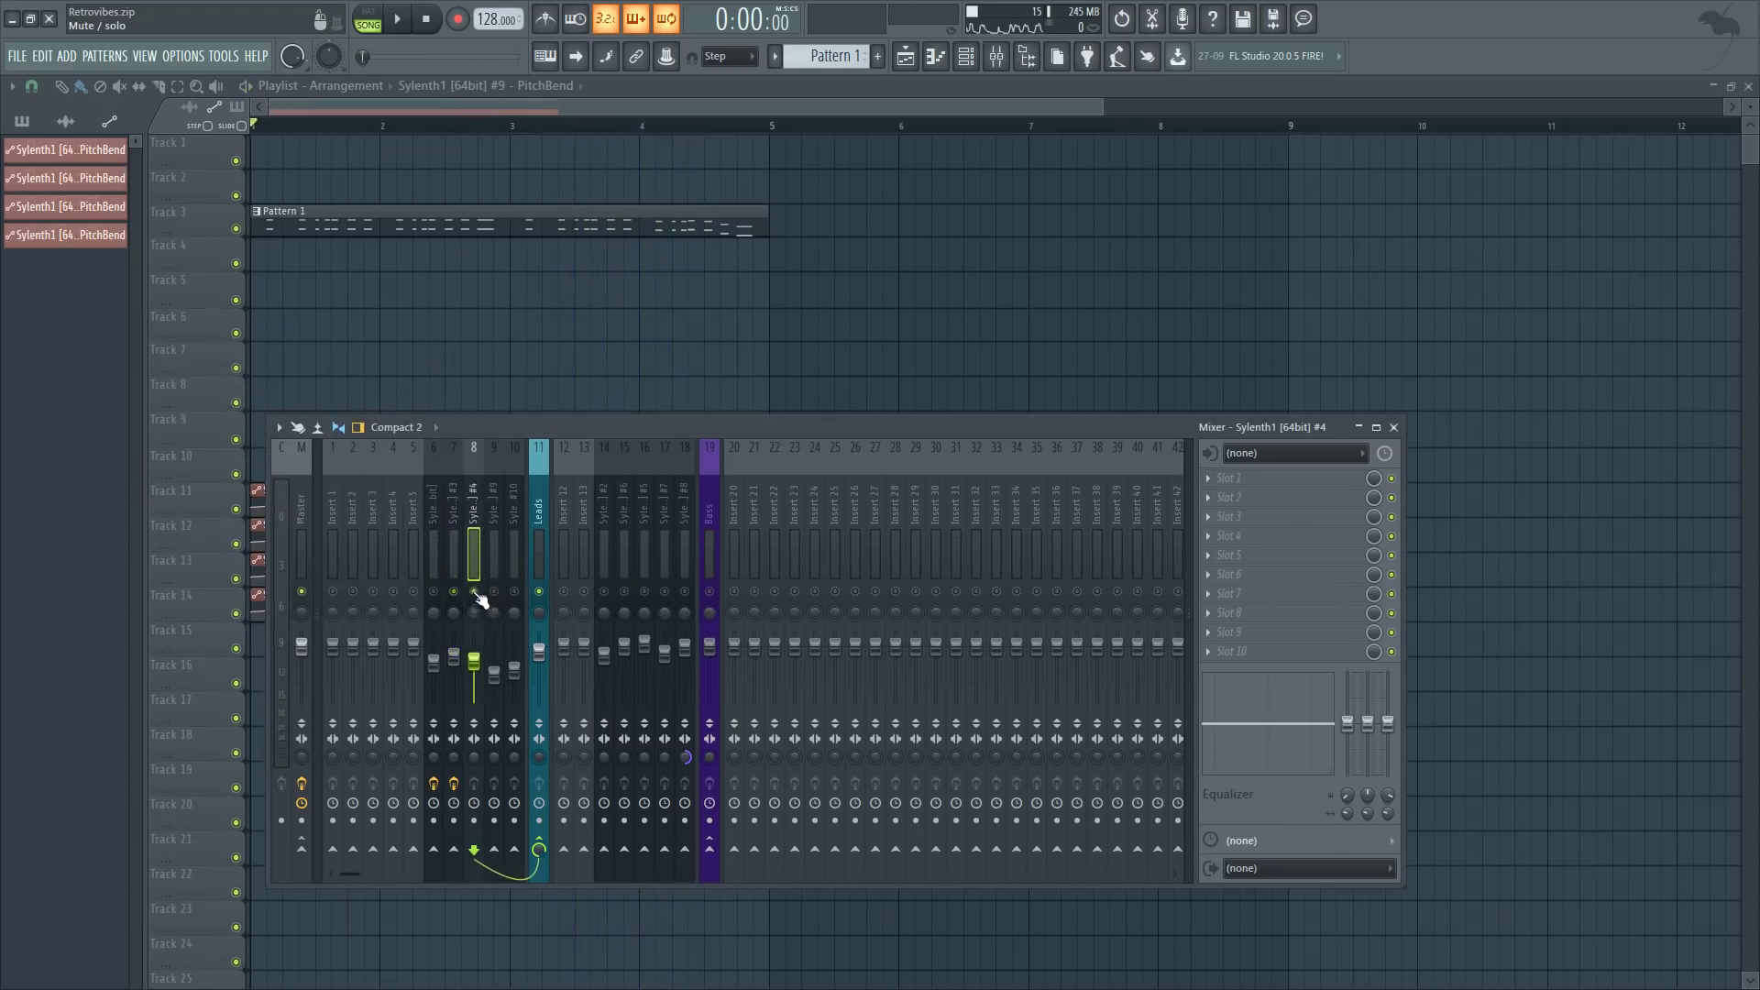
pyautogui.press('space')
pyautogui.click(1208, 479)
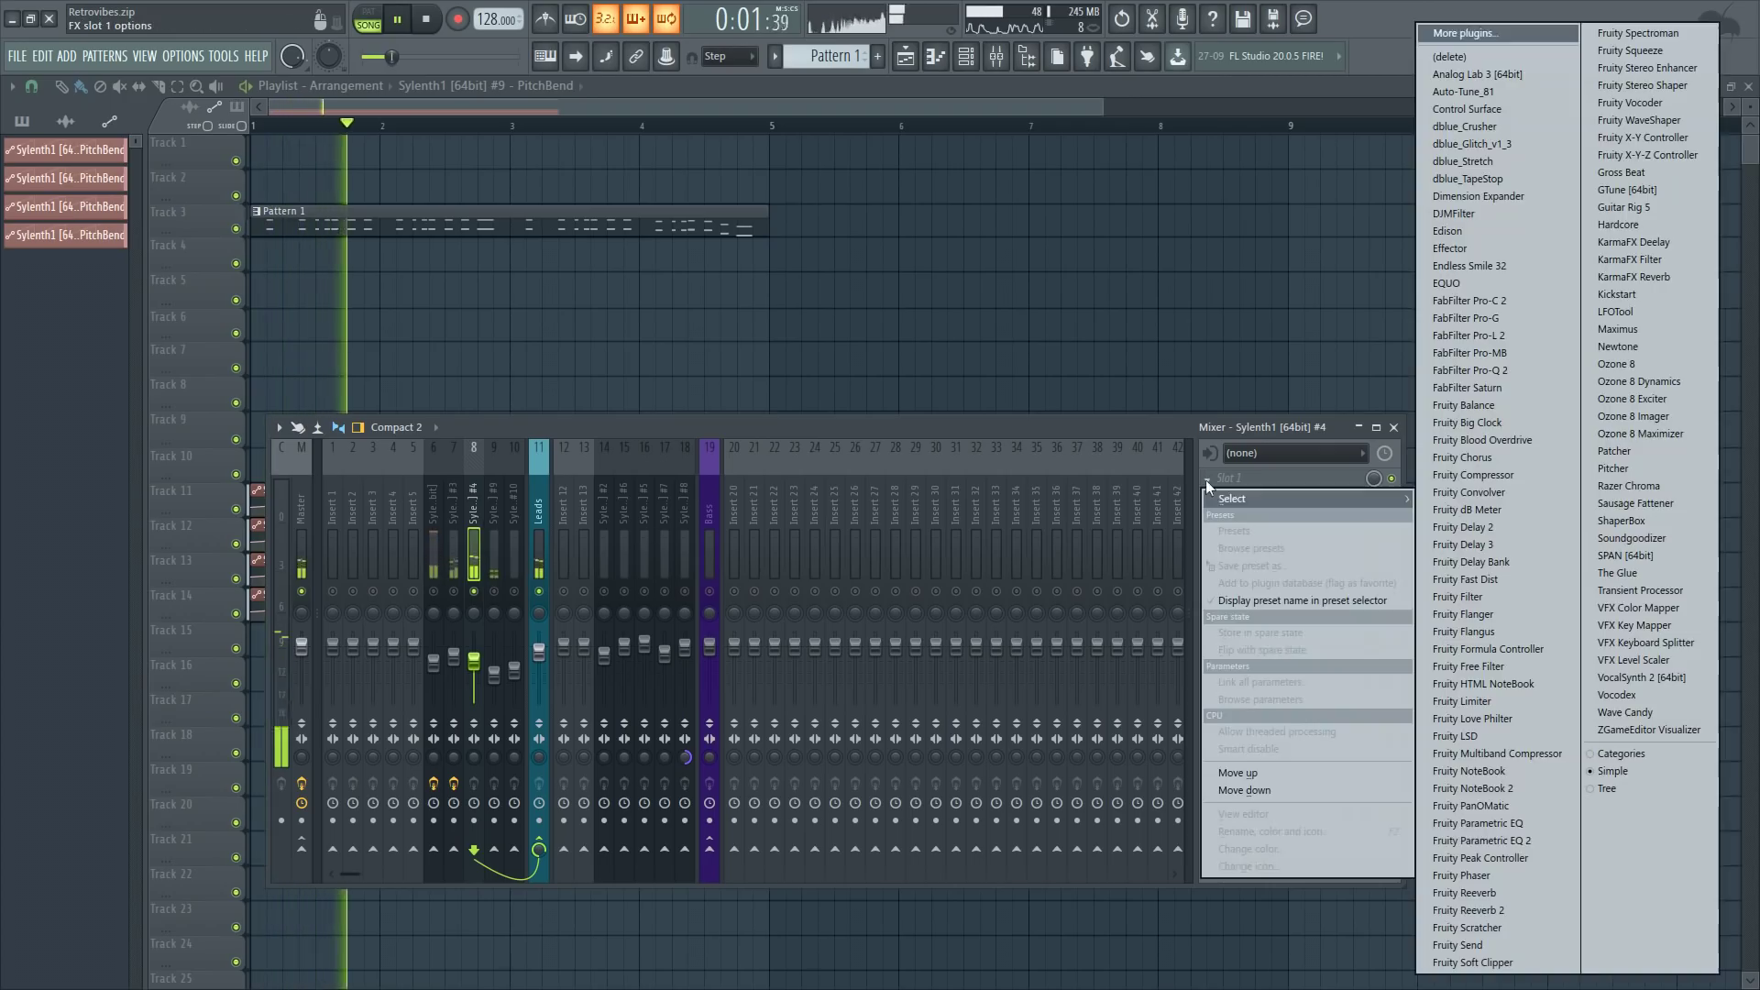
pyautogui.click(1489, 840)
# - Lower the top end of Sylenth1 #4 with EQ band 7 and gently boost the mids with band 5 around 1300 Hz
pyautogui.press('space')
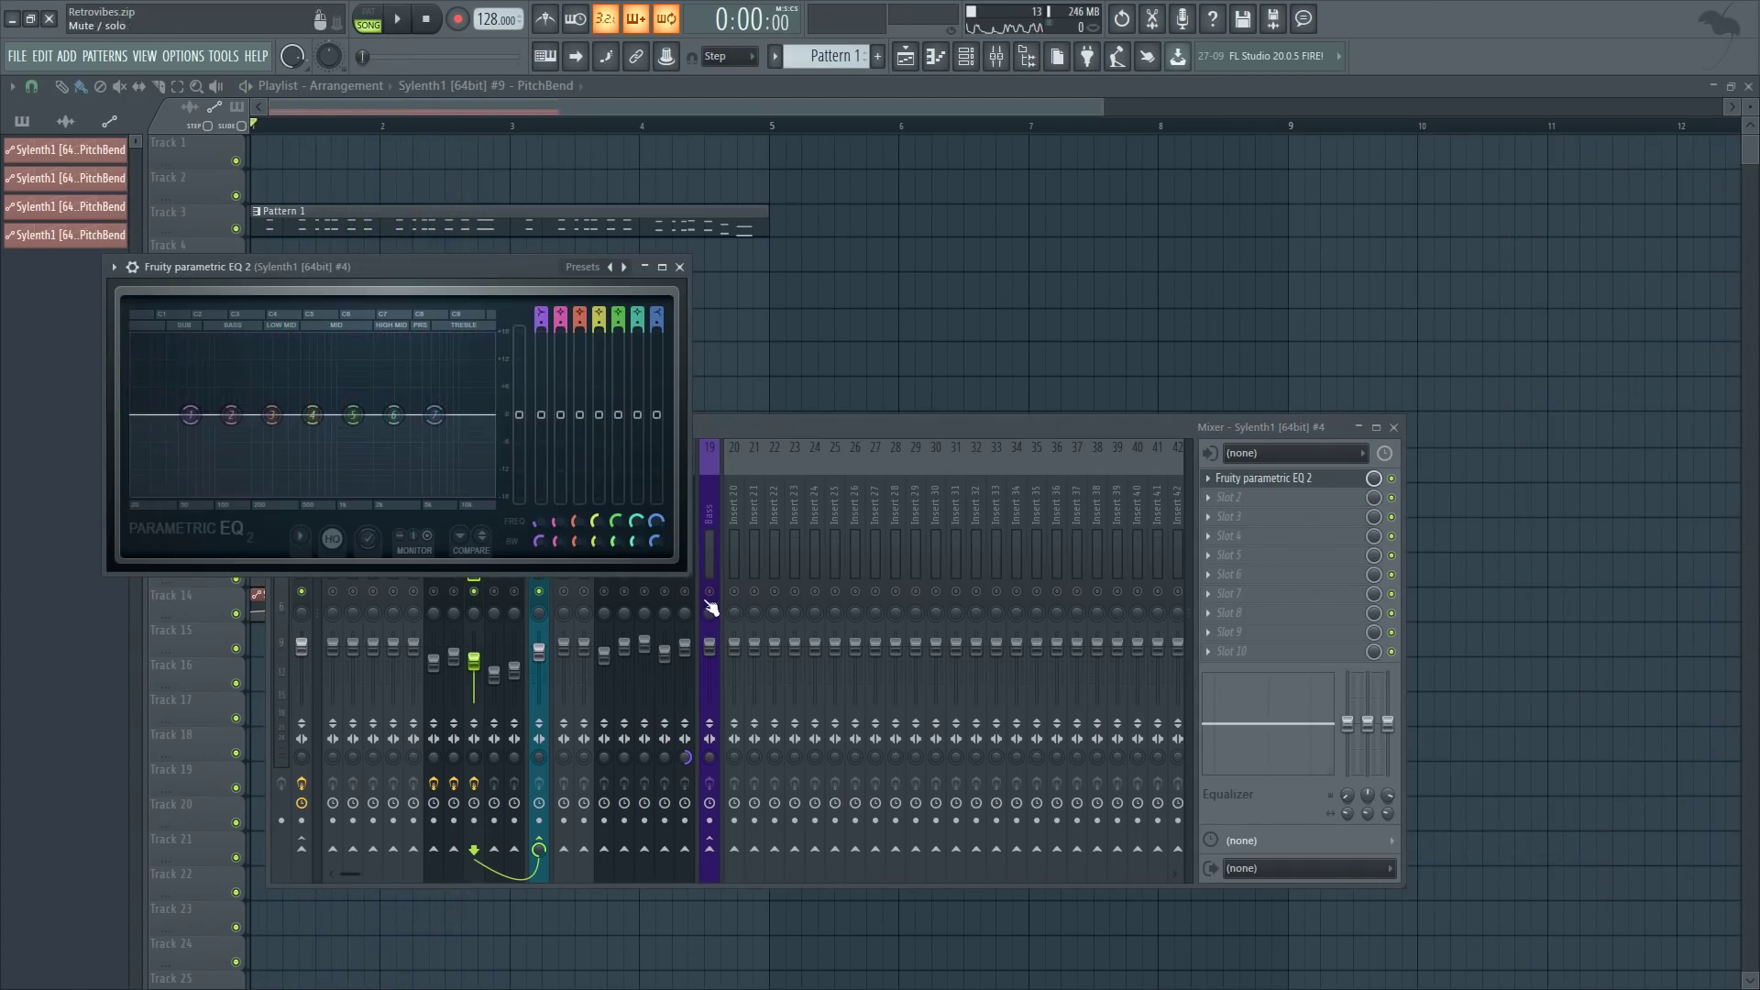
pyautogui.press('space')
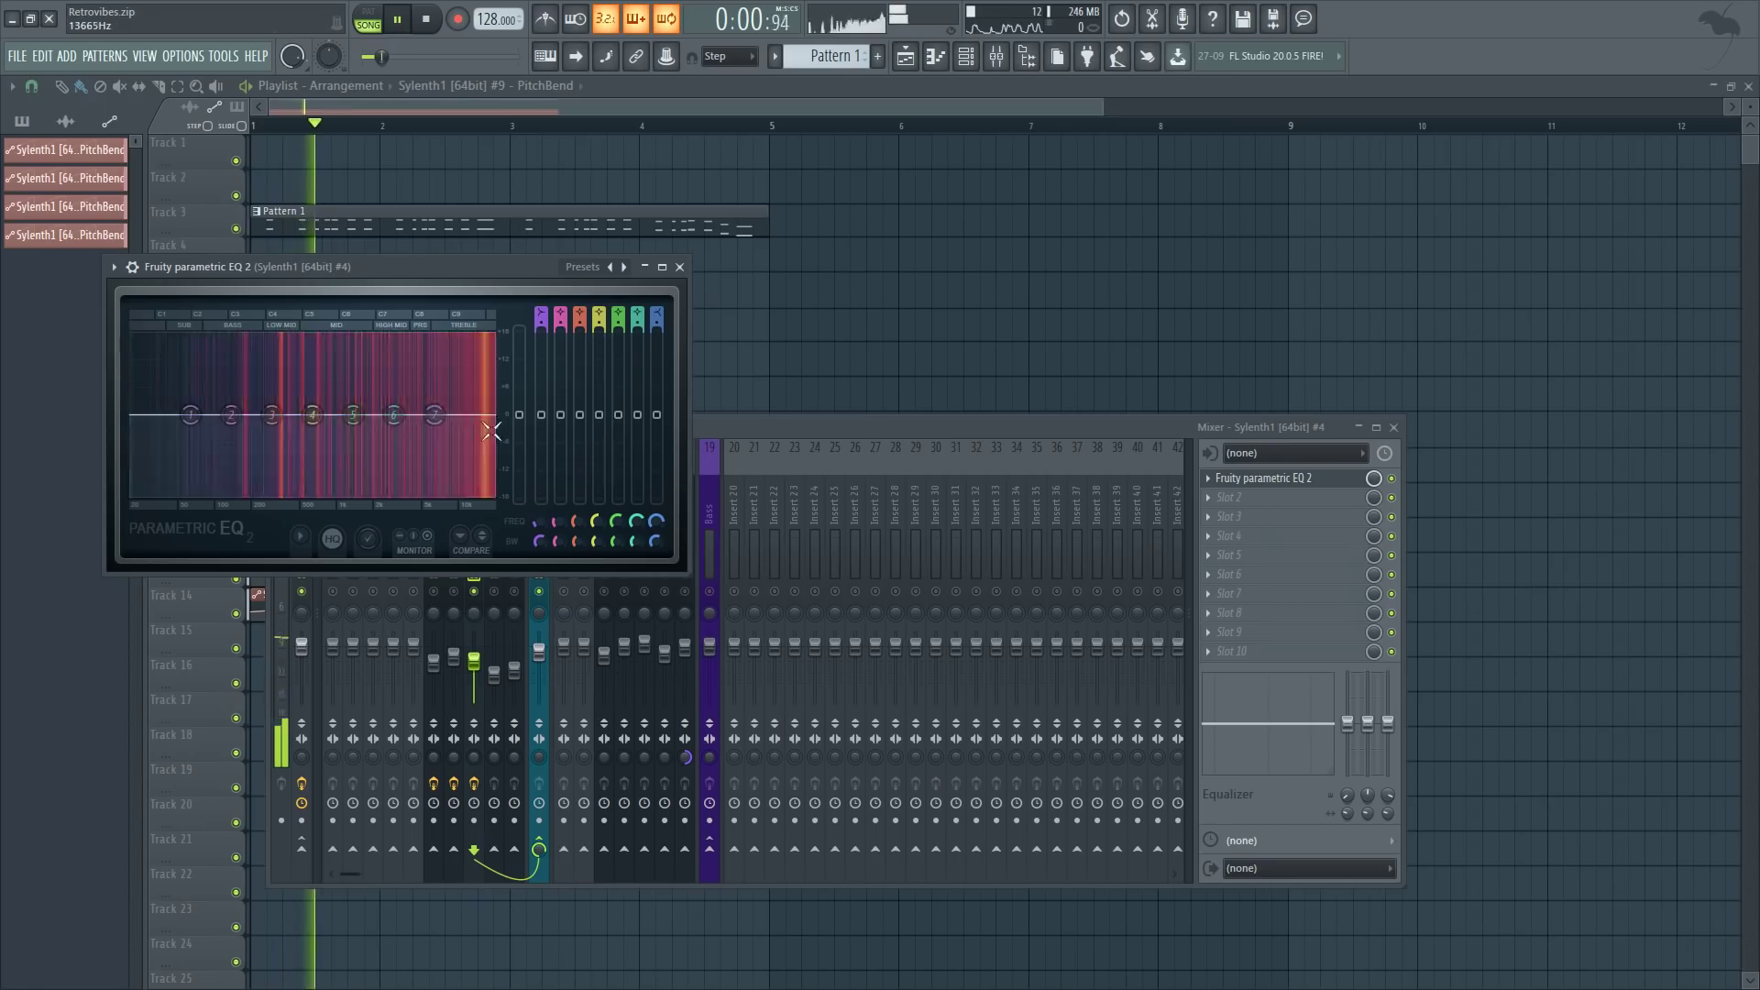
pyautogui.press('space')
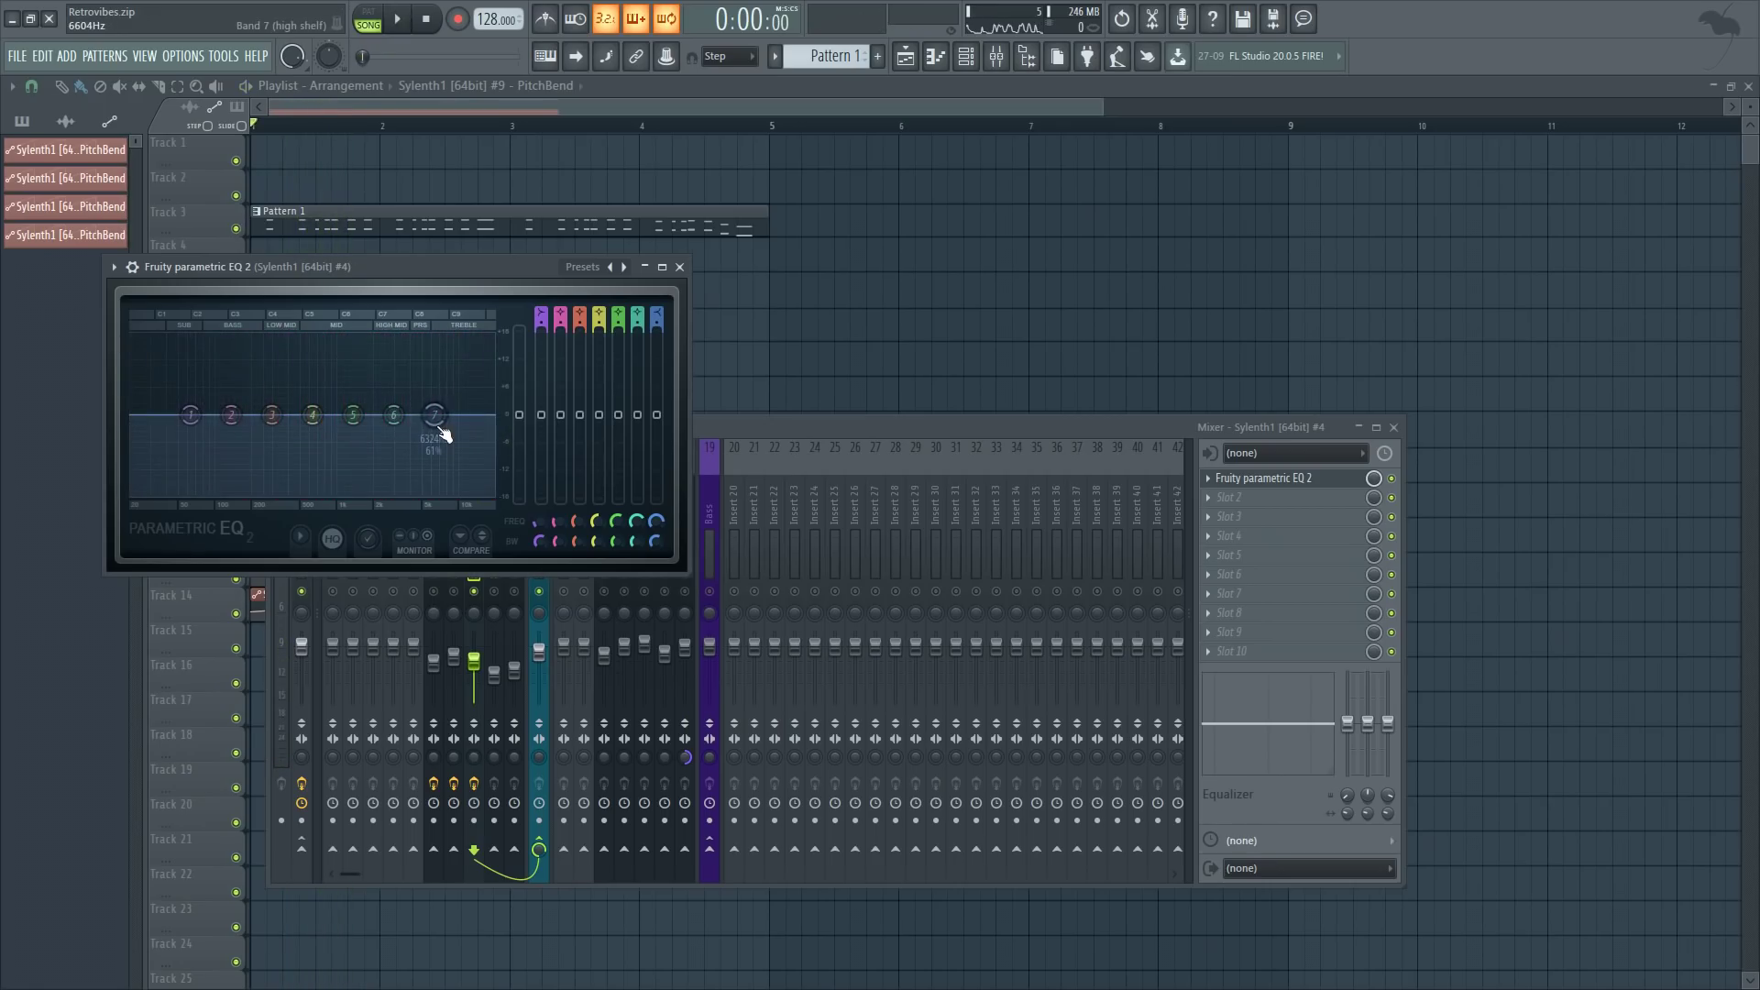
pyautogui.press('space')
pyautogui.moveTo(469, 422); pyautogui.dragTo(481, 456)
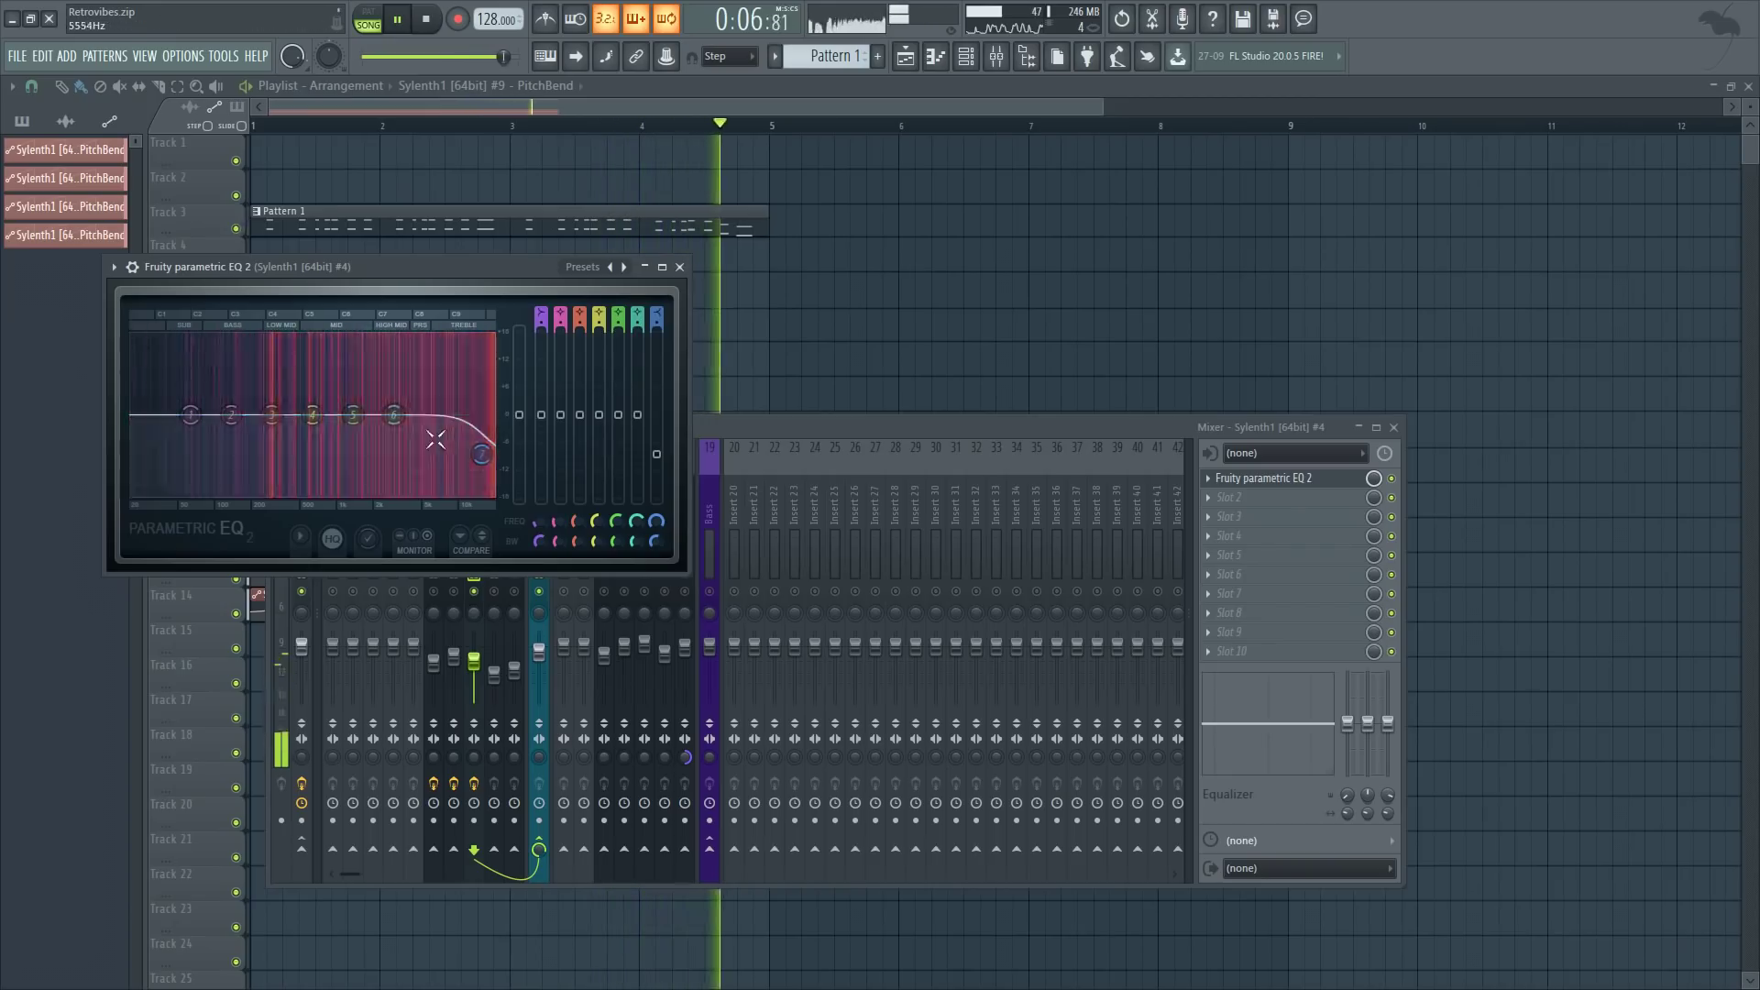
pyautogui.press('space')
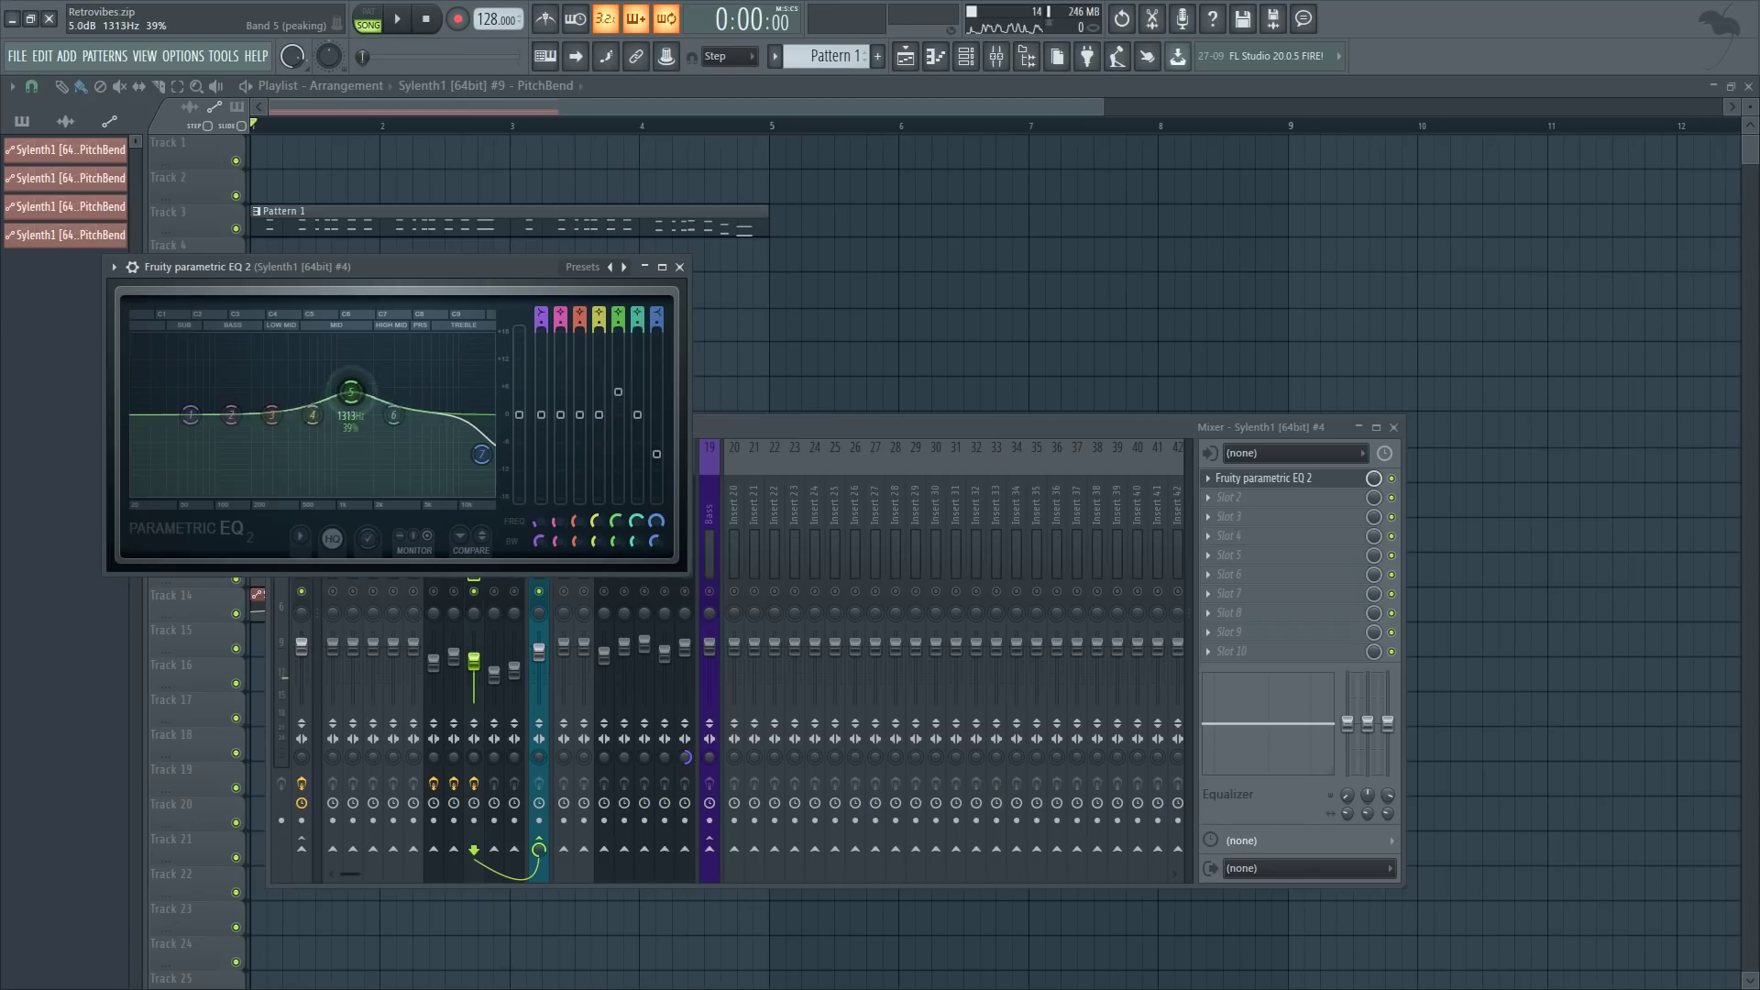
pyautogui.moveTo(371, 413)
pyautogui.mouseDown()
pyautogui.moveTo(354, 388)
pyautogui.moveTo(348, 402)
pyautogui.mouseUp()
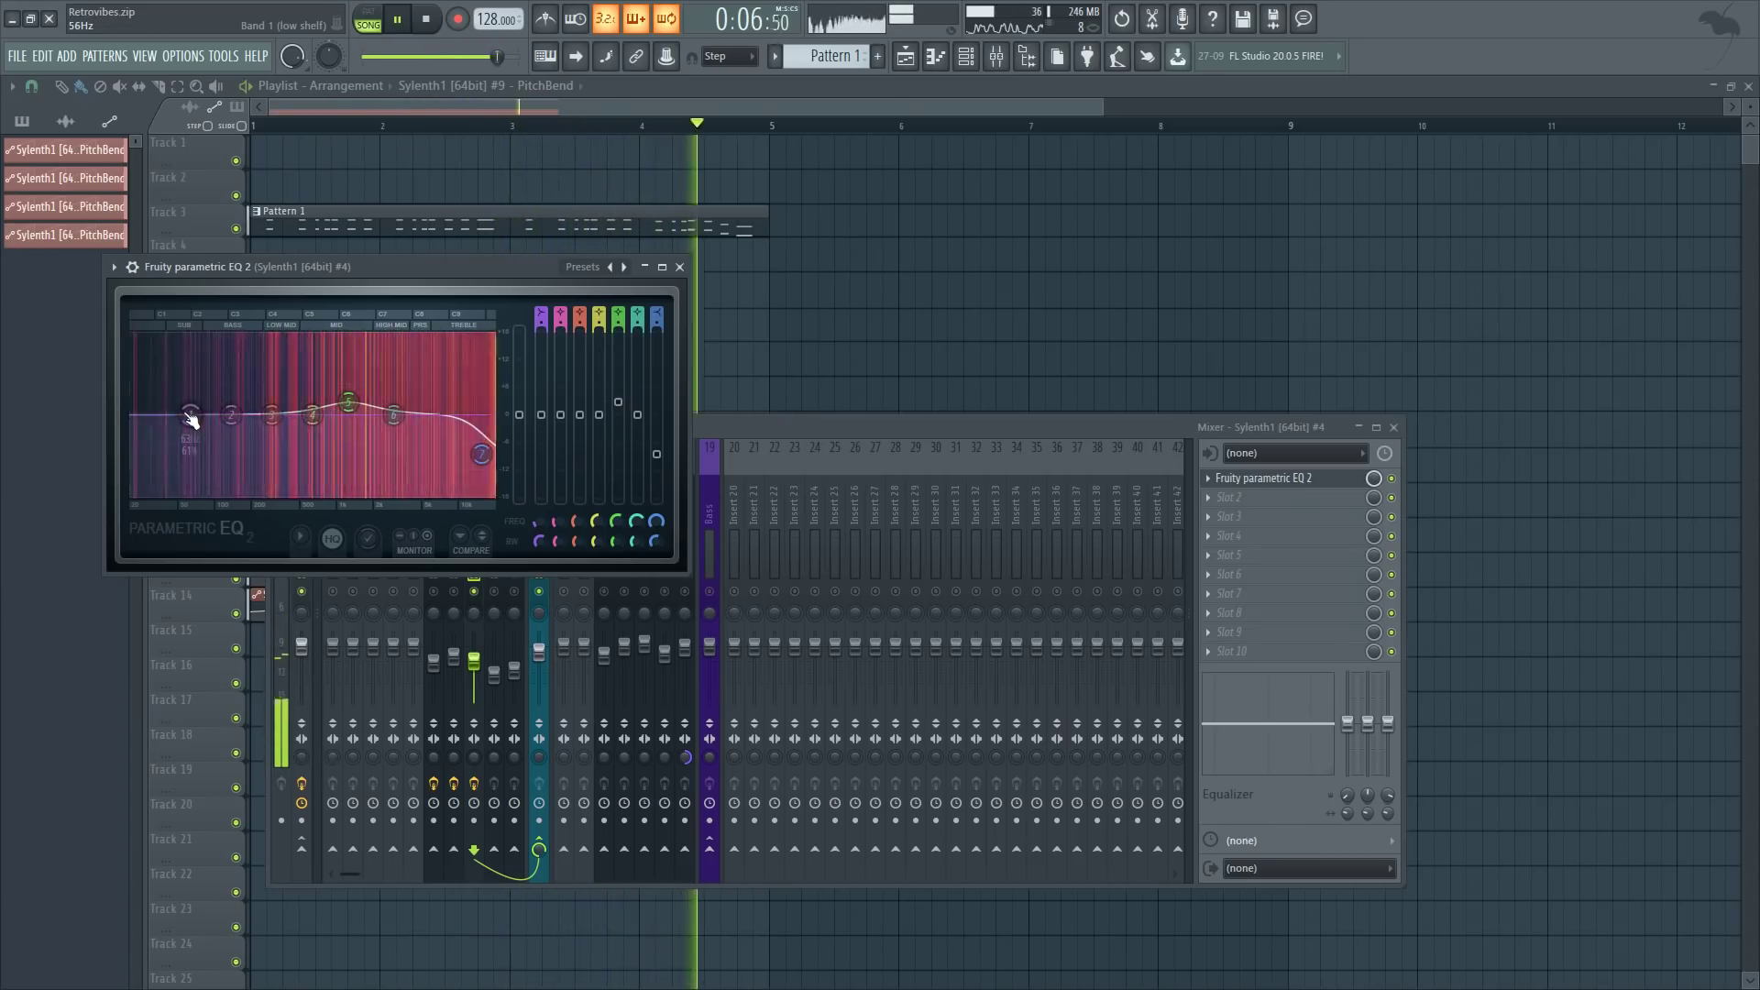
# - Cut the lows of Sylenth1 #4 below about 150 Hz with EQ band 1 and move band 2 lower with a slight dip
pyautogui.press('space')
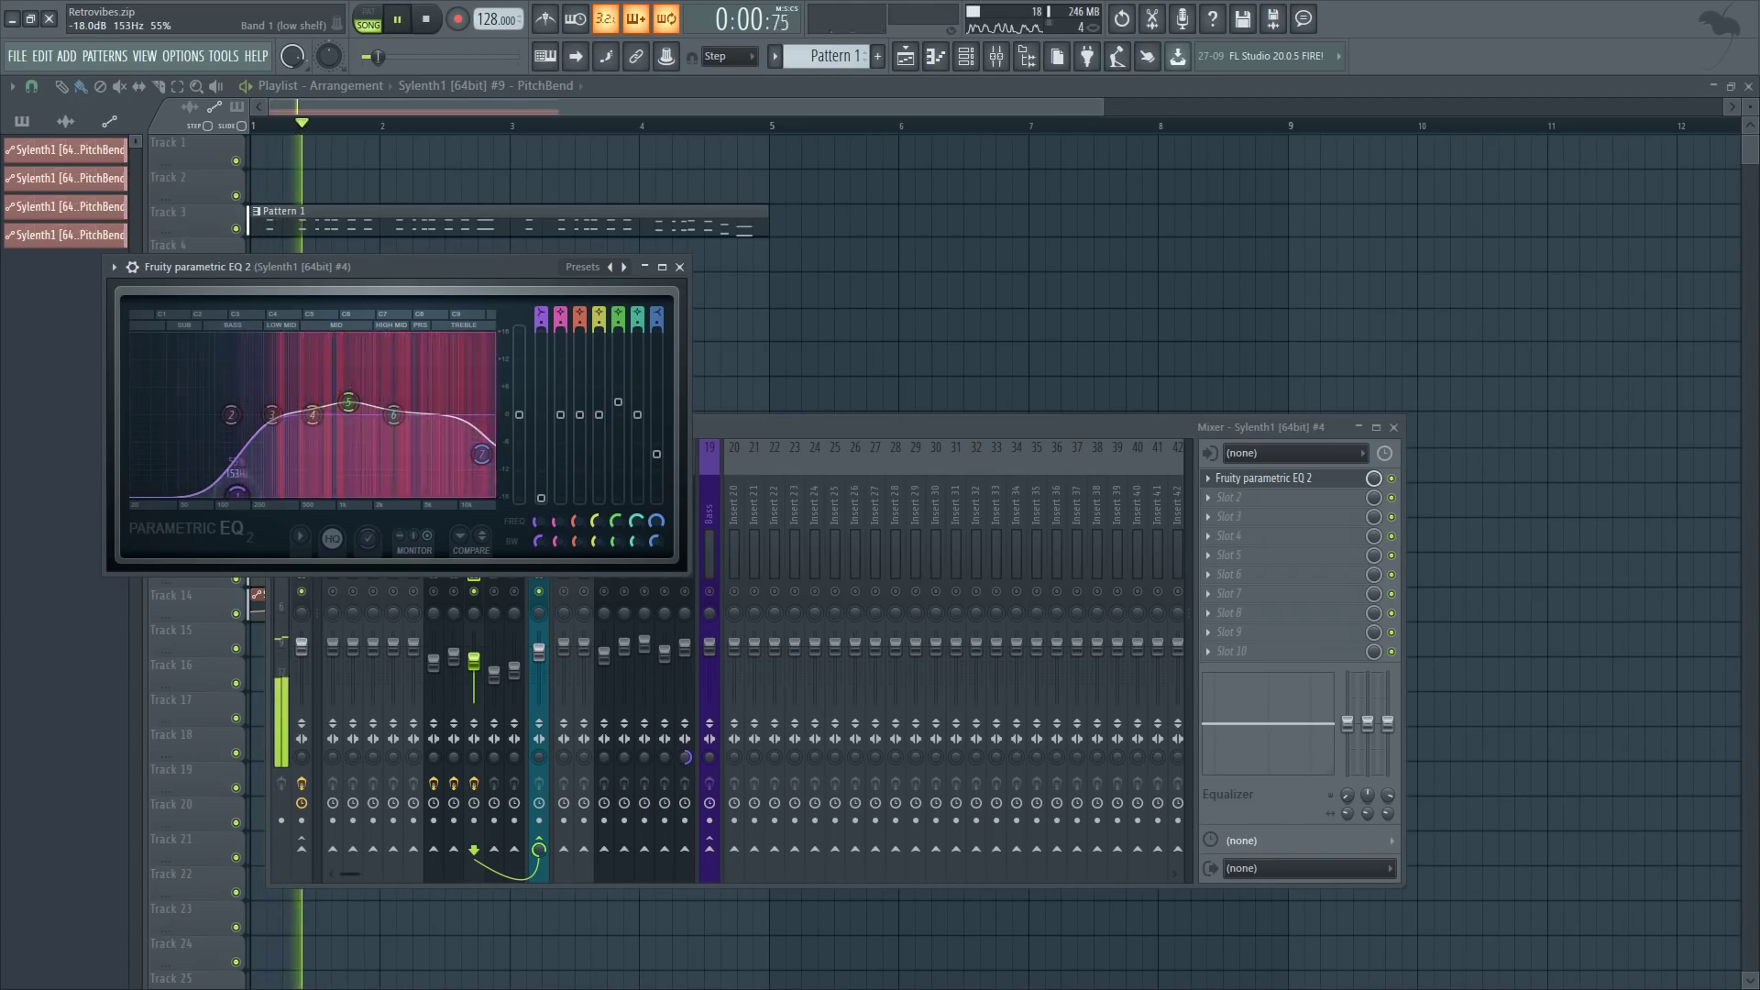
pyautogui.moveTo(236, 488); pyautogui.dragTo(225, 493)
pyautogui.moveTo(231, 414); pyautogui.dragTo(190, 425)
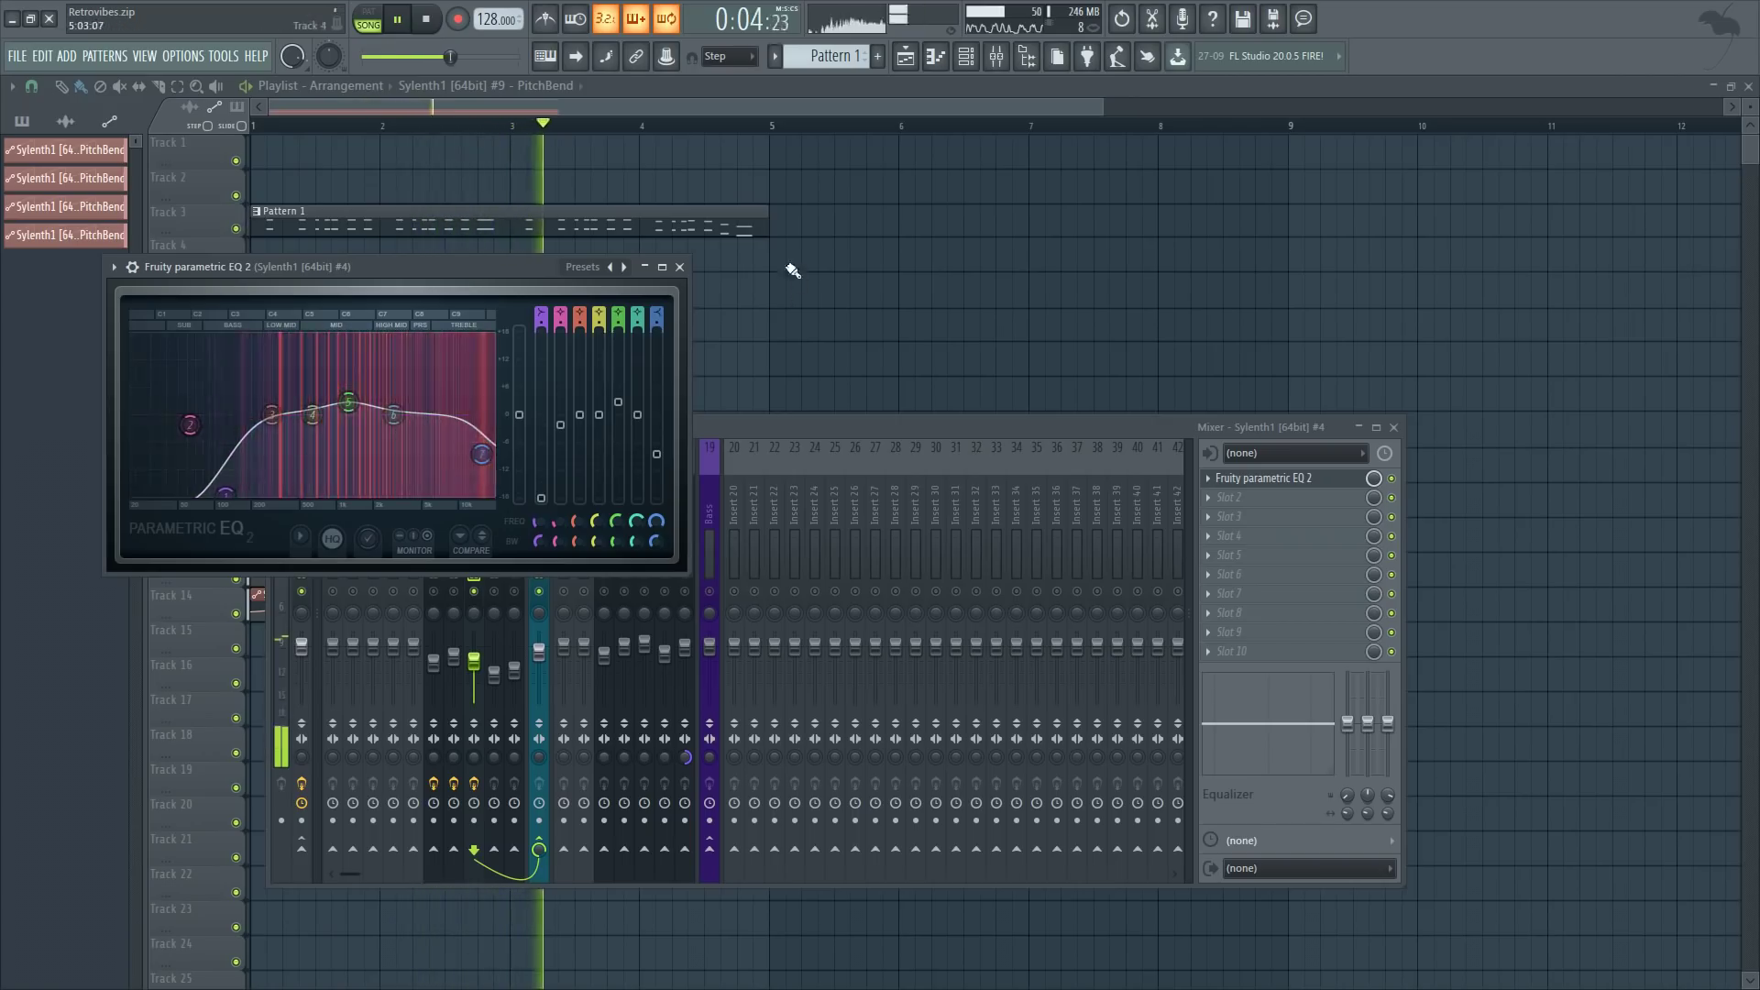
pyautogui.click(679, 266)
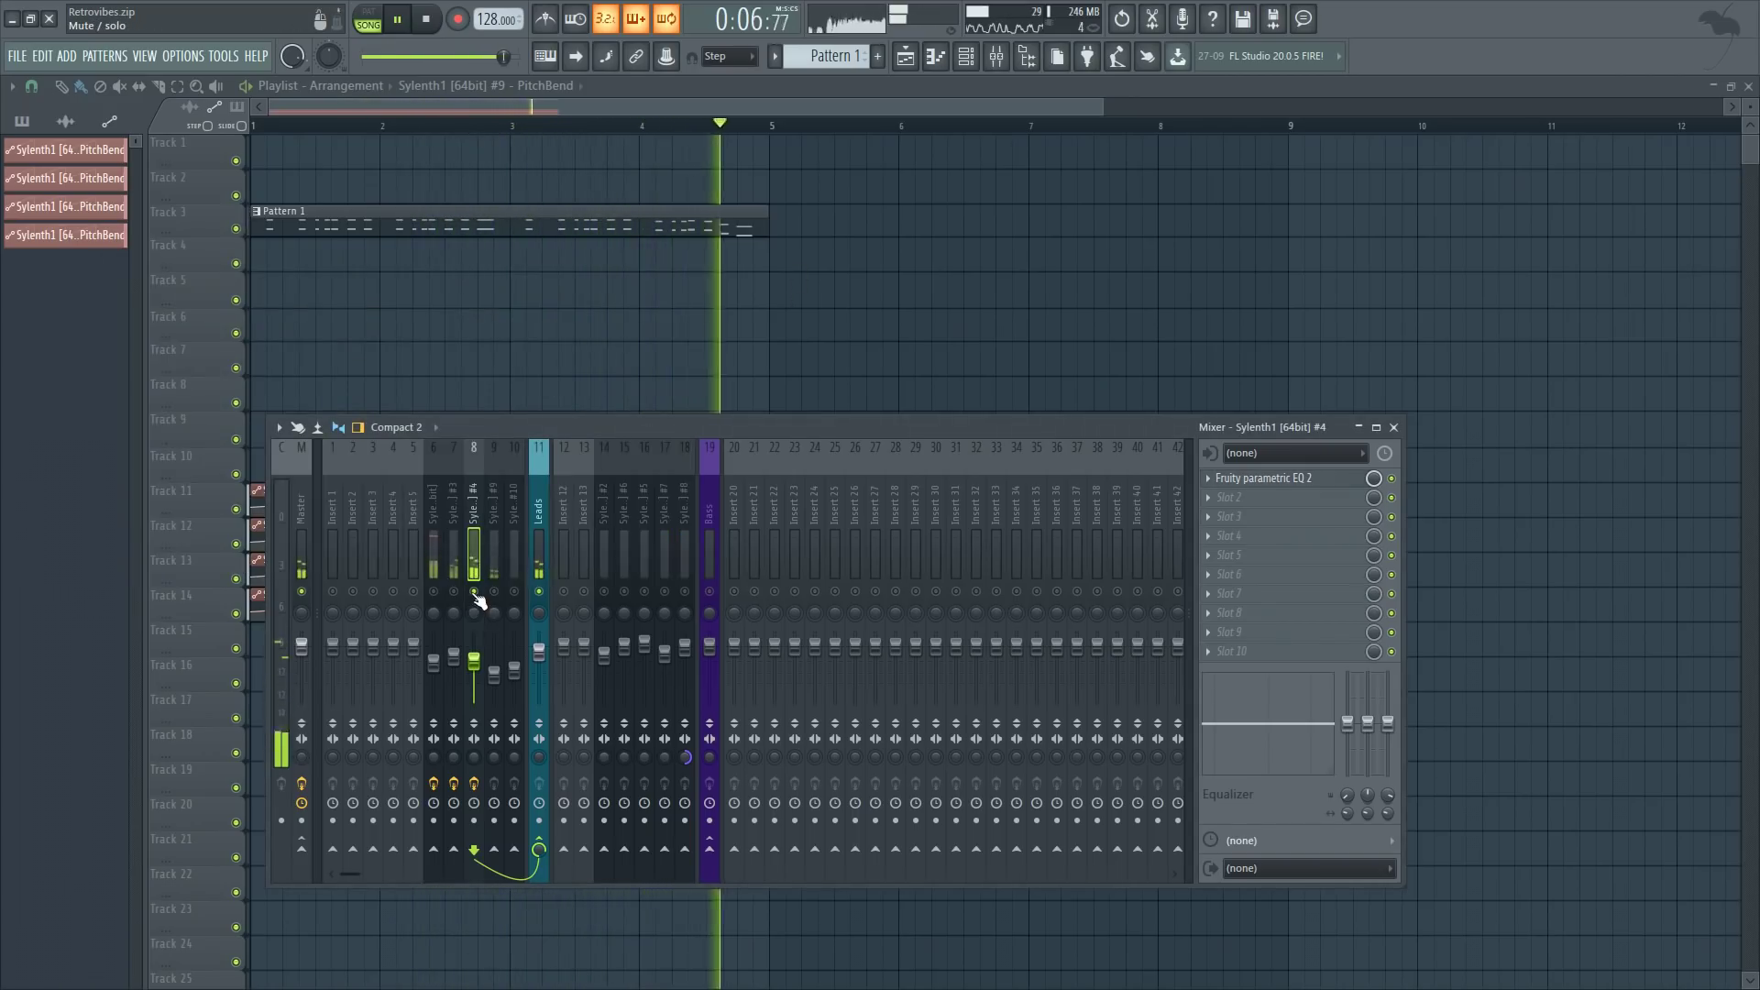
# - Select and solo Sylenth1 #9 in the mixer, play it back, and load Fruity Parametric EQ 2 into its first effect slot
pyautogui.click(492, 515)
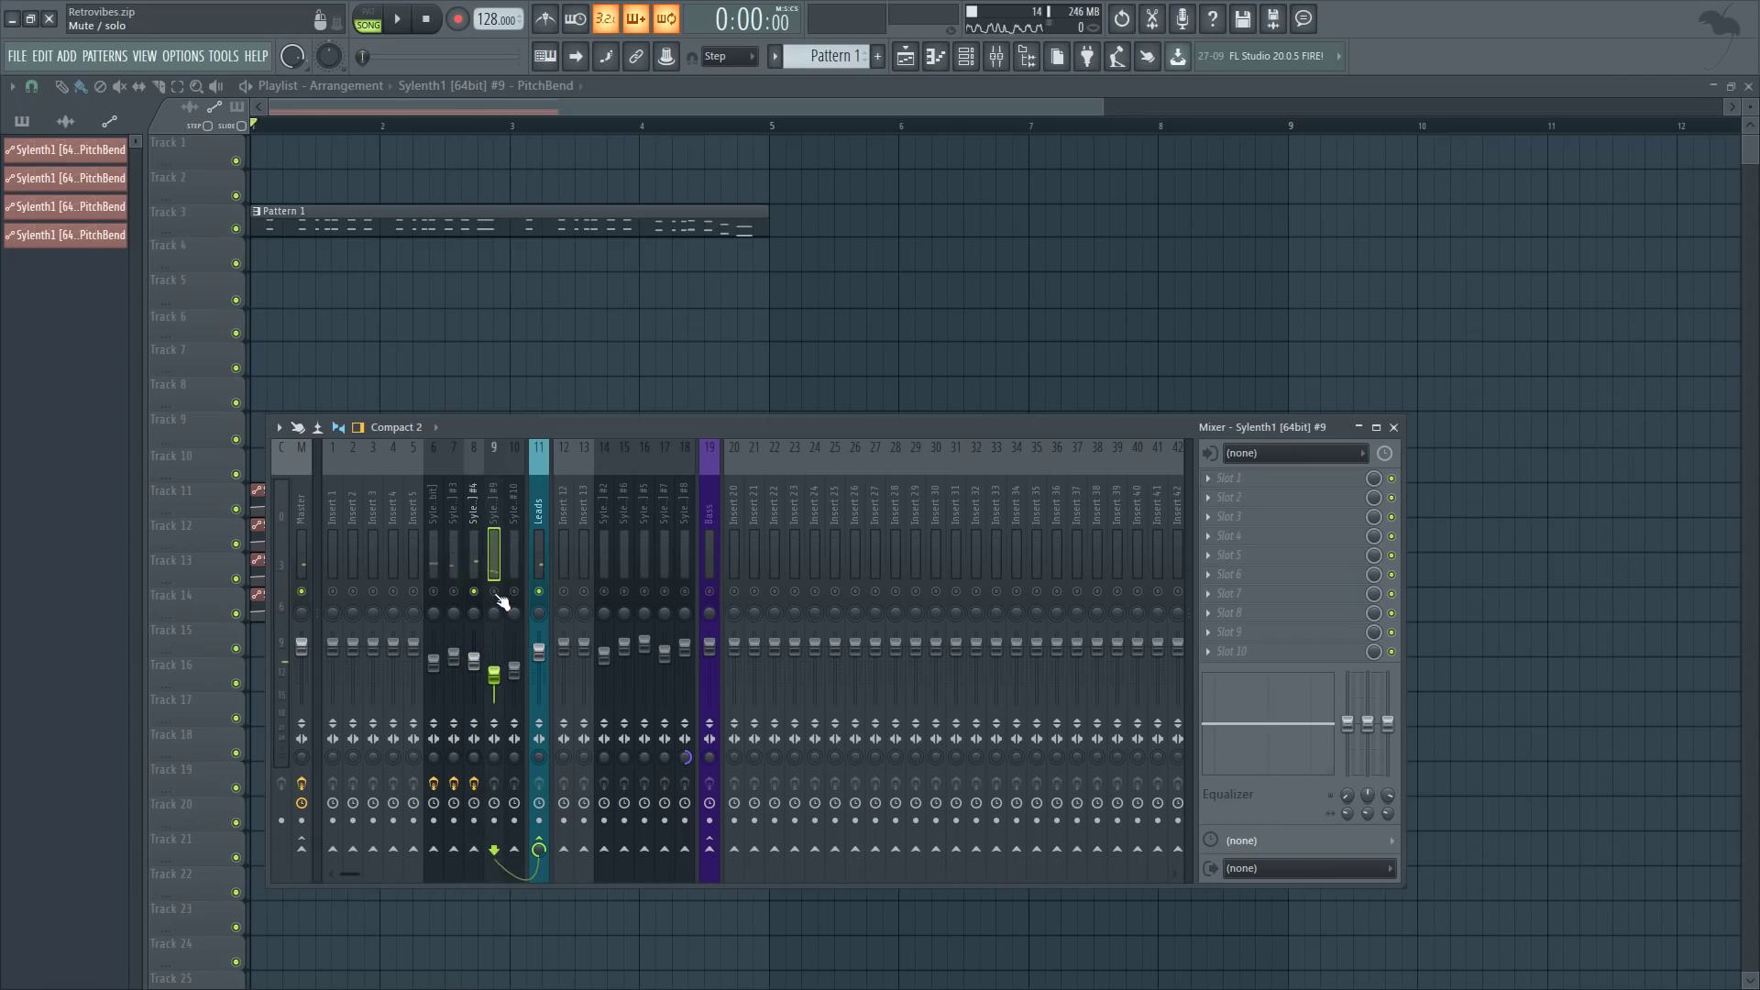
pyautogui.press('space')
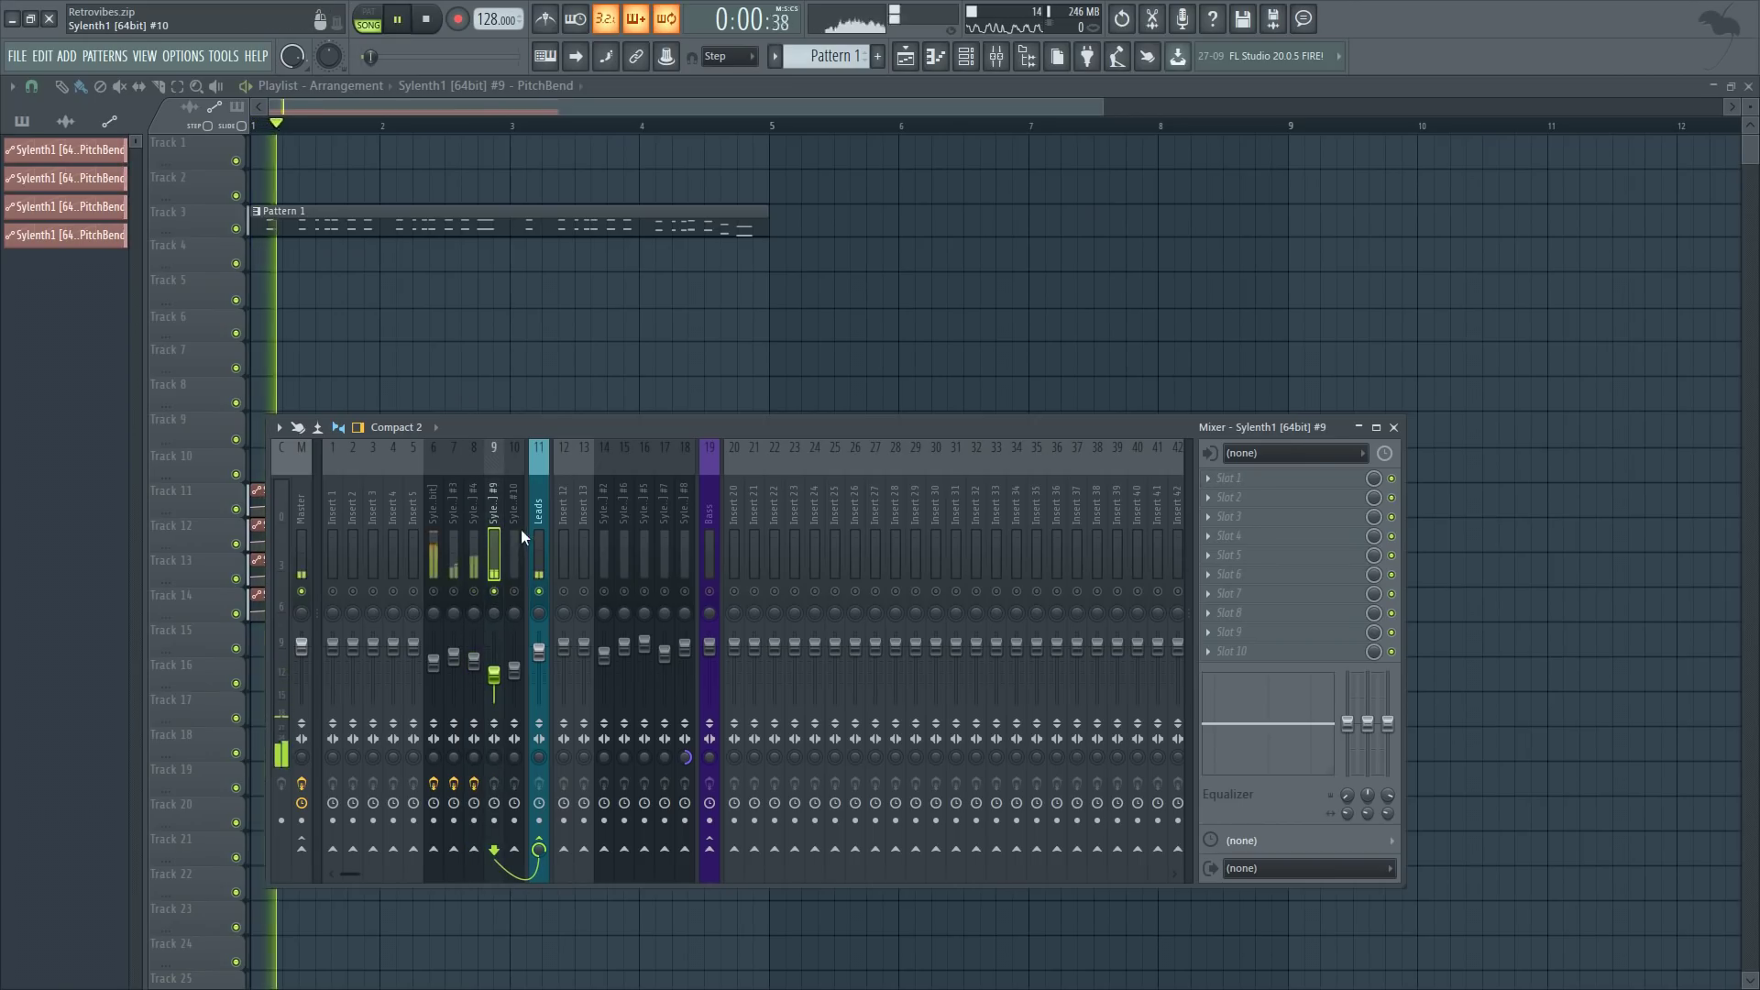
pyautogui.press('space')
pyautogui.click(1226, 478)
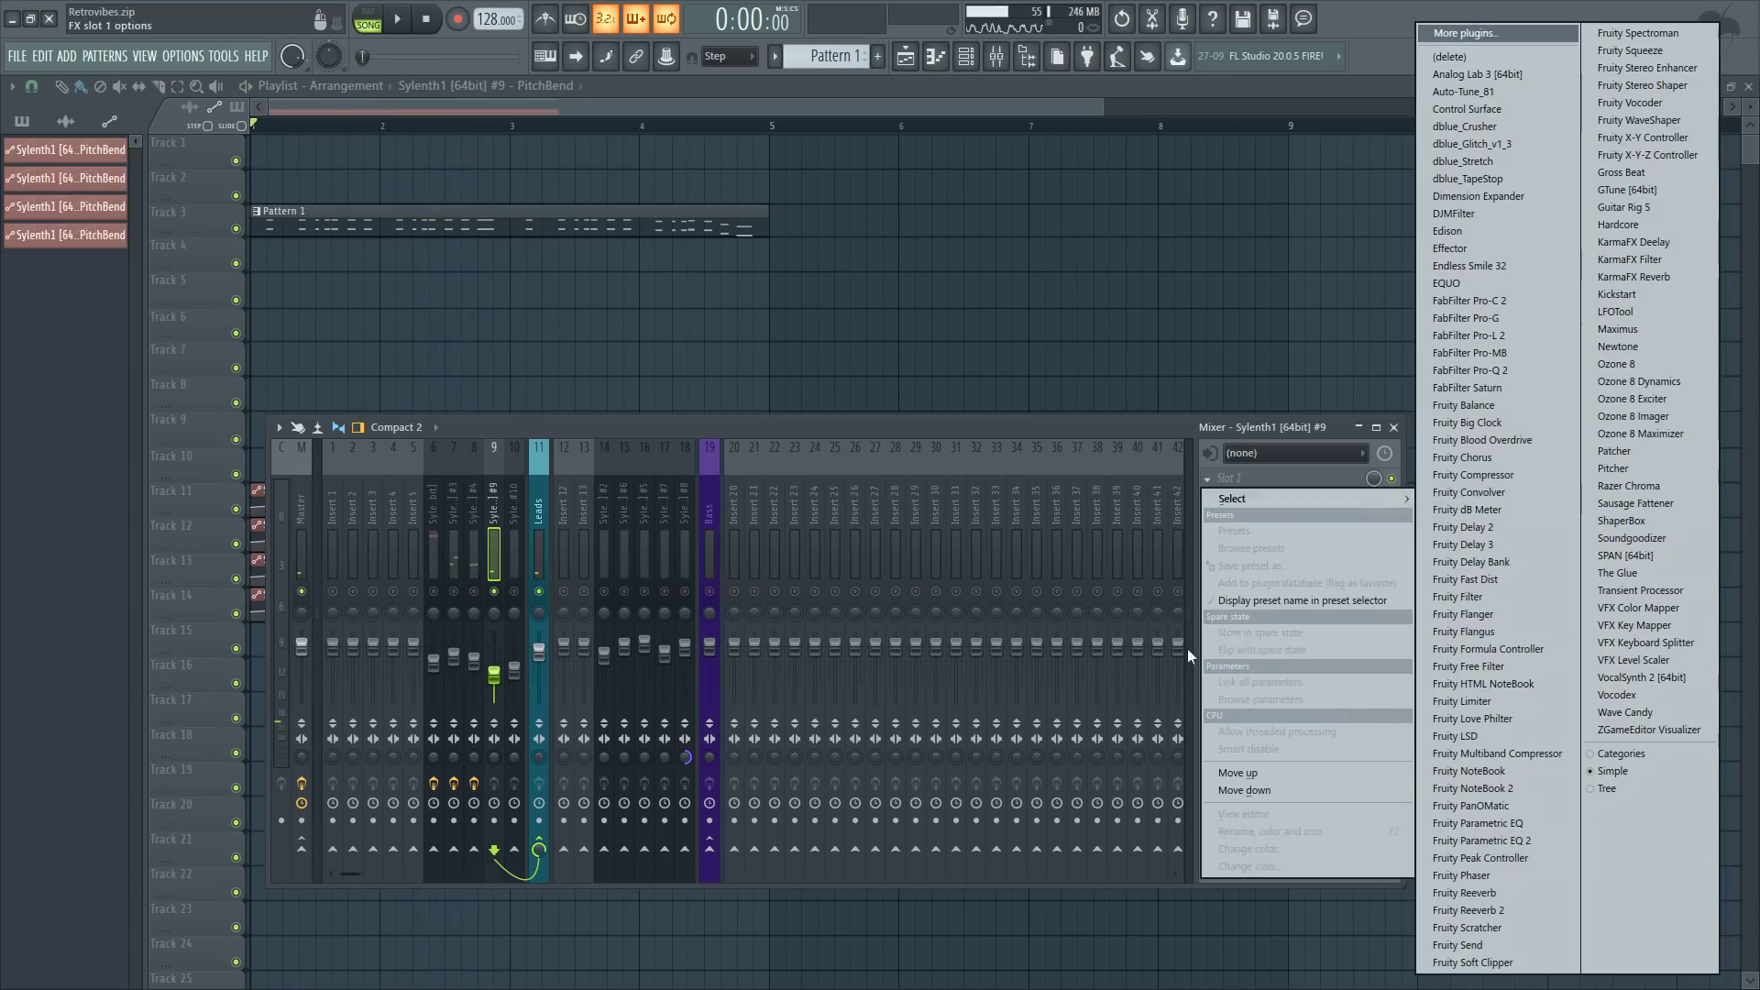
pyautogui.click(1498, 841)
# - Cut the lows of Sylenth1 #9 with EQ band 1, dip band 2 slightly, and boost band 6 about 6 dB around 4650 Hz
pyautogui.moveTo(95, 320)
pyautogui.mouseDown()
pyautogui.moveTo(118, 402)
pyautogui.moveTo(134, 402)
pyautogui.moveTo(109, 323)
pyautogui.mouseUp()
pyautogui.press('space')
pyautogui.scroll(-2, 134, 396)
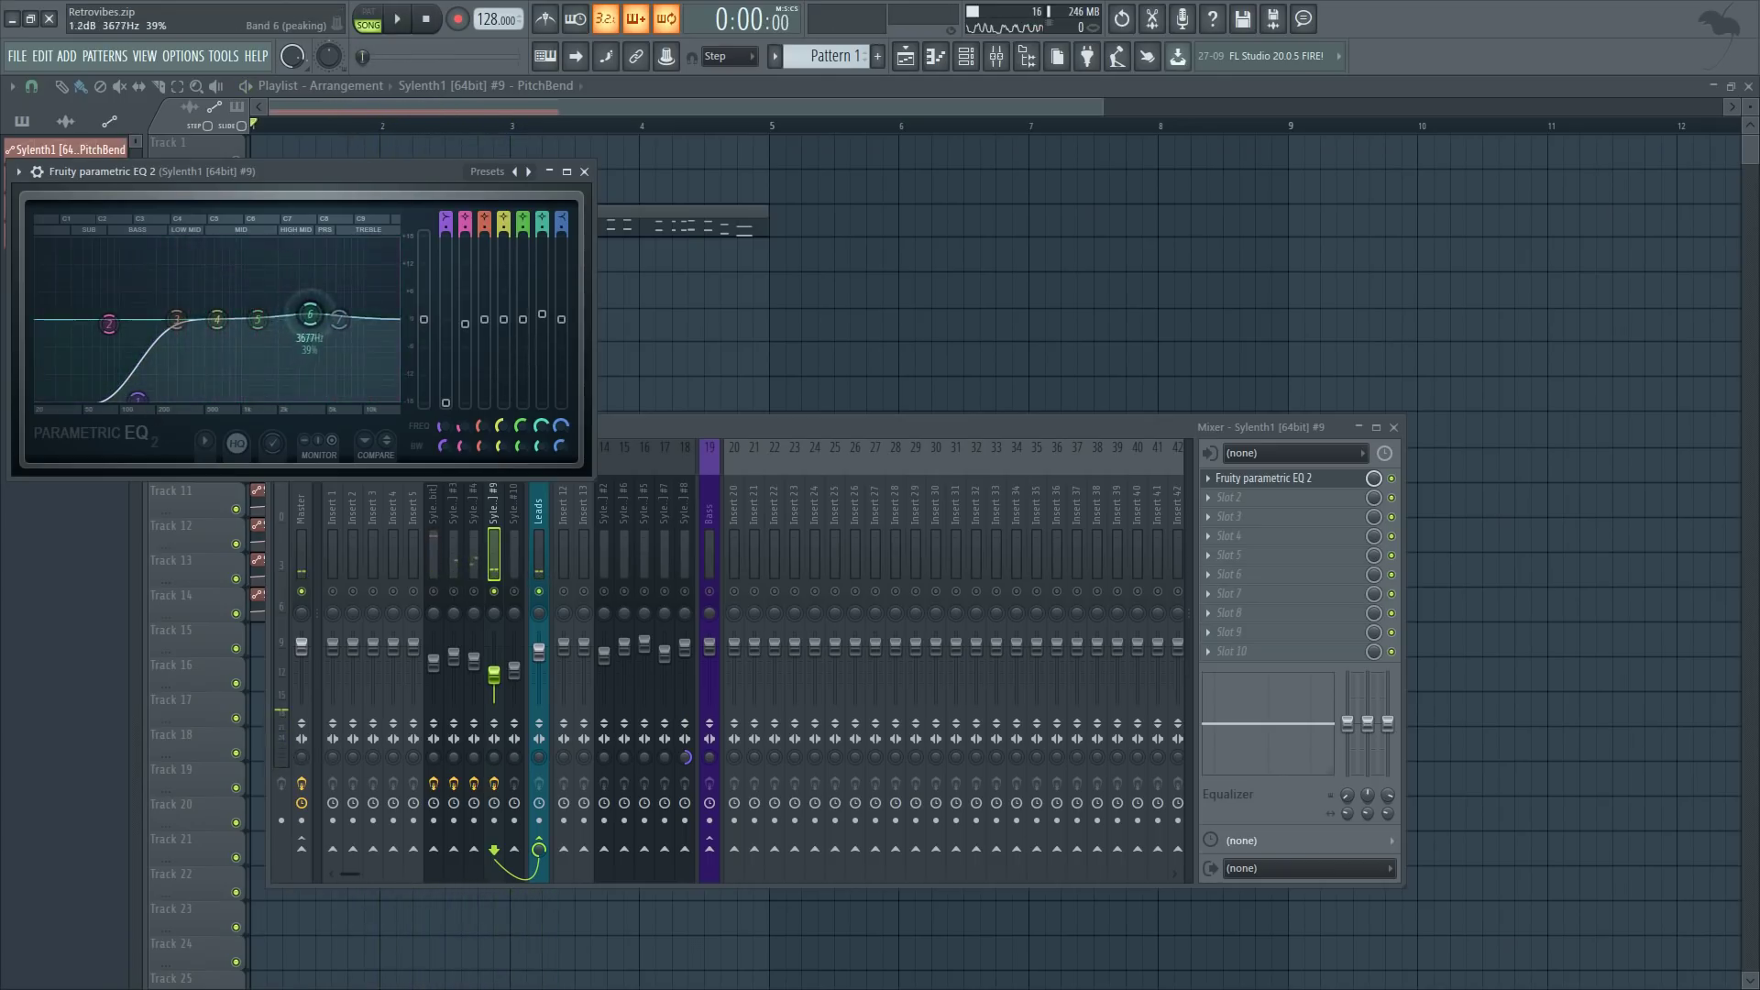
pyautogui.moveTo(318, 300); pyautogui.dragTo(333, 296)
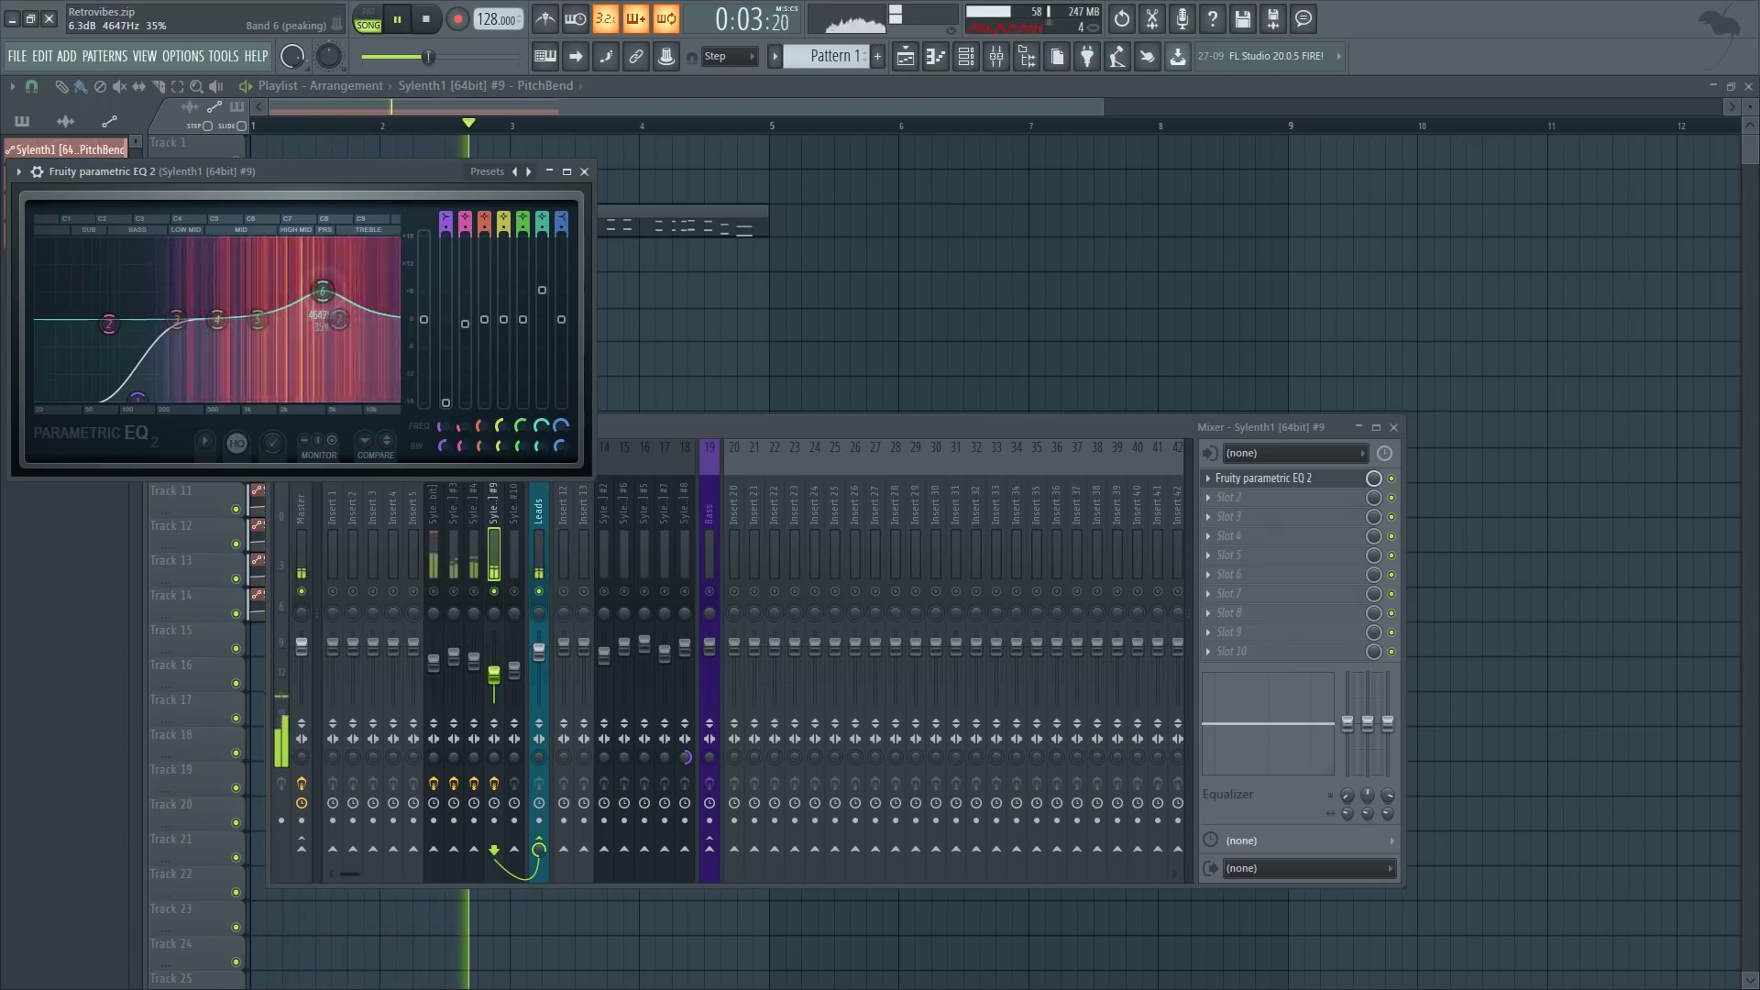
pyautogui.press('space')
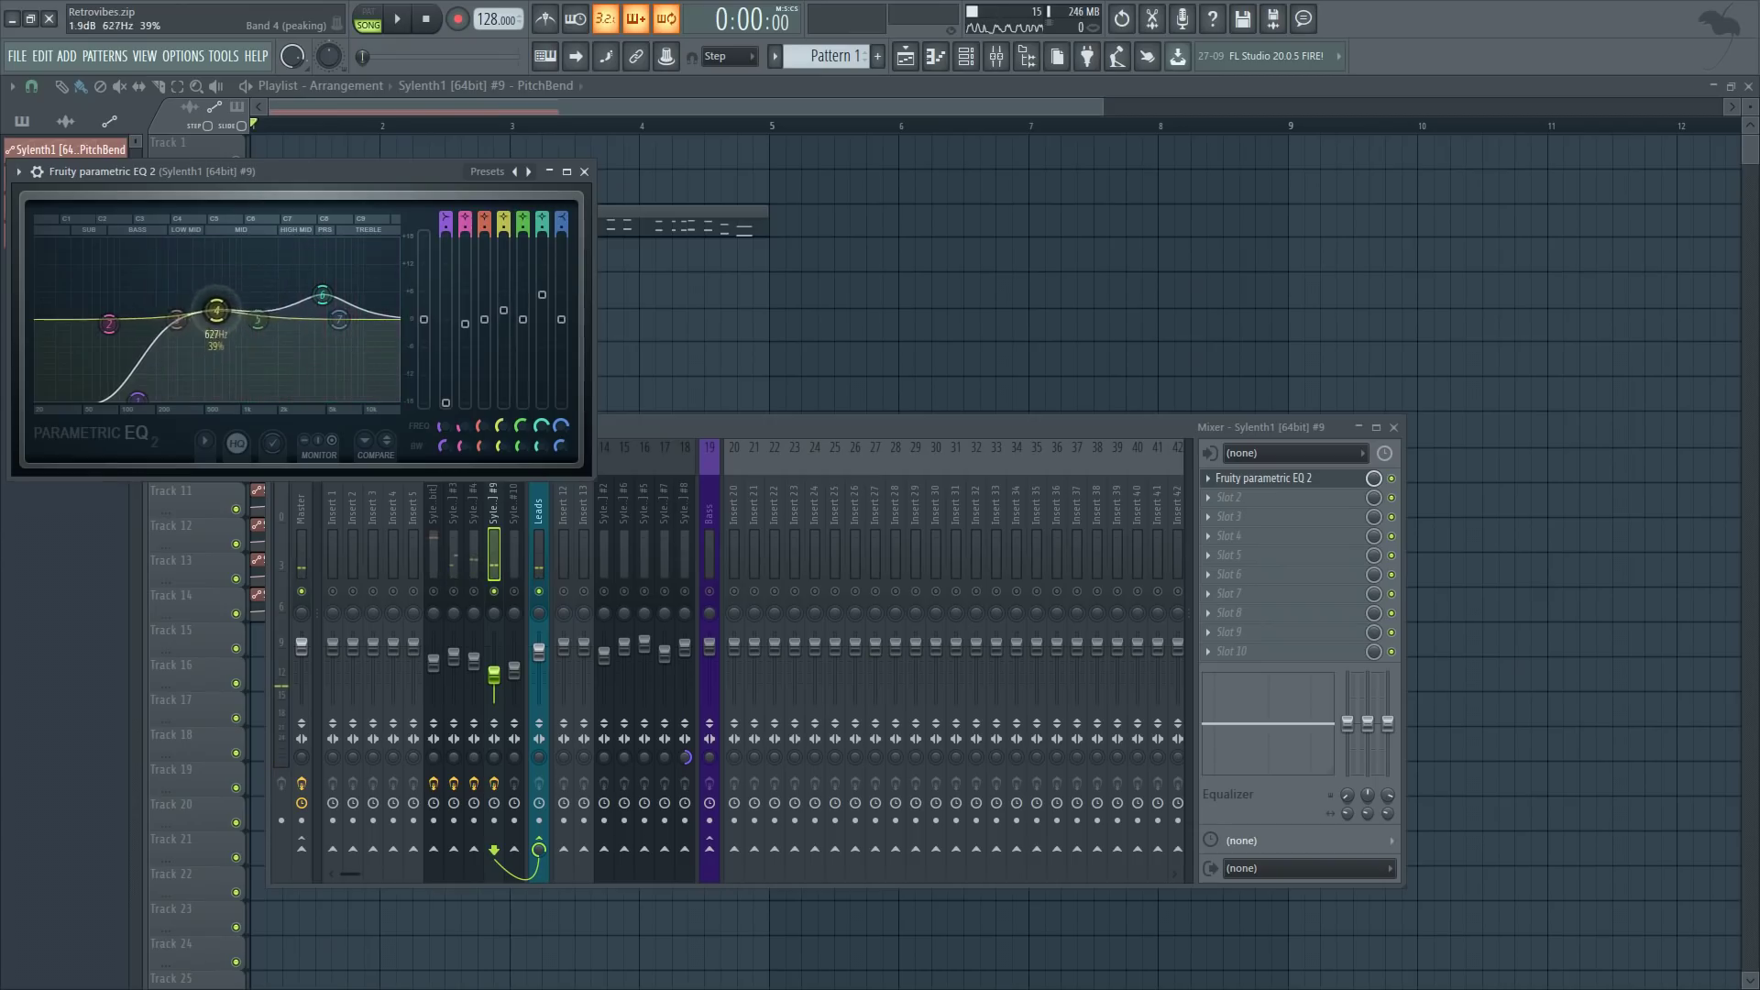
# - Boost the low mids of Sylenth1 #9 with EQ band 4 during playback and close the EQ
pyautogui.press('space')
pyautogui.moveTo(231, 305)
pyautogui.mouseDown()
pyautogui.moveTo(230, 274)
pyautogui.moveTo(231, 303)
pyautogui.mouseUp()
pyautogui.scroll(-2, 231, 305)
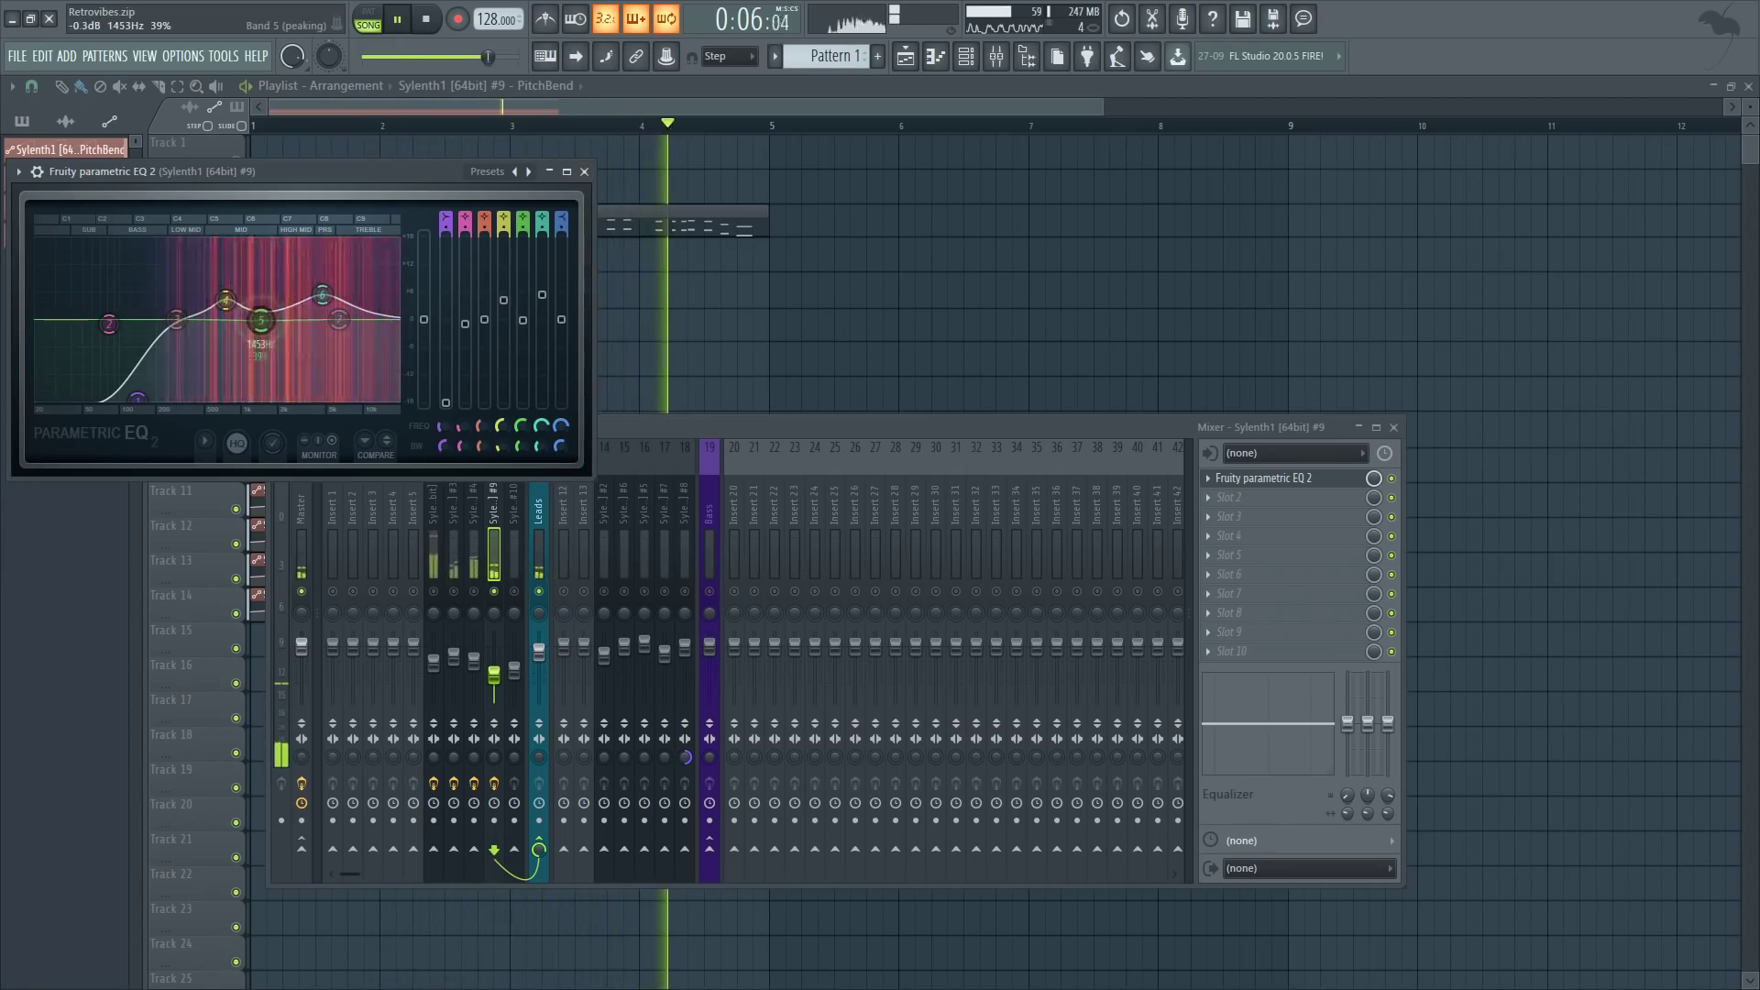
pyautogui.press('space')
pyautogui.click(584, 171)
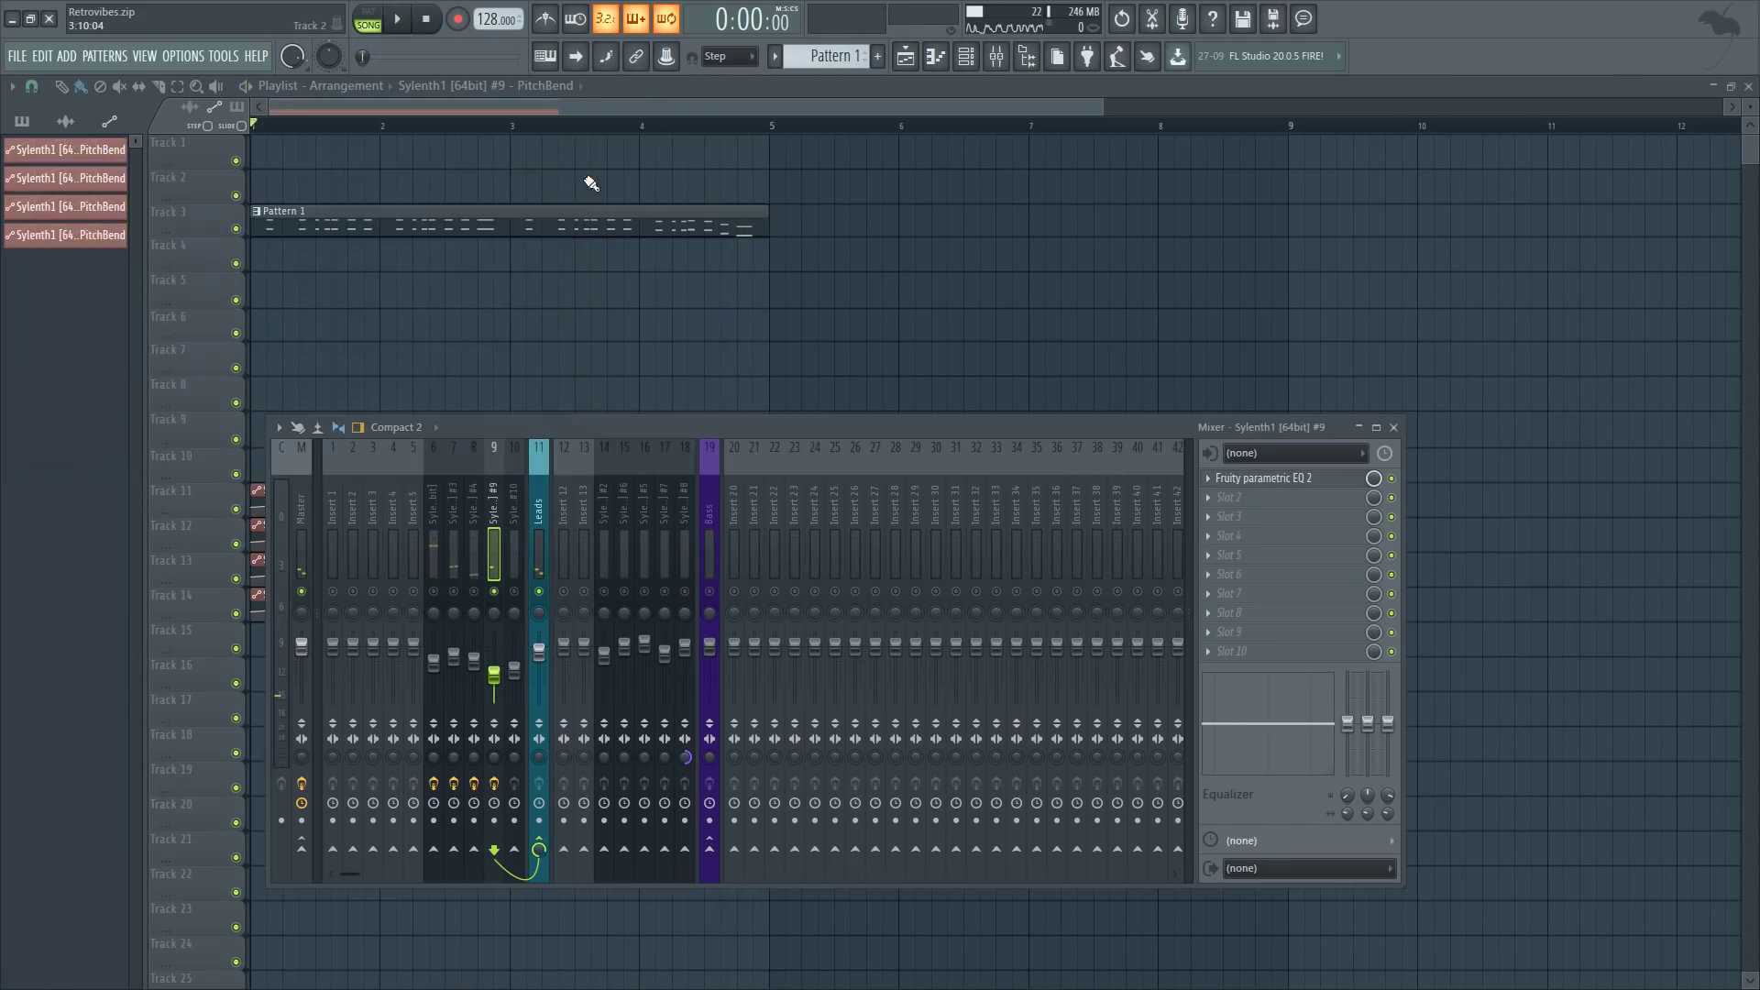
# - Add Sausage Fattener to the second effect slot of Sylenth1 #9 and raise Fatness and Color to just over 20 %
pyautogui.click(1233, 497)
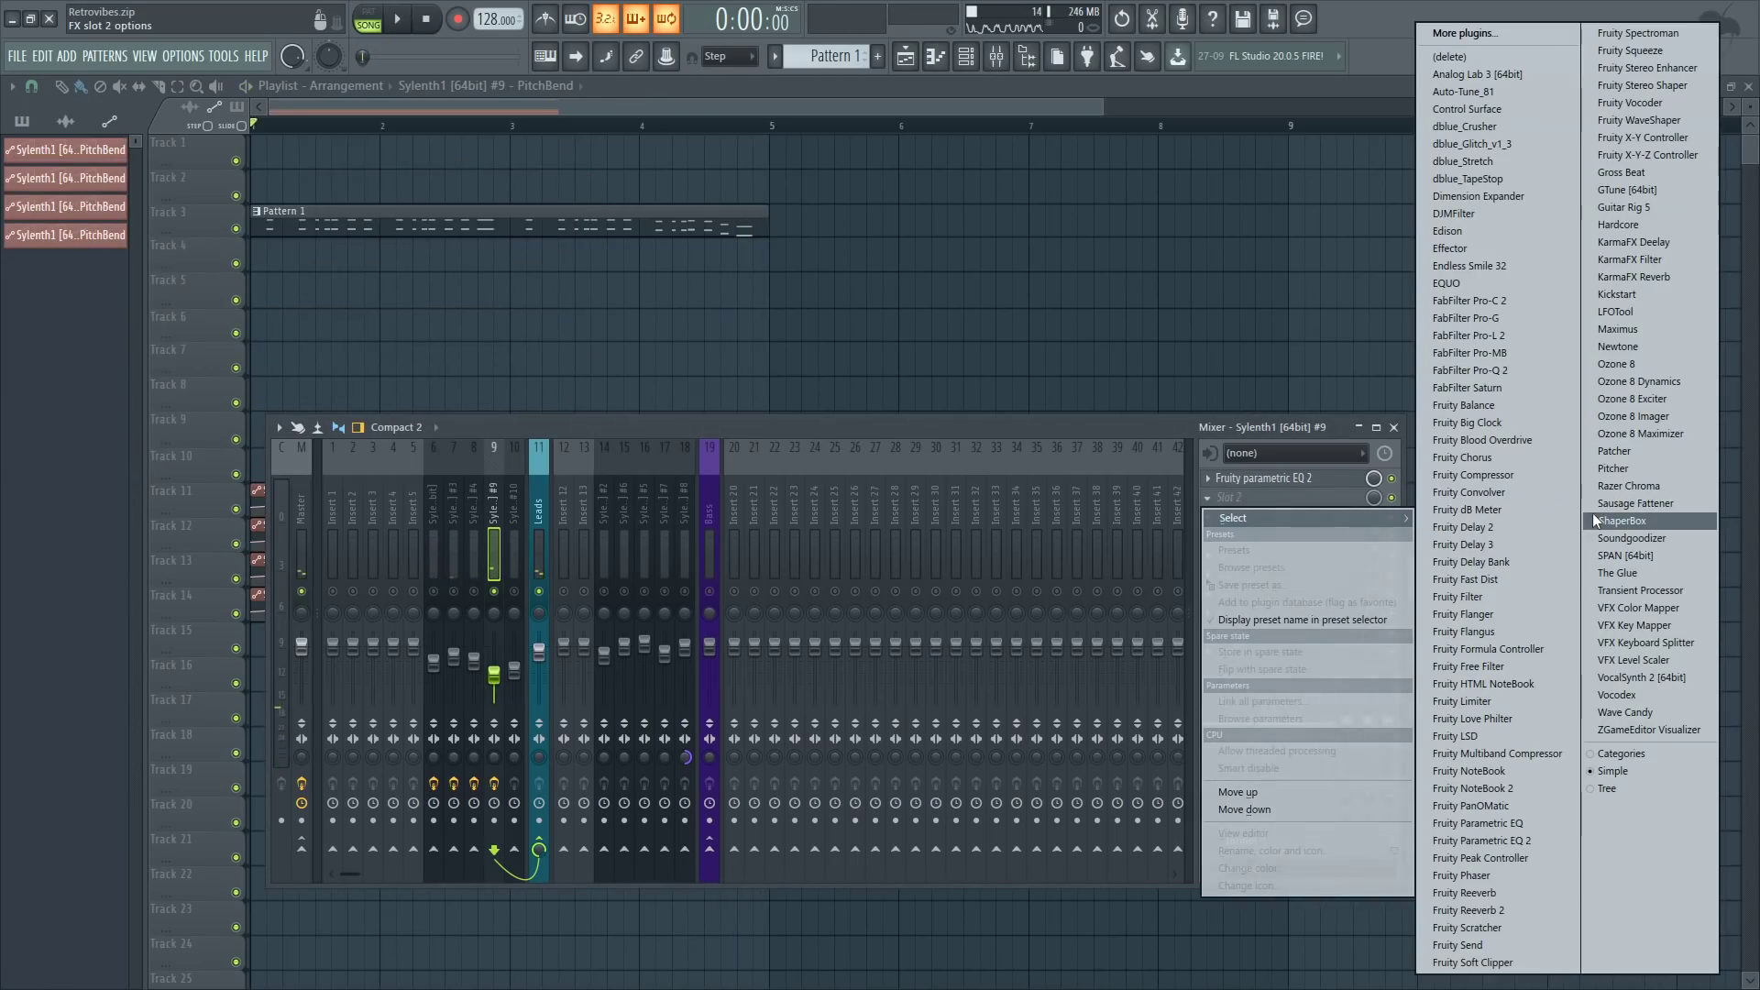
pyautogui.click(1654, 501)
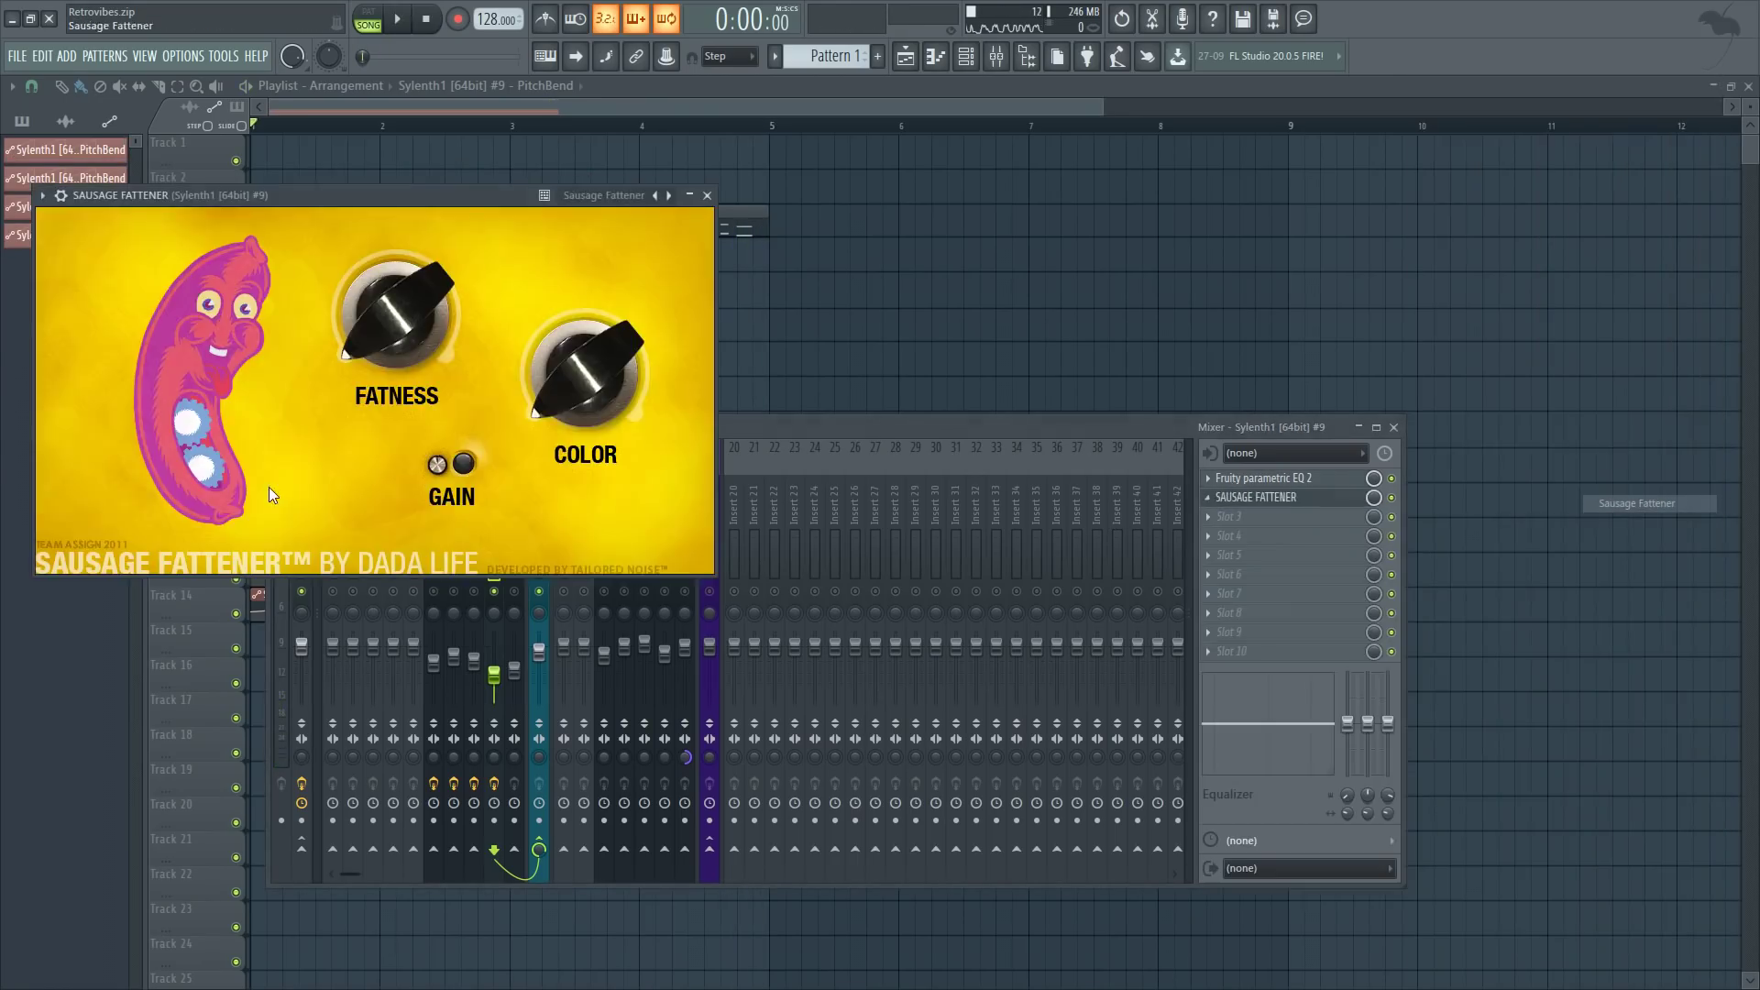
pyautogui.click(399, 17)
pyautogui.moveTo(393, 280); pyautogui.dragTo(392, 298)
pyautogui.moveTo(585, 371); pyautogui.dragTo(673, 235)
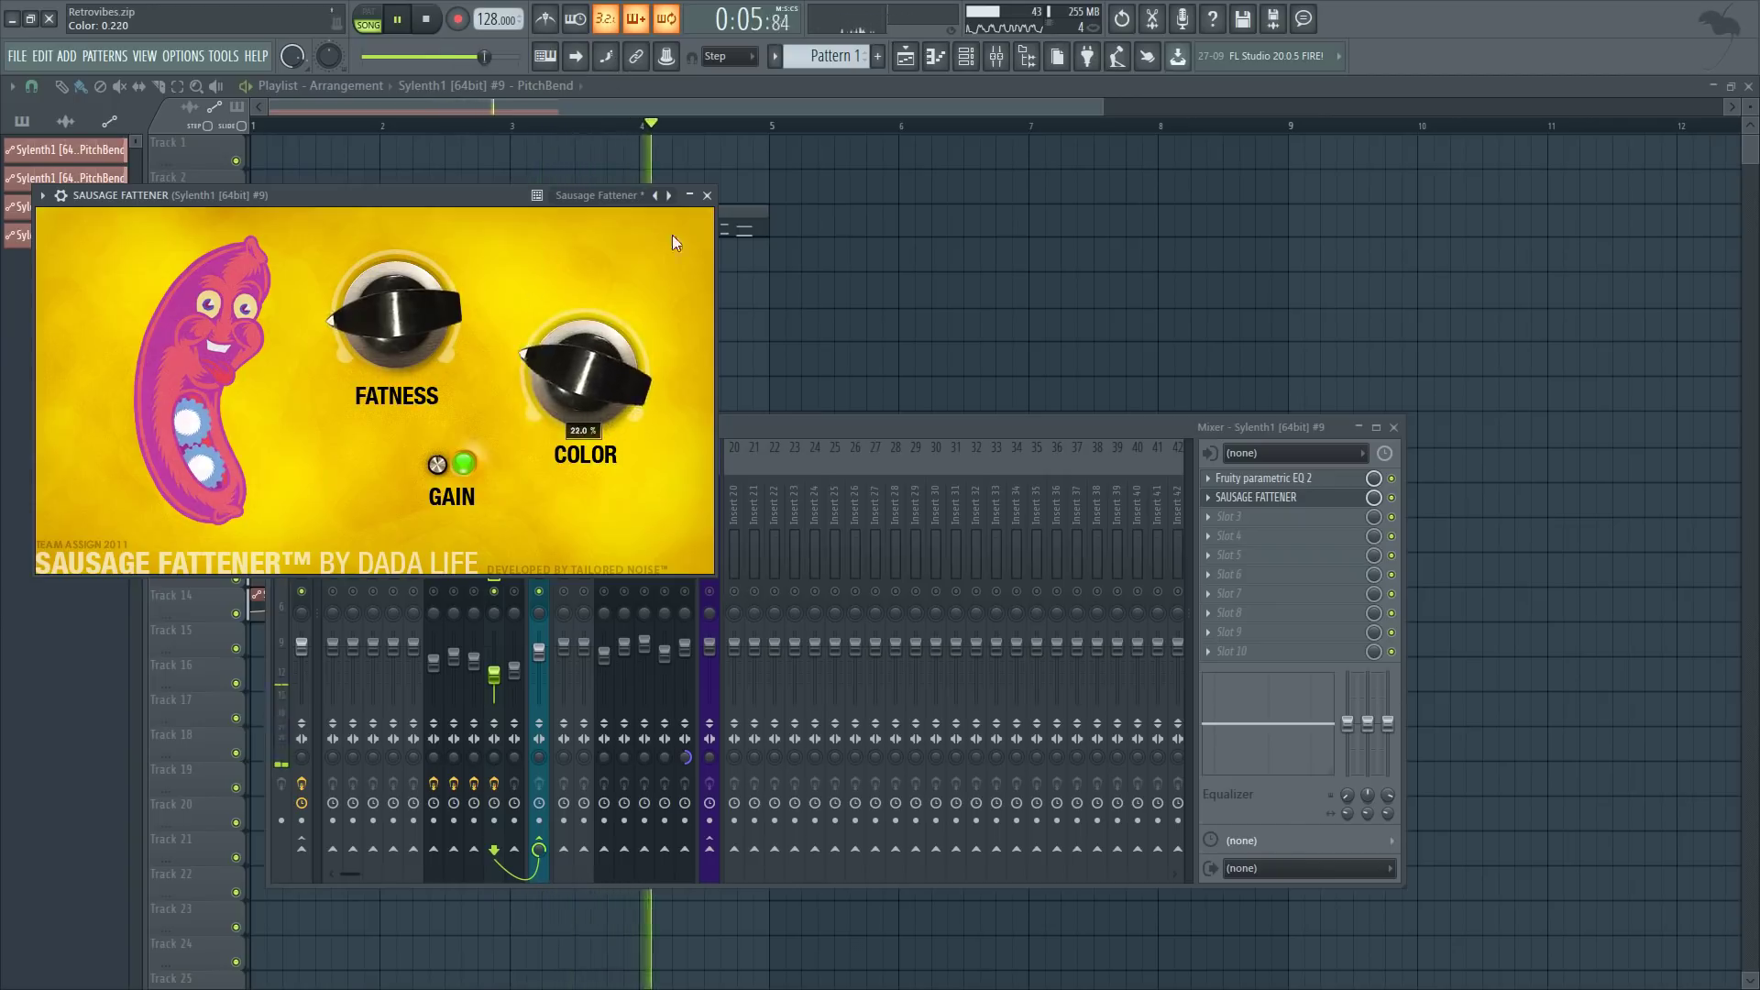
pyautogui.click(706, 195)
# - Load Effector into the third effect slot of Sylenth1 #9, turn off its bypass, and choose the Vox effect
pyautogui.click(1246, 516)
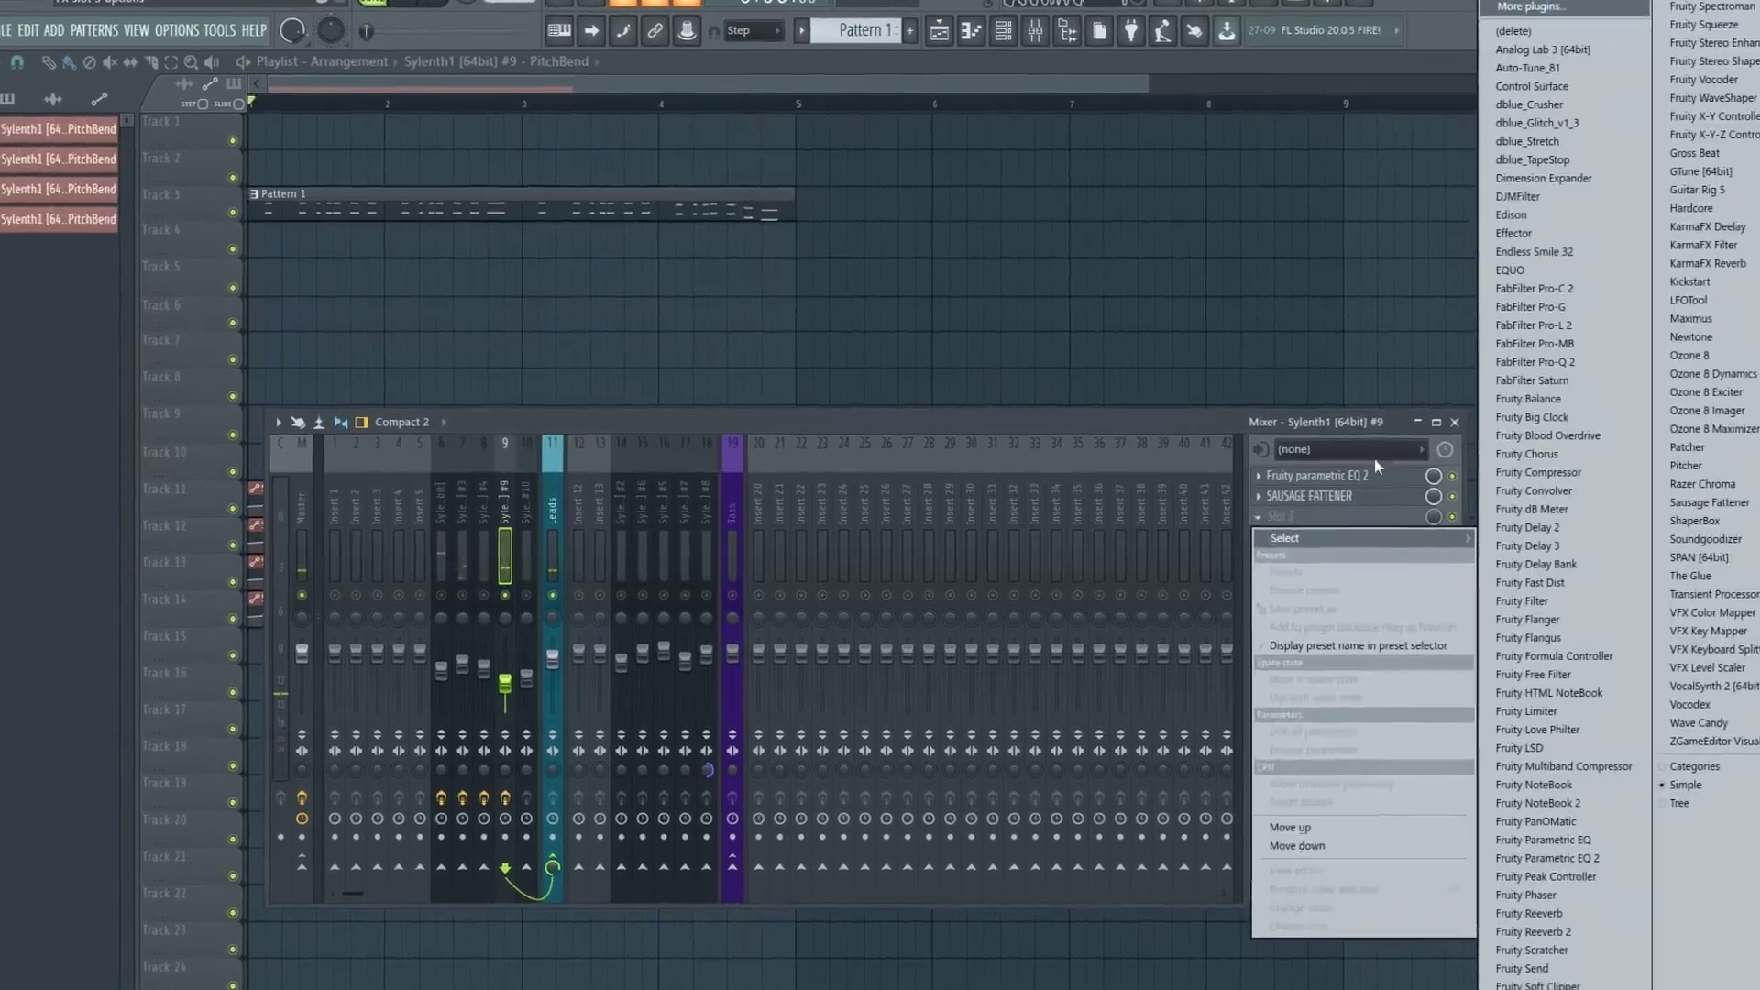
pyautogui.click(1526, 232)
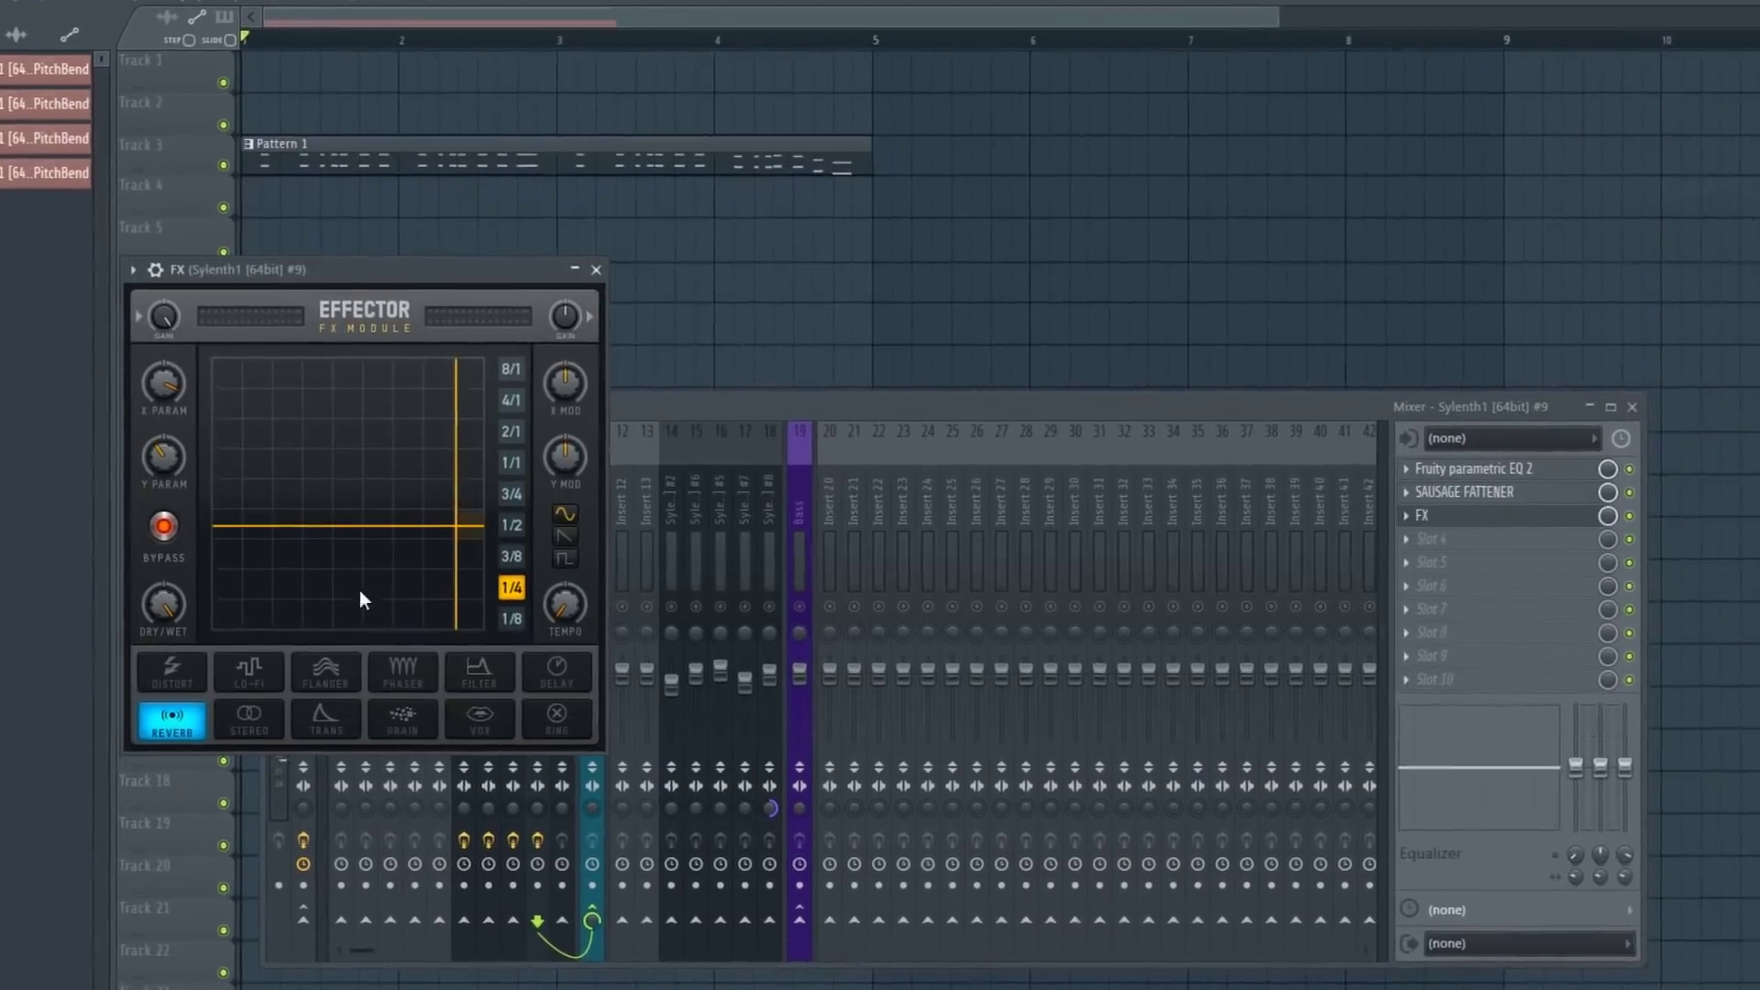
pyautogui.click(163, 525)
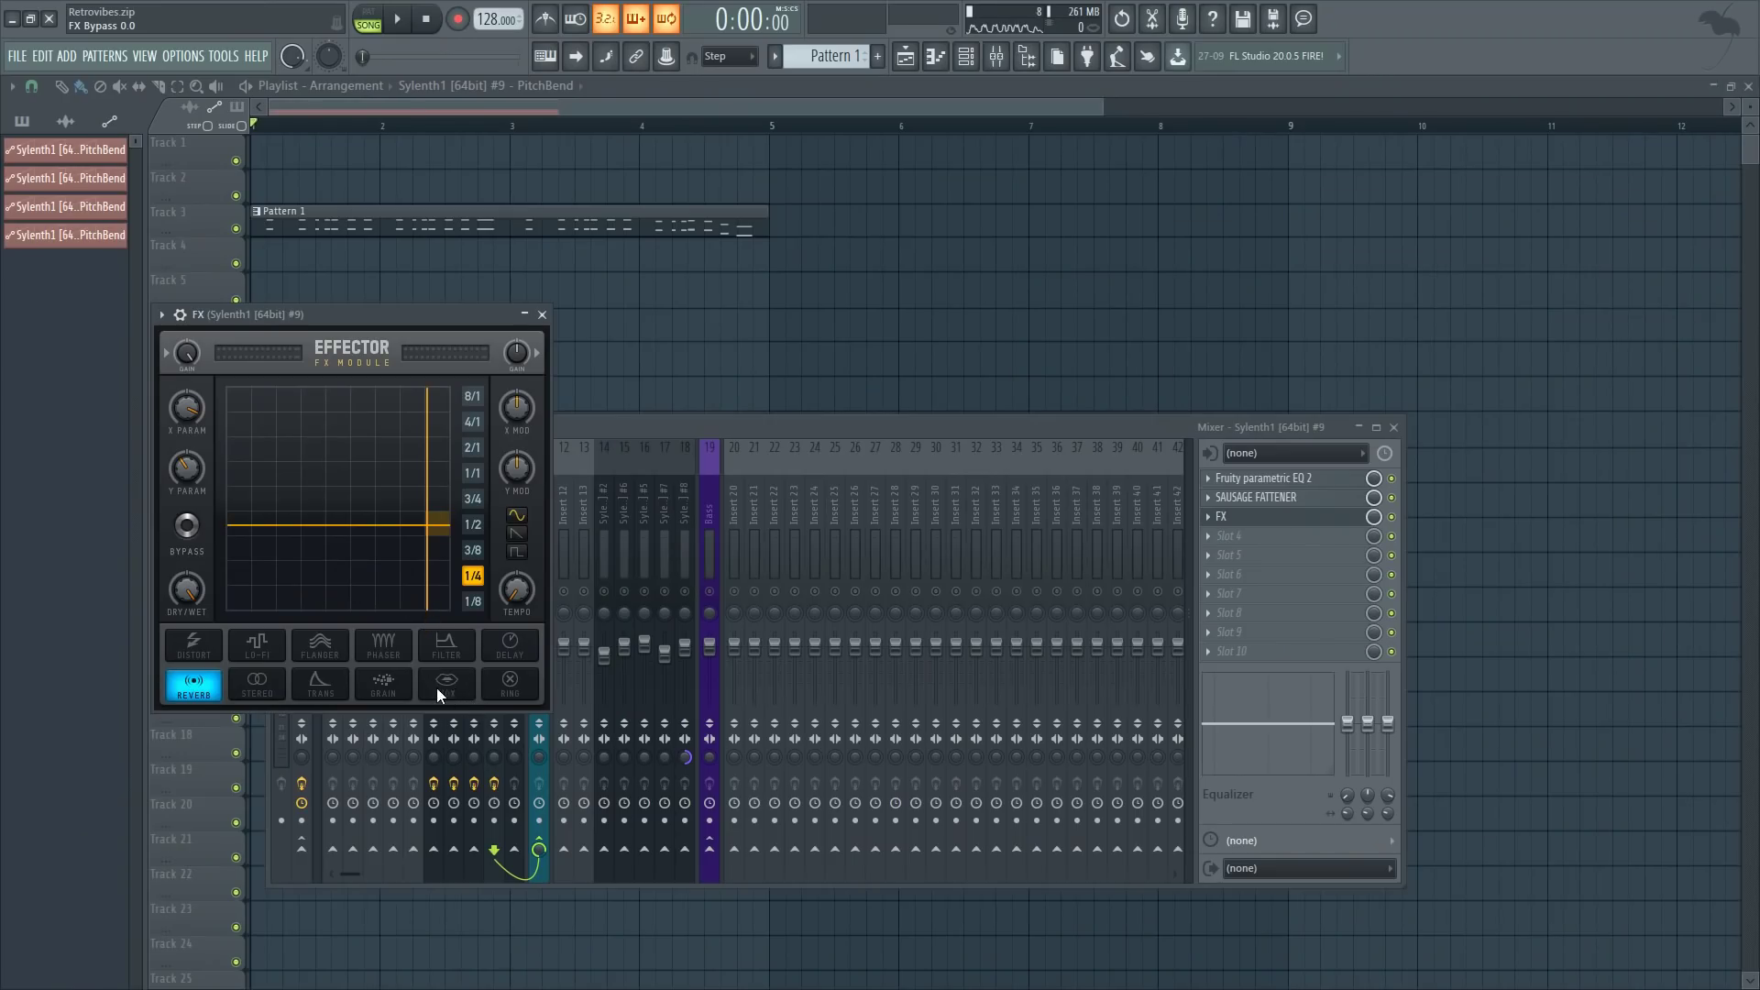
pyautogui.click(440, 687)
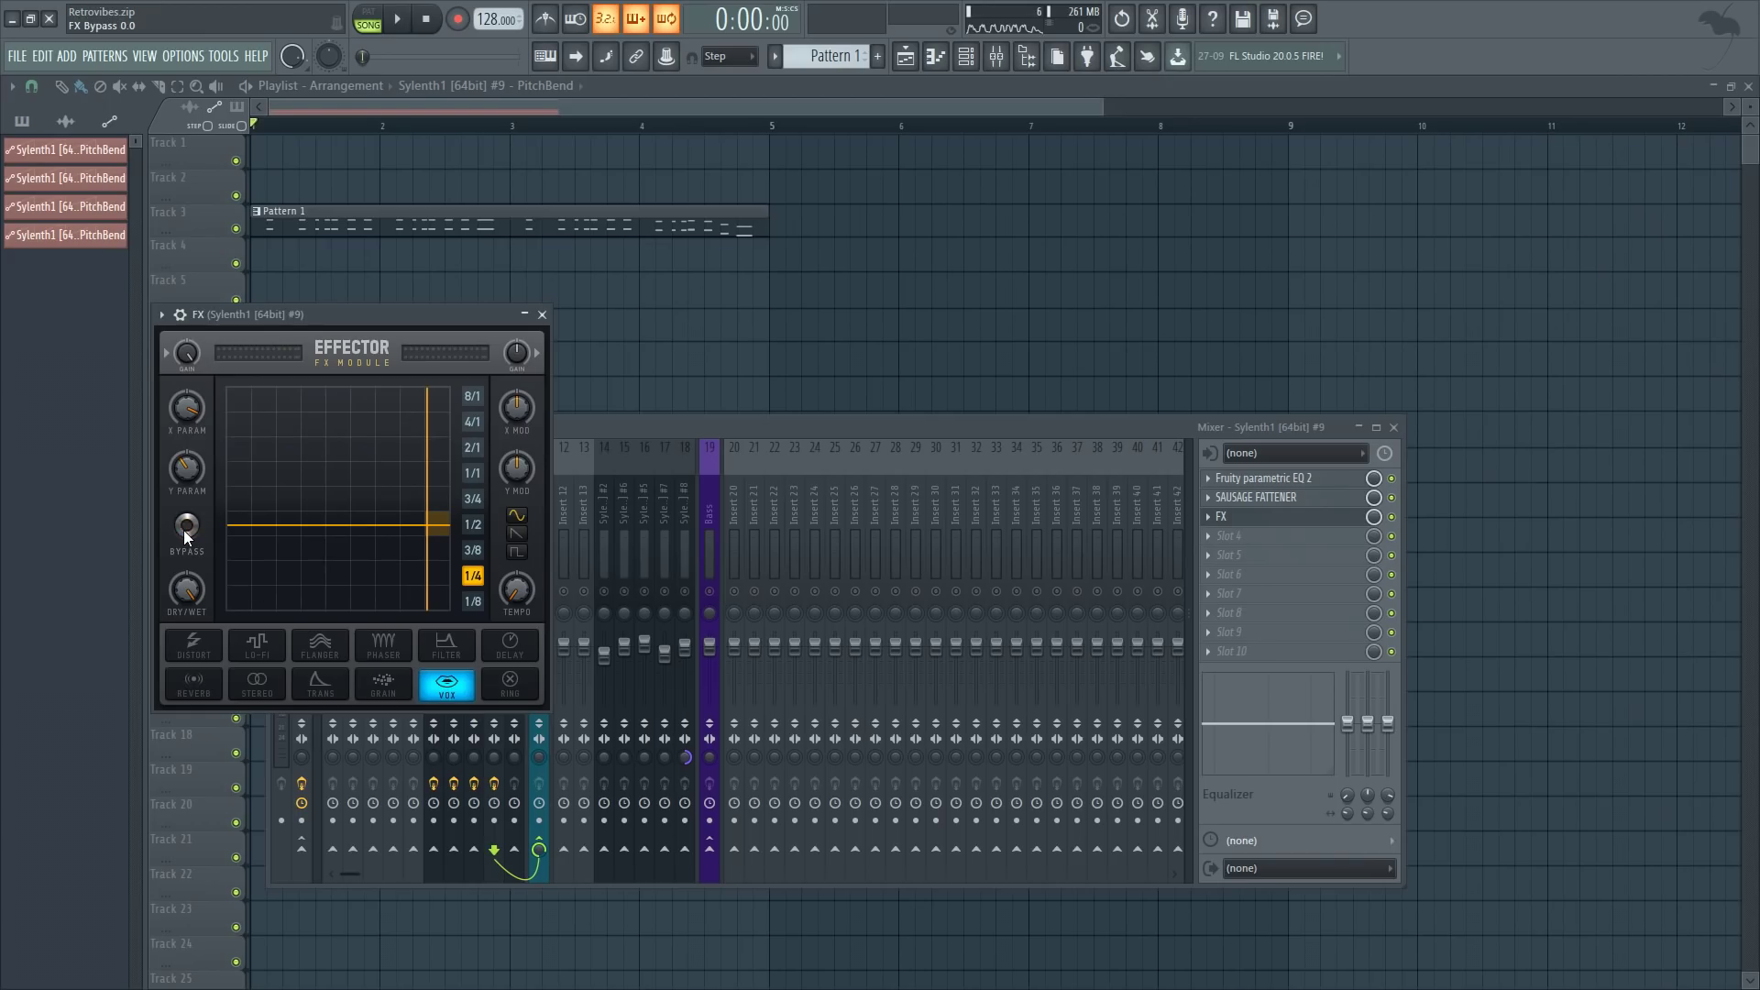
# - Set Effector's X and Y parameters low, with Y about 20, while listening, and adjust its dry/wet mix
pyautogui.moveTo(326, 548)
pyautogui.mouseDown()
pyautogui.moveTo(311, 530)
pyautogui.moveTo(335, 514)
pyautogui.mouseUp()
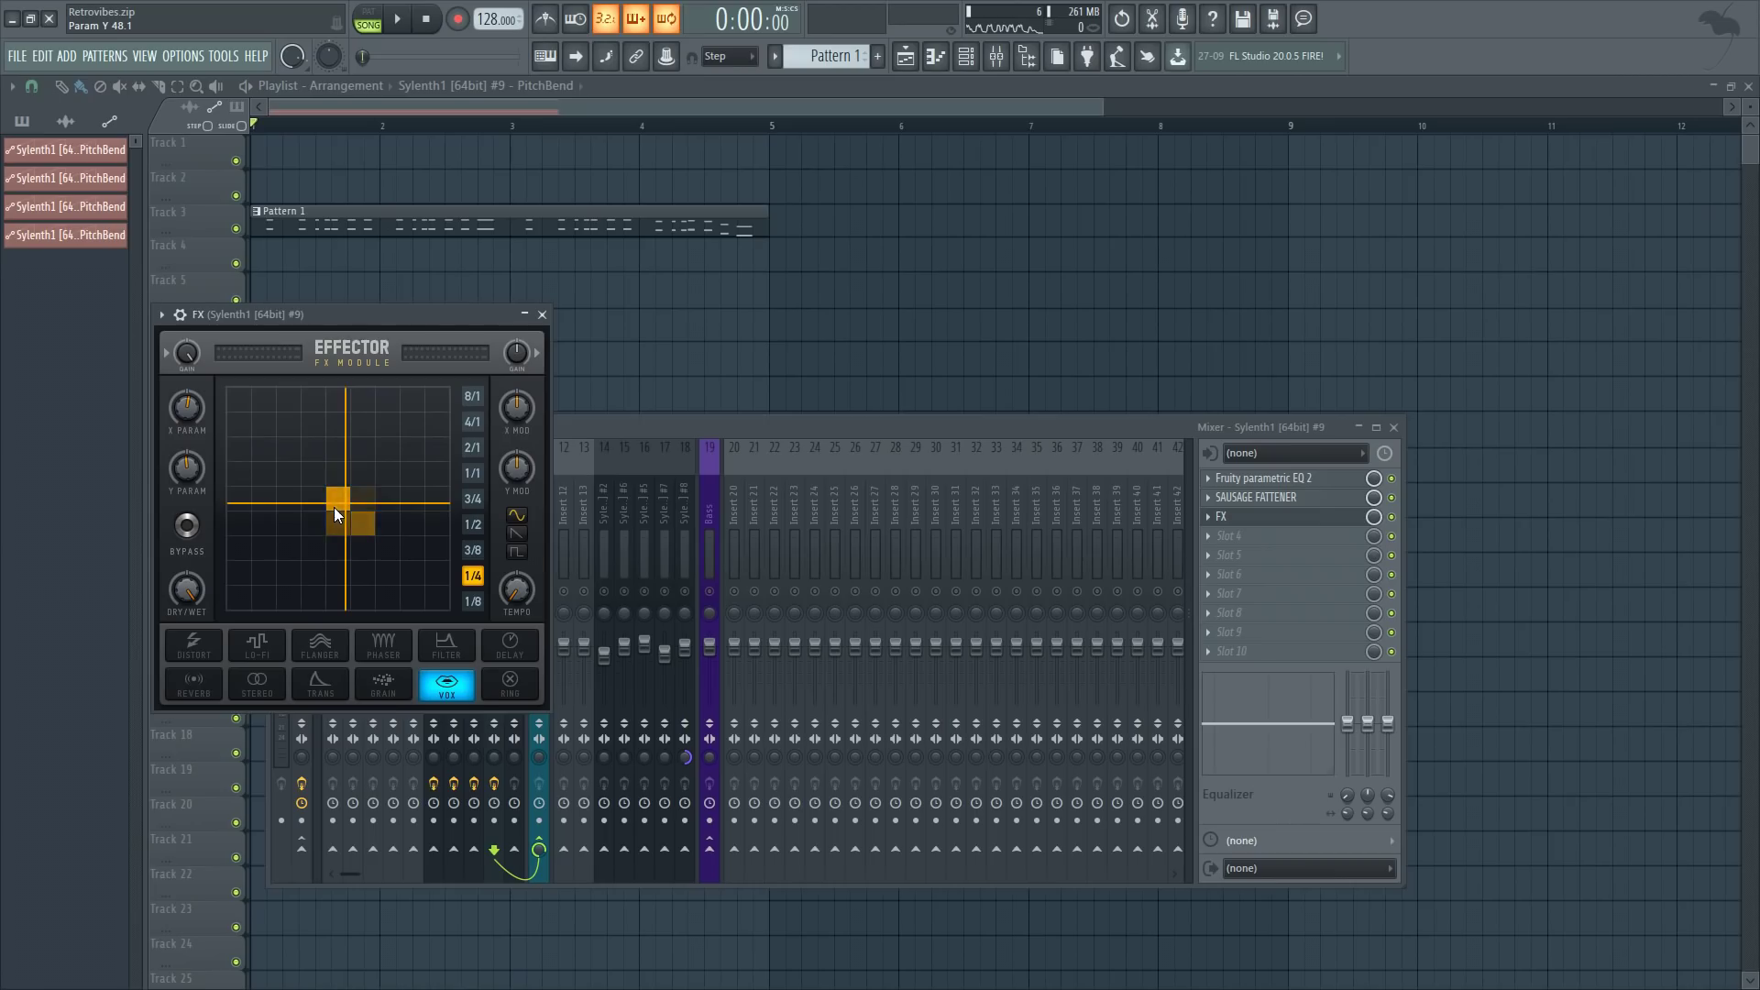
pyautogui.press('space')
pyautogui.moveTo(327, 504); pyautogui.dragTo(261, 575)
pyautogui.press('space')
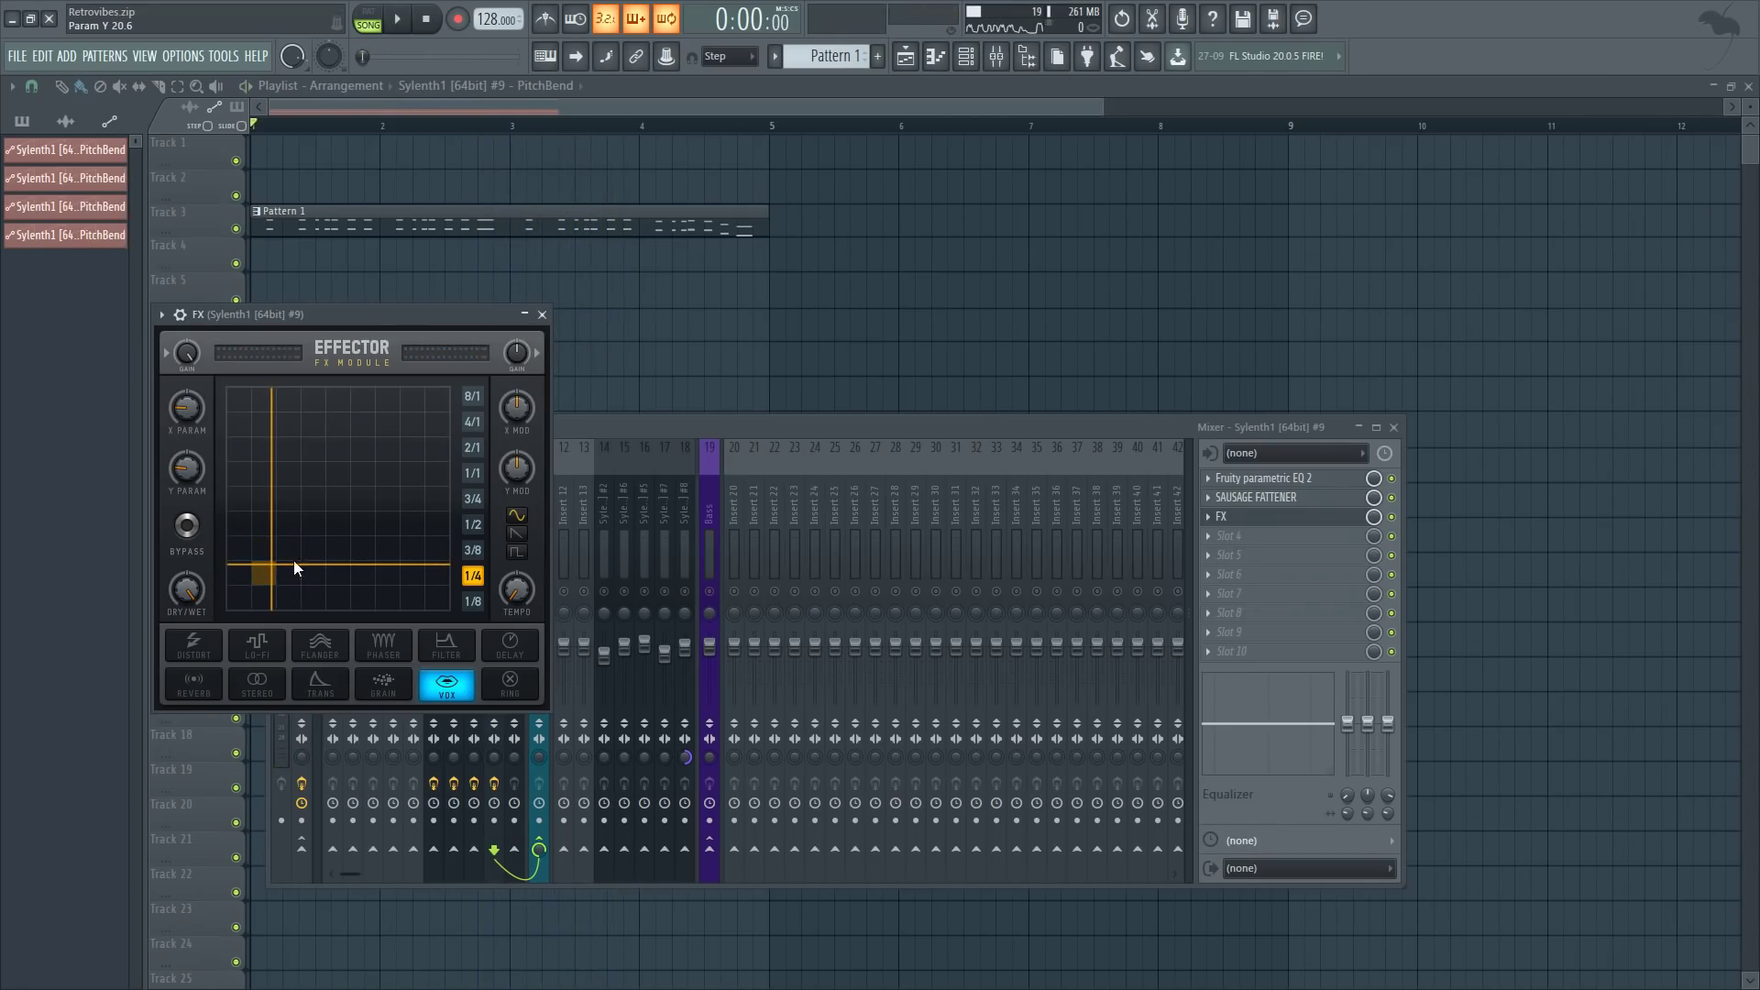
pyautogui.click(196, 592)
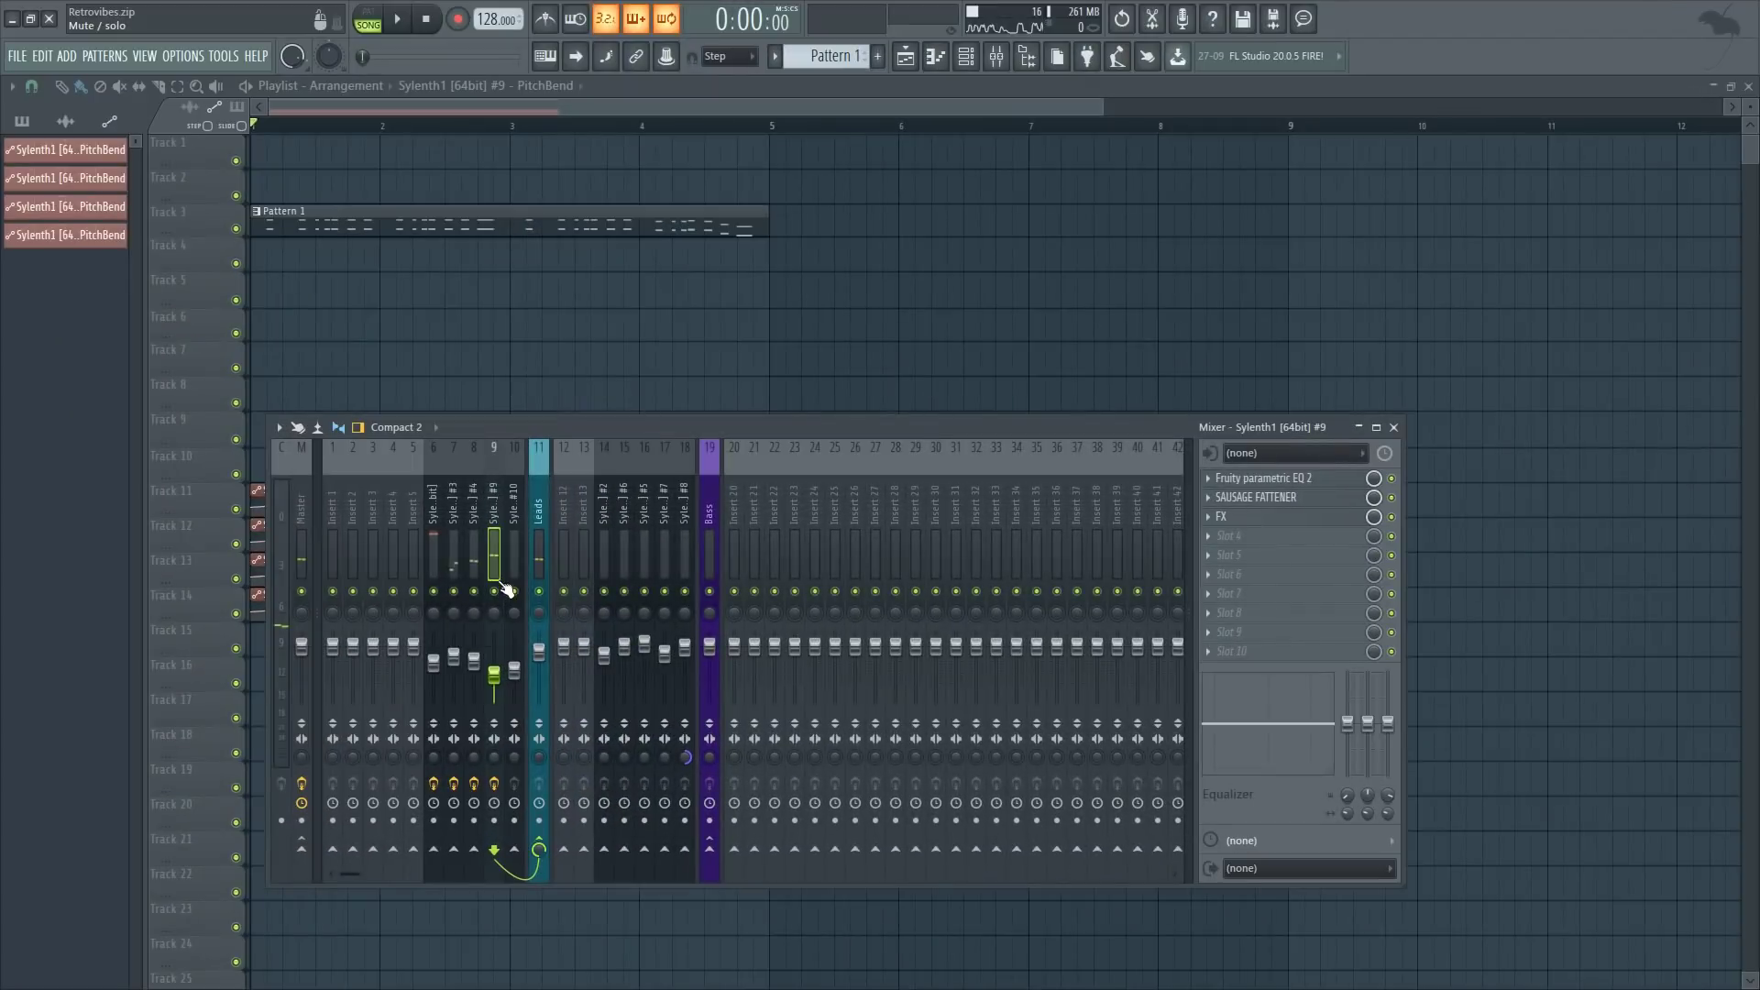
# - Play back all the lead layers together, and load Fruity Reeverb 2 into the first effect slot of the Leads track
pyautogui.press('space')
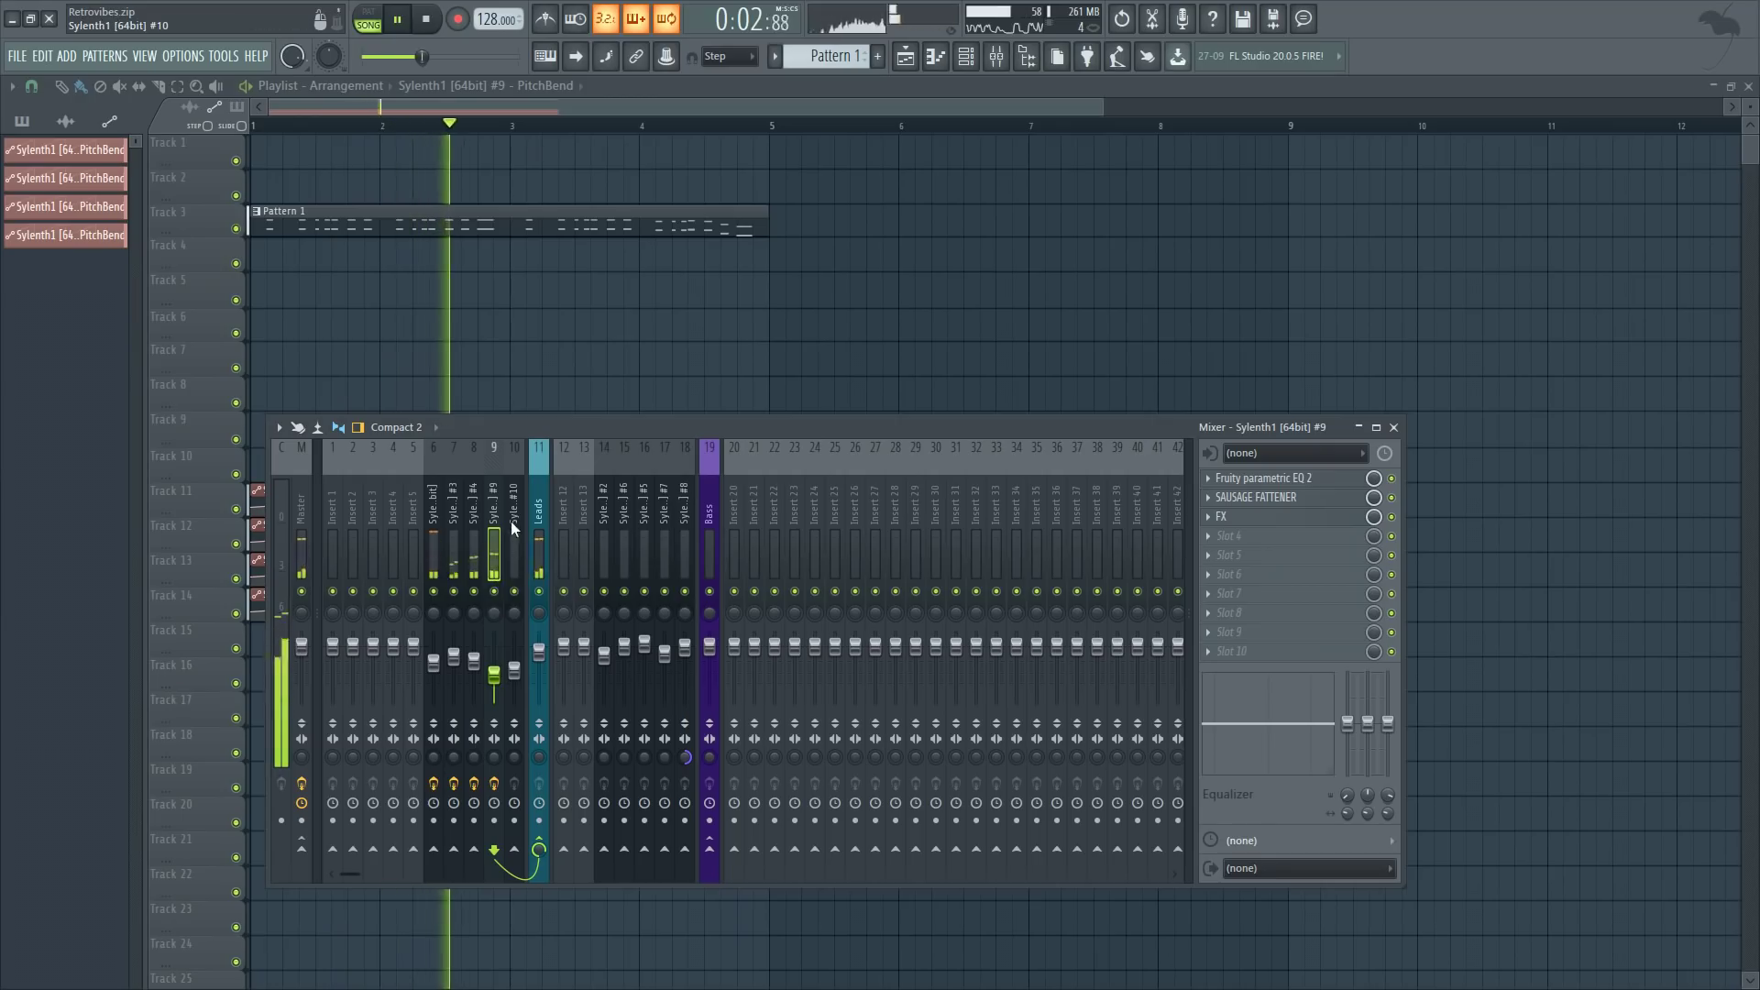
pyautogui.press('space')
pyautogui.click(474, 661)
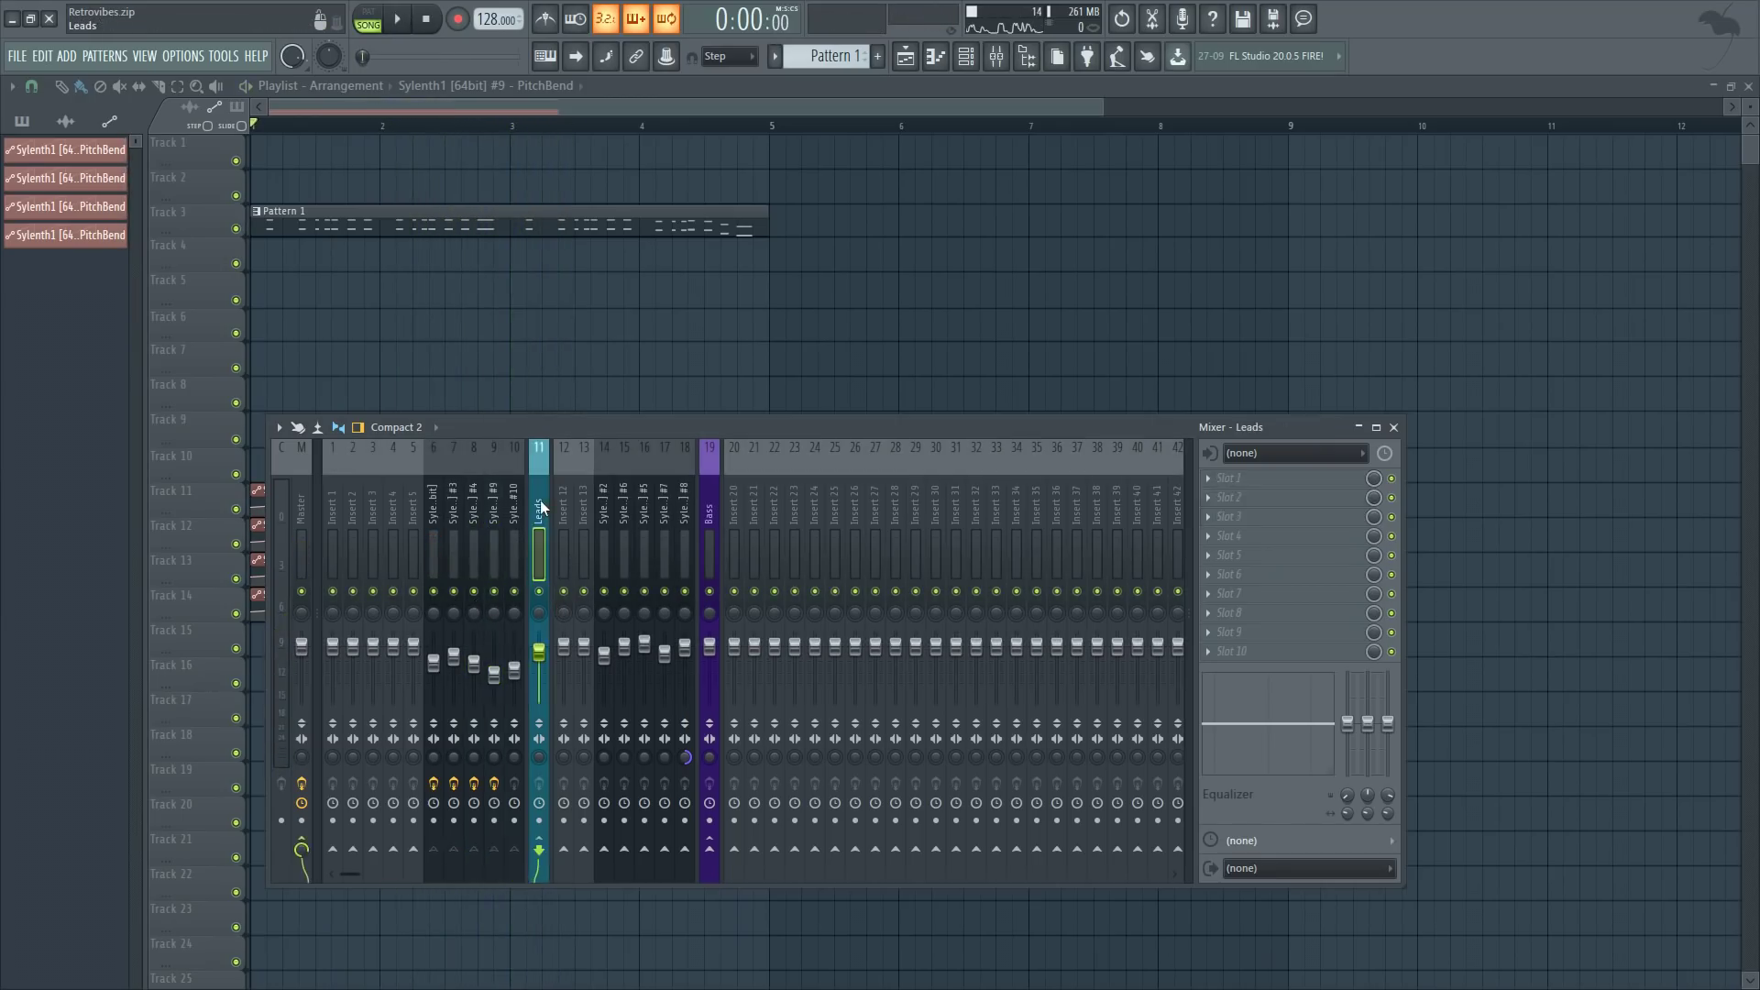
pyautogui.click(1252, 478)
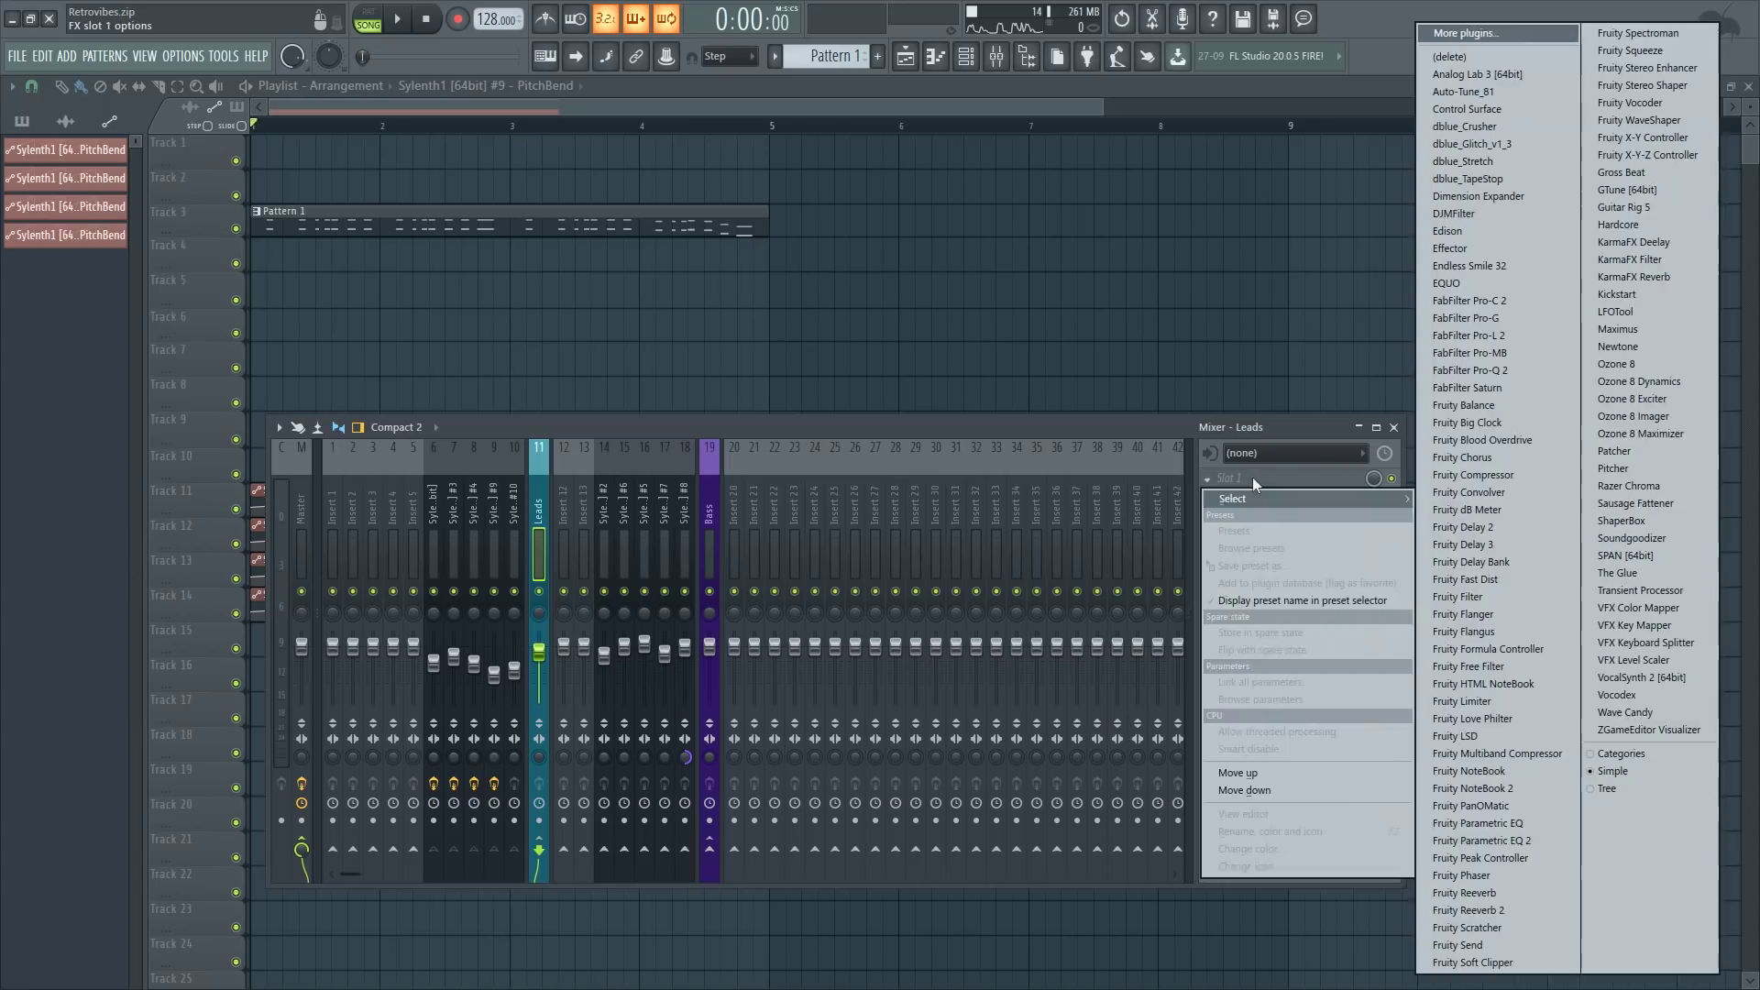
pyautogui.click(1467, 912)
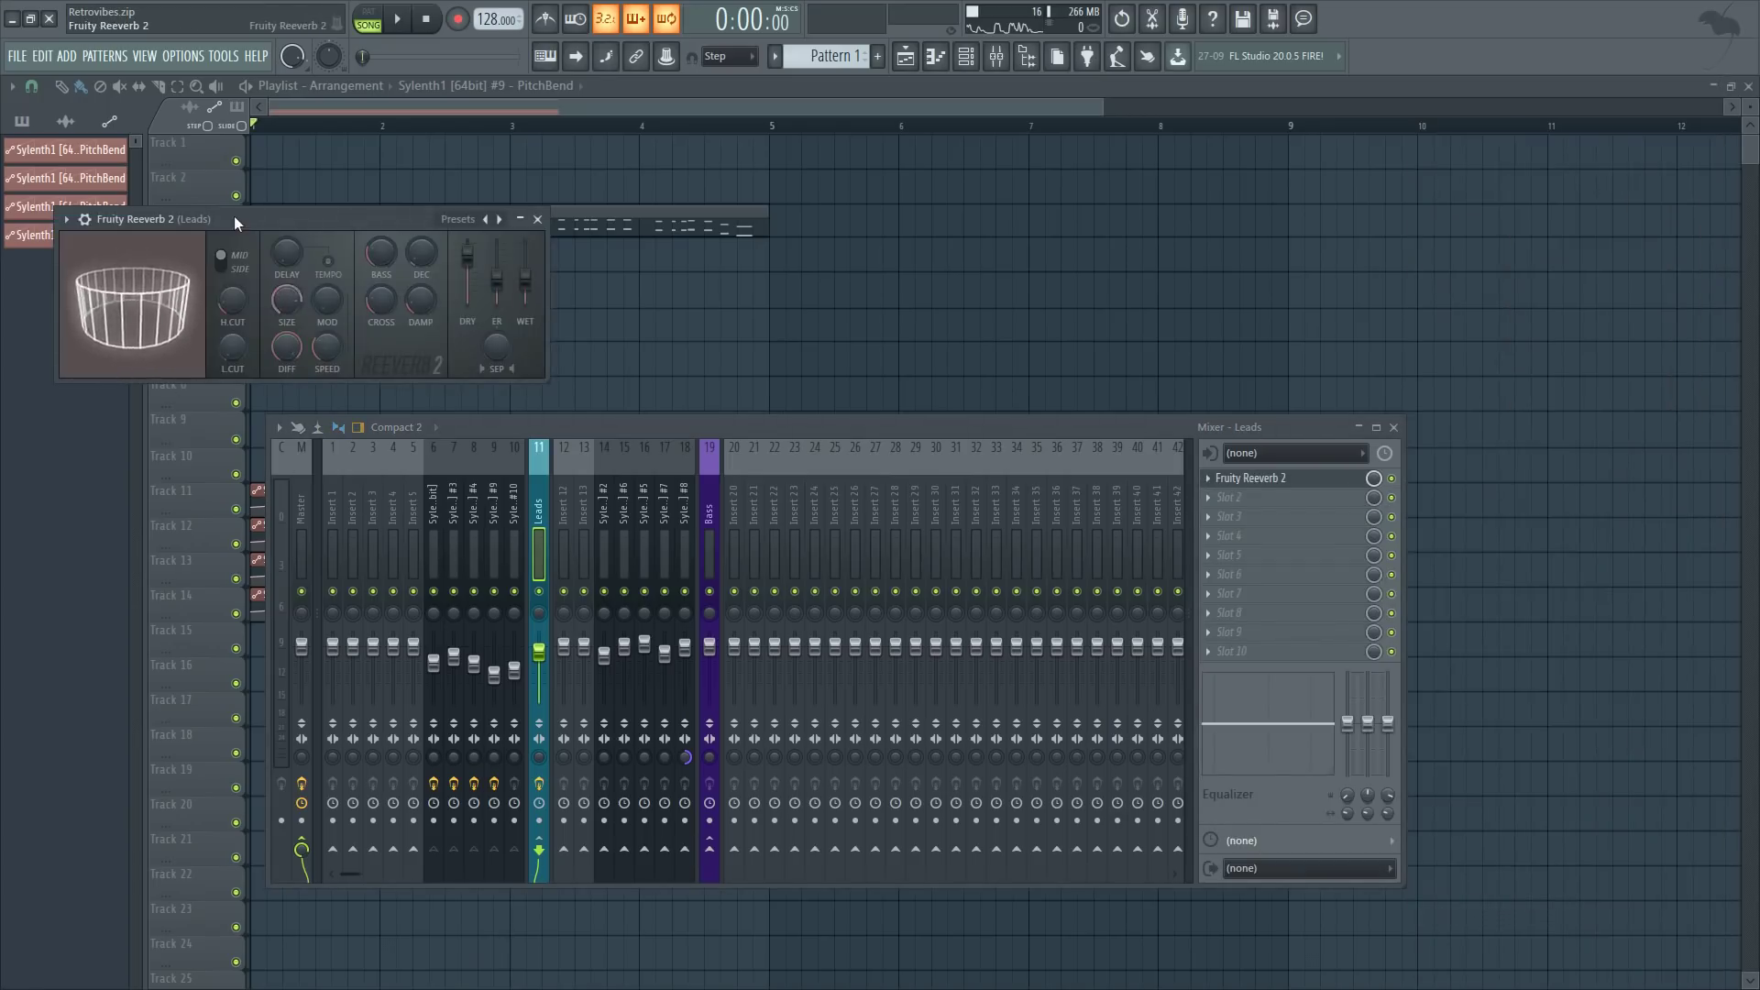
# - Adjust the low cut, early reflection level and wet level of the Leads reverb during playback and close it
pyautogui.moveTo(234, 220); pyautogui.dragTo(417, 298)
pyautogui.press('space')
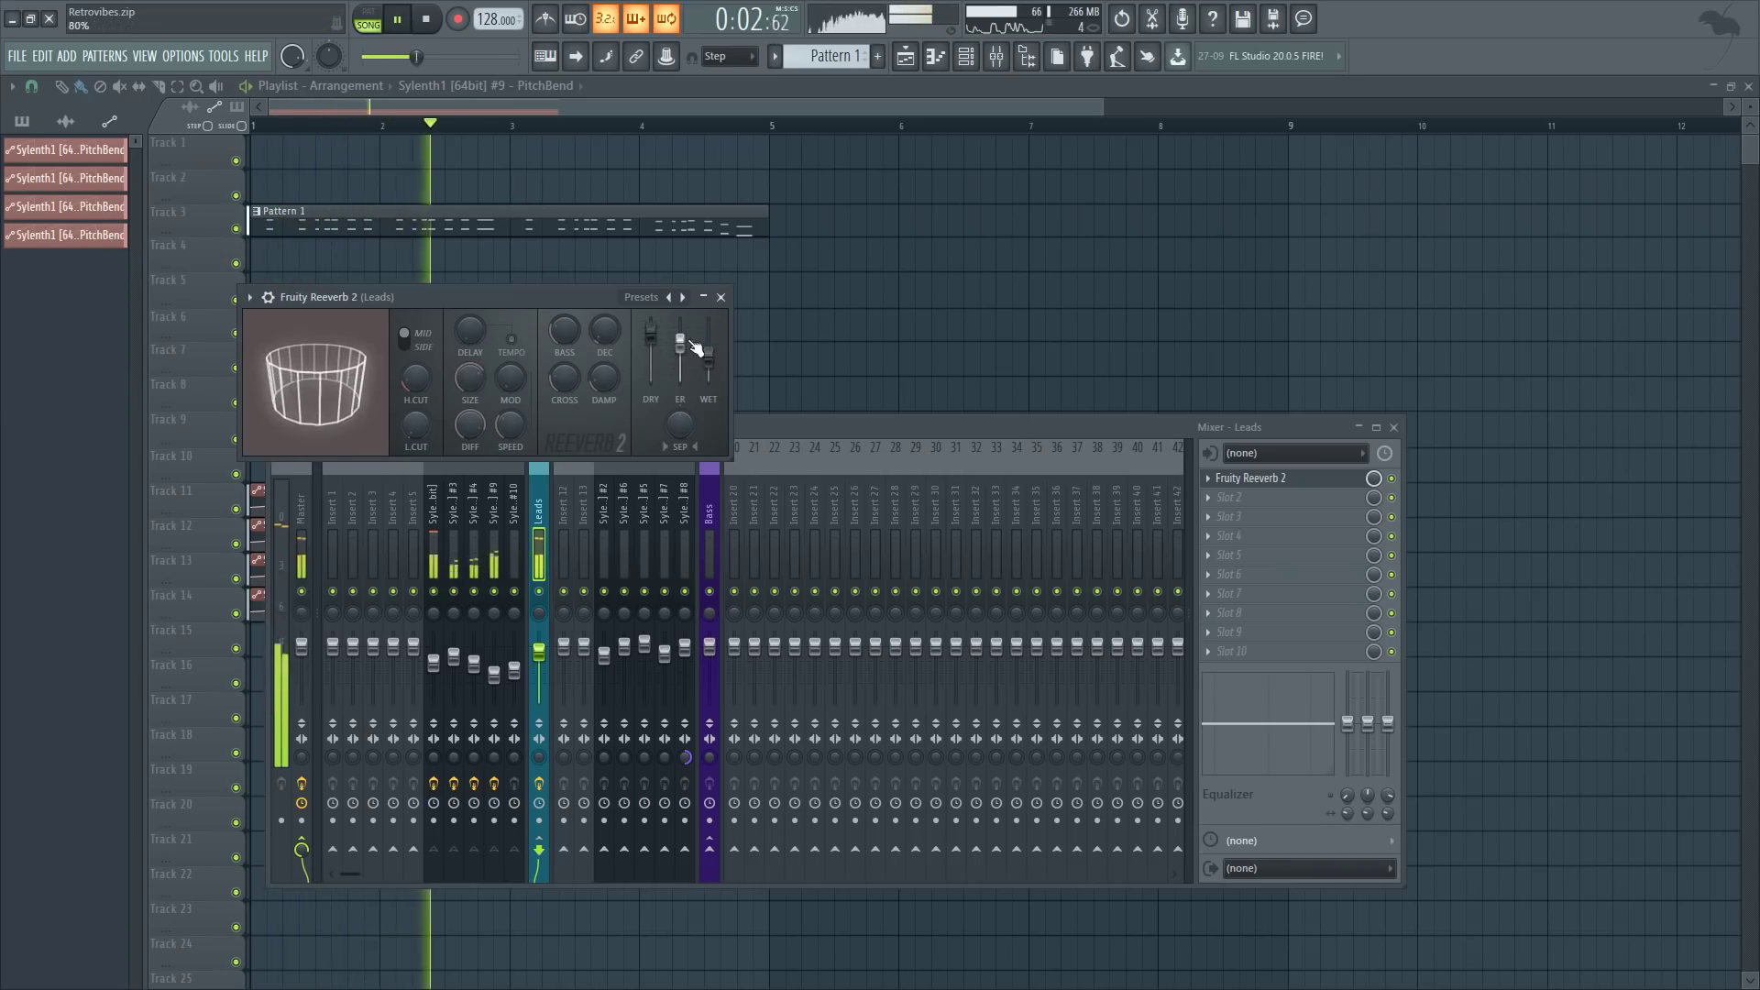
pyautogui.moveTo(412, 421)
pyautogui.mouseDown()
pyautogui.moveTo(412, 394)
pyautogui.moveTo(410, 431)
pyautogui.moveTo(428, 401)
pyautogui.moveTo(405, 422)
pyautogui.moveTo(405, 394)
pyautogui.moveTo(405, 432)
pyautogui.mouseUp()
pyautogui.press('space')
pyautogui.press('space')
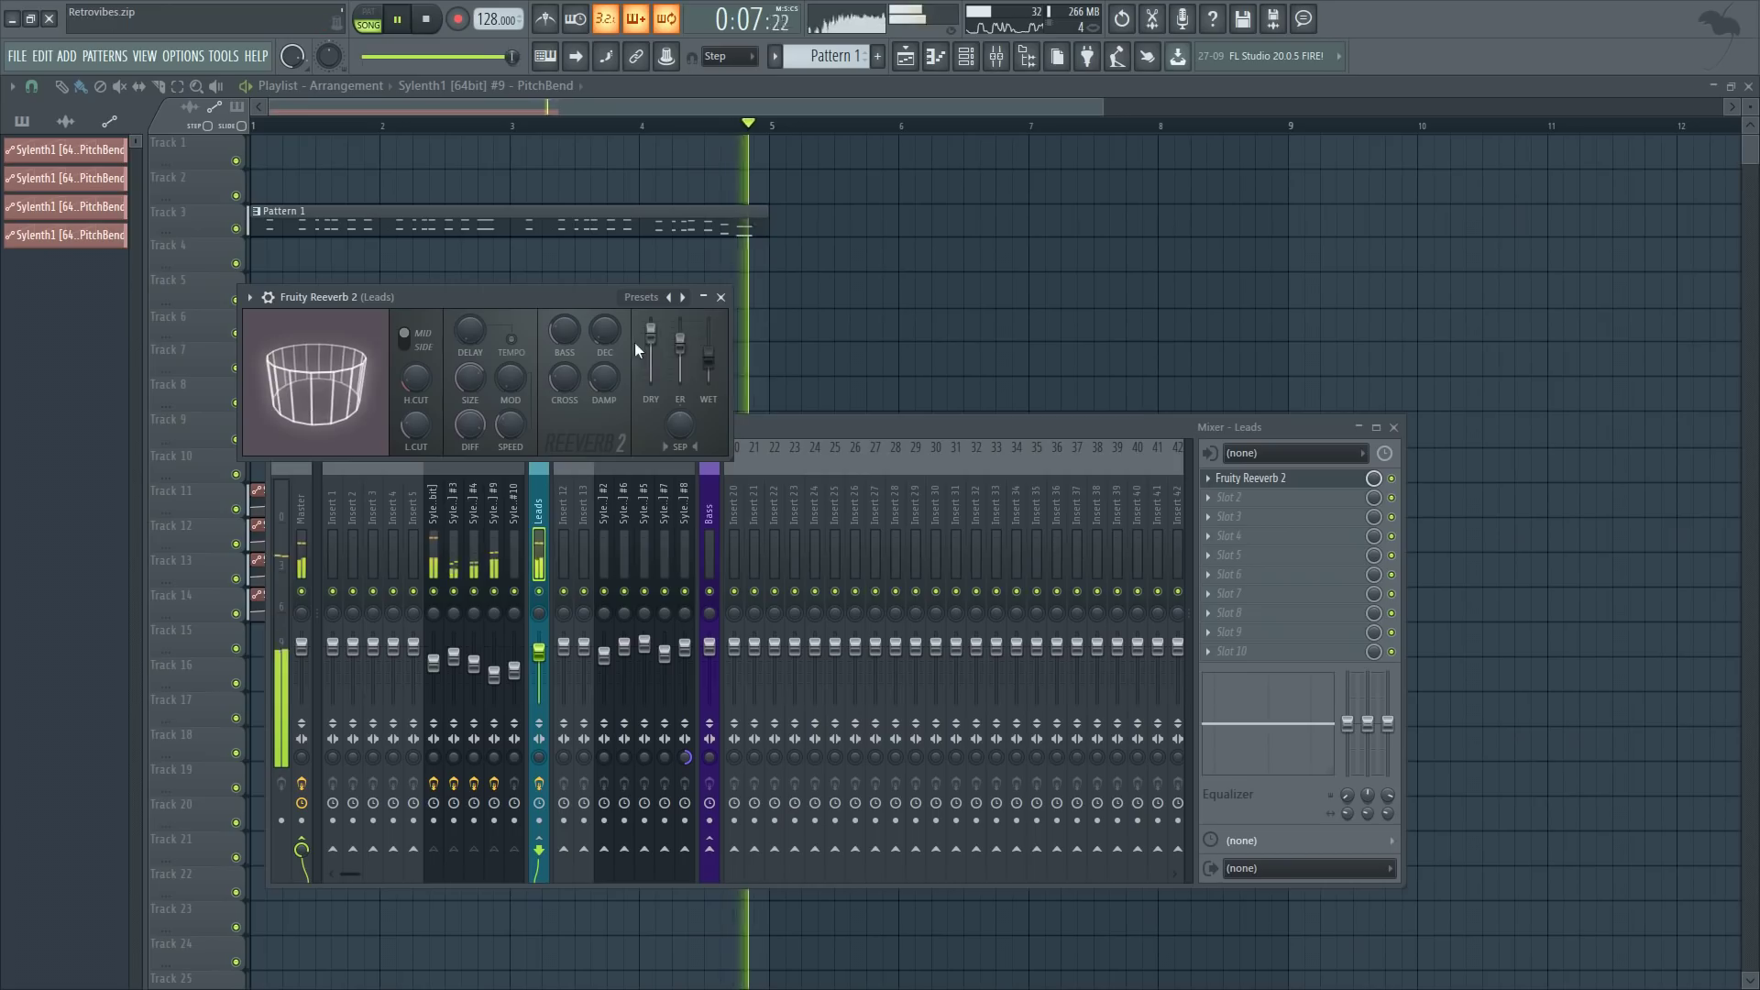
pyautogui.moveTo(708, 355); pyautogui.dragTo(708, 358)
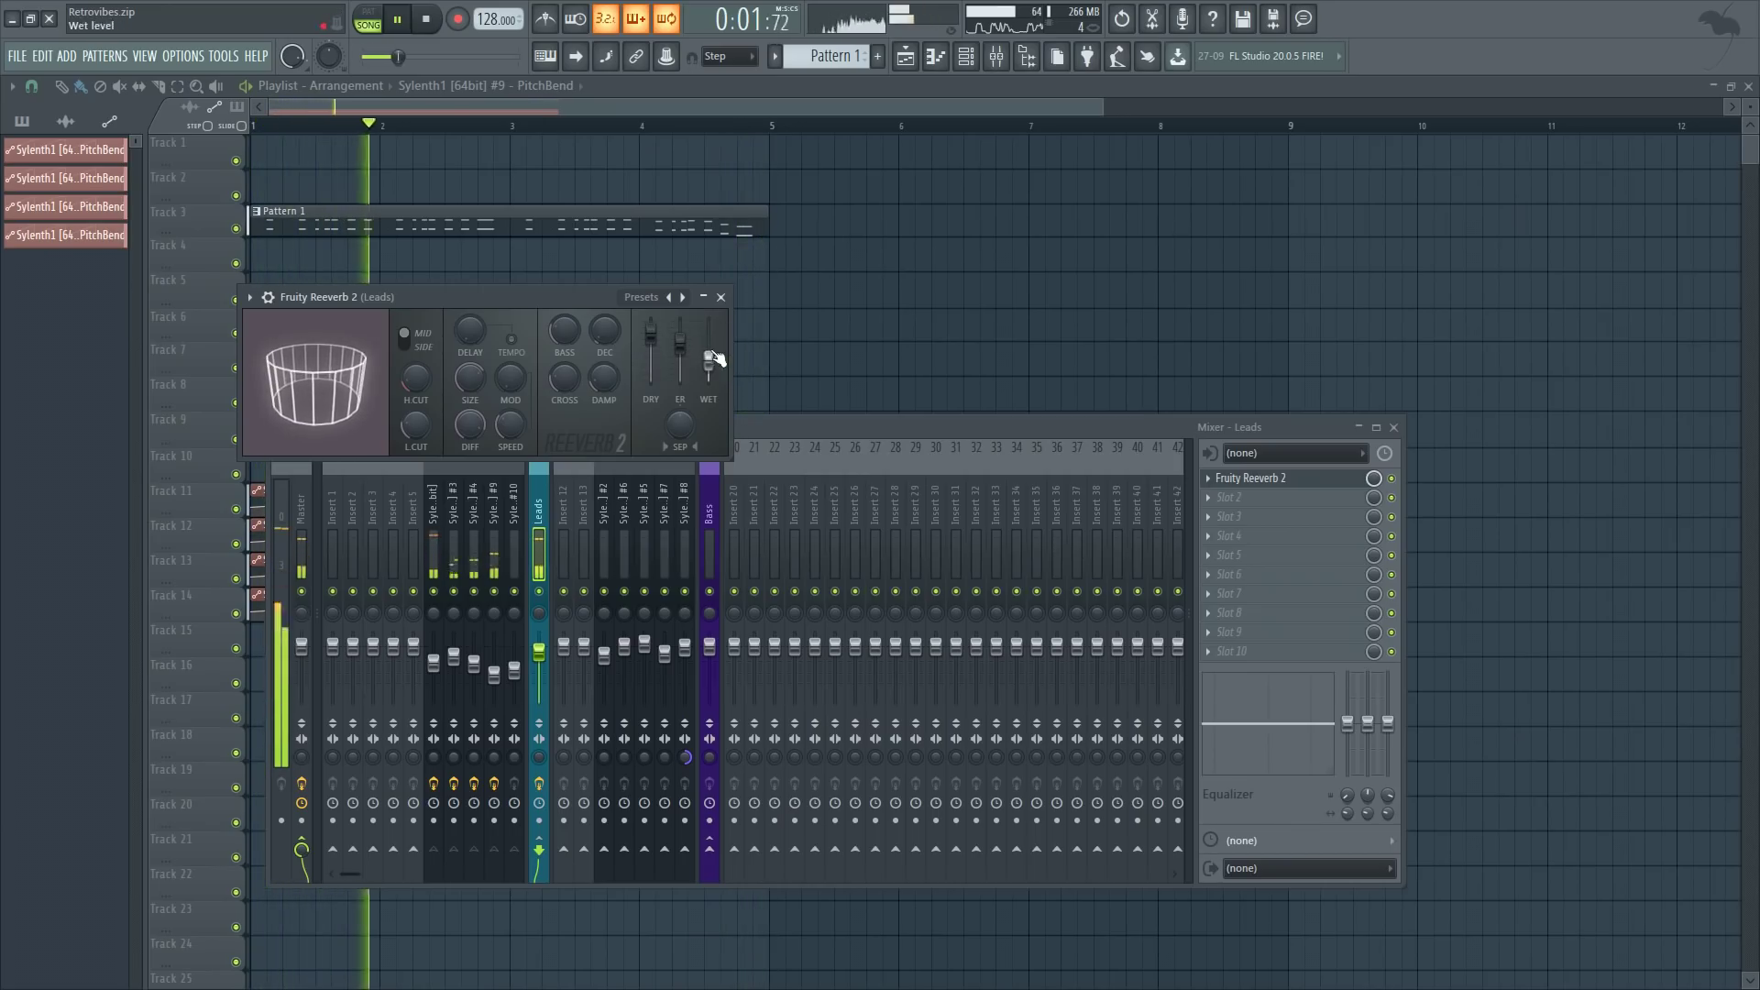
pyautogui.press('space')
pyautogui.click(721, 297)
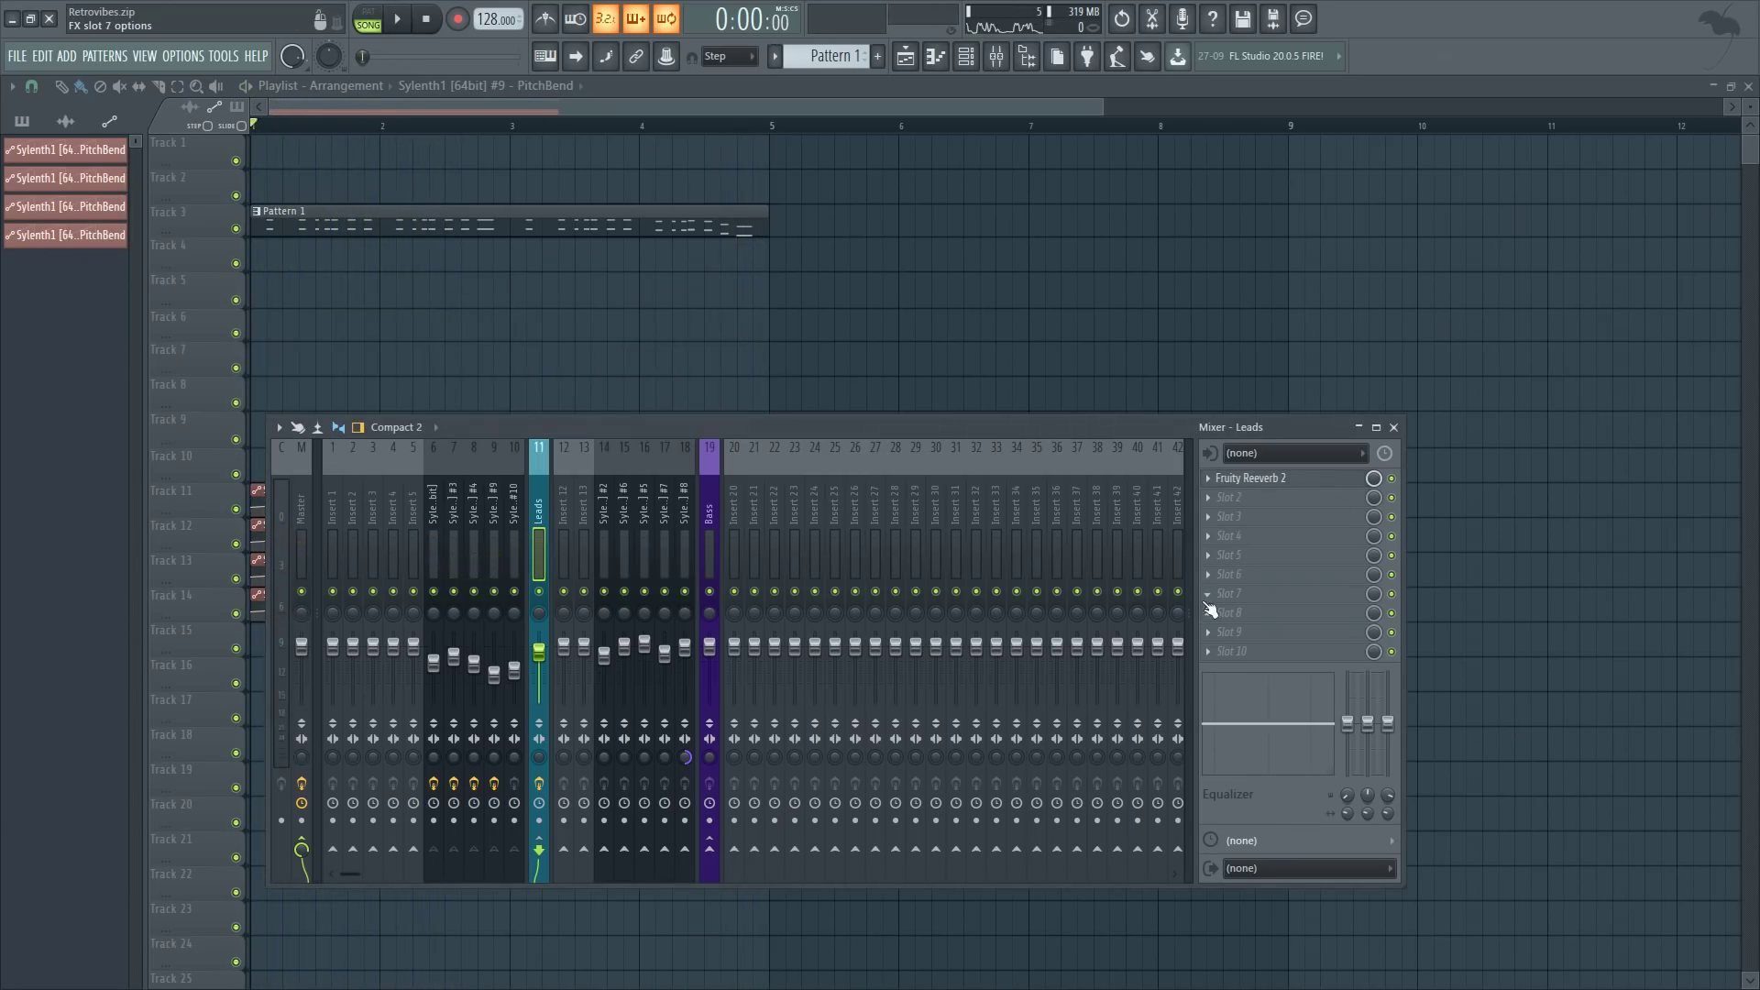
# - Add Kickstart to the second effect slot of Leads with its mix at about 74%, and slightly lower Sylenth1 #4's volume
pyautogui.click(1223, 499)
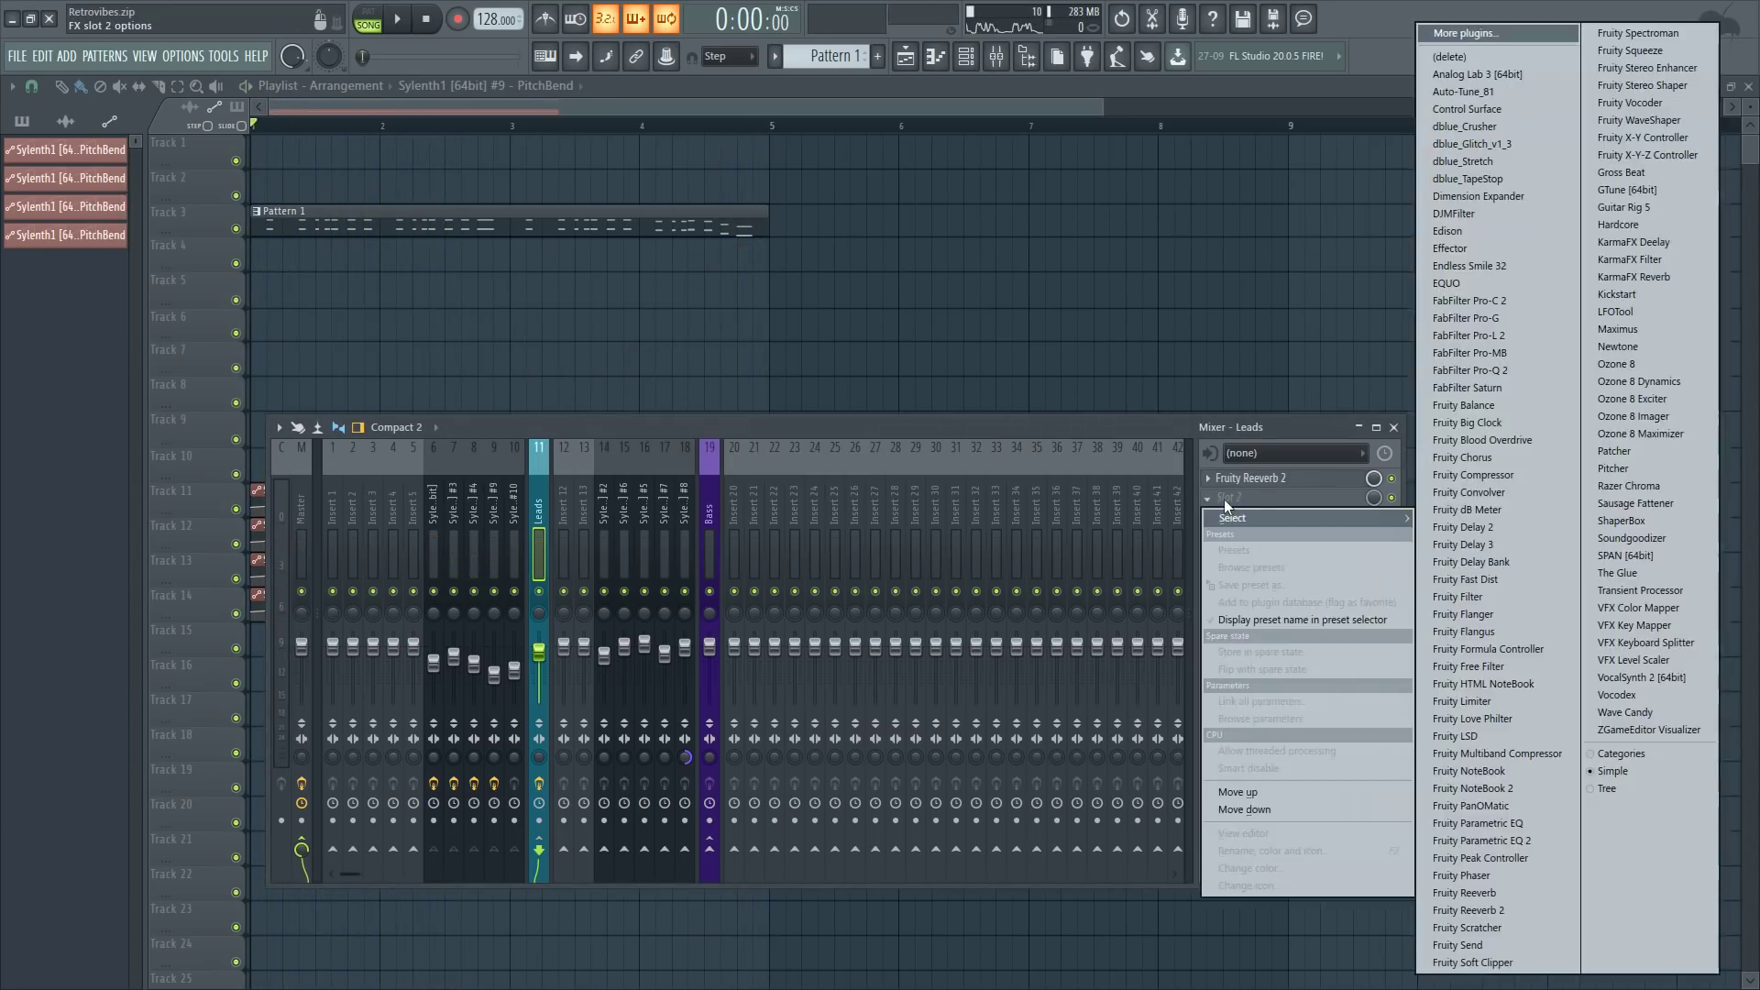
pyautogui.click(1617, 294)
pyautogui.press('space')
pyautogui.moveTo(182, 396); pyautogui.dragTo(181, 399)
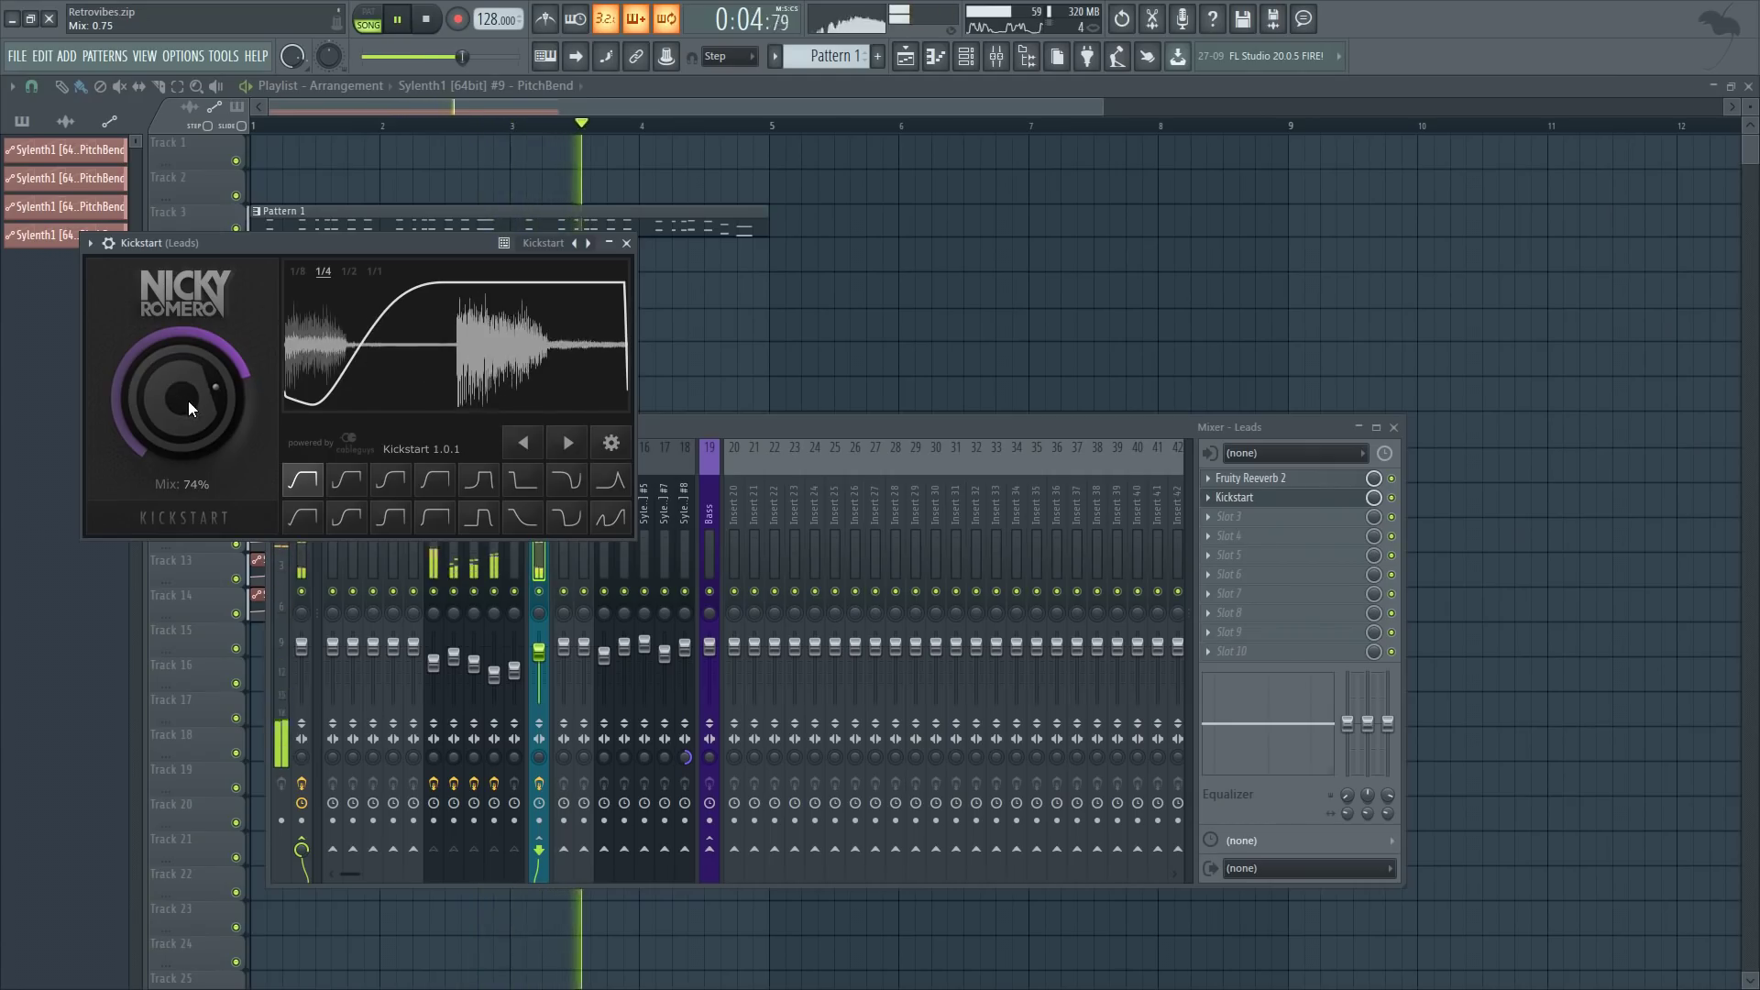
pyautogui.click(626, 243)
pyautogui.click(475, 541)
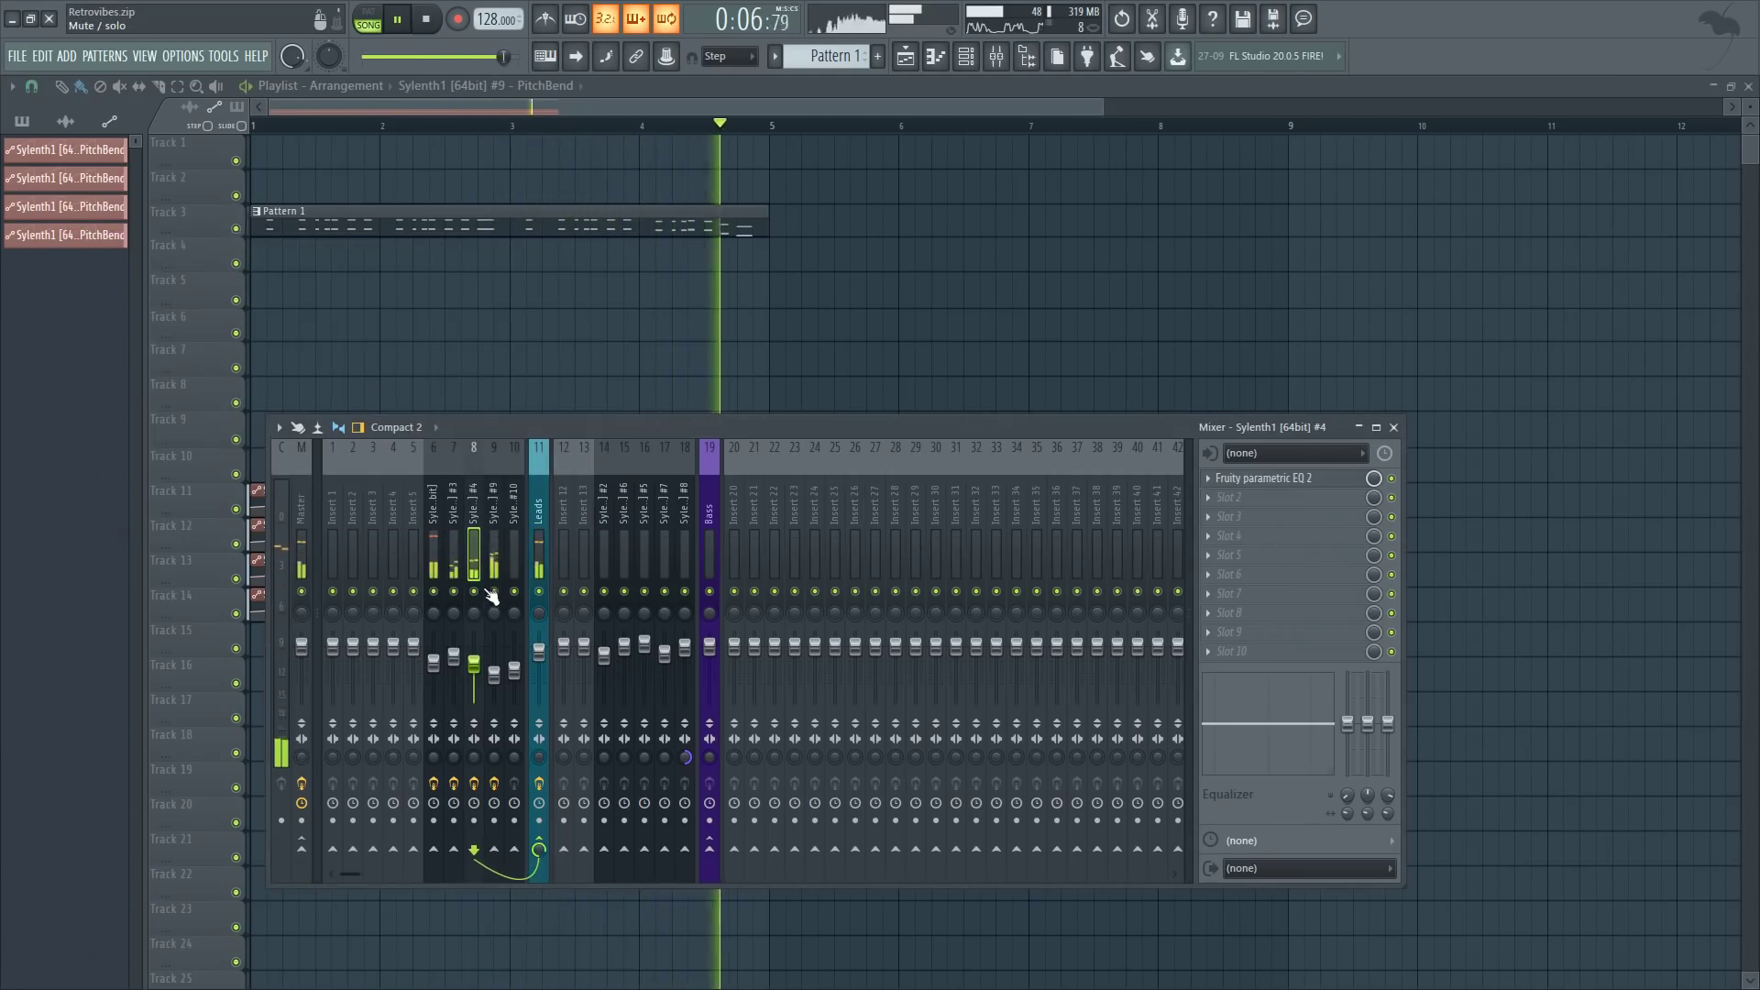
pyautogui.press('space')
# - Load a second Fruity Reeverb 2 into the fourth effect slot of Leads and adjust its low cut
pyautogui.click(539, 518)
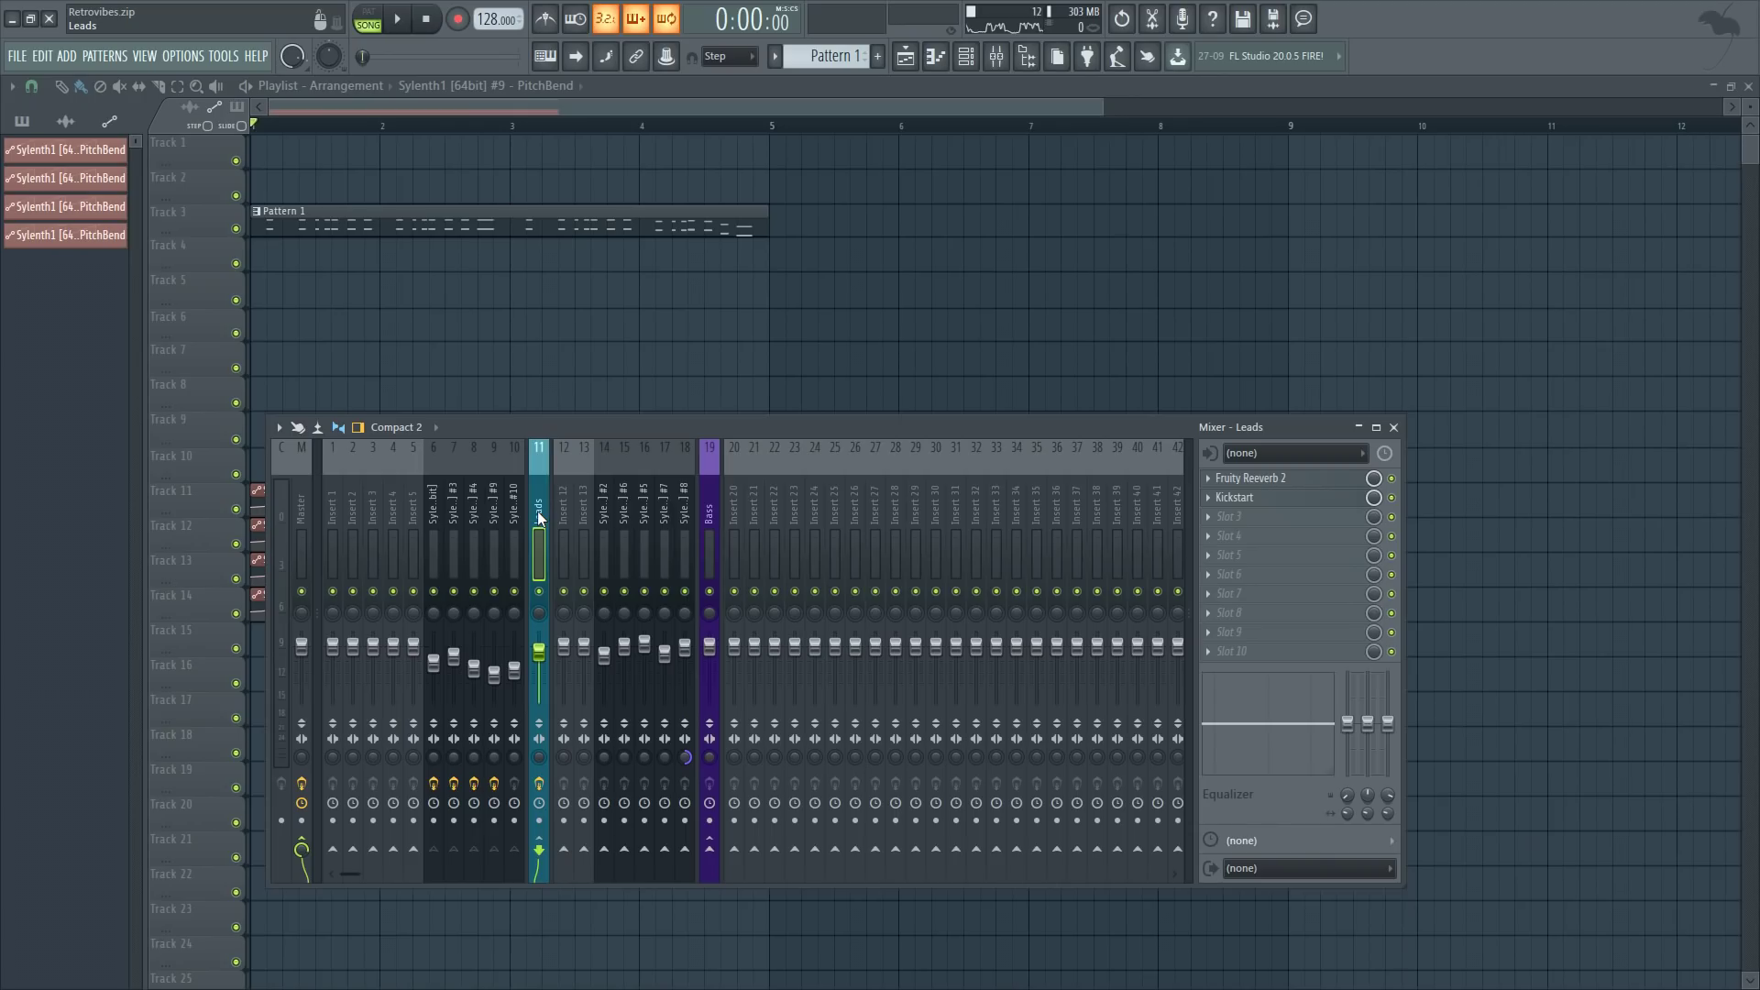
pyautogui.click(1277, 548)
pyautogui.click(1490, 913)
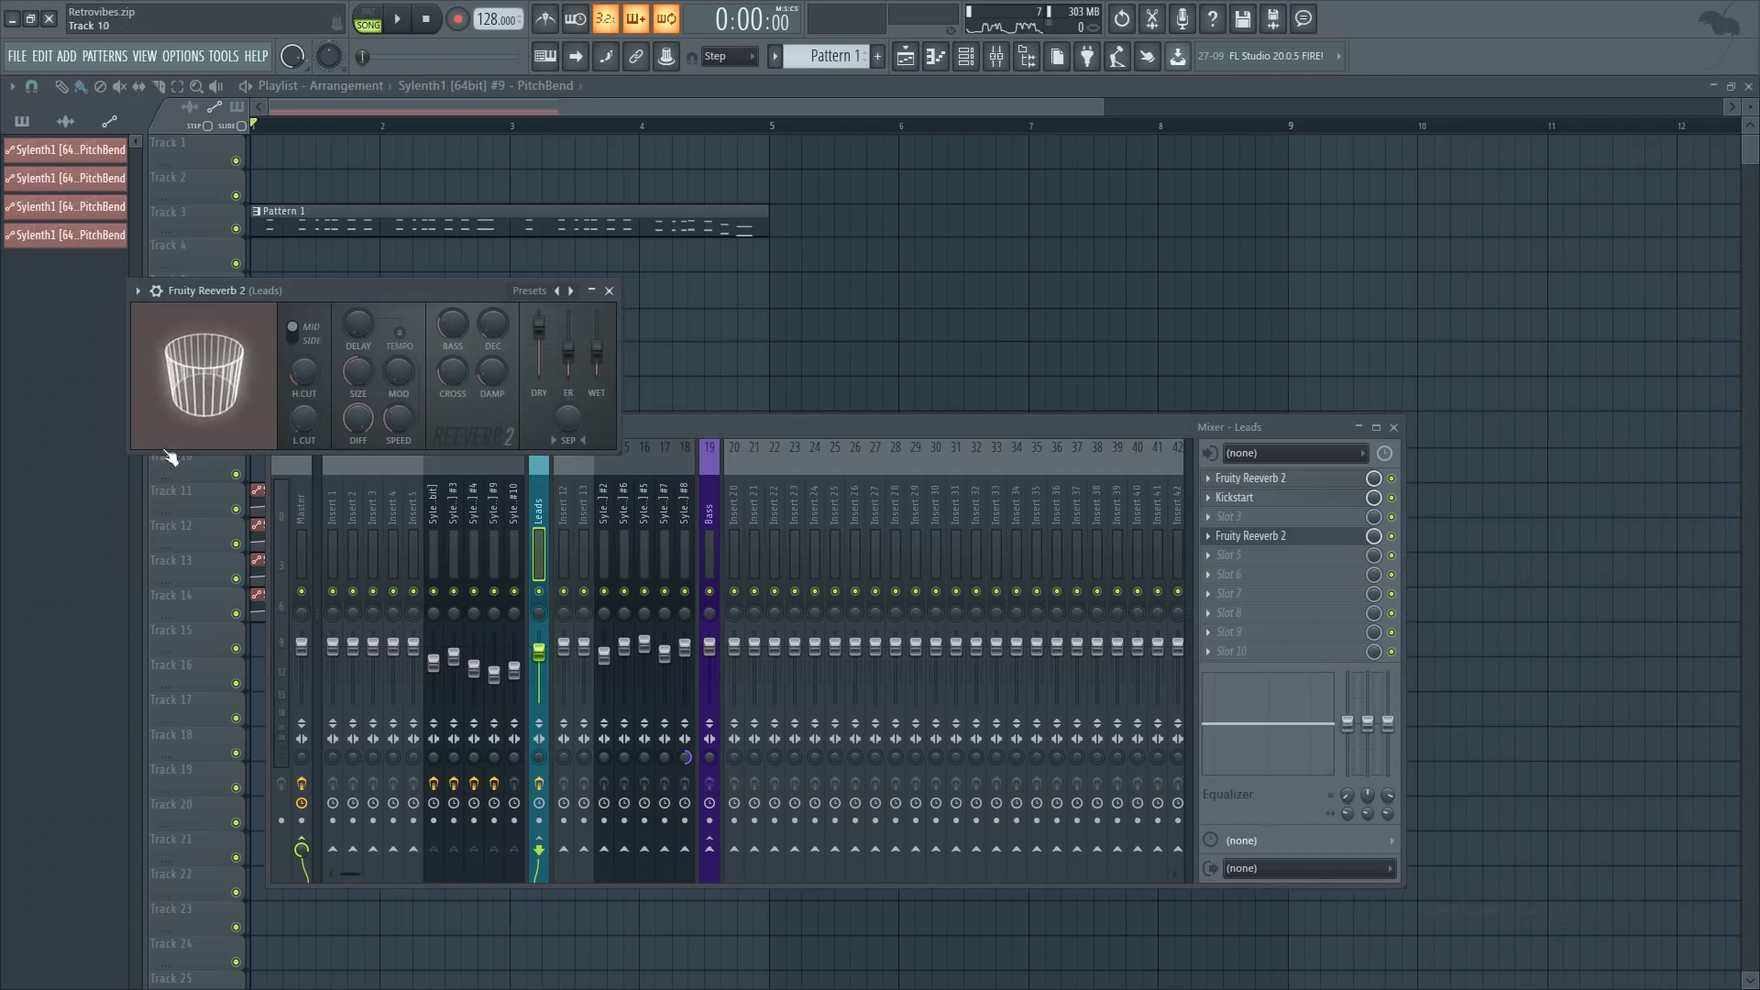
pyautogui.moveTo(293, 426); pyautogui.dragTo(294, 444)
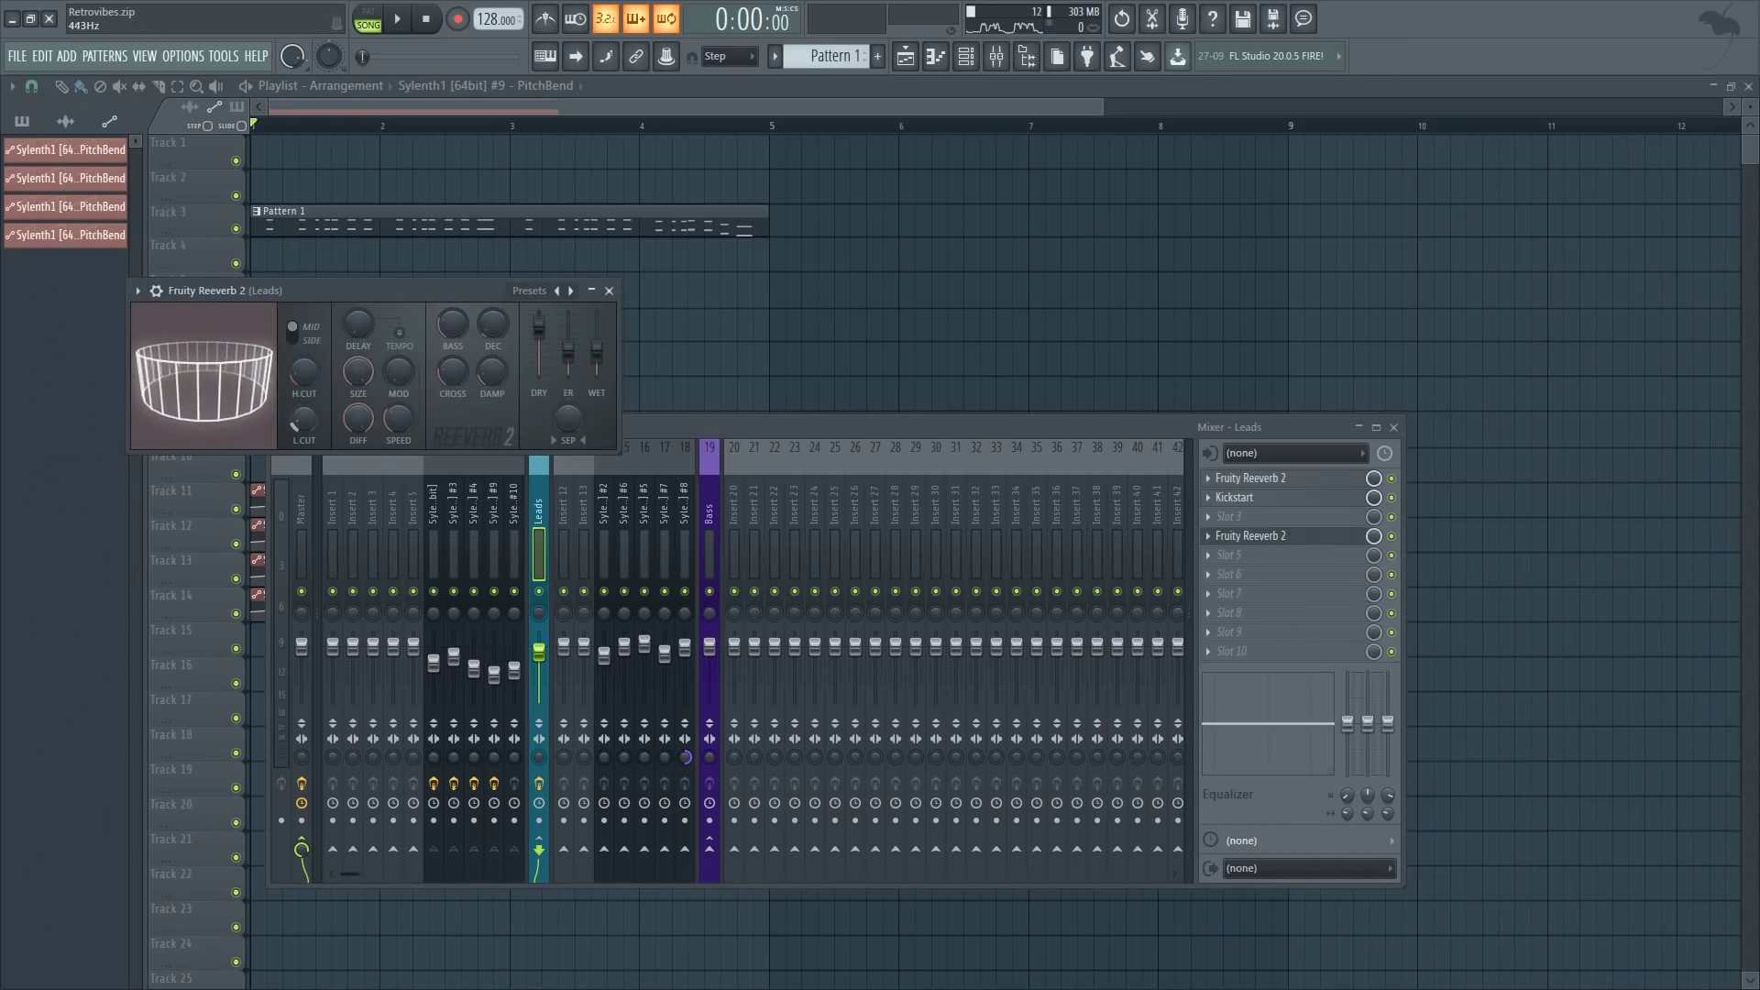
# - Adjust the second Leads reverb's decay and early reflections and turn down its wet level while listening
pyautogui.moveTo(491, 329); pyautogui.dragTo(598, 376)
pyautogui.press('space')
pyautogui.press('space')
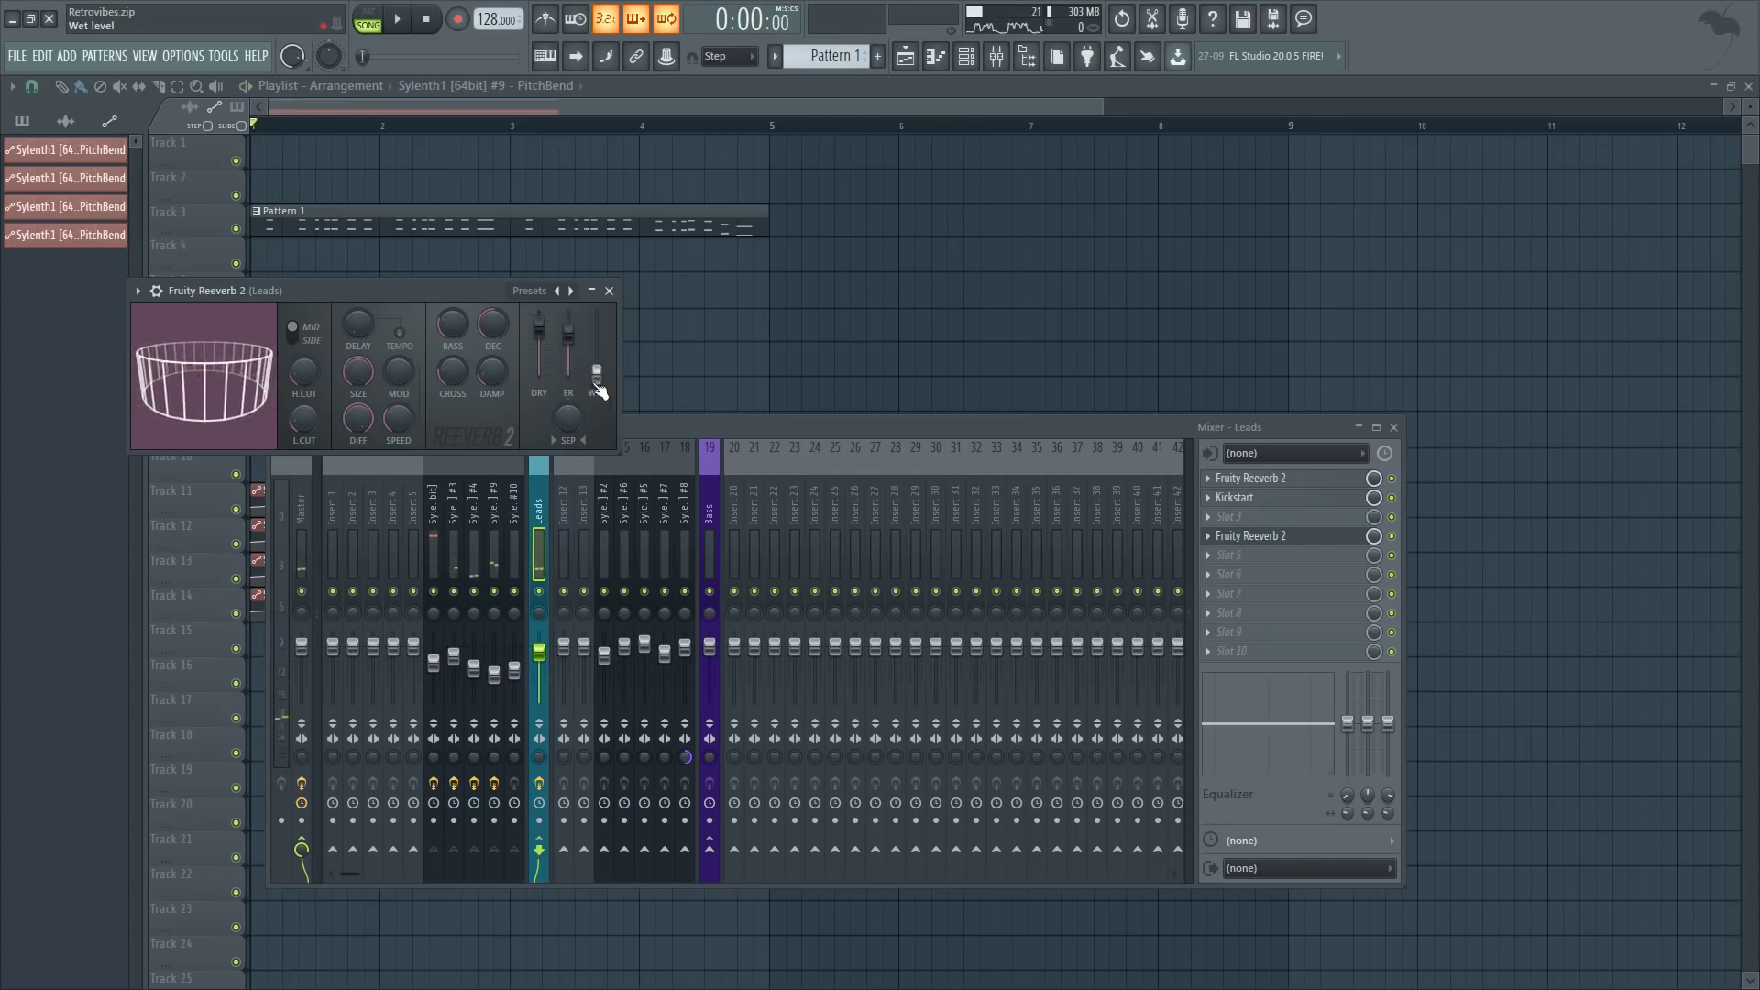
# - Create an automation clip for the second Leads reverb's wet level and clear the view to show the playlist
pyautogui.rightClick(597, 390)
pyautogui.click(680, 504)
pyautogui.press('F12')
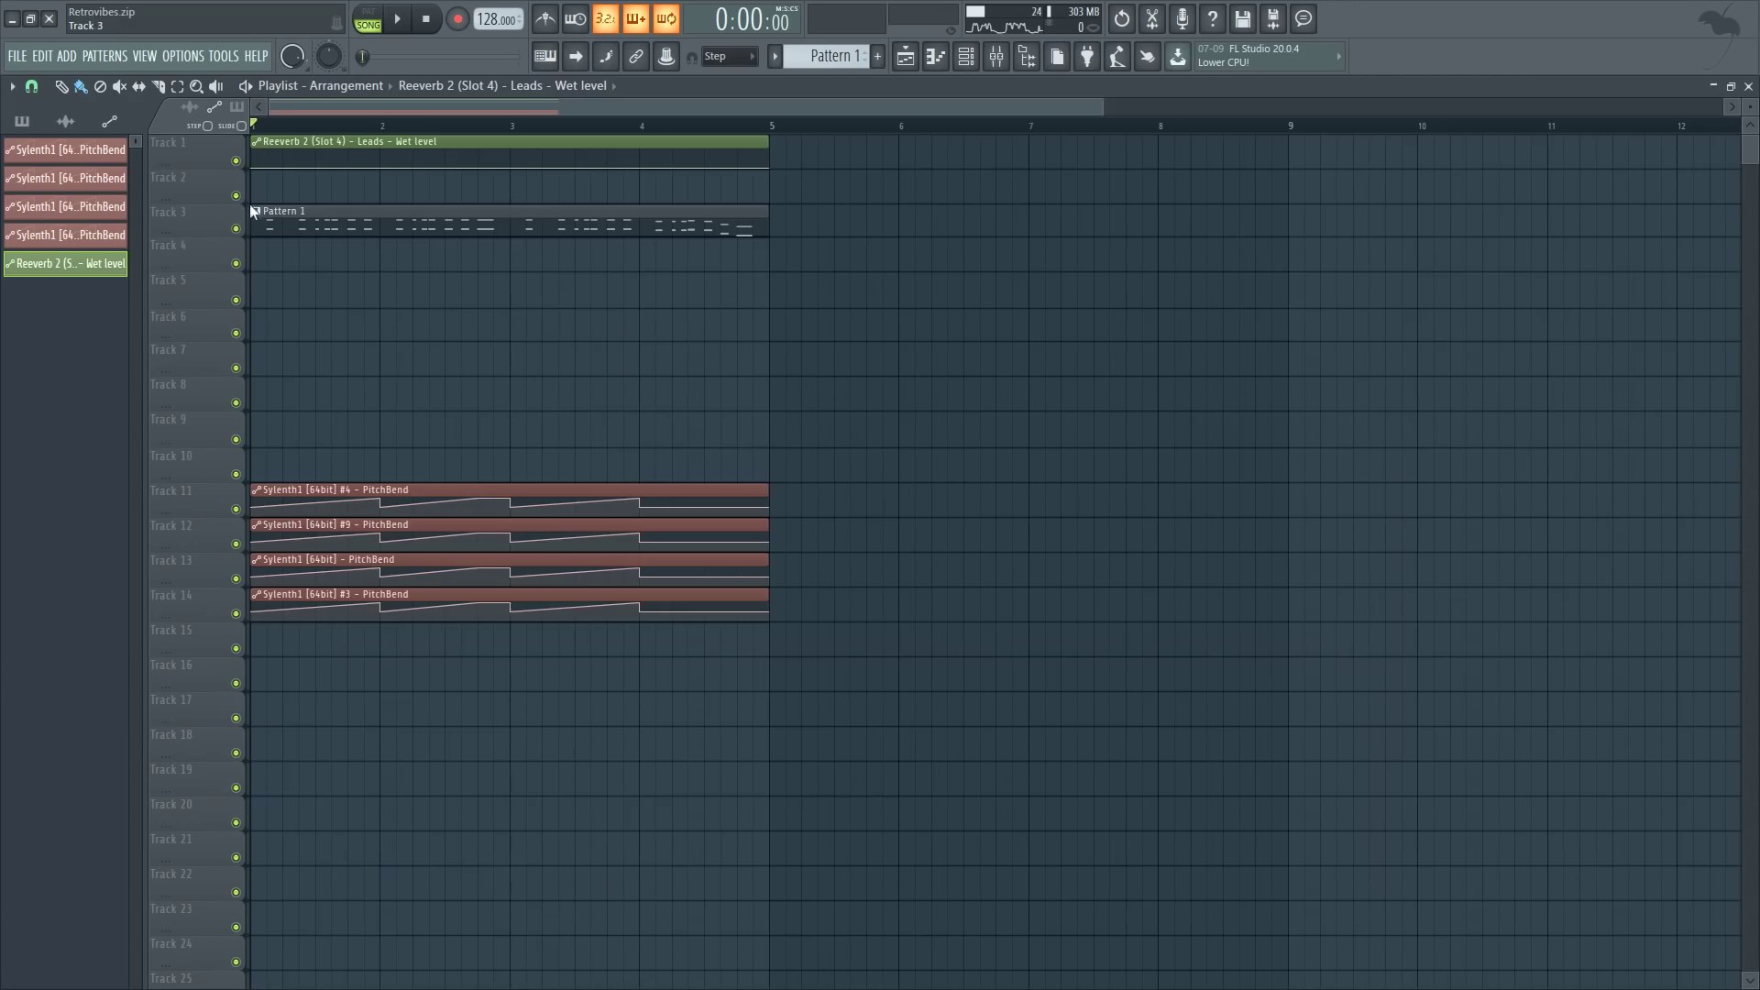
# - Draw a wet level ramp rising through bar 1 in the Reeverb 2 automation clip, dropping at bar 2, and curve it downward
pyautogui.scroll(1, 275, 192)
pyautogui.moveTo(409, 170); pyautogui.dragTo(431, 158)
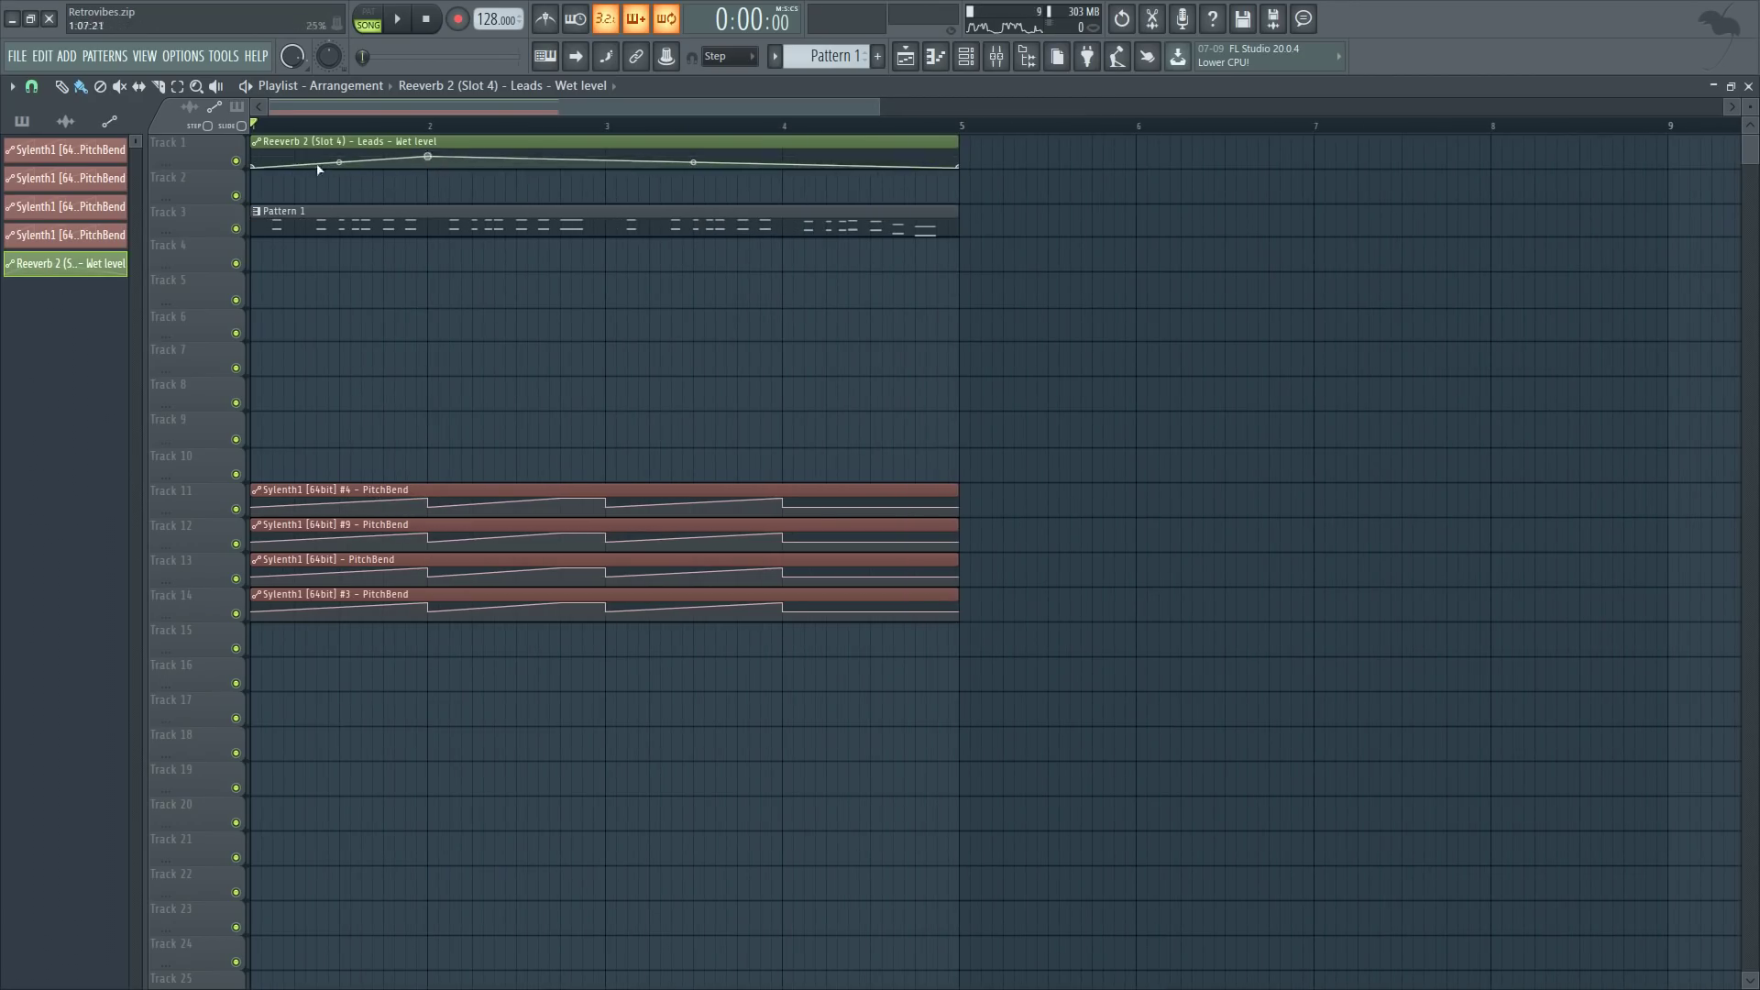
pyautogui.press('space')
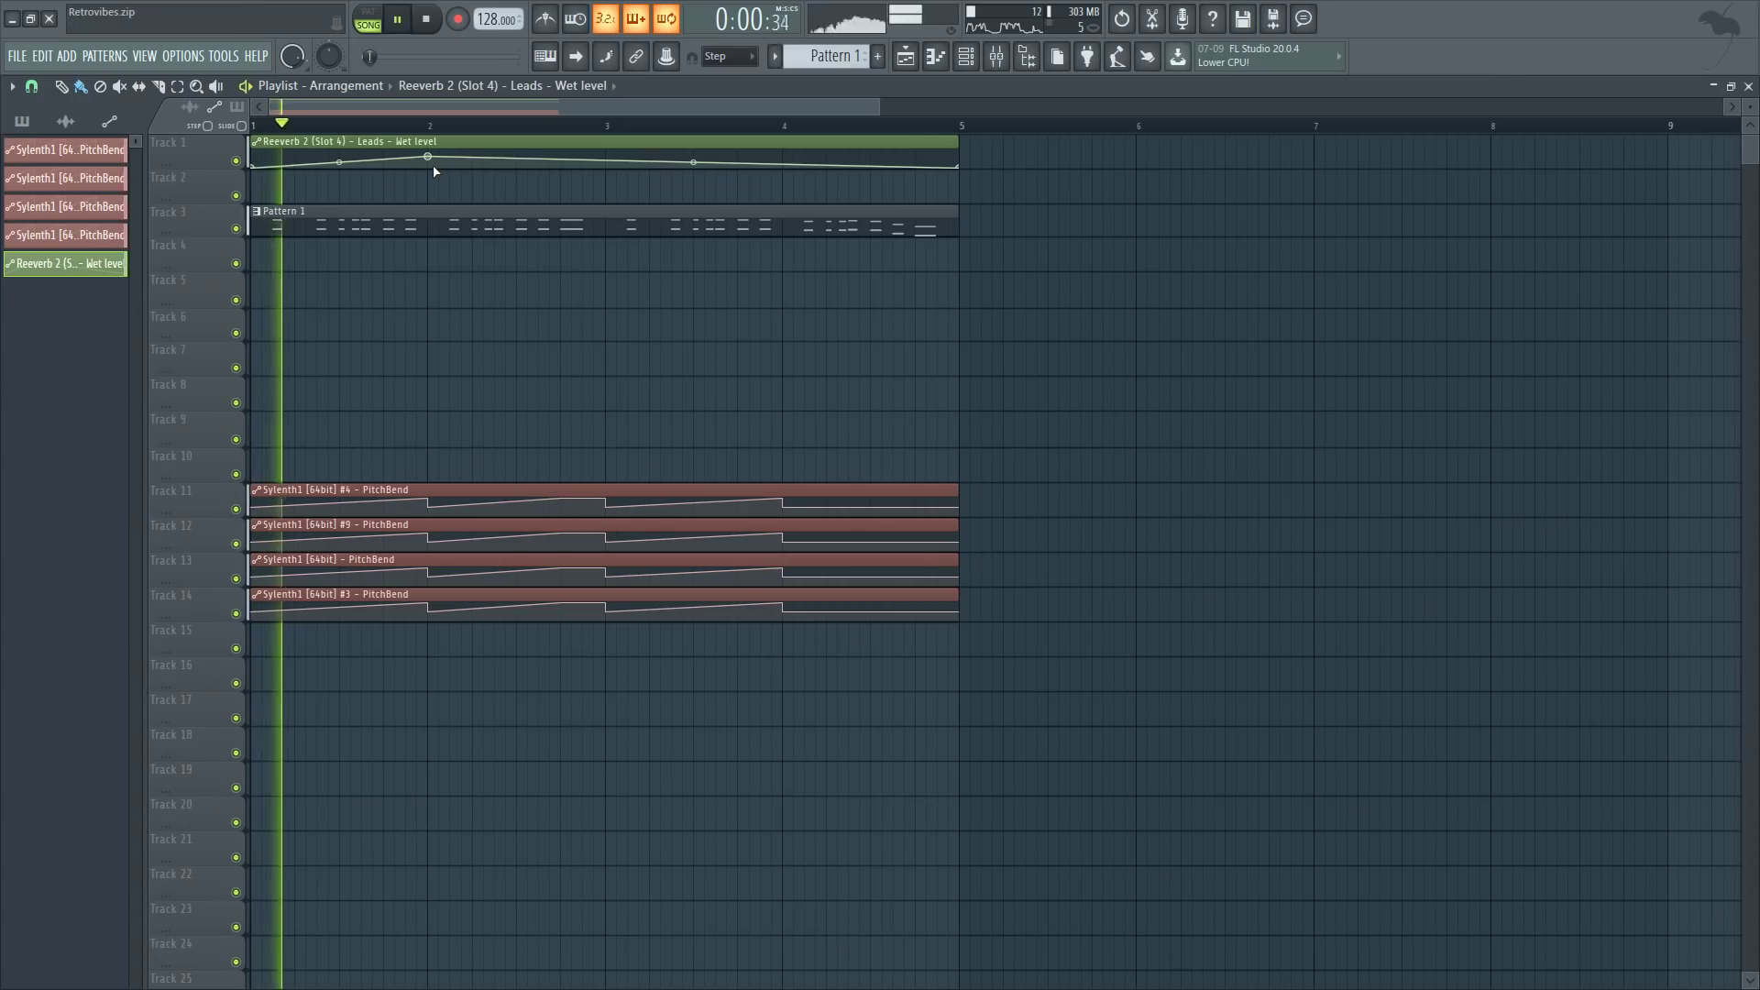
pyautogui.rightClick(430, 168)
pyautogui.moveTo(338, 162); pyautogui.dragTo(338, 167)
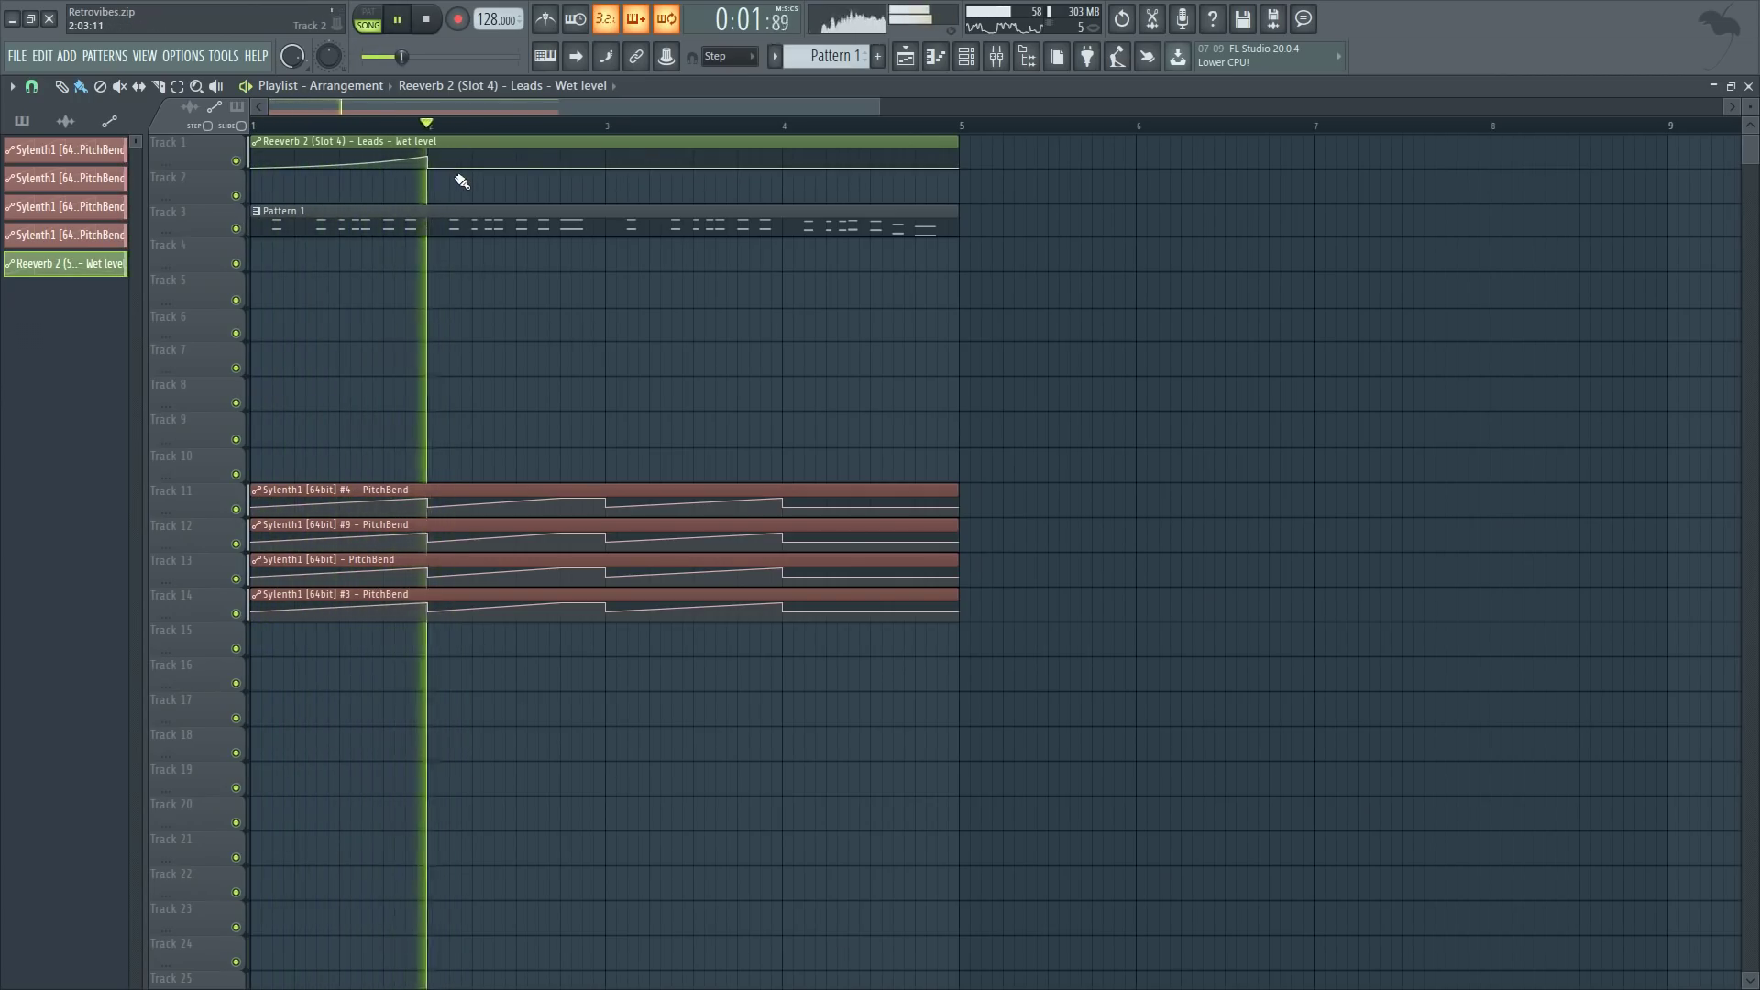
# - Repeat the curved wet level ramp over bars 2 to 4 of the automation clip and play back the arrangement
pyautogui.press('space')
pyautogui.press('space')
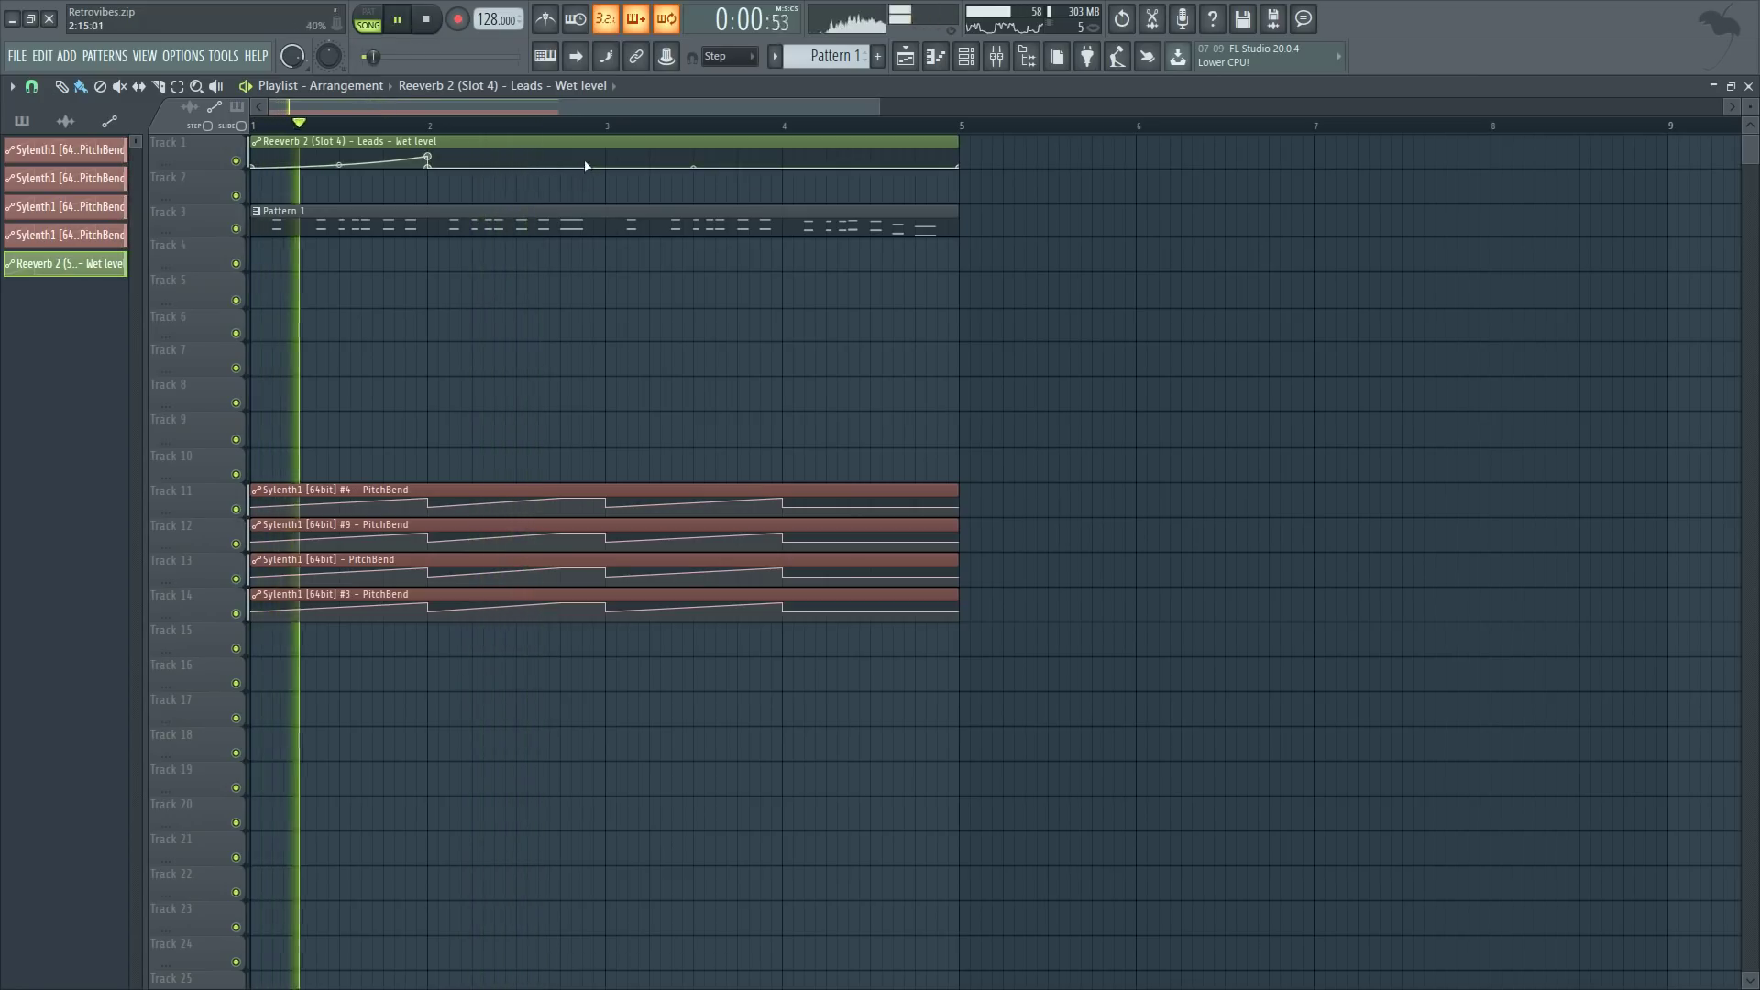
pyautogui.rightClick(605, 156)
pyautogui.rightClick(616, 159)
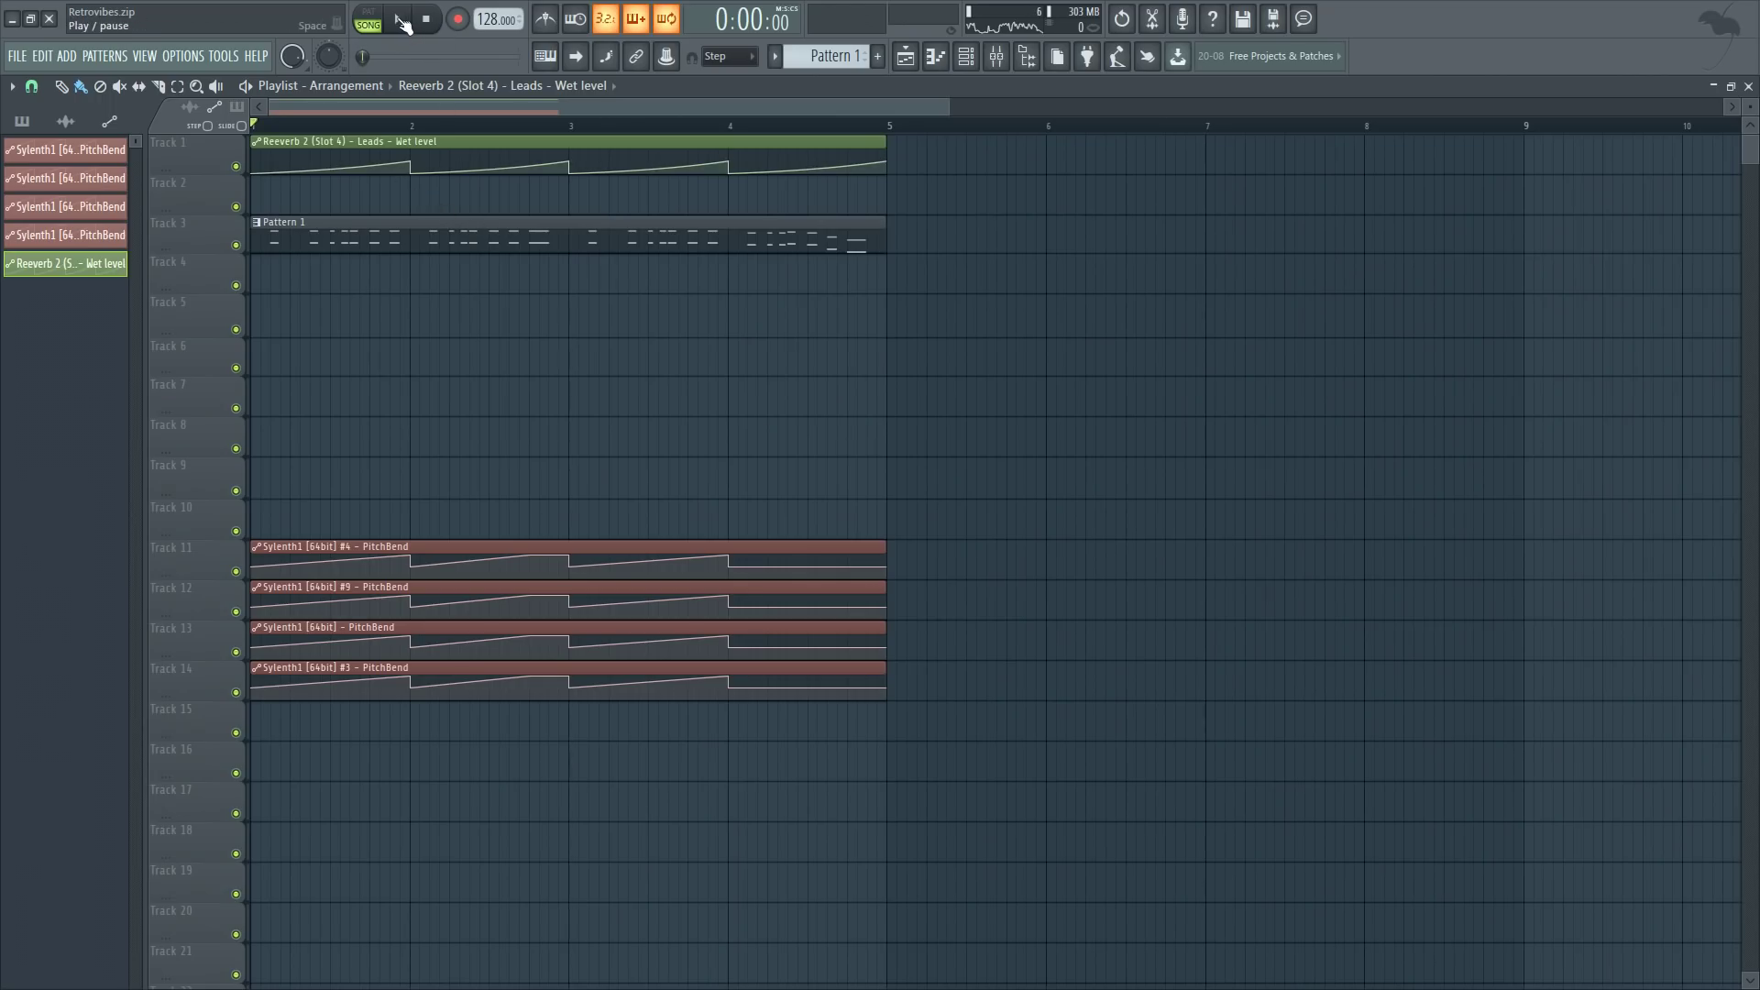
pyautogui.click(401, 19)
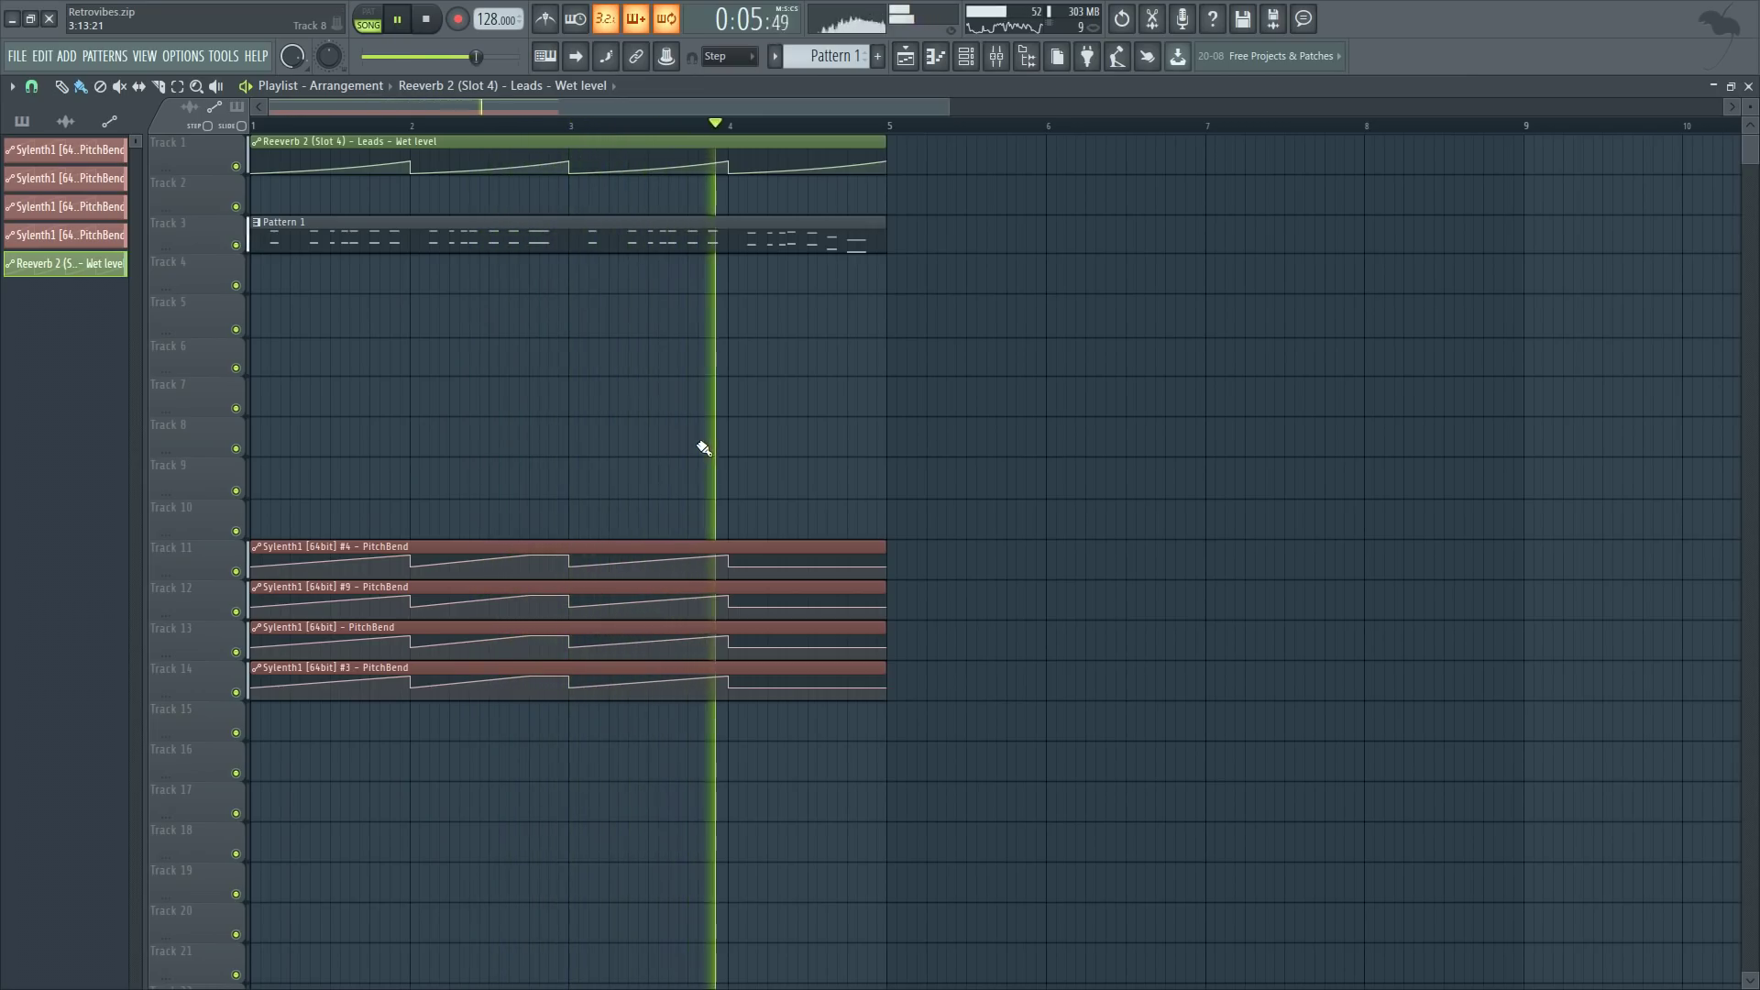
pyautogui.press('space')
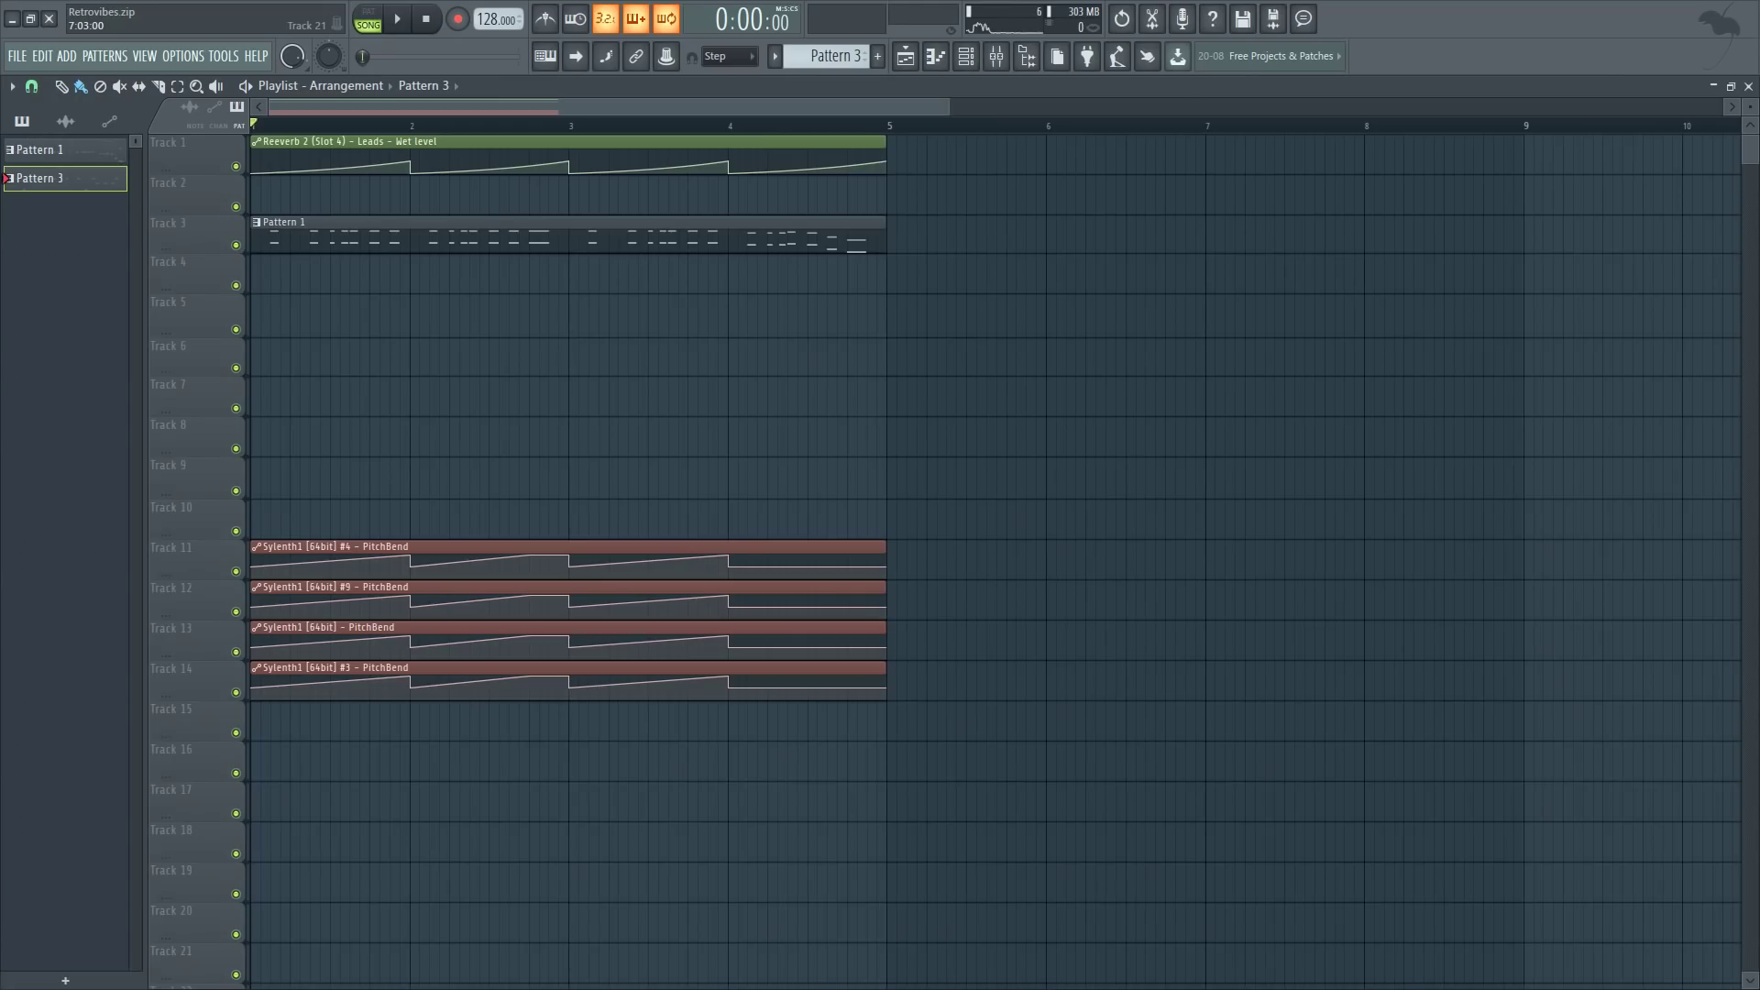
# - Open Sylenth1 #2 from the channel rack and audition its BA - Get Down preset at low and high pitches
pyautogui.click(966, 56)
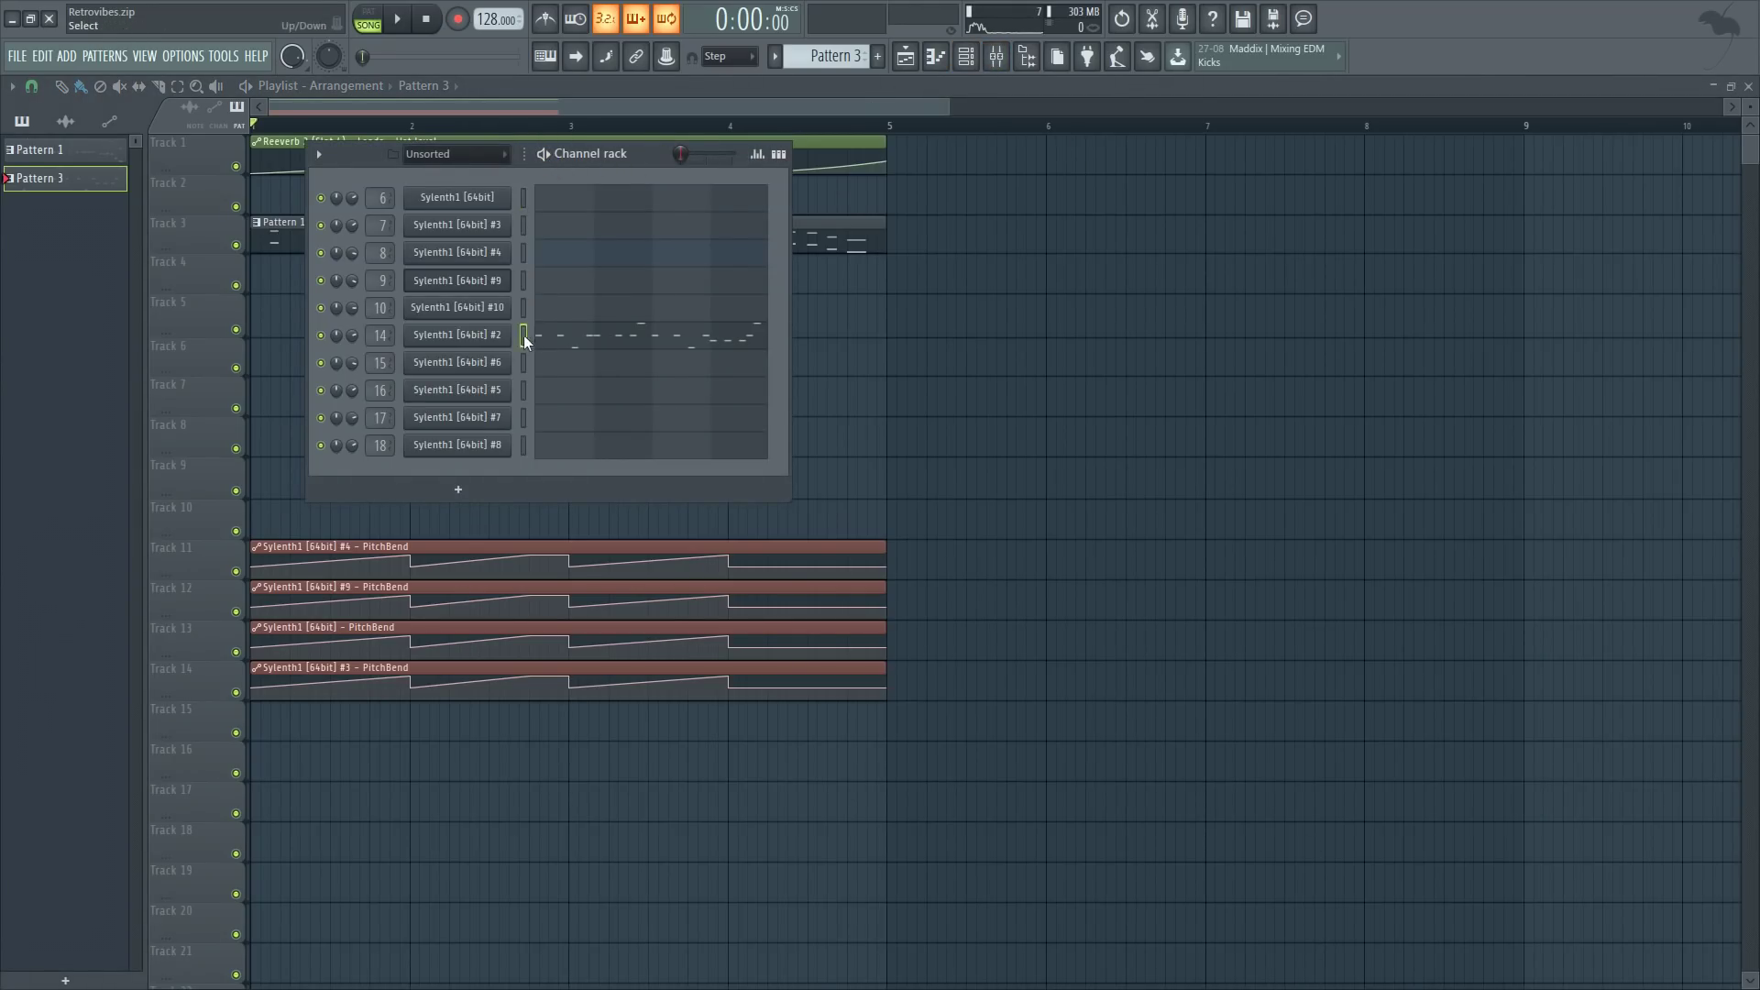
pyautogui.click(492, 335)
pyautogui.press('z')
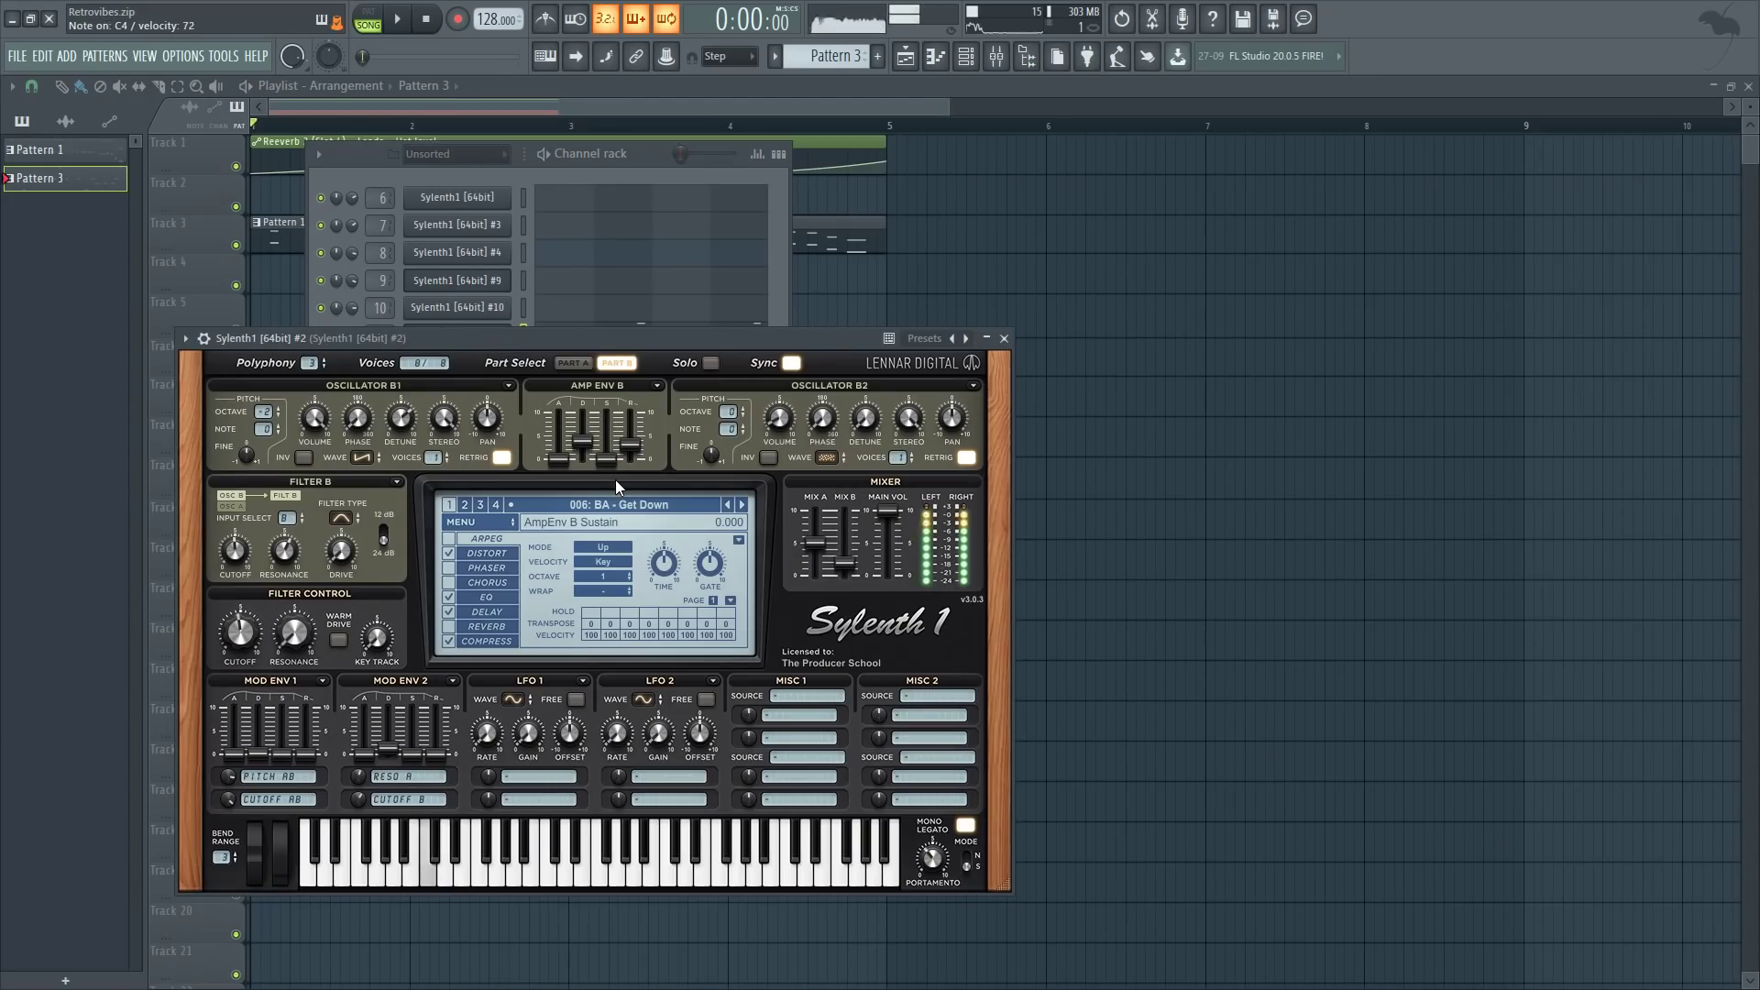
pyautogui.press('q')
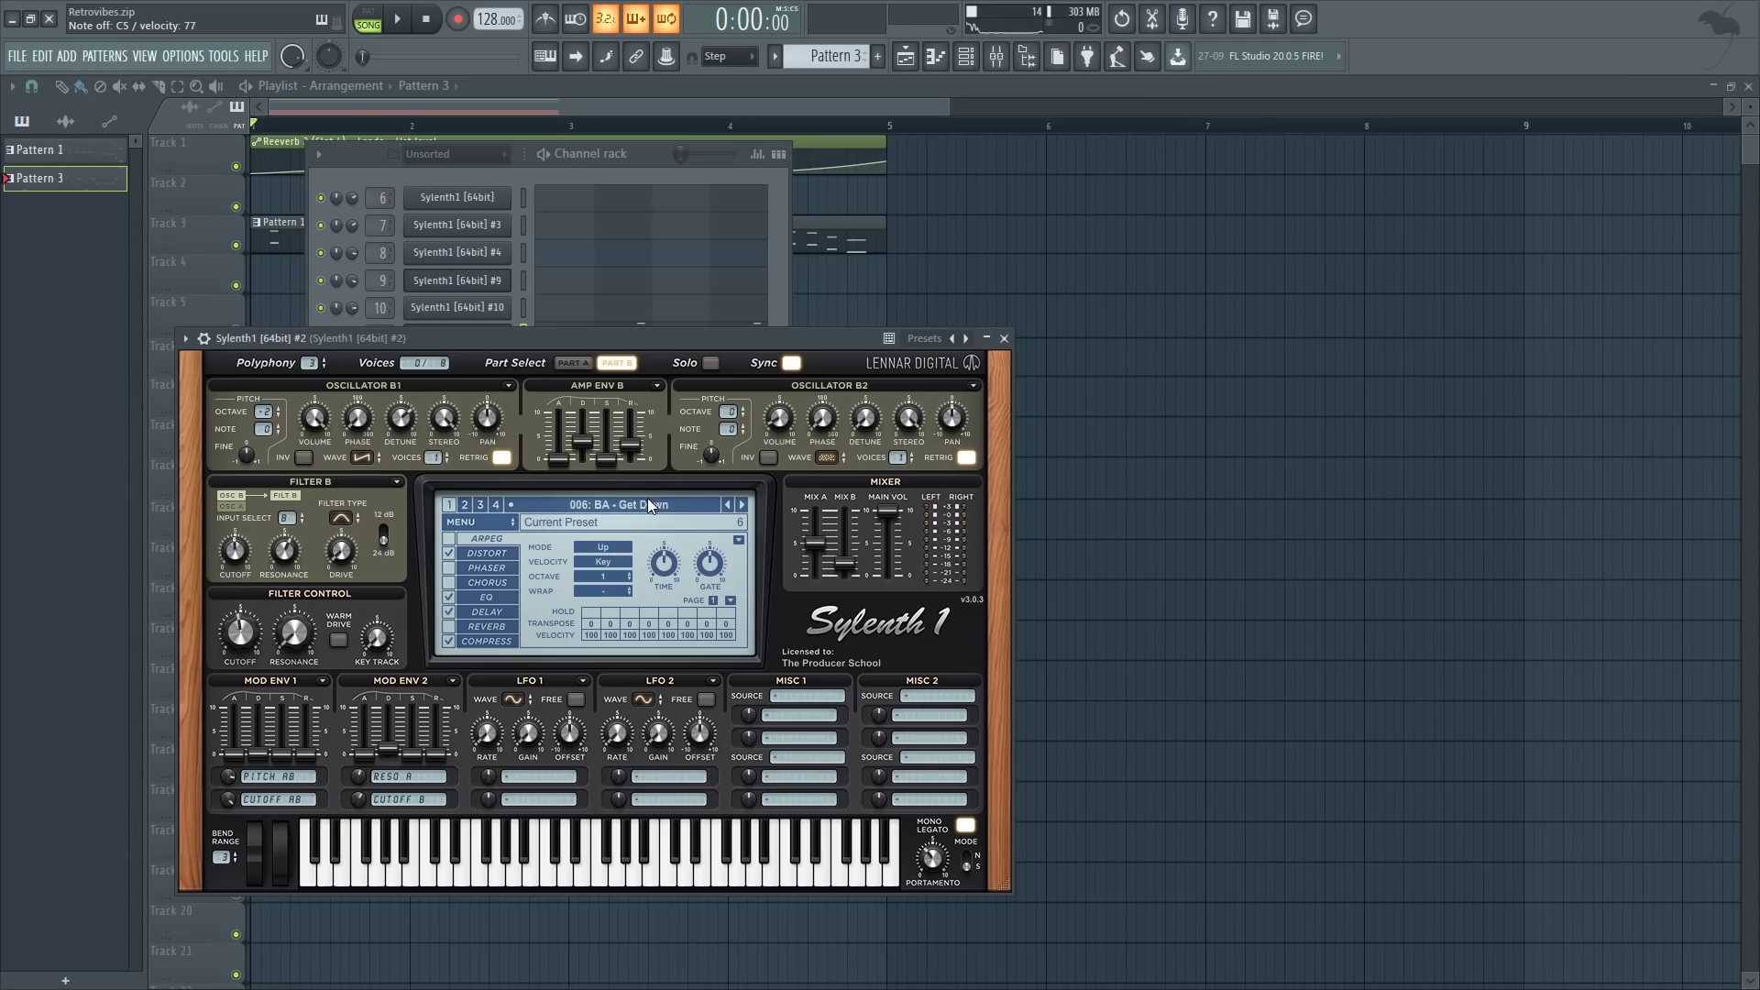
pyautogui.click(648, 502)
pyautogui.click(572, 532)
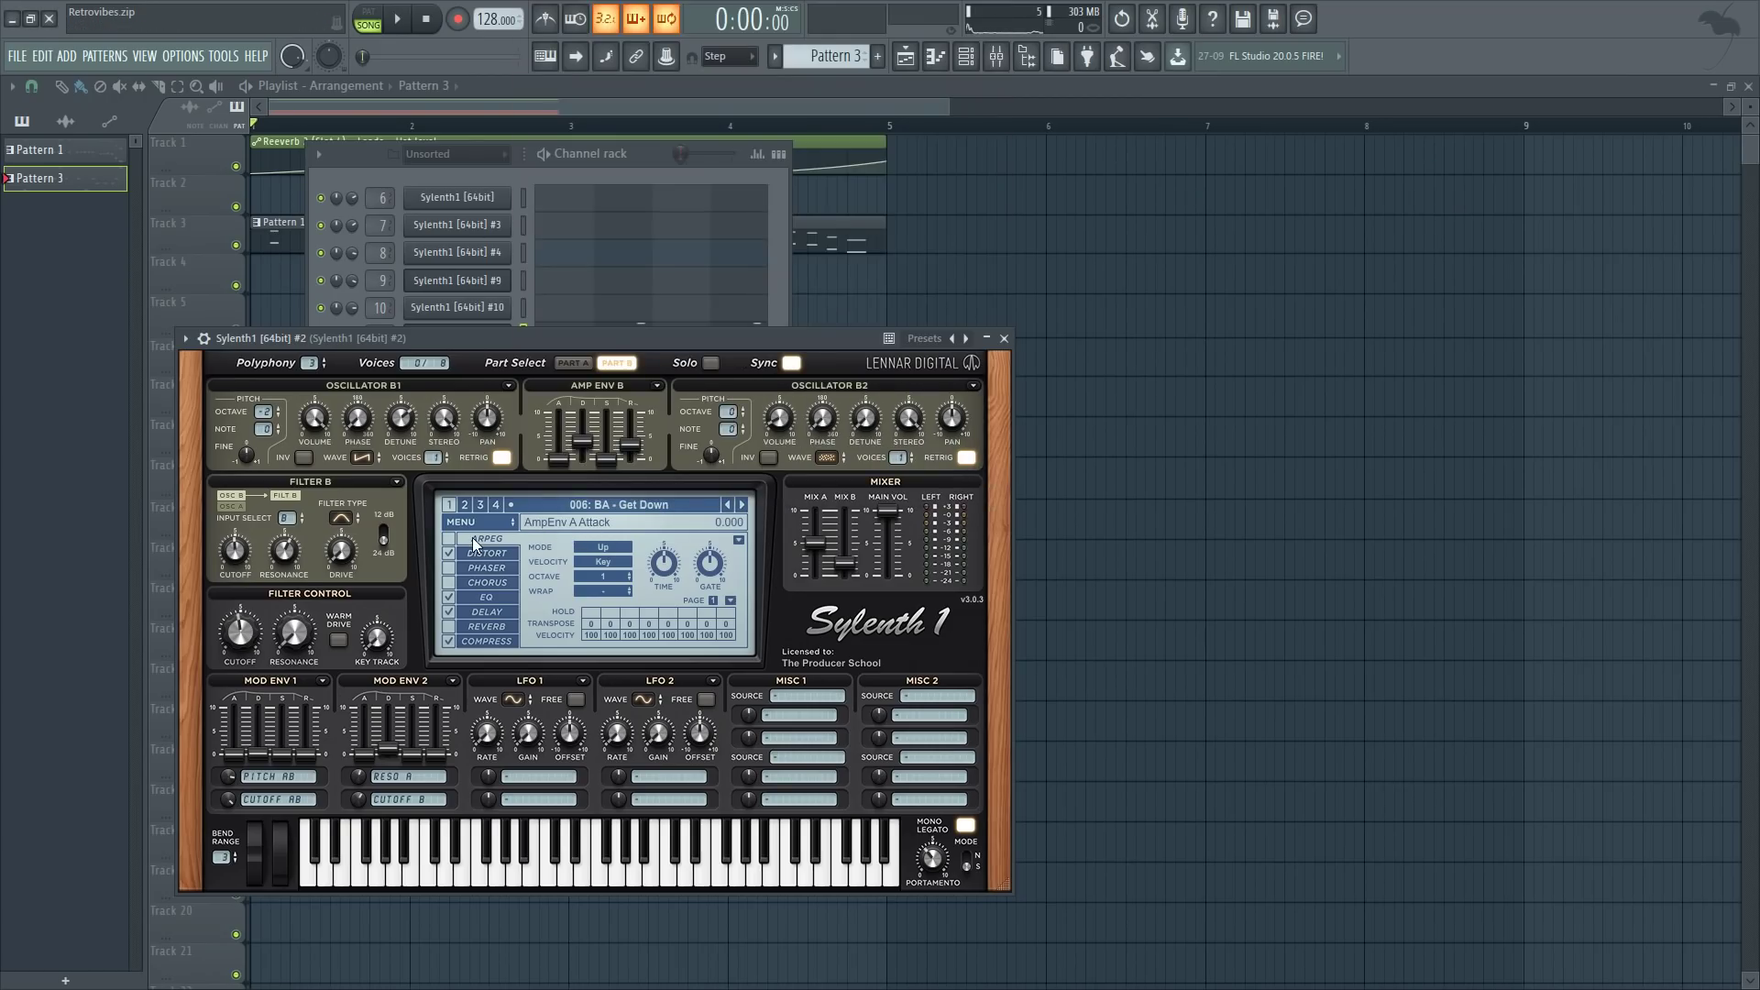
pyautogui.click(1003, 338)
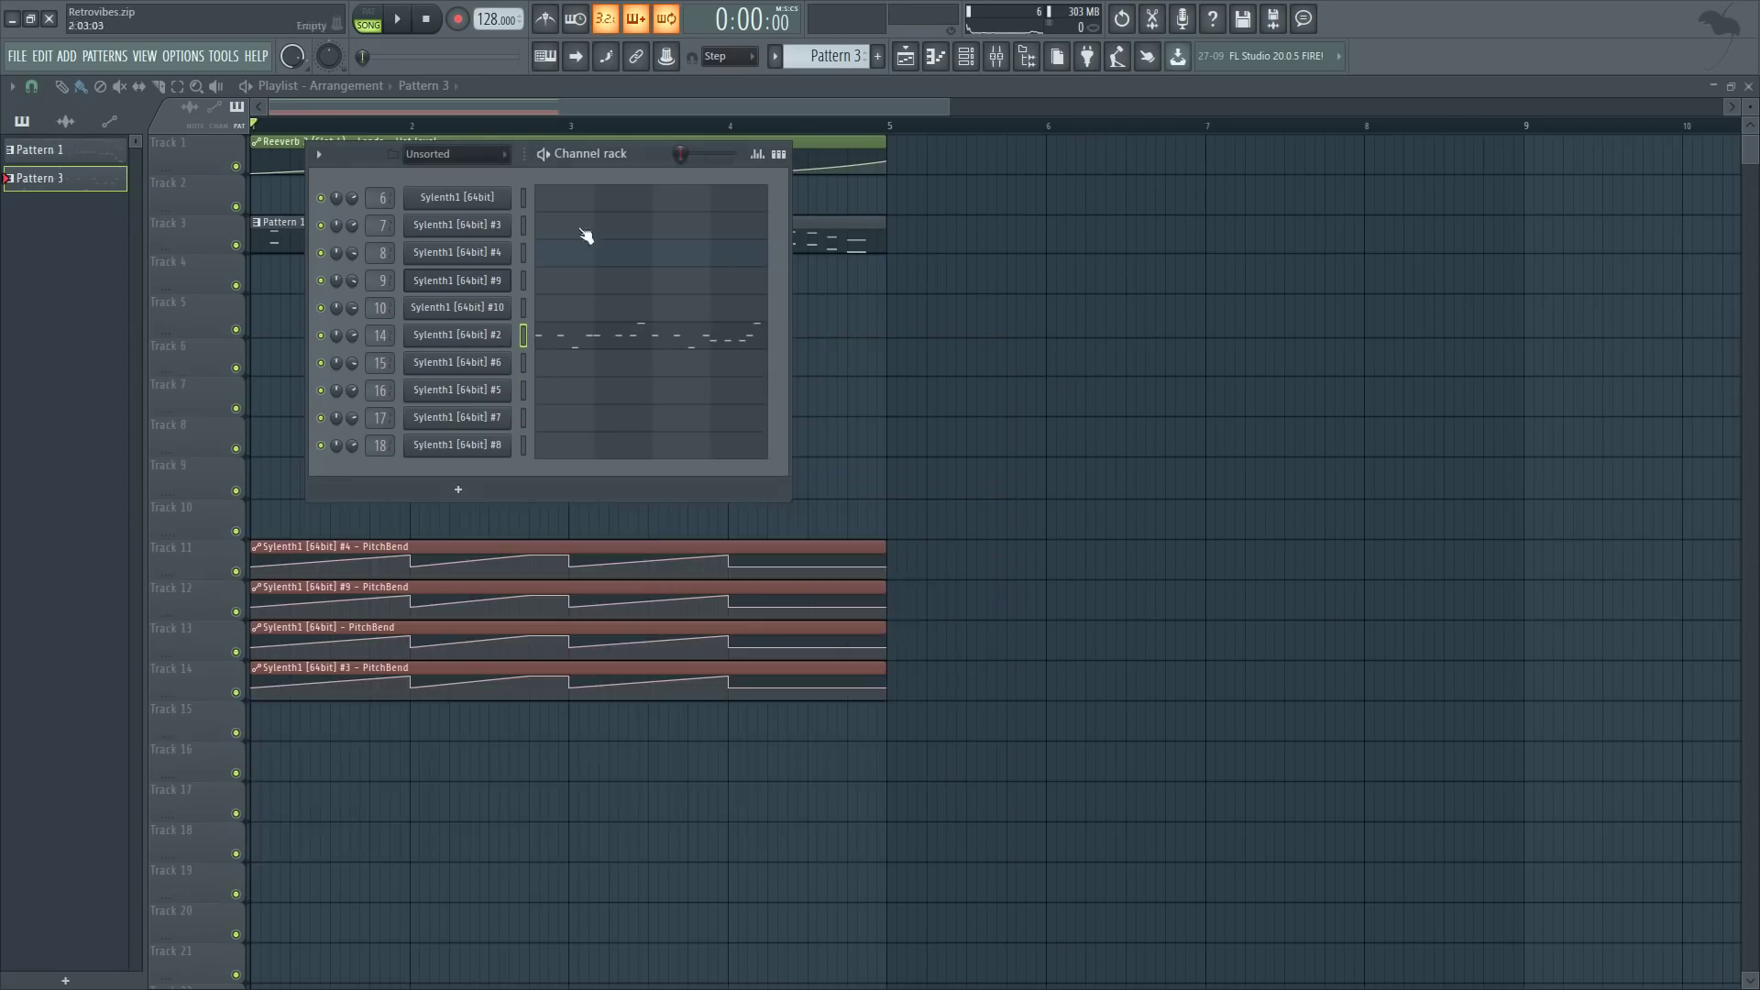
# - Play Pattern 3 while viewing Sylenth1 #2's notes in the piano roll, and return to the channel rack
pyautogui.press('space')
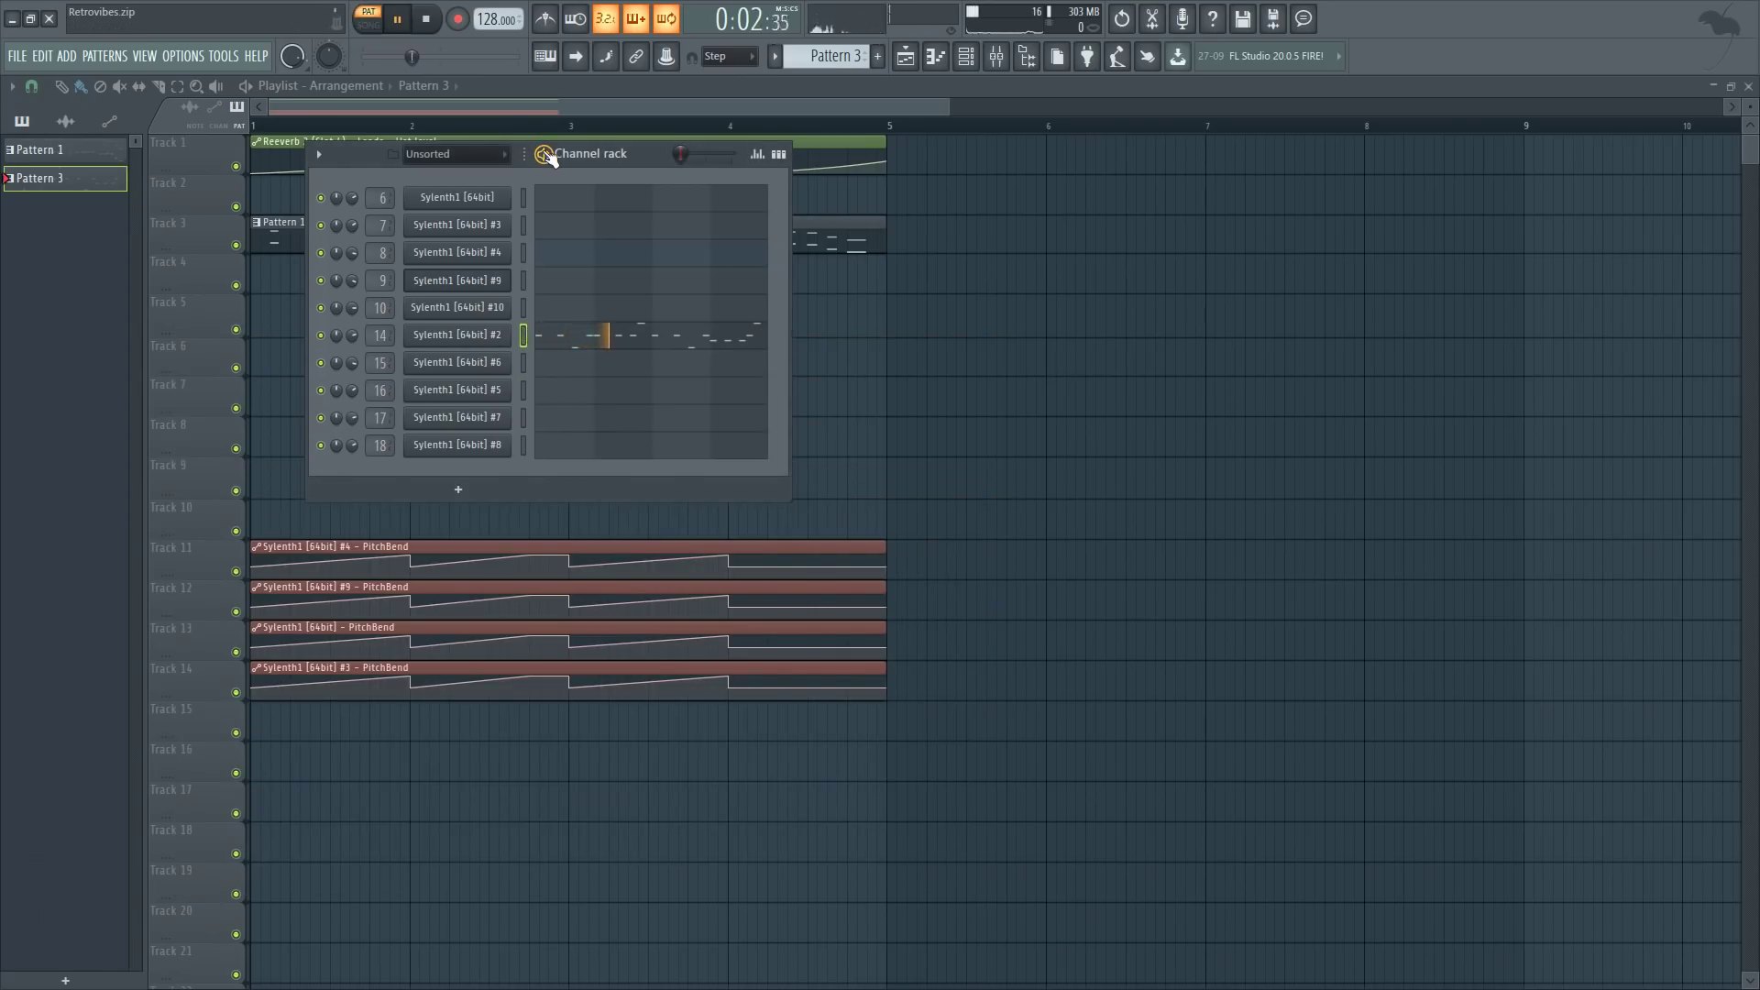
pyautogui.click(715, 341)
pyautogui.scroll(-6, 715, 348)
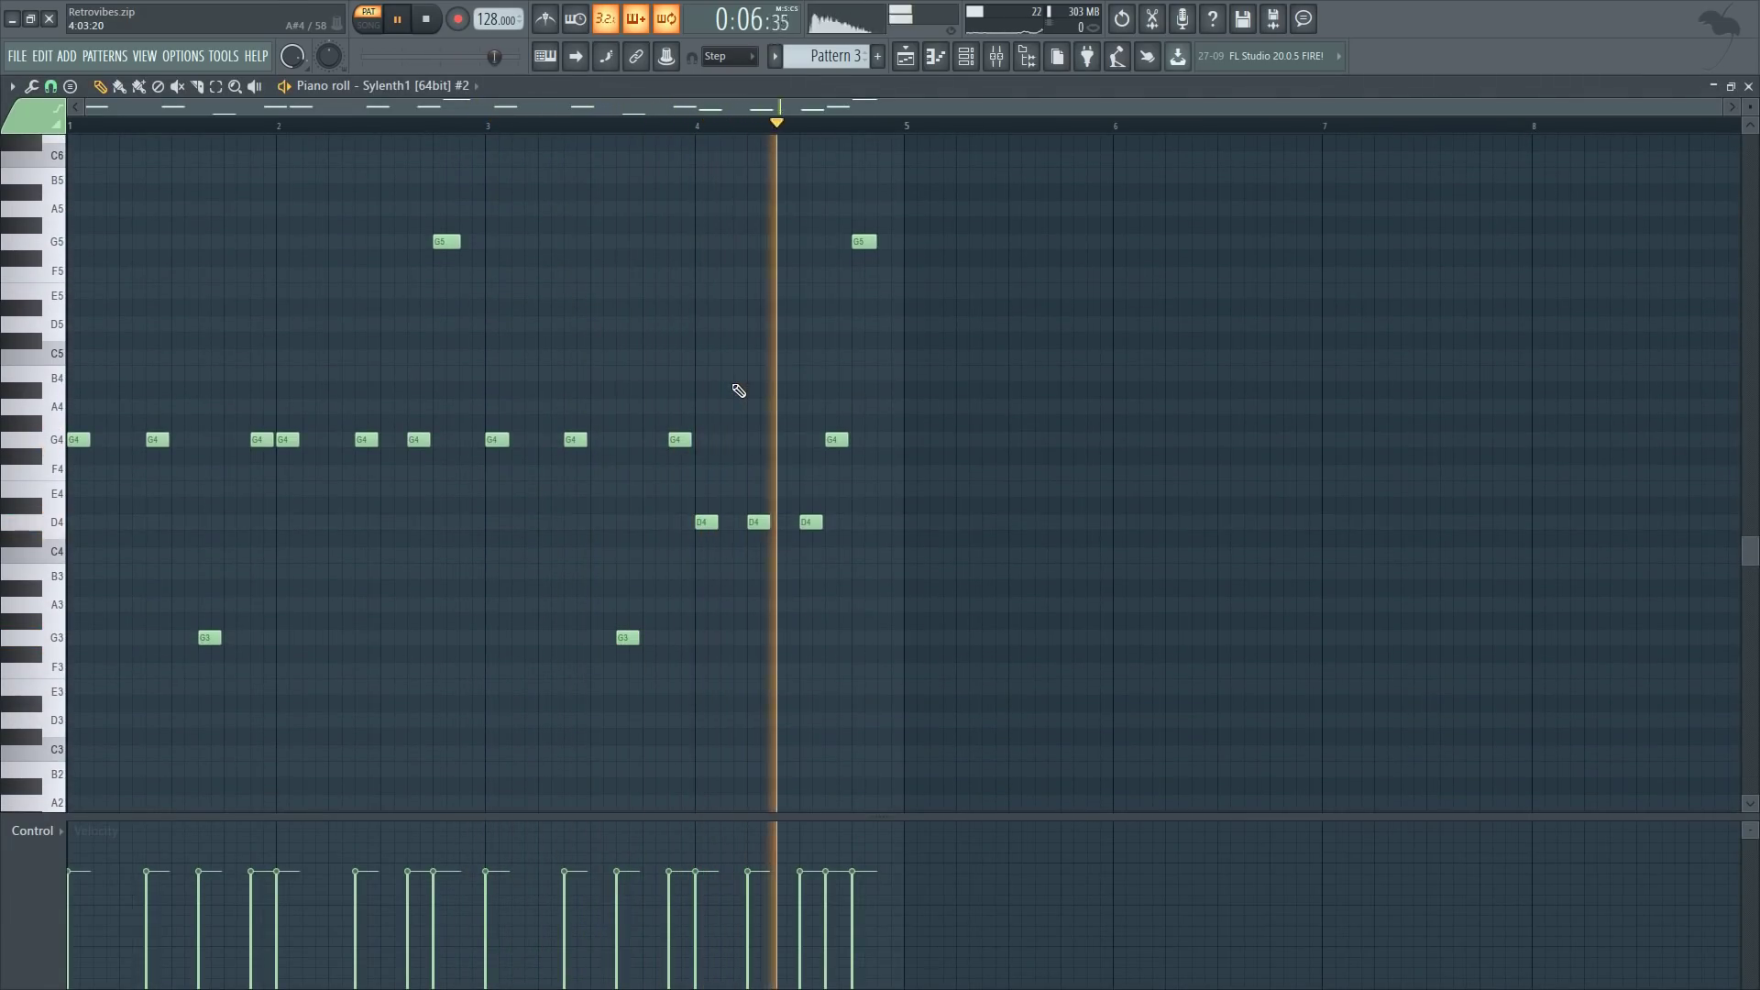
pyautogui.press('space')
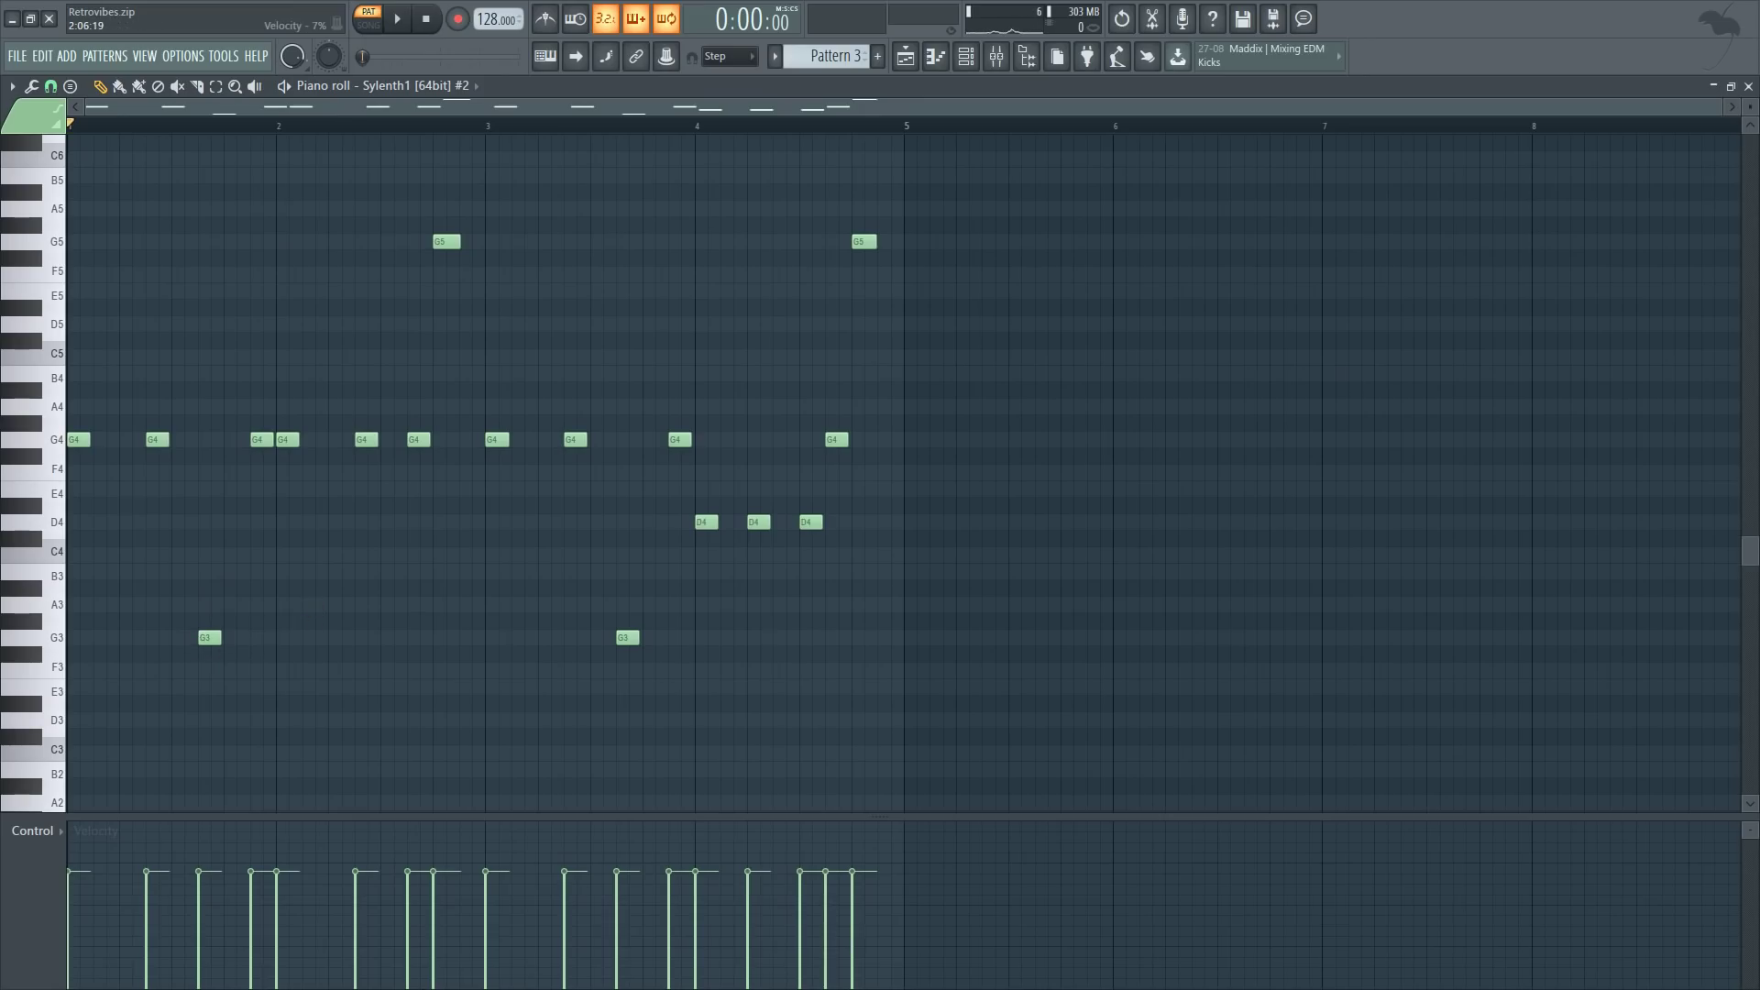
pyautogui.click(906, 57)
pyautogui.click(966, 56)
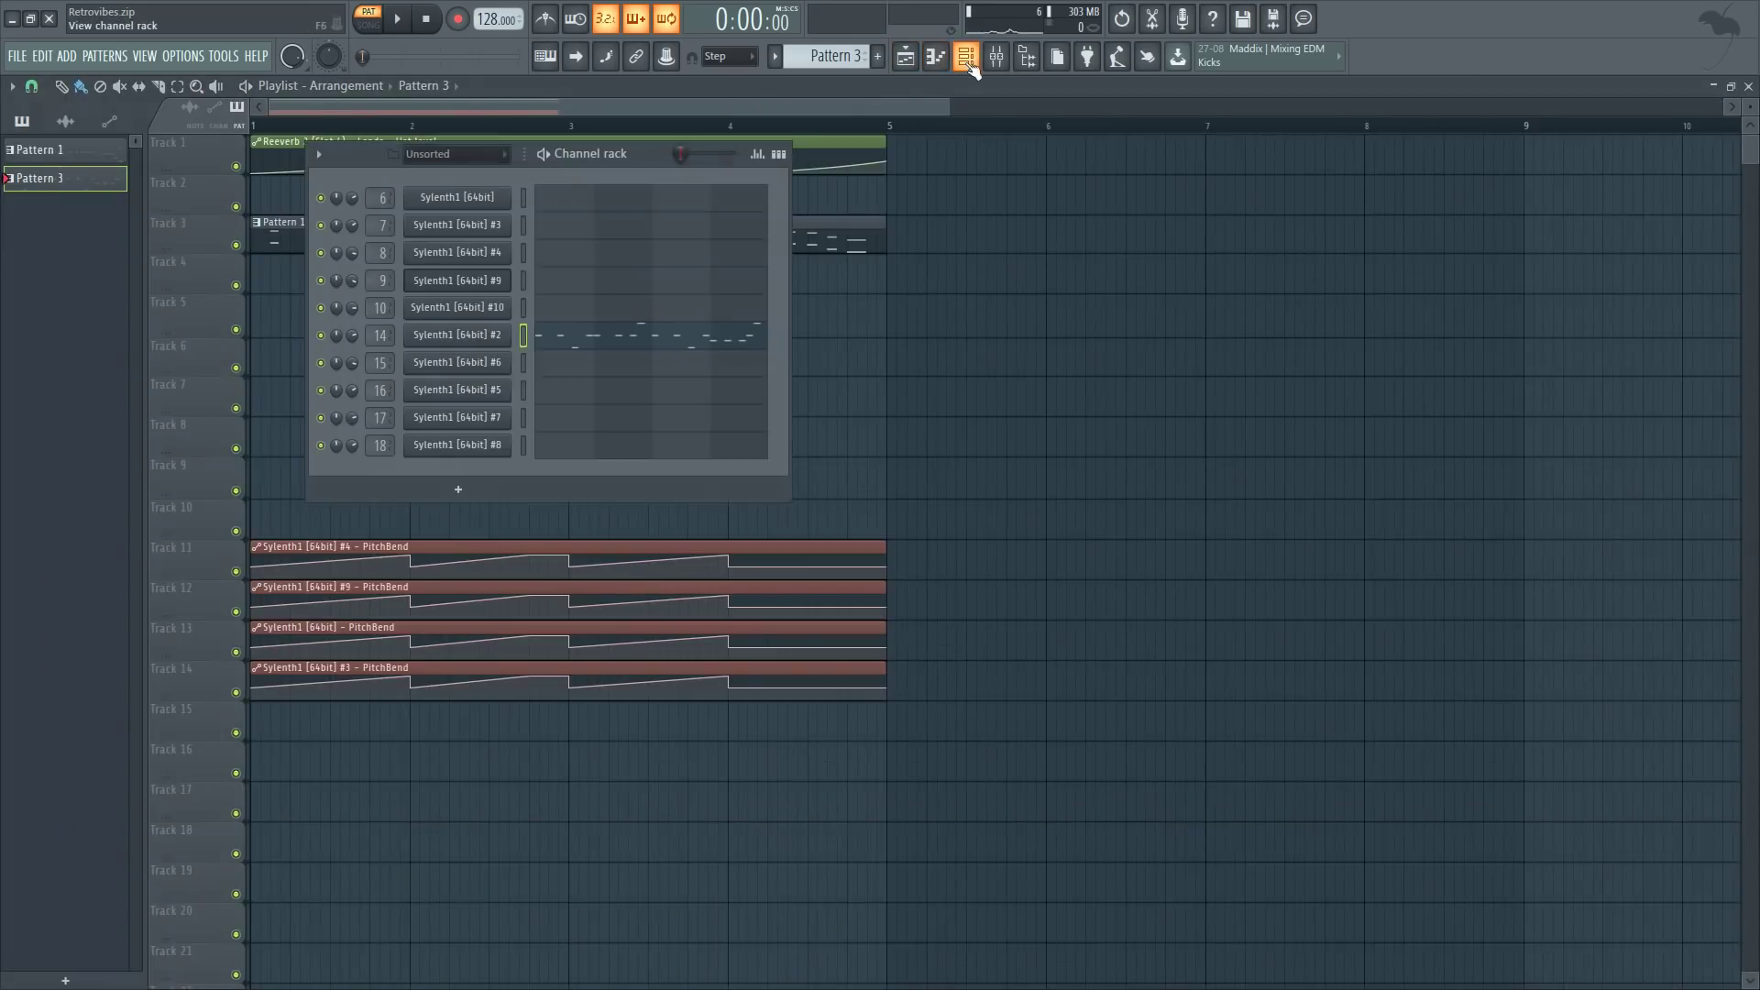
# - Audition Sylenth1 #6's BA - Square Crunch preset and paste Sylenth1 #2's notes into its channel
pyautogui.click(504, 363)
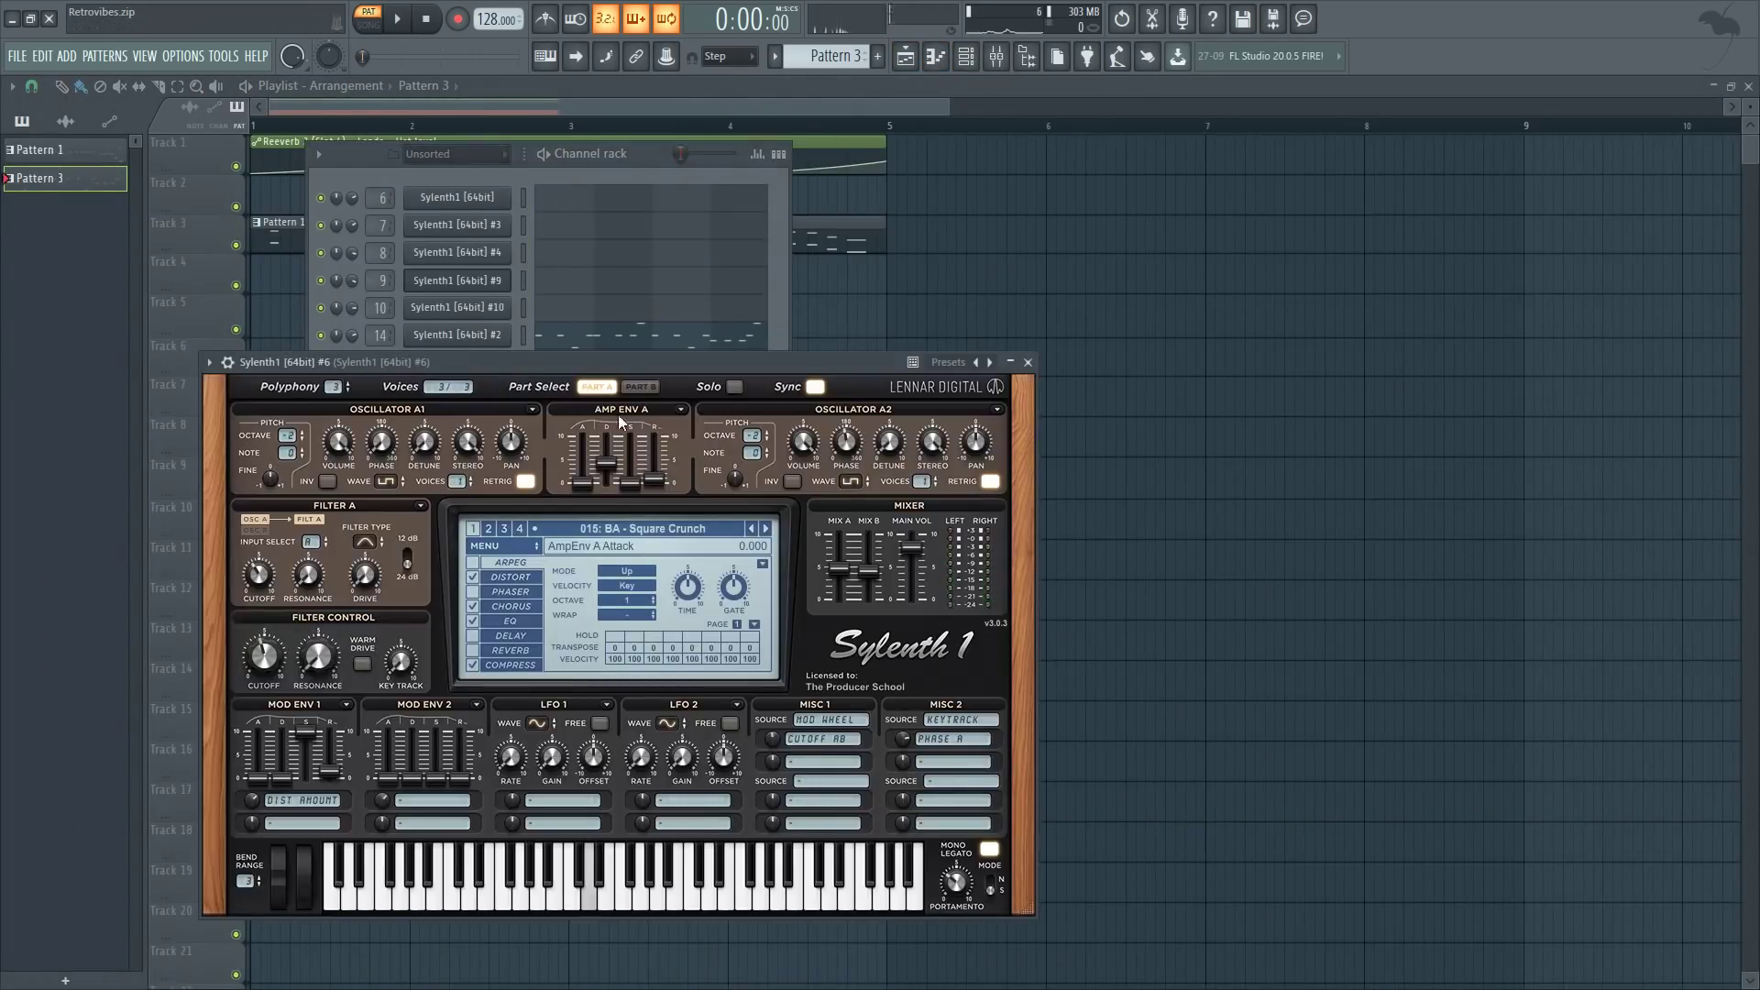
pyautogui.click(1027, 362)
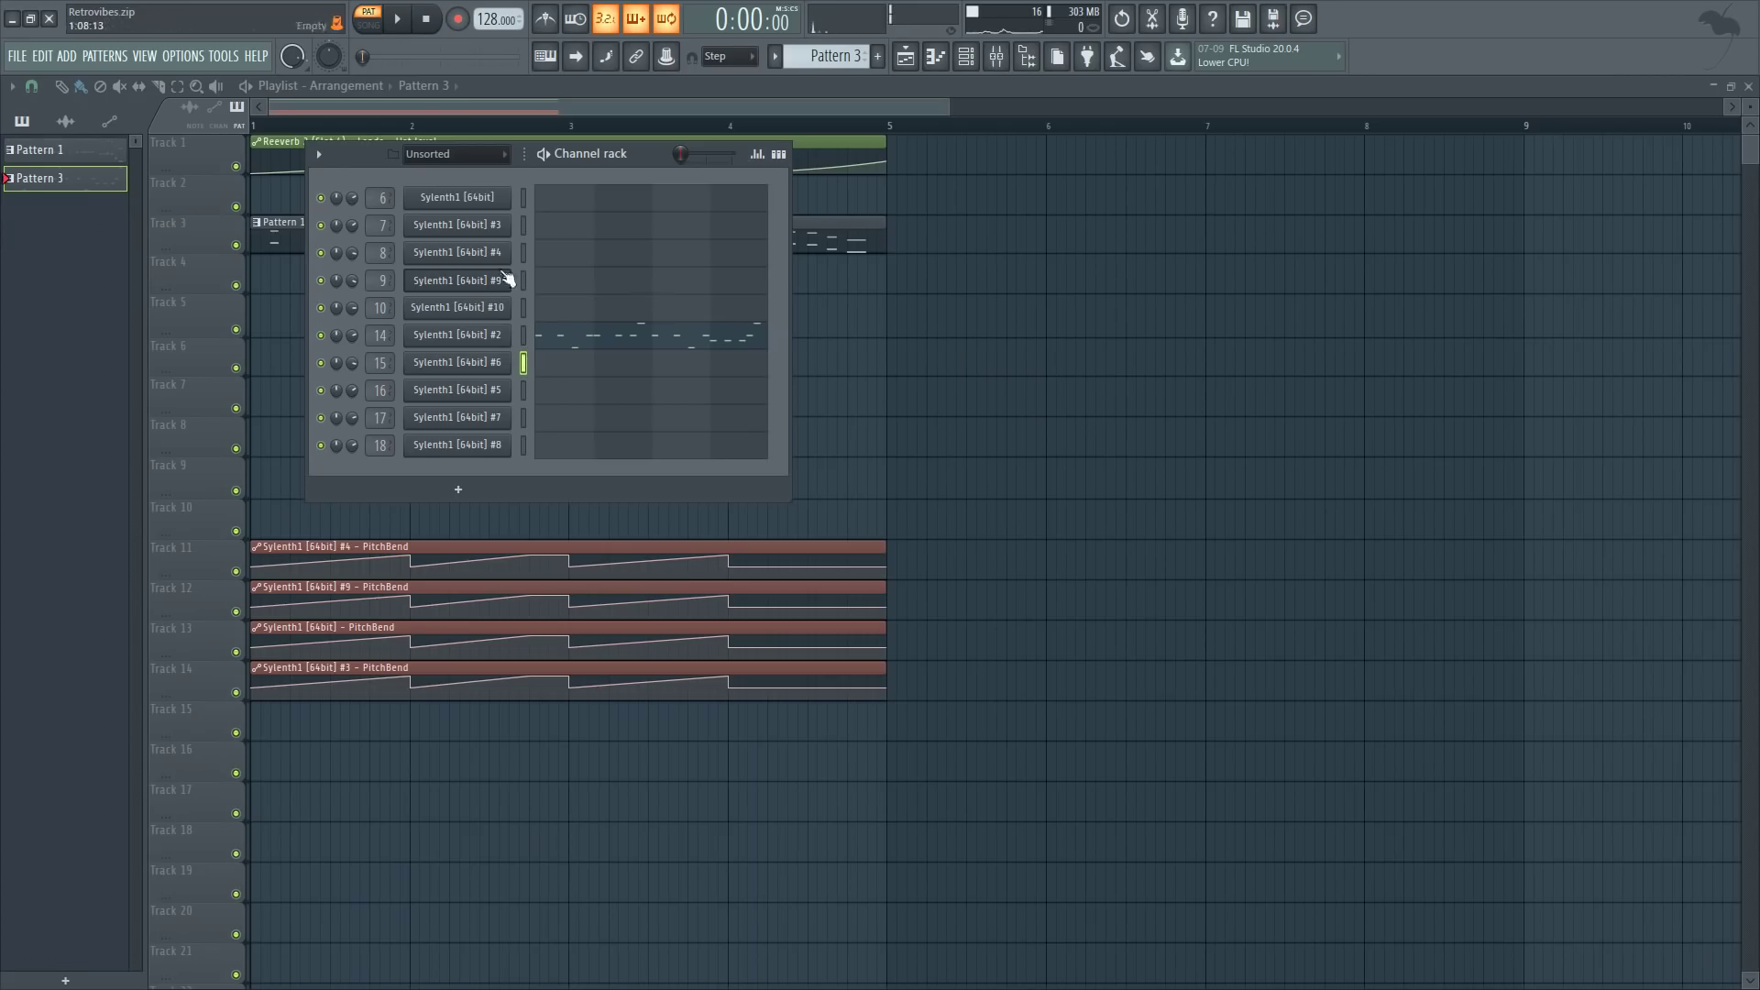
pyautogui.click(524, 360)
pyautogui.hotkey('ctrl', 'v')
# - Mute Sylenth1 #2, and raise Sylenth1 #6's notes an octave, thinned out to selected G4, D5 and G5 accents
pyautogui.click(322, 336)
pyautogui.click(613, 377)
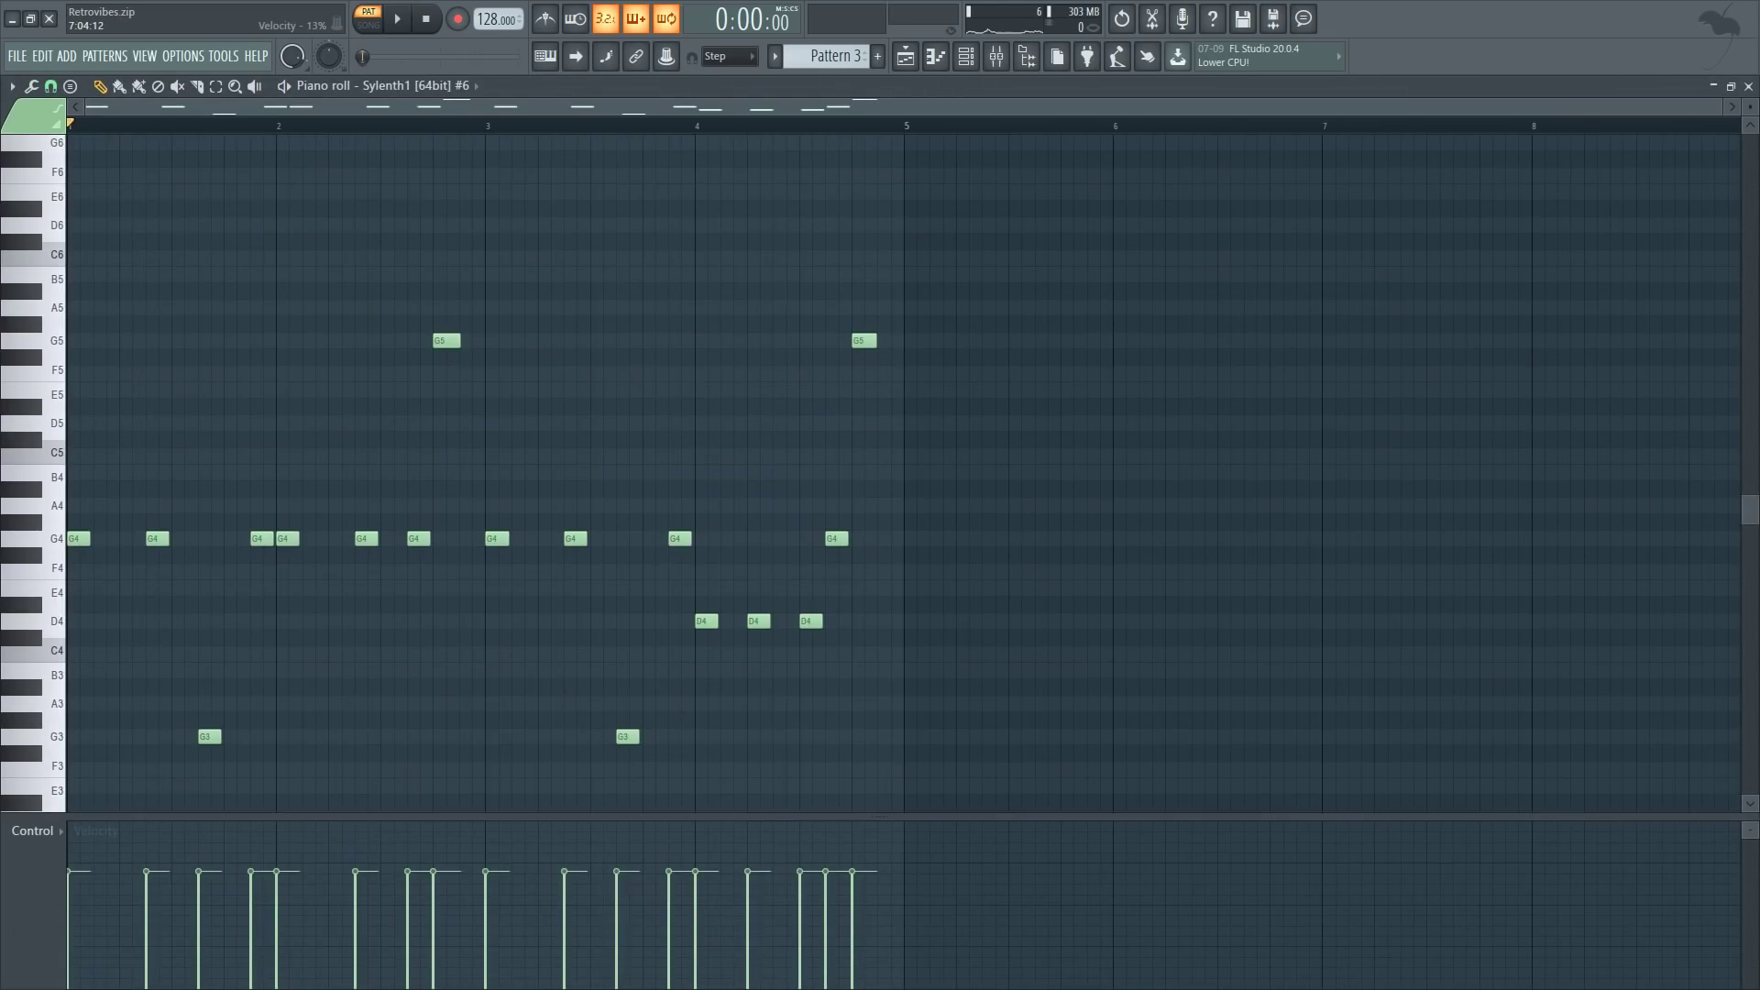
pyautogui.hotkey('ctrl', 'Up')
pyautogui.press('space')
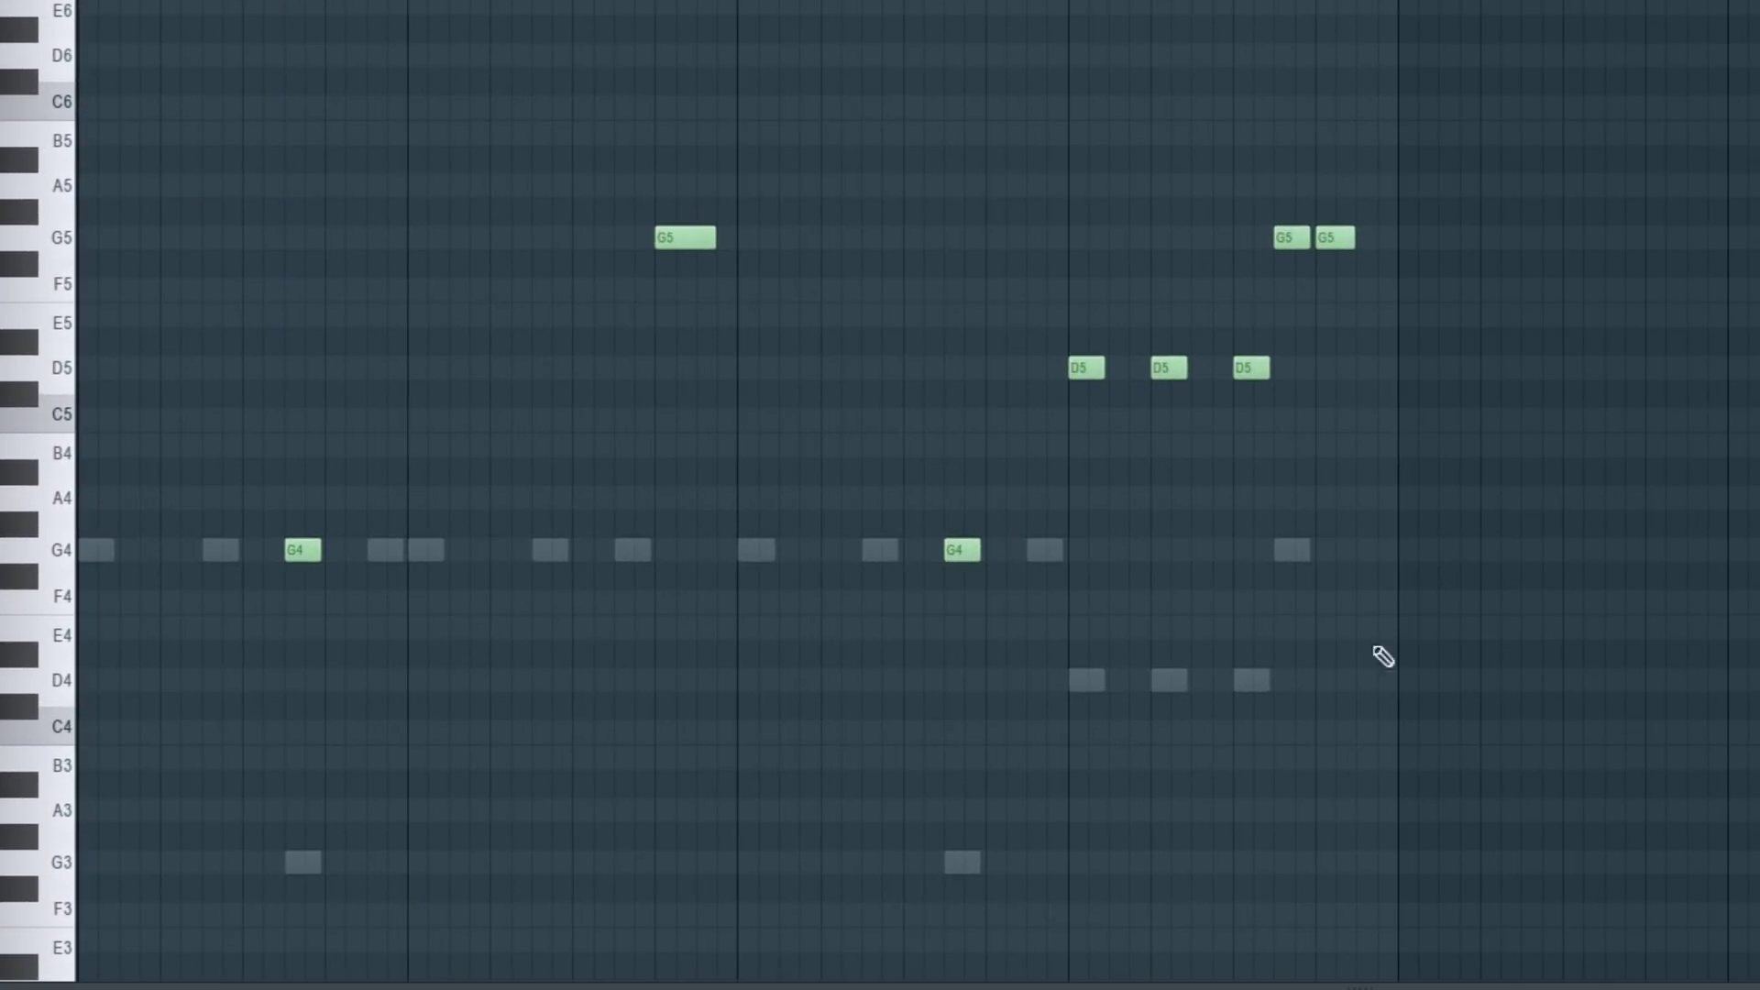
# - Unmute Sylenth1 #2 and play Pattern 3 with Sylenth1 #6 layered on top
pyautogui.press('F6')
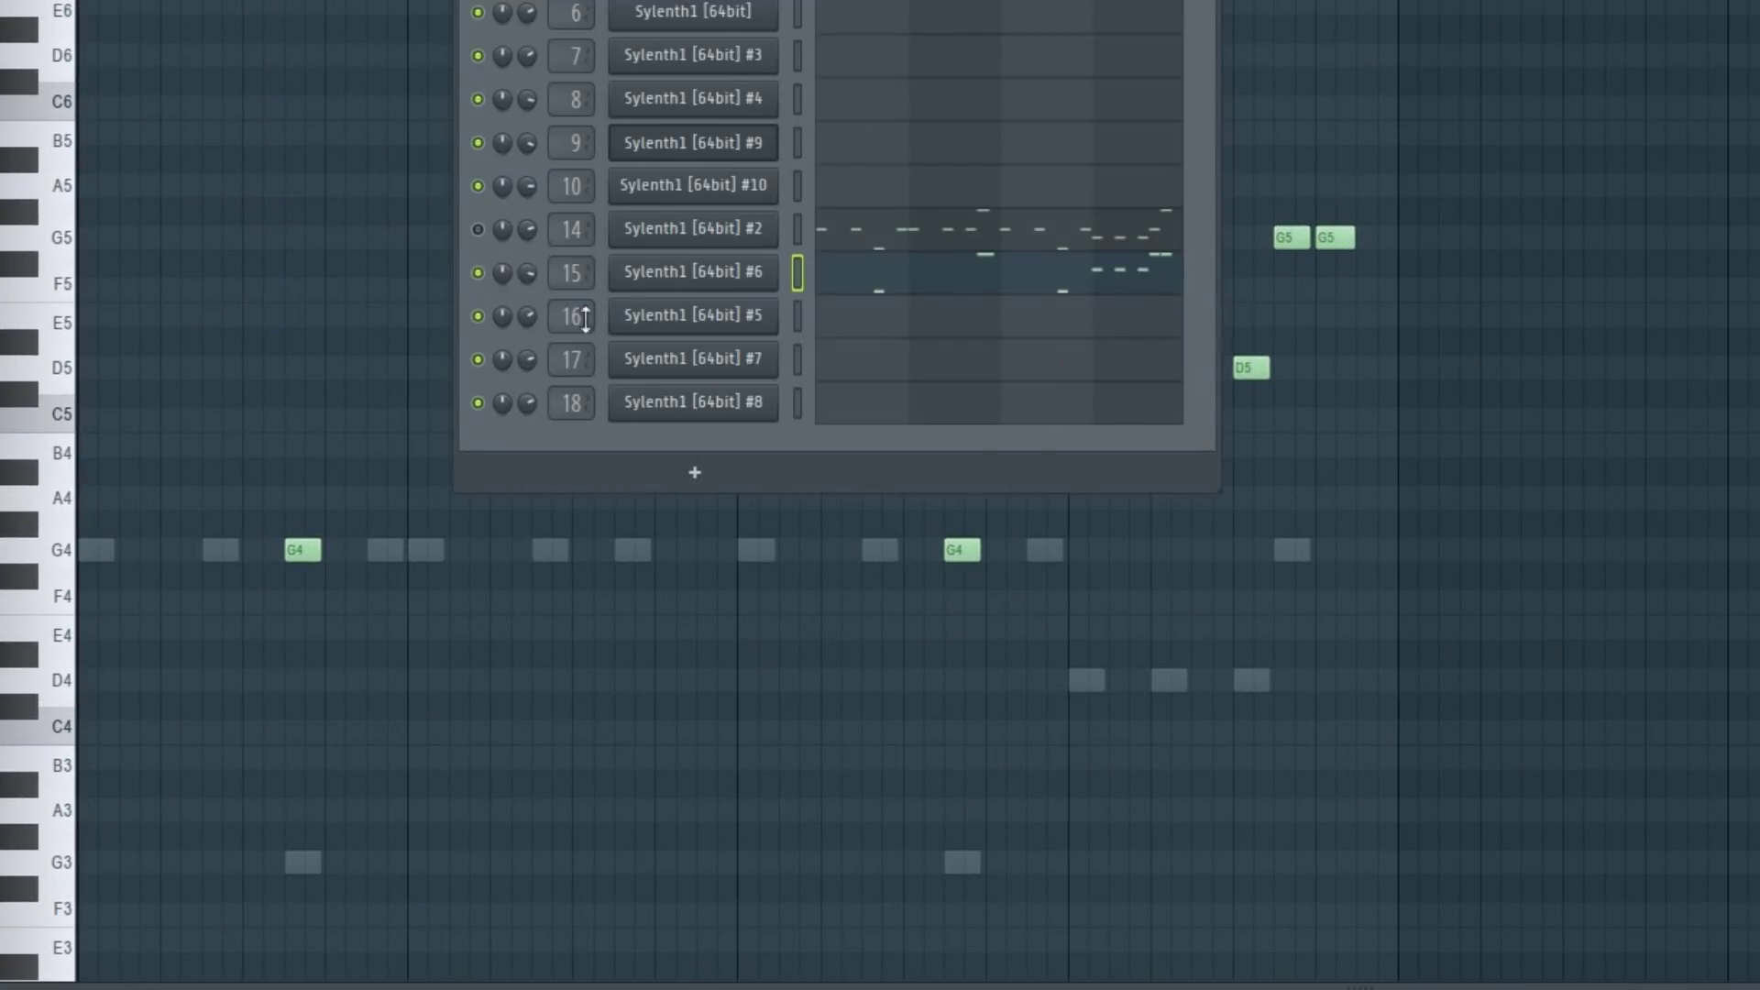
pyautogui.click(476, 230)
pyautogui.press('space')
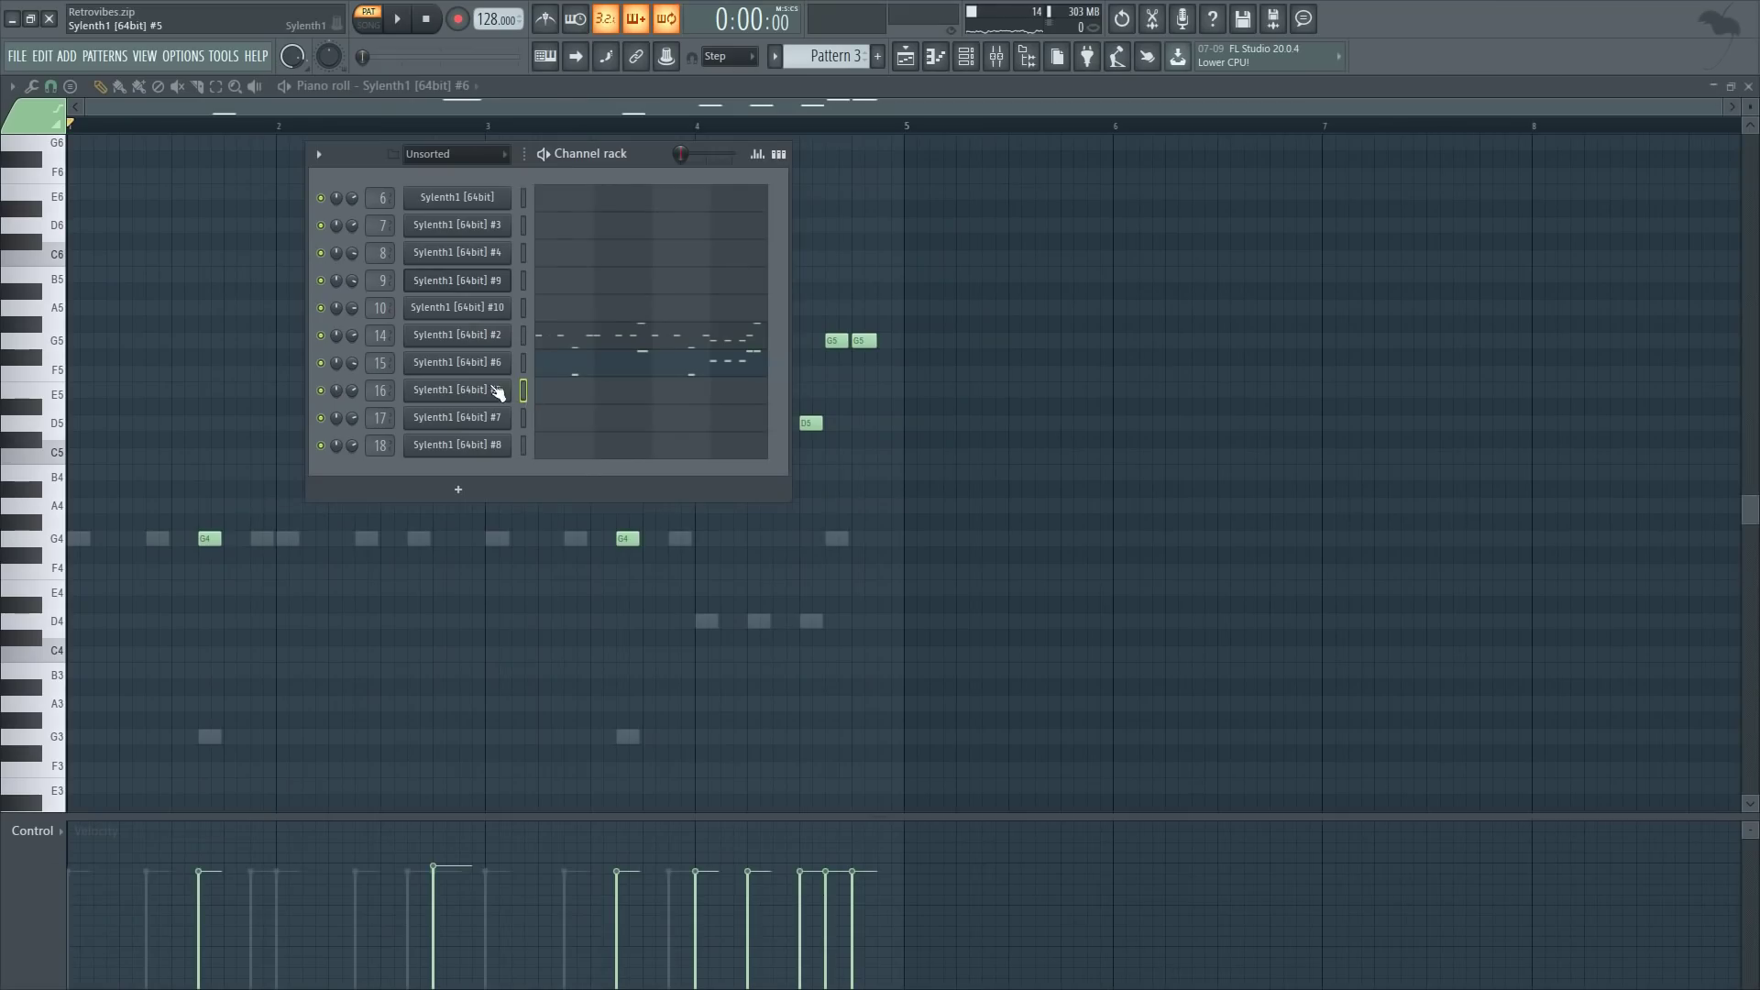
# - Open Sylenth1 #5 and audition its BA - Cyber preset
pyautogui.click(495, 390)
pyautogui.click(1028, 362)
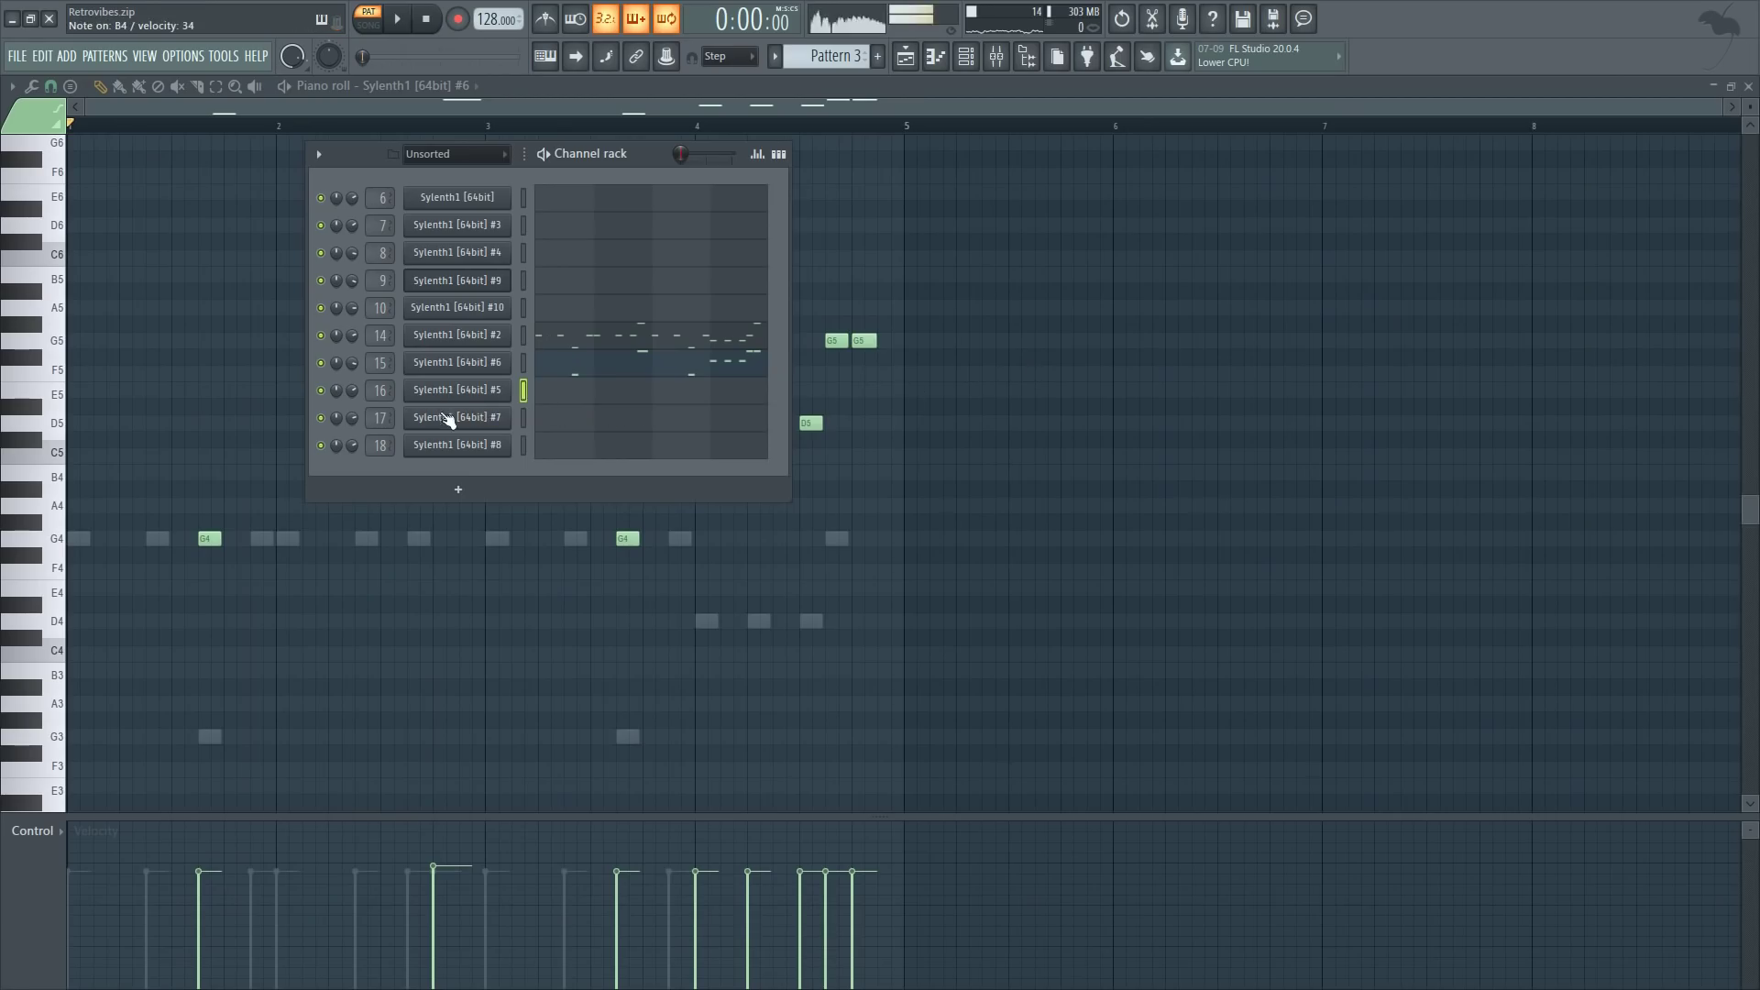
pyautogui.click(463, 391)
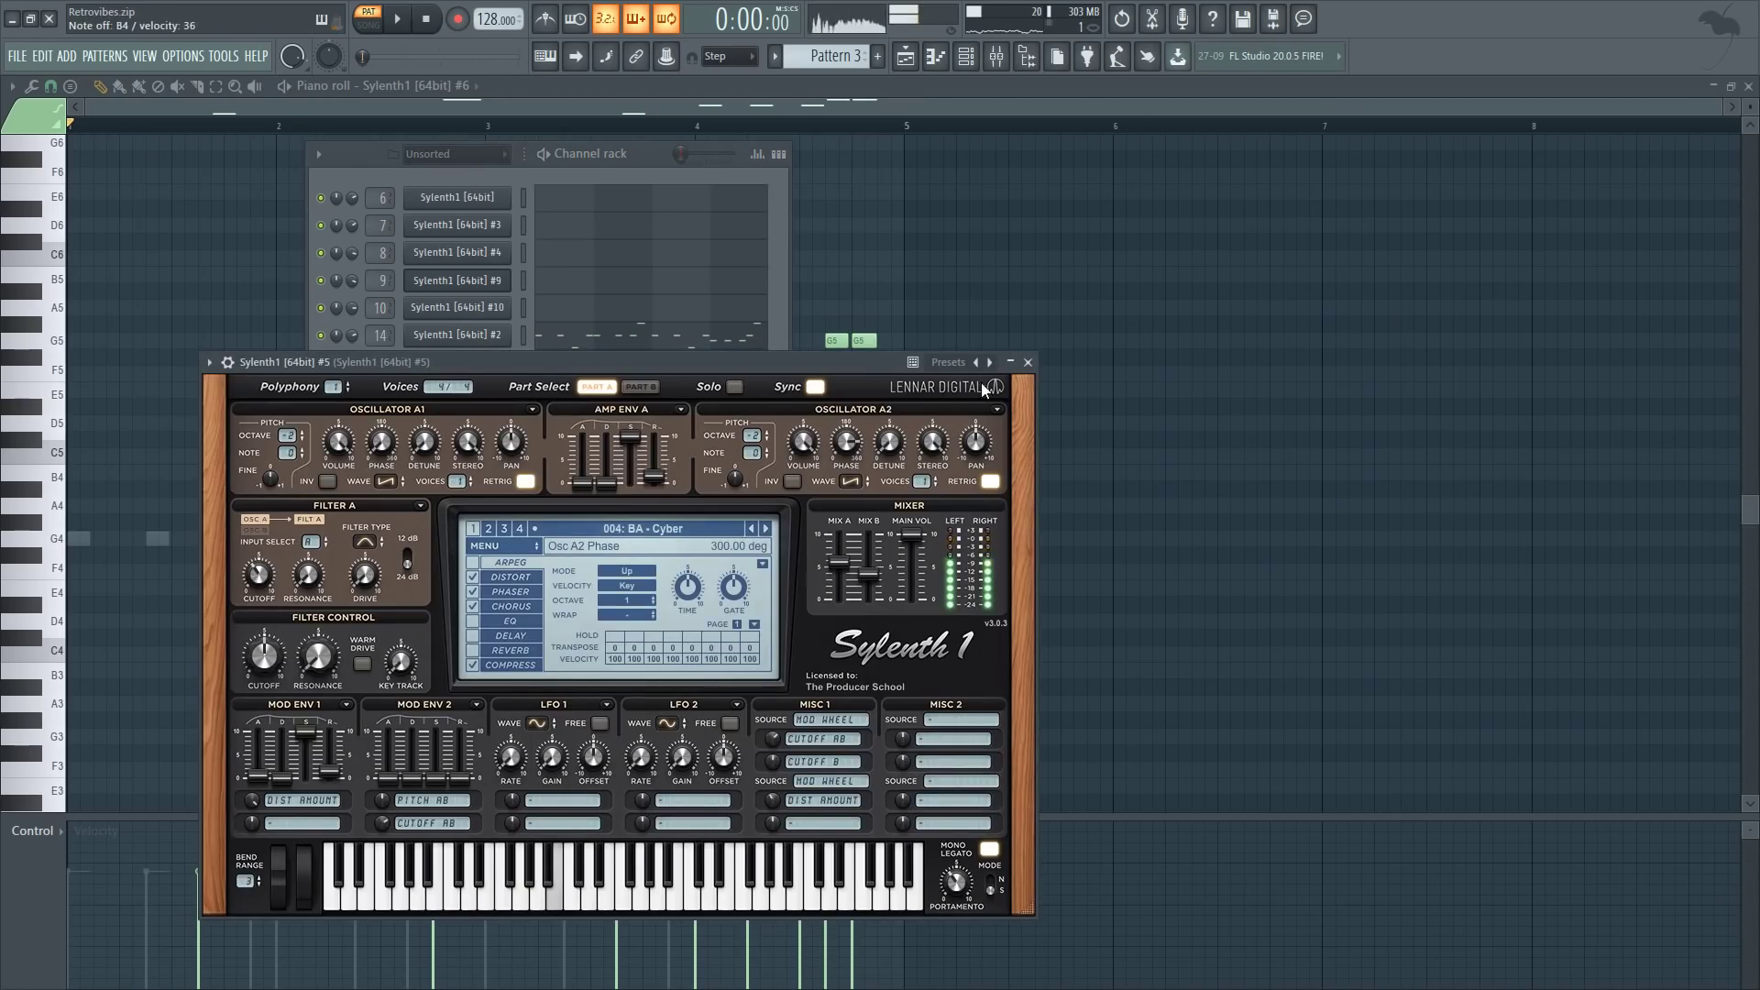
pyautogui.click(1028, 362)
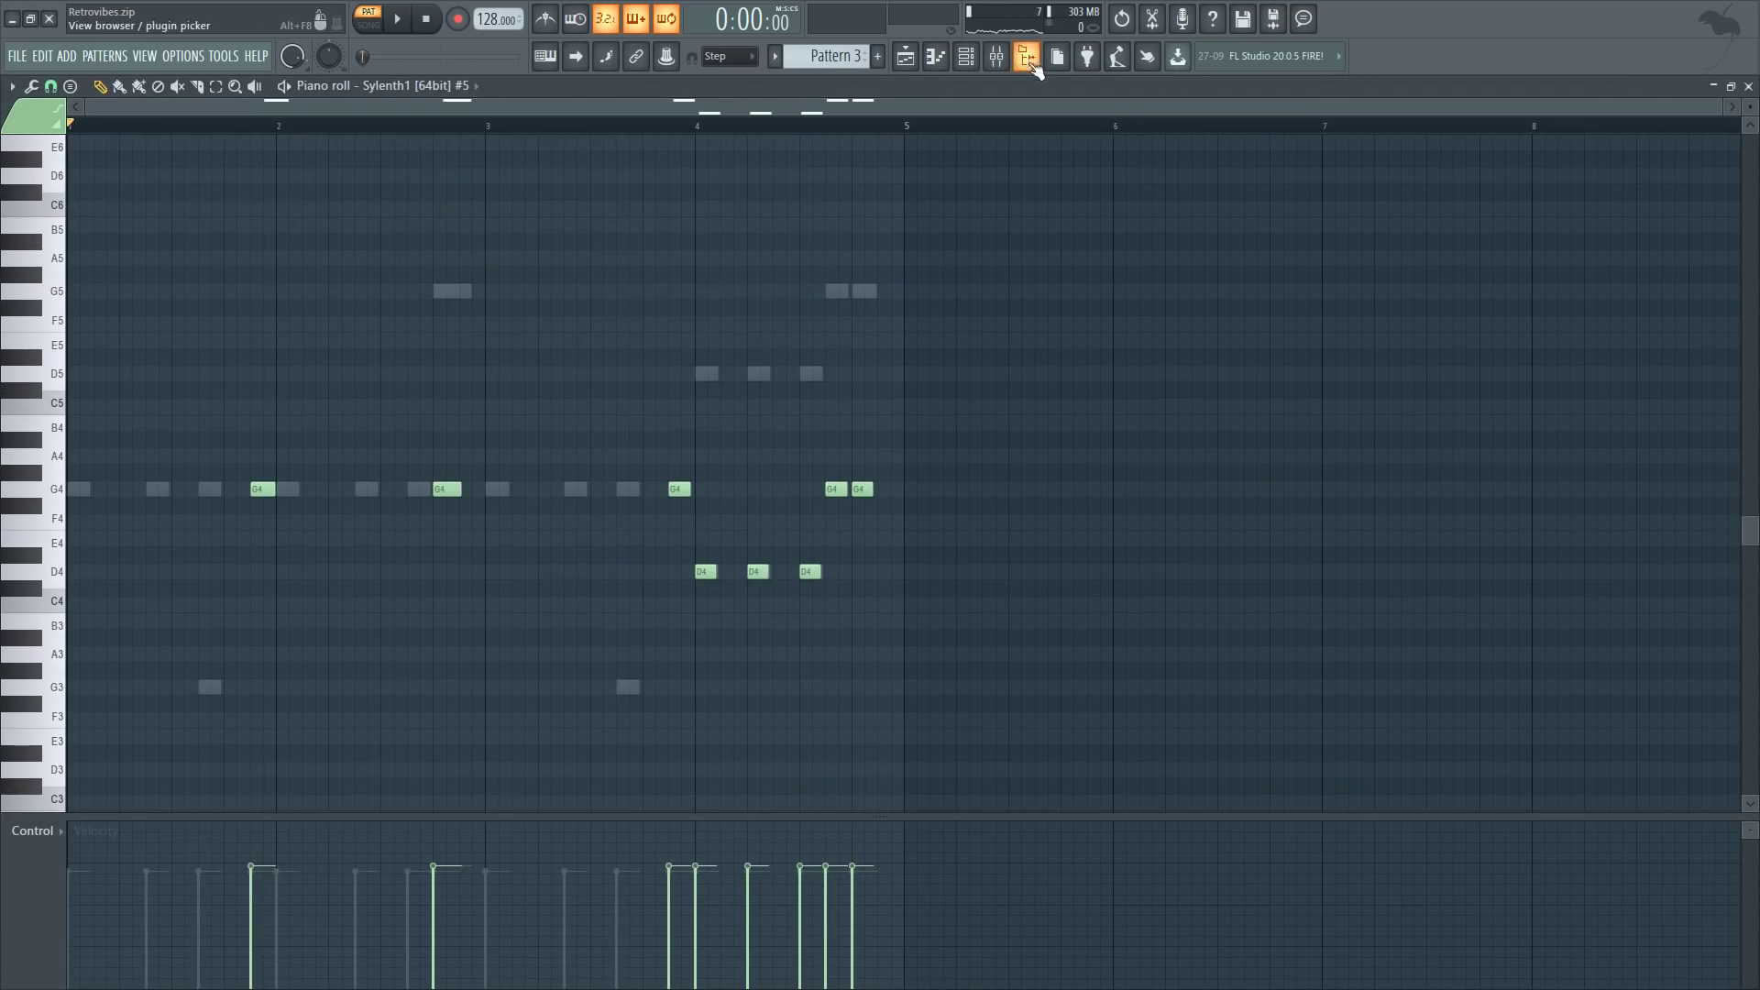
# - Play Pattern 3 while viewing Sylenth1 #5's accent notes in the piano roll
pyautogui.press('F6')
pyautogui.press('F6')
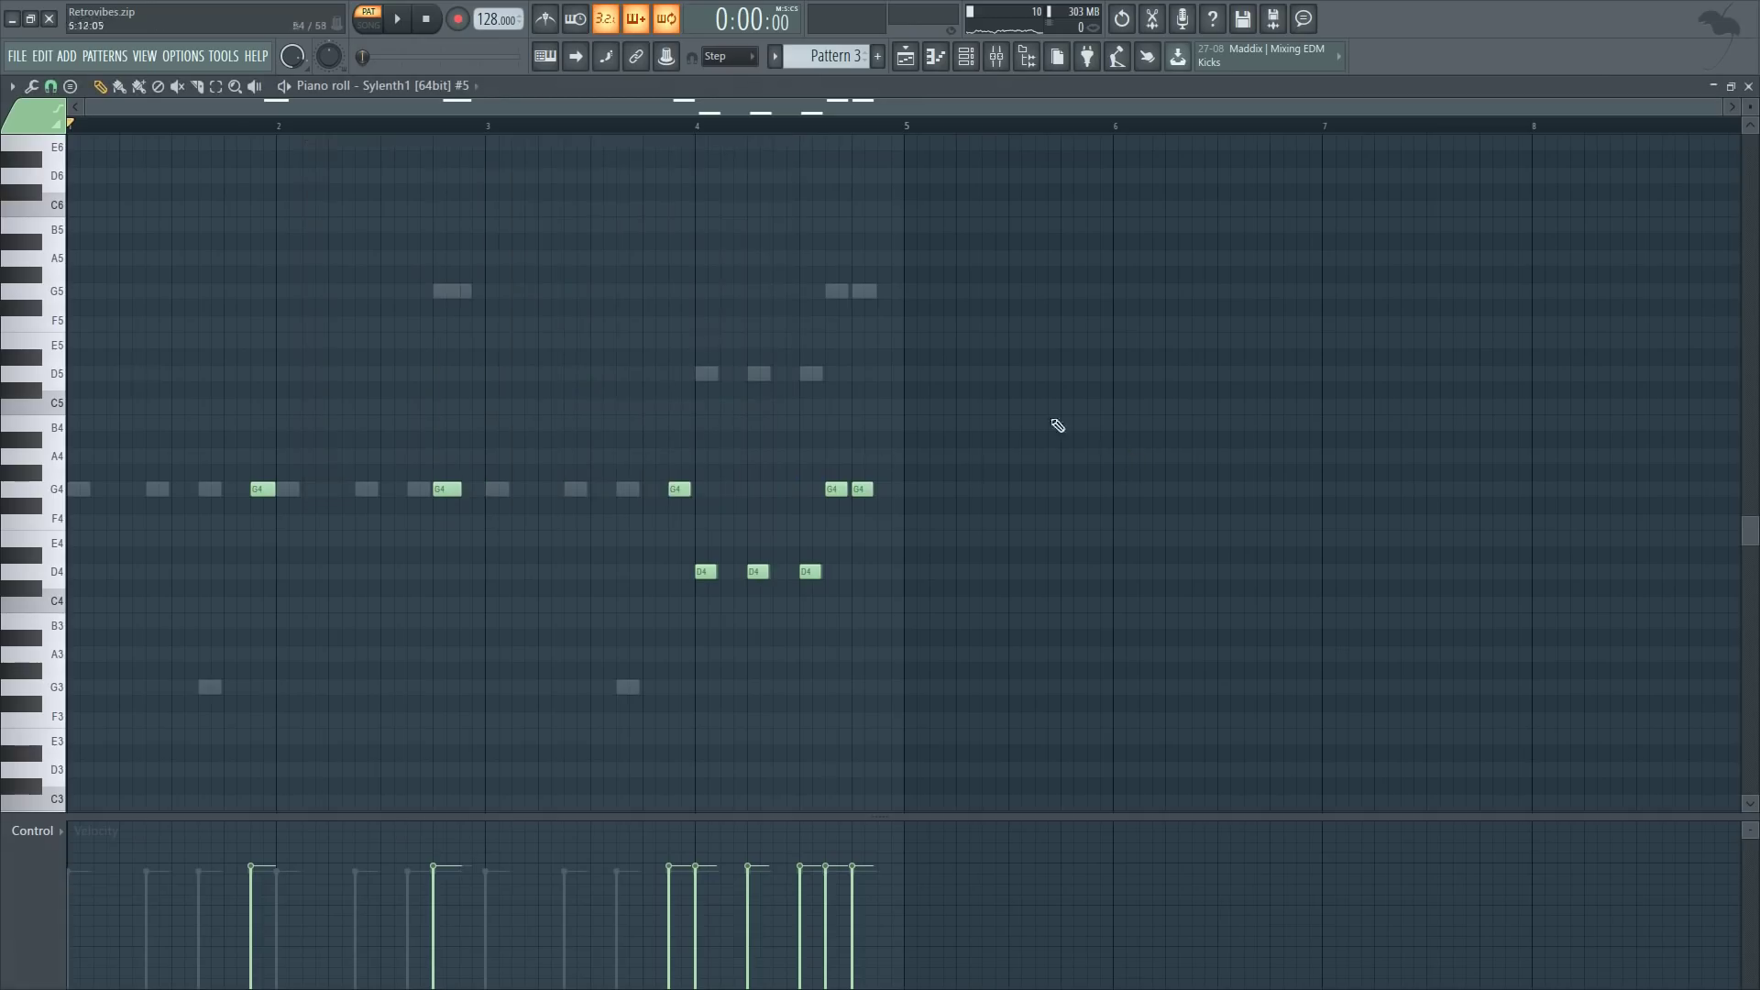
pyautogui.press('space')
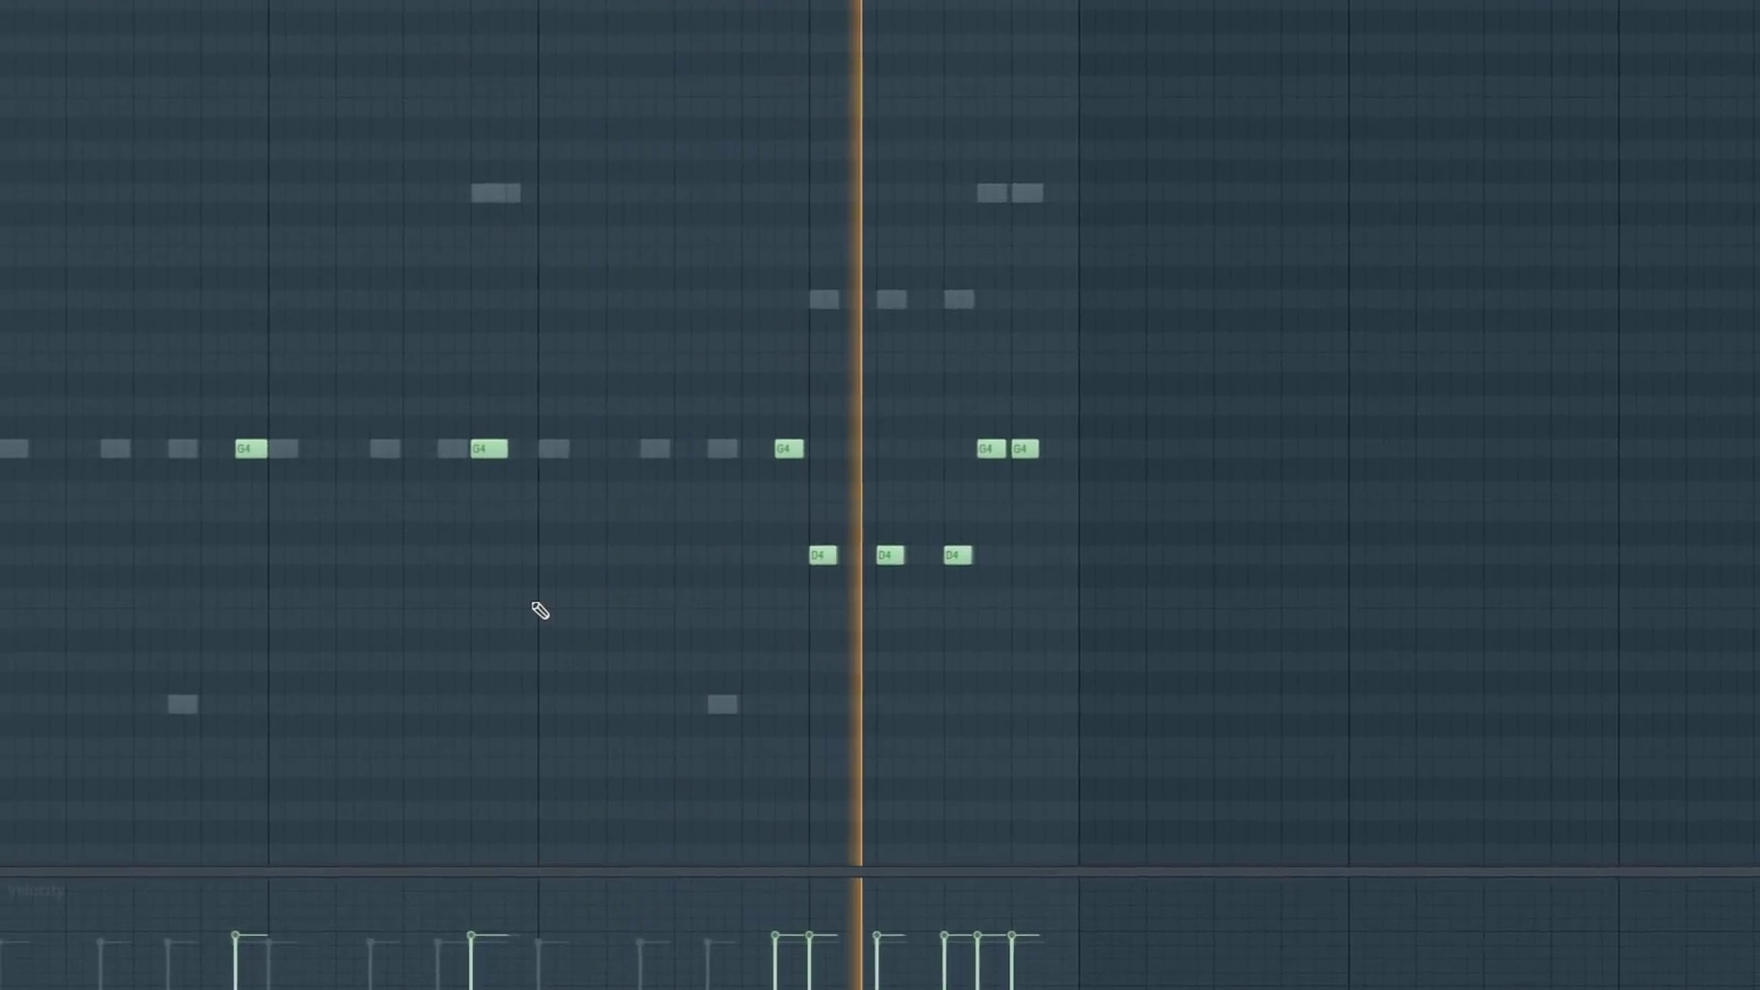
pyautogui.press('space')
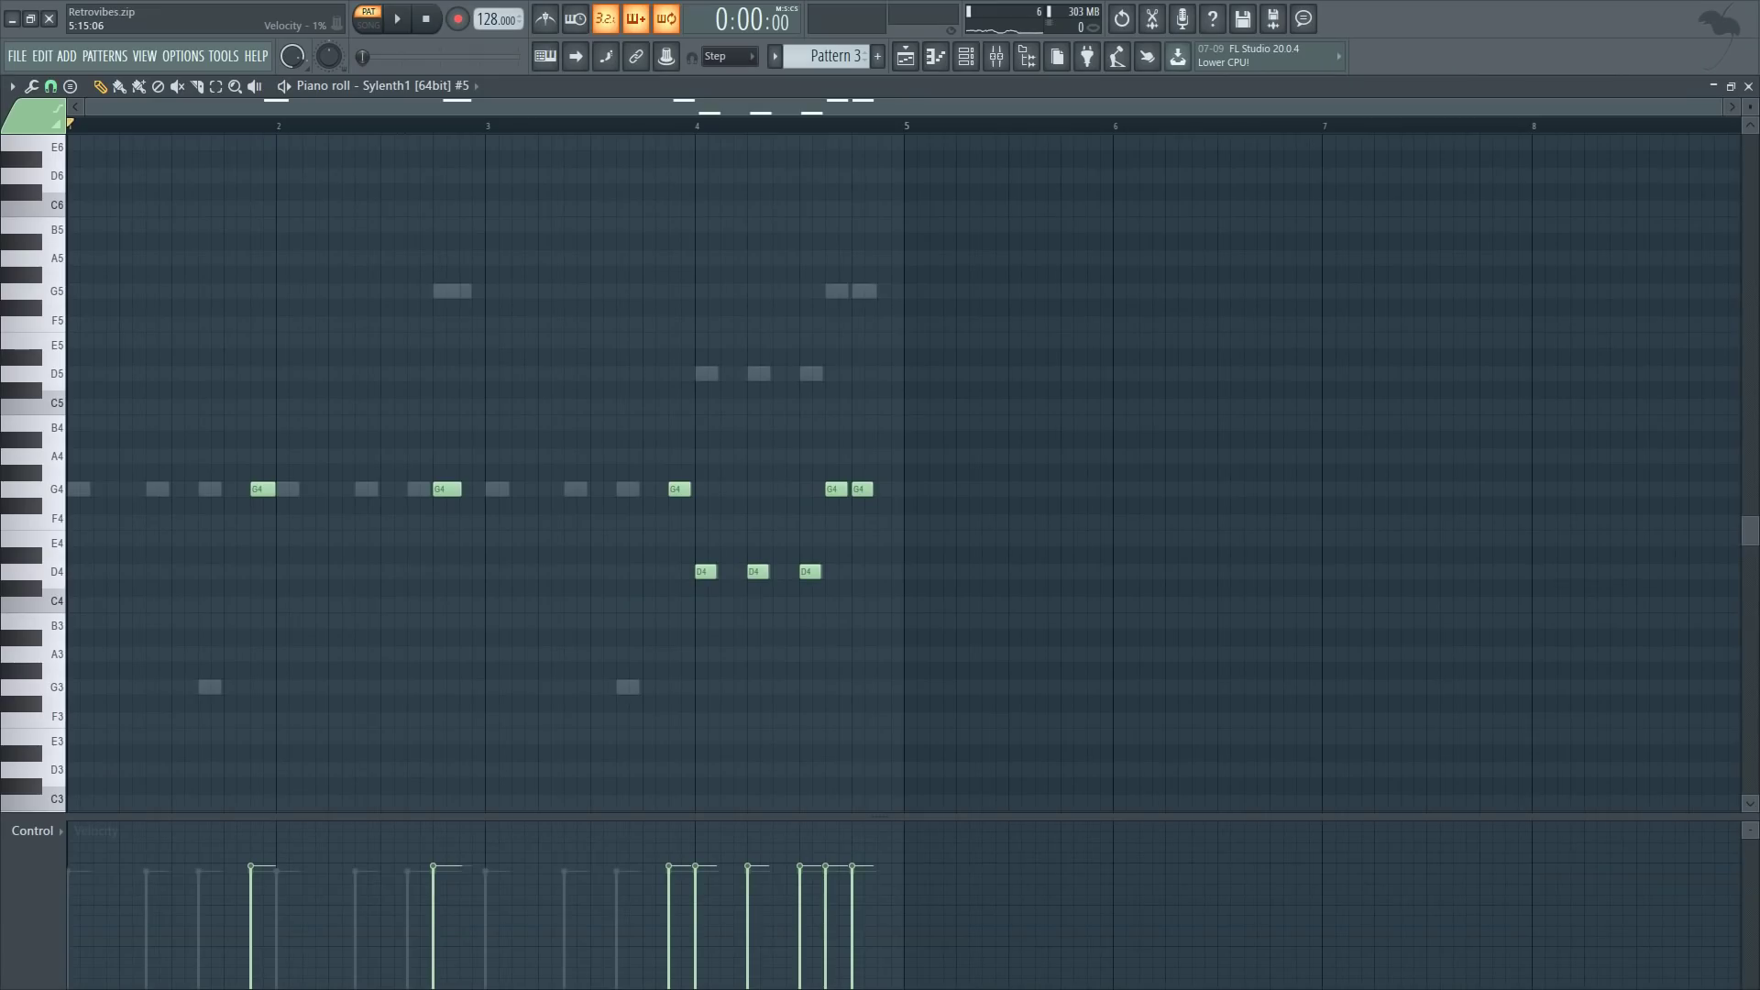
# - Audition Sylenth1 #7's BA - Cloudy preset and show its notes in the piano roll
pyautogui.press('F6')
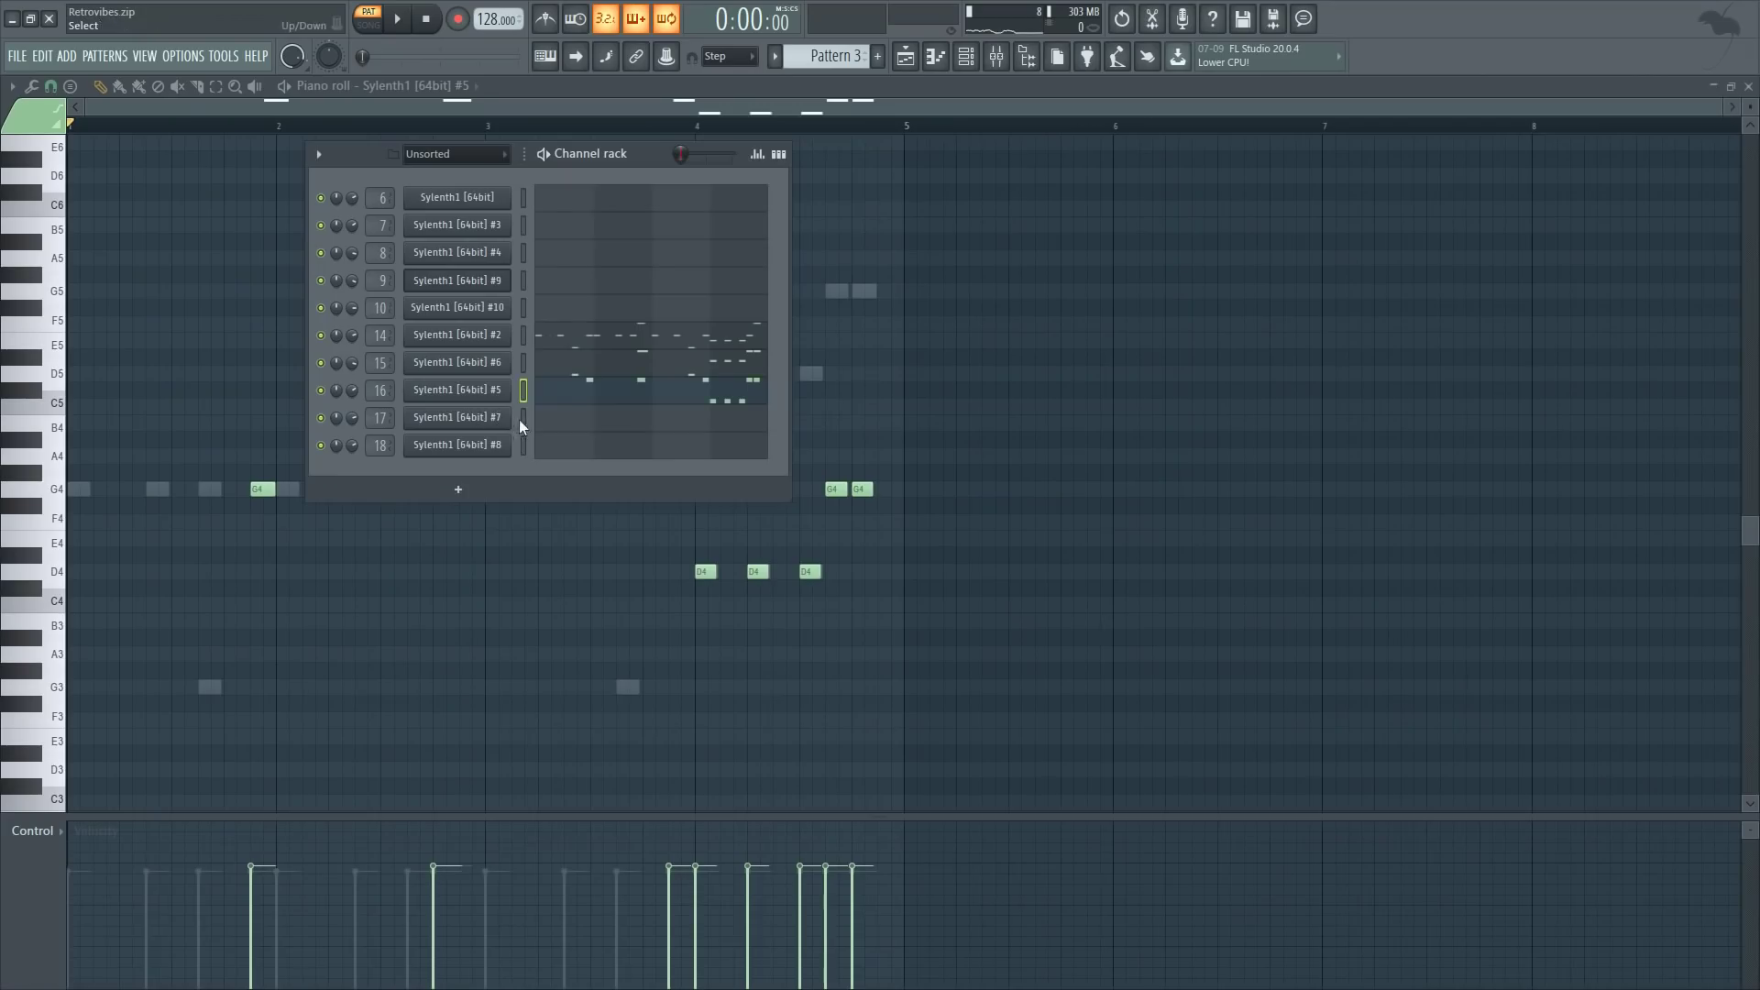
pyautogui.click(481, 425)
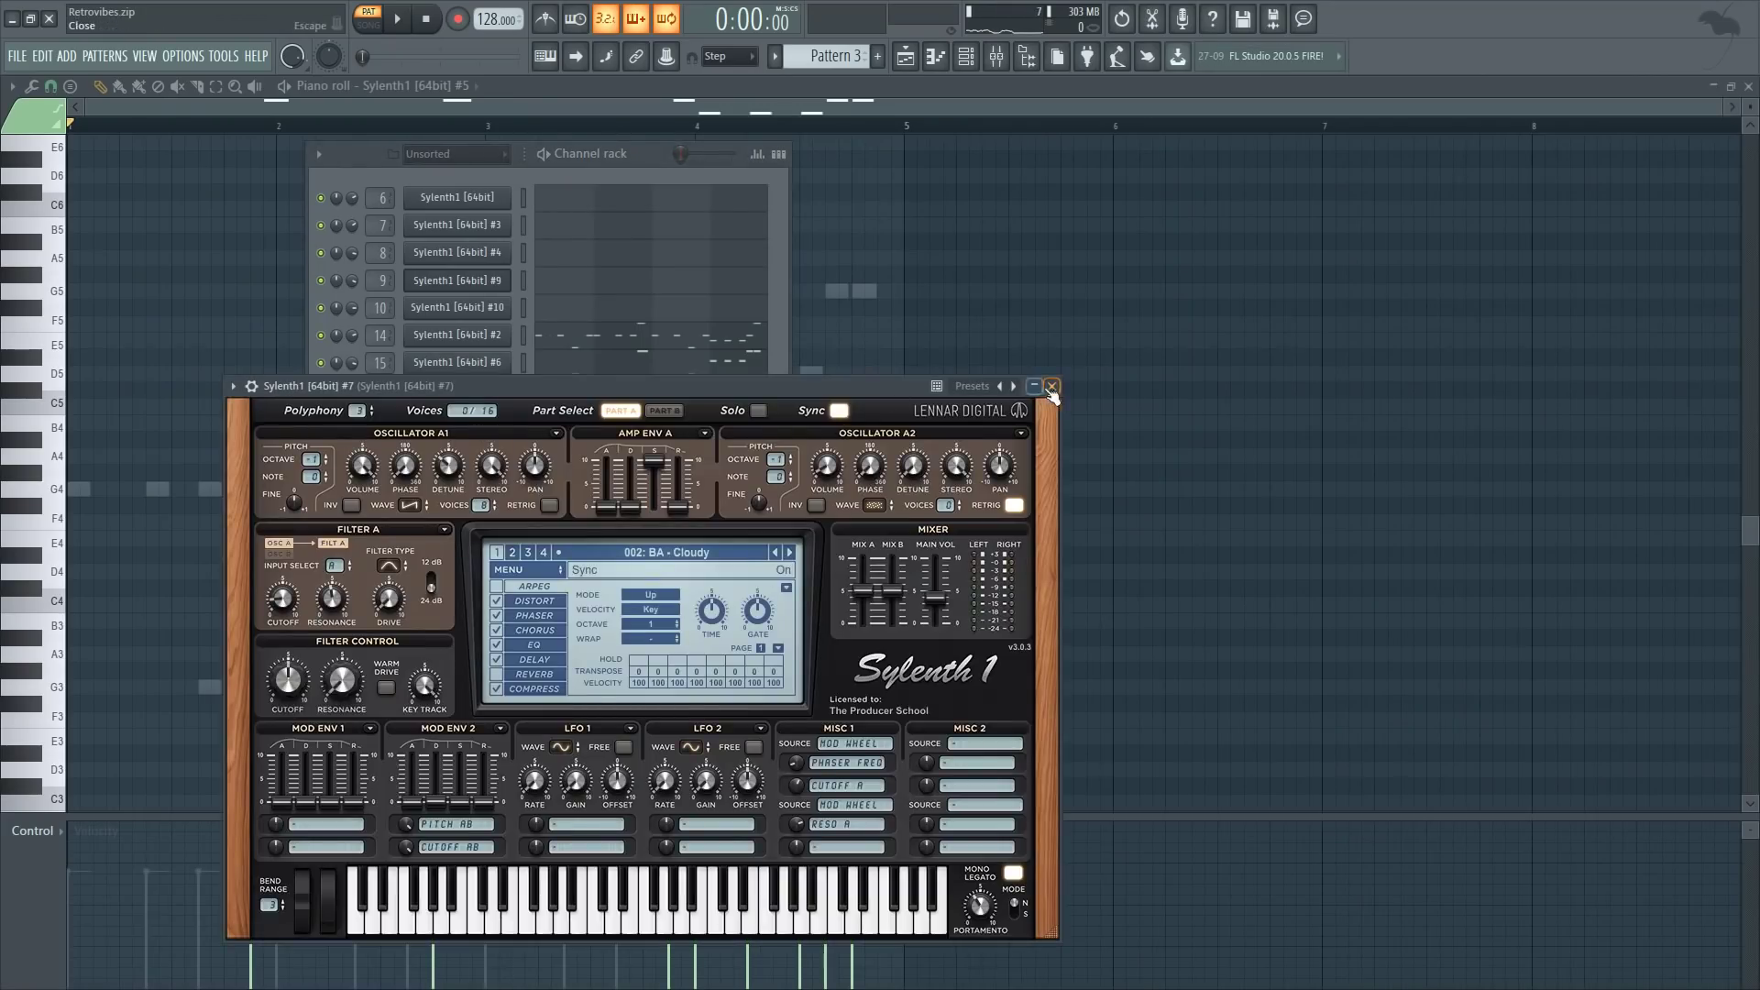
pyautogui.click(1049, 385)
pyautogui.click(466, 416)
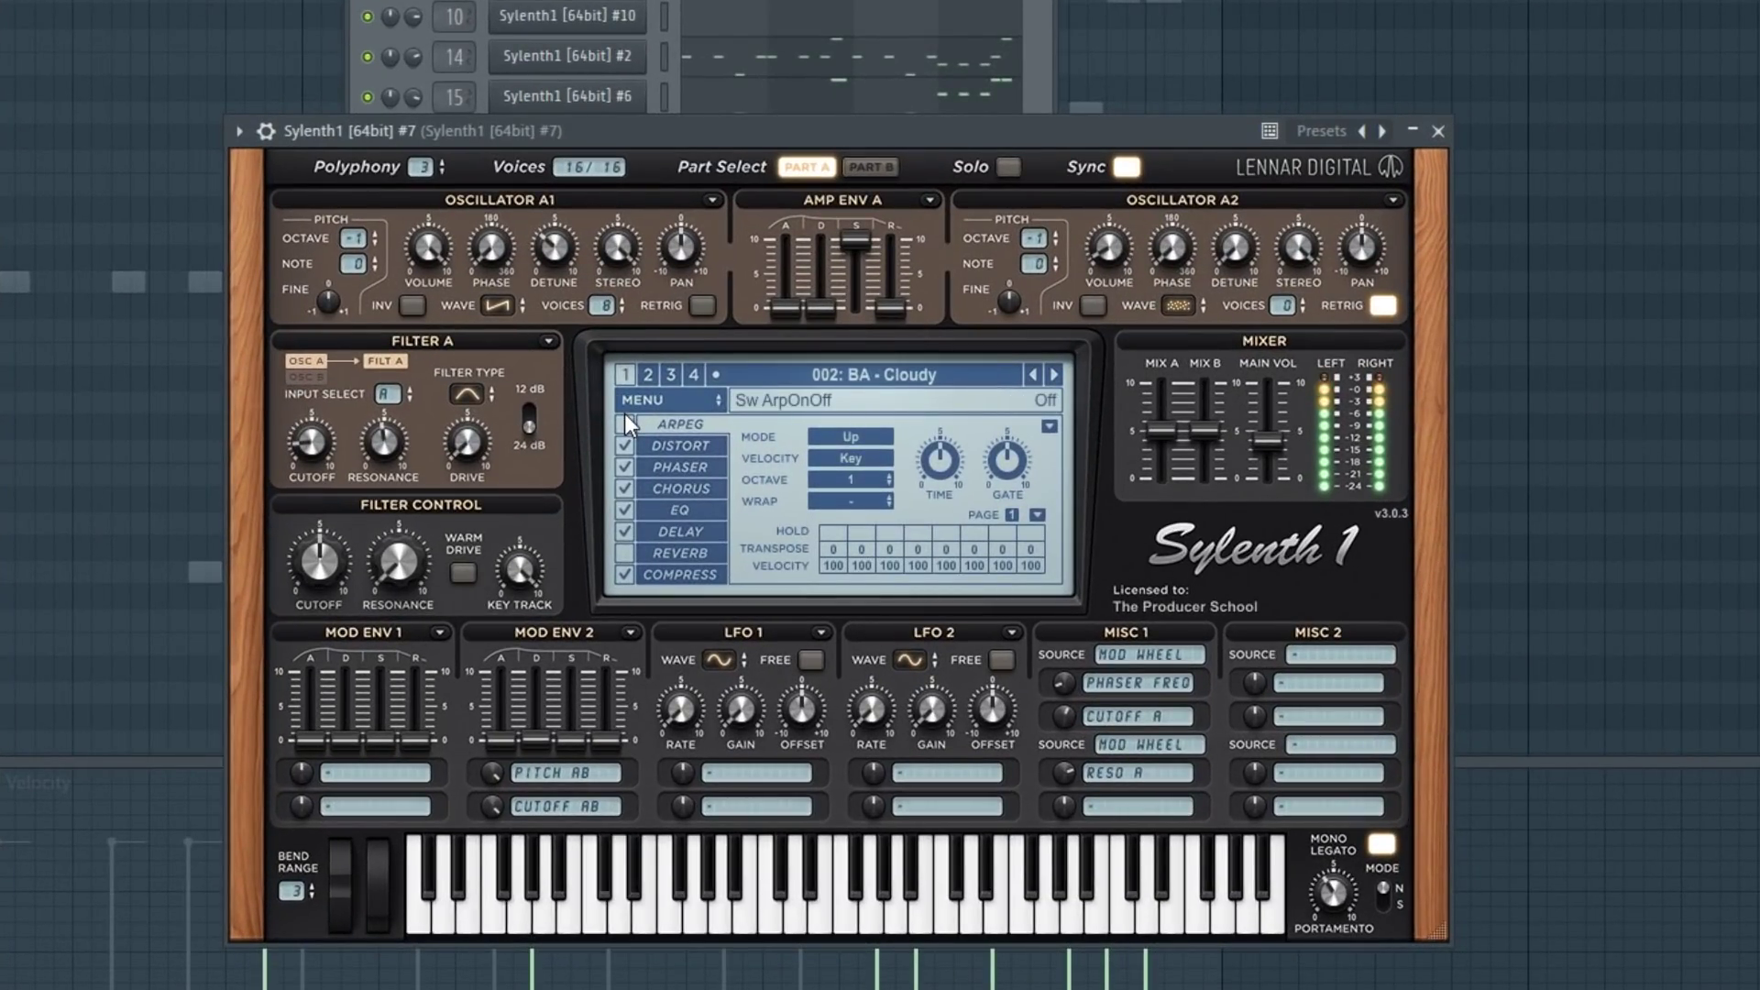
pyautogui.click(1437, 131)
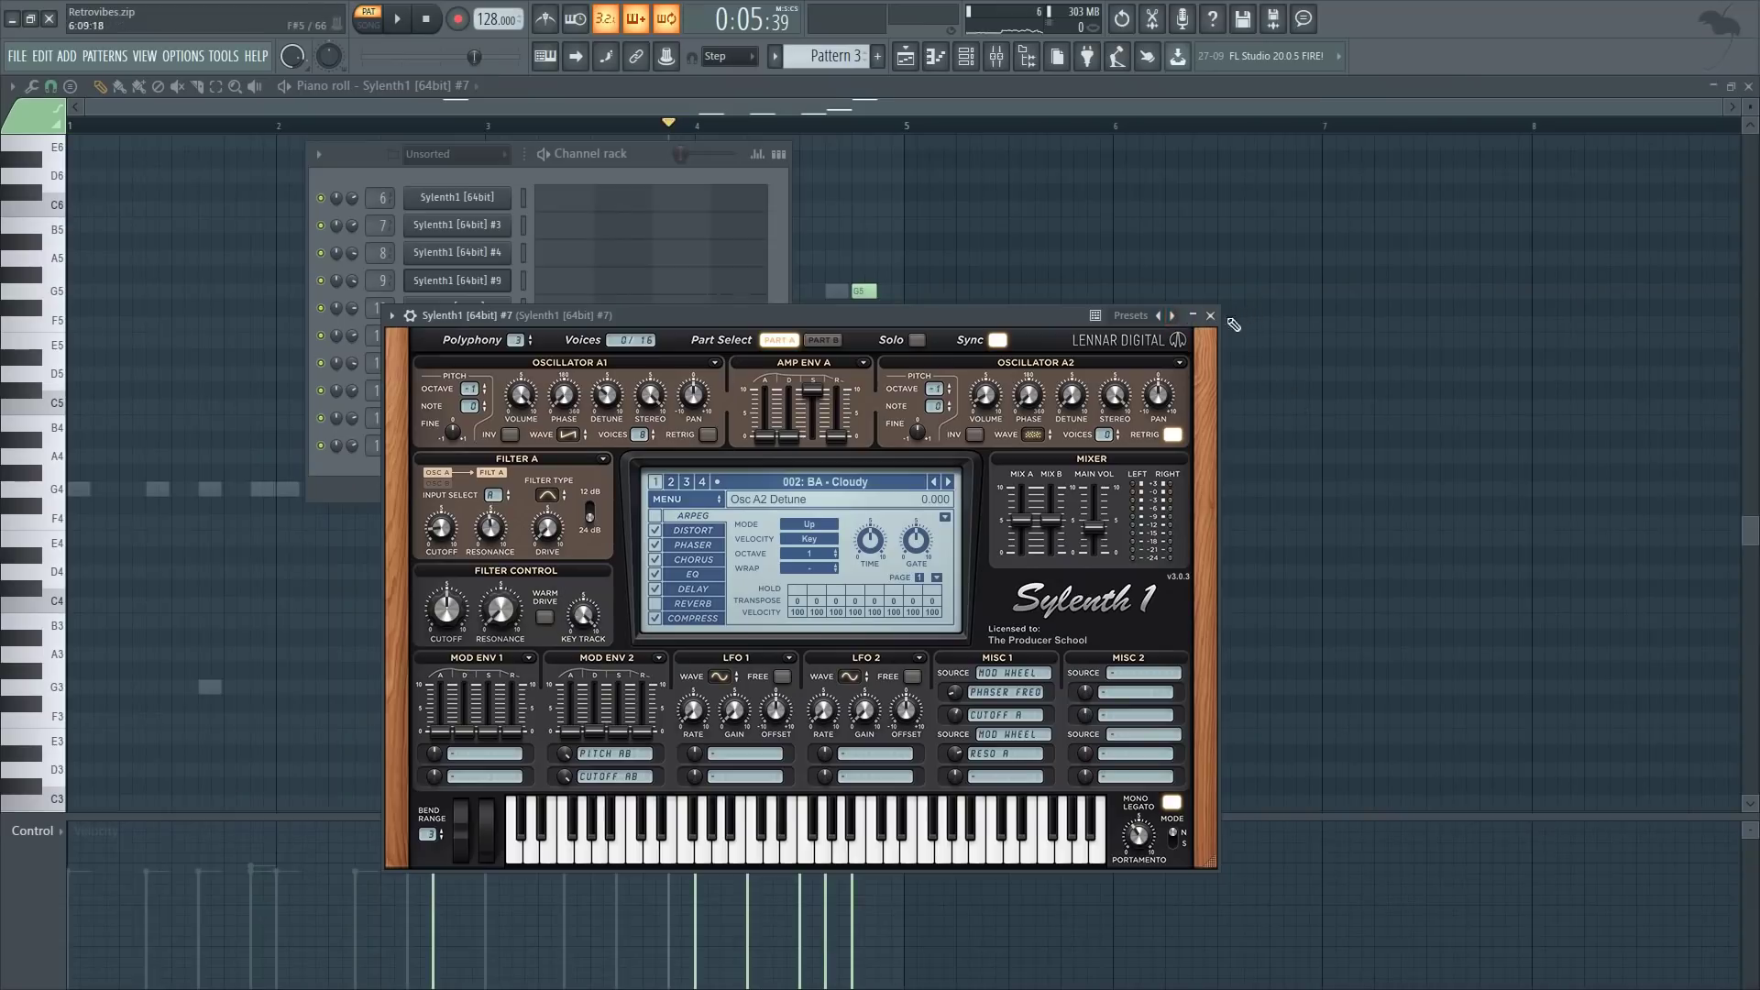
pyautogui.click(1210, 314)
pyautogui.rightClick(1283, 339)
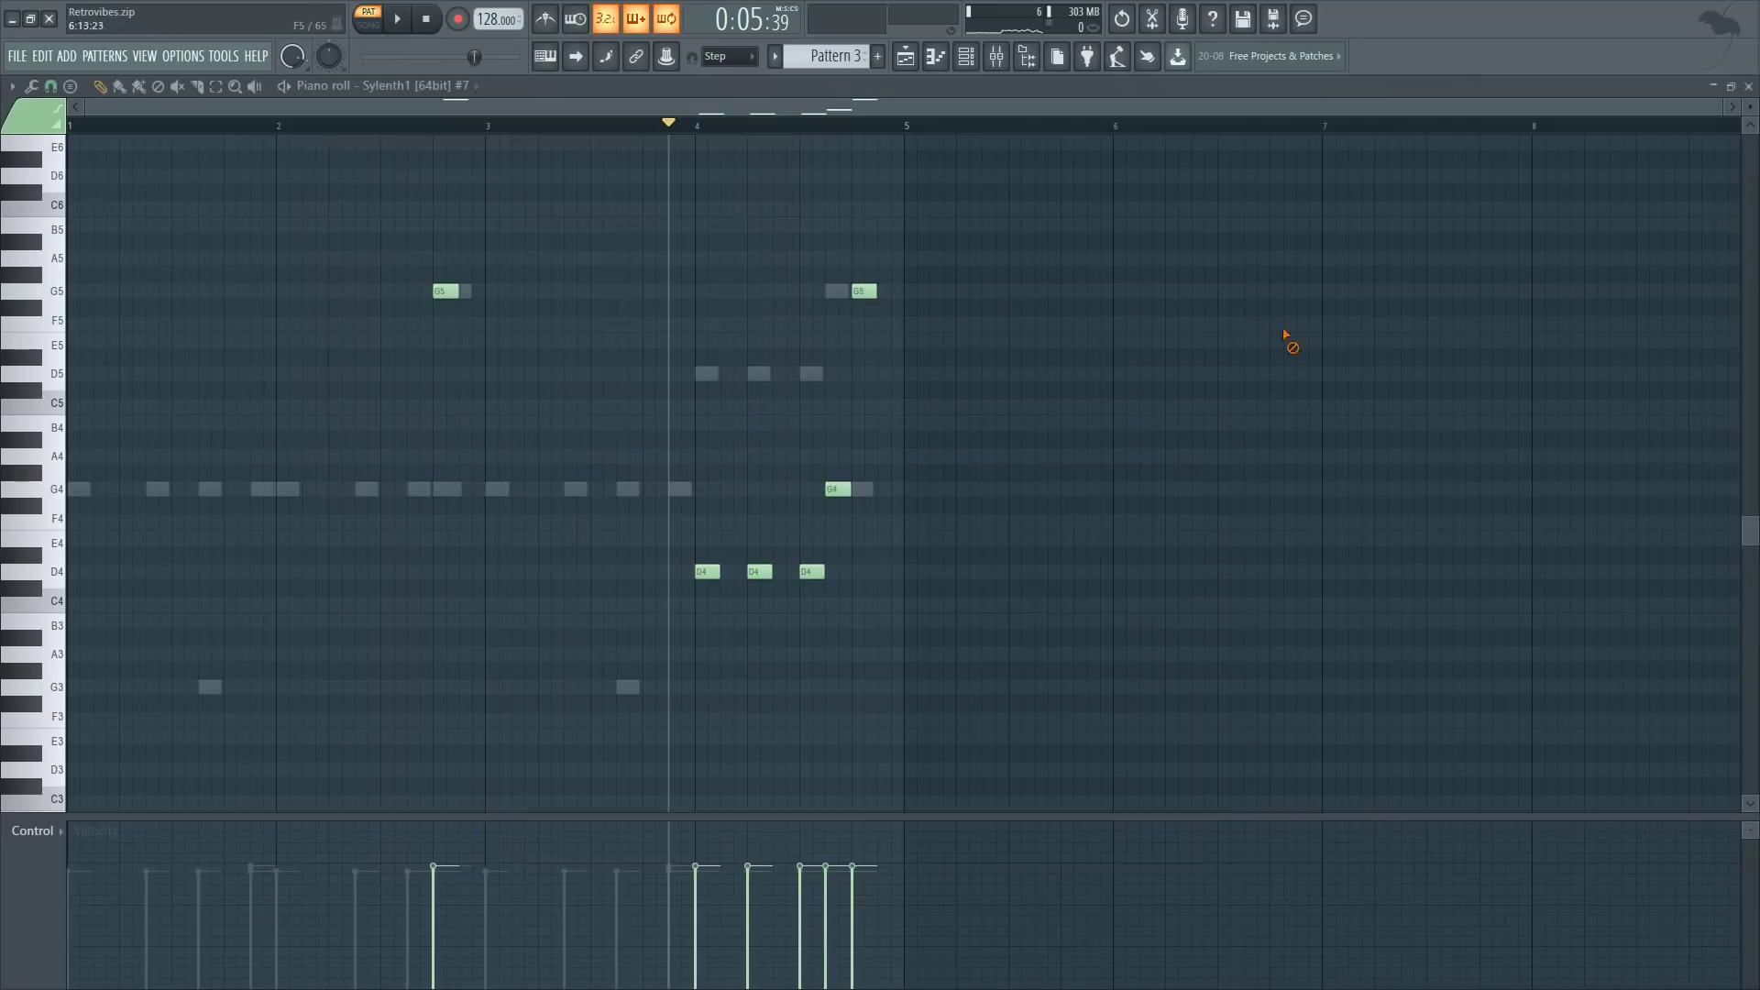
# - Play Pattern 3 from the middle of bar 2 to hear Sylenth1 #7's notes, and bring back the channel rack
pyautogui.click(395, 124)
pyautogui.press('space')
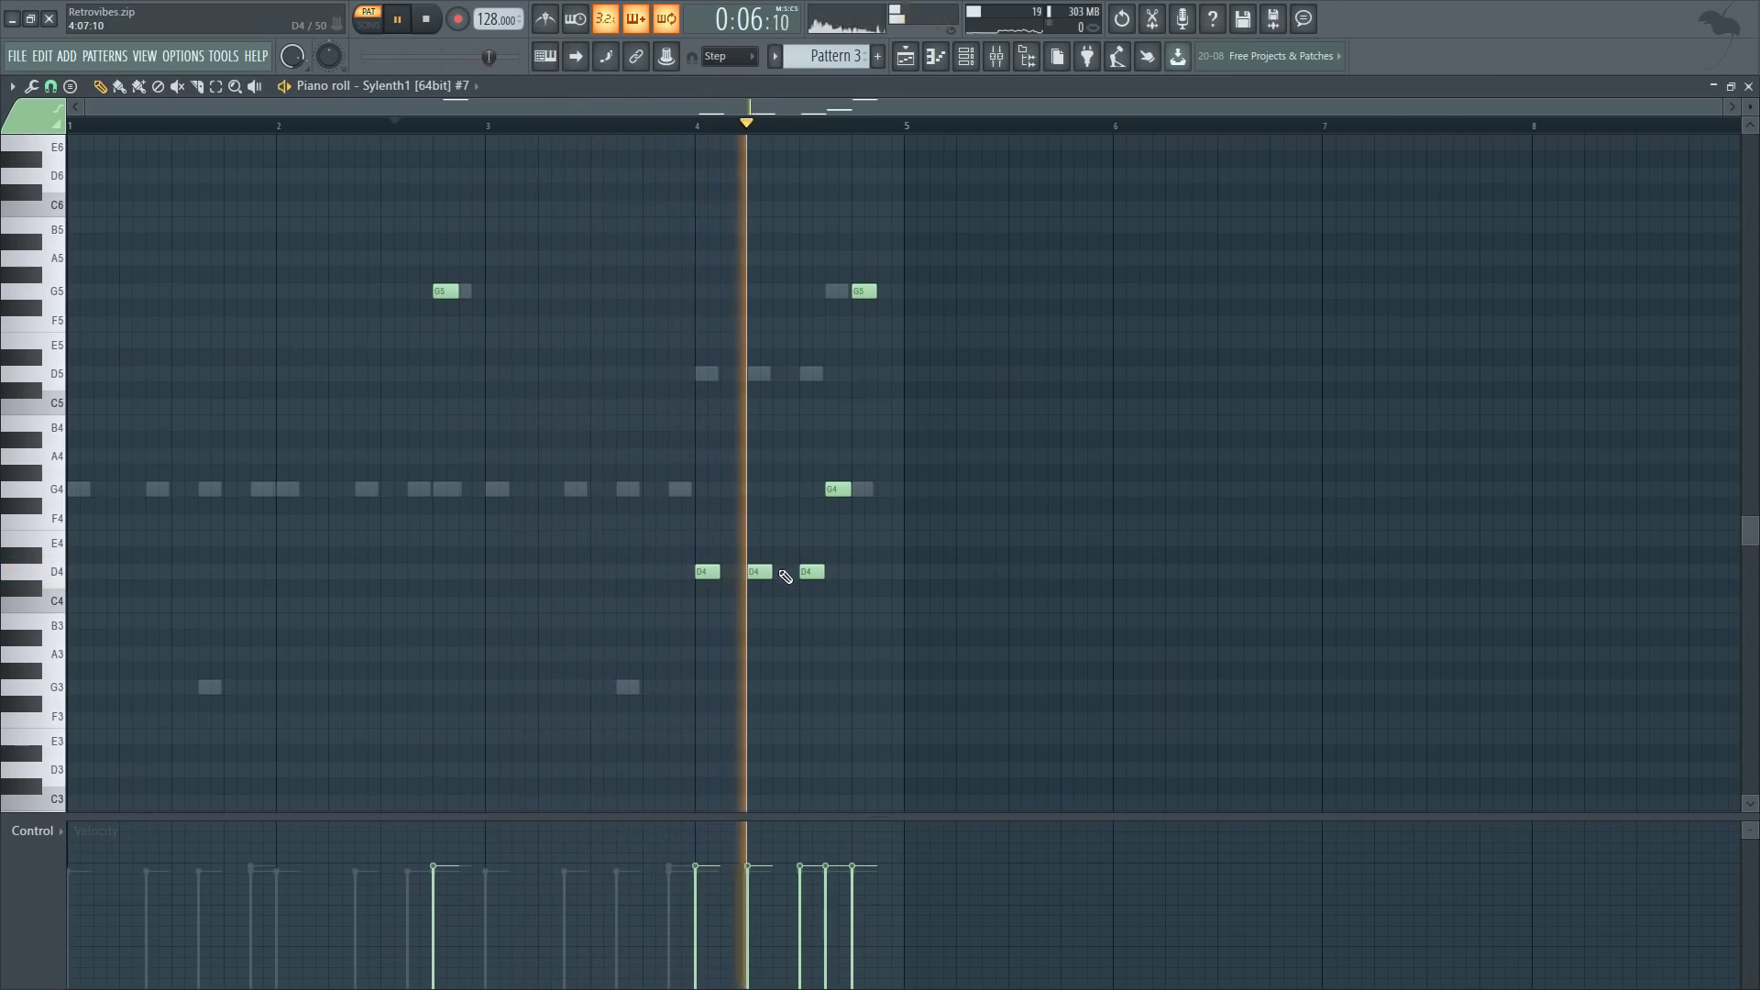
pyautogui.press('space')
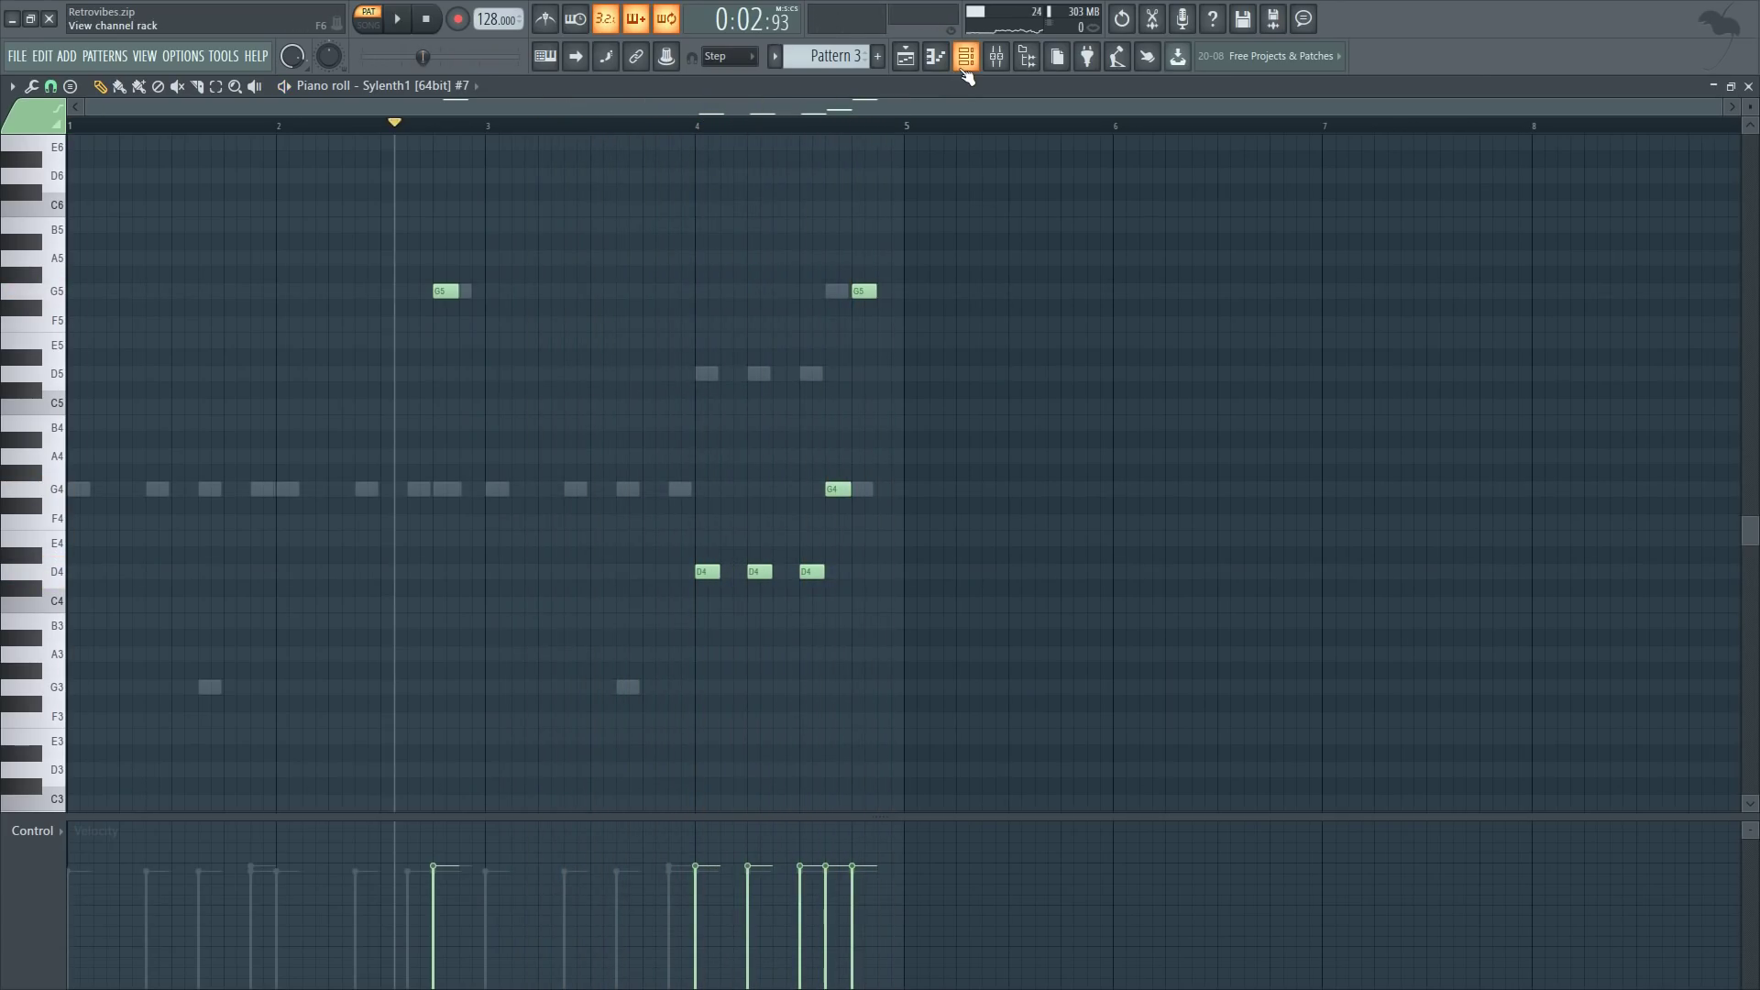
pyautogui.click(966, 56)
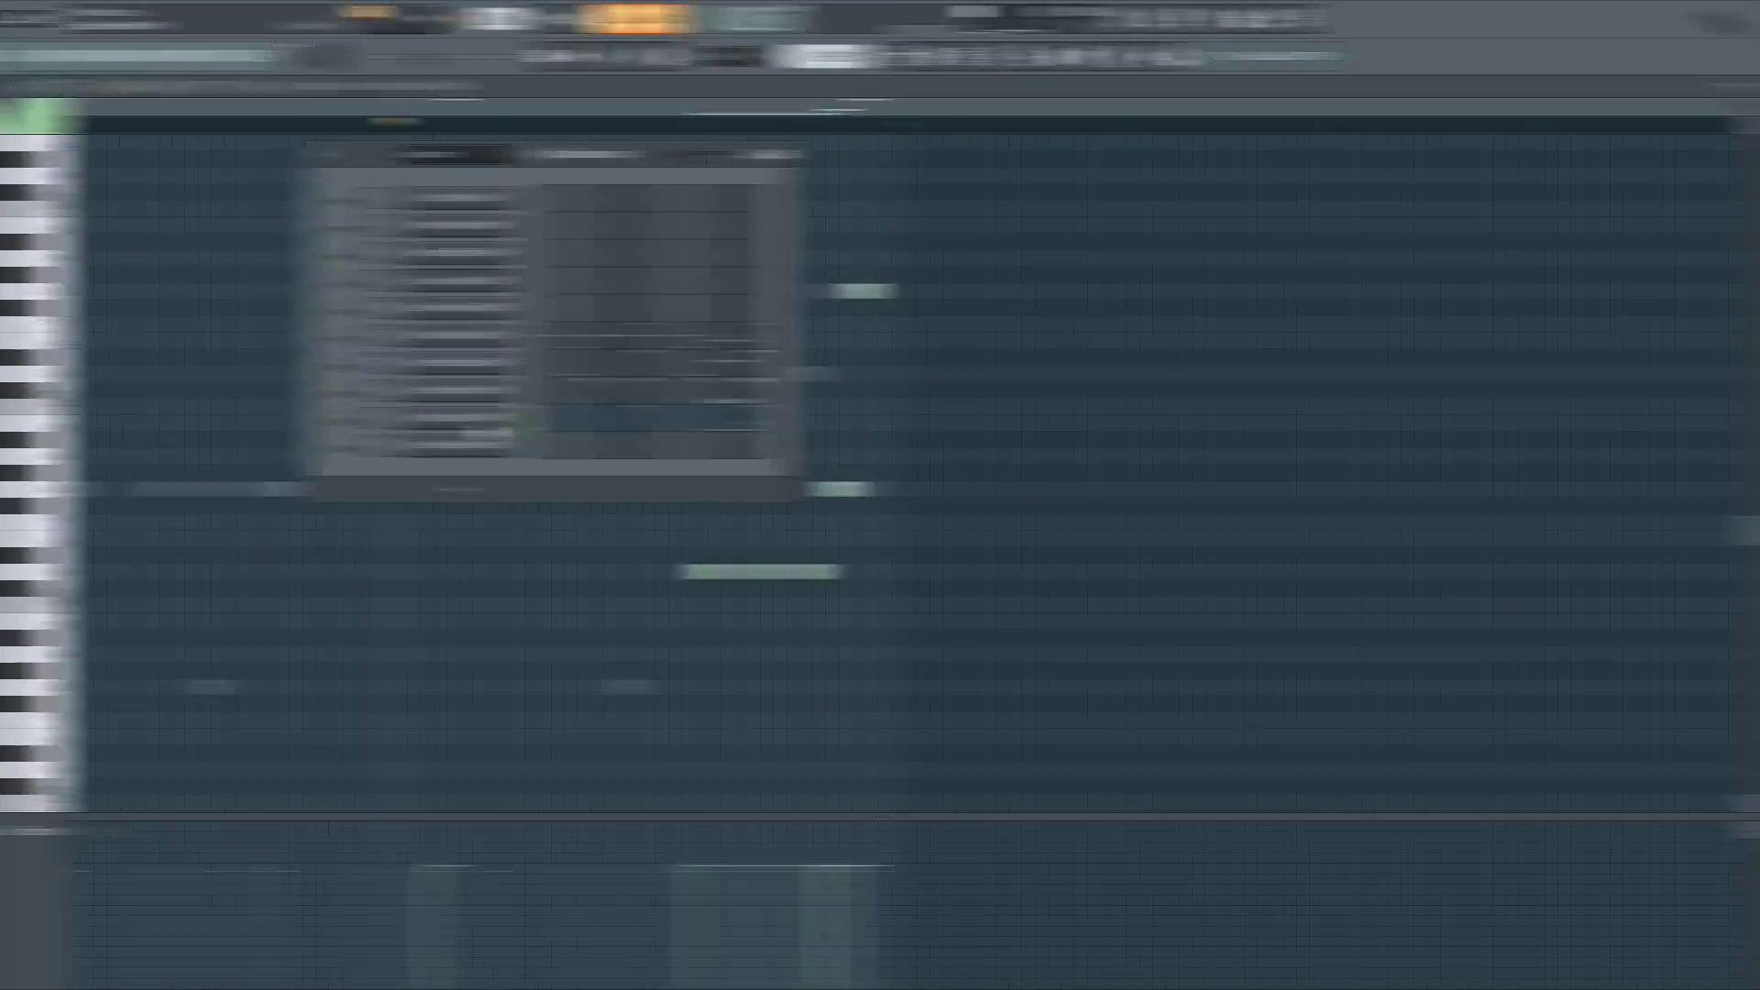
# - View Sylenth1 #8's notes in the piano roll and unsolo its channel in the channel rack
pyautogui.click(524, 447)
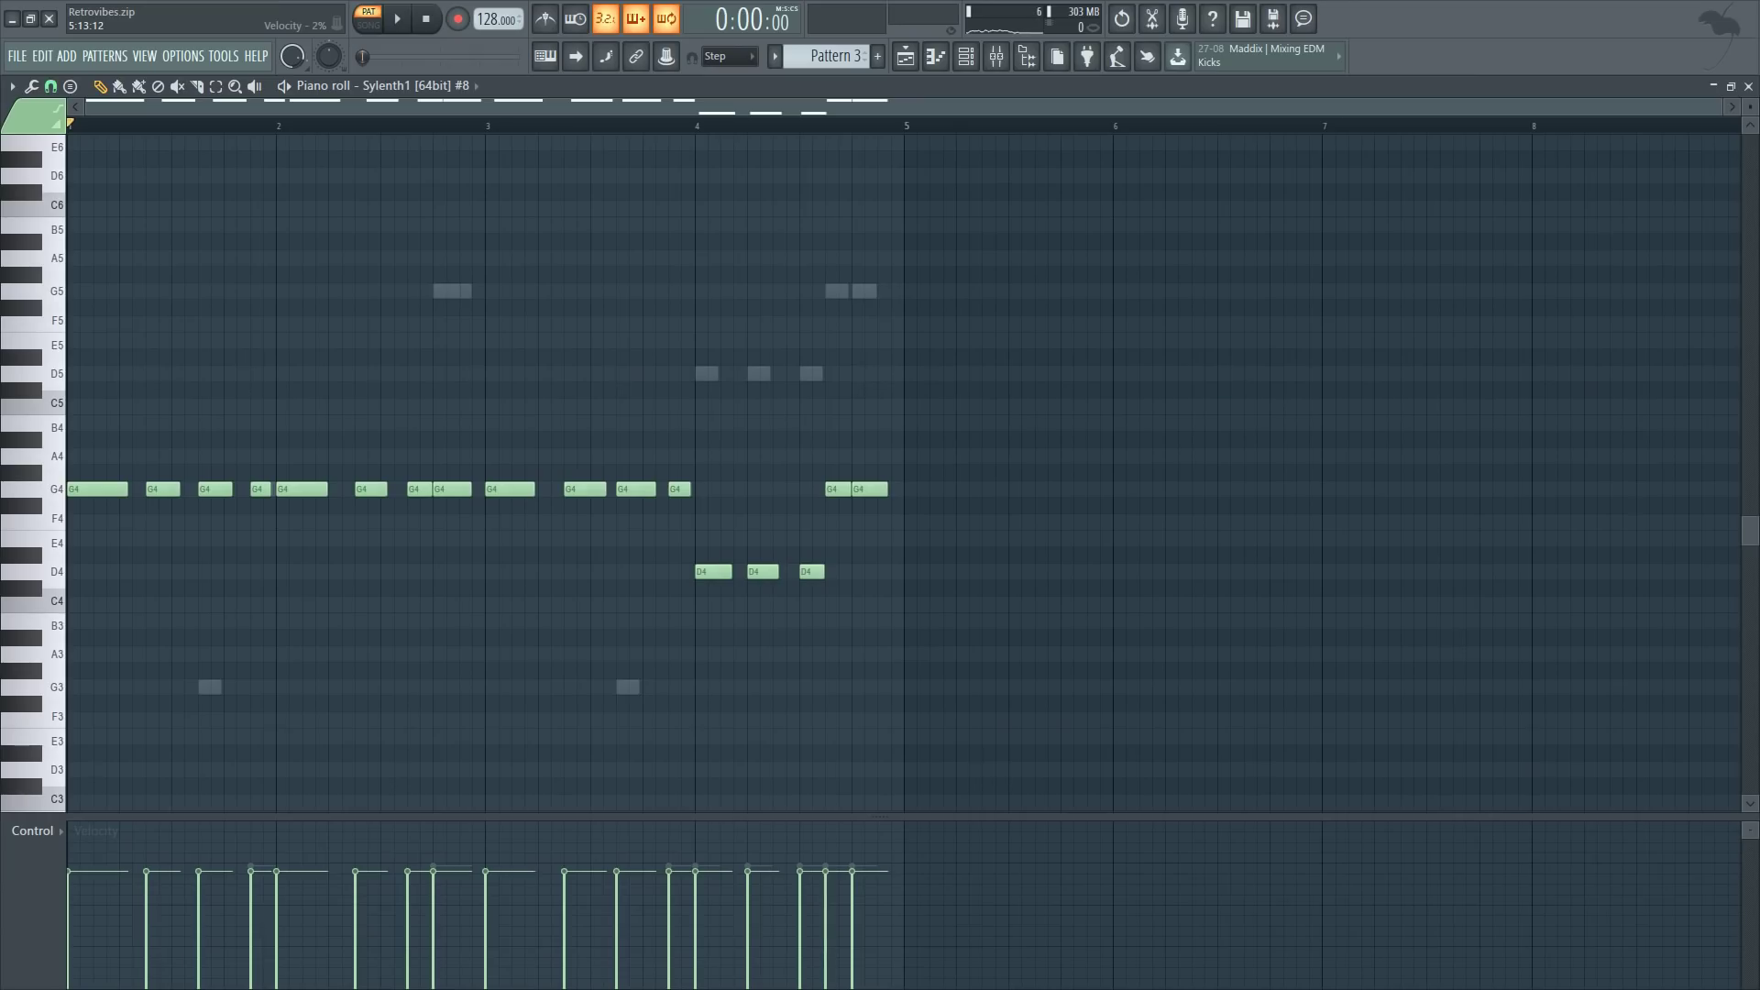
pyautogui.click(965, 56)
pyautogui.rightClick(320, 447)
pyautogui.click(348, 461)
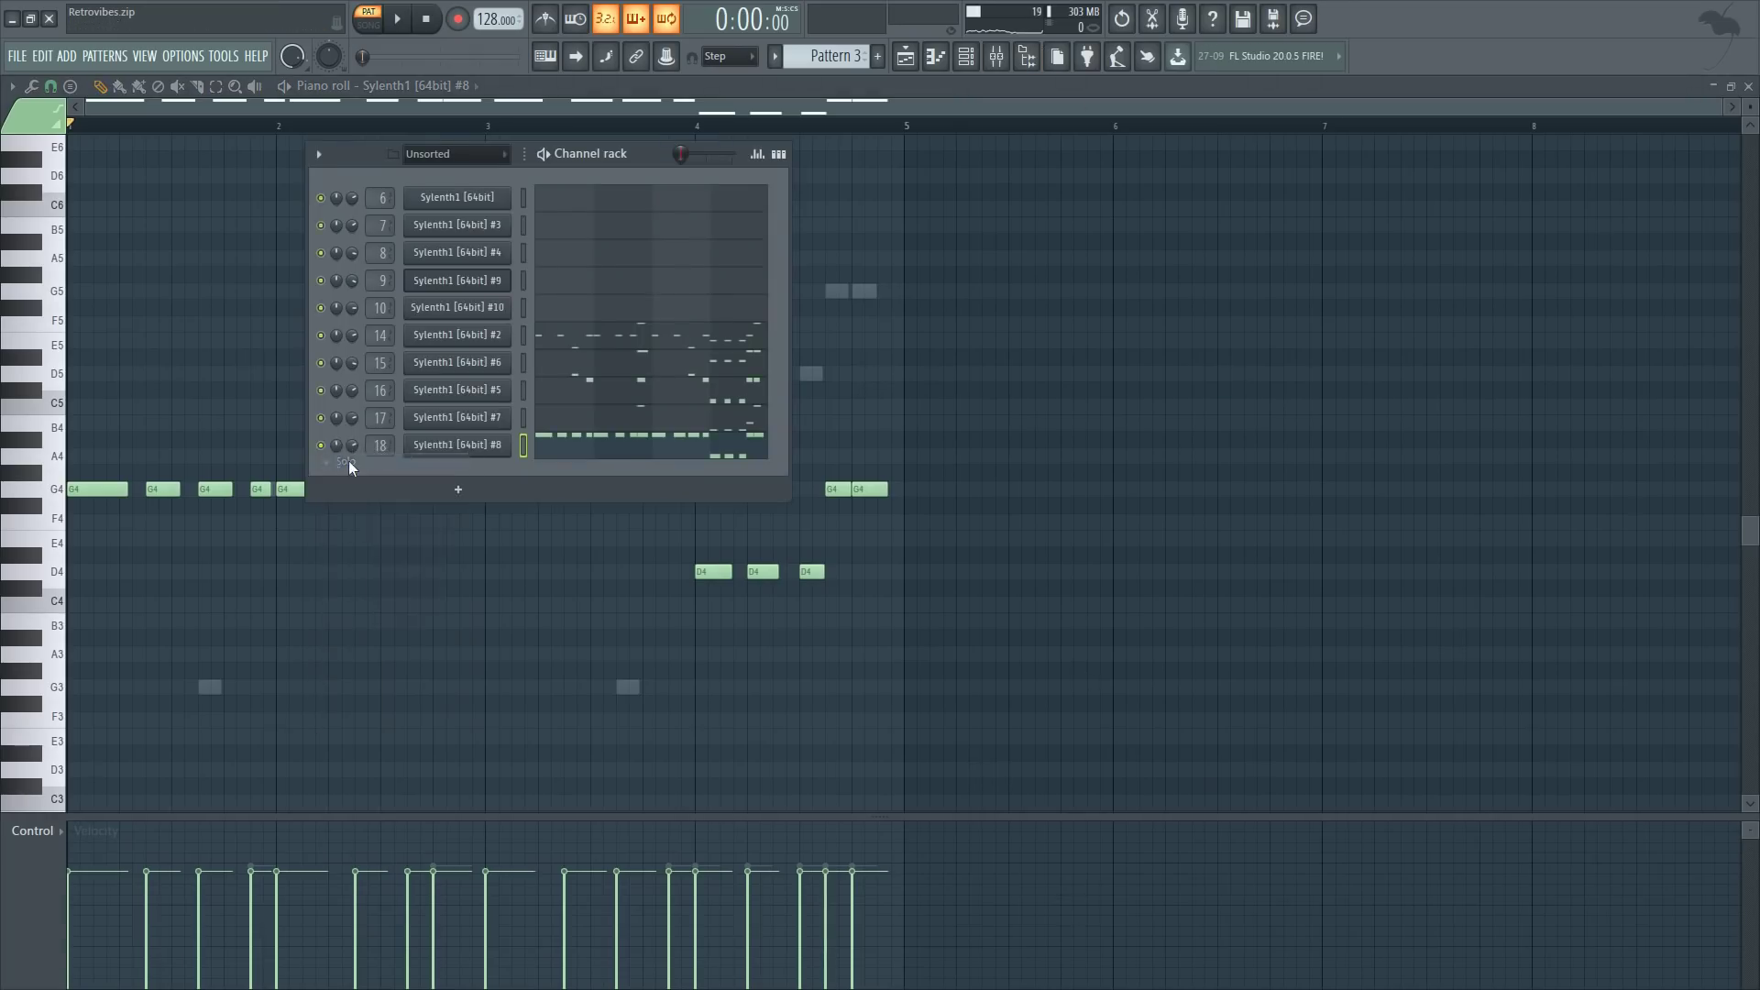
pyautogui.click(544, 154)
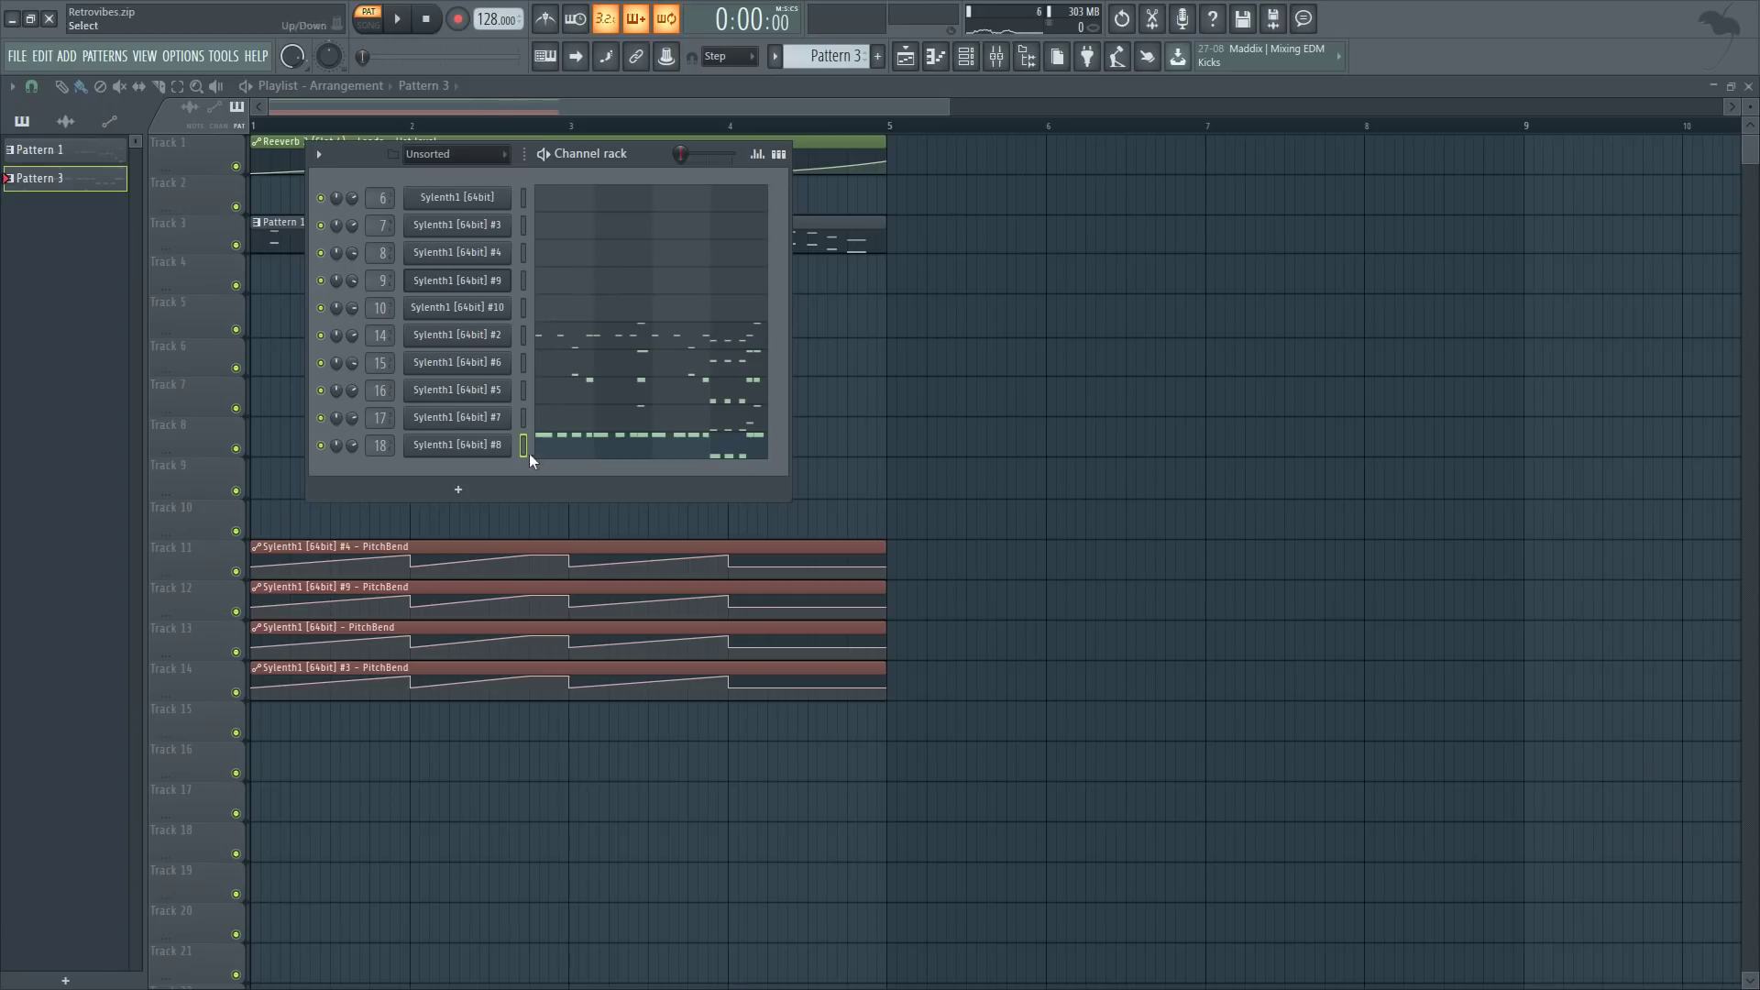
# - Solo the Sylenth1 #2 channel so it is the only bass layer playing
pyautogui.click(523, 335)
pyautogui.moveTo(519, 412); pyautogui.dragTo(520, 474)
pyautogui.rightClick(328, 342)
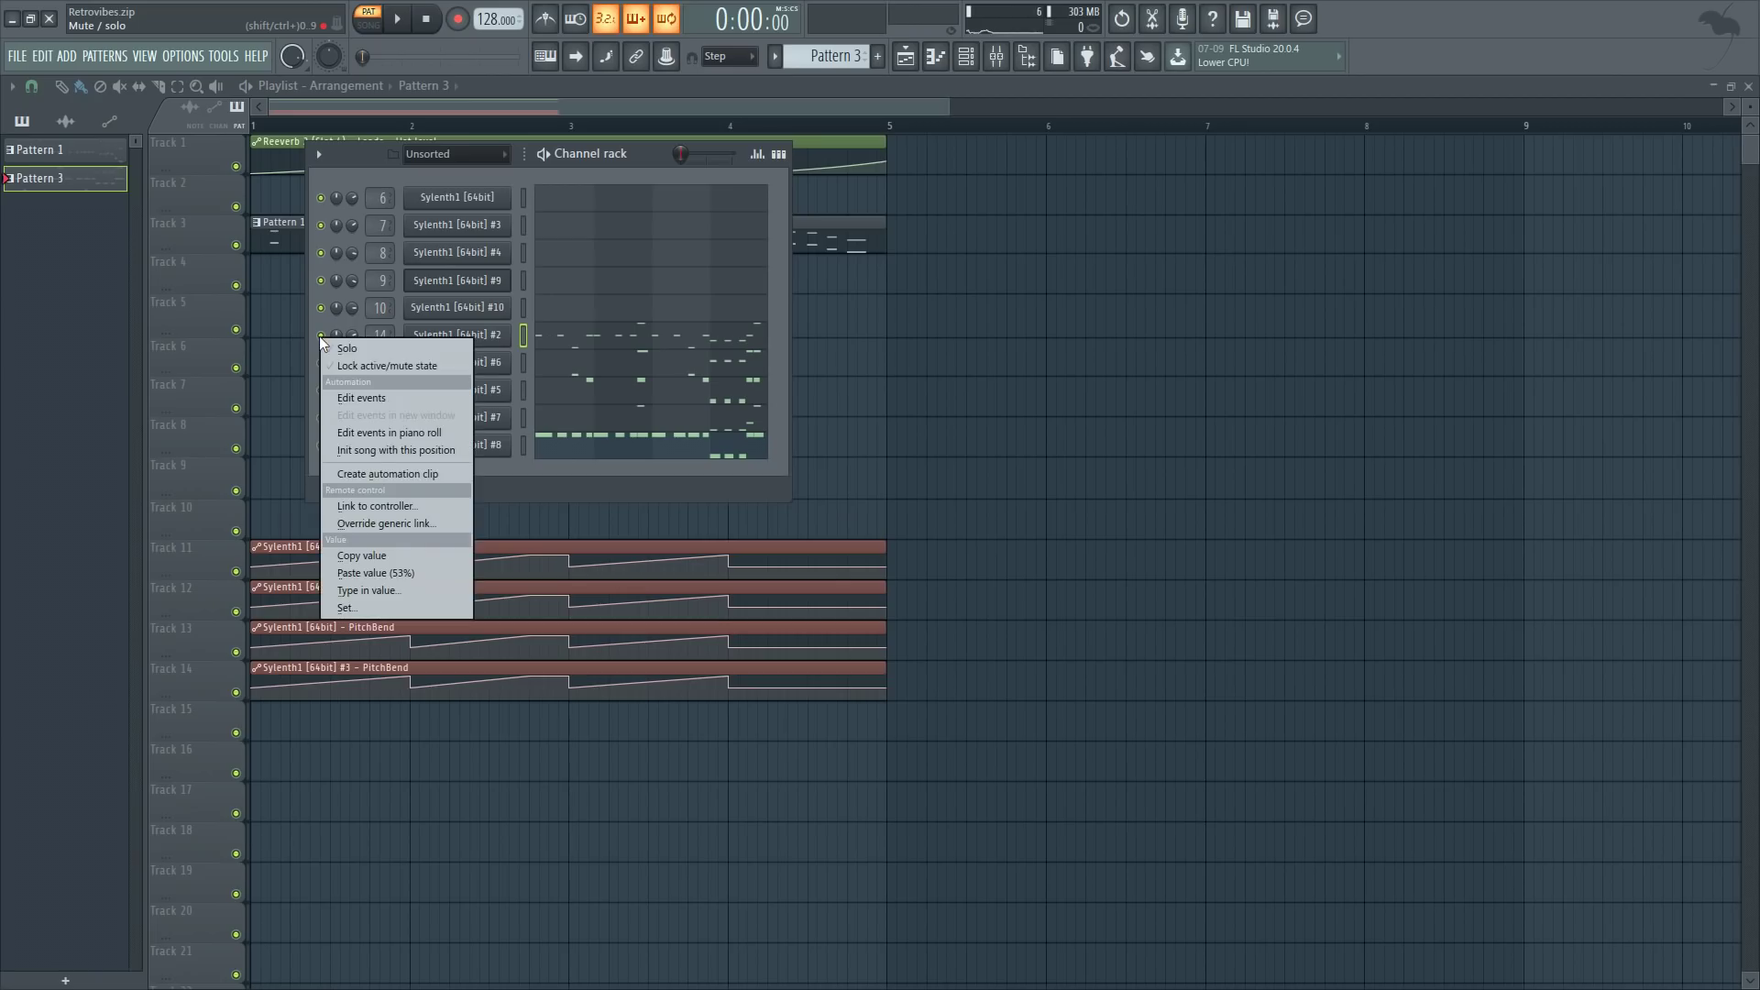
pyautogui.click(333, 351)
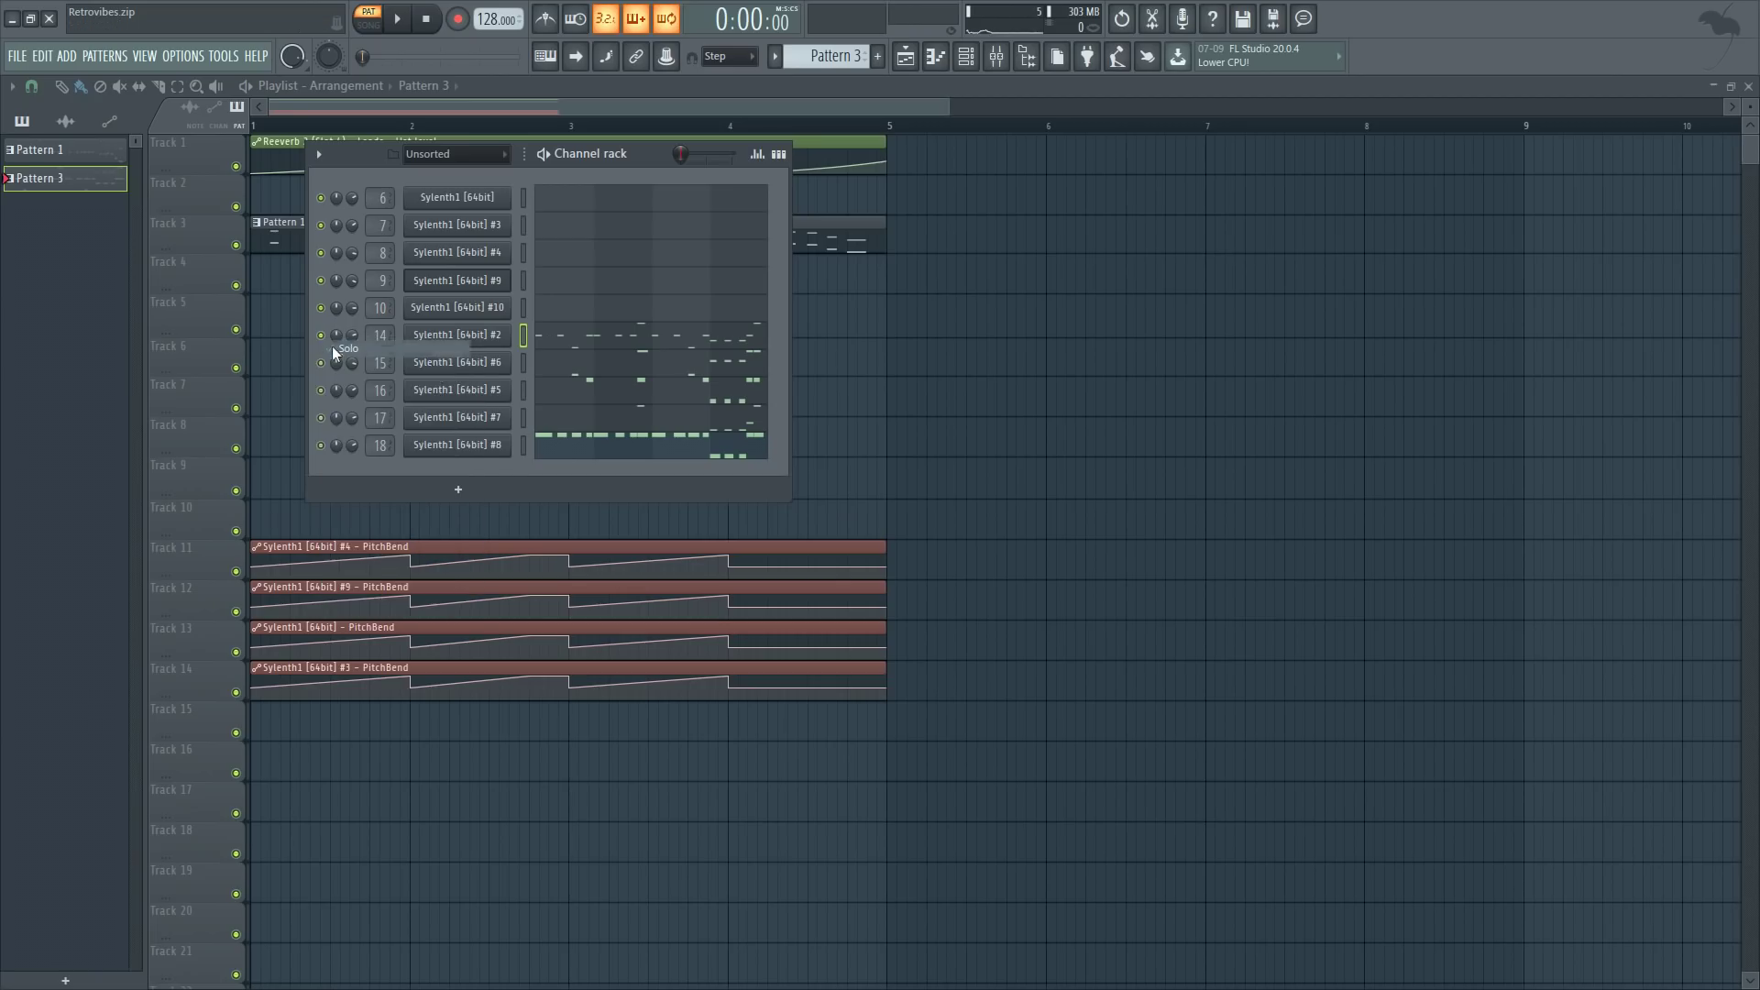
# - Show Sylenth1 #2's track in the mixer and start playing Pattern 3
pyautogui.press('space')
pyautogui.click(998, 57)
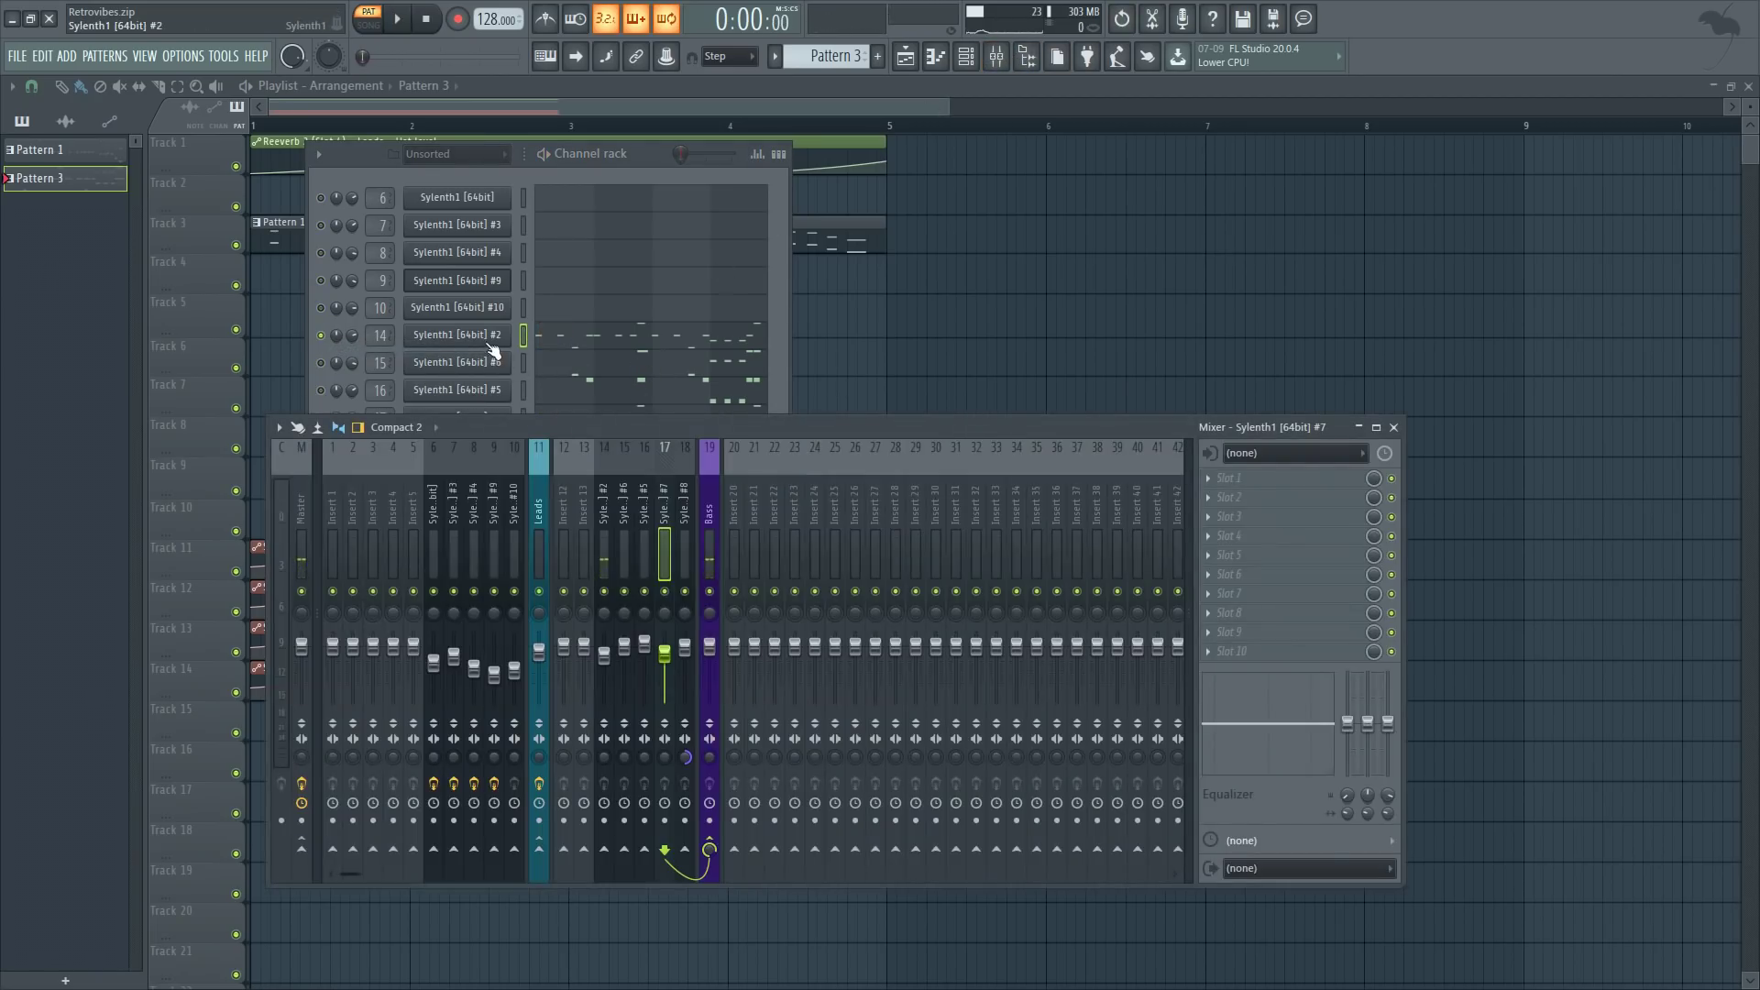
pyautogui.click(493, 341)
pyautogui.click(1005, 338)
pyautogui.press('space')
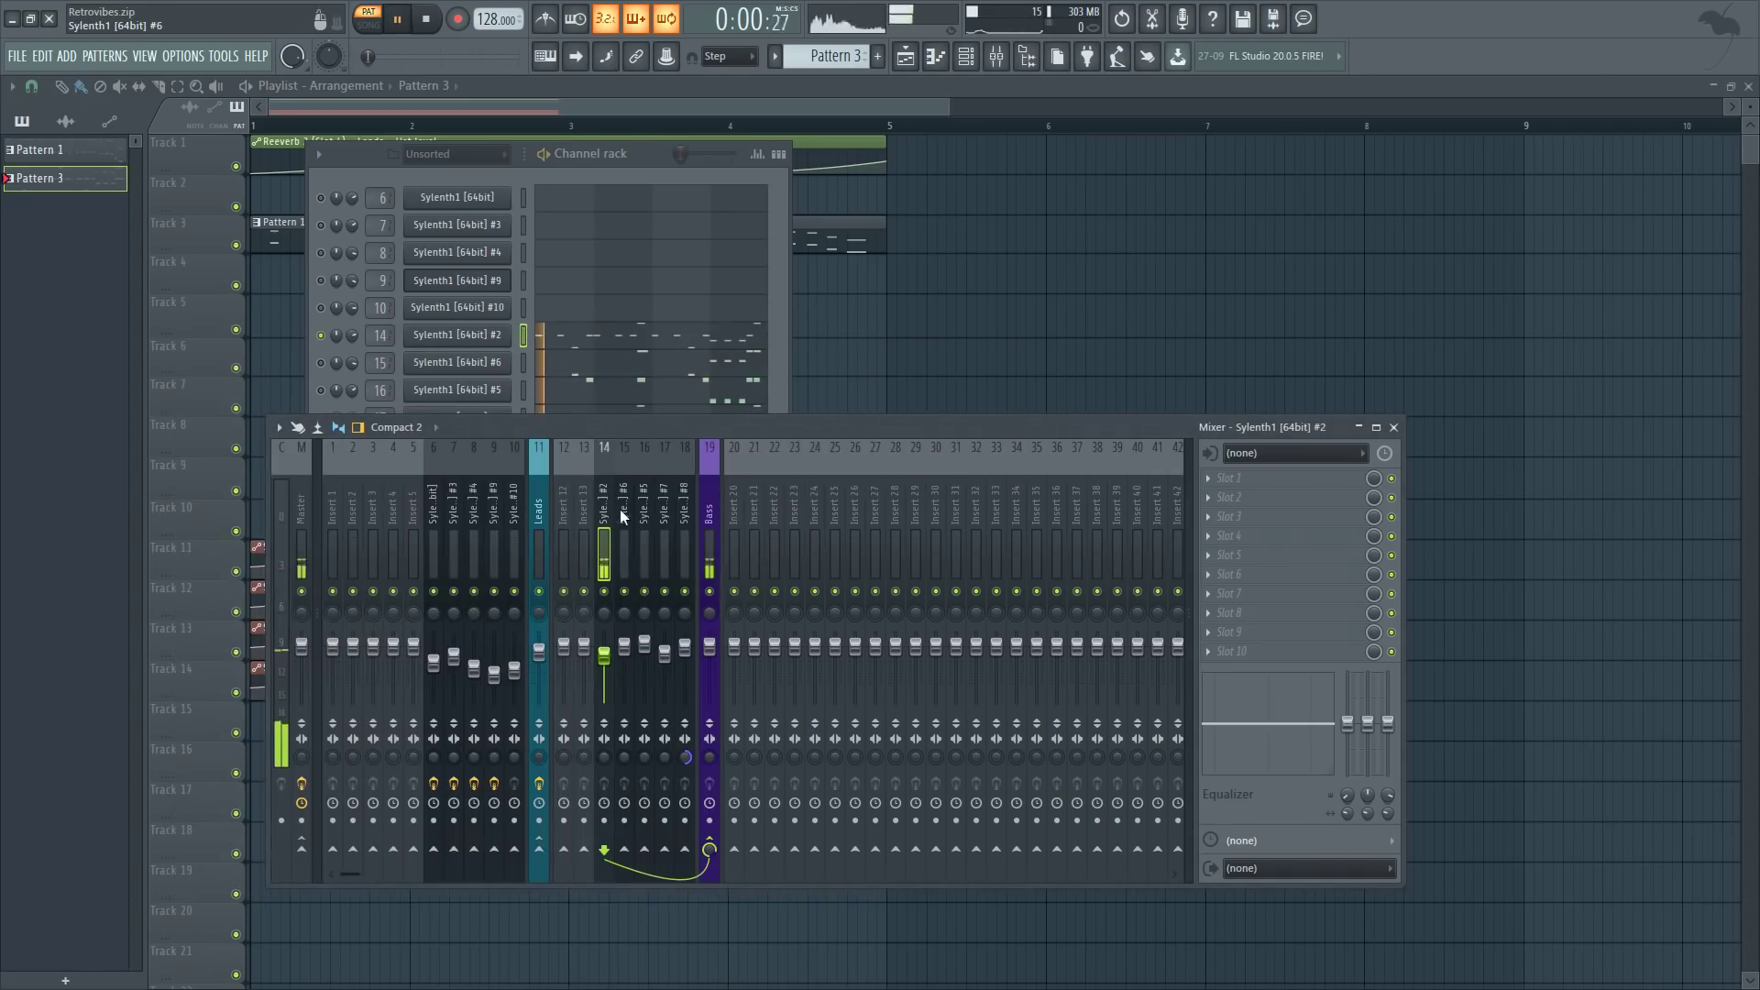
# - Add Fruity parametric EQ 2 to slot 1 of Sylenth1 #2's mixer track and cut the lows with band 1
pyautogui.click(1215, 475)
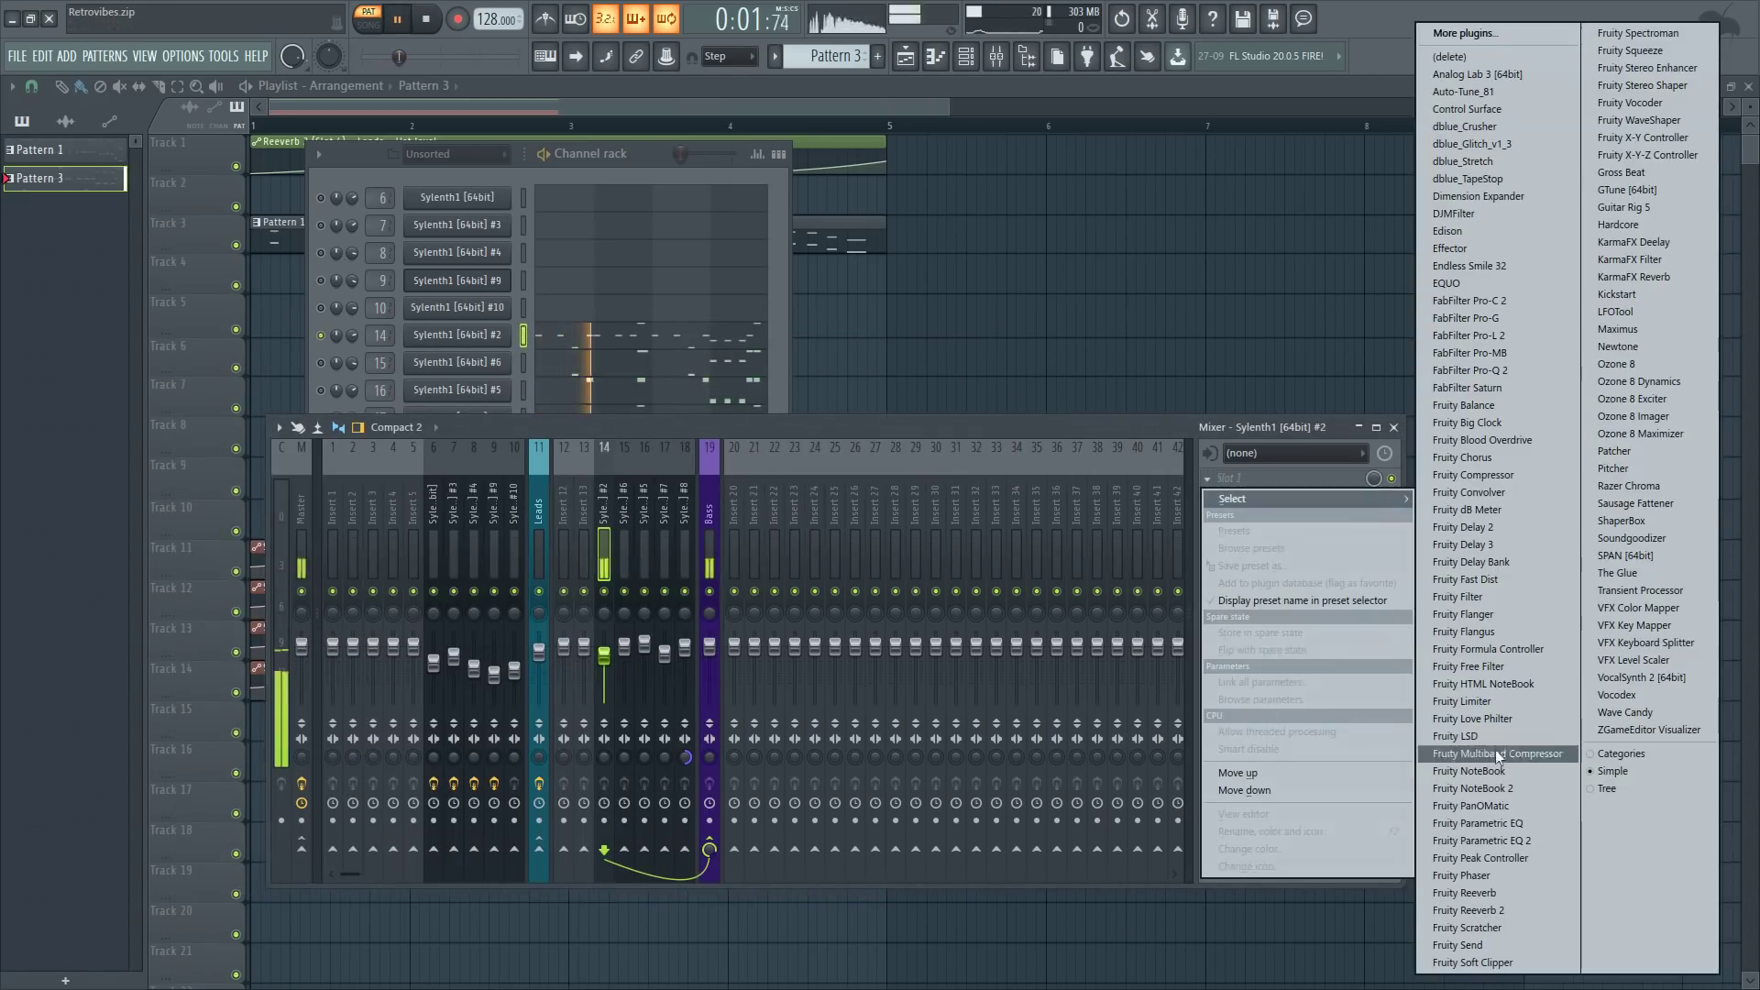
pyautogui.click(1520, 834)
pyautogui.press('space')
pyautogui.moveTo(191, 414); pyautogui.dragTo(224, 496)
pyautogui.press('space')
pyautogui.press('space')
pyautogui.press('space')
pyautogui.press('space')
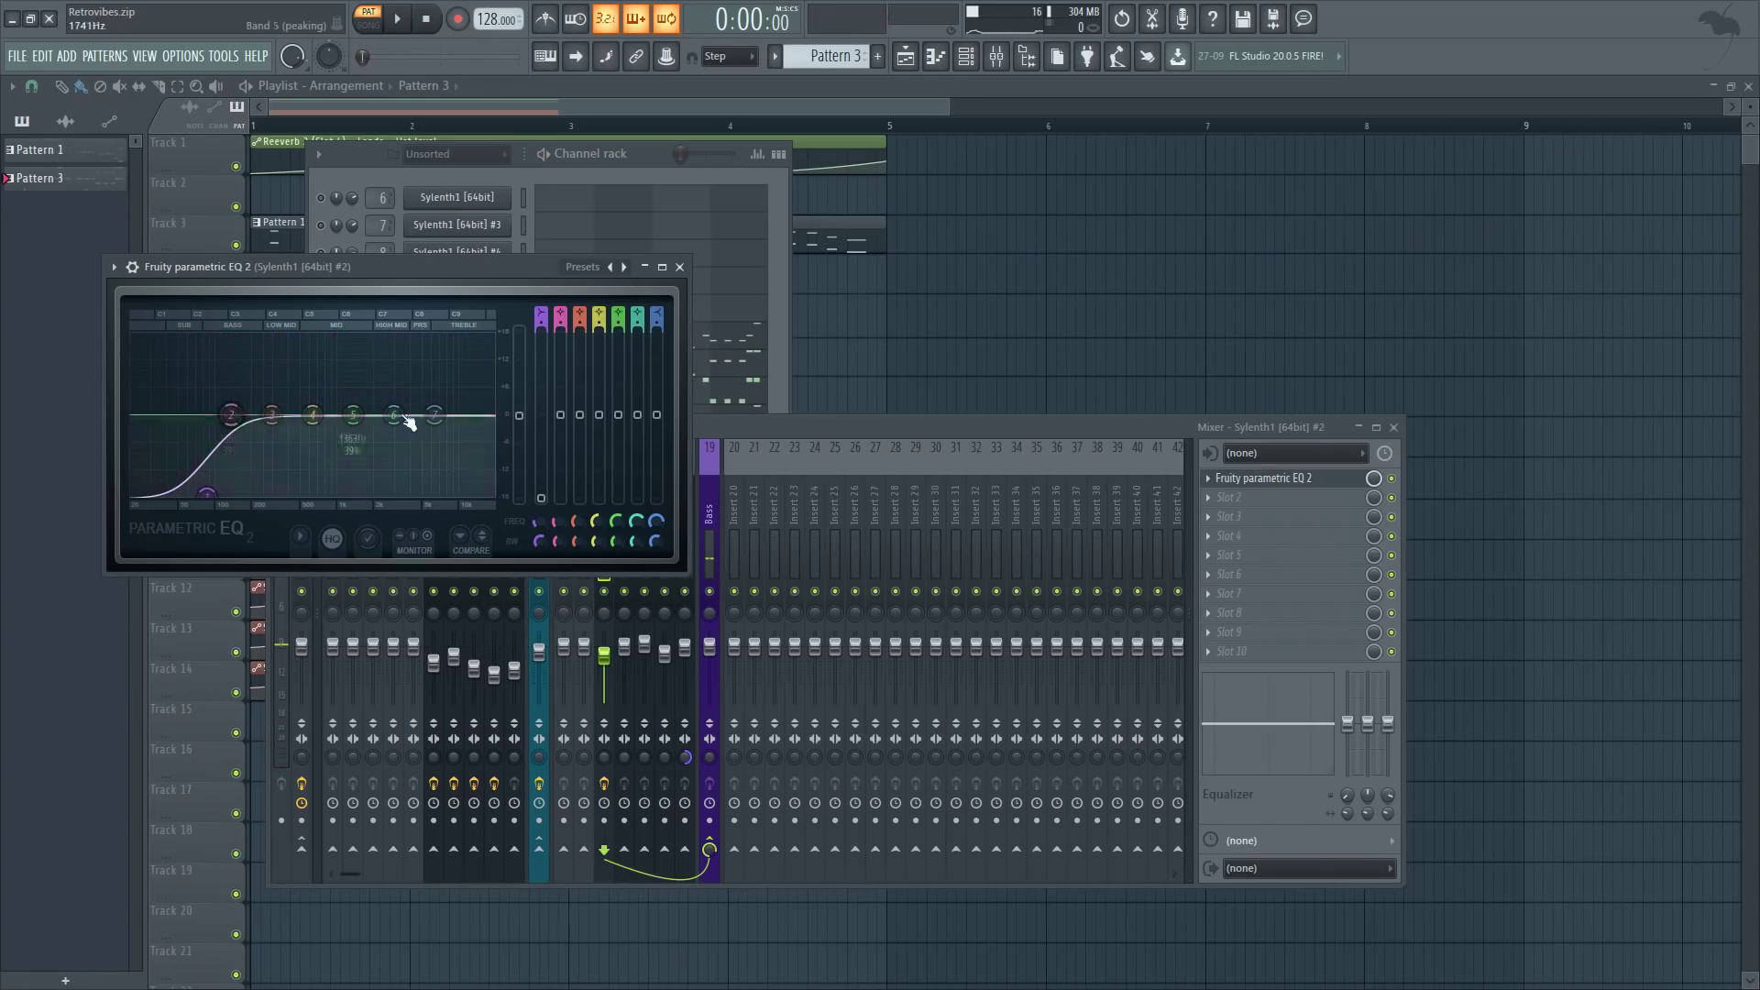
# - Shift Sylenth1 #2's band 1 low cut down in frequency and set band 2 to about -0.7 dB at 80 Hz
pyautogui.moveTo(231, 414); pyautogui.dragTo(206, 420)
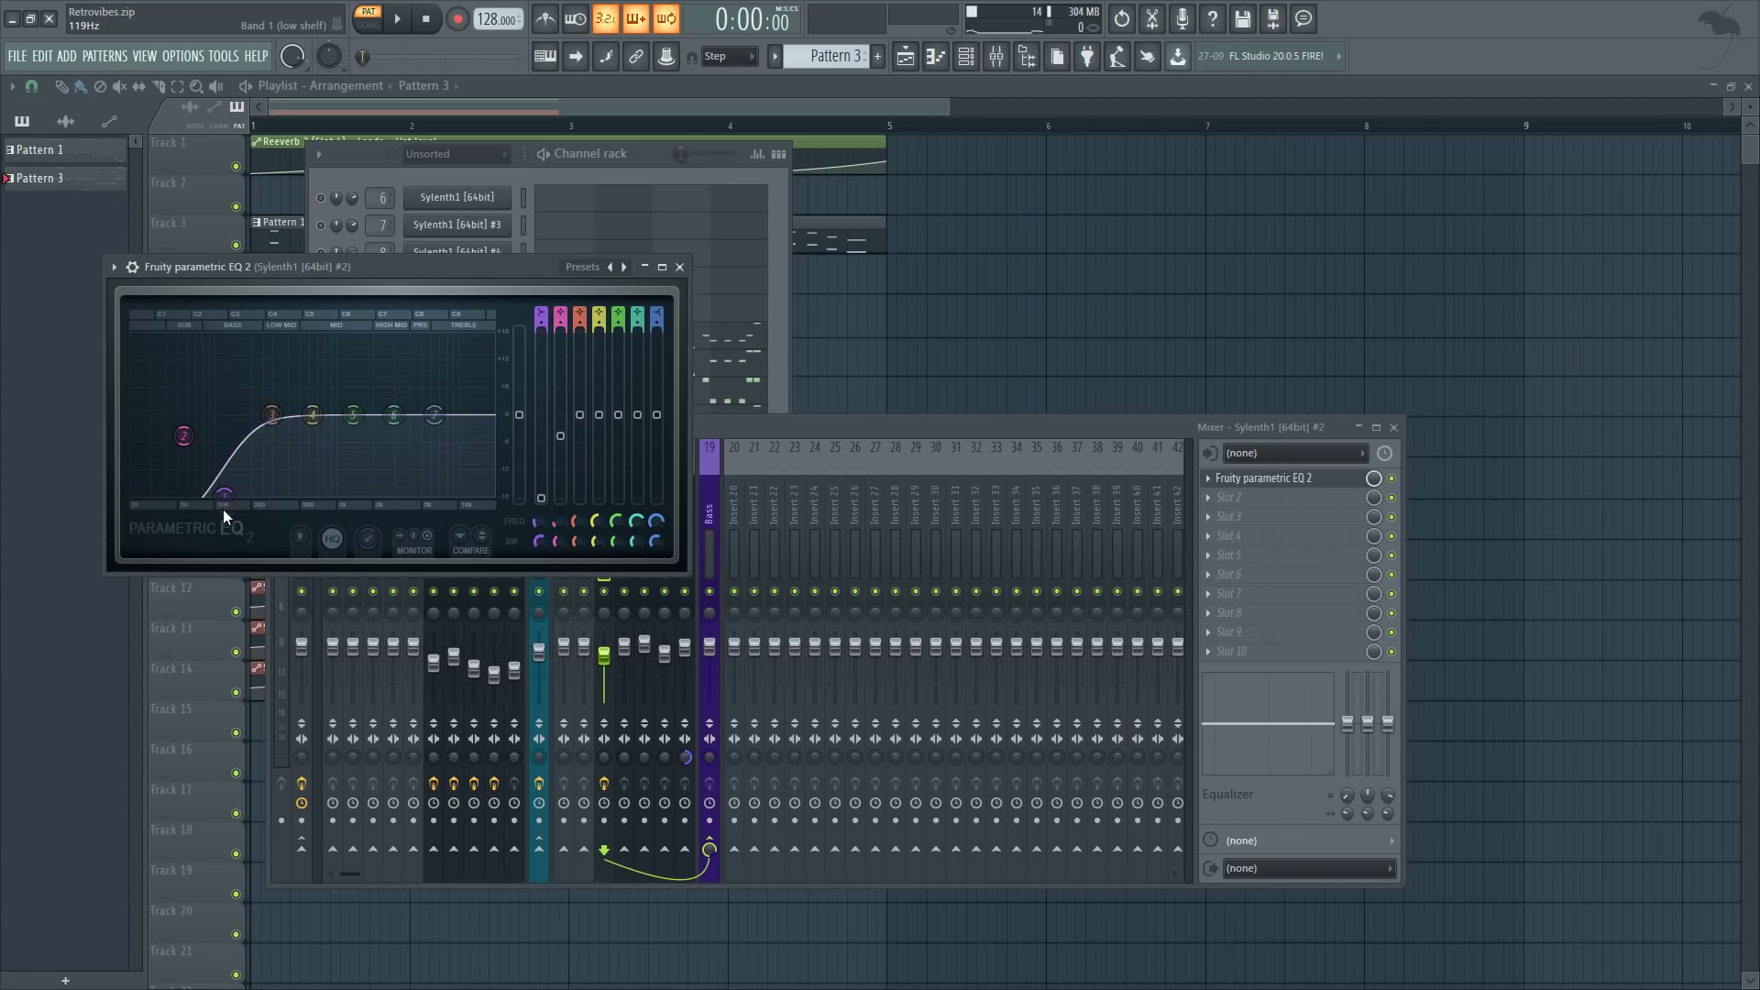
pyautogui.press('space')
pyautogui.moveTo(240, 502); pyautogui.dragTo(177, 495)
pyautogui.rightClick(183, 498)
pyautogui.moveTo(183, 435); pyautogui.dragTo(204, 419)
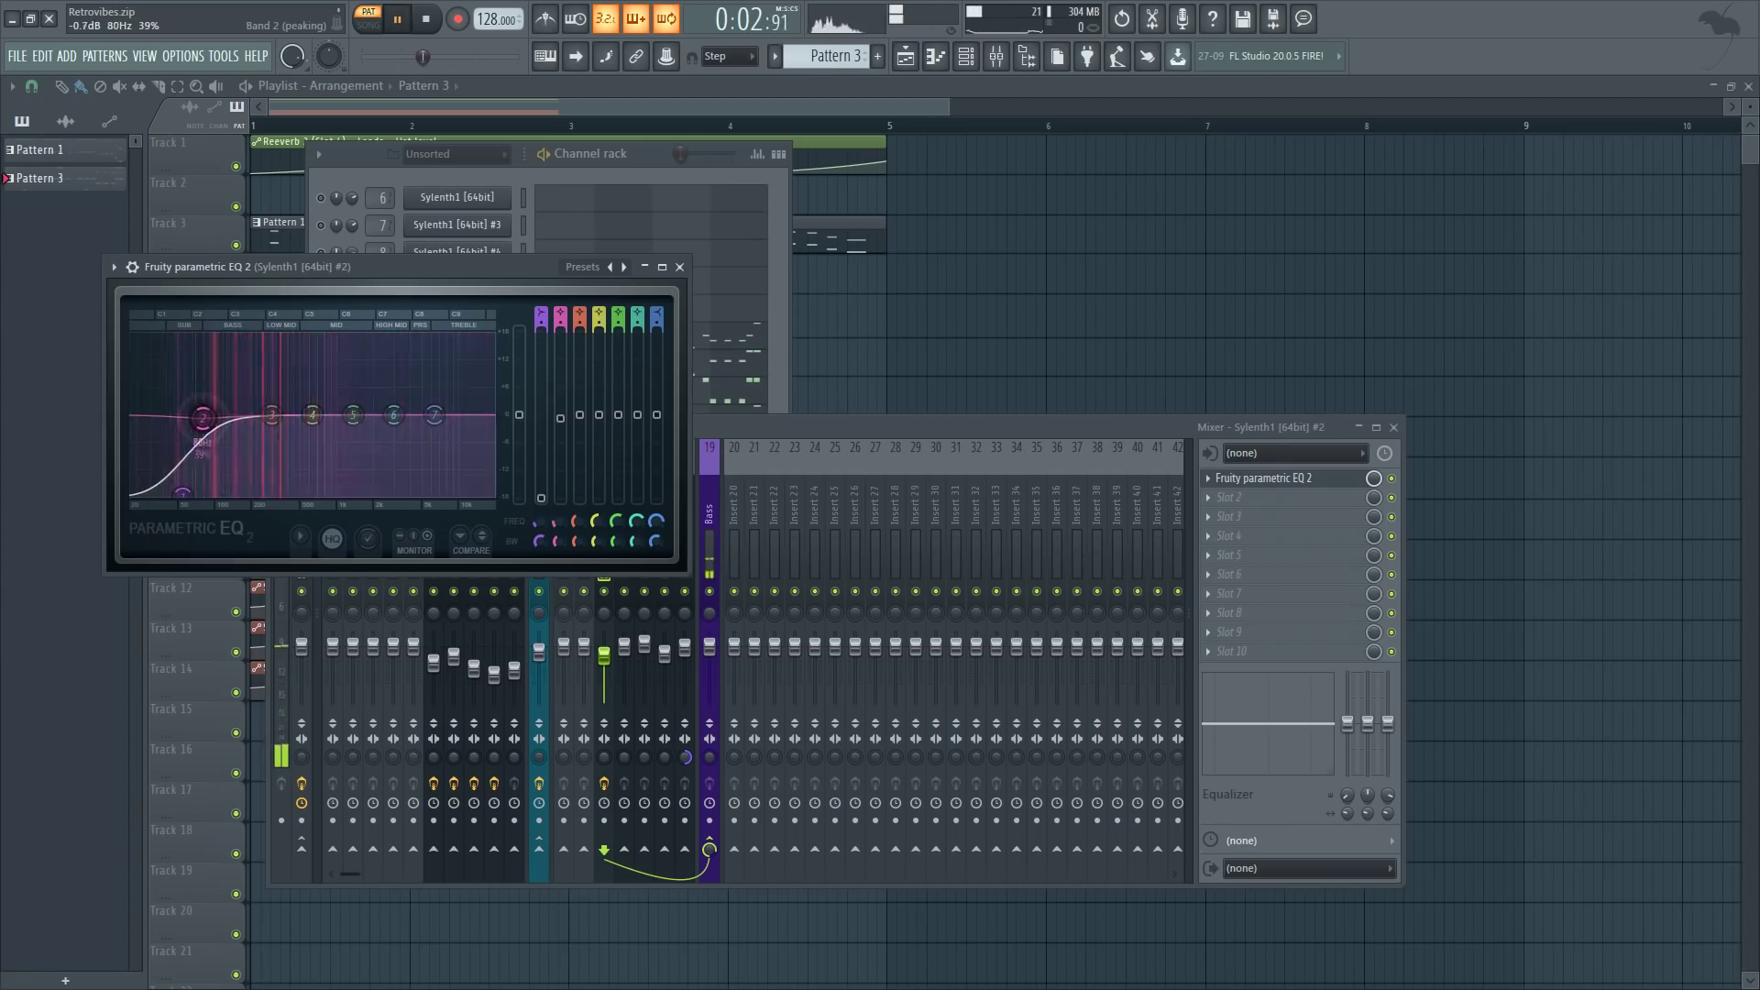
# - Set the order of Sylenth1 #2's EQ band 1 to Steep 6 and place the cut at about 80 Hz
pyautogui.moveTo(183, 495); pyautogui.dragTo(193, 497)
pyautogui.rightClick(193, 497)
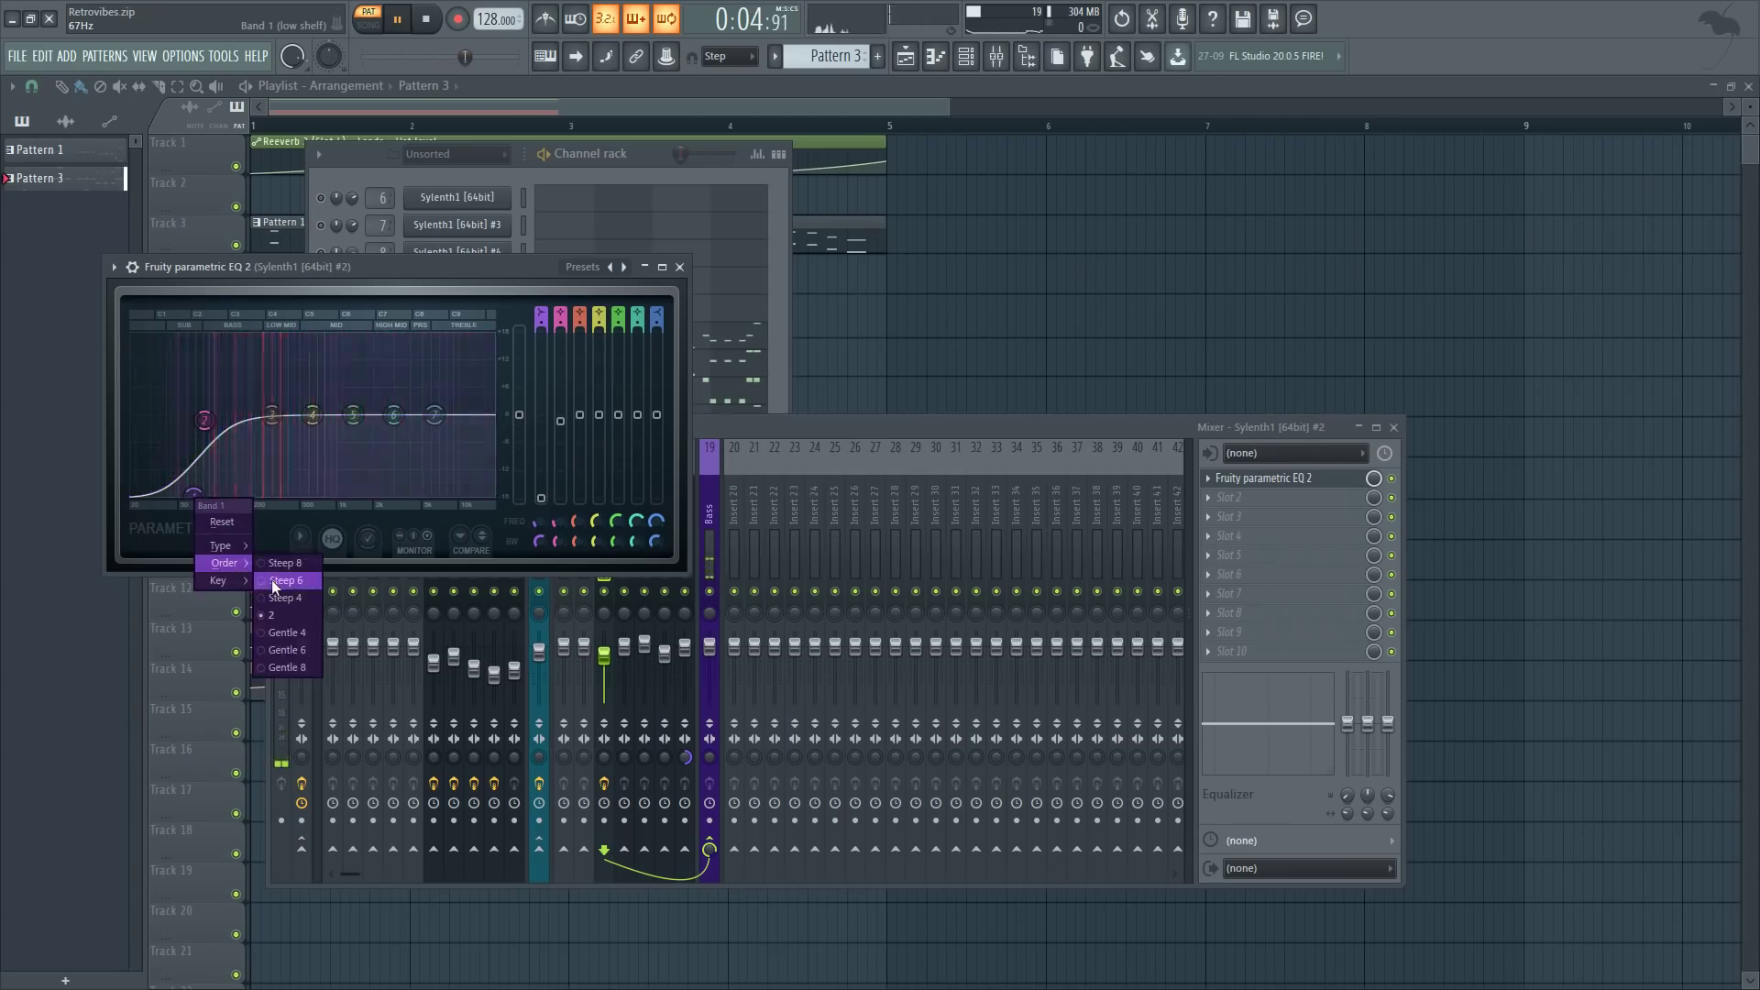
pyautogui.click(273, 583)
pyautogui.moveTo(190, 498); pyautogui.dragTo(214, 505)
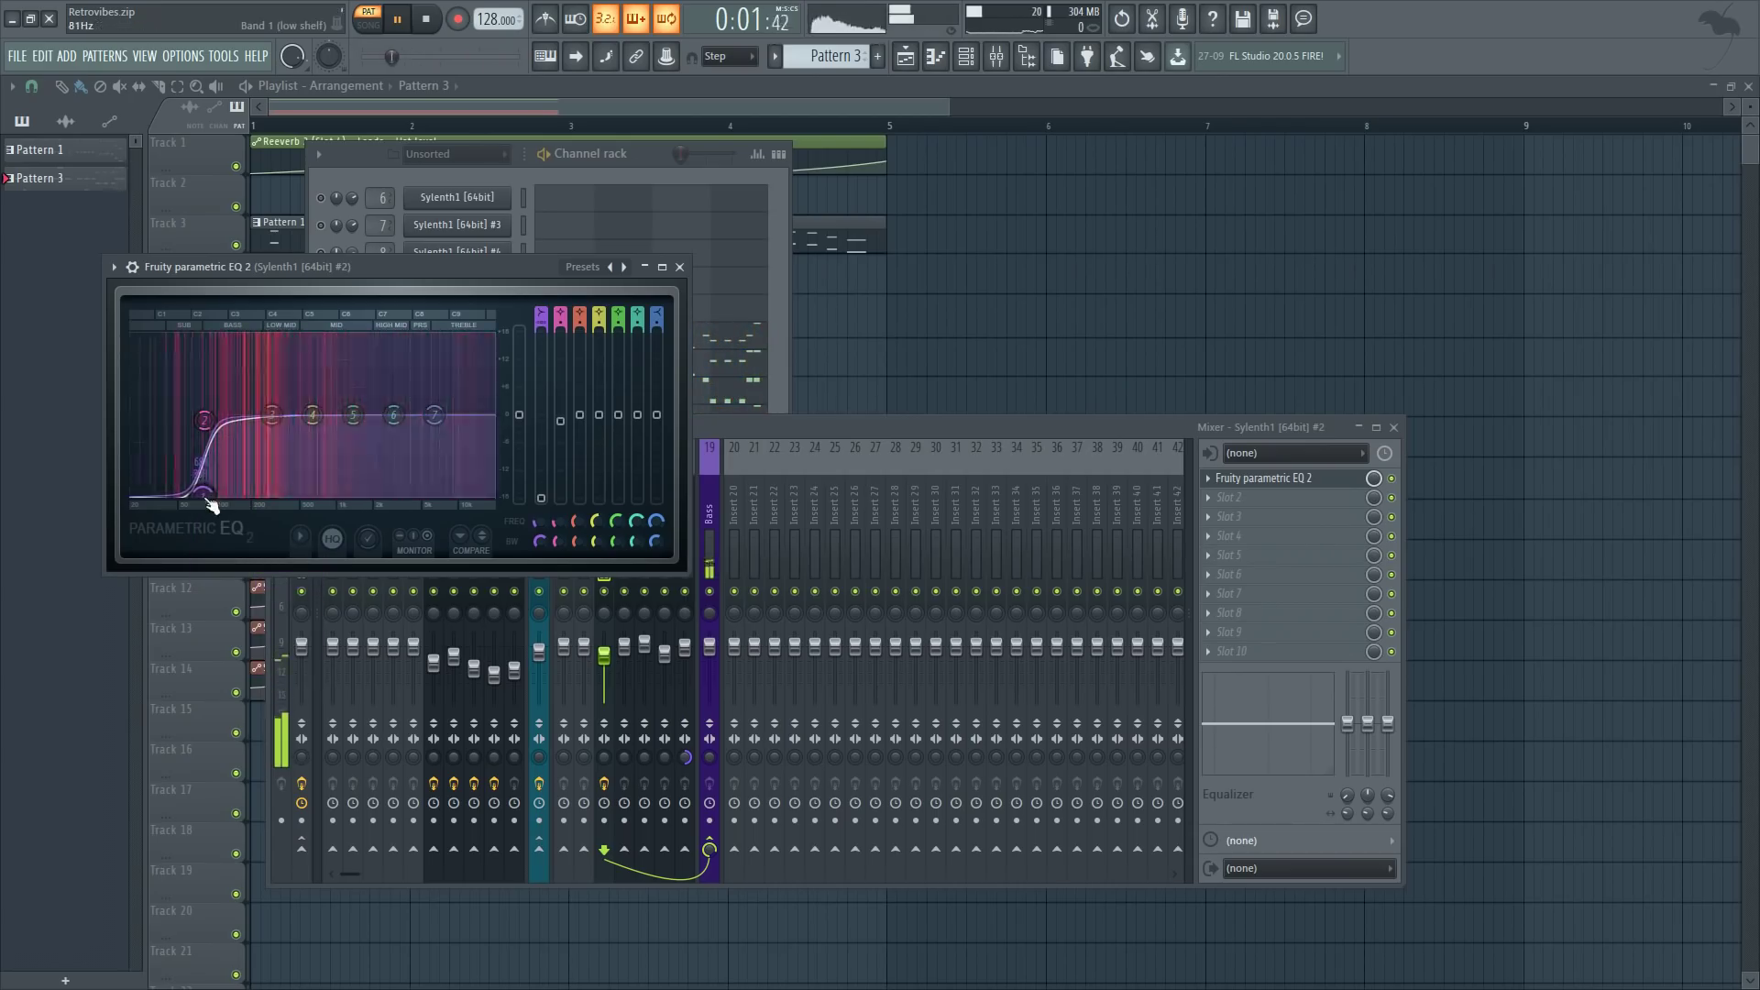
# - Lower Sylenth1 #2's band 7 high shelf to about -8.4 dB at 9784 Hz and boost band 4 by 3 dB at 599 Hz
pyautogui.moveTo(434, 415); pyautogui.dragTo(461, 449)
pyautogui.press('space')
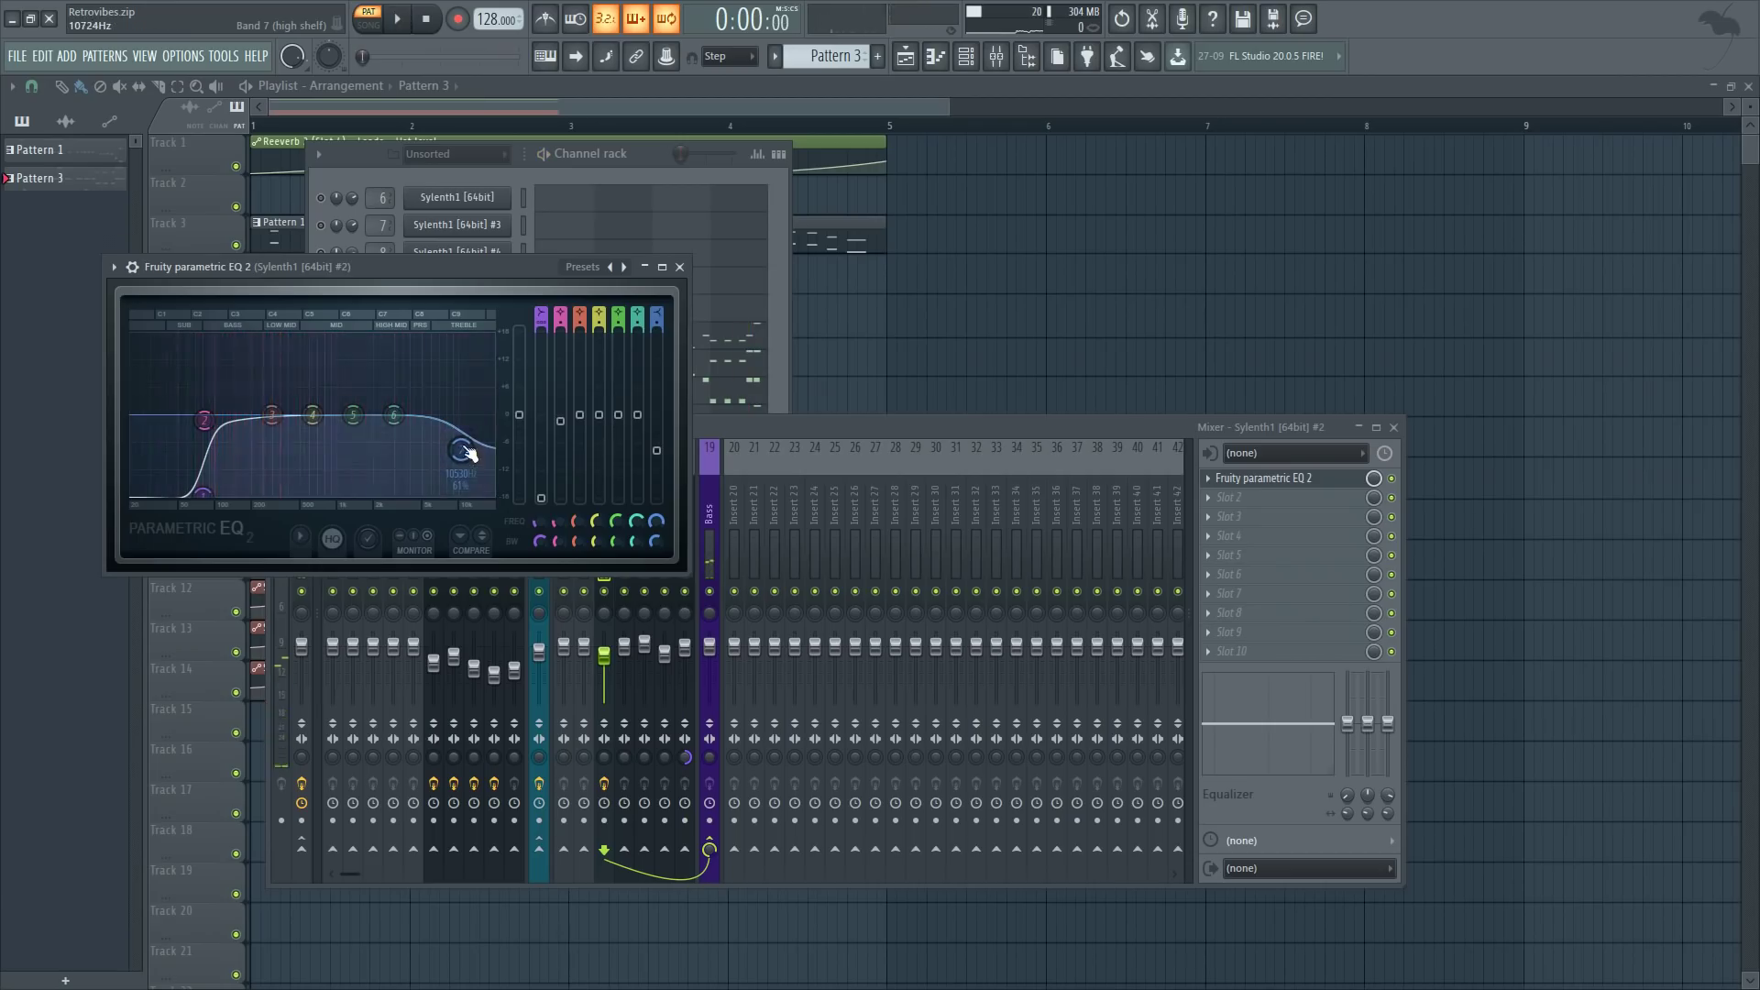
pyautogui.moveTo(463, 449)
pyautogui.moveTo(454, 461); pyautogui.dragTo(449, 465)
pyautogui.press('space')
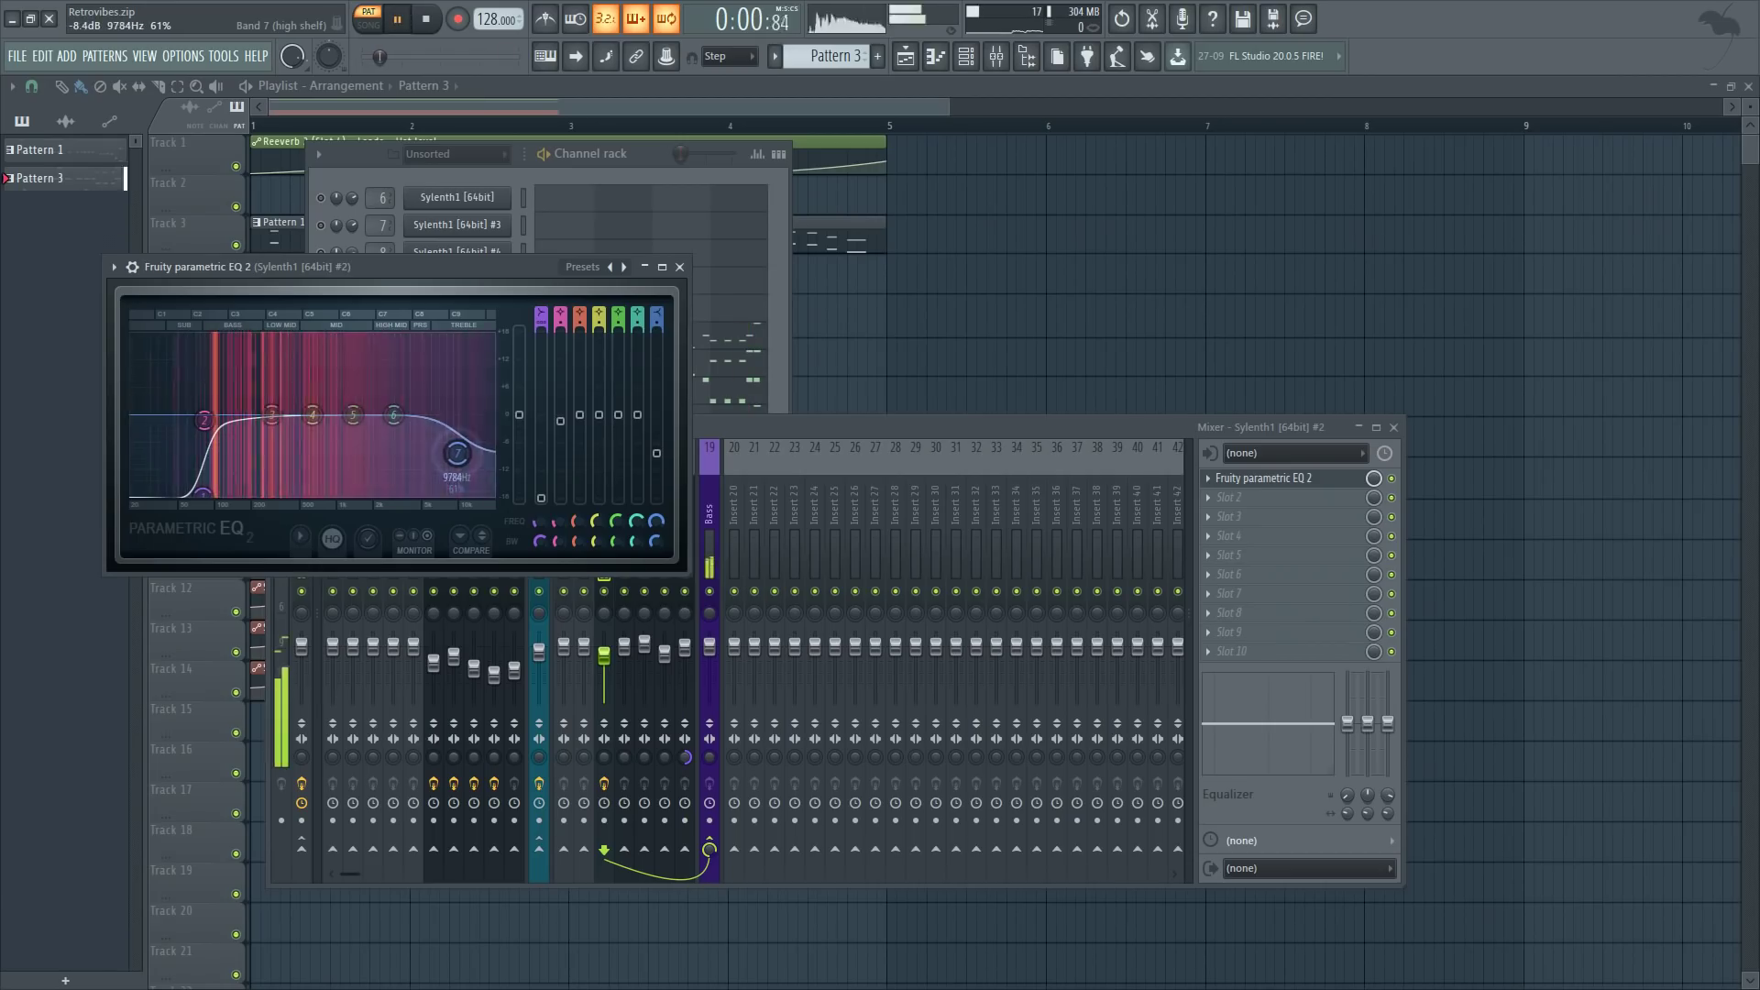
pyautogui.moveTo(313, 415); pyautogui.dragTo(312, 404)
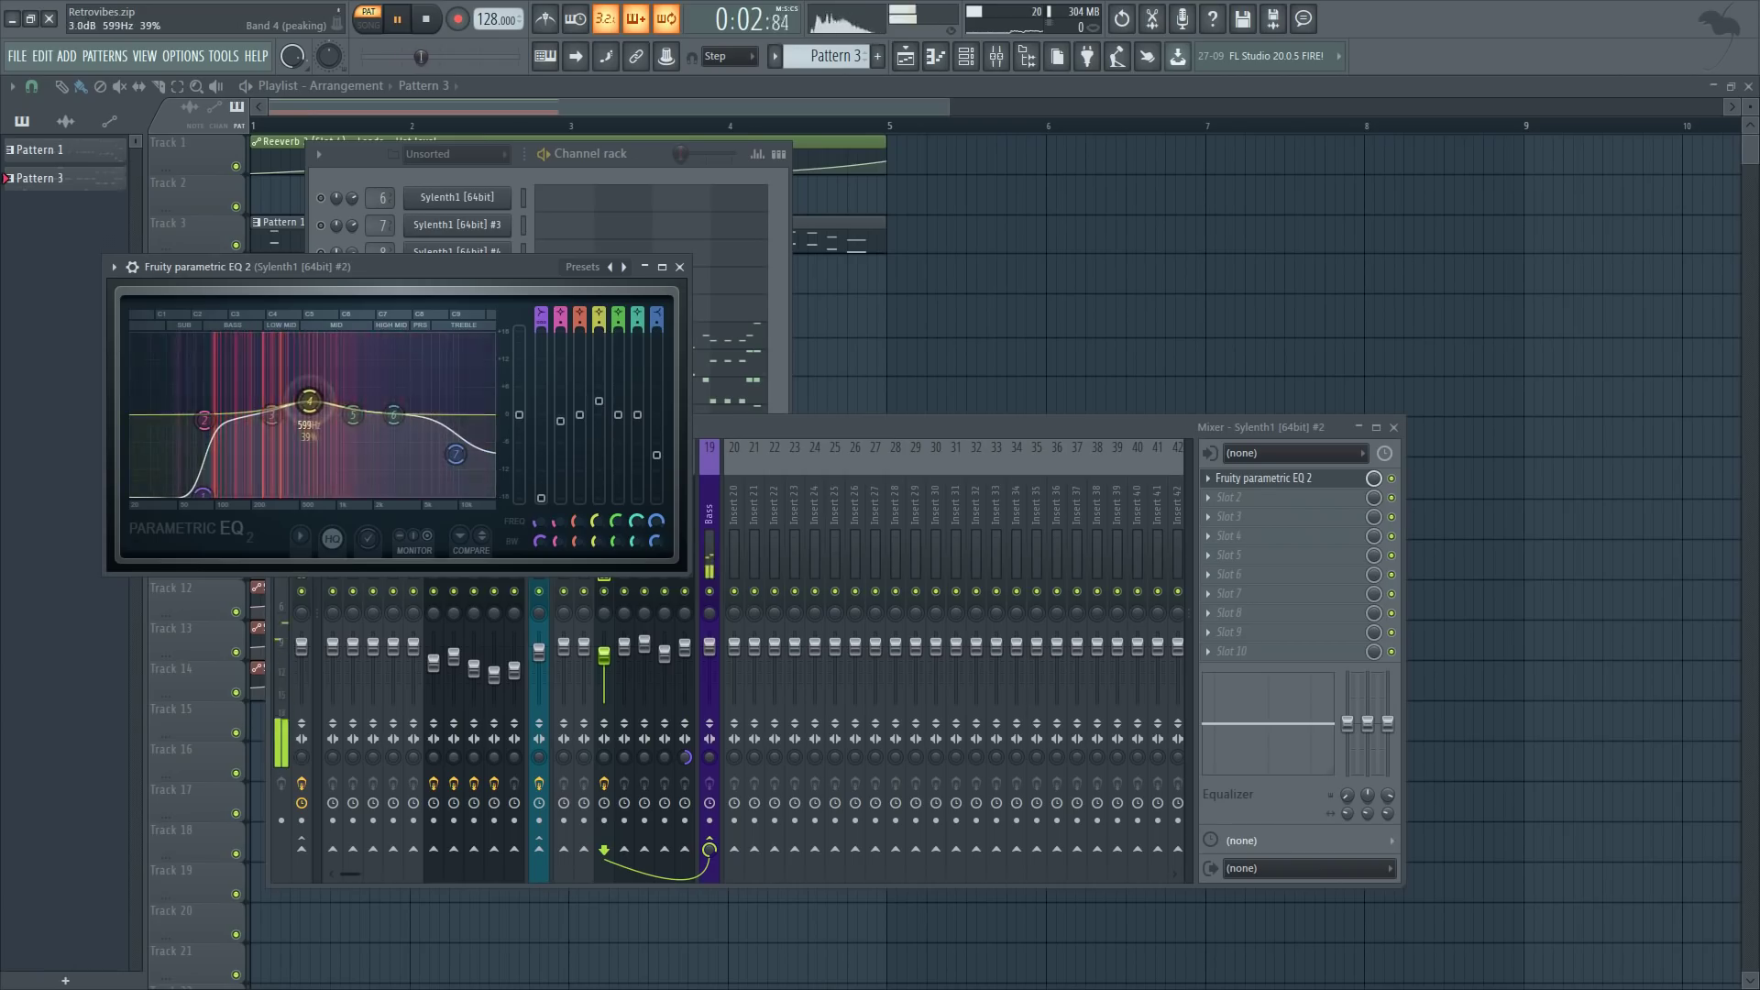
pyautogui.click(680, 266)
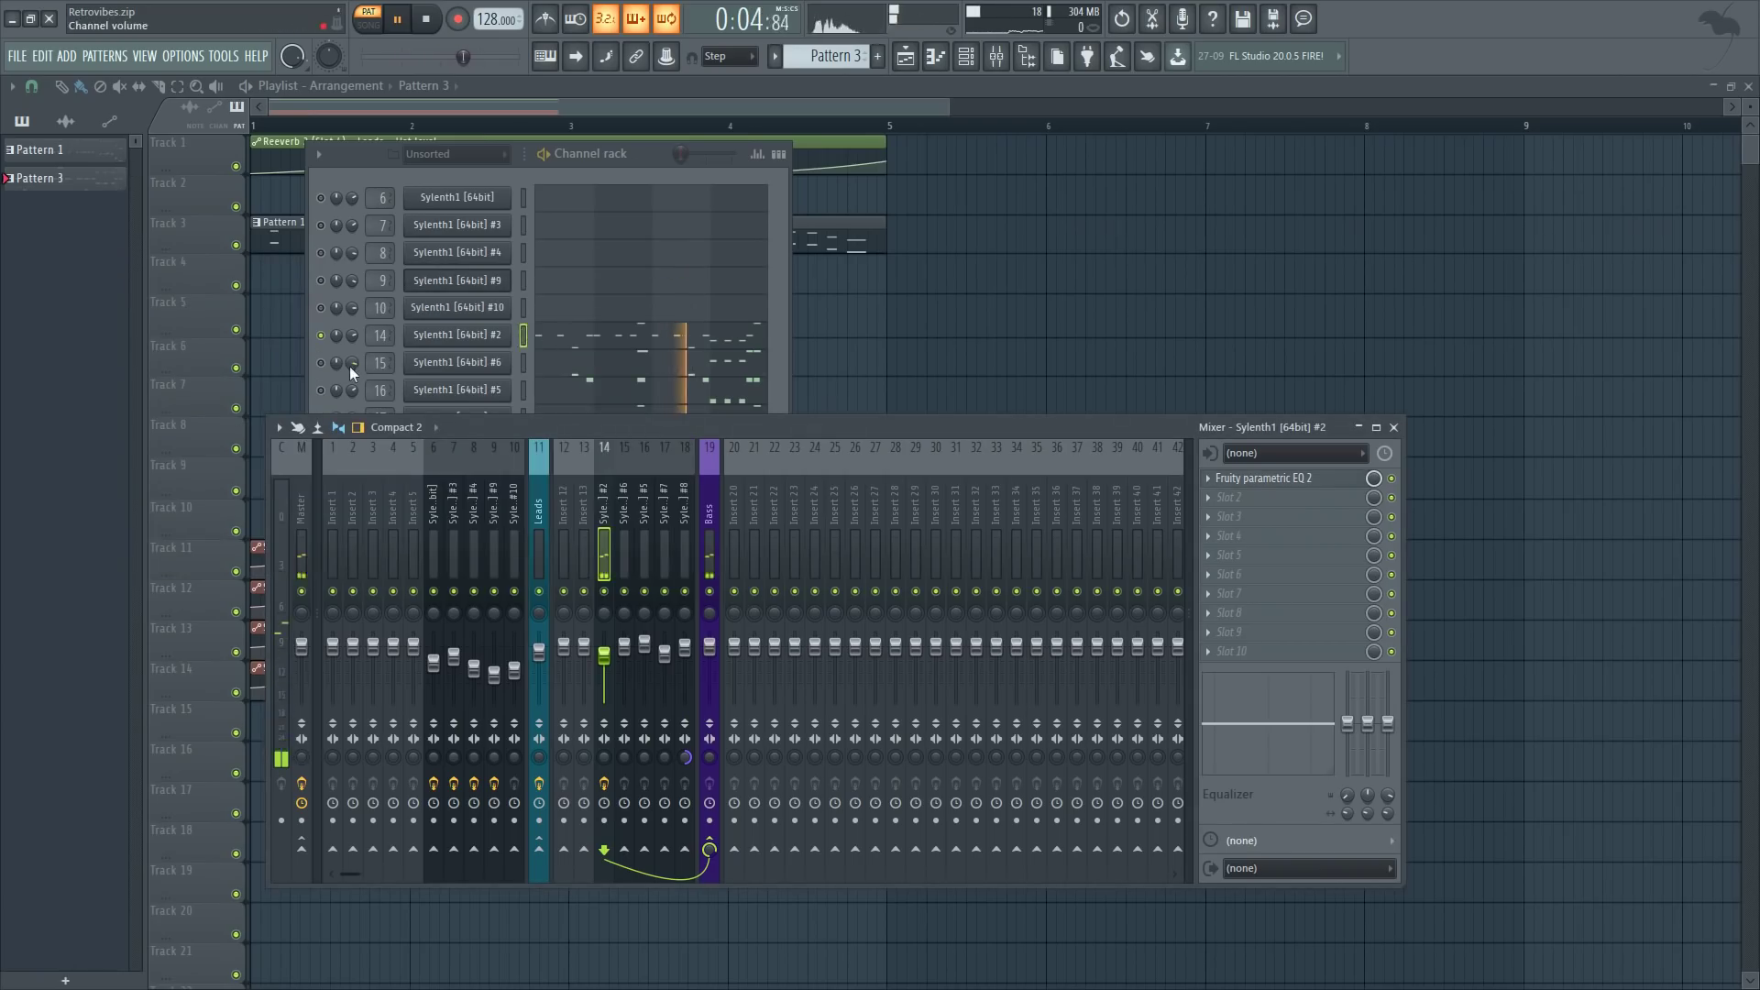
# - Solo the Sylenth1 #6 channel during playback and select its mixer track
pyautogui.click(321, 365)
pyautogui.press('space')
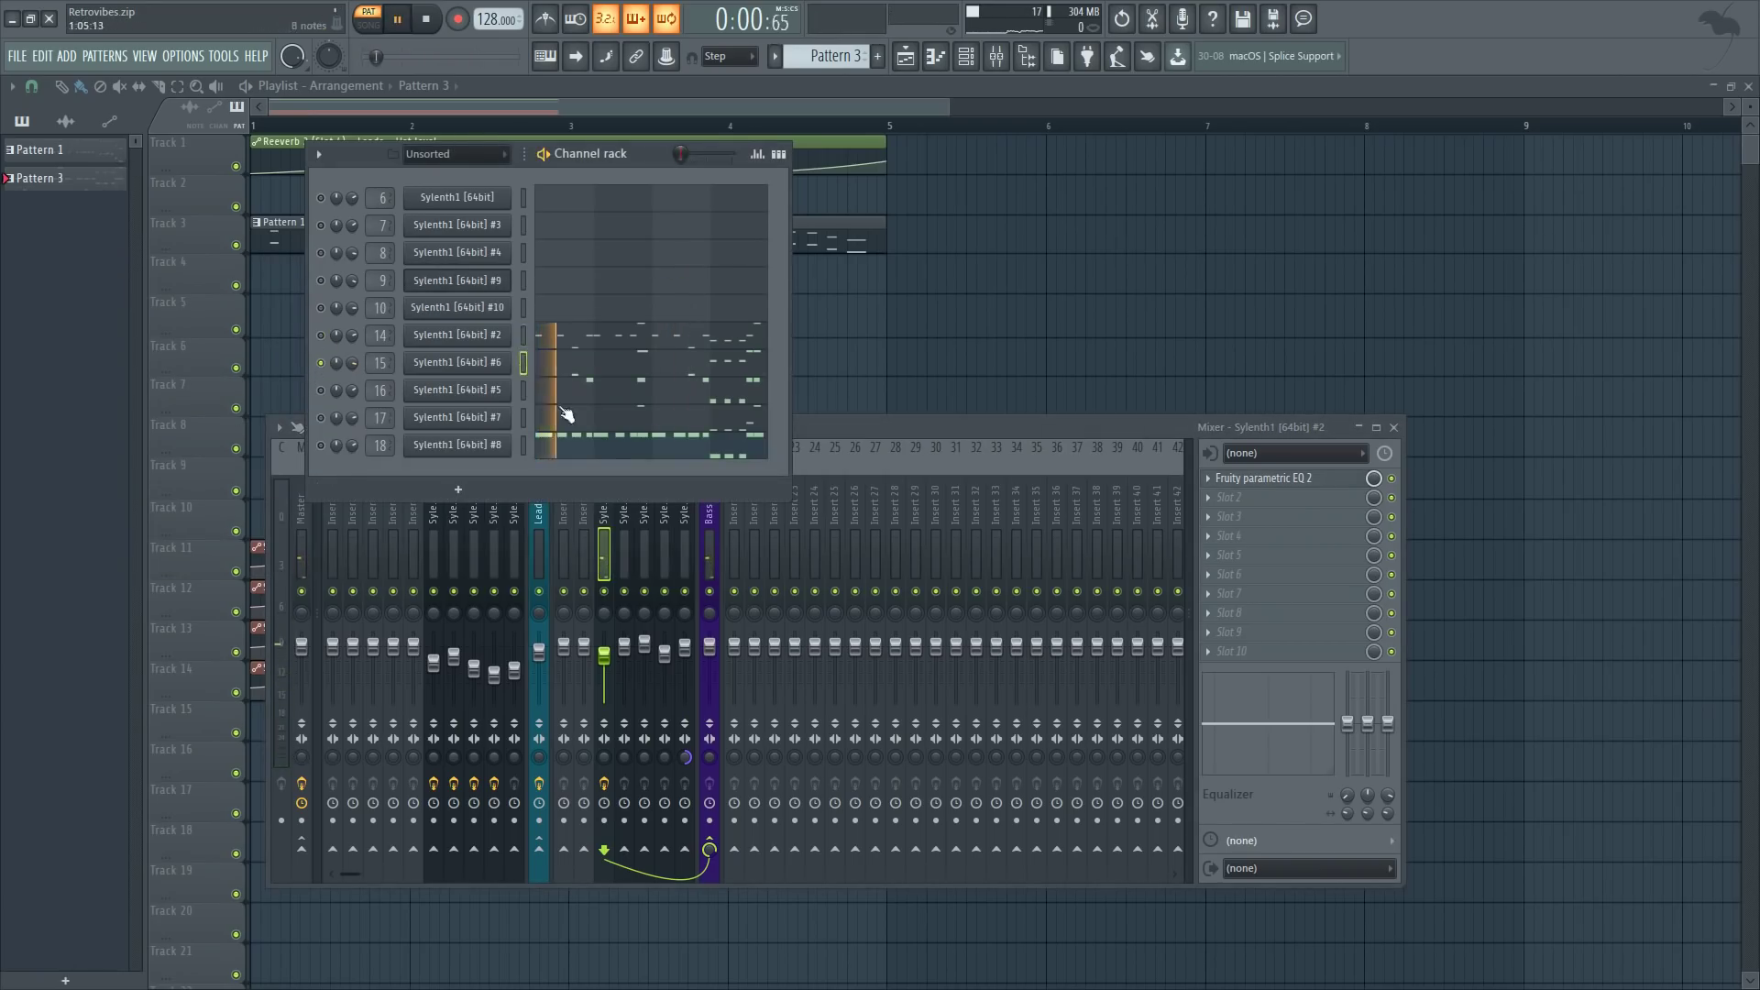
pyautogui.click(620, 539)
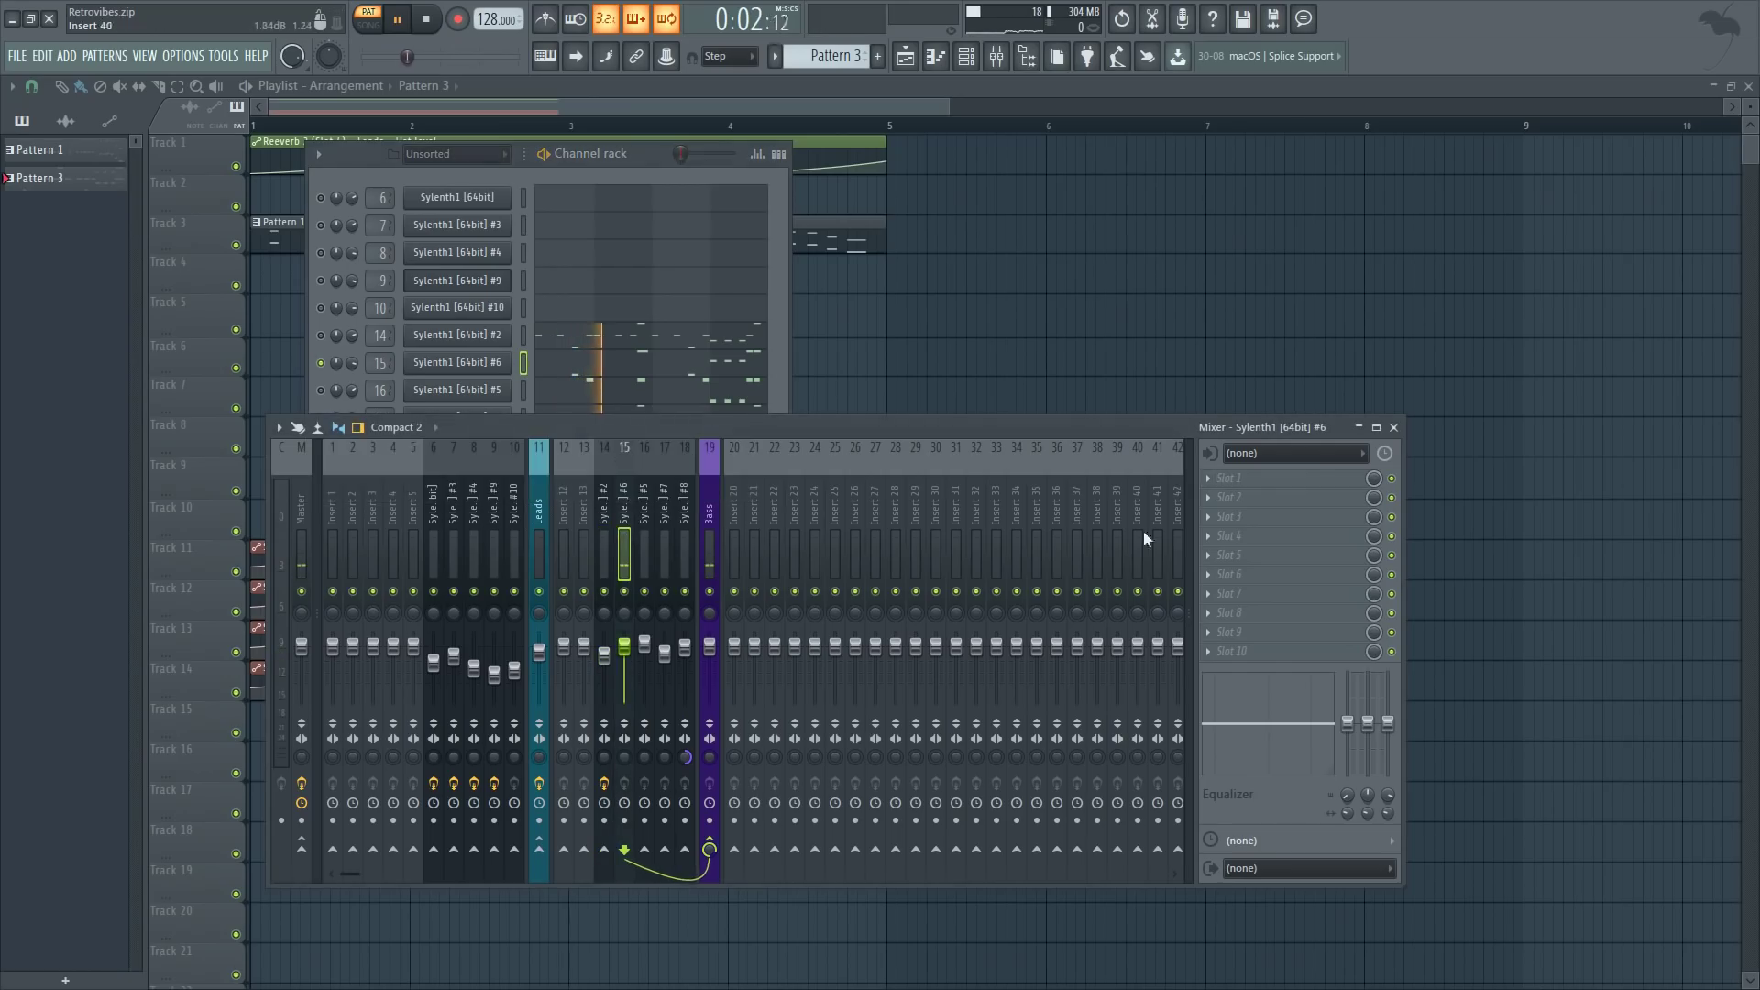
# - Add Fruity parametric EQ 2 to slot 1 of Sylenth1 #6's mixer track and cut the lows with band 1
pyautogui.click(1239, 479)
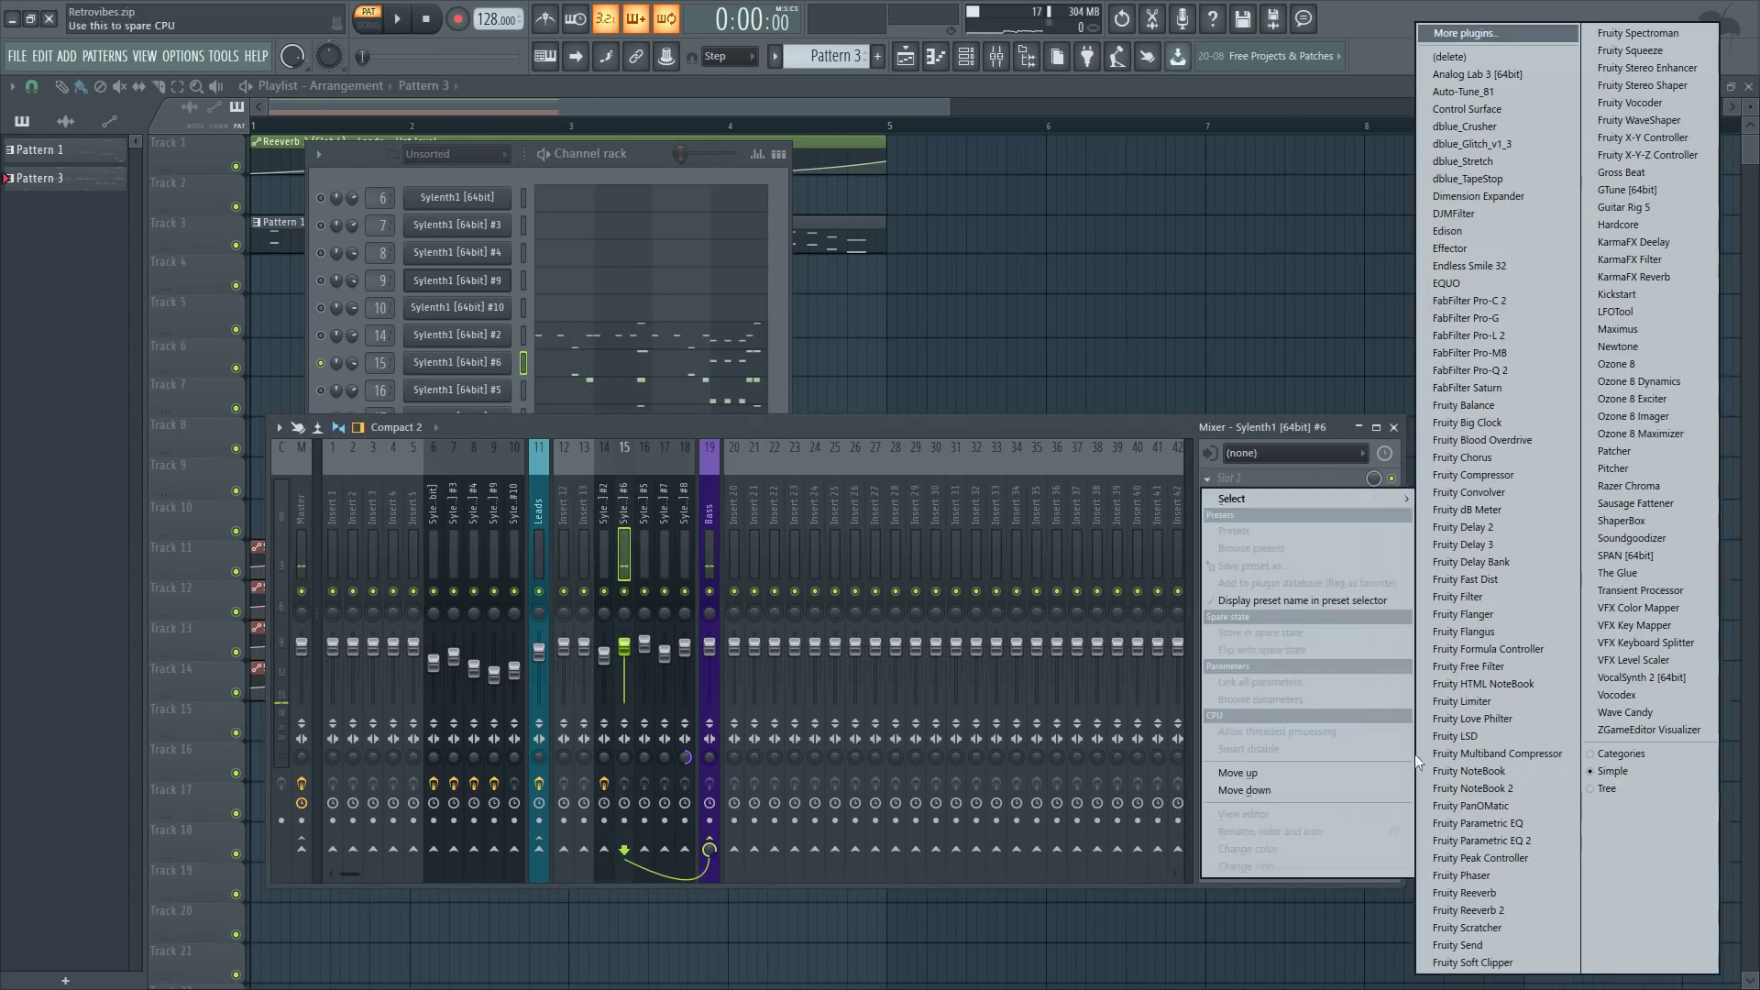
pyautogui.click(1500, 851)
pyautogui.moveTo(143, 368); pyautogui.dragTo(154, 445)
# - Boost band 3 by about 3.1 dB at 303 Hz and cut the highs with band 7 in Sylenth1 #6's EQ
pyautogui.press('space')
pyautogui.moveTo(224, 367); pyautogui.dragTo(226, 352)
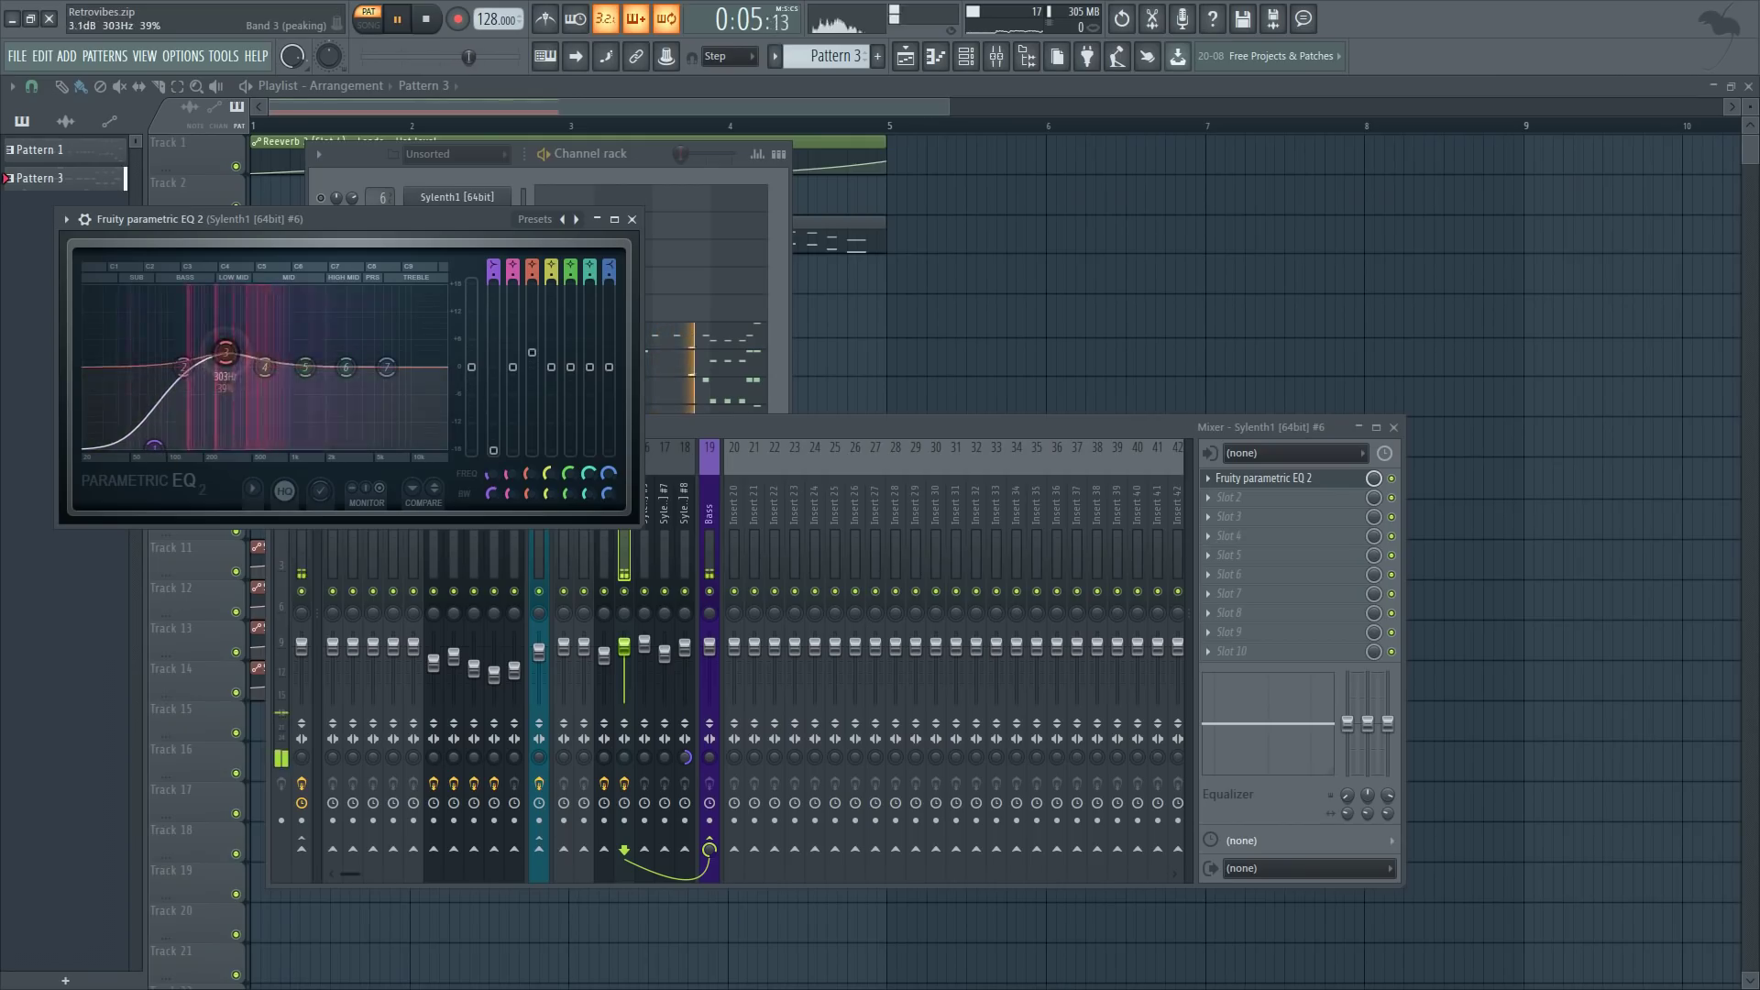
pyautogui.press('space')
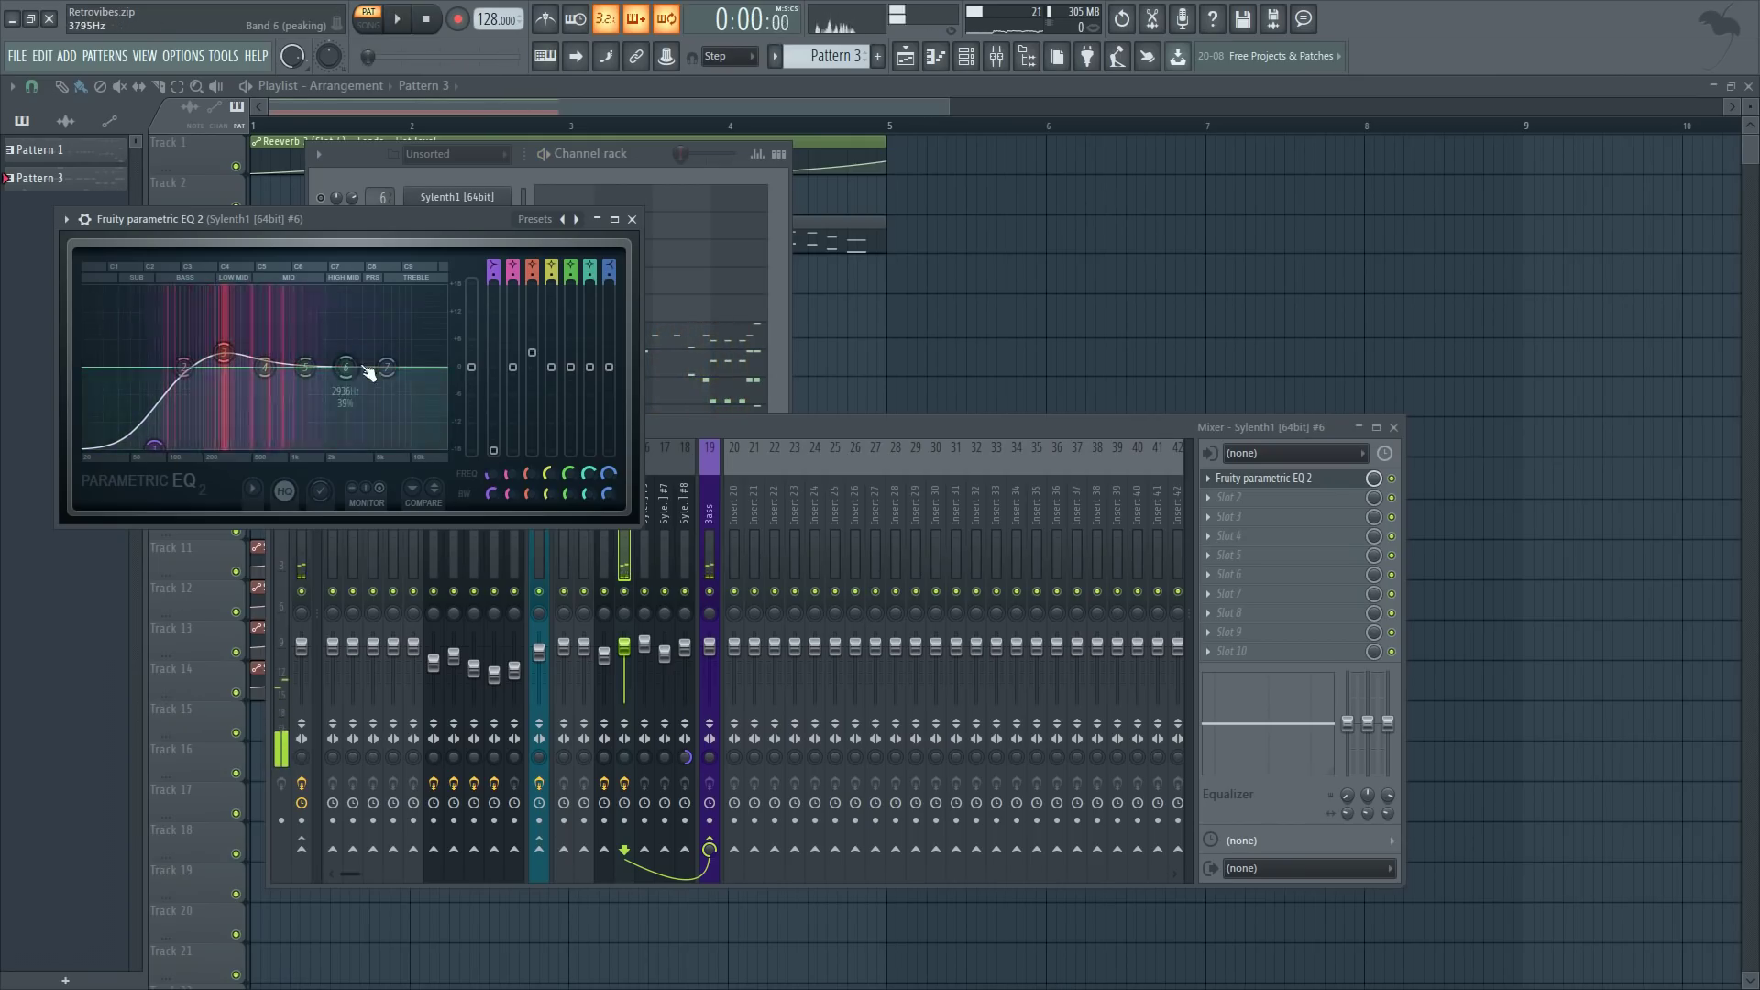
pyautogui.press('space')
pyautogui.moveTo(386, 367); pyautogui.dragTo(379, 386)
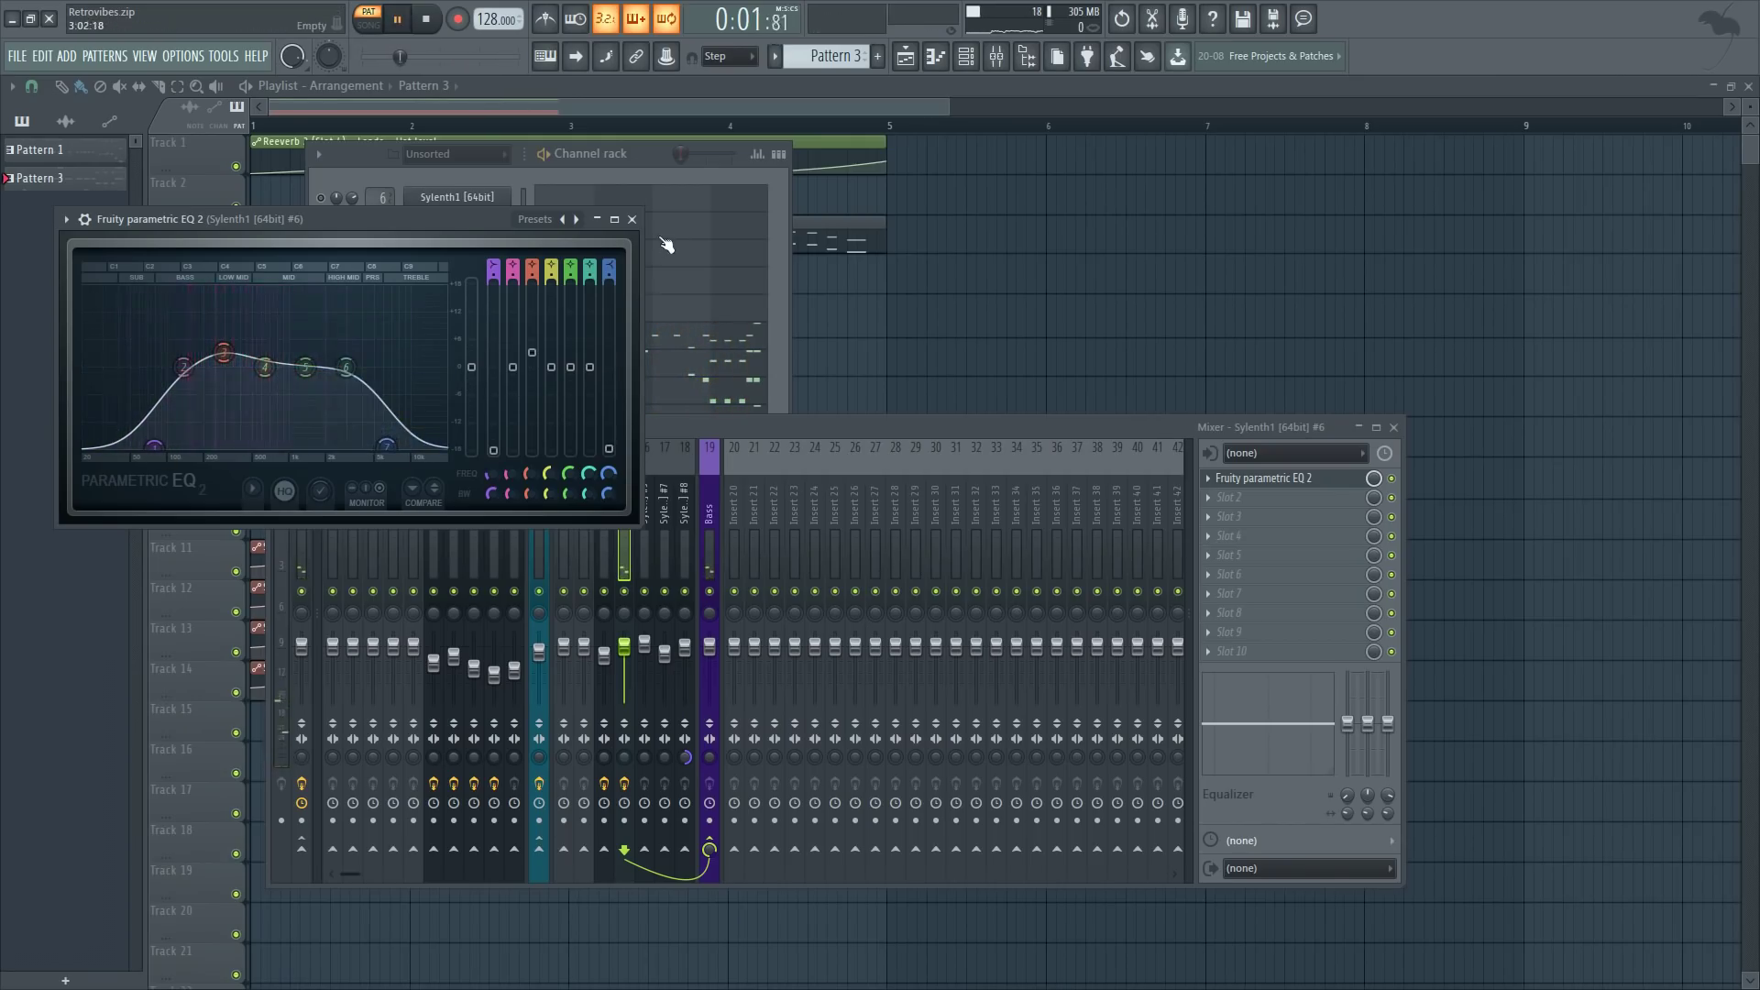
pyautogui.click(632, 219)
pyautogui.press('space')
# - Add Fruity Fast Dist to slot 2 of Sylenth1 #6's mixer track and lower its mix level
pyautogui.click(1216, 497)
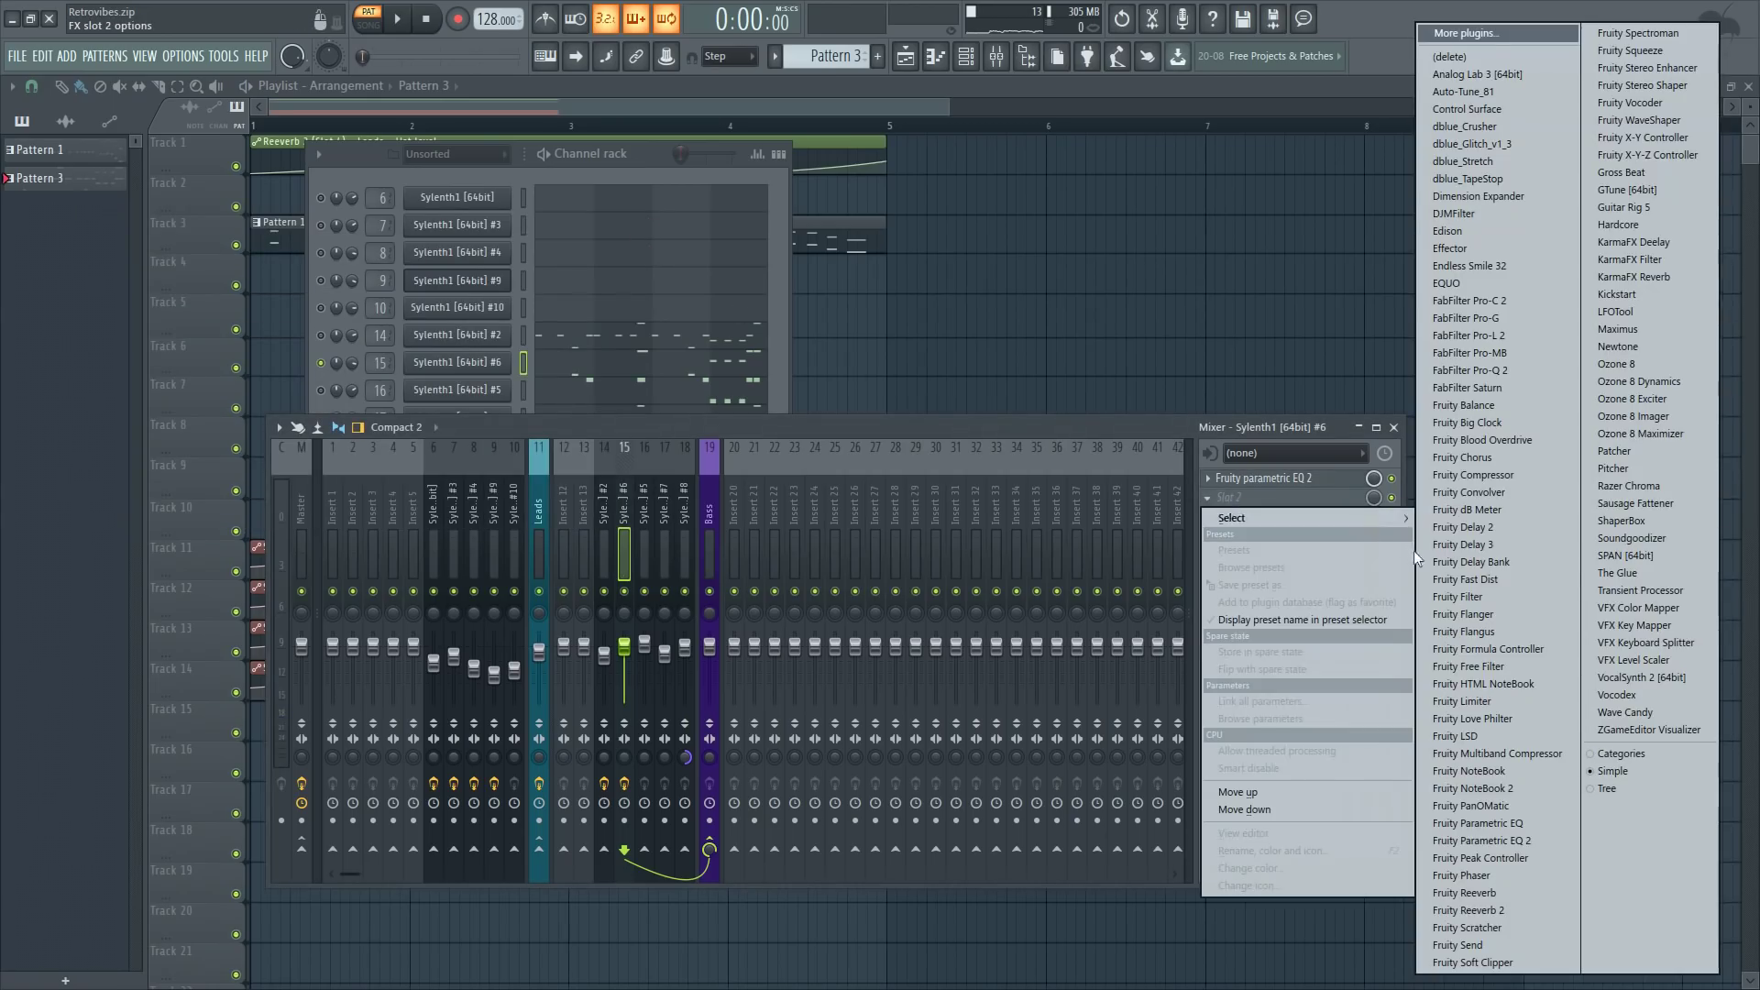
pyautogui.click(1460, 580)
pyautogui.moveTo(147, 190); pyautogui.dragTo(382, 326)
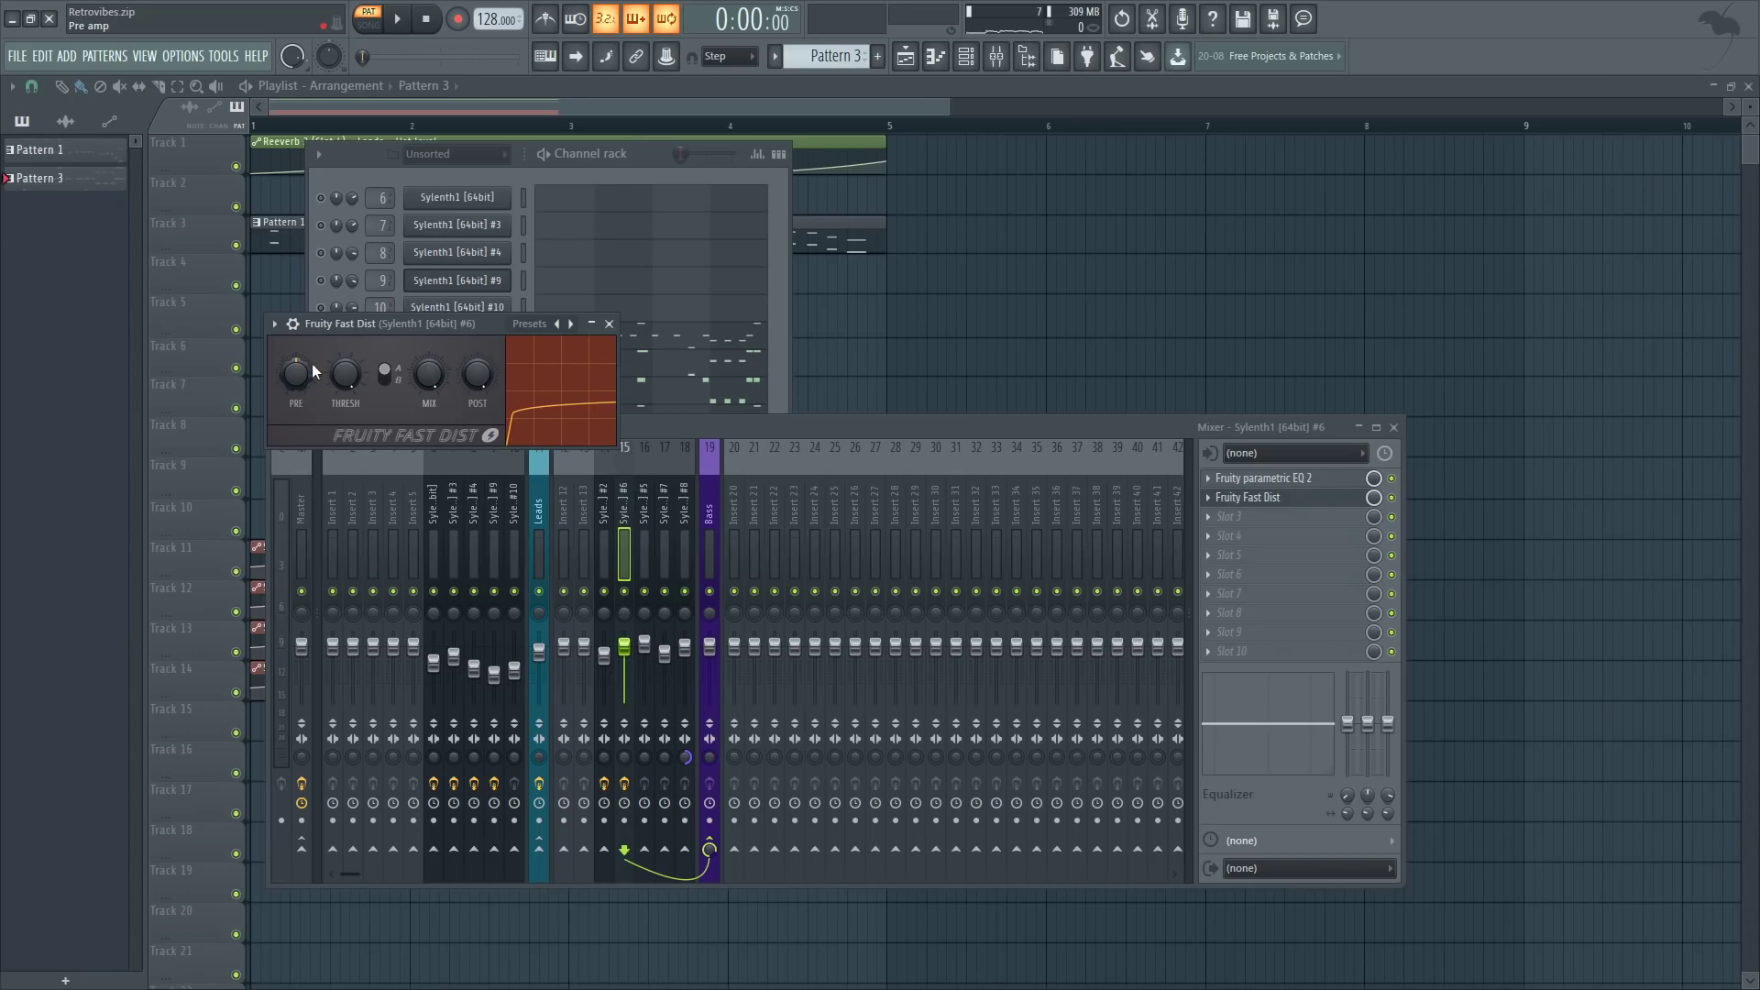
pyautogui.moveTo(428, 387); pyautogui.dragTo(428, 414)
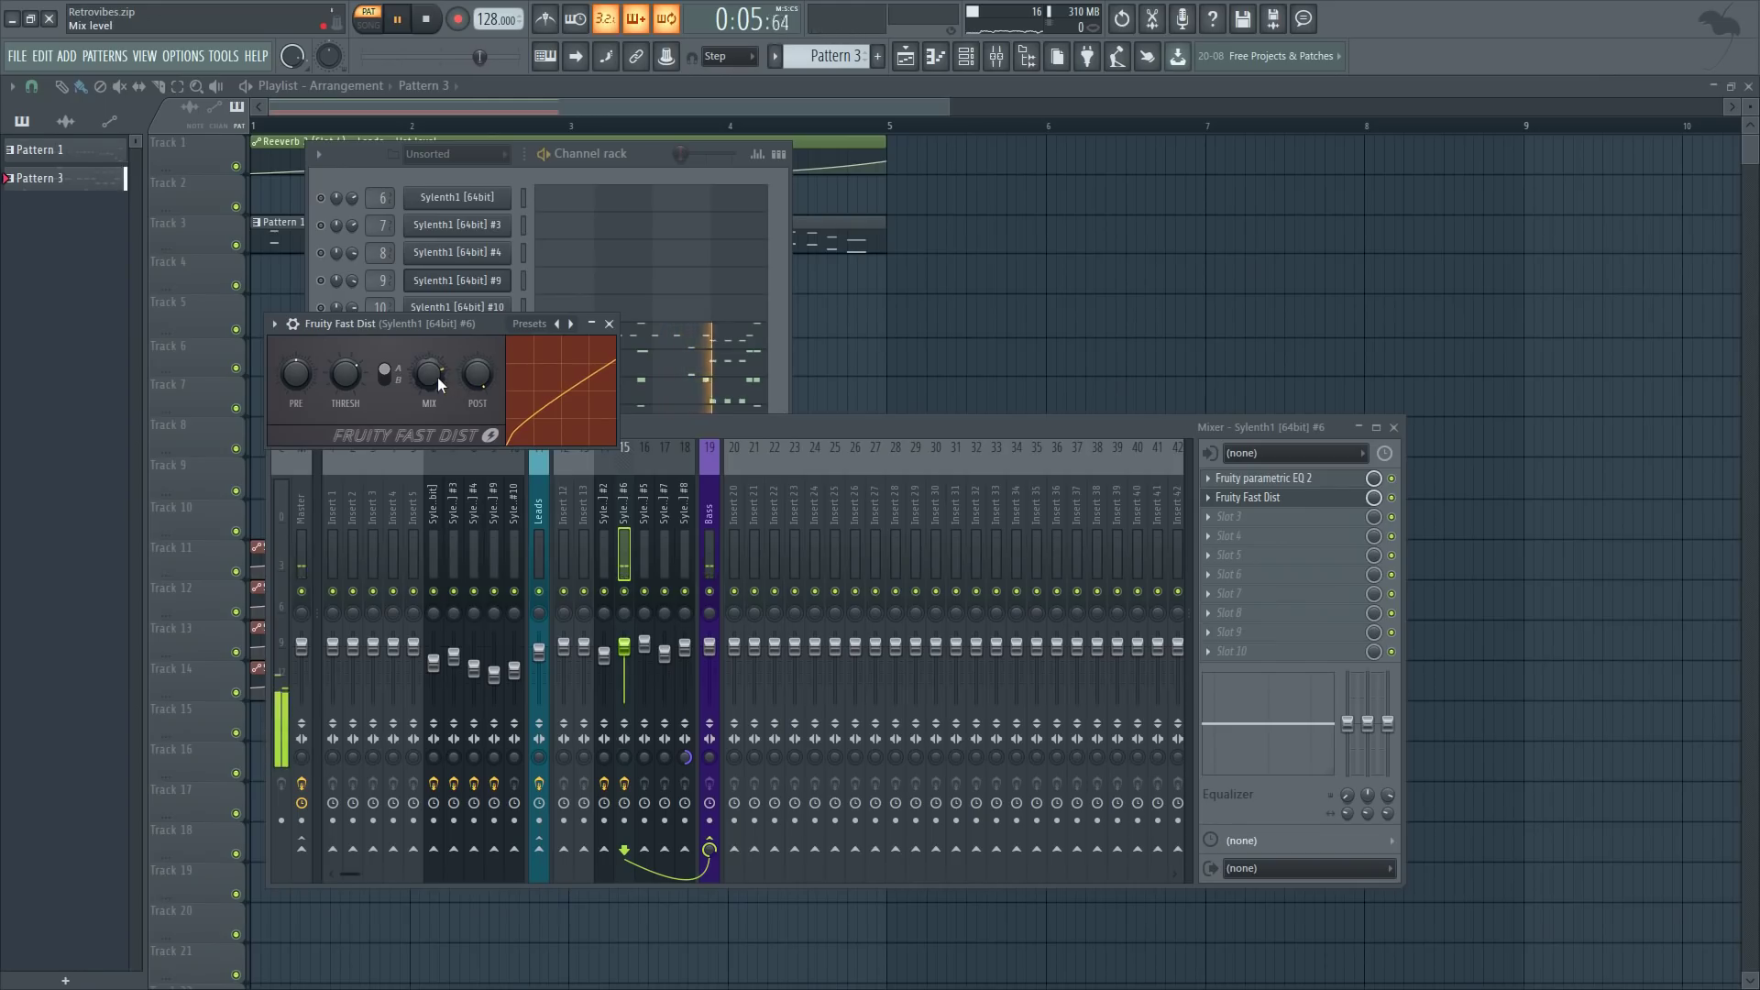
pyautogui.press('space')
pyautogui.click(609, 324)
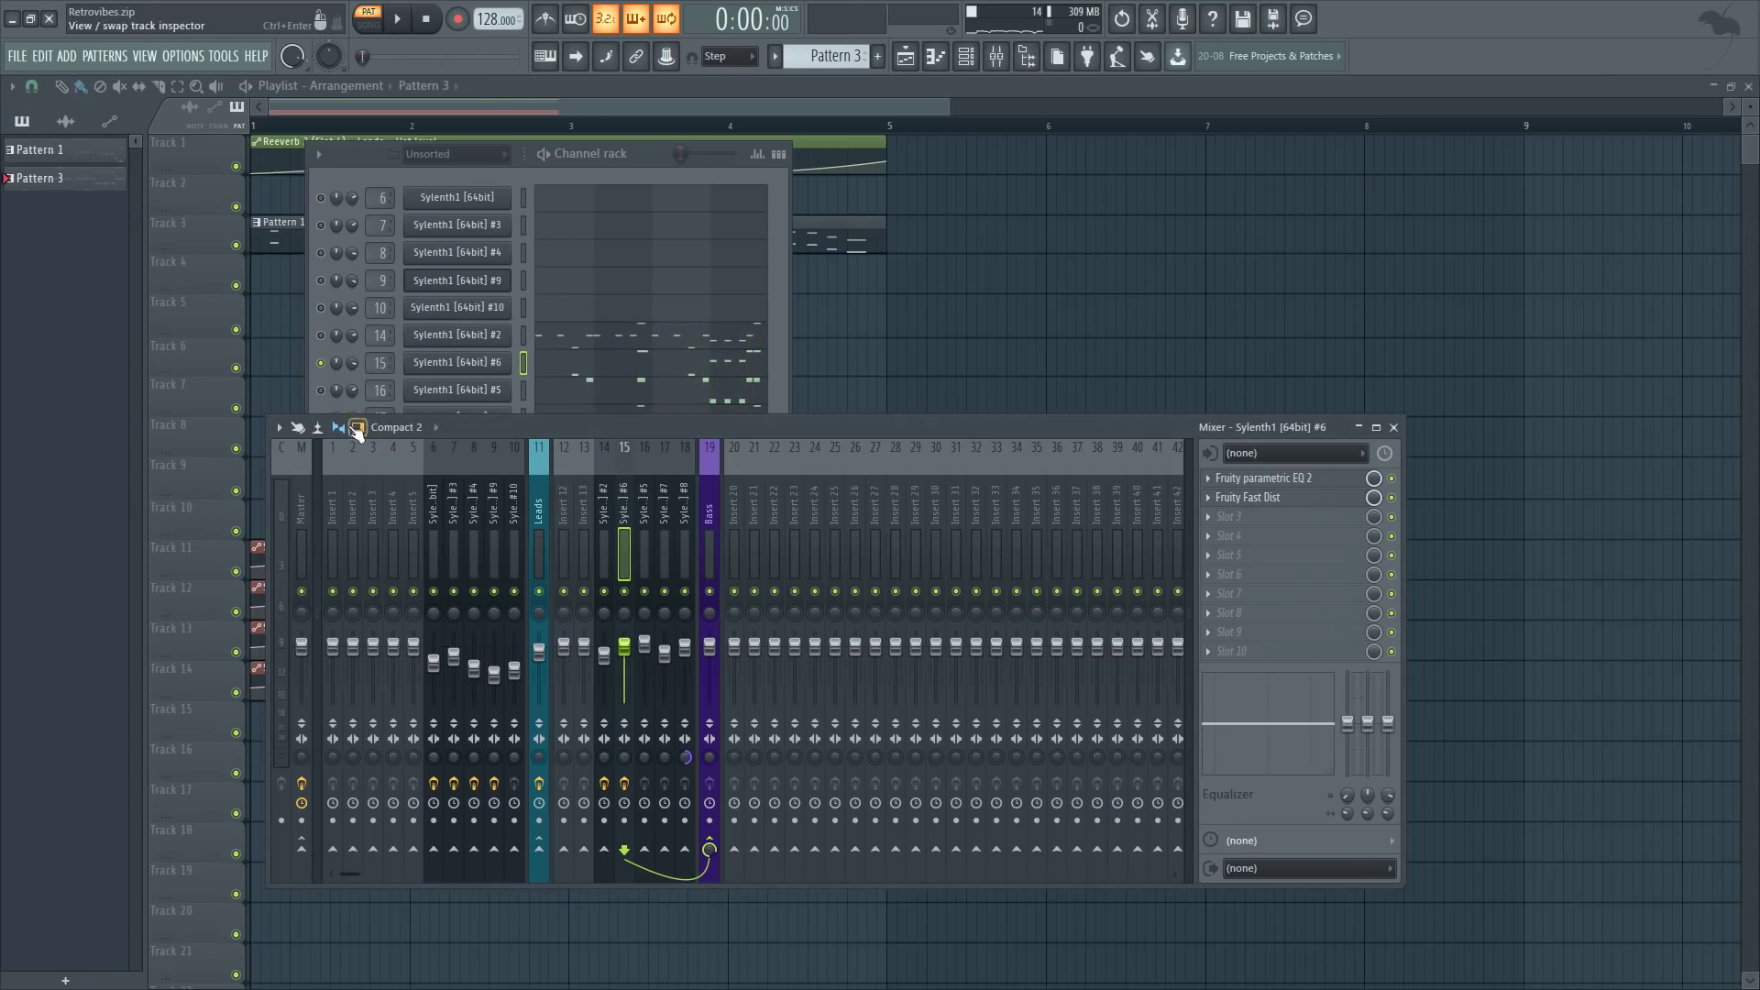
# - Add Fruity parametric EQ 2 to slot 1 of Sylenth1 #5's mixer track and cut the lows with band 1 at about 128 Hz
pyautogui.click(328, 391)
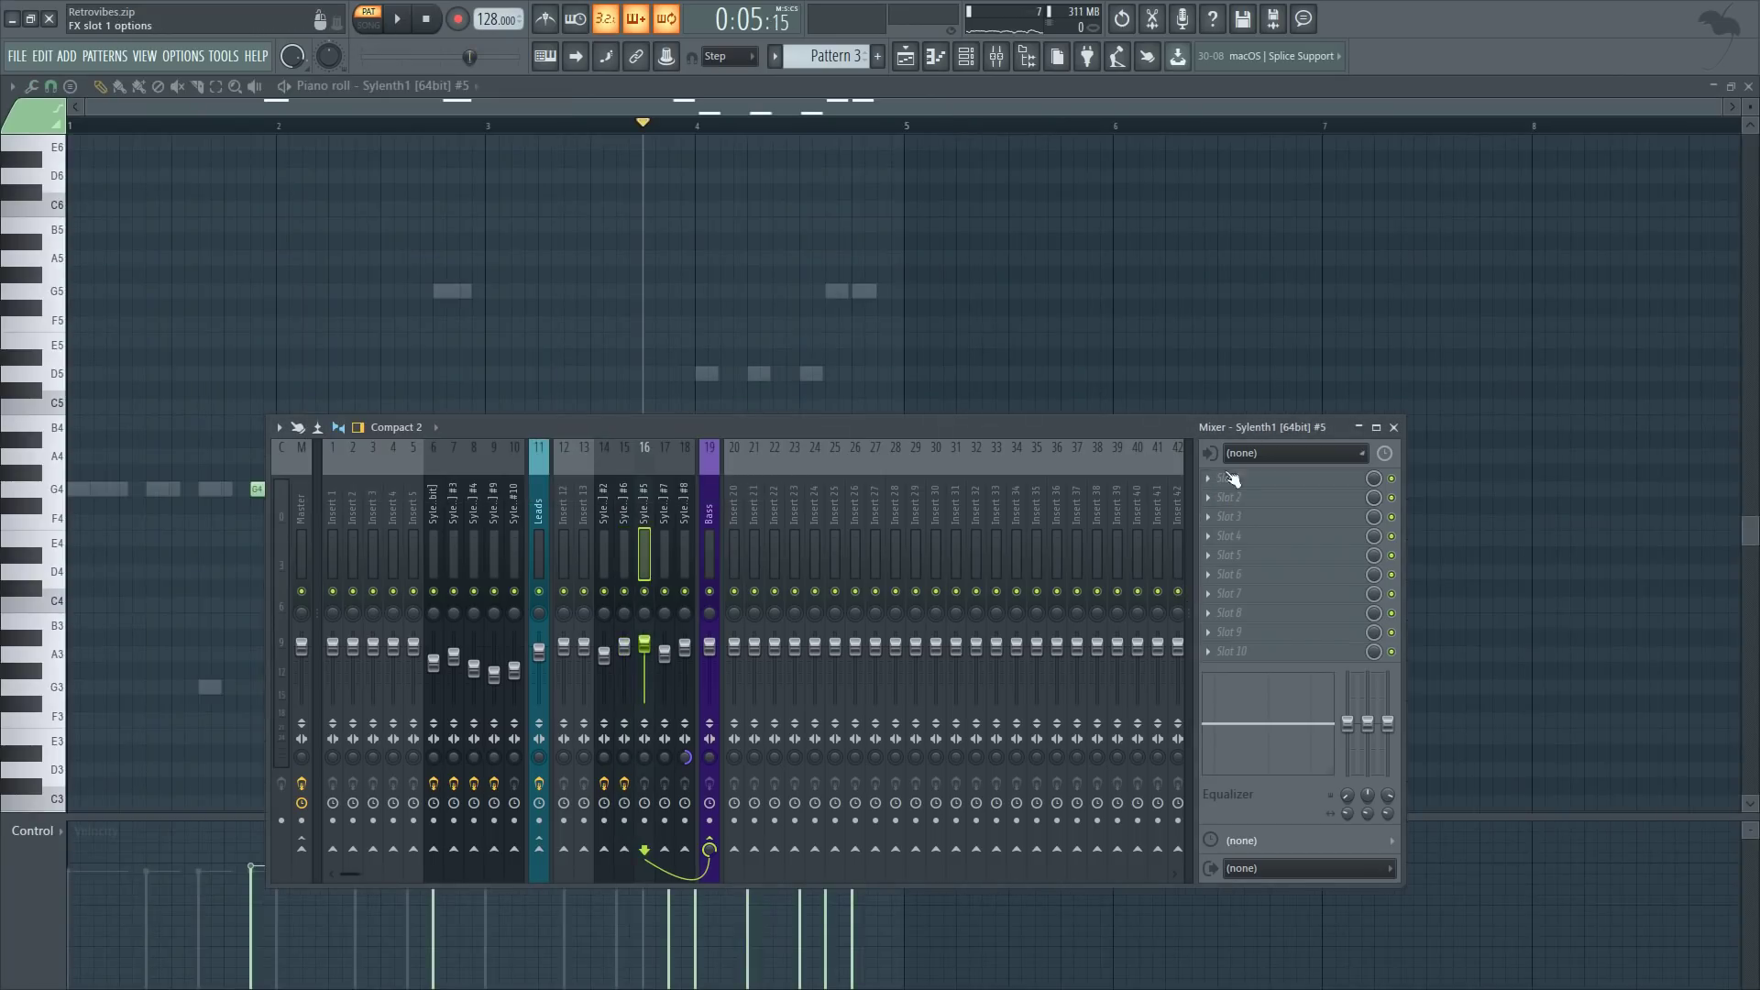
pyautogui.click(1229, 474)
pyautogui.click(1465, 838)
pyautogui.moveTo(203, 418); pyautogui.dragTo(220, 506)
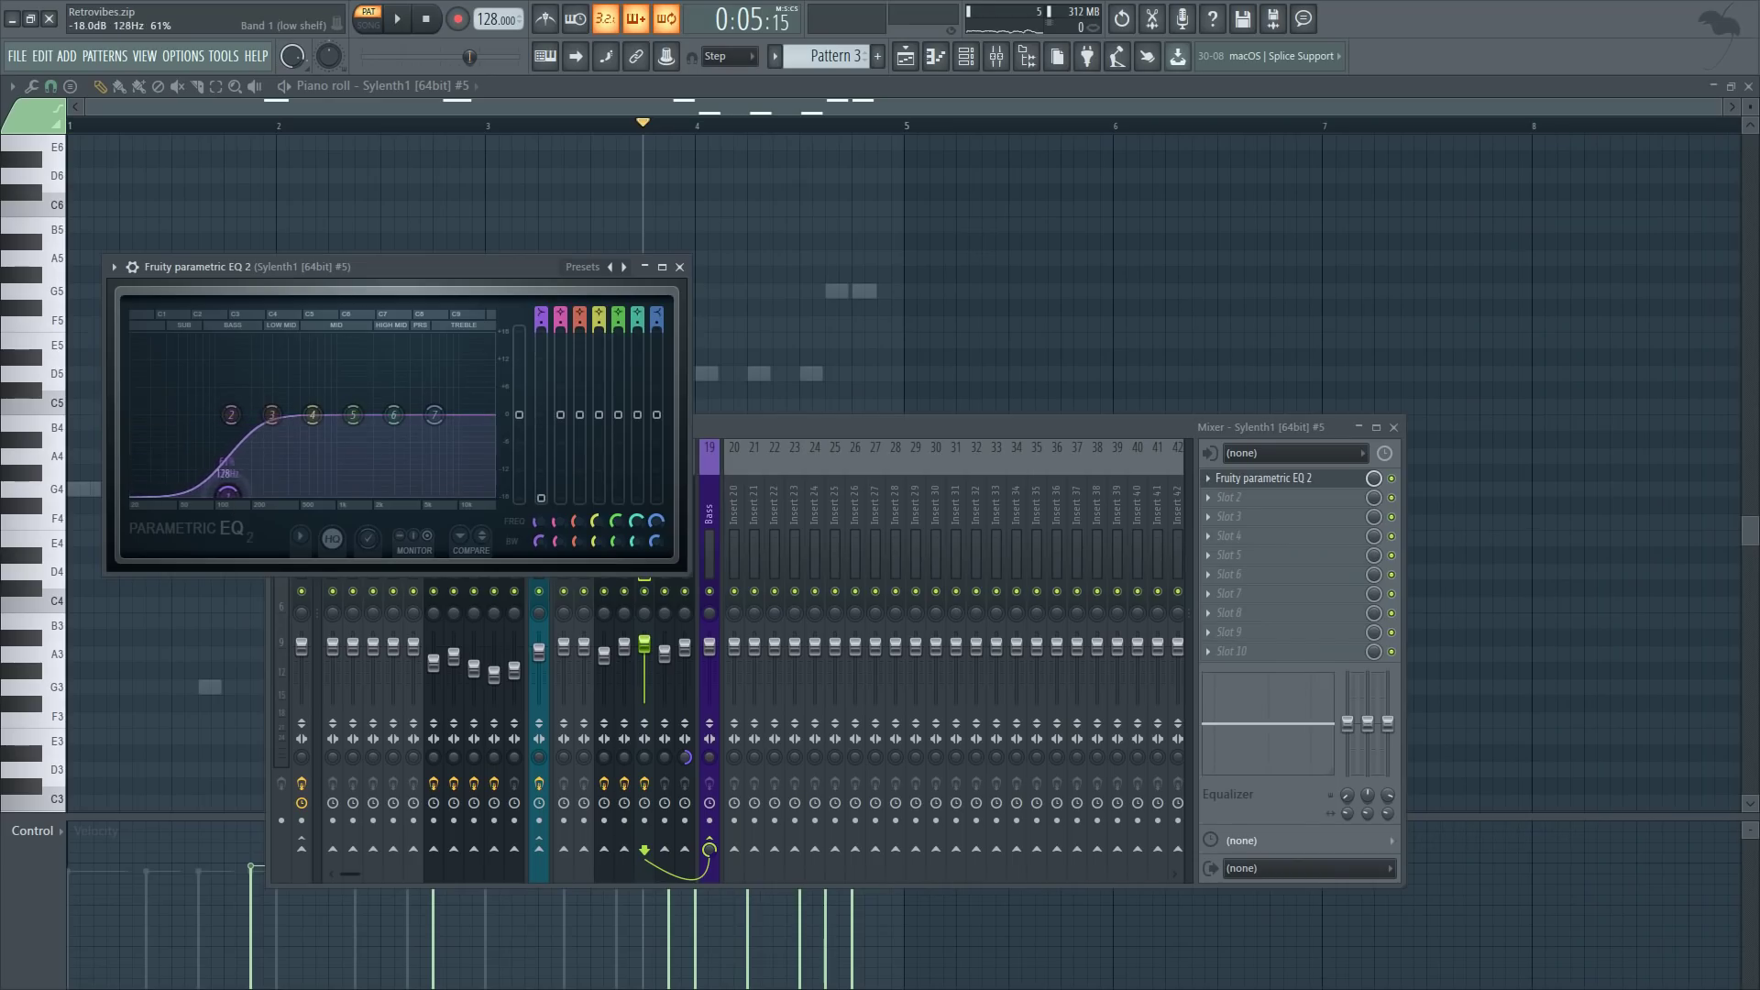
# - During playback, move Sylenth1 #5's band 1 low cut to about 139 Hz and pull band 2 down
pyautogui.press('space')
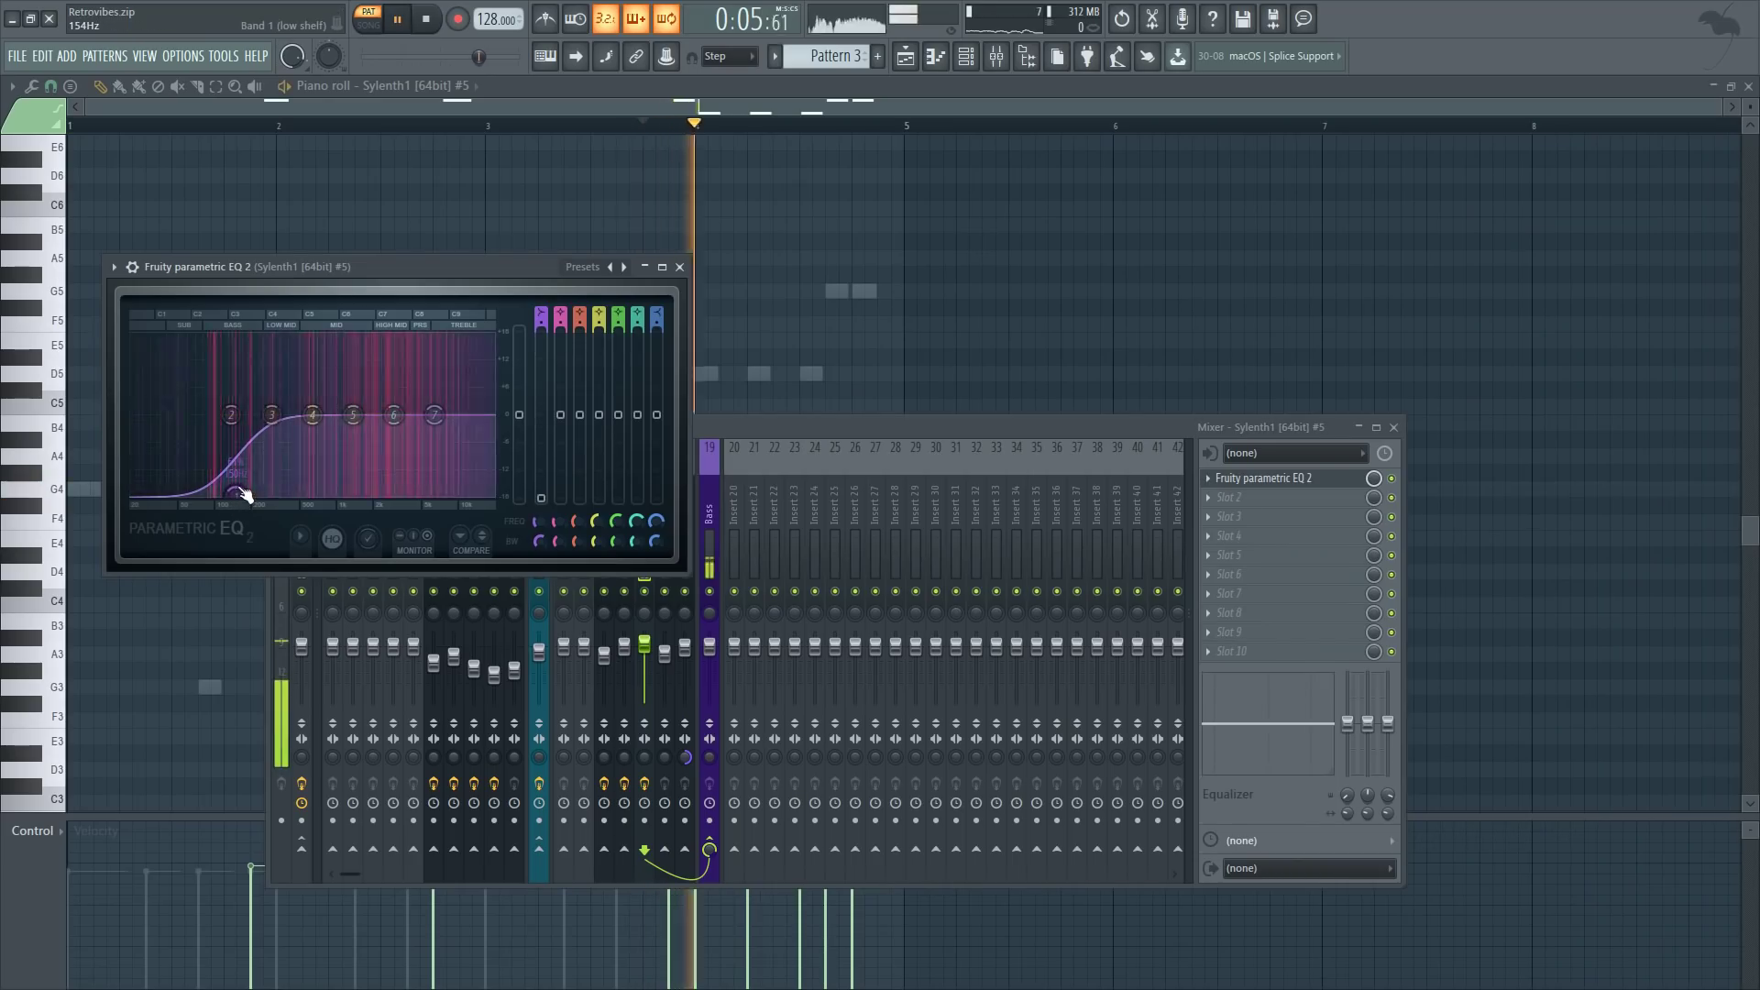
pyautogui.press('space')
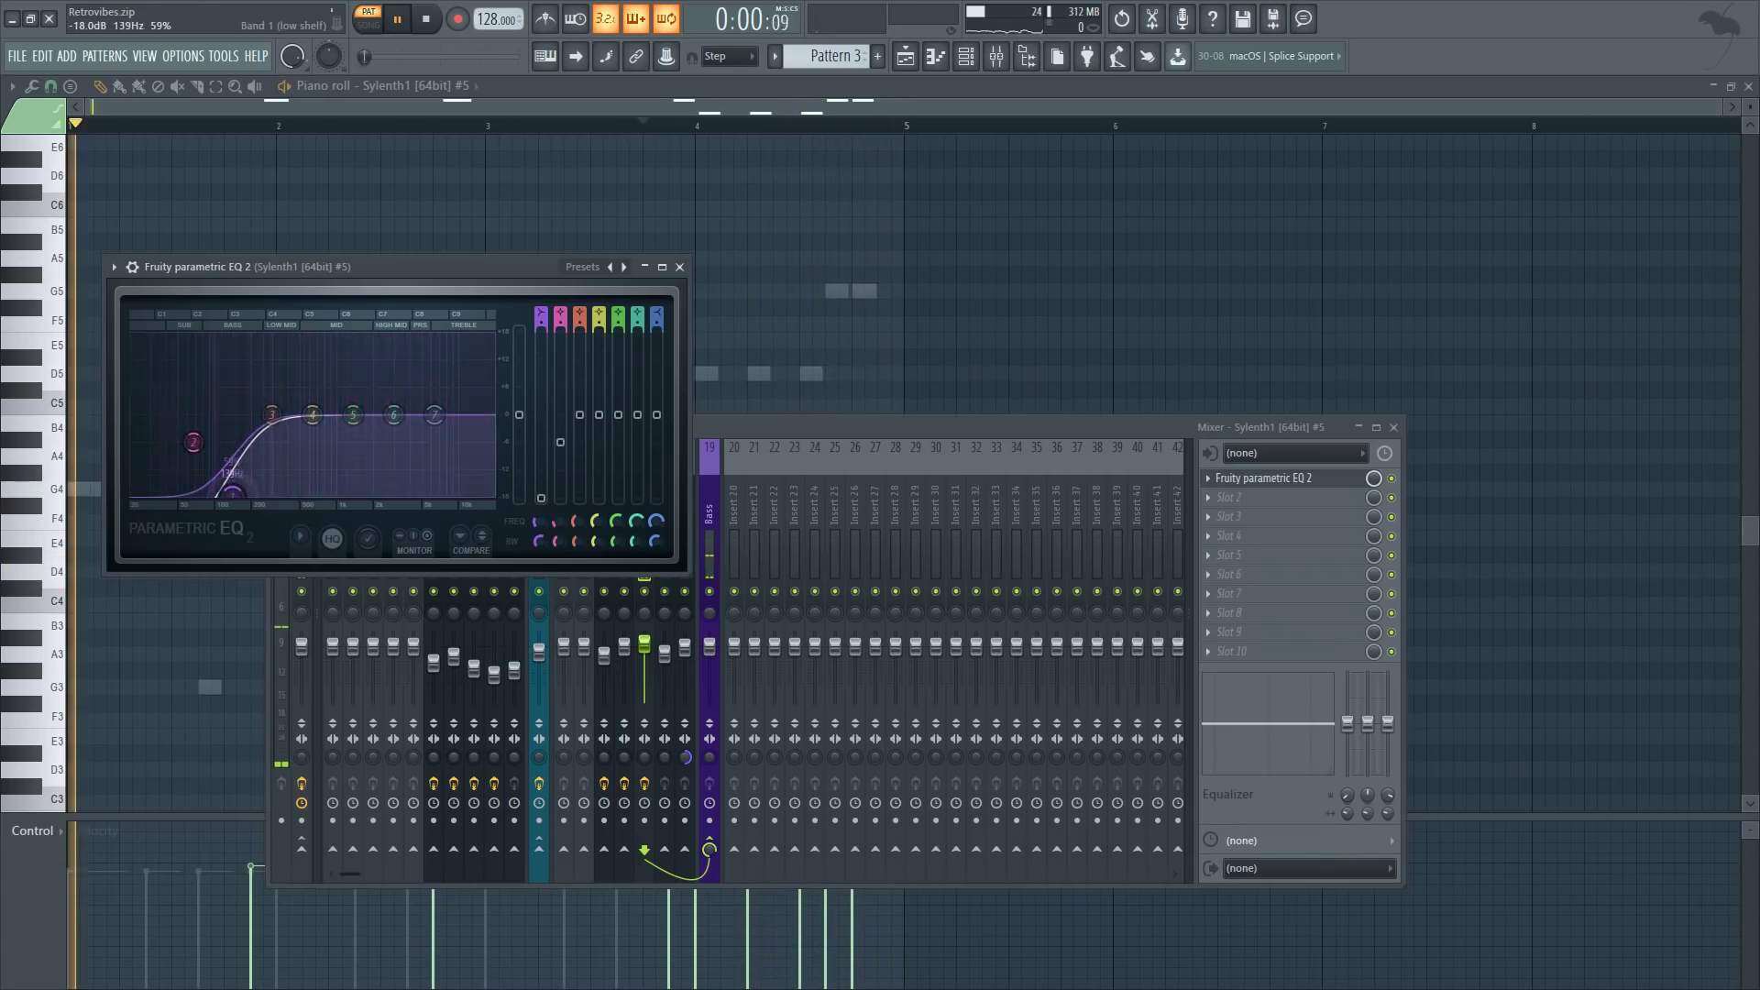
pyautogui.press('space')
pyautogui.press('space')
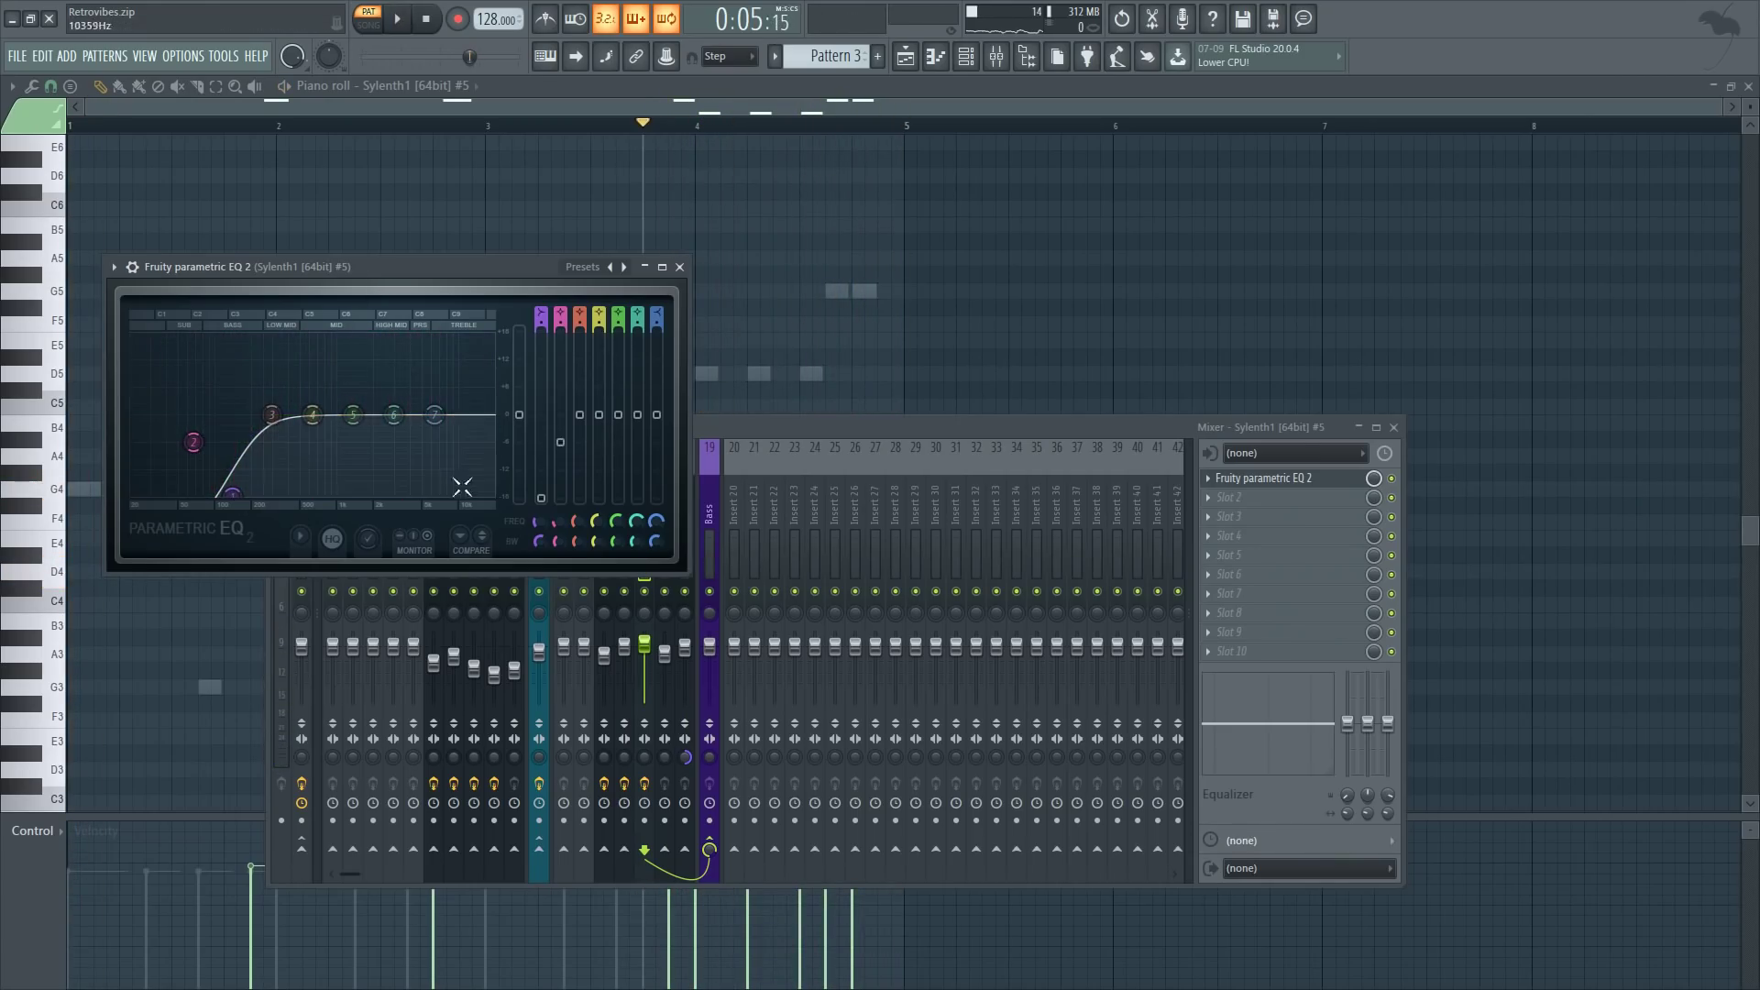
# - Boost band 4 and adjust the band 7 high shelf in Sylenth1 #5's EQ
pyautogui.press('space')
pyautogui.moveTo(320, 423)
pyautogui.mouseDown()
pyautogui.moveTo(302, 367)
pyautogui.moveTo(316, 397)
pyautogui.mouseUp()
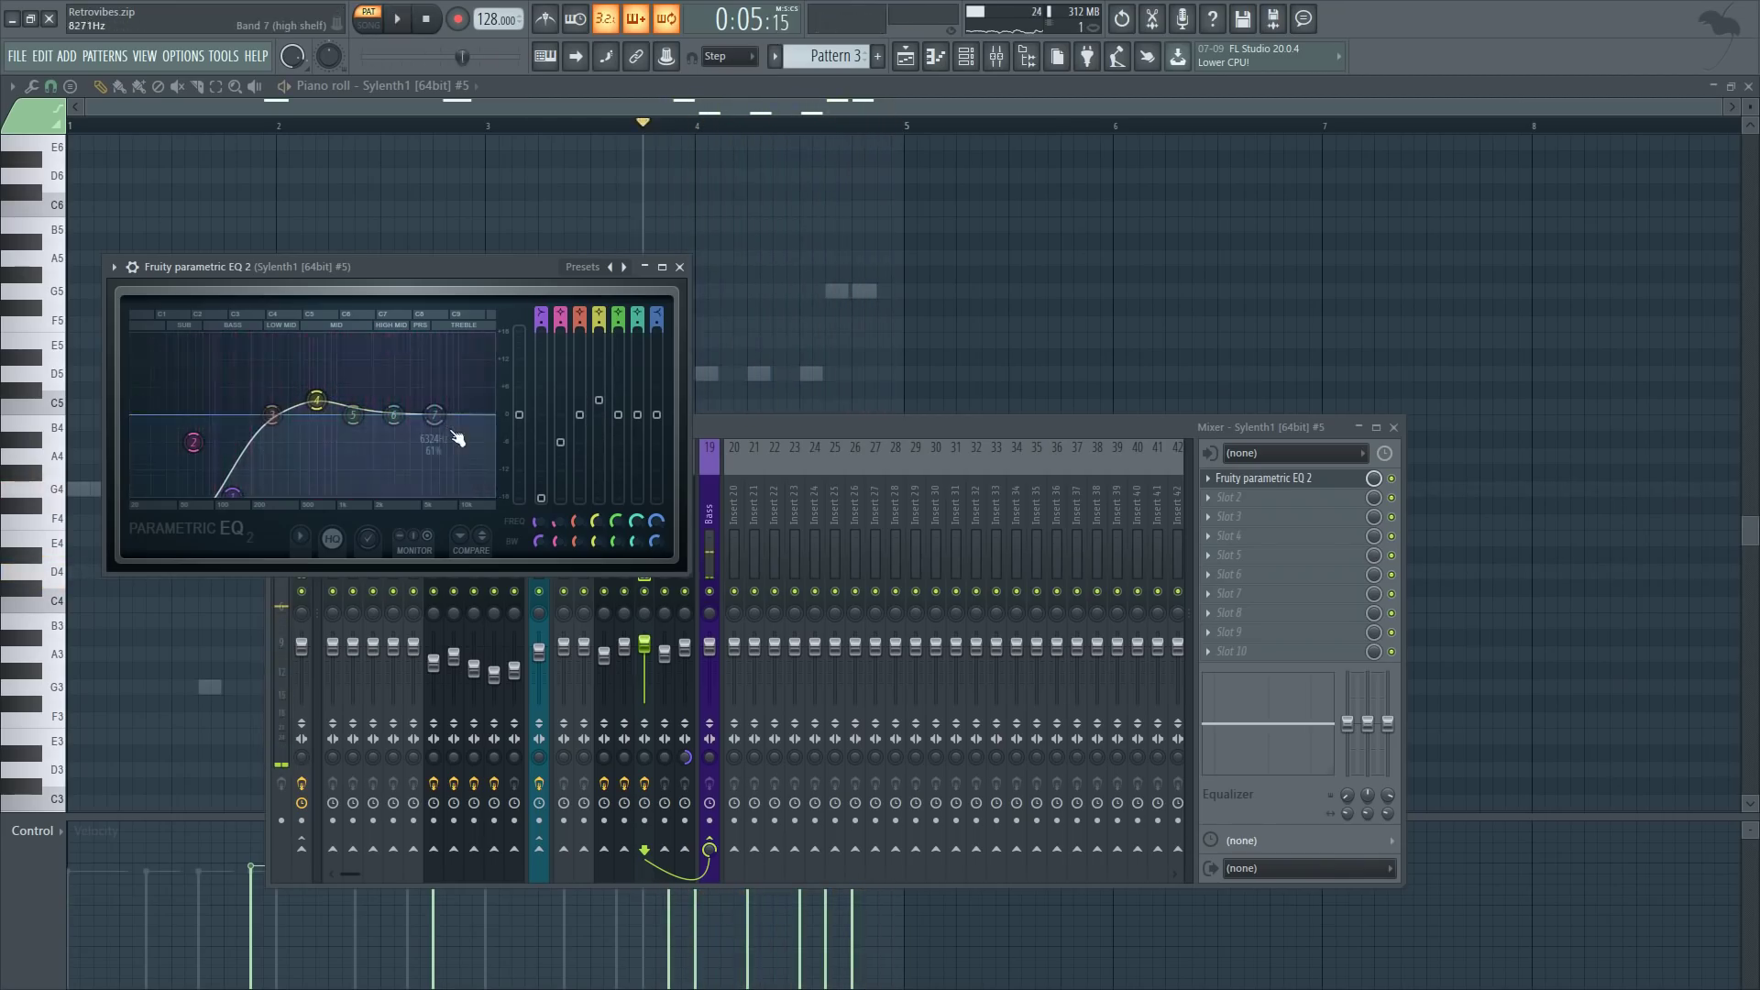
pyautogui.moveTo(434, 415)
pyautogui.mouseDown()
pyautogui.moveTo(424, 396)
pyautogui.moveTo(433, 412)
pyautogui.mouseUp()
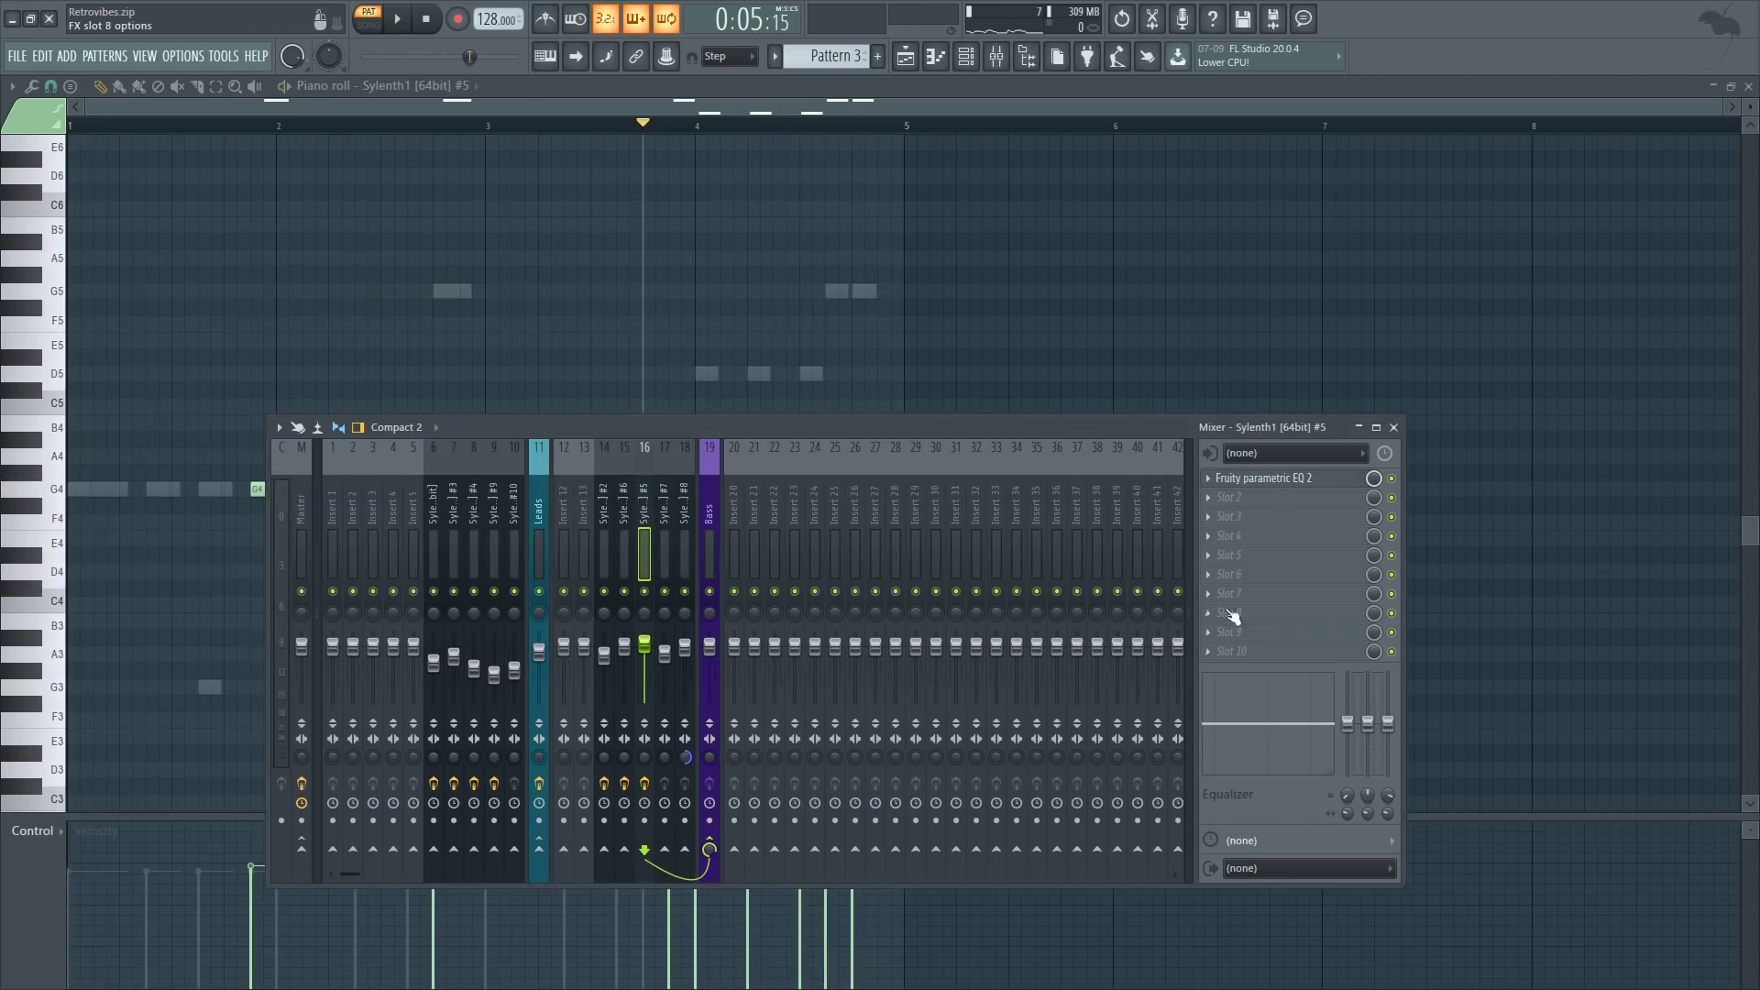
# - Add Effector to slot 2 of Sylenth1 #5's mixer track and choose its Vox effect
pyautogui.click(1225, 513)
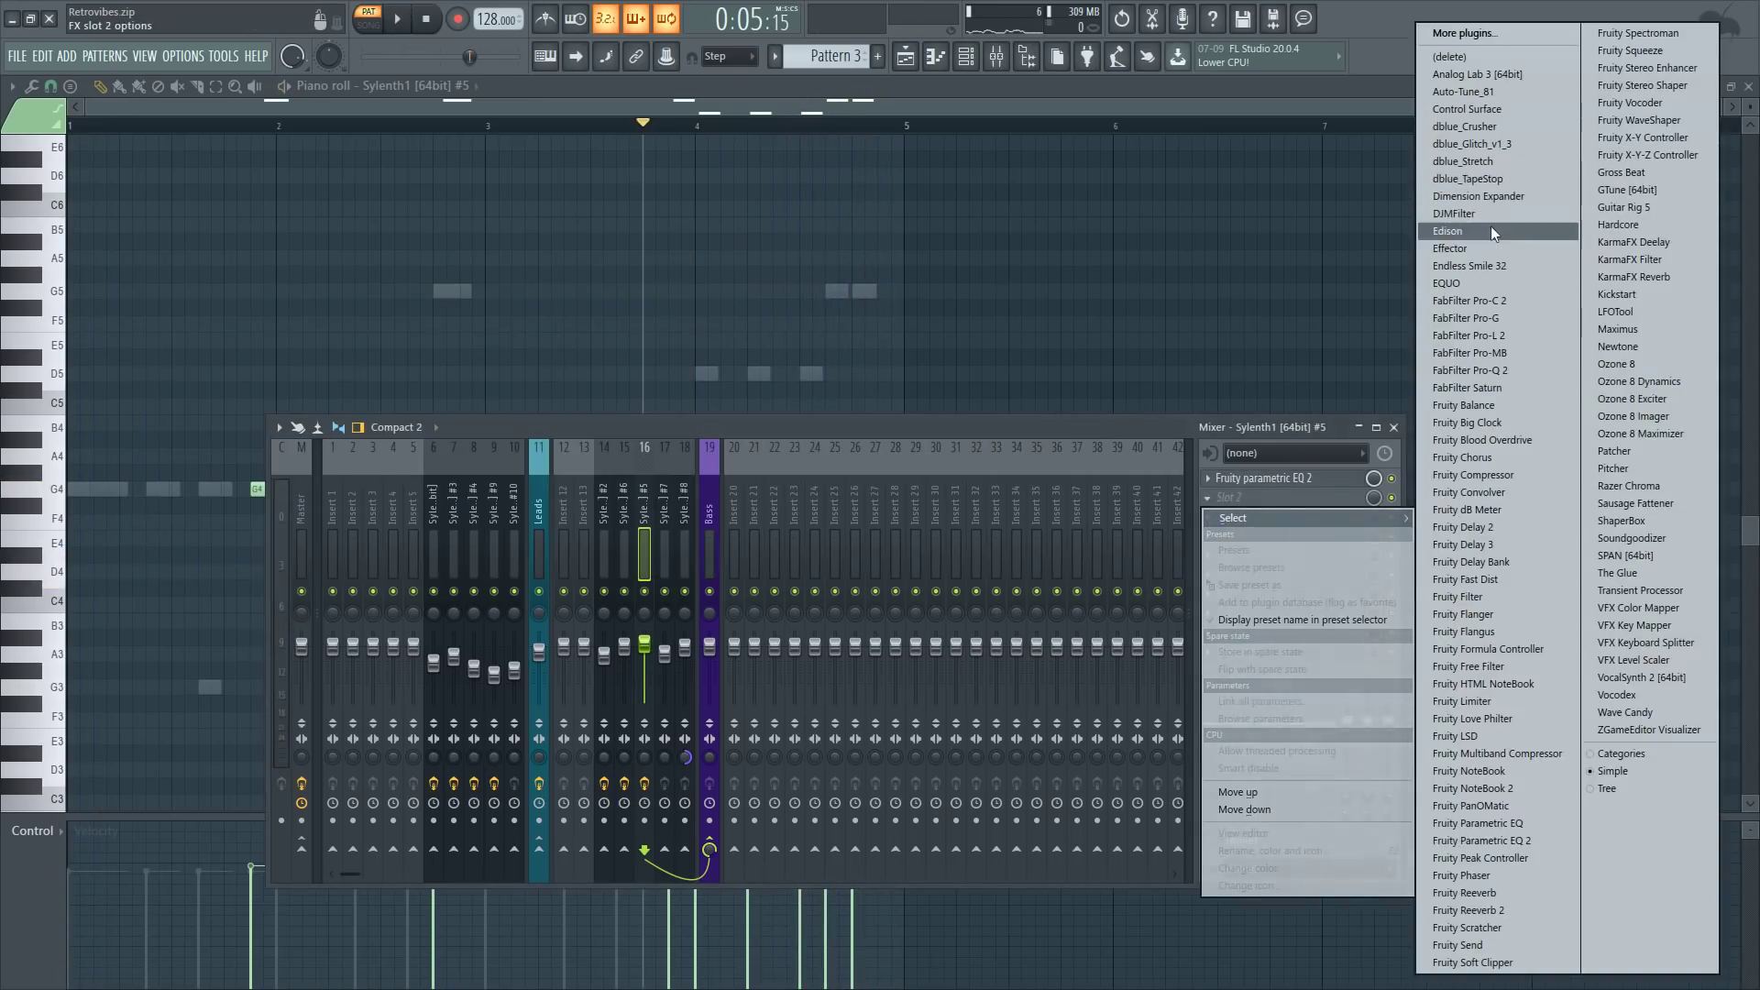
pyautogui.click(1451, 248)
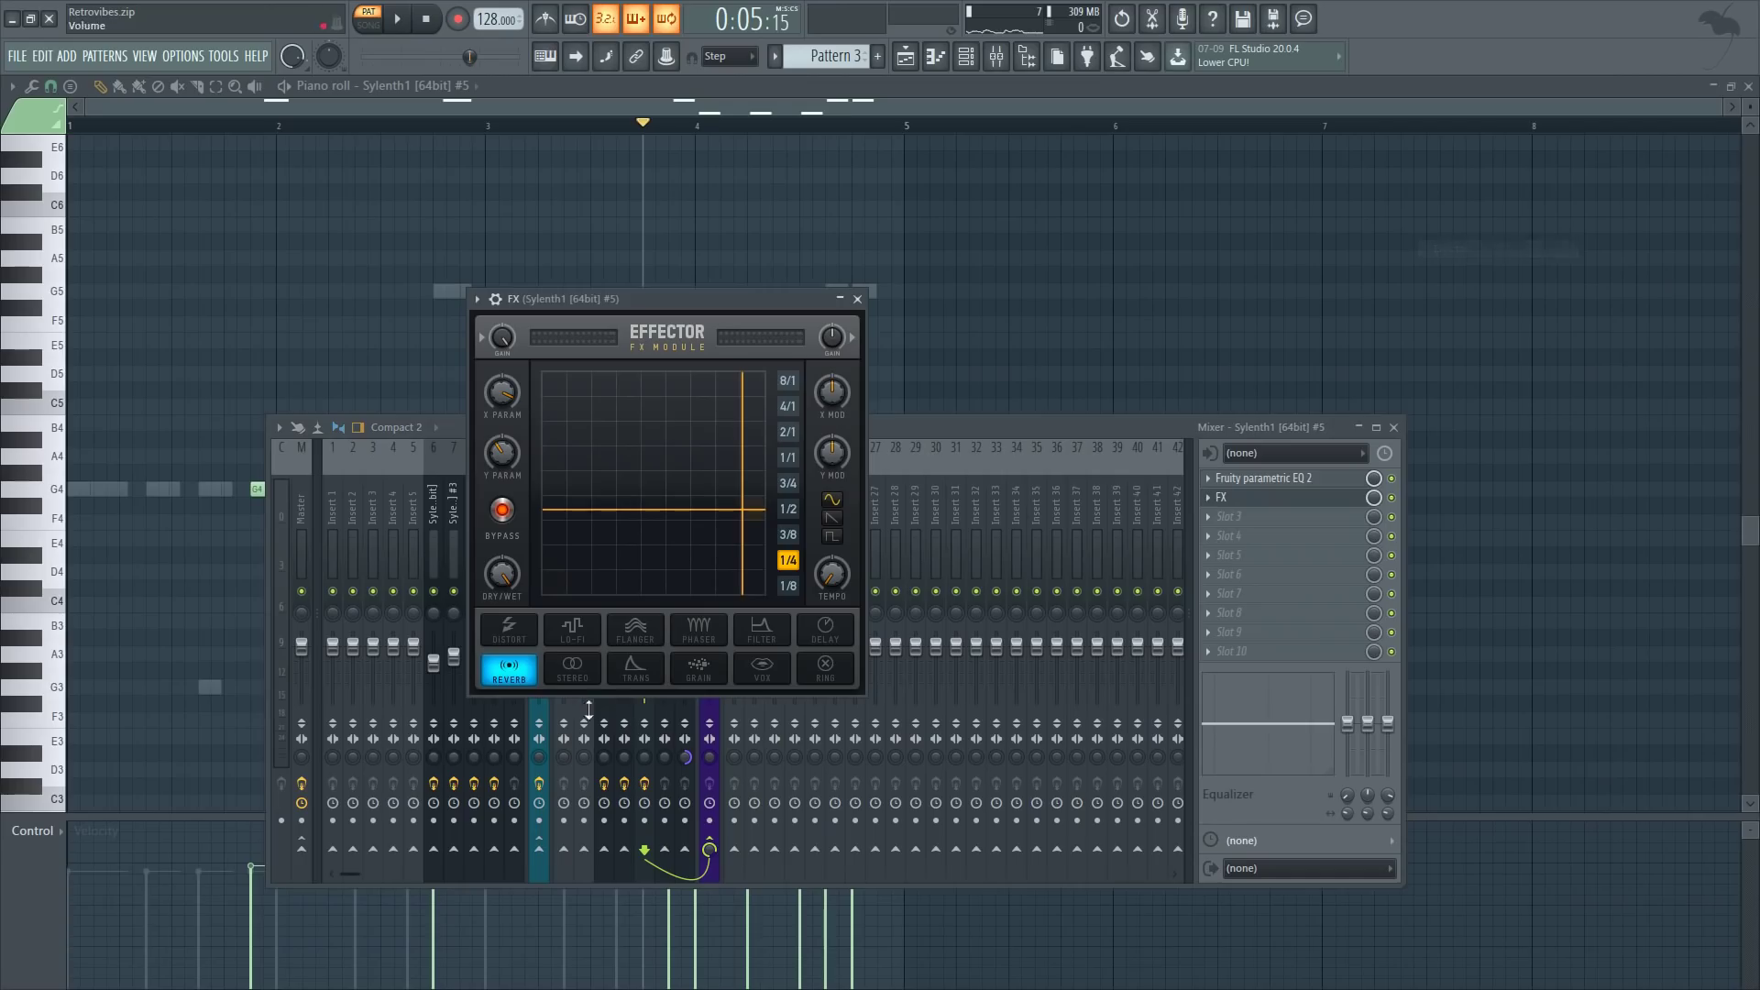
pyautogui.click(762, 669)
# - Shape Sylenth1 #5's Vox effect on the XY pad during playback and set the wet mix to about 24.3
pyautogui.press('space')
pyautogui.moveTo(565, 535); pyautogui.dragTo(607, 537)
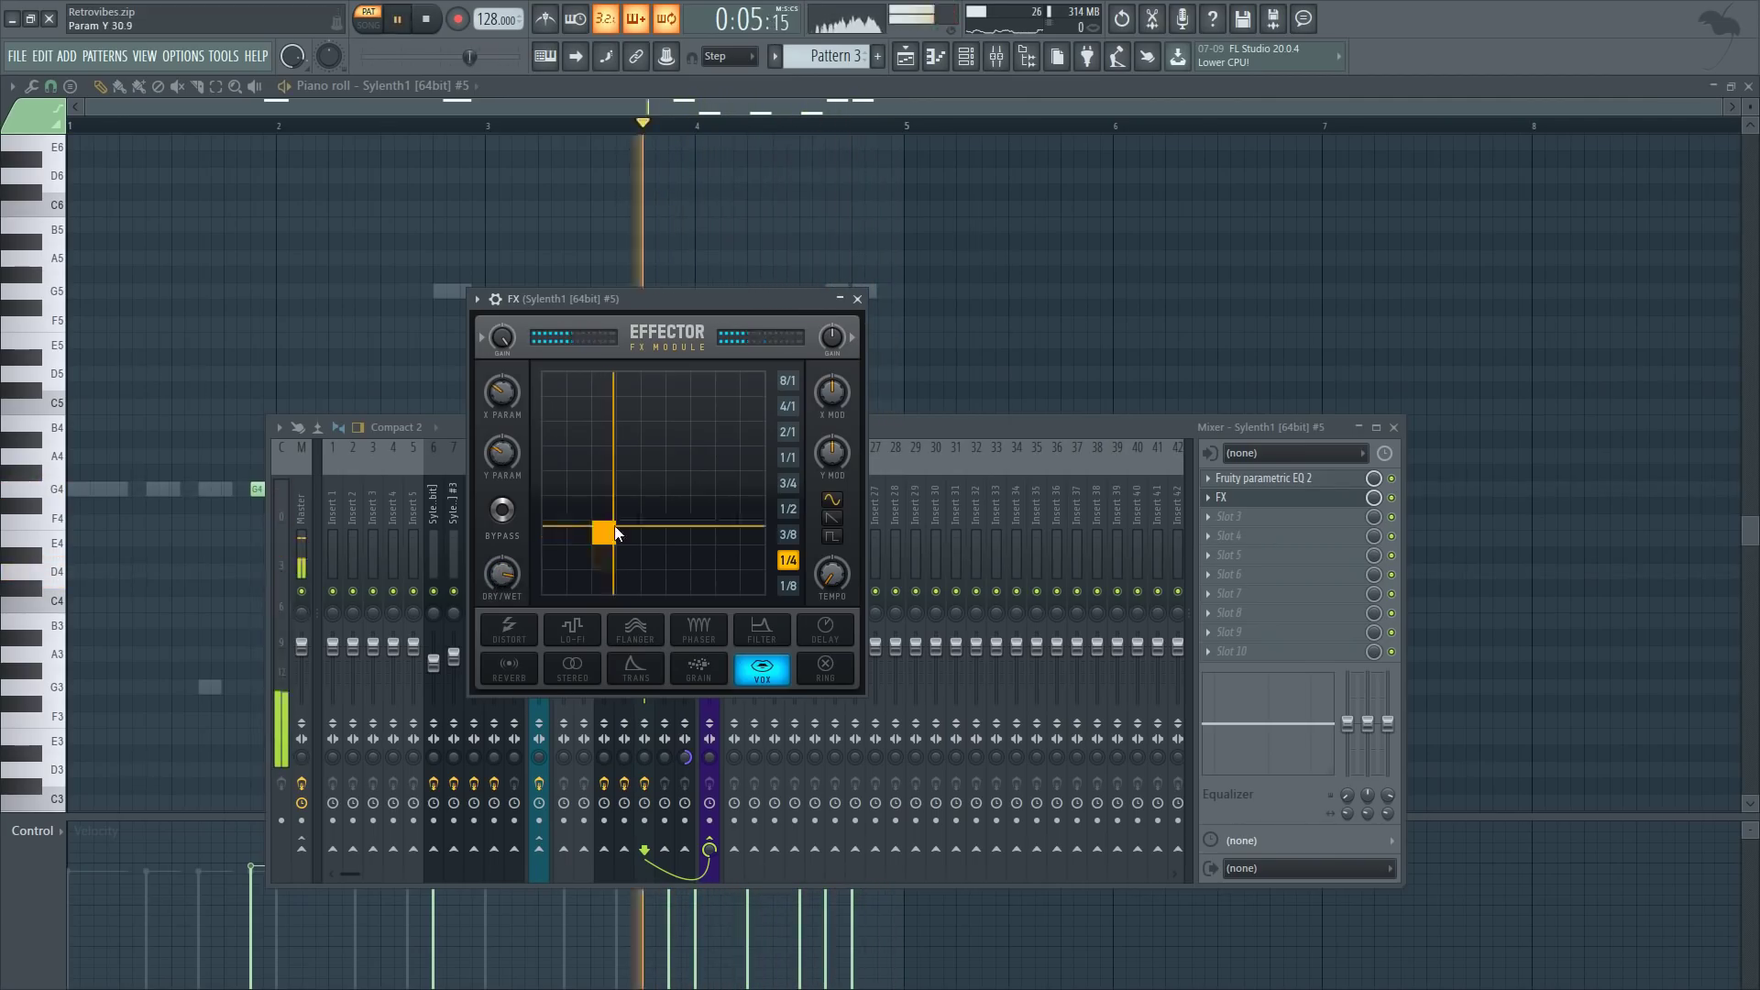
pyautogui.moveTo(605, 528)
pyautogui.mouseDown()
pyautogui.moveTo(635, 482)
pyautogui.moveTo(605, 514)
pyautogui.mouseUp()
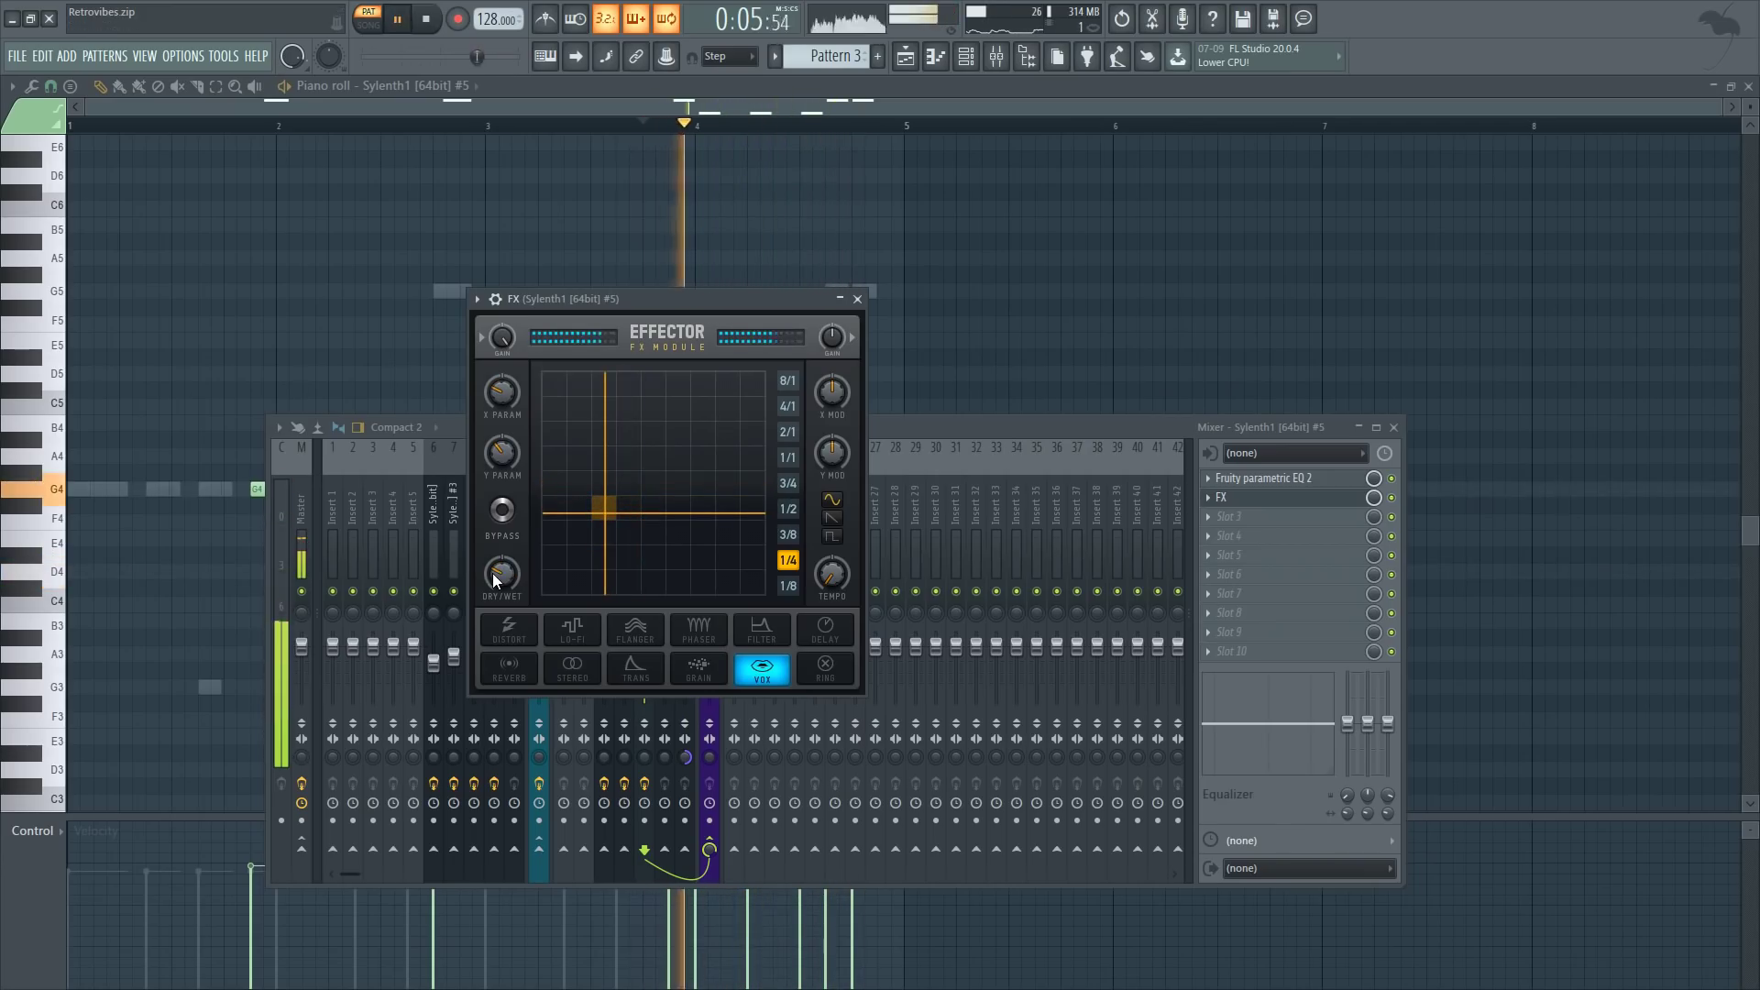
pyautogui.moveTo(493, 573); pyautogui.dragTo(492, 583)
pyautogui.press('space')
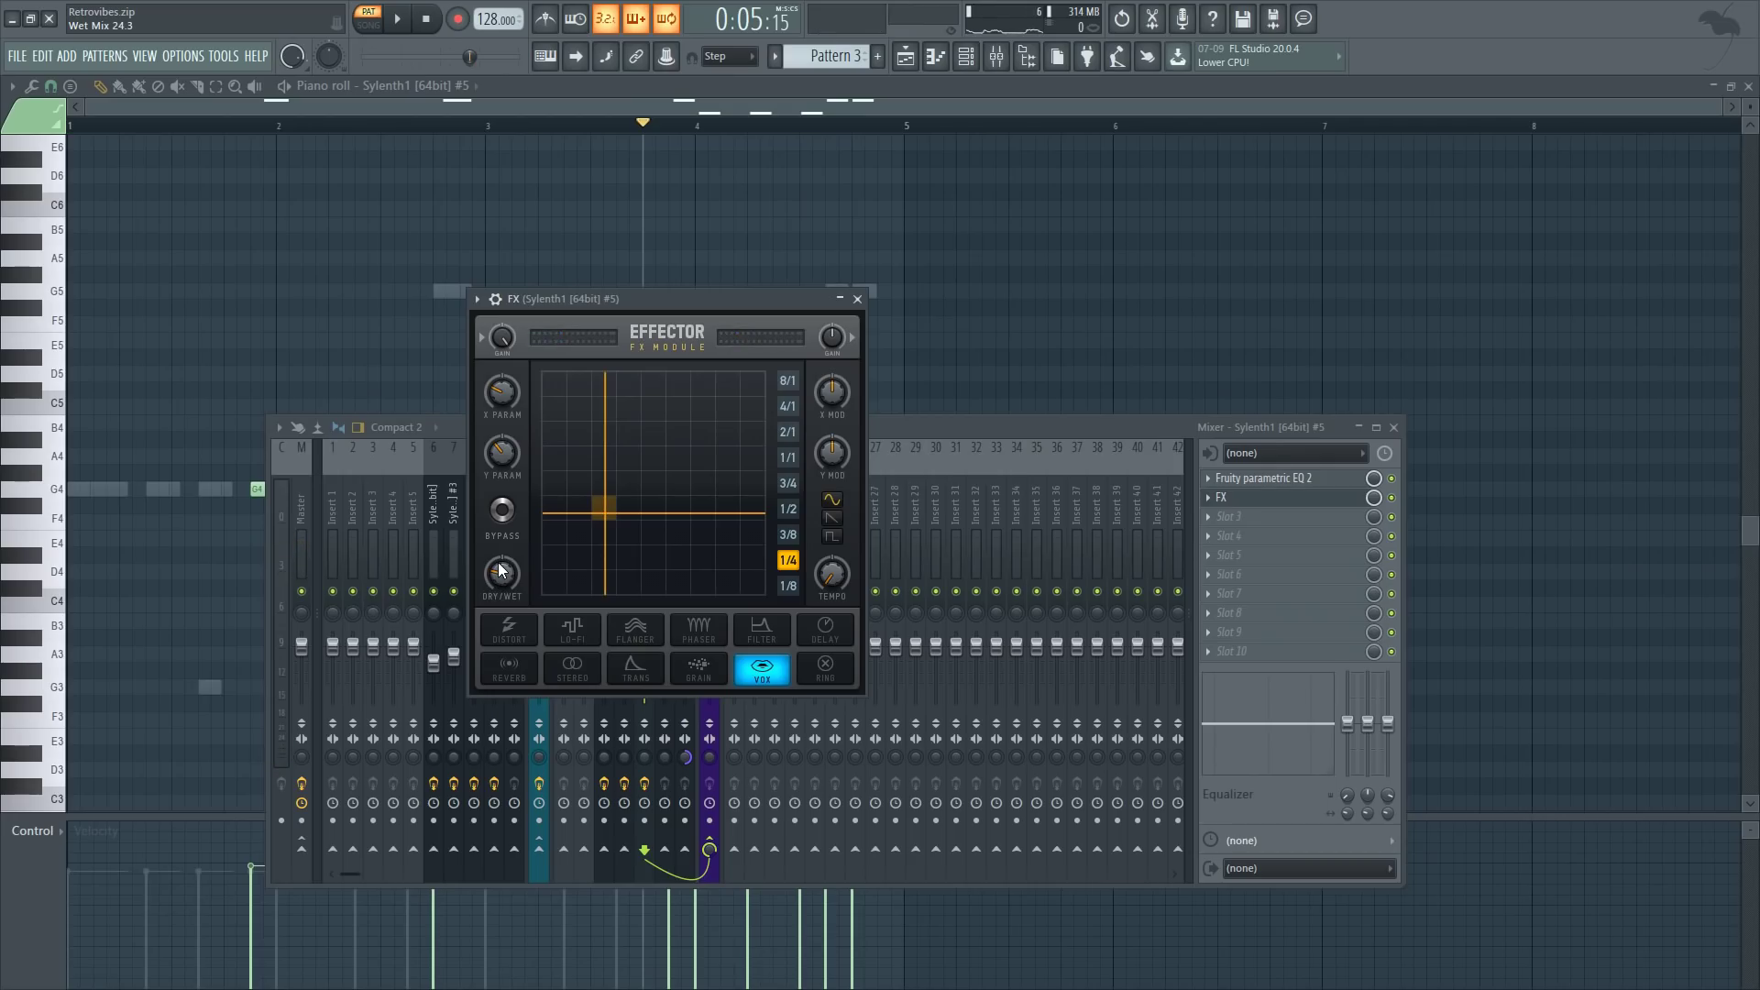
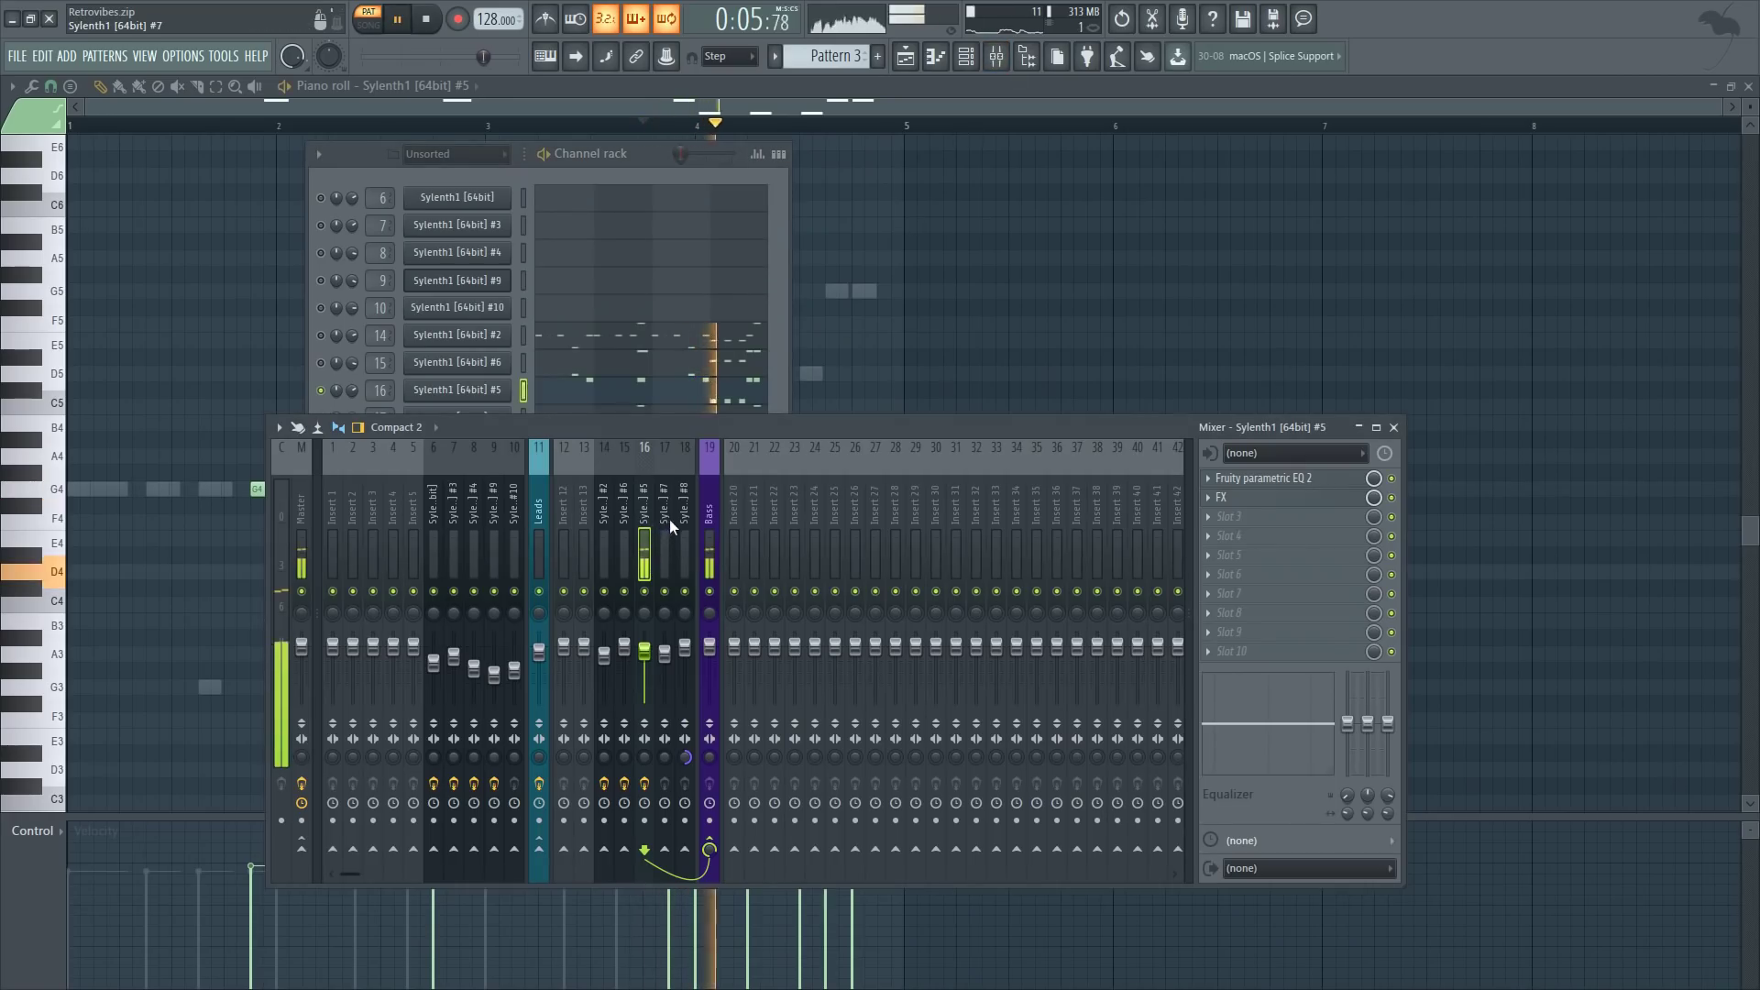
# - Solo Sylenth1 #7 and add Fruity Parametric EQ 2 to slot 1 of its mixer track
pyautogui.click(335, 398)
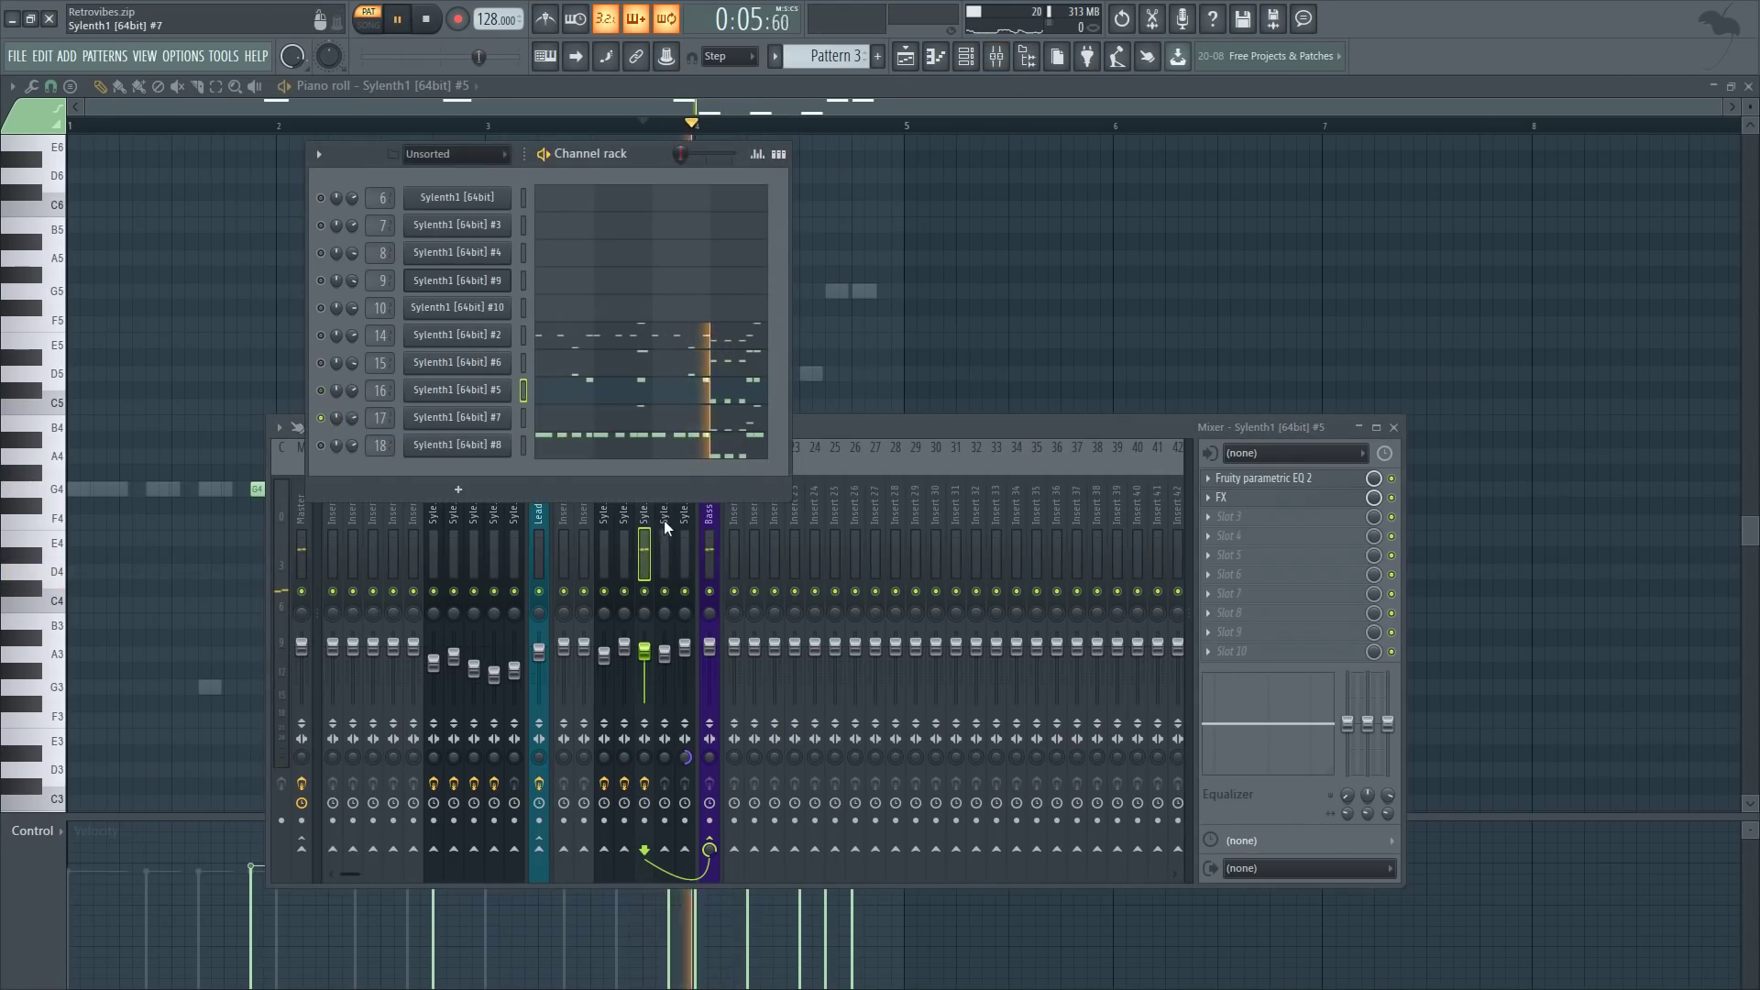
pyautogui.click(663, 520)
pyautogui.click(1241, 477)
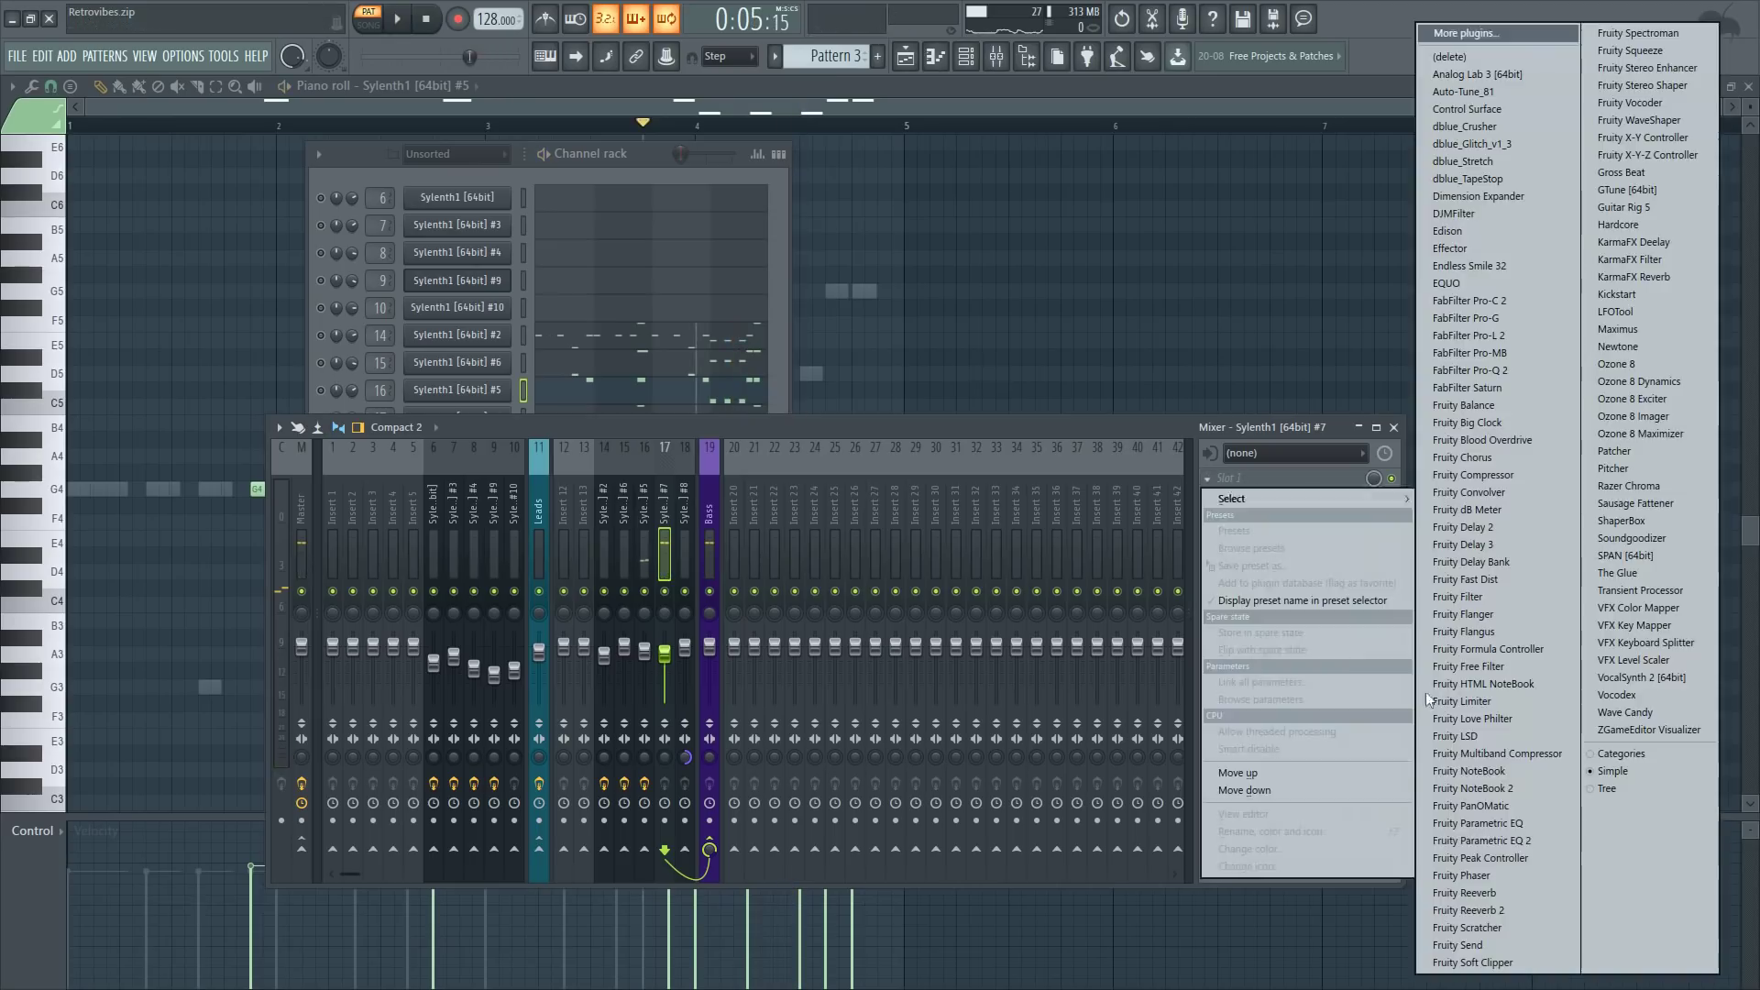
pyautogui.click(1513, 841)
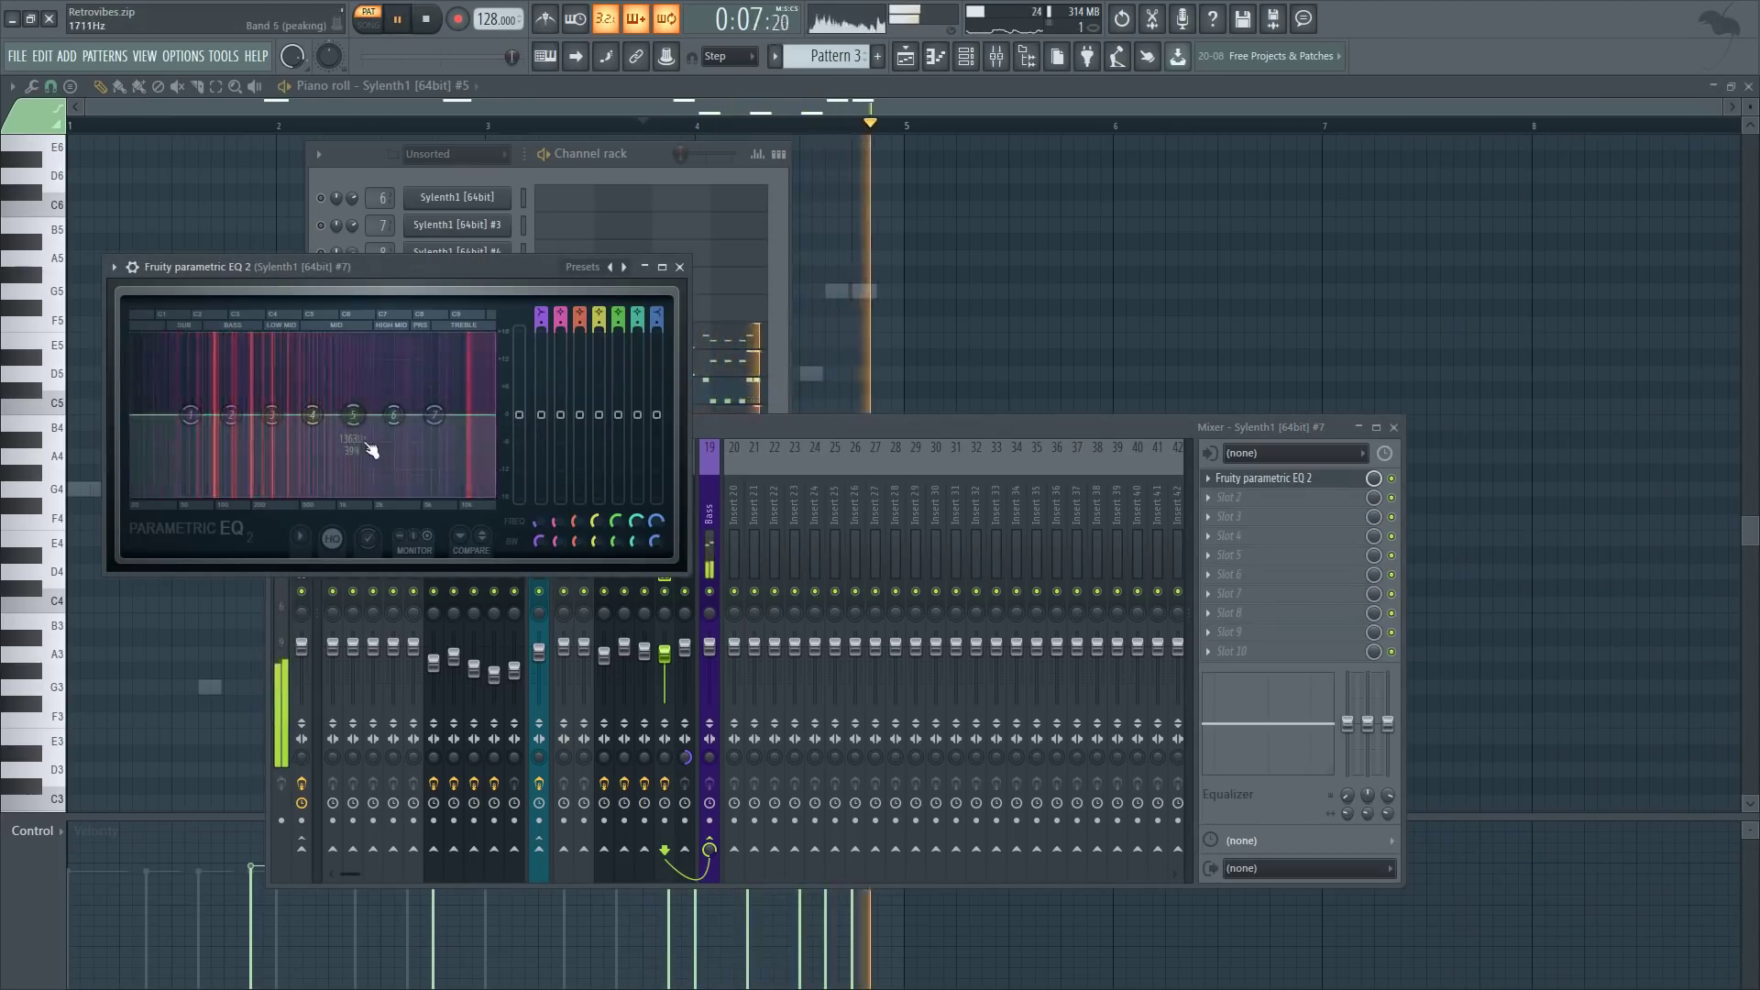
# - Set band 1 of Sylenth1 #7's EQ as a steep low cut at about 129 Hz and pull band 2 down slightly
pyautogui.press('space')
pyautogui.moveTo(214, 494); pyautogui.dragTo(236, 495)
pyautogui.scroll(-3, 236, 491)
pyautogui.moveTo(231, 414); pyautogui.dragTo(209, 421)
pyautogui.press('space')
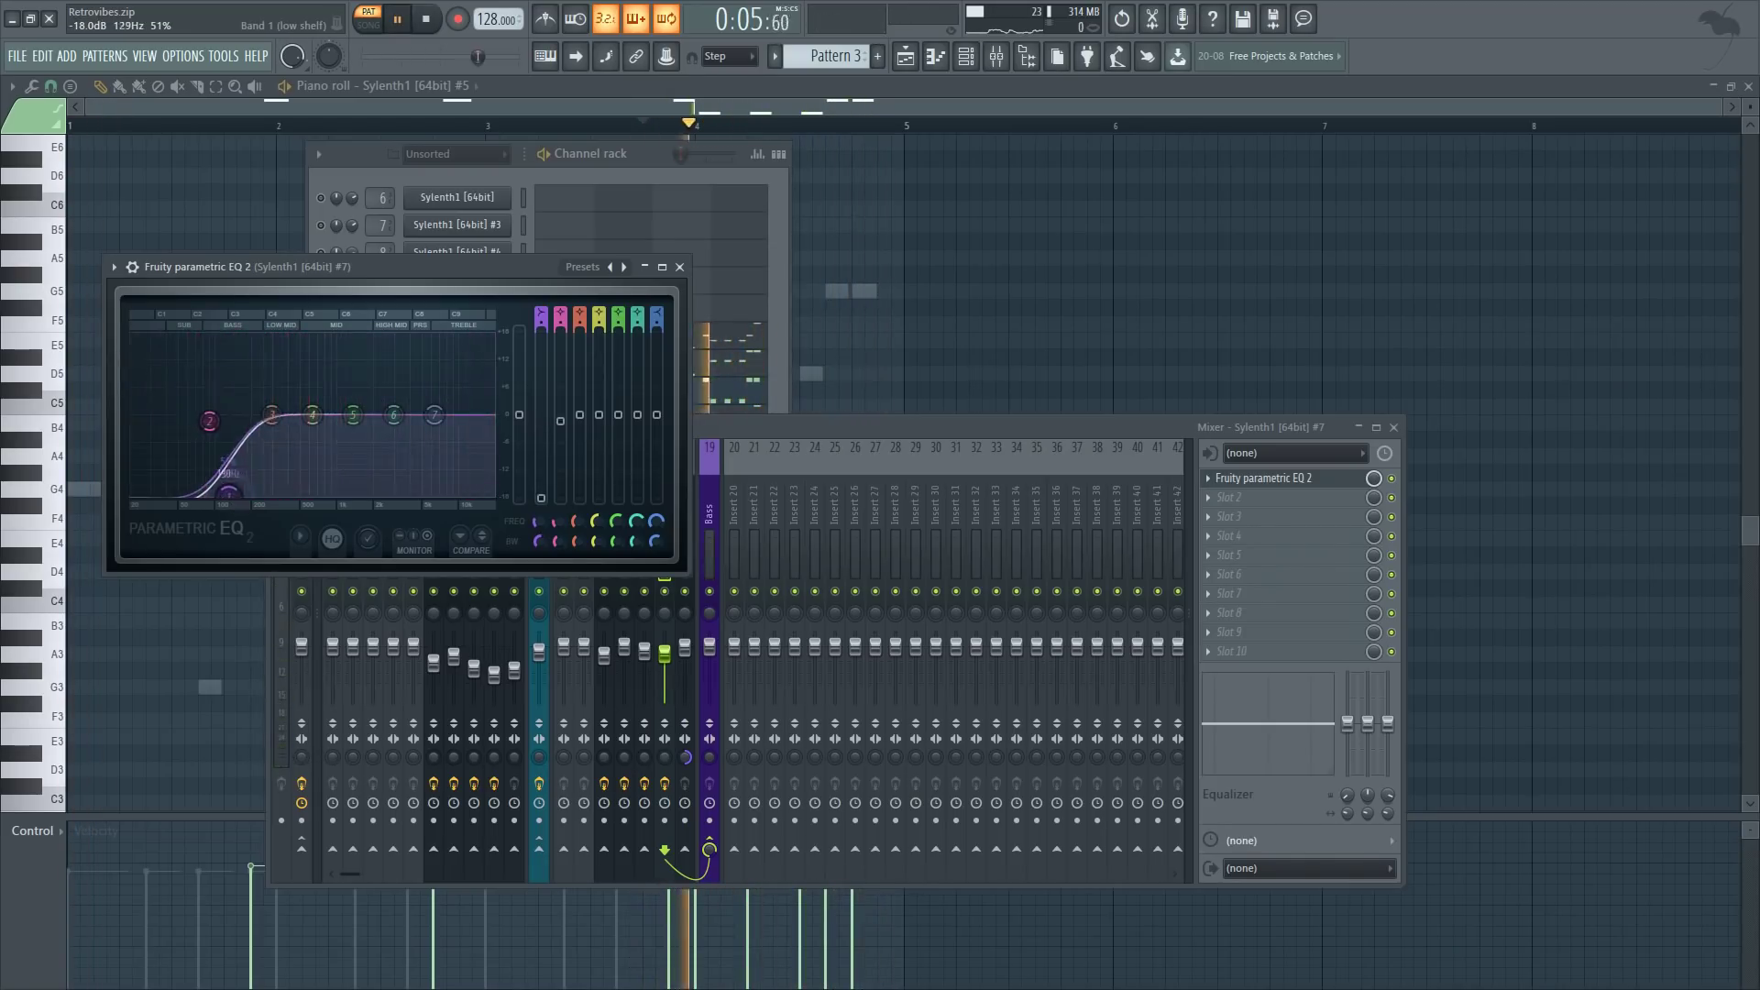
# - Boost band 5 slightly at a lower frequency and adjust the high end in Sylenth1 #7's EQ, checking by playback
pyautogui.moveTo(353, 414)
pyautogui.mouseDown()
pyautogui.moveTo(341, 389)
pyautogui.moveTo(467, 430)
pyautogui.moveTo(468, 449)
pyautogui.moveTo(478, 437)
pyautogui.moveTo(336, 401)
pyautogui.mouseUp()
pyautogui.press('space')
# - Lower Sylenth1 #7's mixer fader slightly during playback
pyautogui.press('space')
pyautogui.moveTo(478, 438); pyautogui.dragTo(463, 406)
pyautogui.click(679, 266)
pyautogui.press('space')
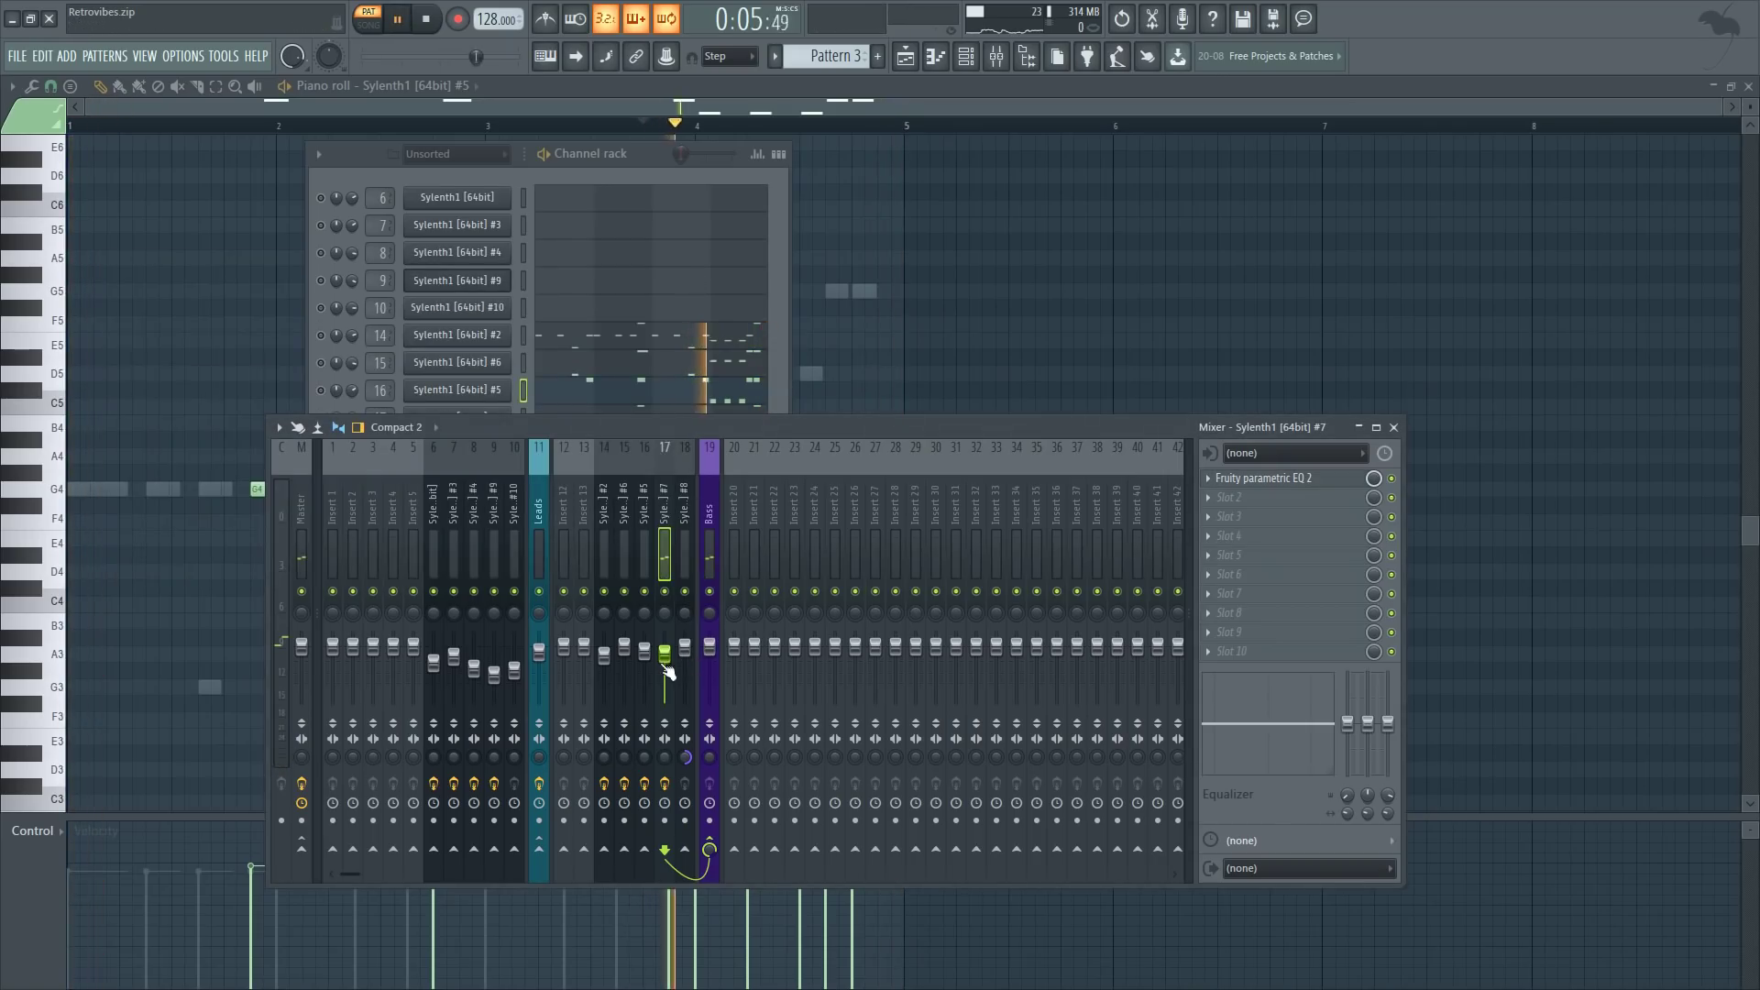
pyautogui.click(447, 174)
pyautogui.press('space')
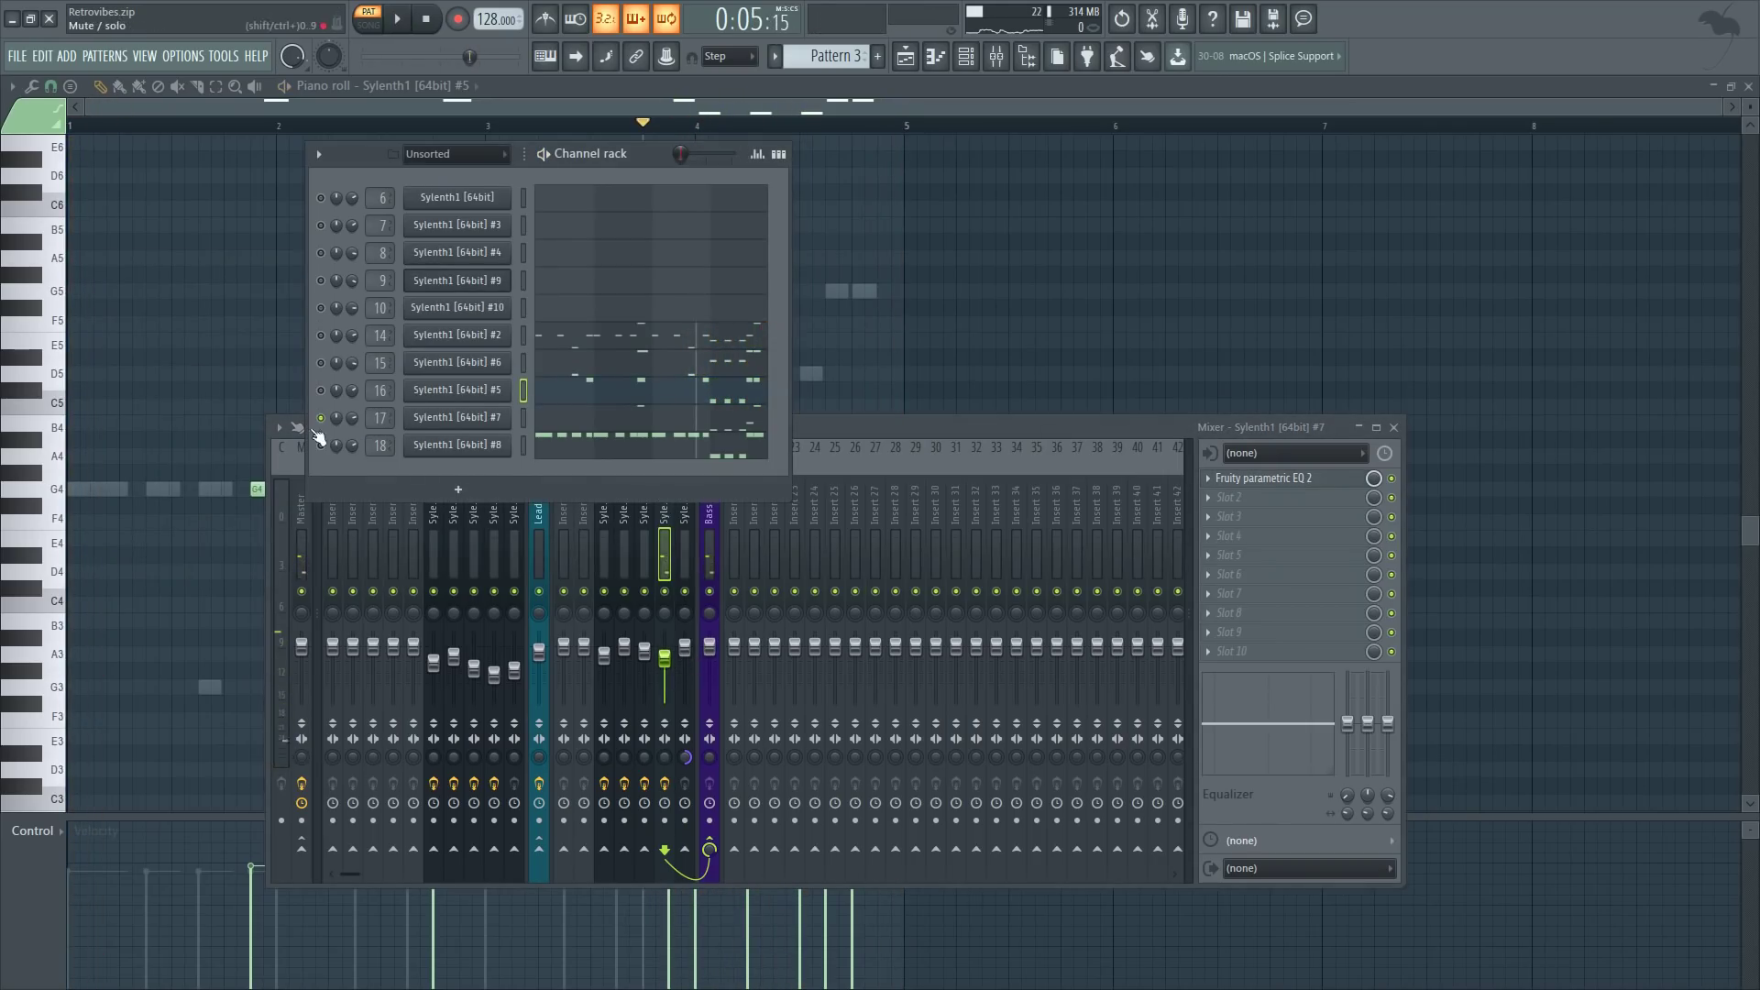
# - Add Fruity Parametric EQ 2 to slot 1 of Sylenth1 #8's mixer track and load the 20Hz + 18kHz cut preset
pyautogui.click(683, 549)
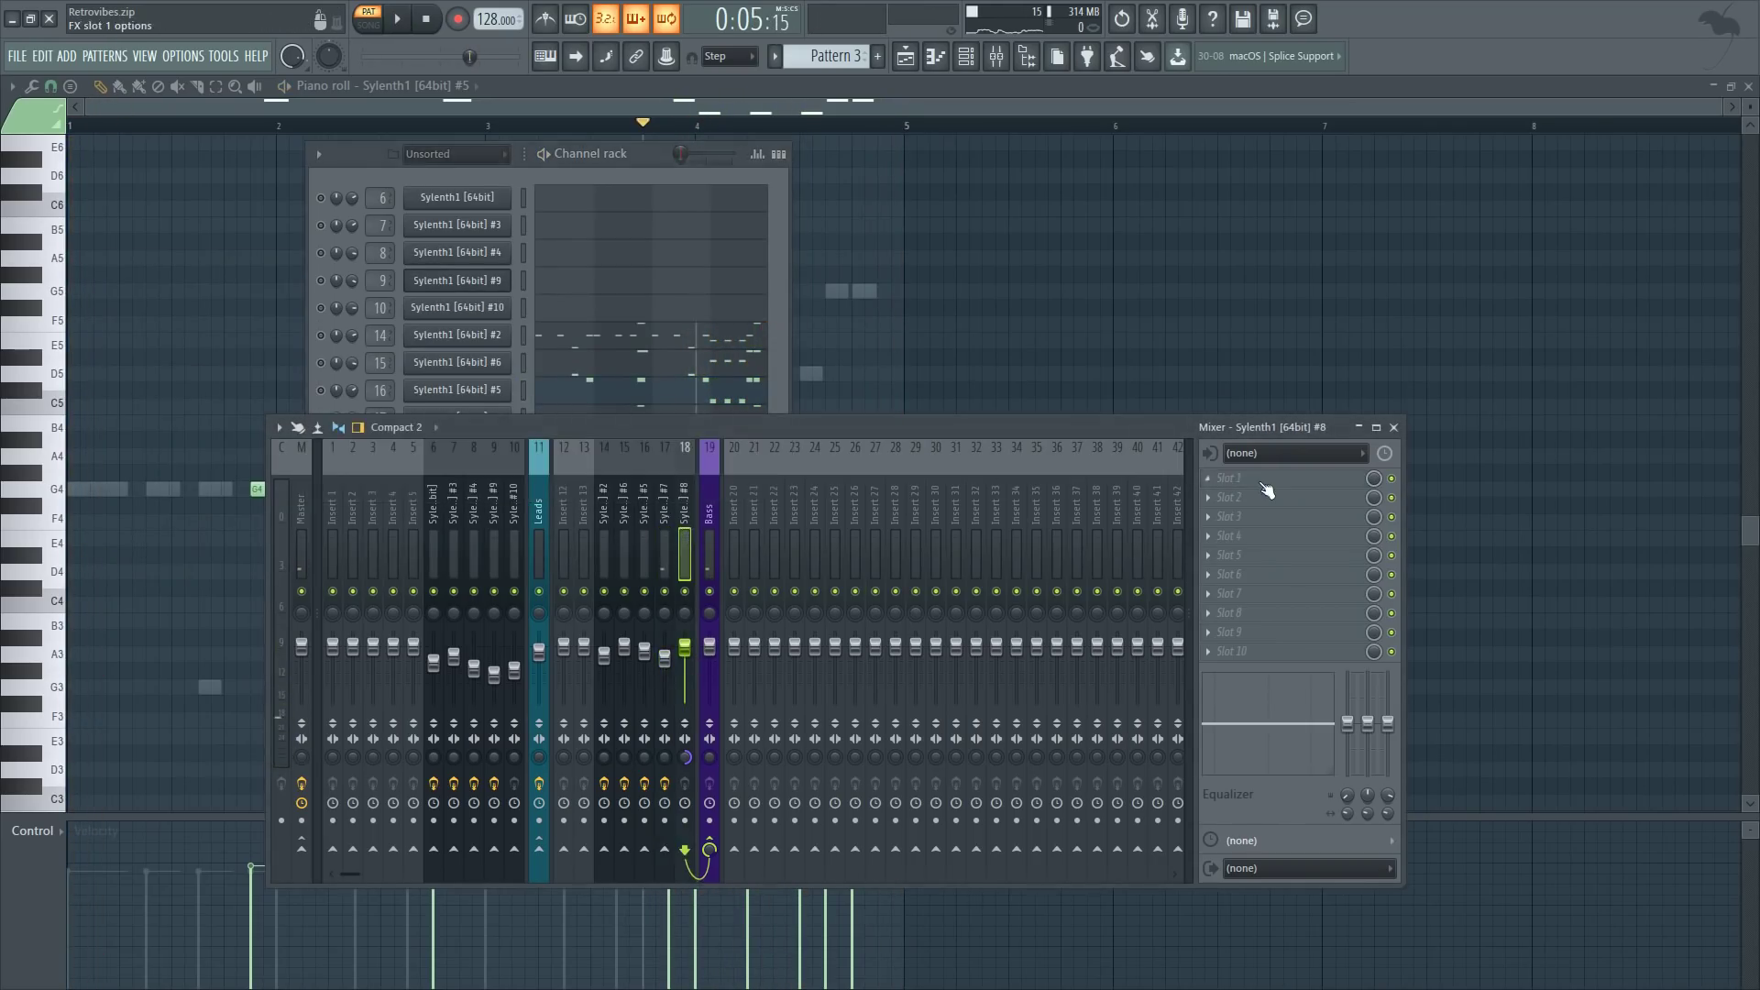
pyautogui.click(1233, 479)
pyautogui.click(1475, 840)
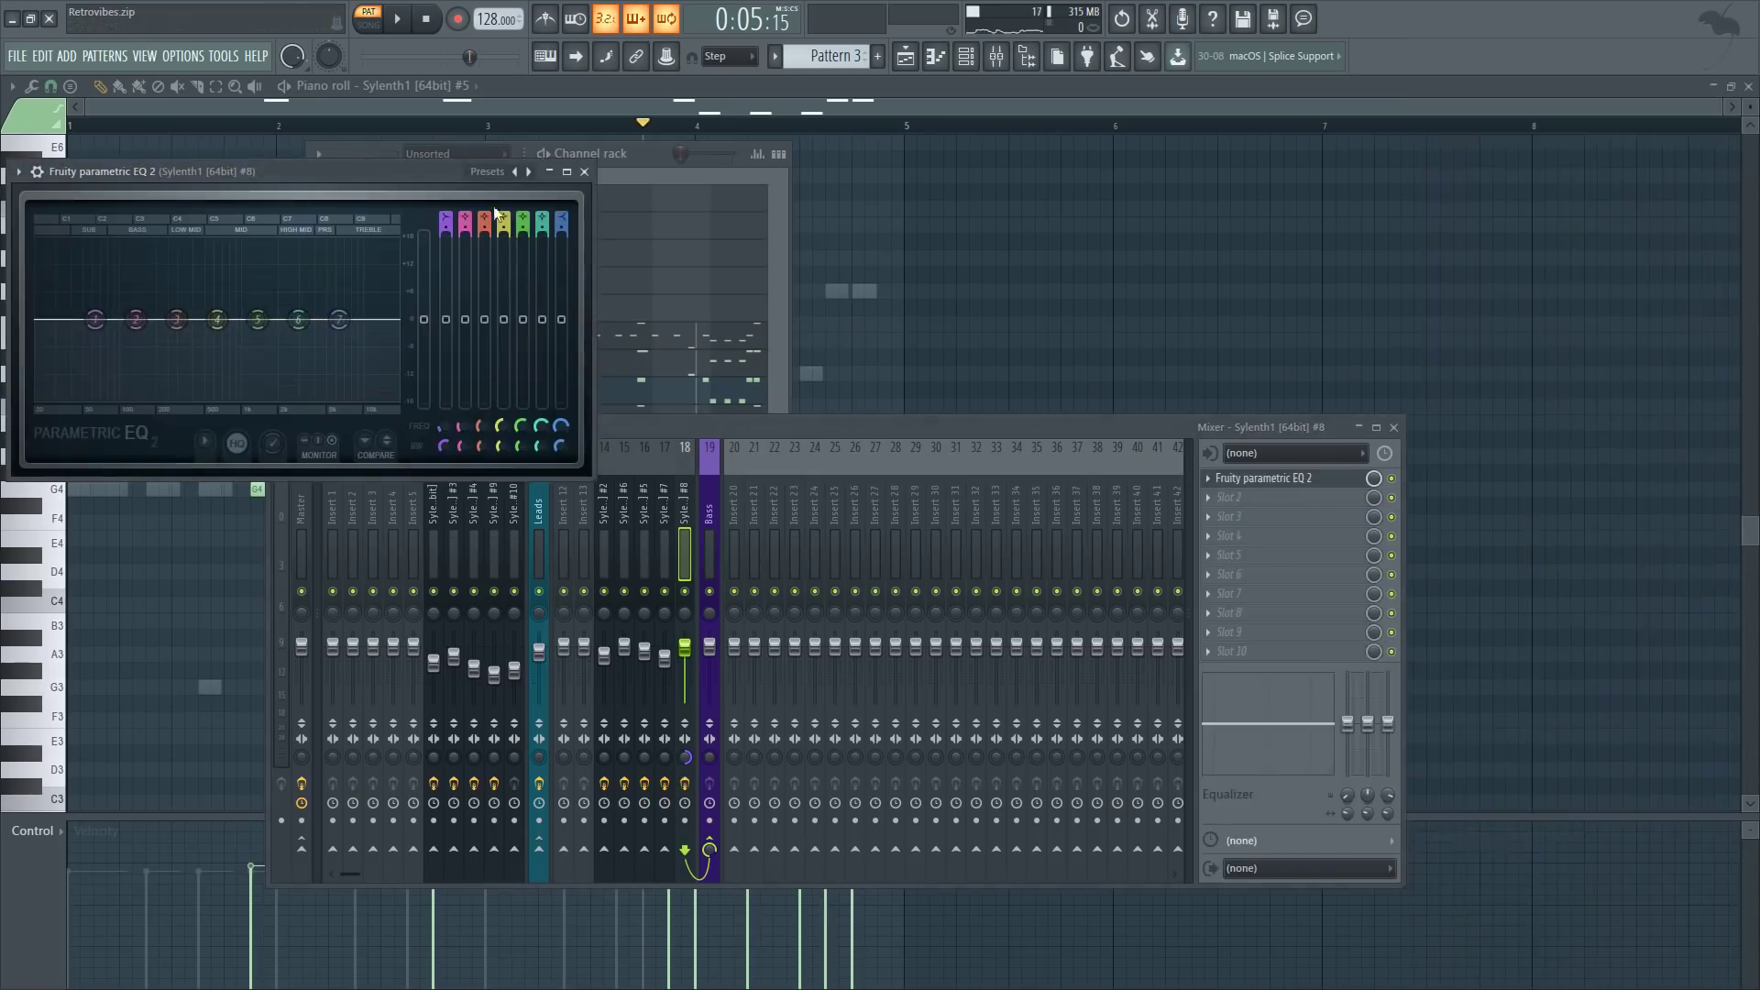
pyautogui.click(486, 172)
pyautogui.click(529, 218)
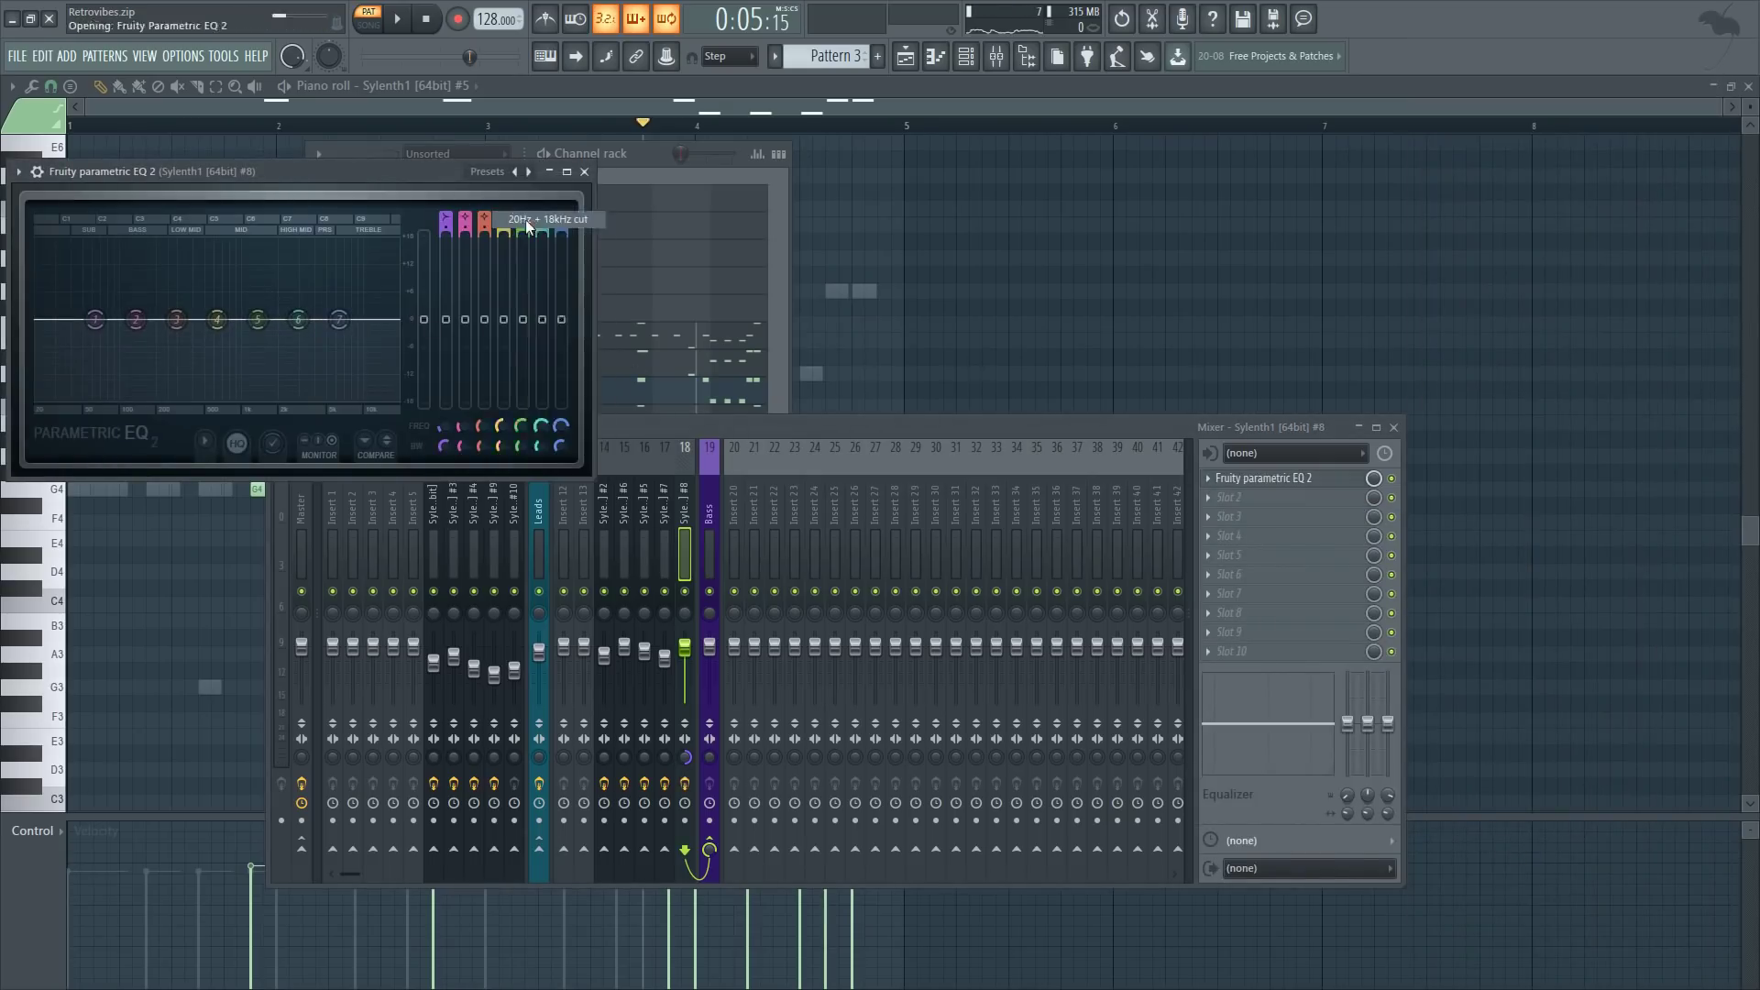
# - Move band 7's low pass in Sylenth1 #8's EQ down to about 208 Hz, and lower it further during playback
pyautogui.moveTo(354, 319); pyautogui.dragTo(230, 319)
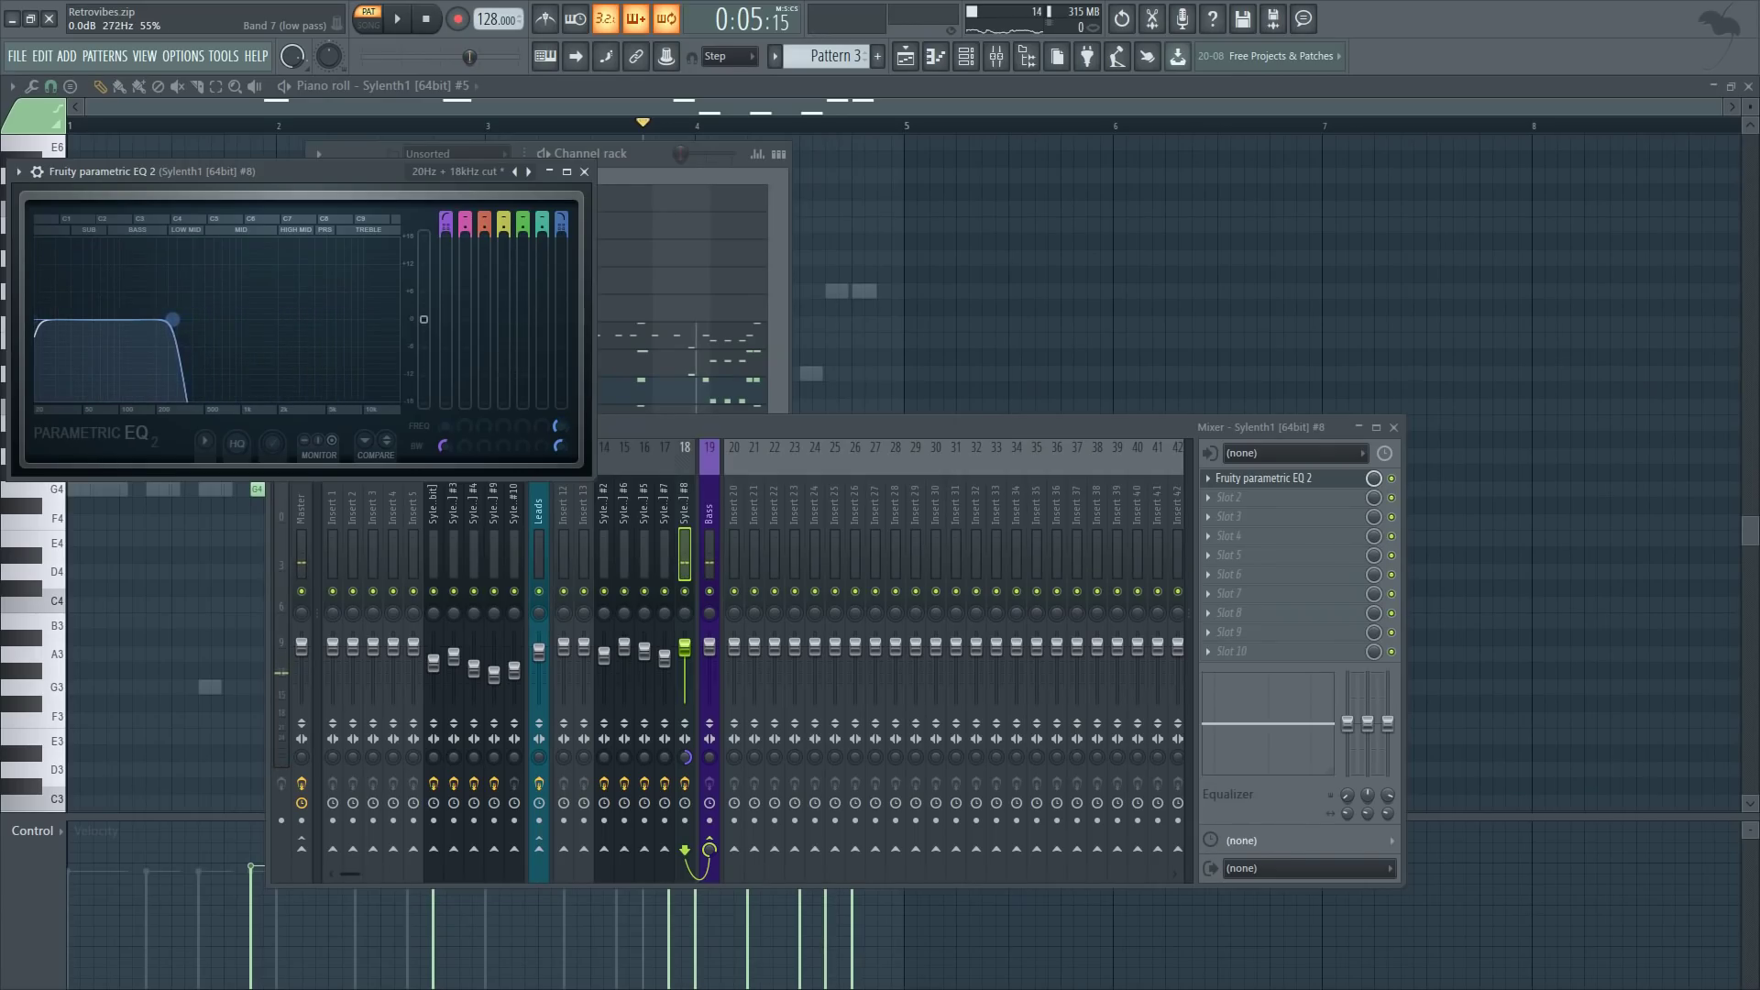
pyautogui.moveTo(173, 319); pyautogui.dragTo(158, 319)
pyautogui.press('space')
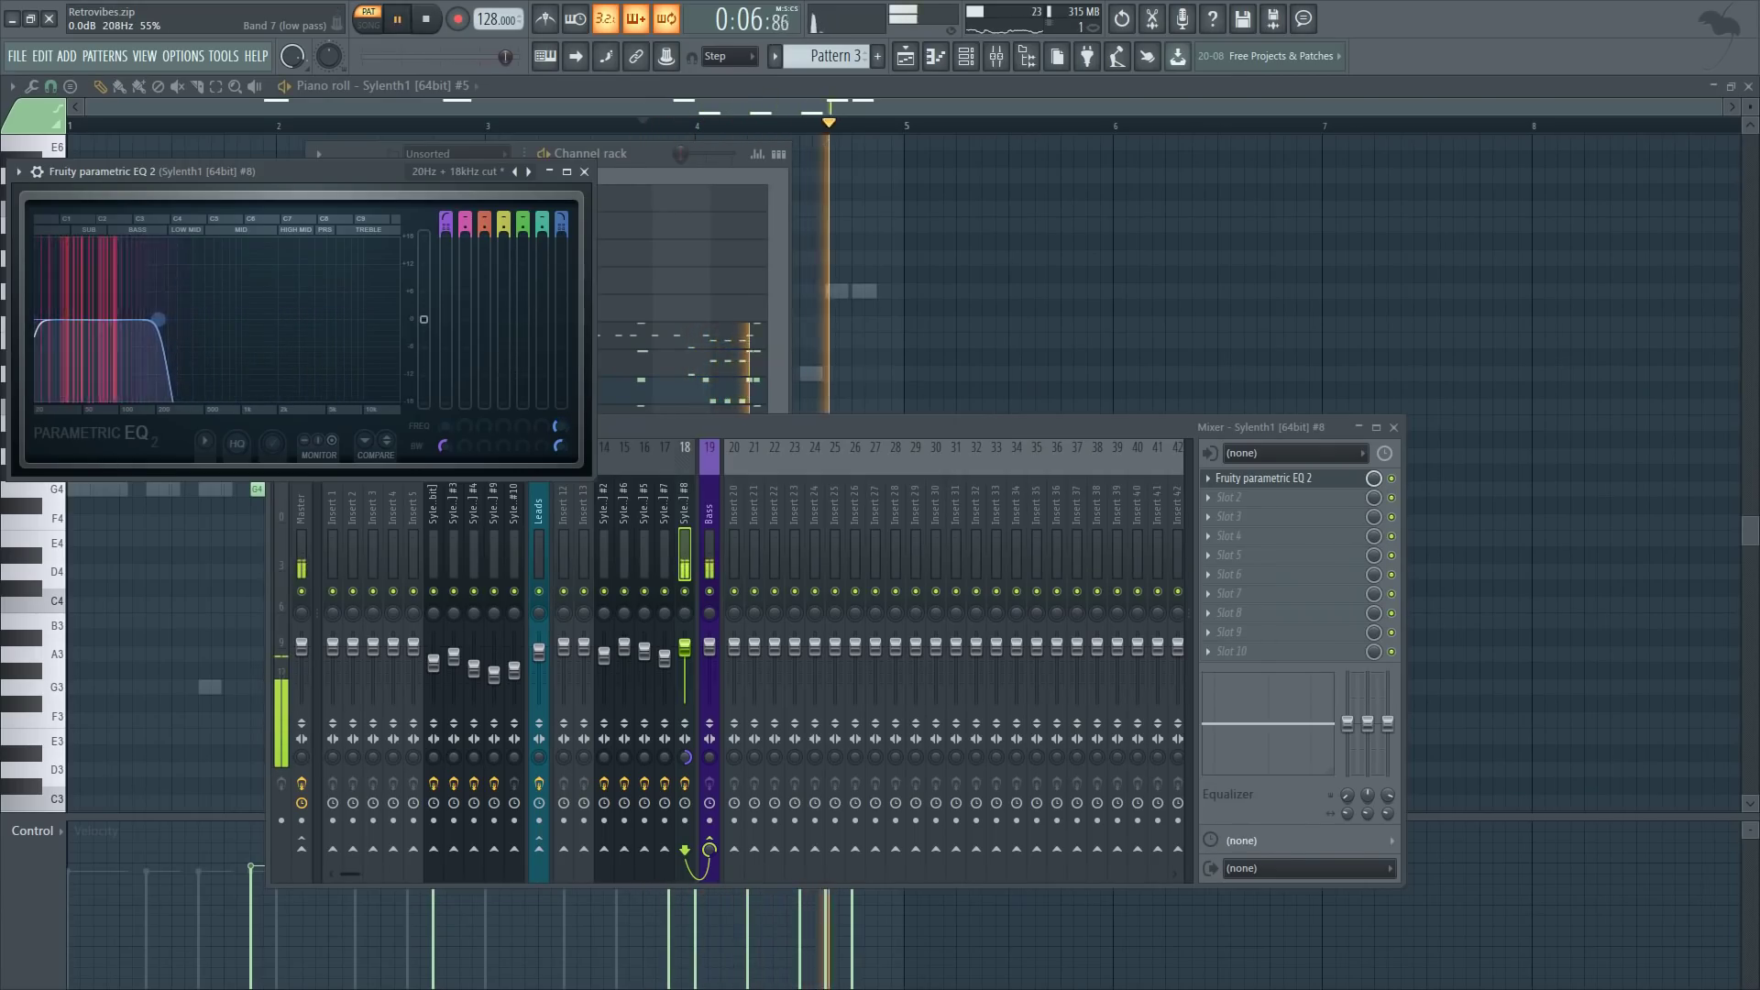
pyautogui.moveTo(158, 319); pyautogui.dragTo(119, 319)
pyautogui.click(584, 171)
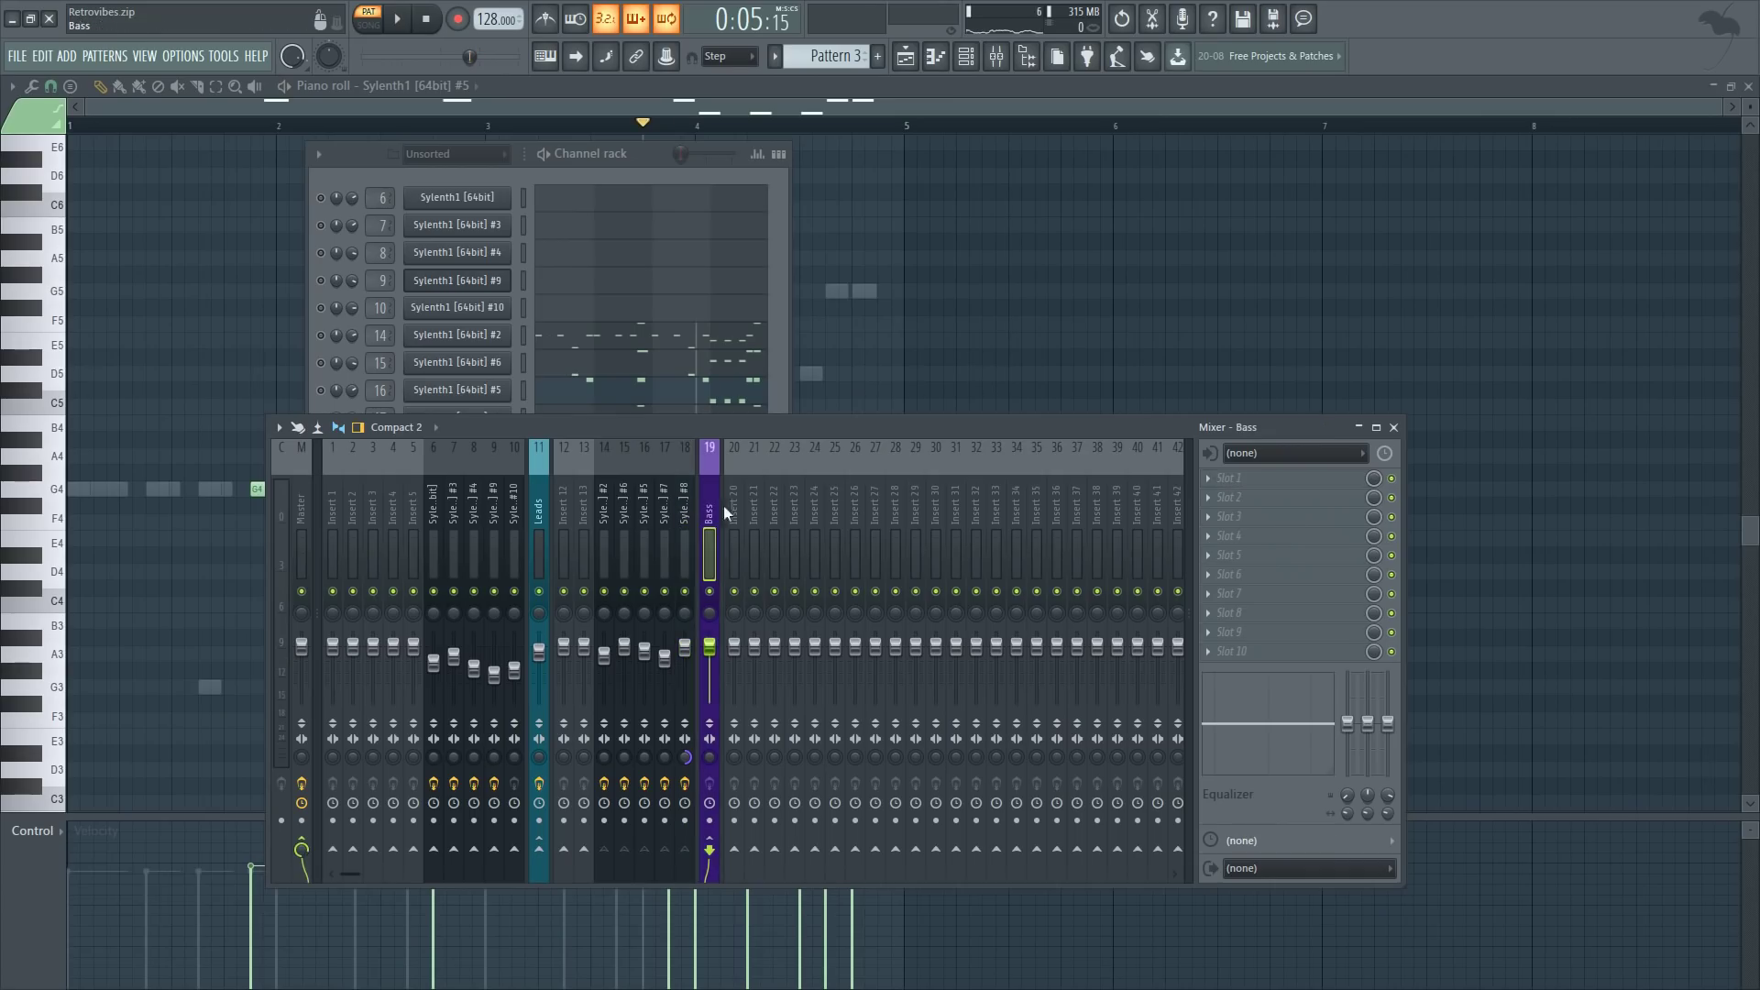
# - Add Kickstart to slot 1 of the Bass mixer track and set its mix to about 94%
pyautogui.click(1256, 481)
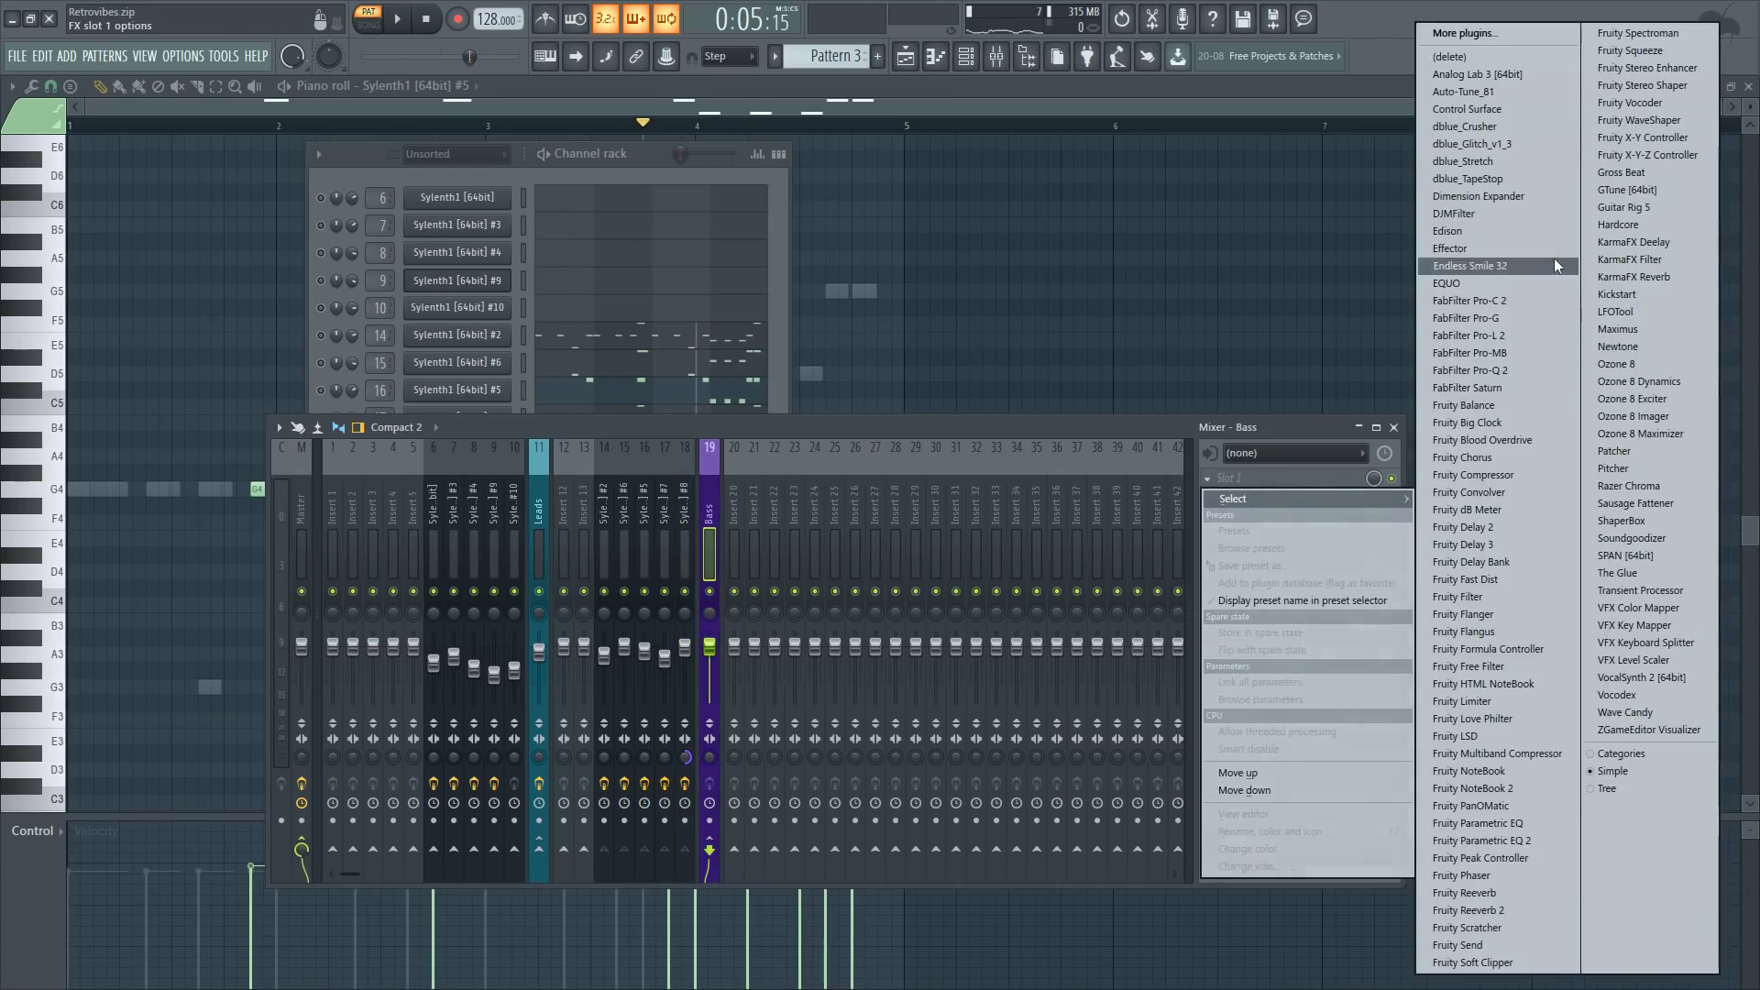
pyautogui.click(1637, 296)
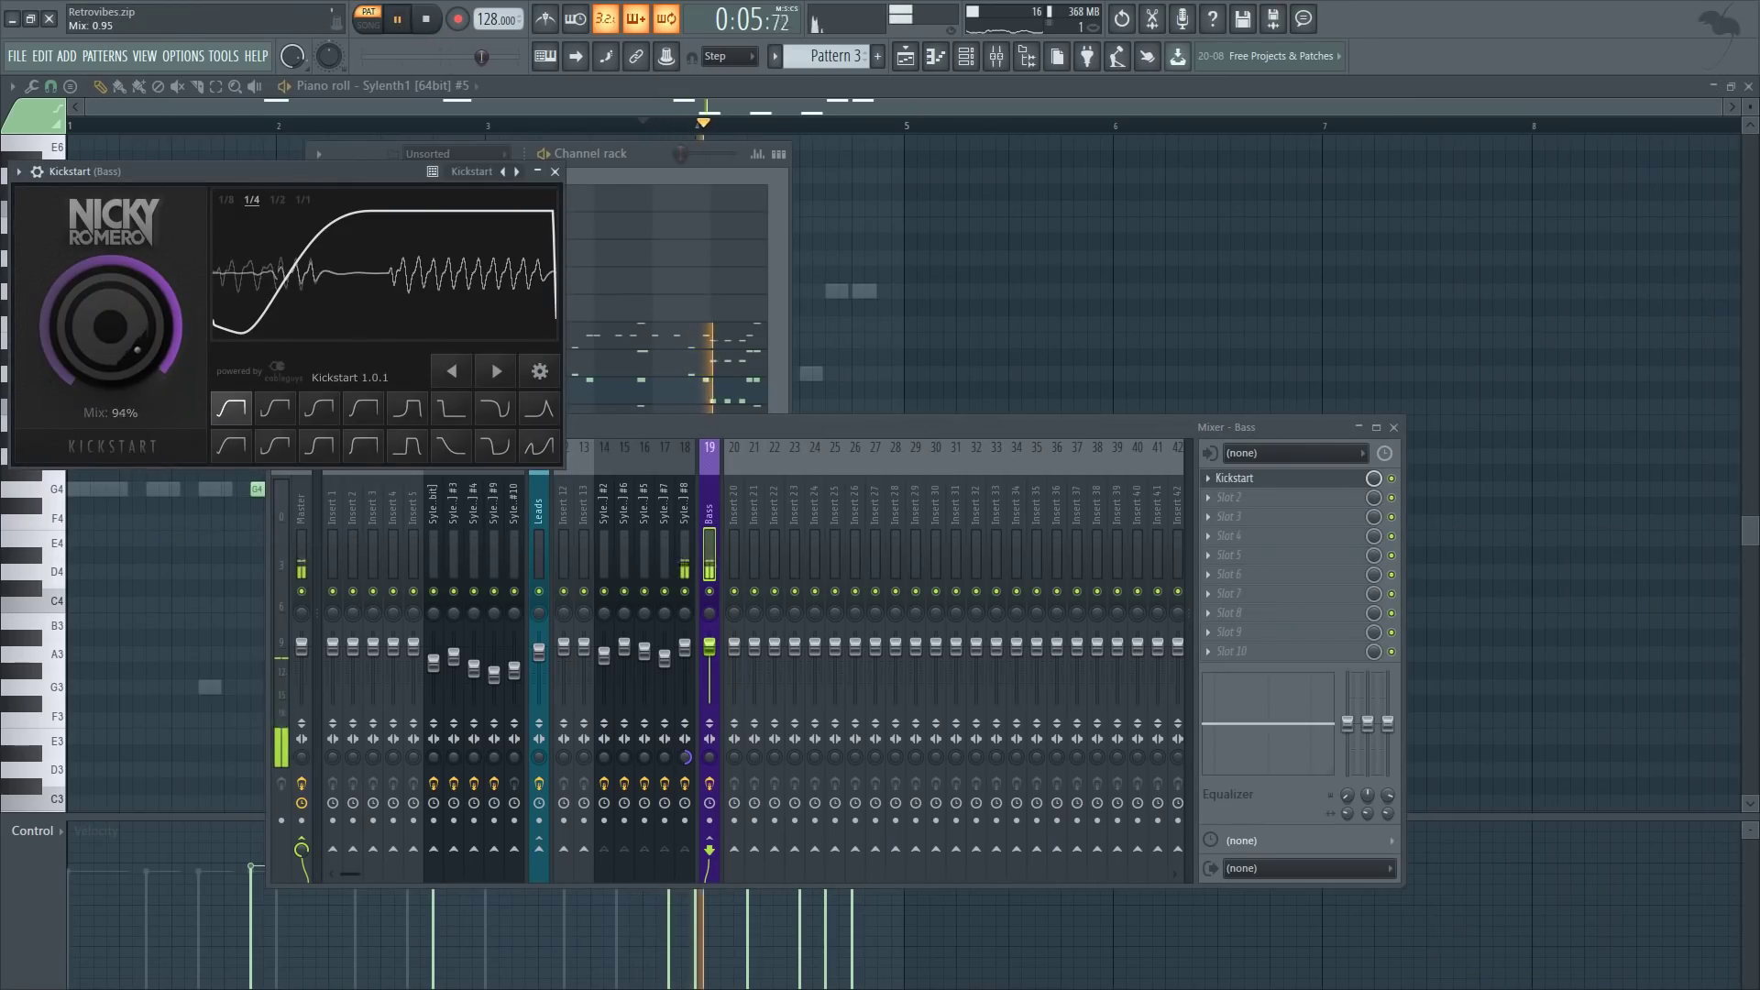
pyautogui.click(554, 171)
pyautogui.press('space')
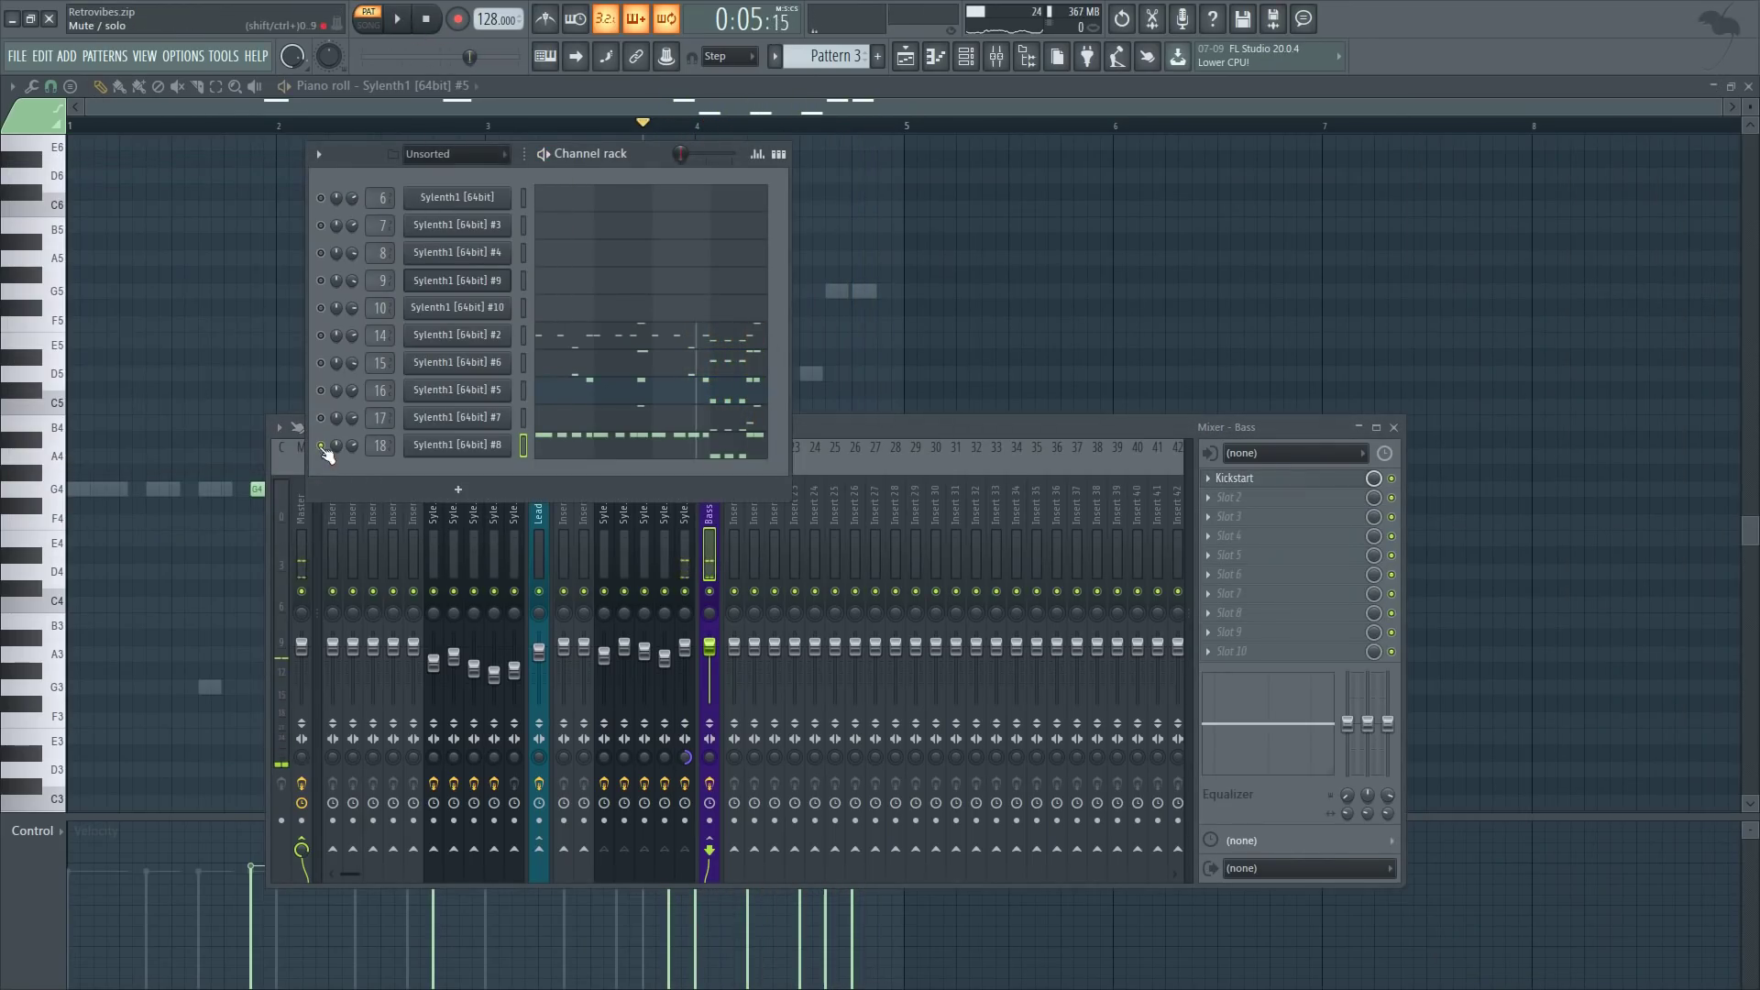
# - Unsolo Sylenth1 #8 and play all the bass layers together, checking Sylenth1 #8's mixer level
pyautogui.rightClick(321, 447)
pyautogui.click(345, 458)
pyautogui.press('space')
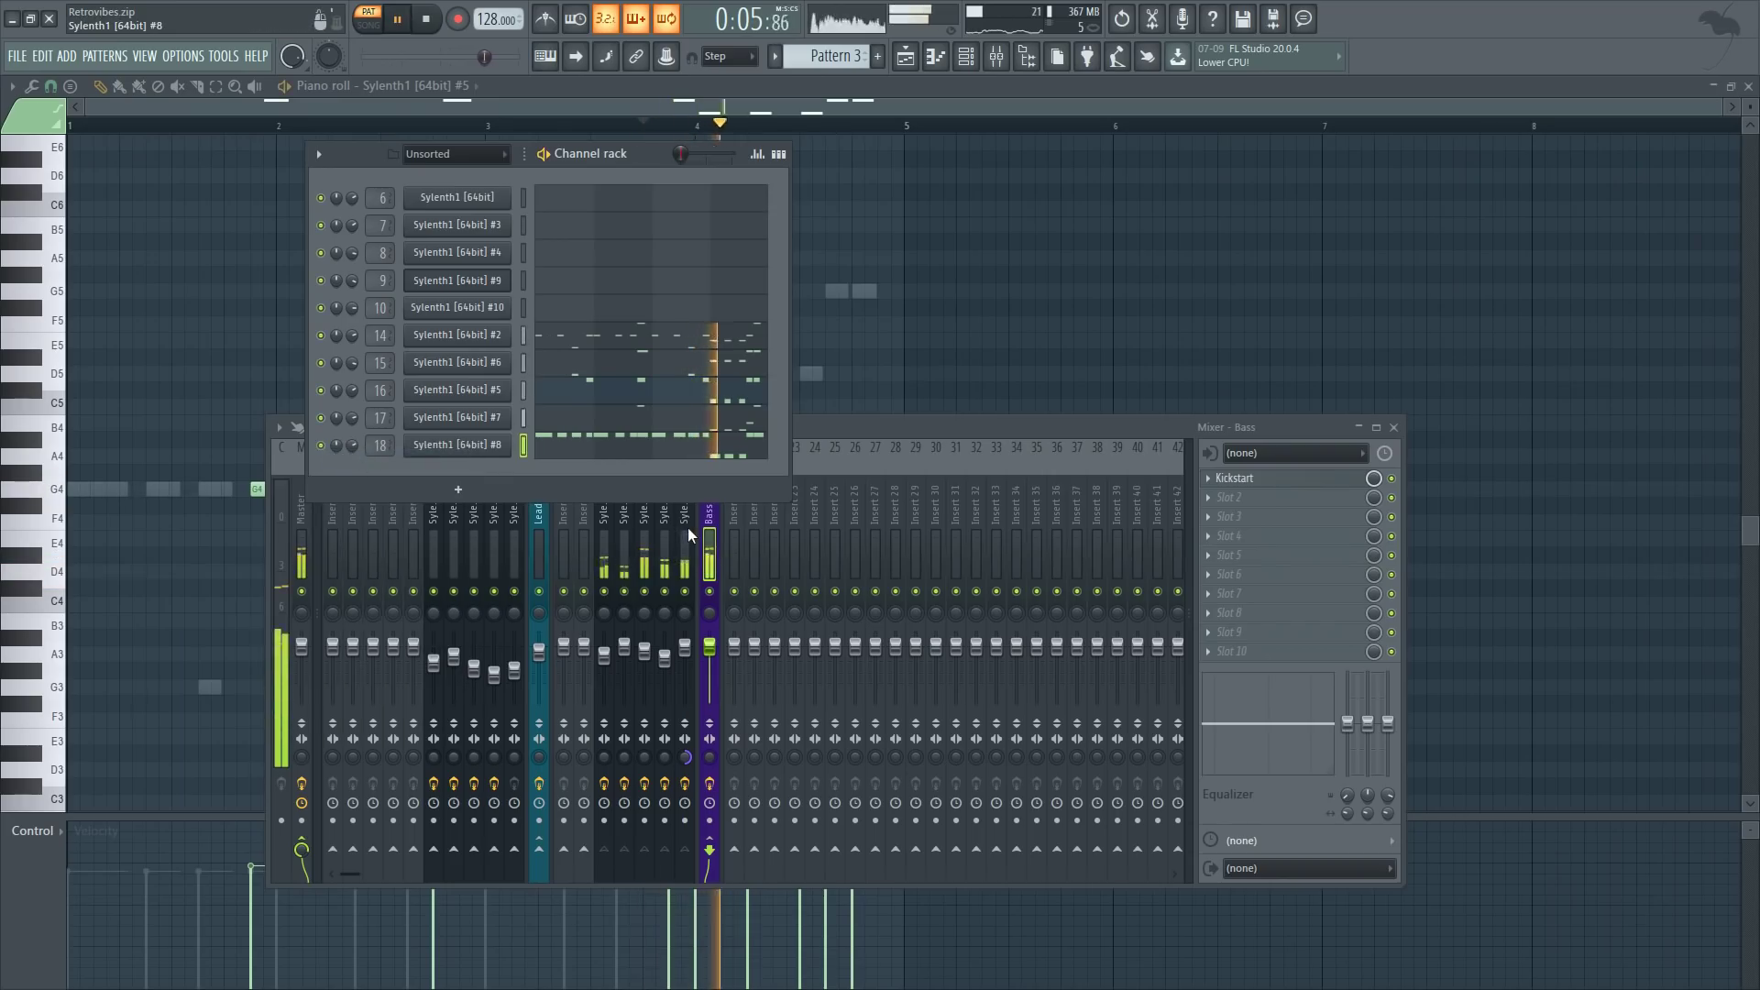
pyautogui.click(683, 652)
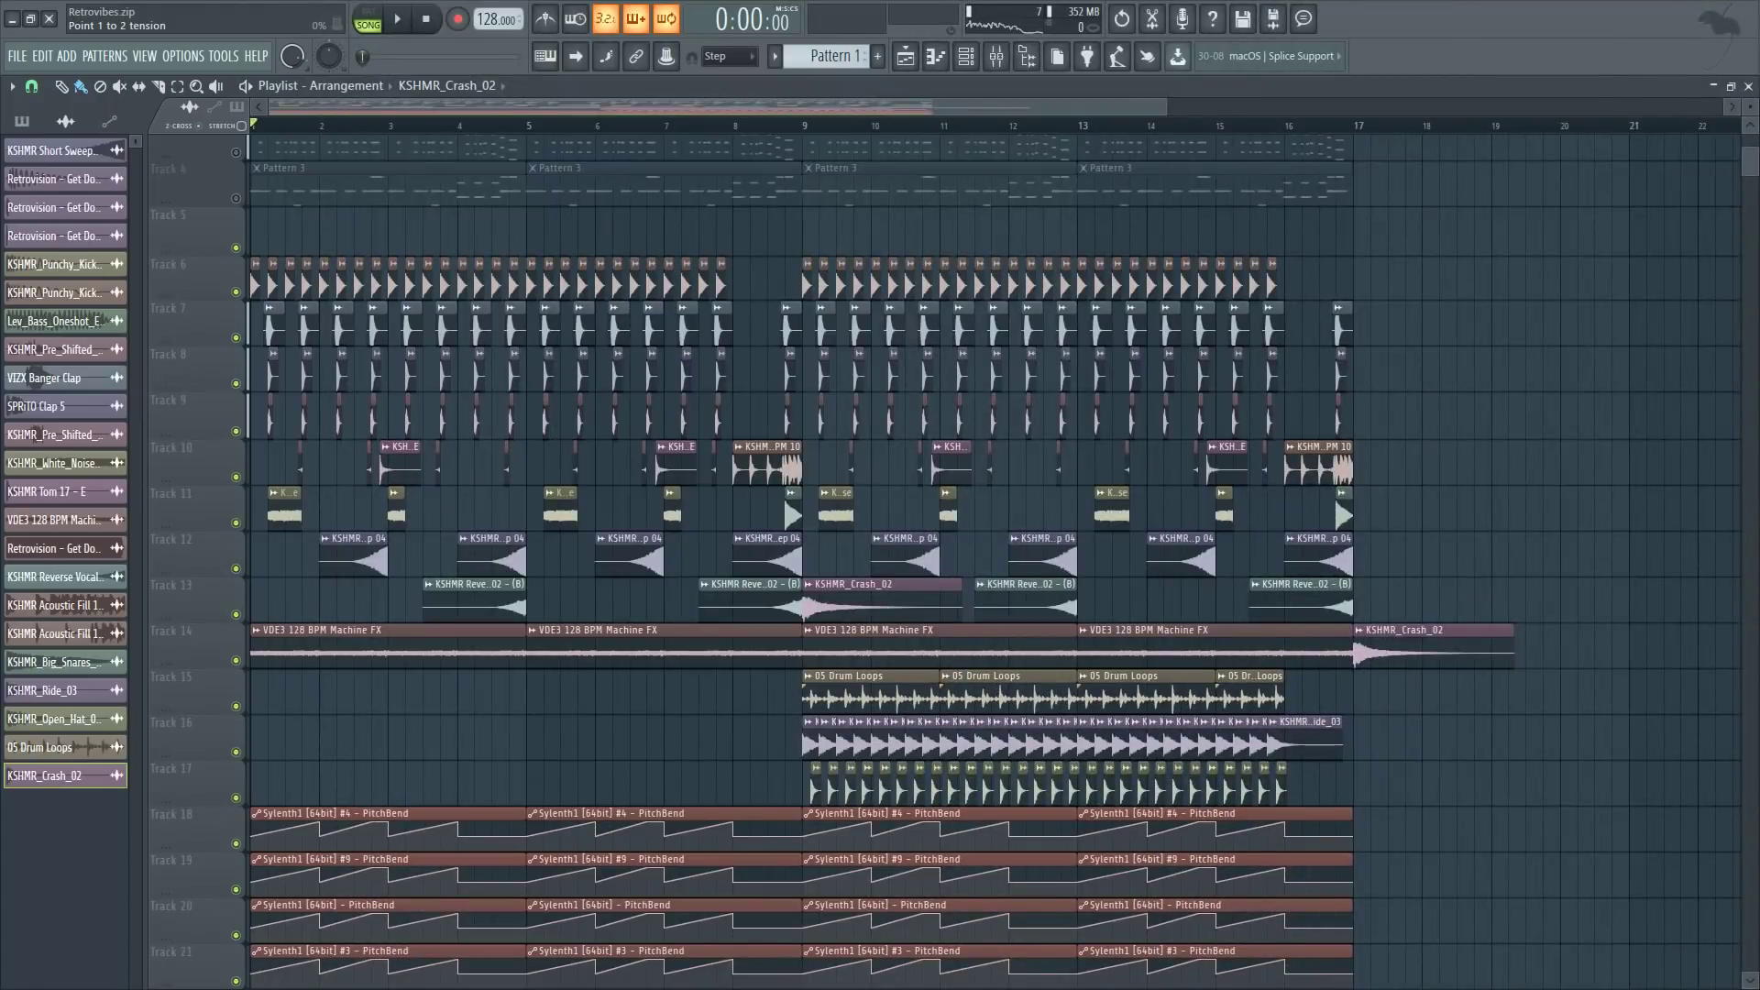
# - Play the arrangement from the start in the playlist and examine the kick, clap, noise, sweep and fill tracks
pyautogui.scroll(3, 256, 122)
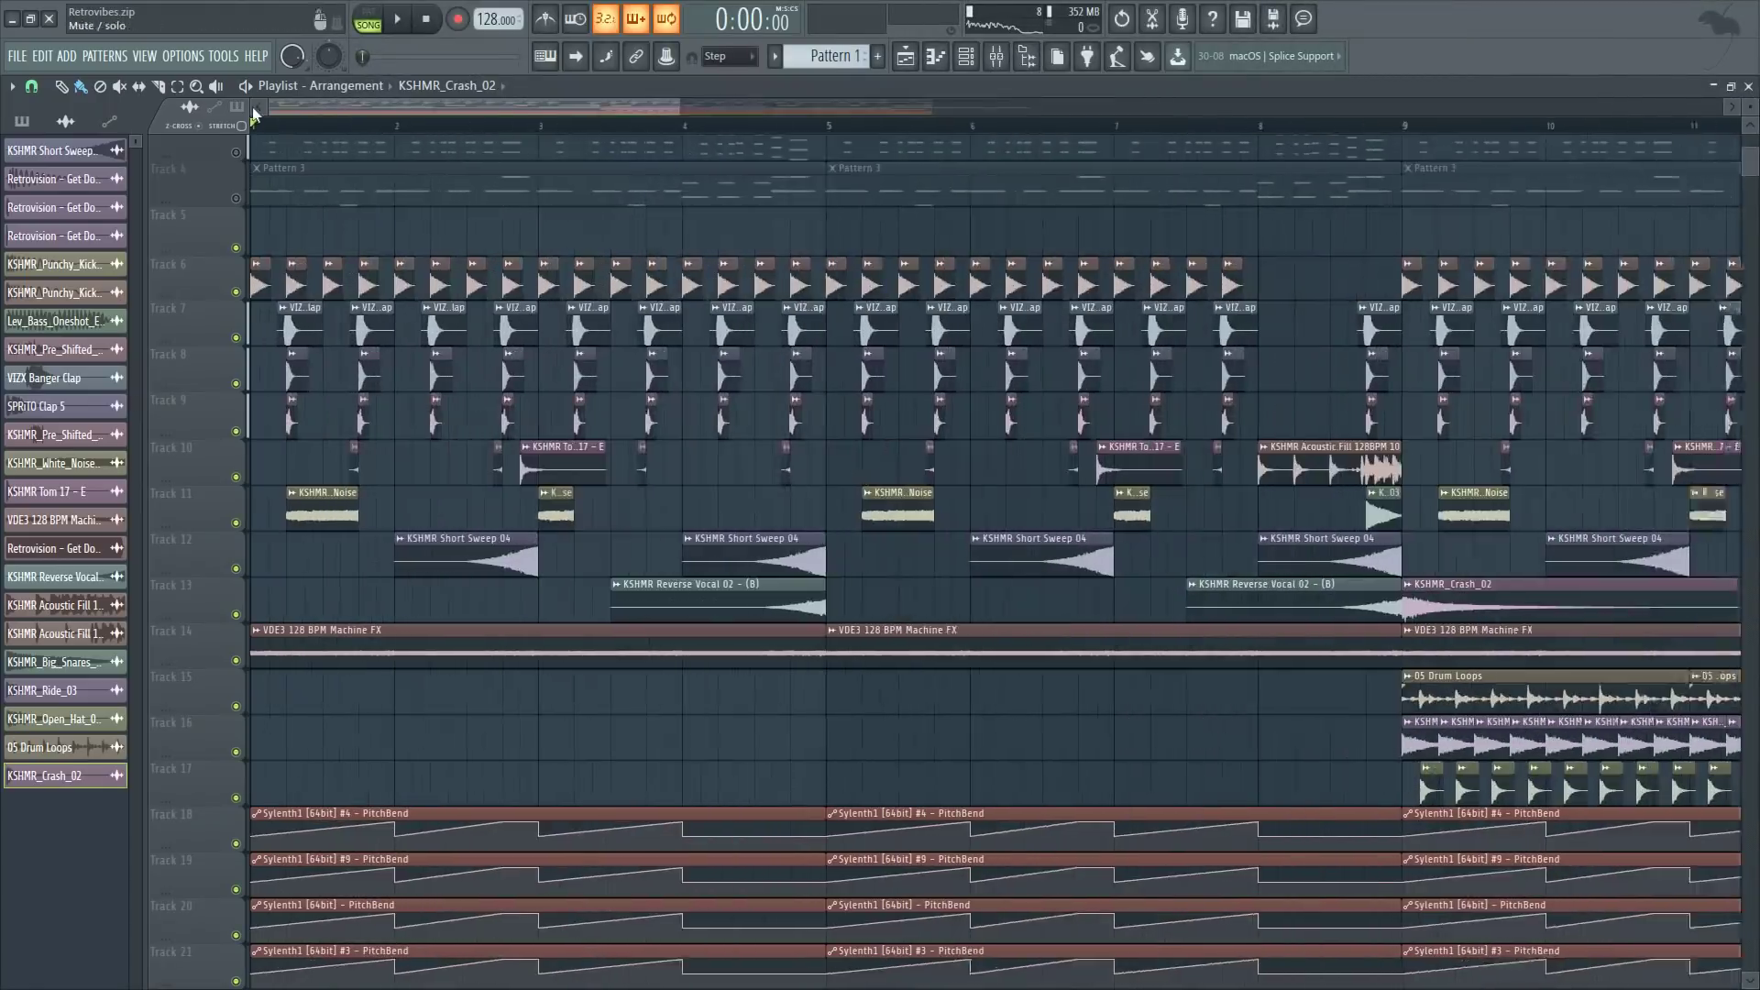
pyautogui.press('space')
pyautogui.press('space')
pyautogui.scroll(5, 234, 370)
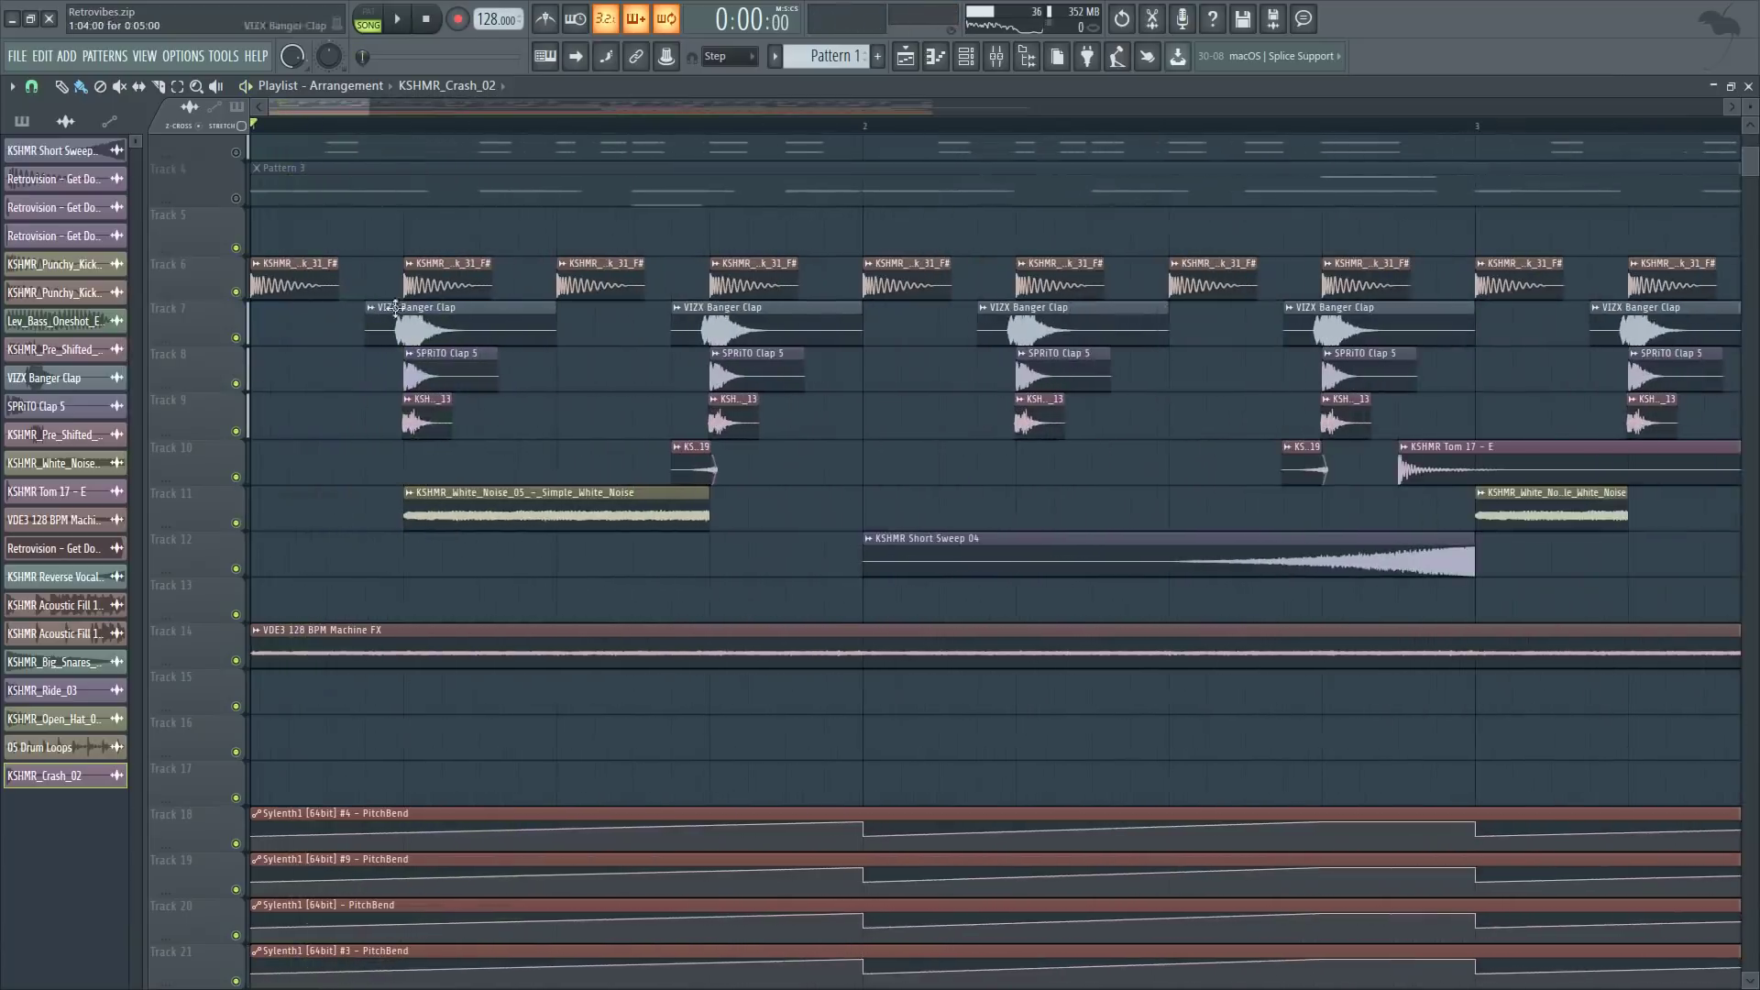
pyautogui.press('space')
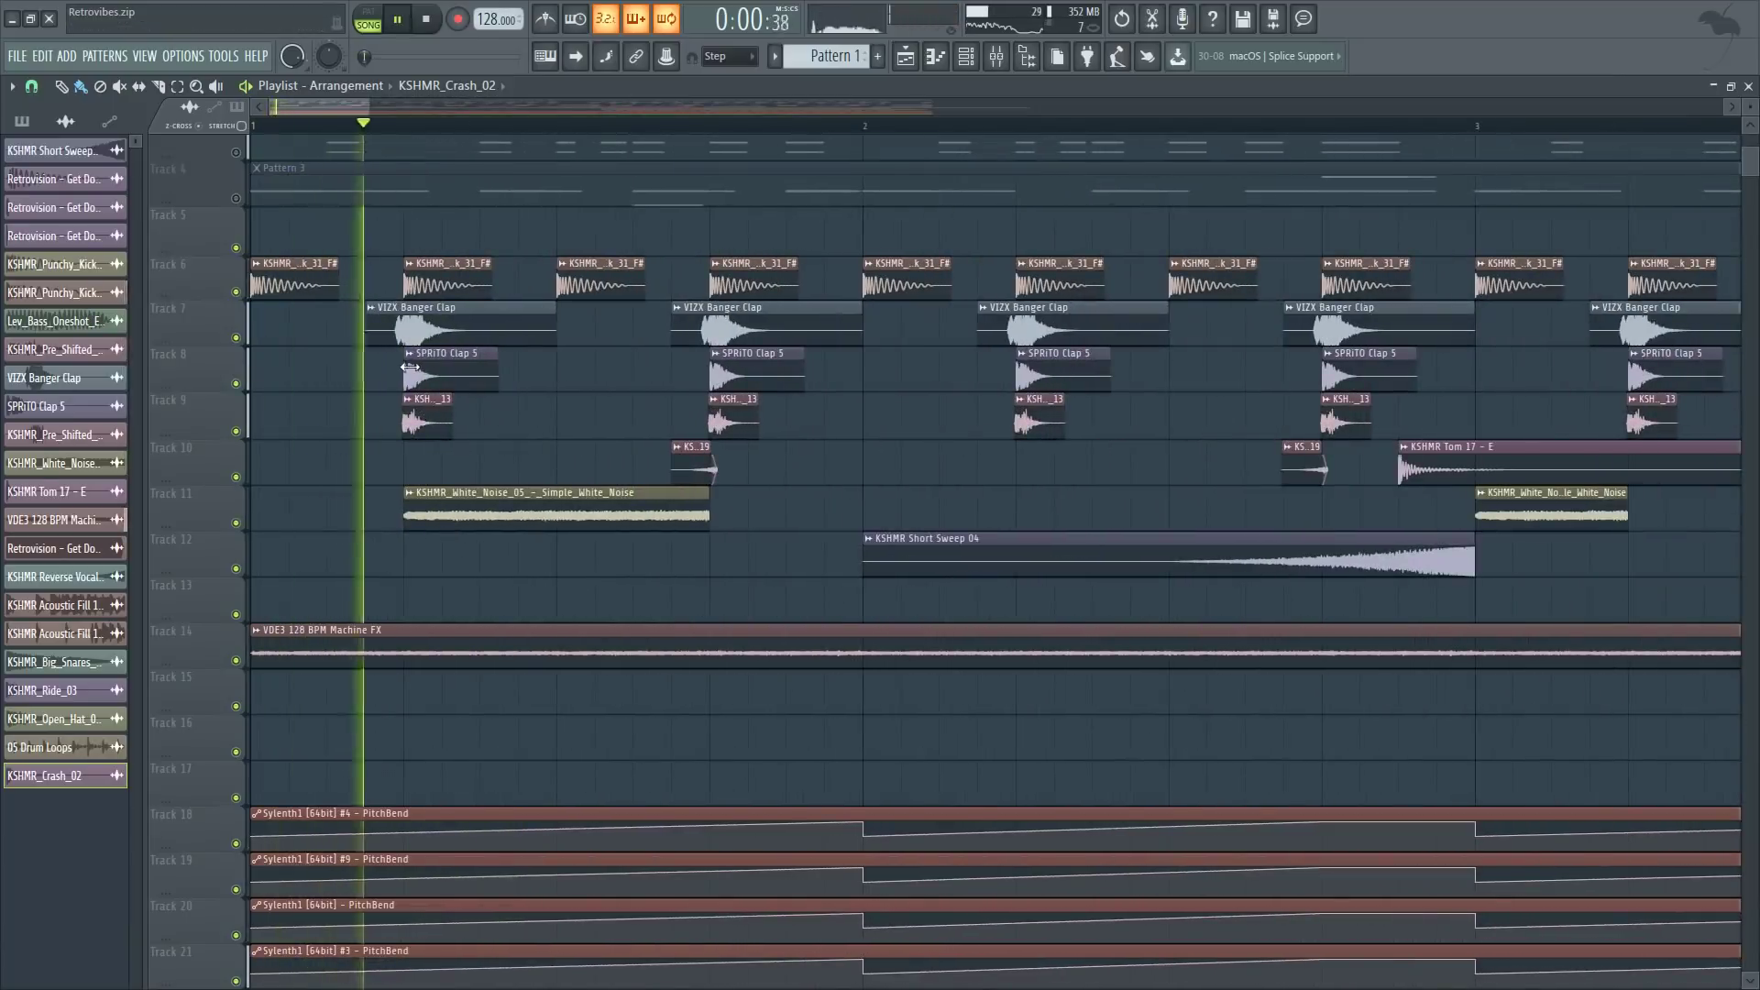
pyautogui.scroll(-1, 788, 447)
pyautogui.scroll(-5, 789, 447)
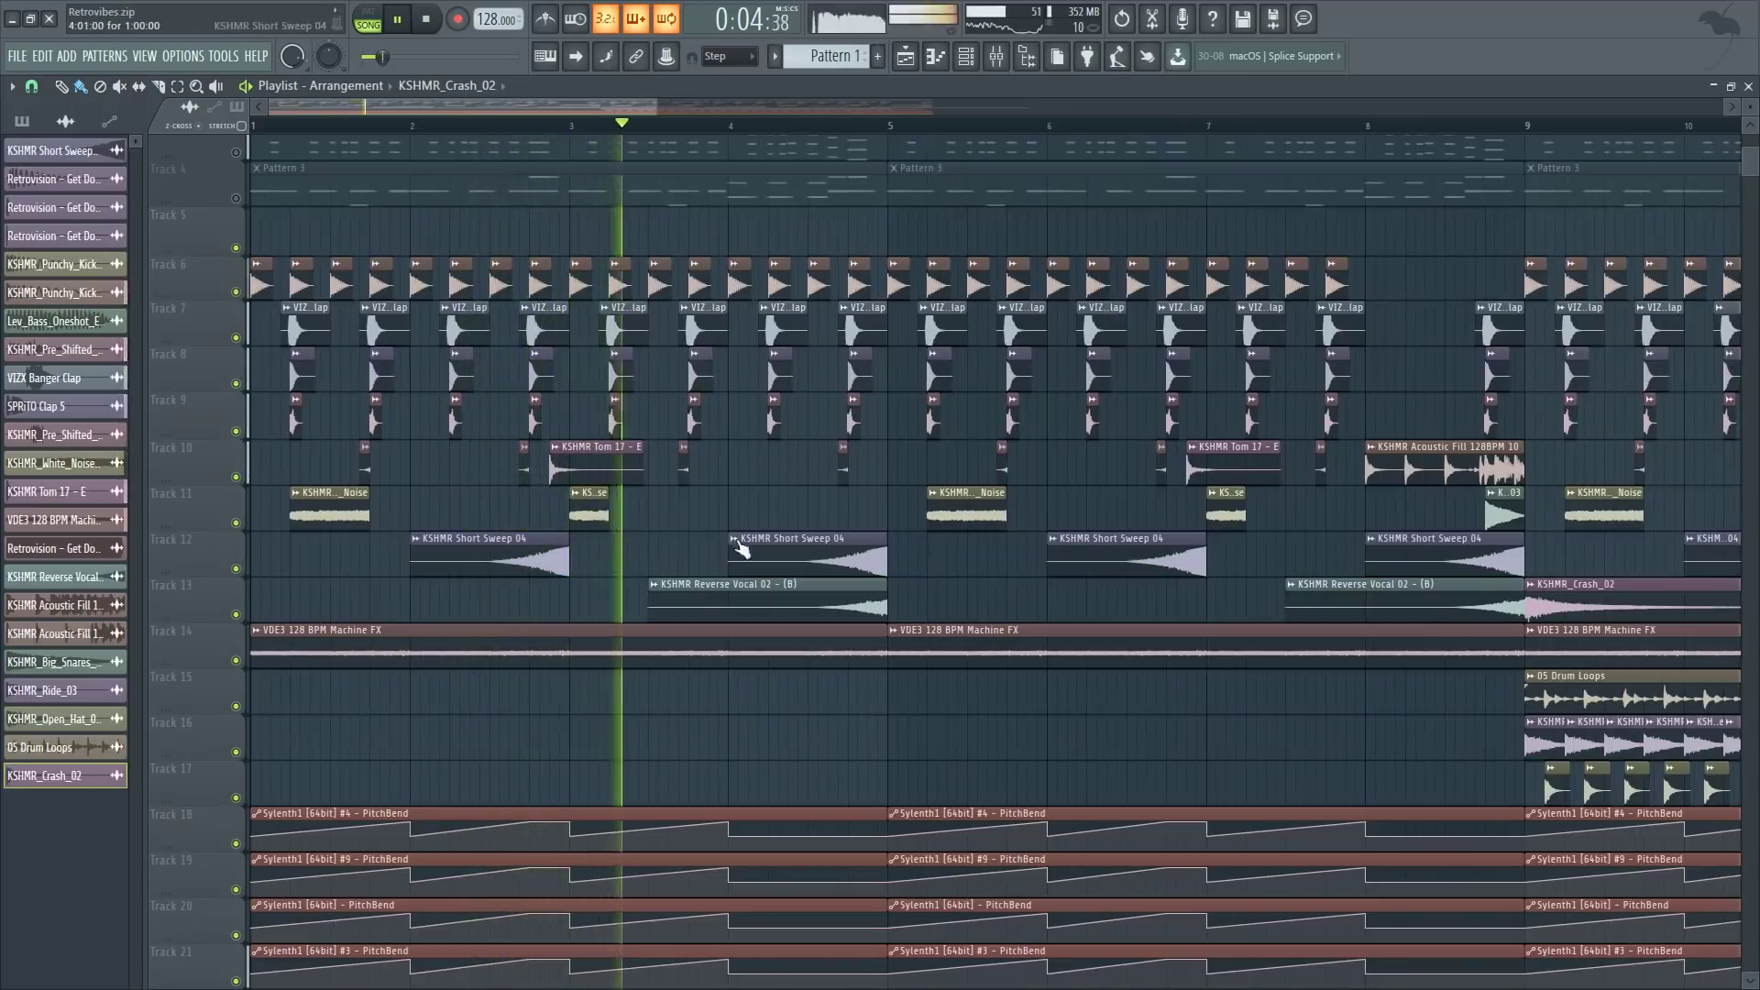
pyautogui.scroll(-2, 697, 593)
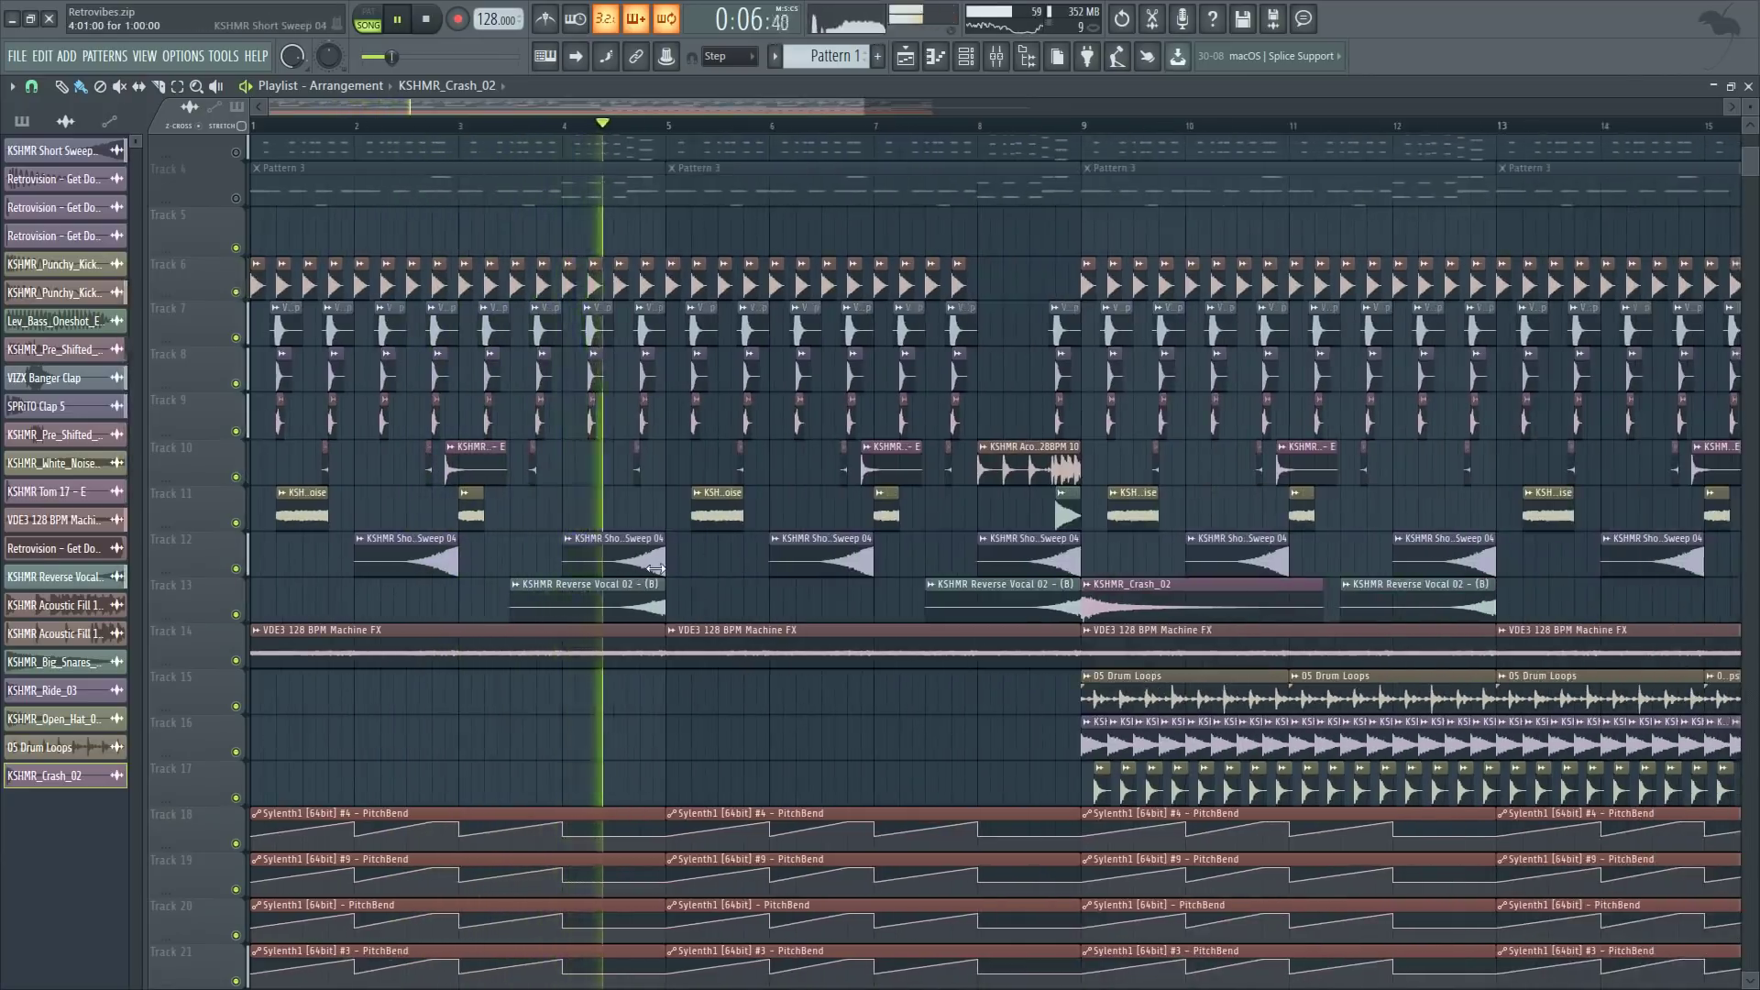
pyautogui.scroll(-2, 641, 582)
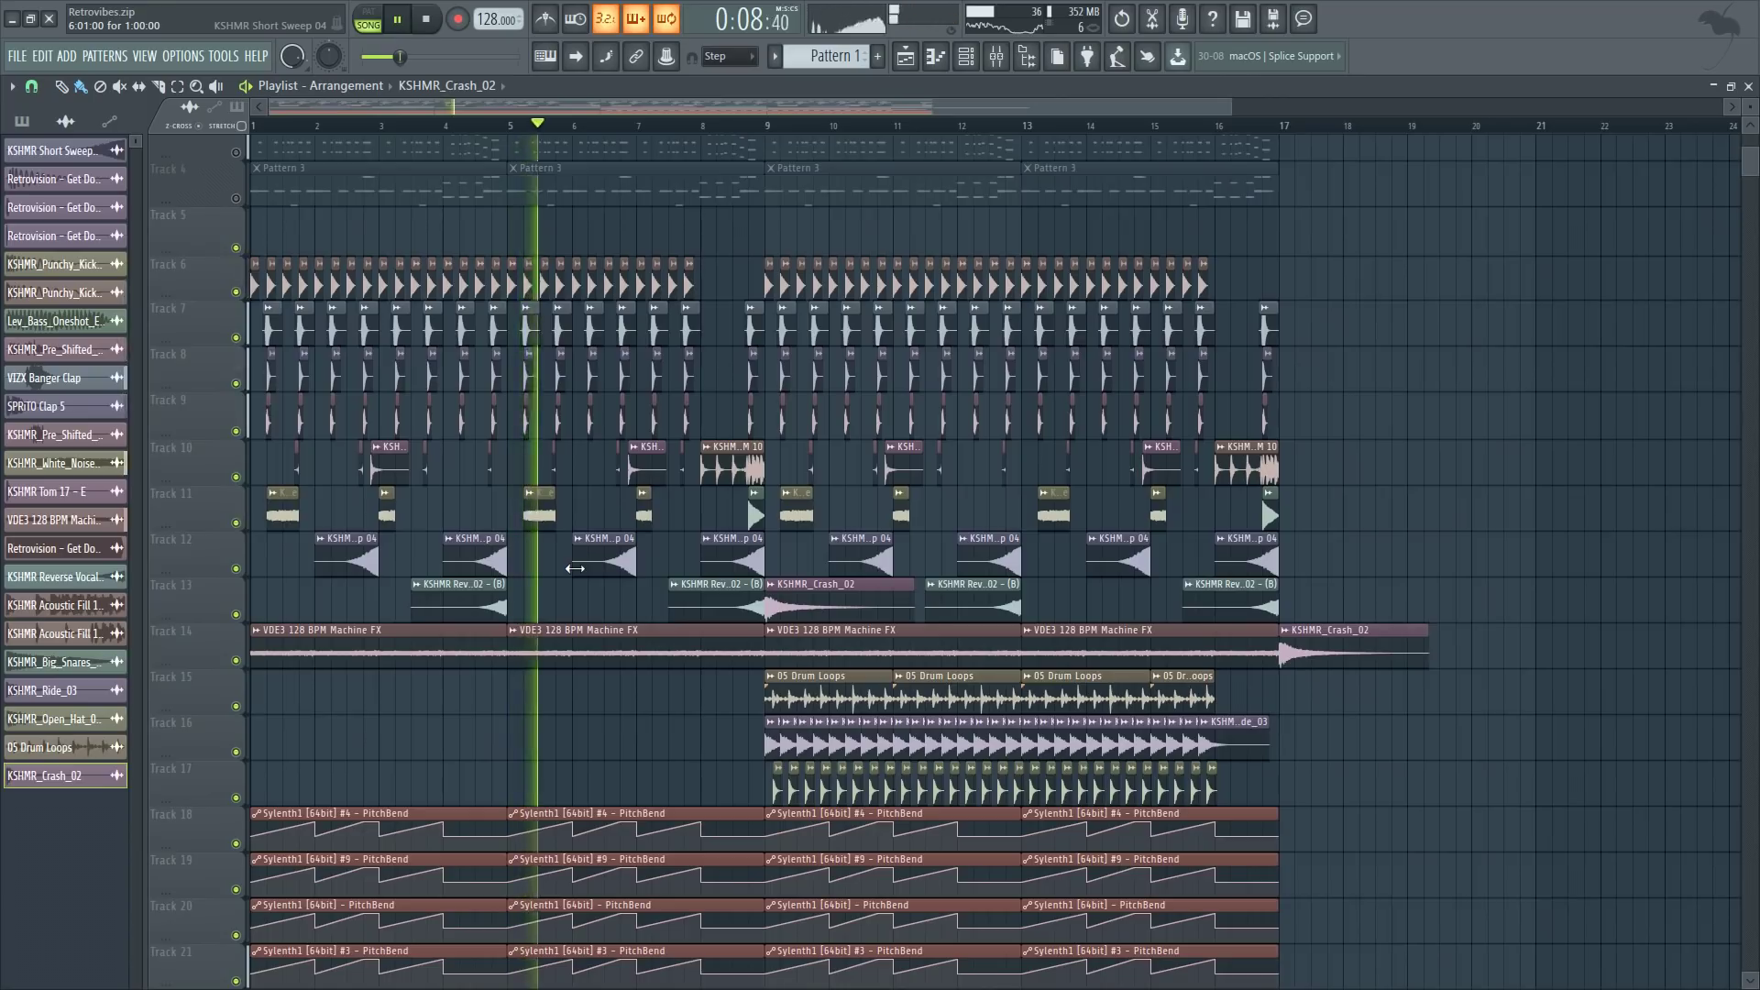
pyautogui.scroll(3, 563, 540)
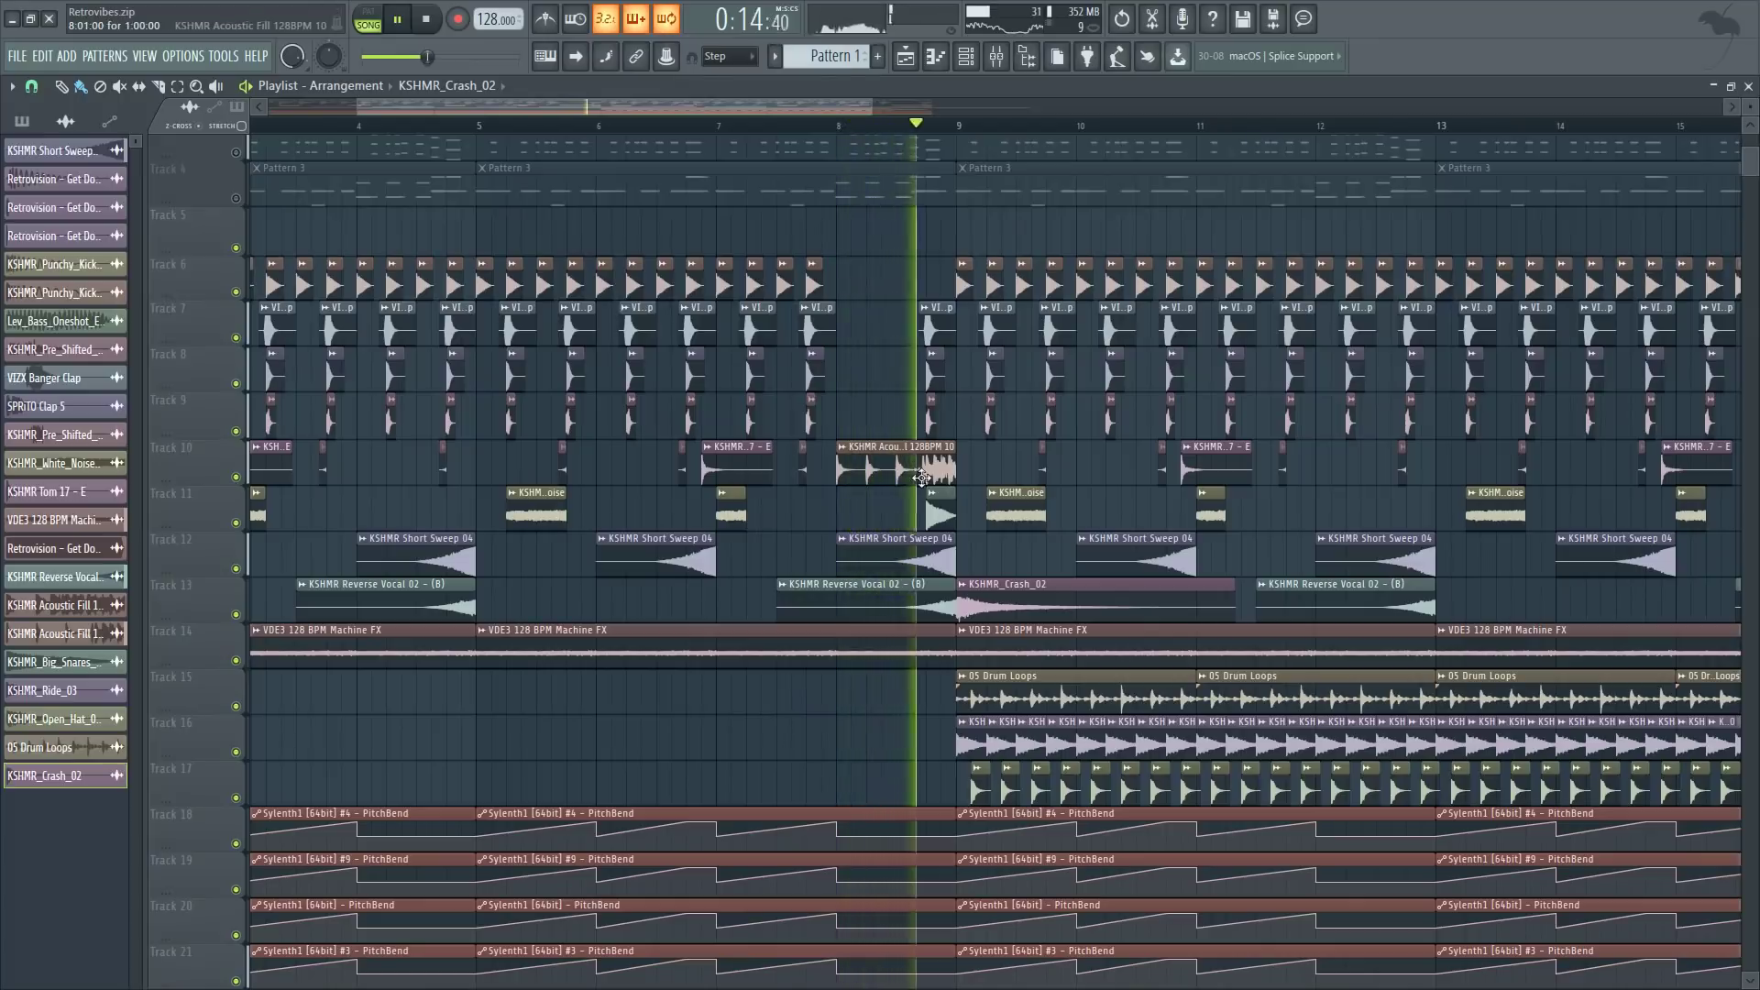
pyautogui.press('space')
# - Audition the second section's percussion by soloing the ride on track 16 and the drum loops on track 15
pyautogui.scroll(-4, 845, 144)
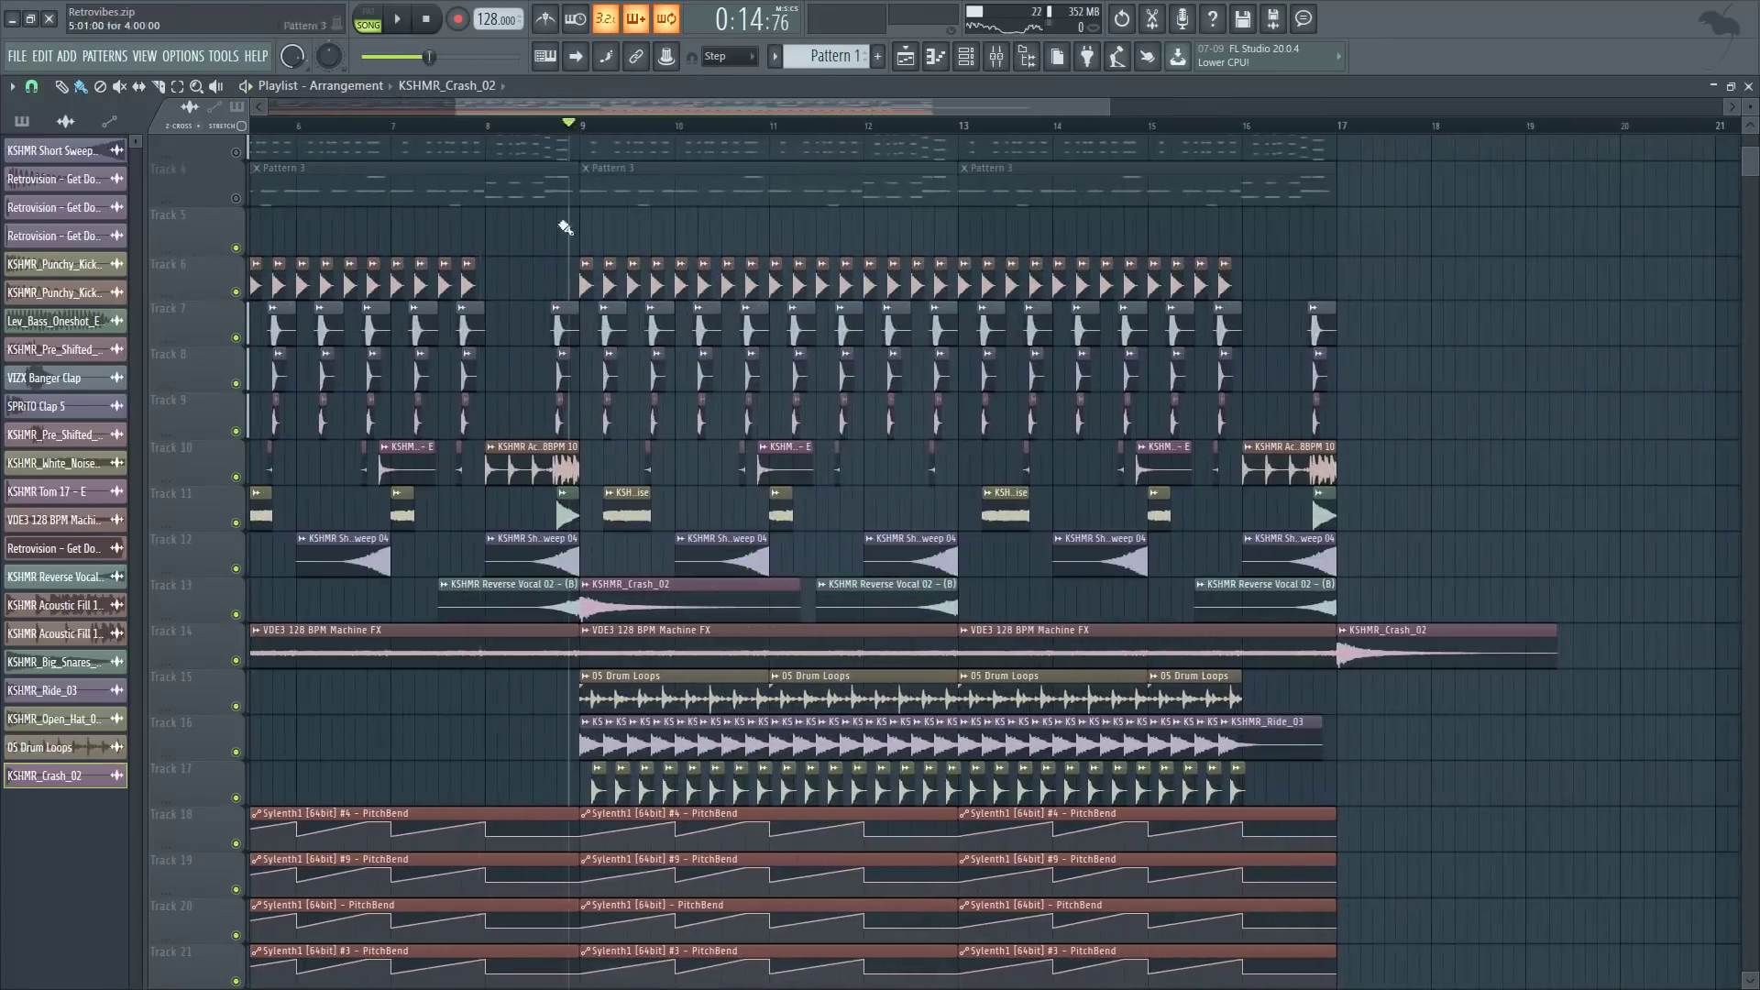
pyautogui.scroll(2, 558, 160)
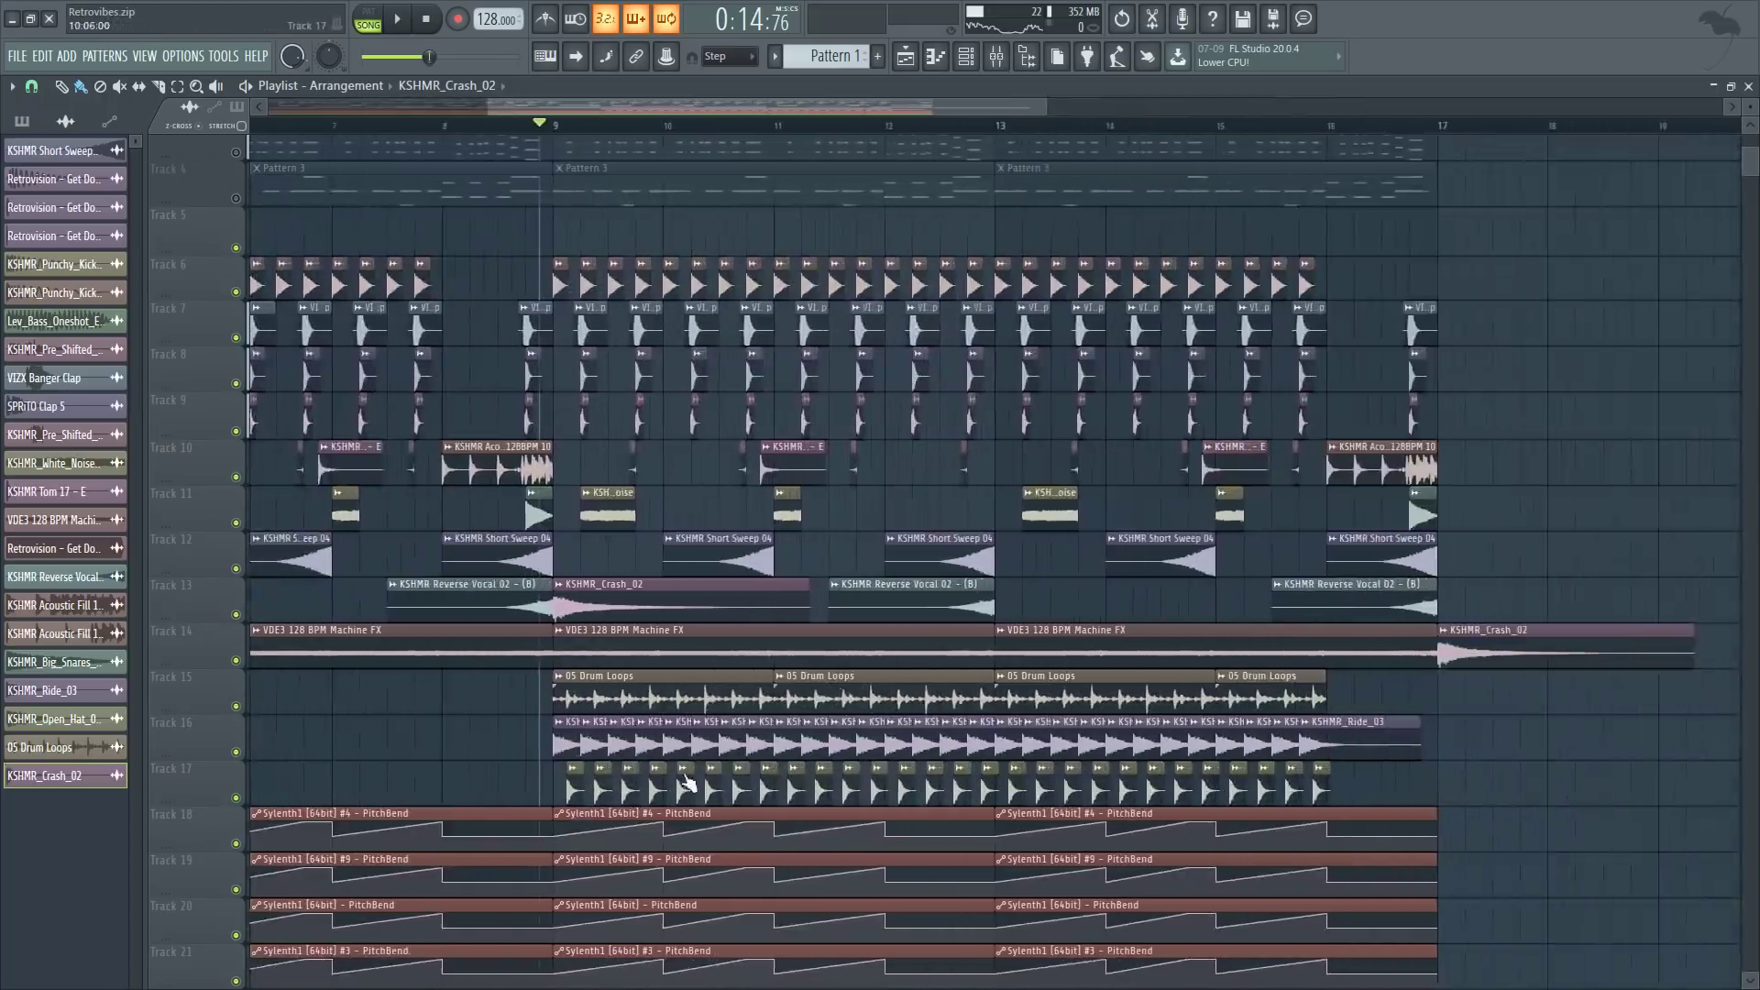
pyautogui.scroll(3, 505, 767)
pyautogui.keyDown('ctrl'); pyautogui.click(236, 752); pyautogui.keyUp('ctrl')
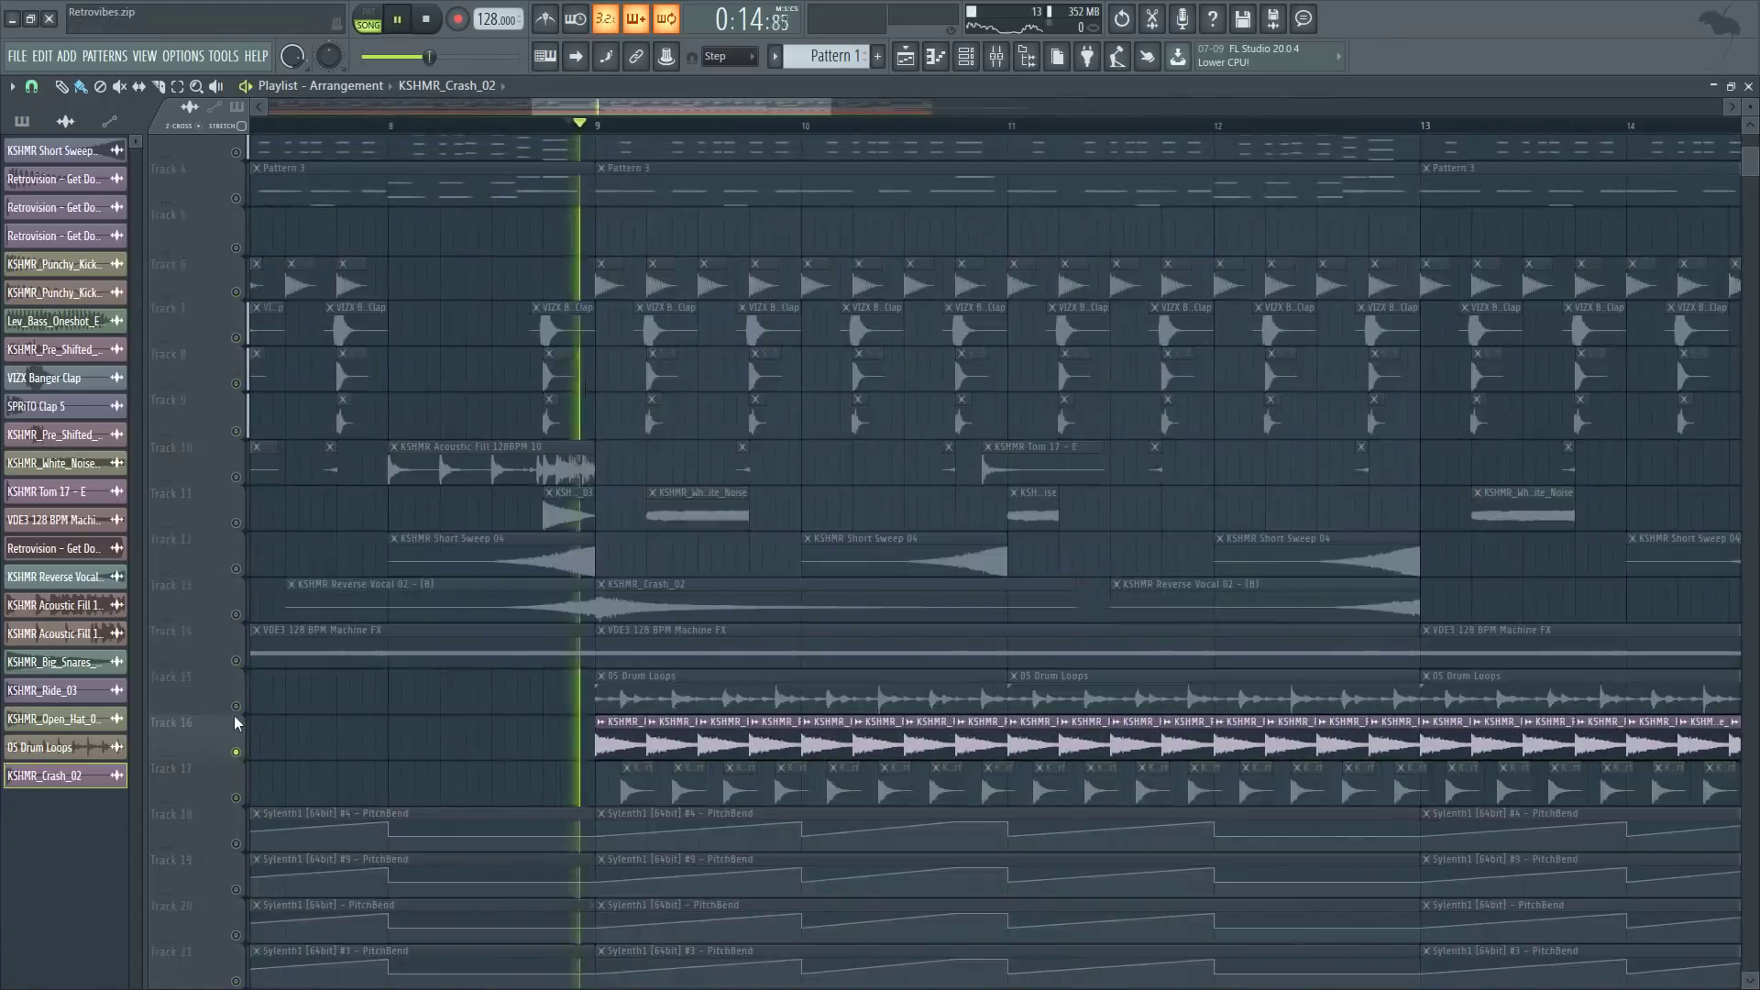
pyautogui.keyDown('ctrl'); pyautogui.click(237, 707); pyautogui.keyUp('ctrl')
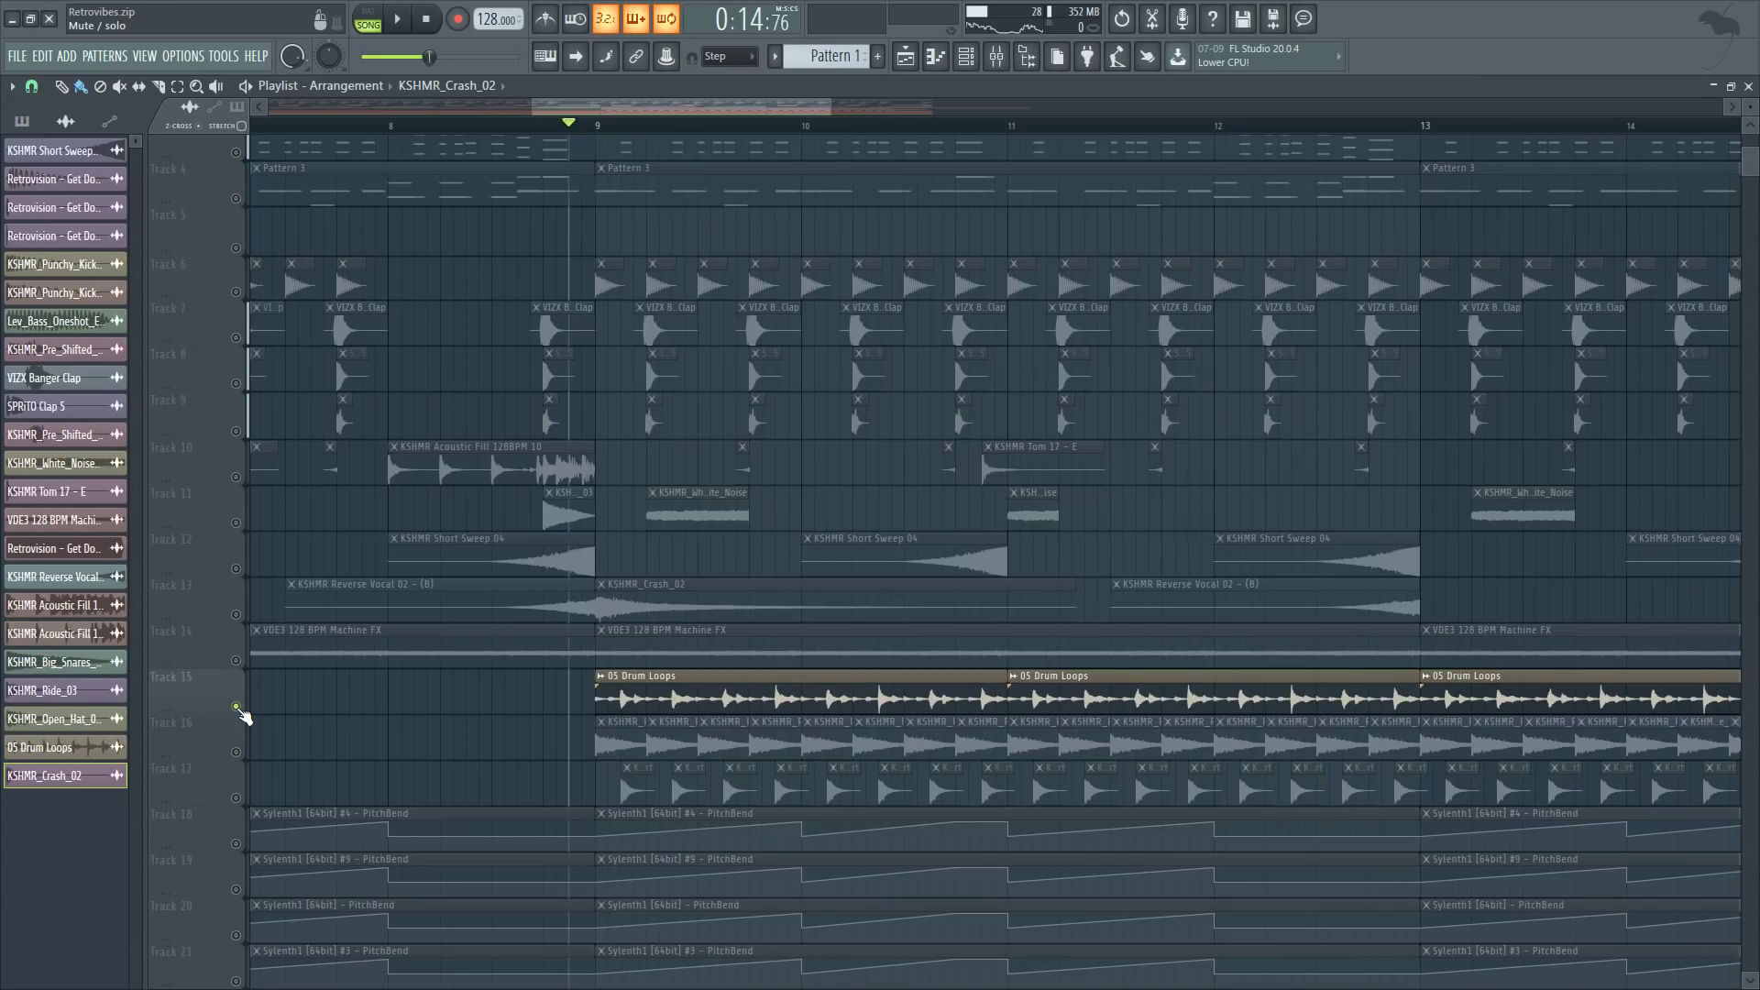
pyautogui.press('space')
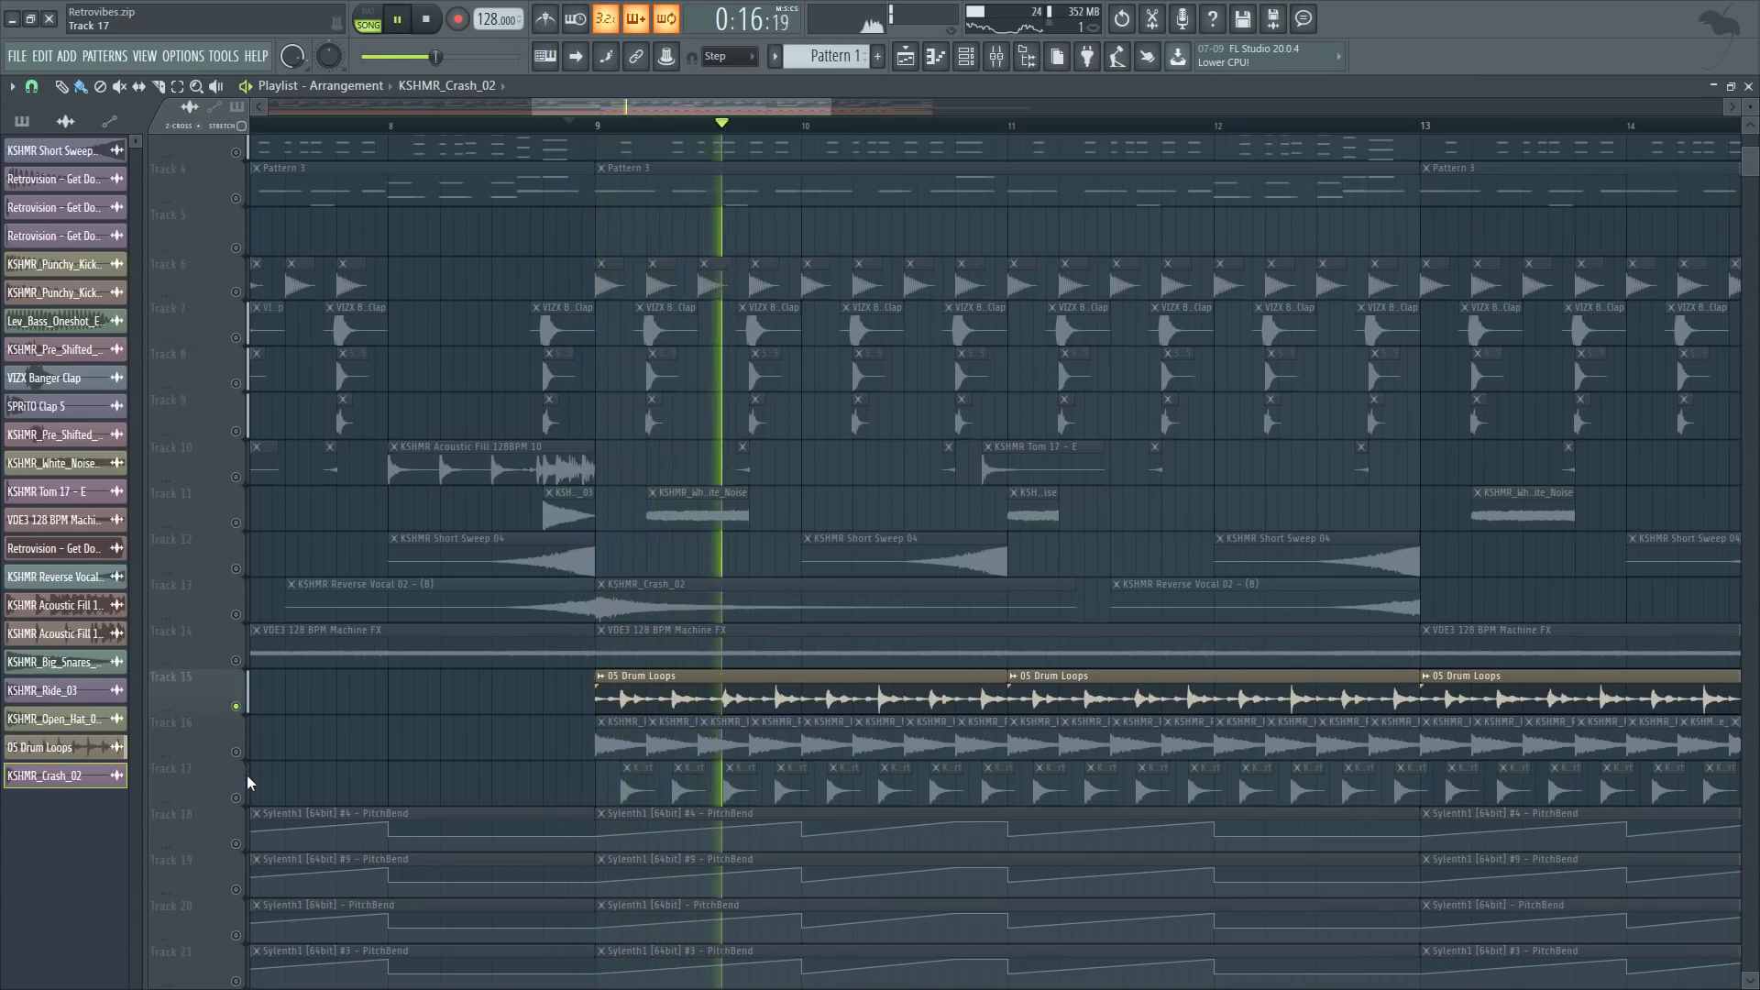
pyautogui.press('space')
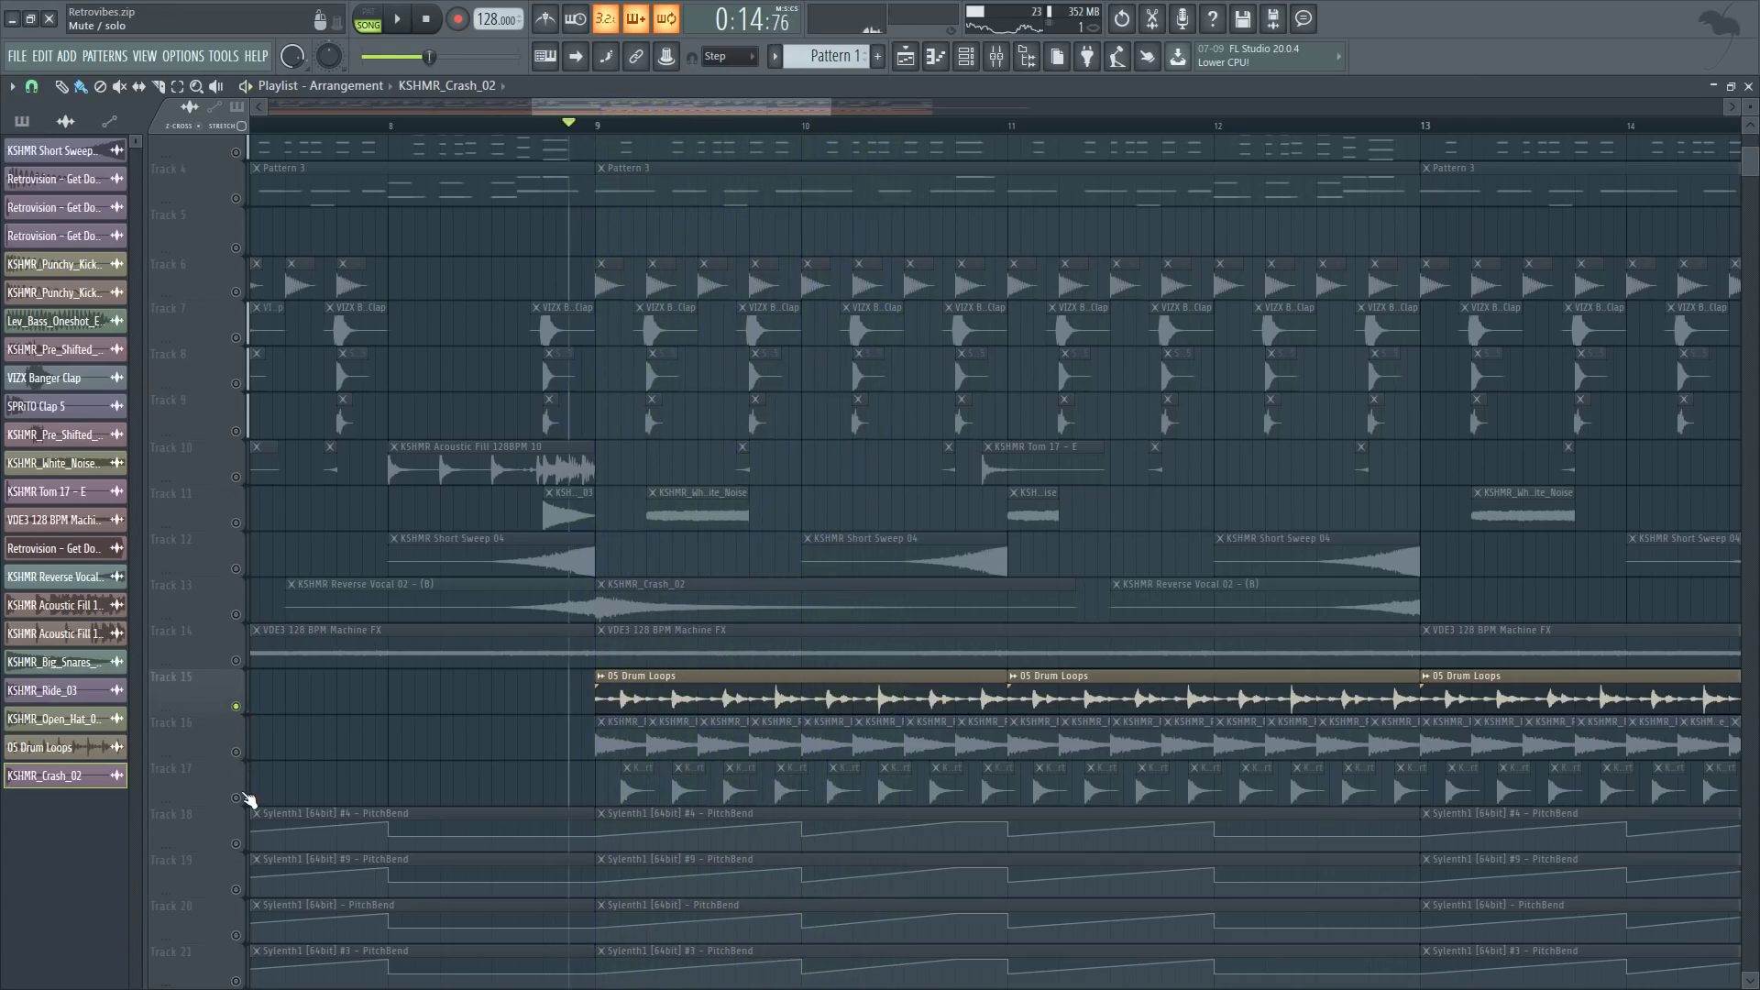
# - Audition the open hats on track 17 and the machine FX on track 14 in solo
pyautogui.keyDown('ctrl'); pyautogui.click(237, 797); pyautogui.keyUp('ctrl')
pyautogui.press('space')
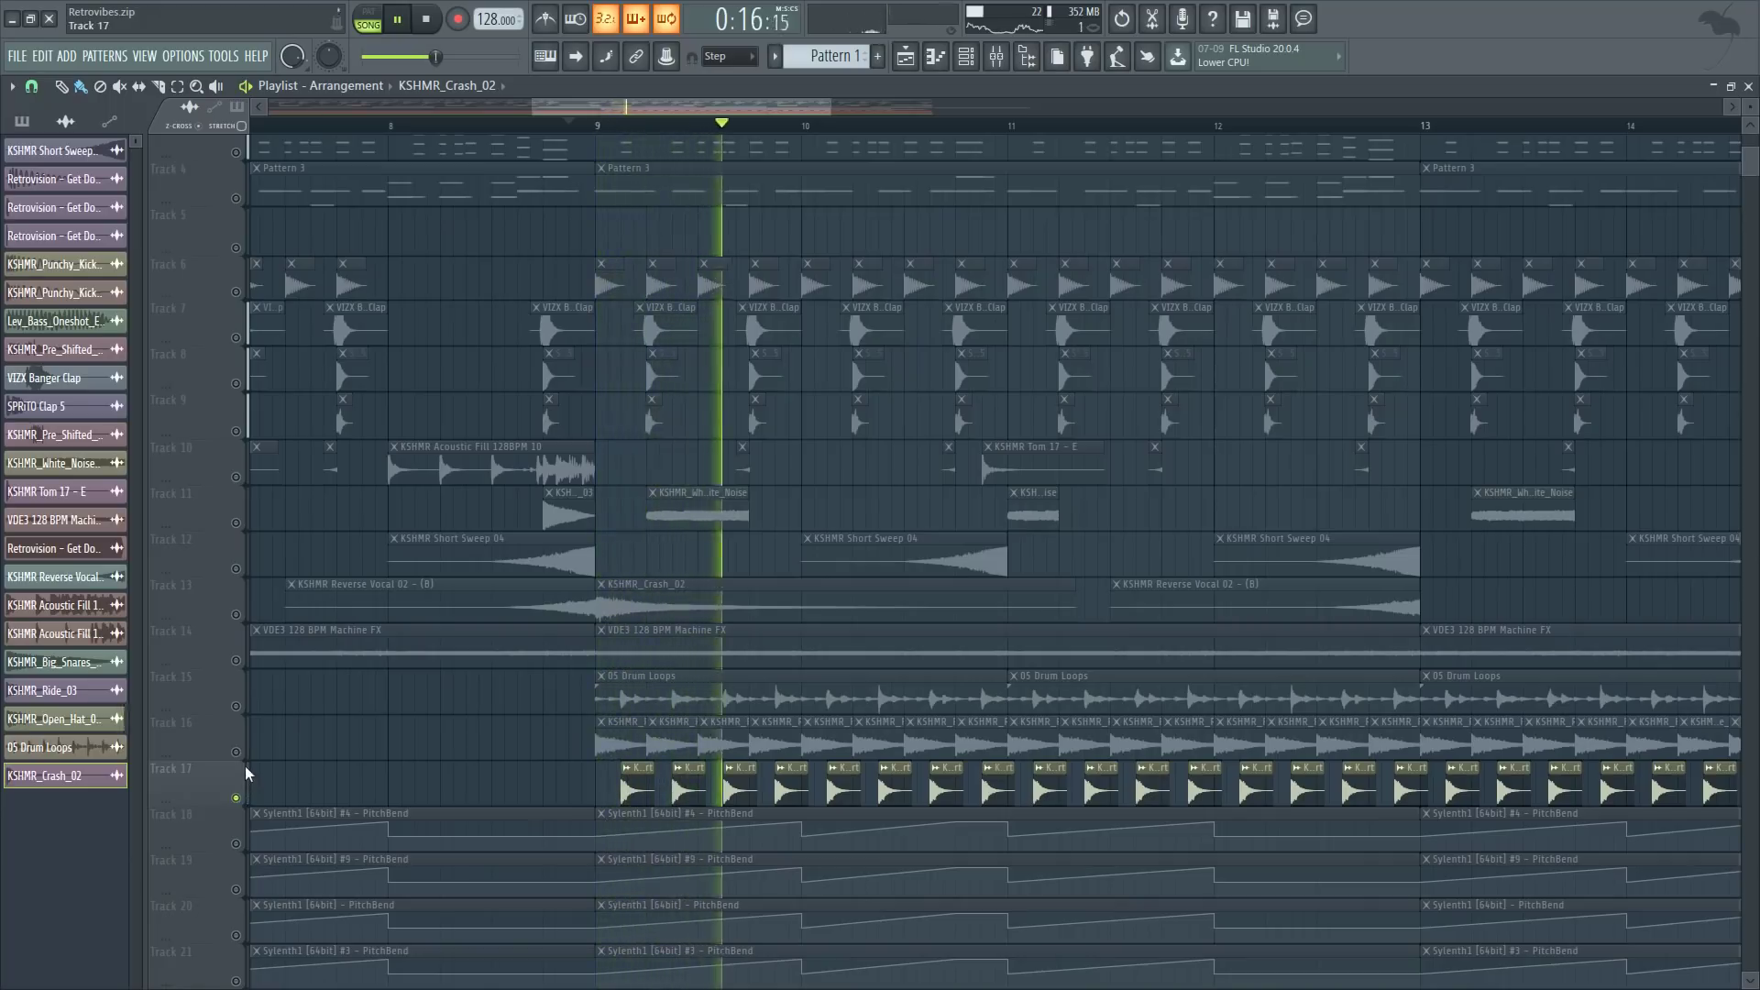
pyautogui.scroll(-3, 468, 606)
pyautogui.scroll(-1, 463, 610)
pyautogui.press('space')
pyautogui.click(236, 662)
pyautogui.press('space')
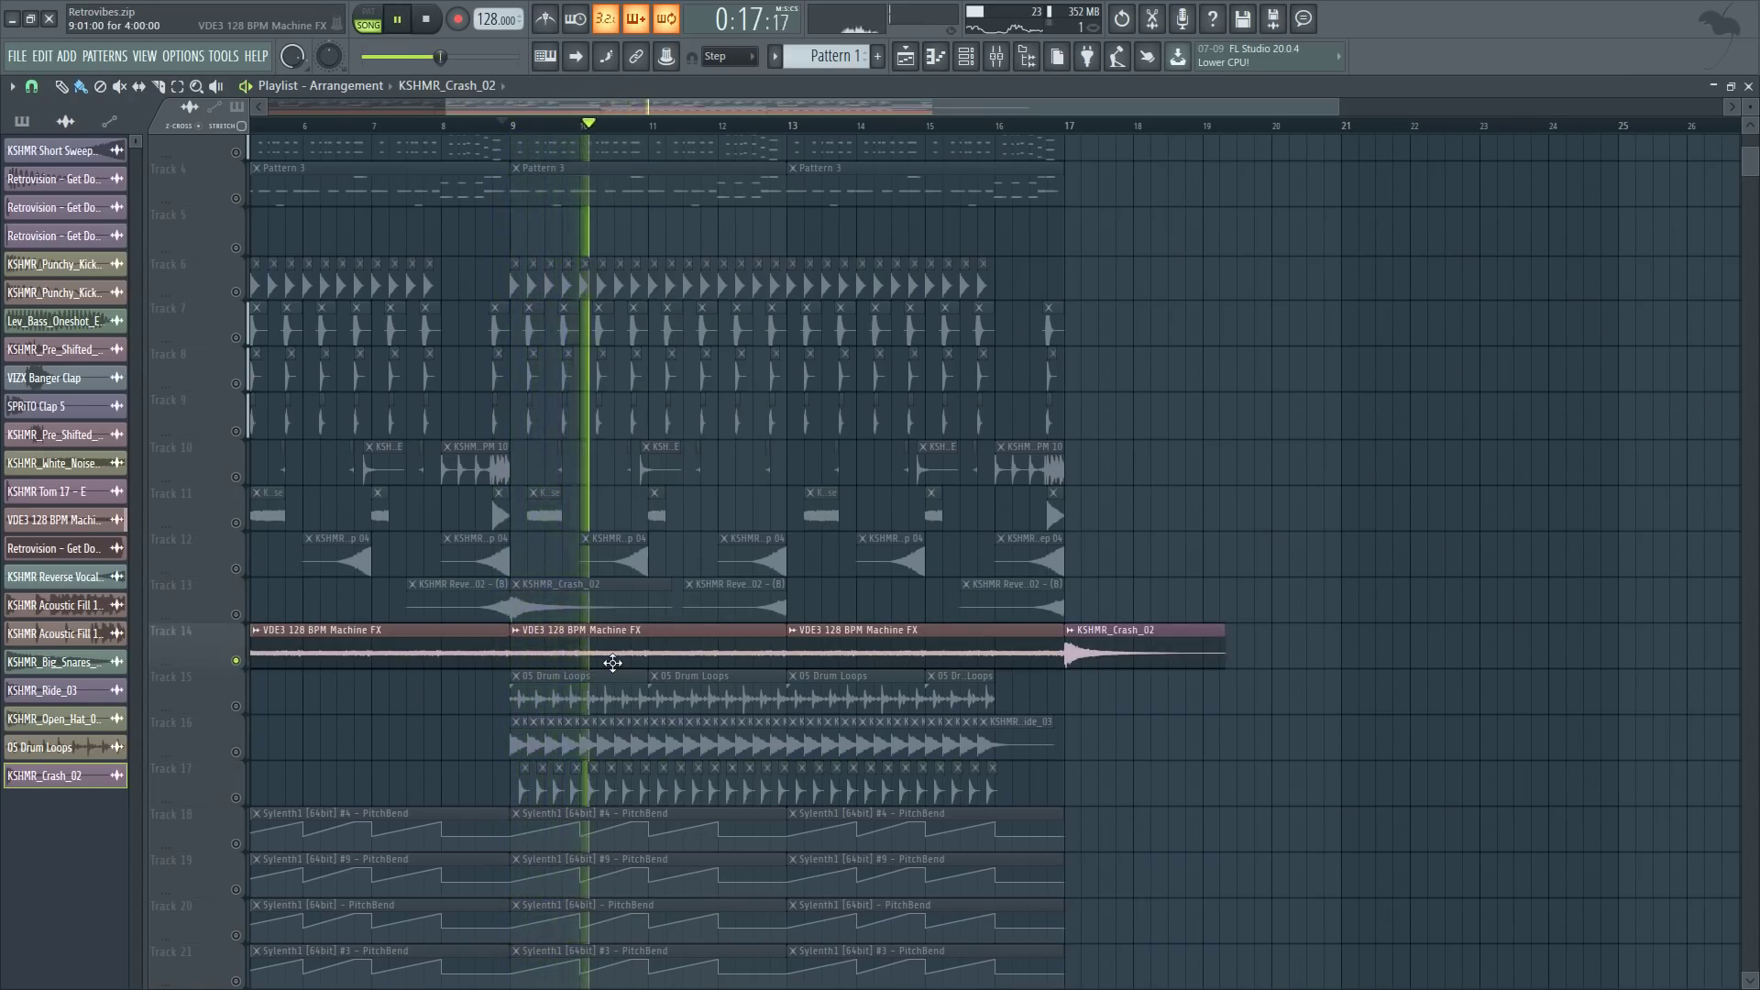
# - Open the VDE3 128 BPM Machine FX clip's channel settings and set its volume to 8%
pyautogui.doubleClick(612, 664)
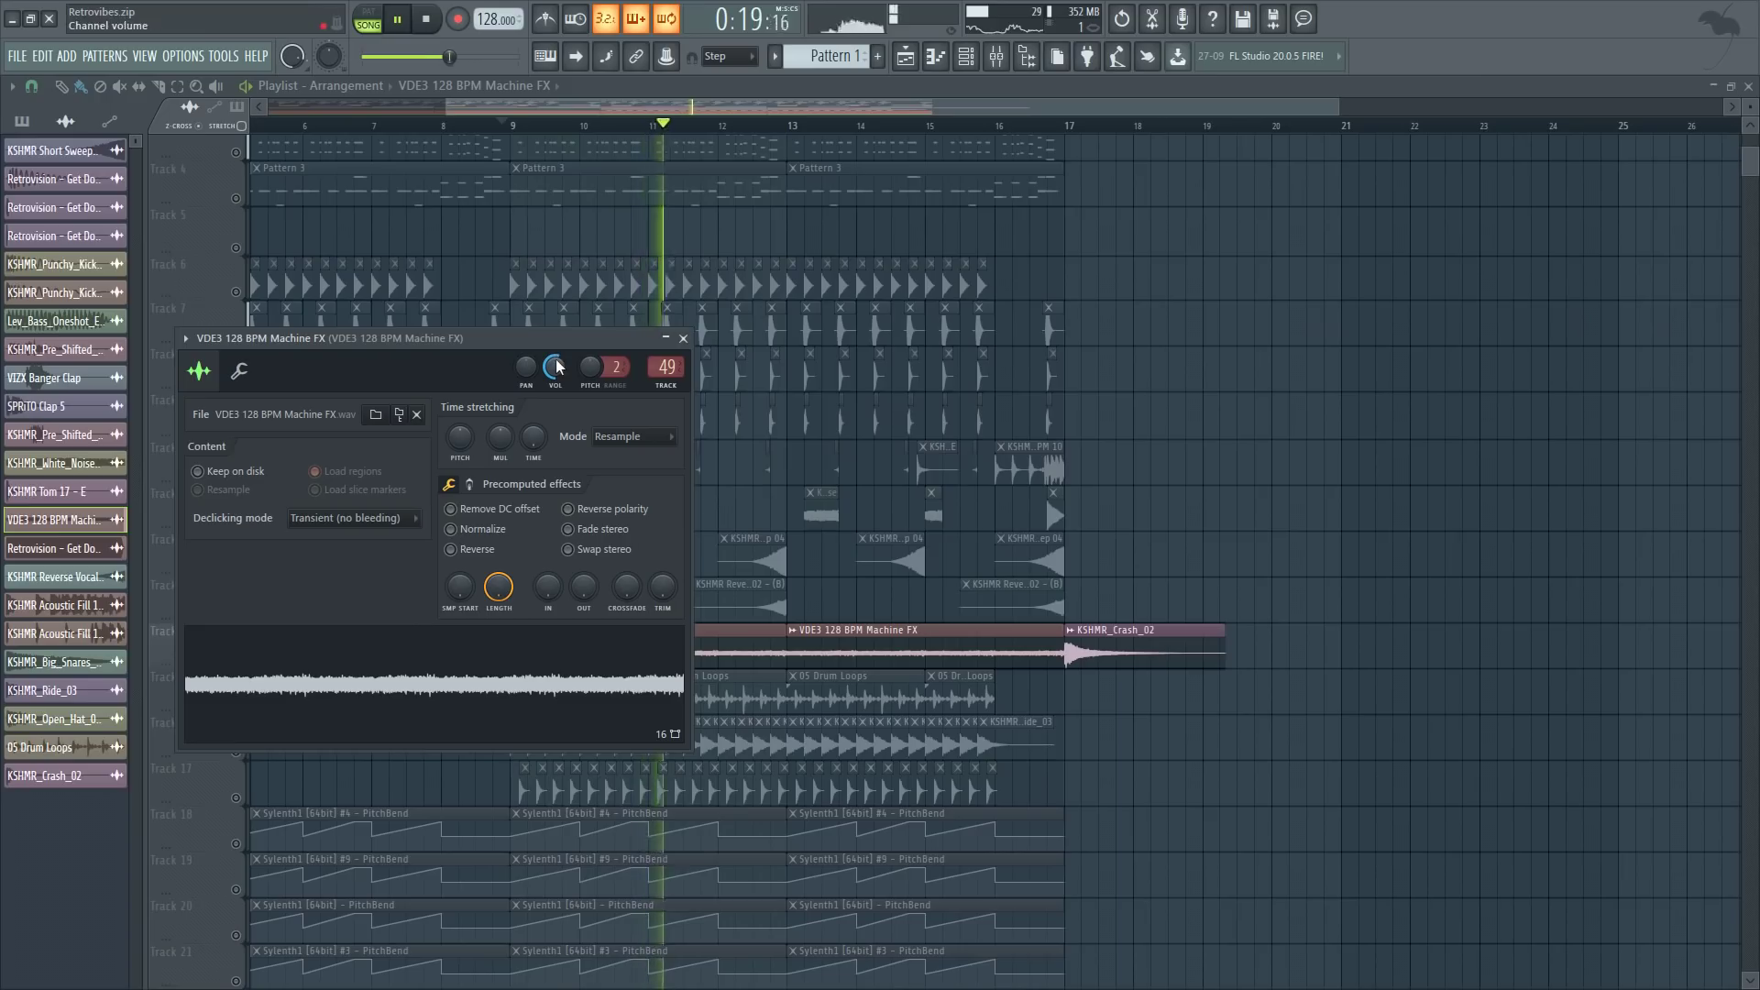
pyautogui.press('space')
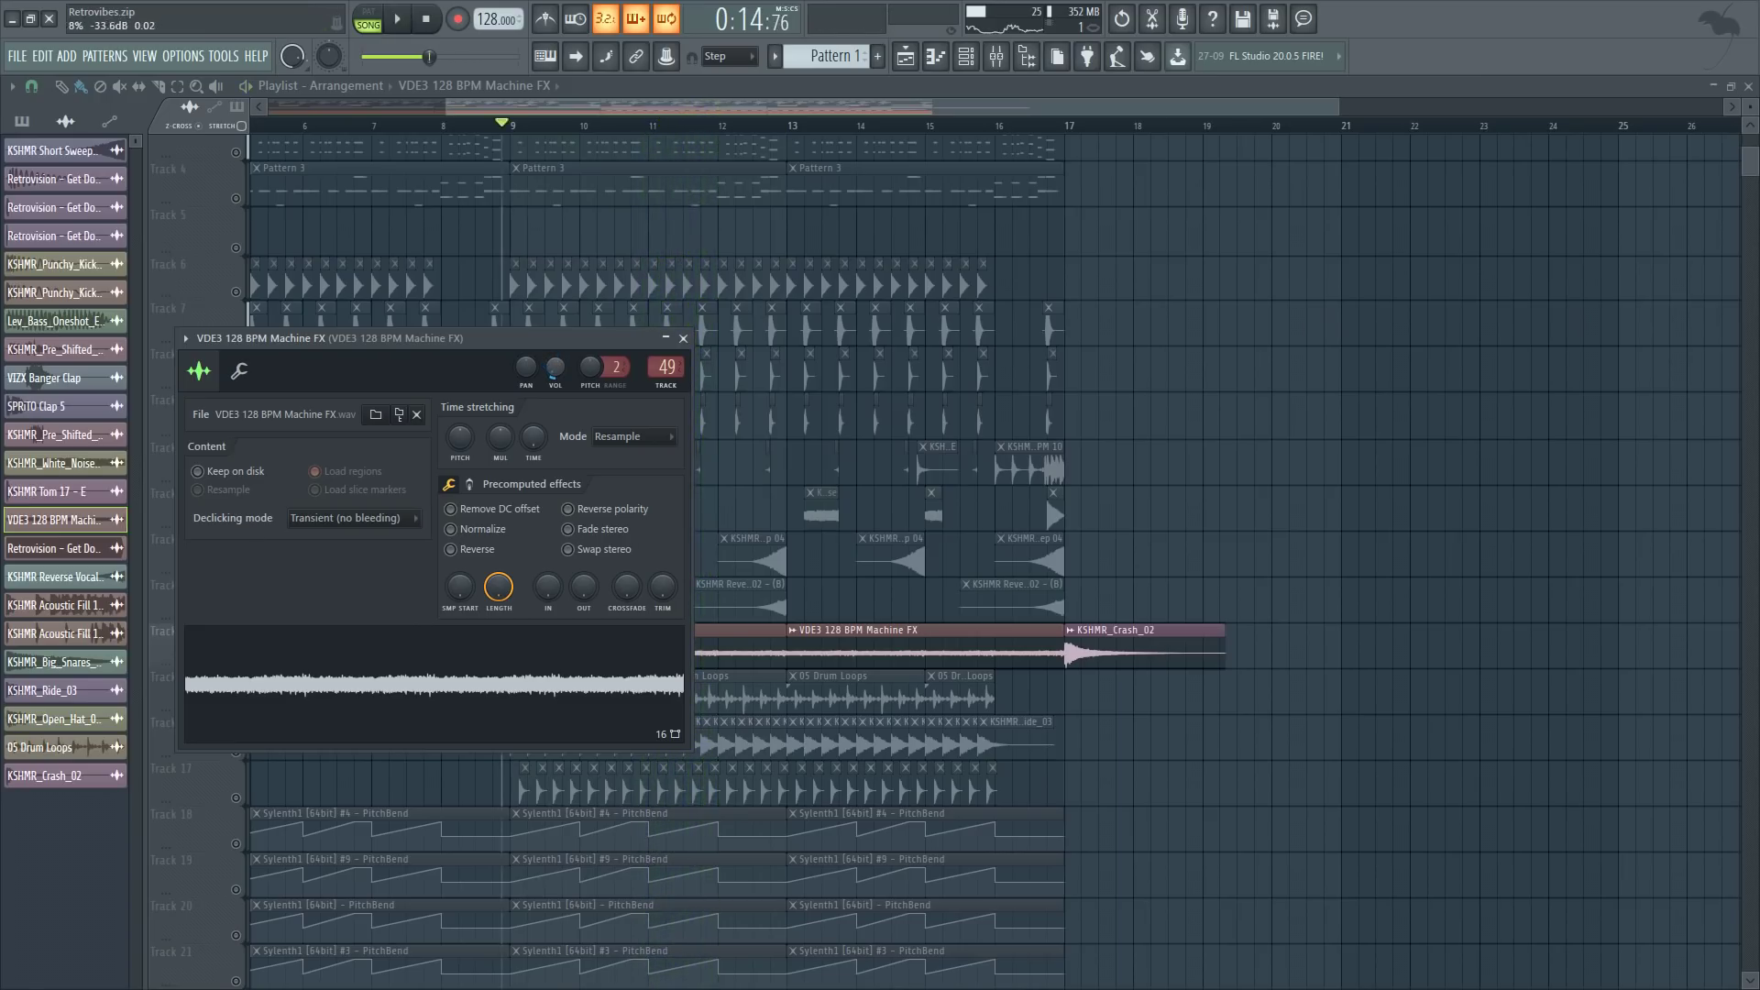
pyautogui.click(683, 338)
pyautogui.scroll(-3, 1281, 384)
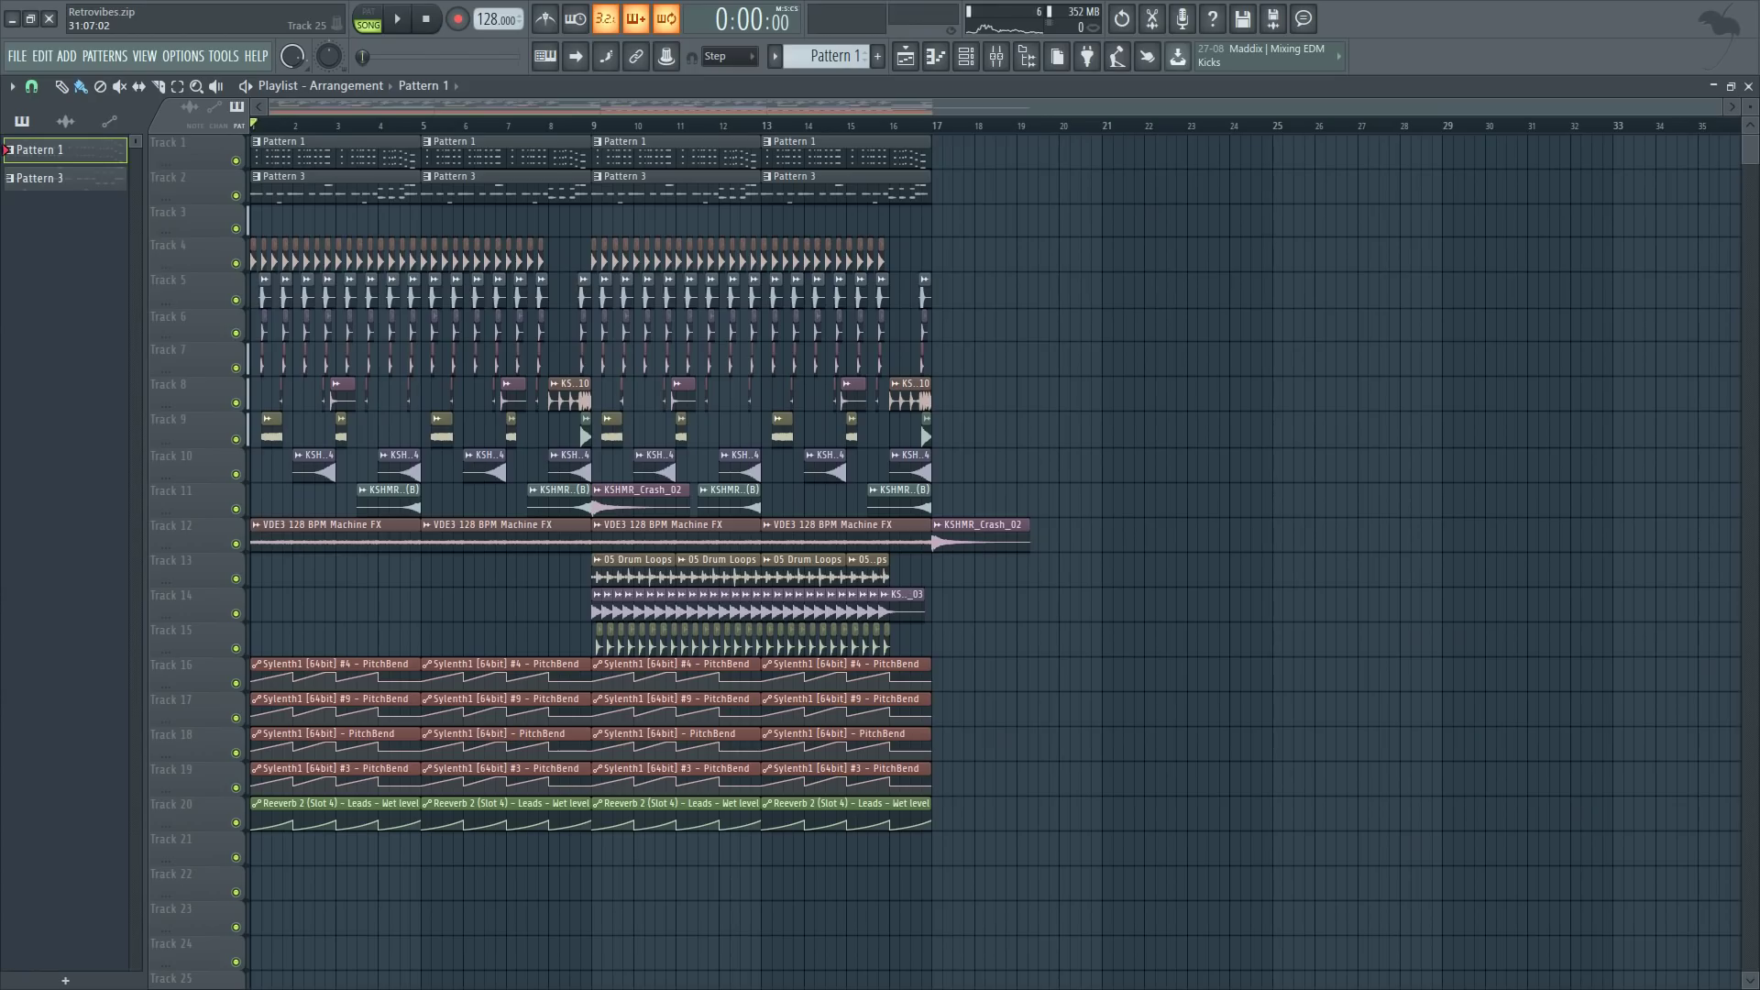
# - Add an empty Pattern 2 and audition the LD - Bounce preset on the Sylenth1 [64bit] #10 channel
pyautogui.click(966, 55)
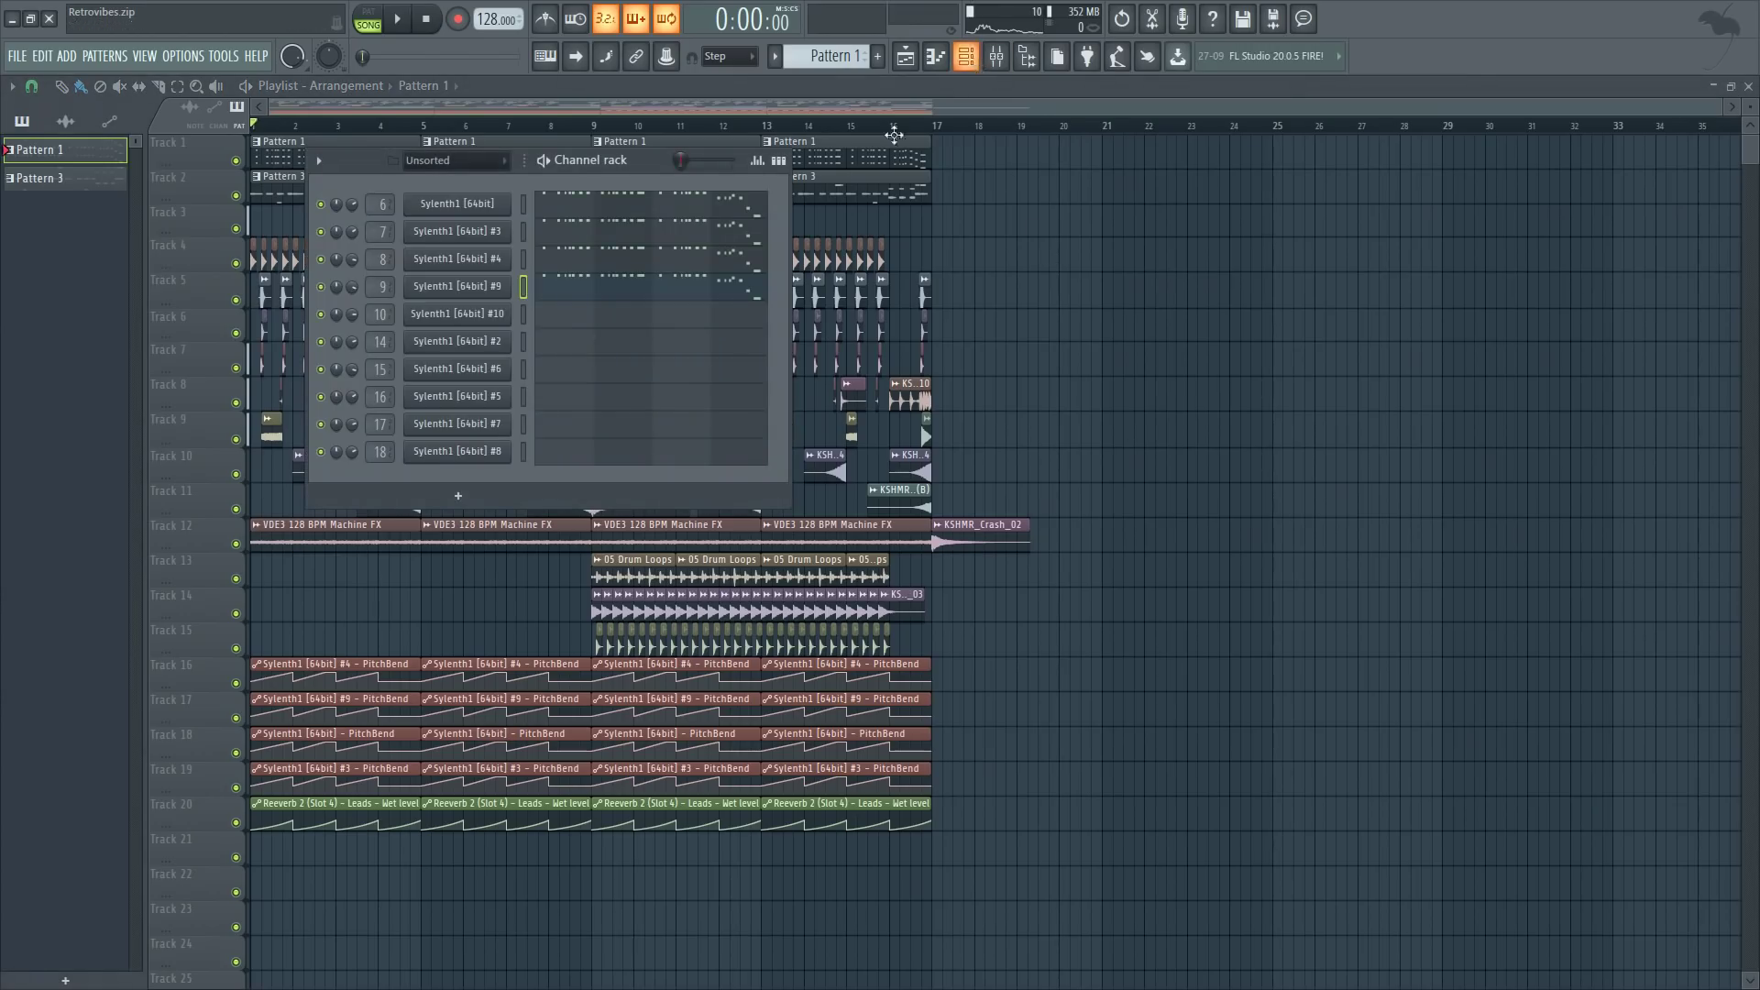
pyautogui.click(526, 295)
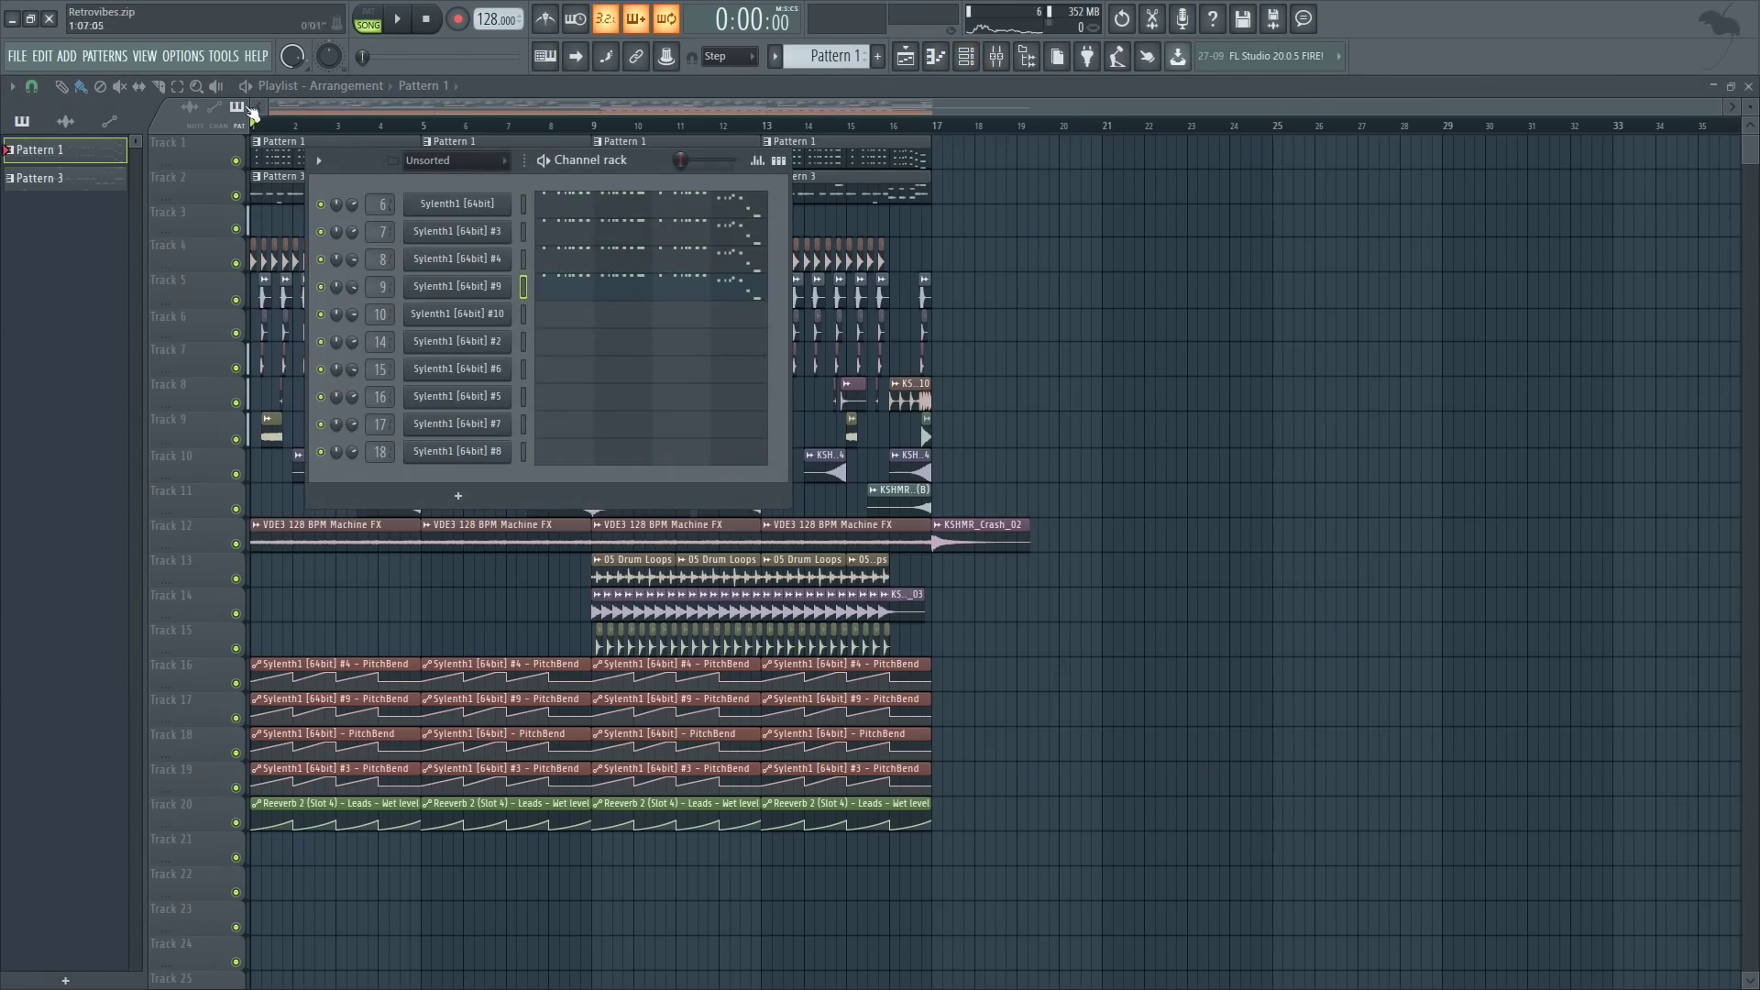
pyautogui.click(104, 56)
pyautogui.click(180, 84)
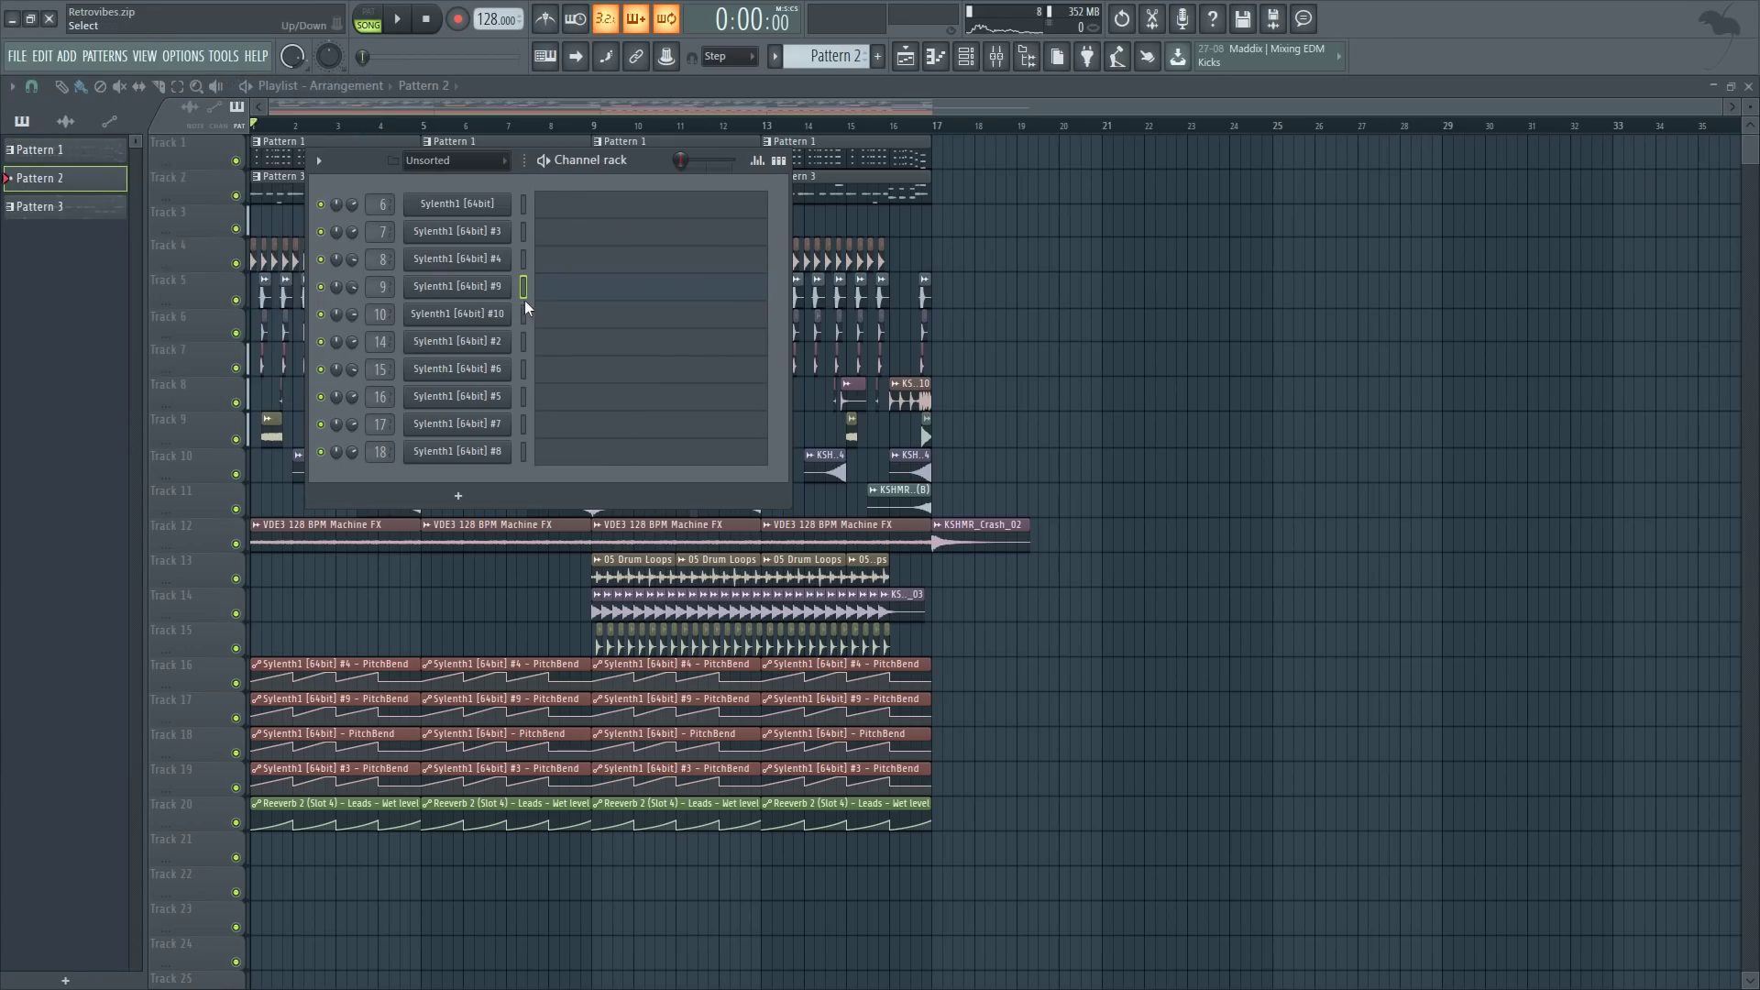
pyautogui.click(498, 315)
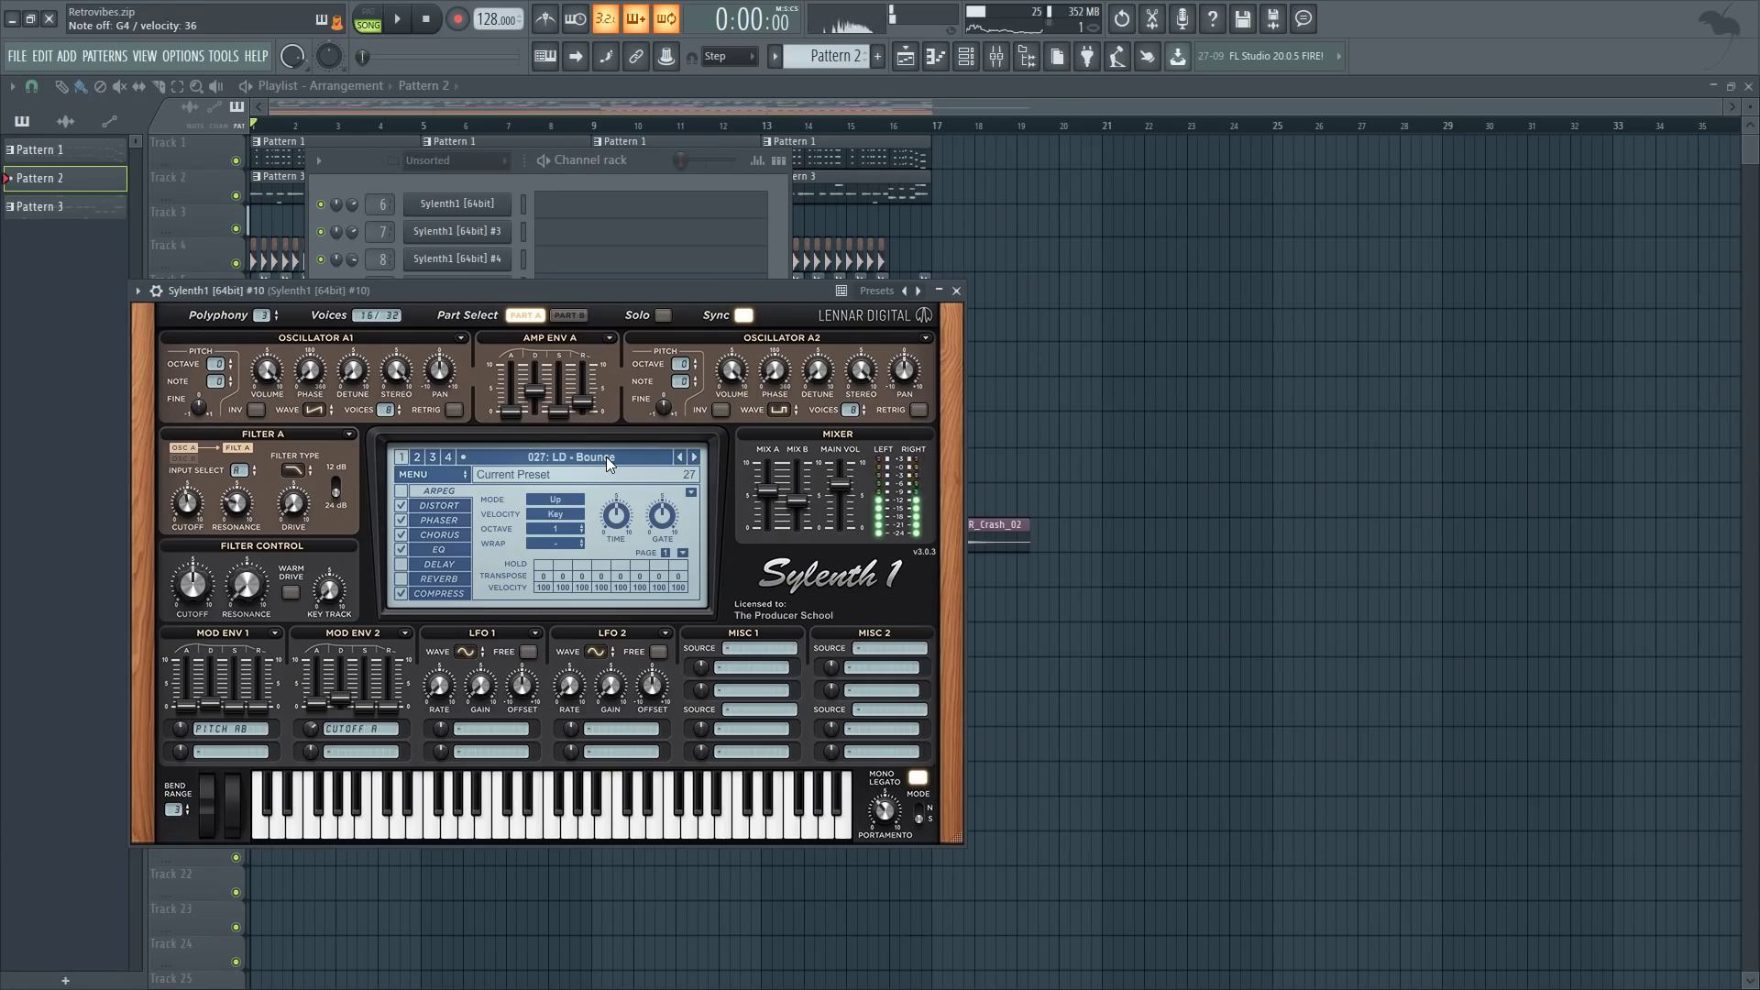
pyautogui.click(956, 290)
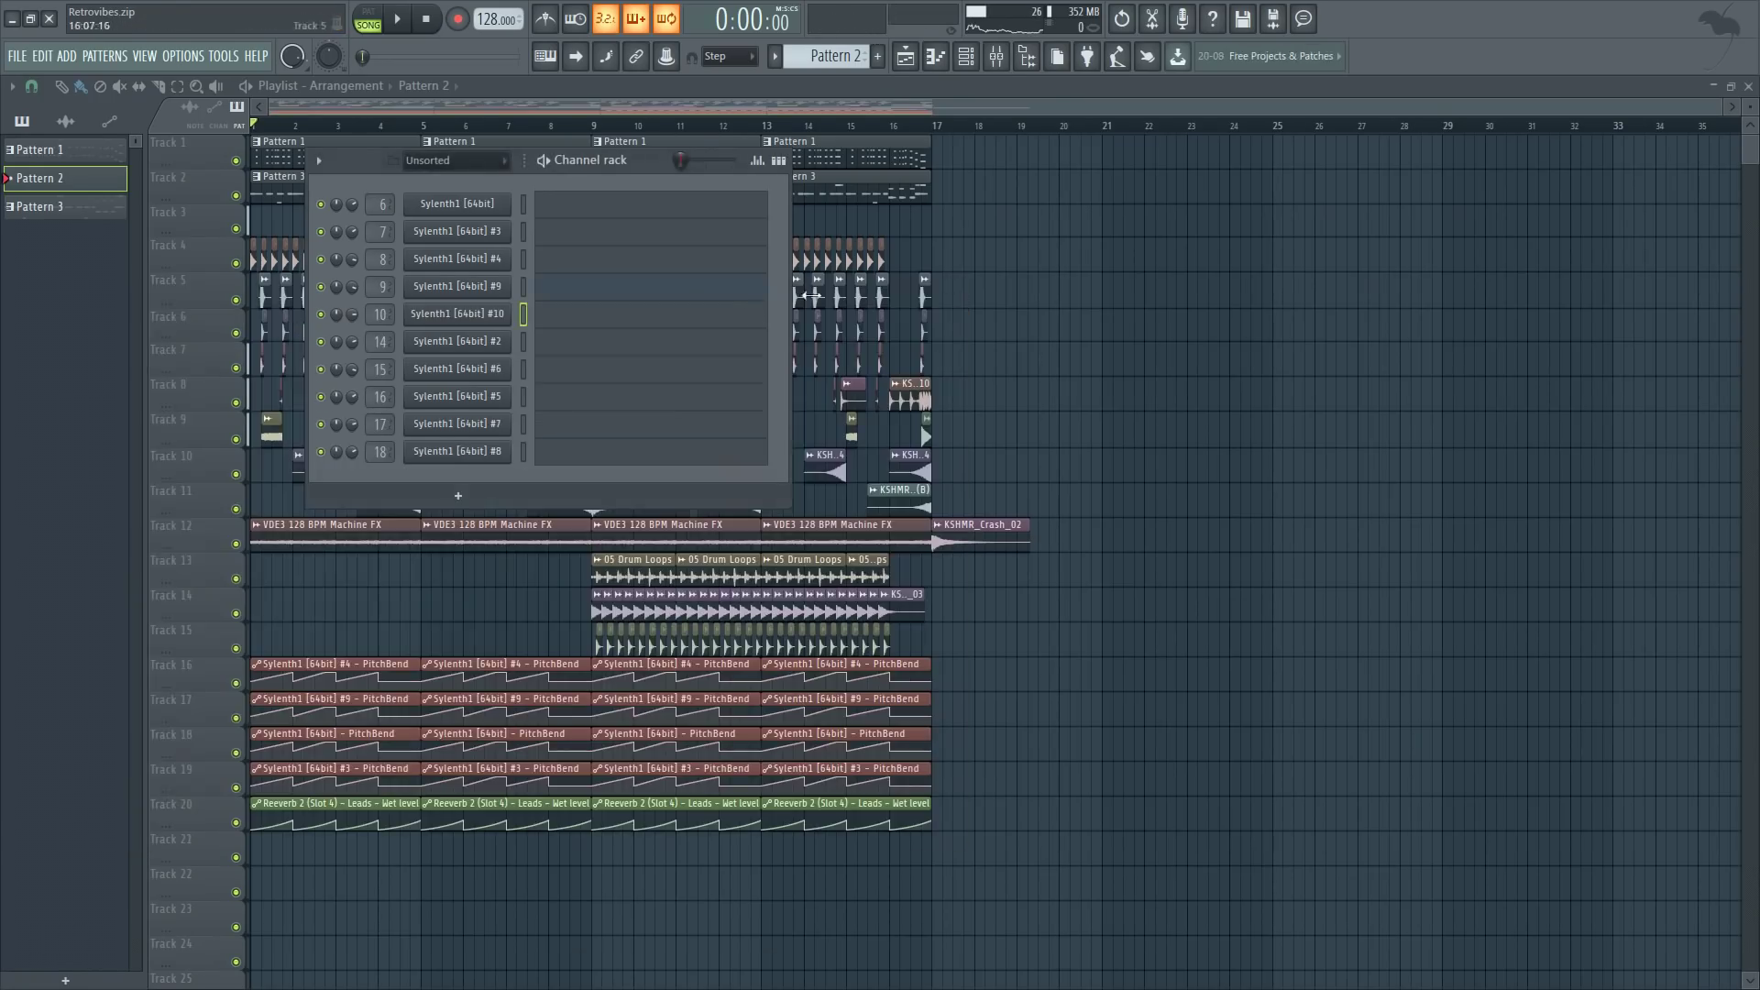
# - Move the pitch bend of Sylenth1 [64bit] #10 and create an automation clip for that last tweaked parameter
pyautogui.click(473, 316)
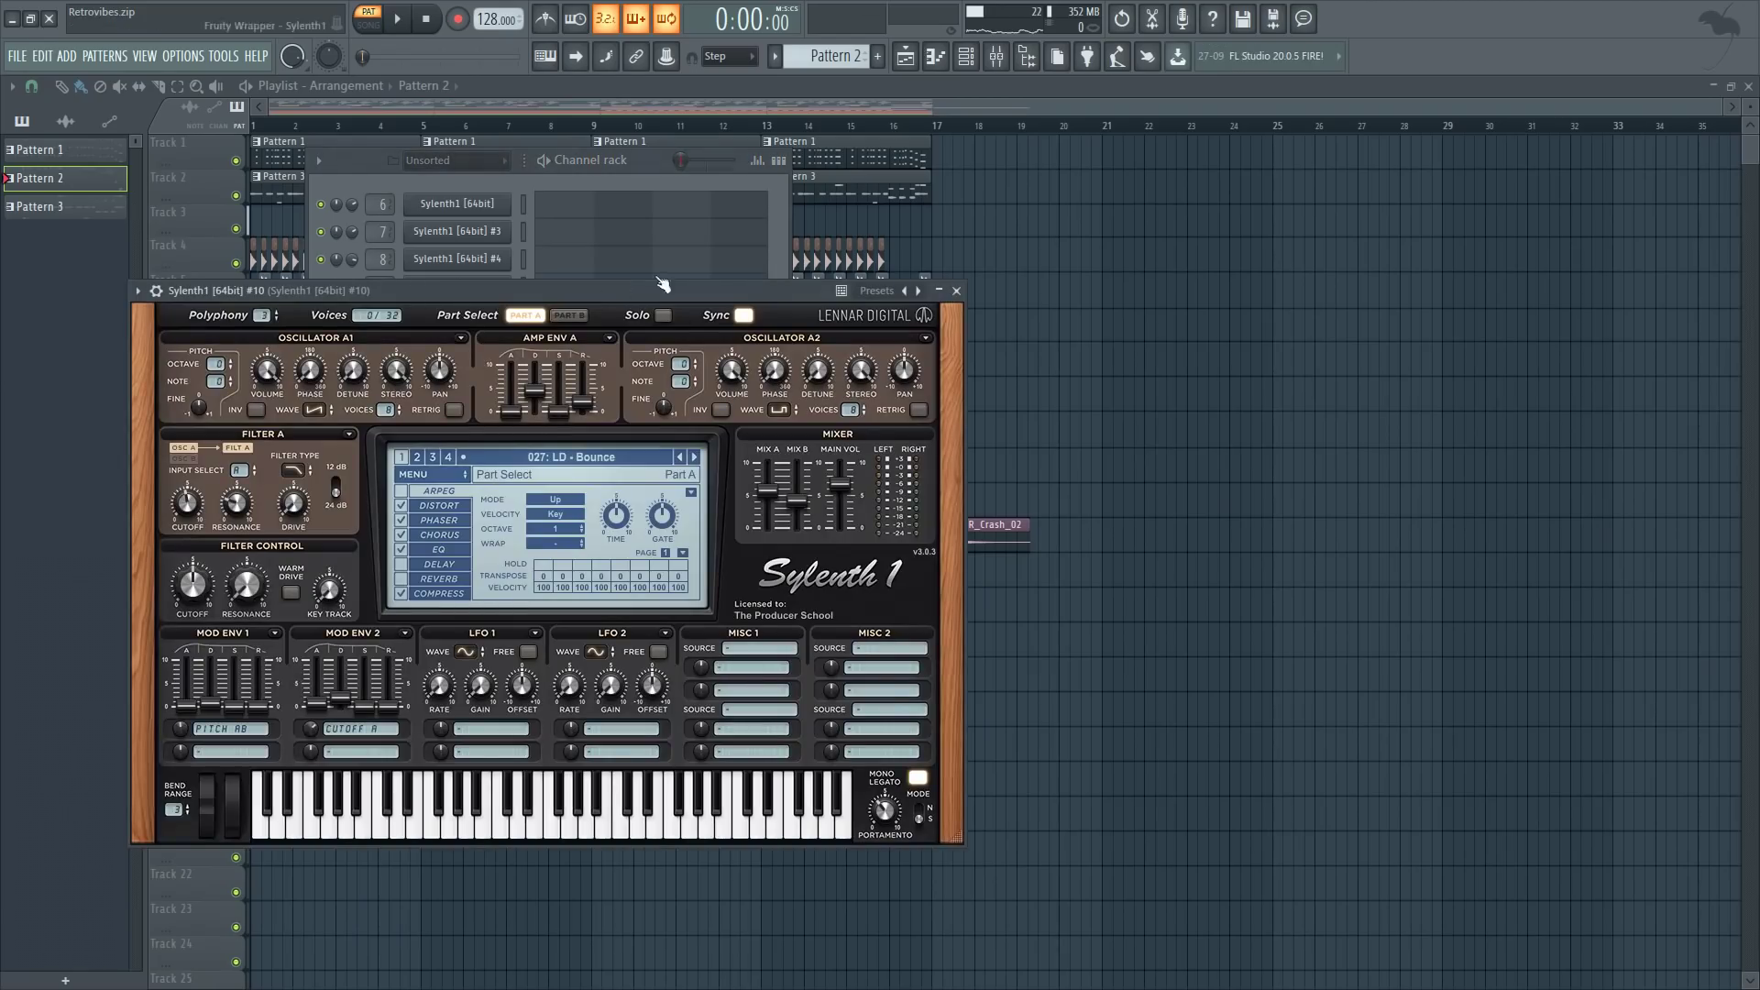
pyautogui.moveTo(614, 310); pyautogui.dragTo(609, 286)
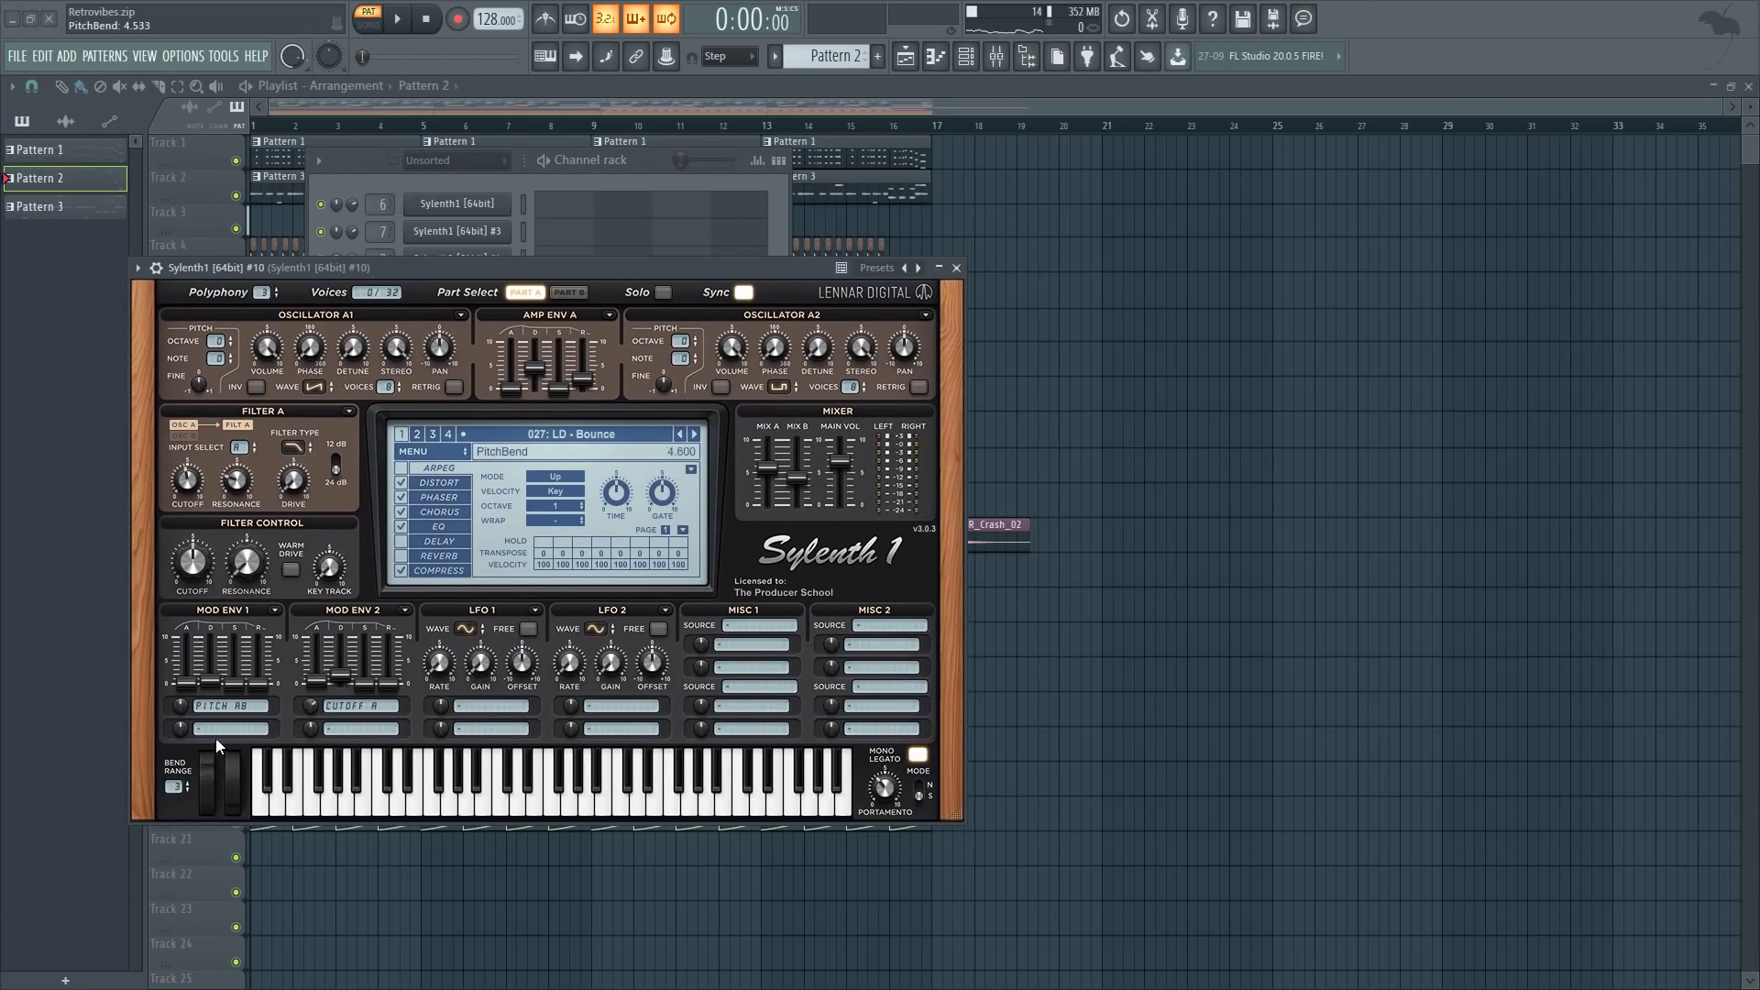
pyautogui.click(231, 55)
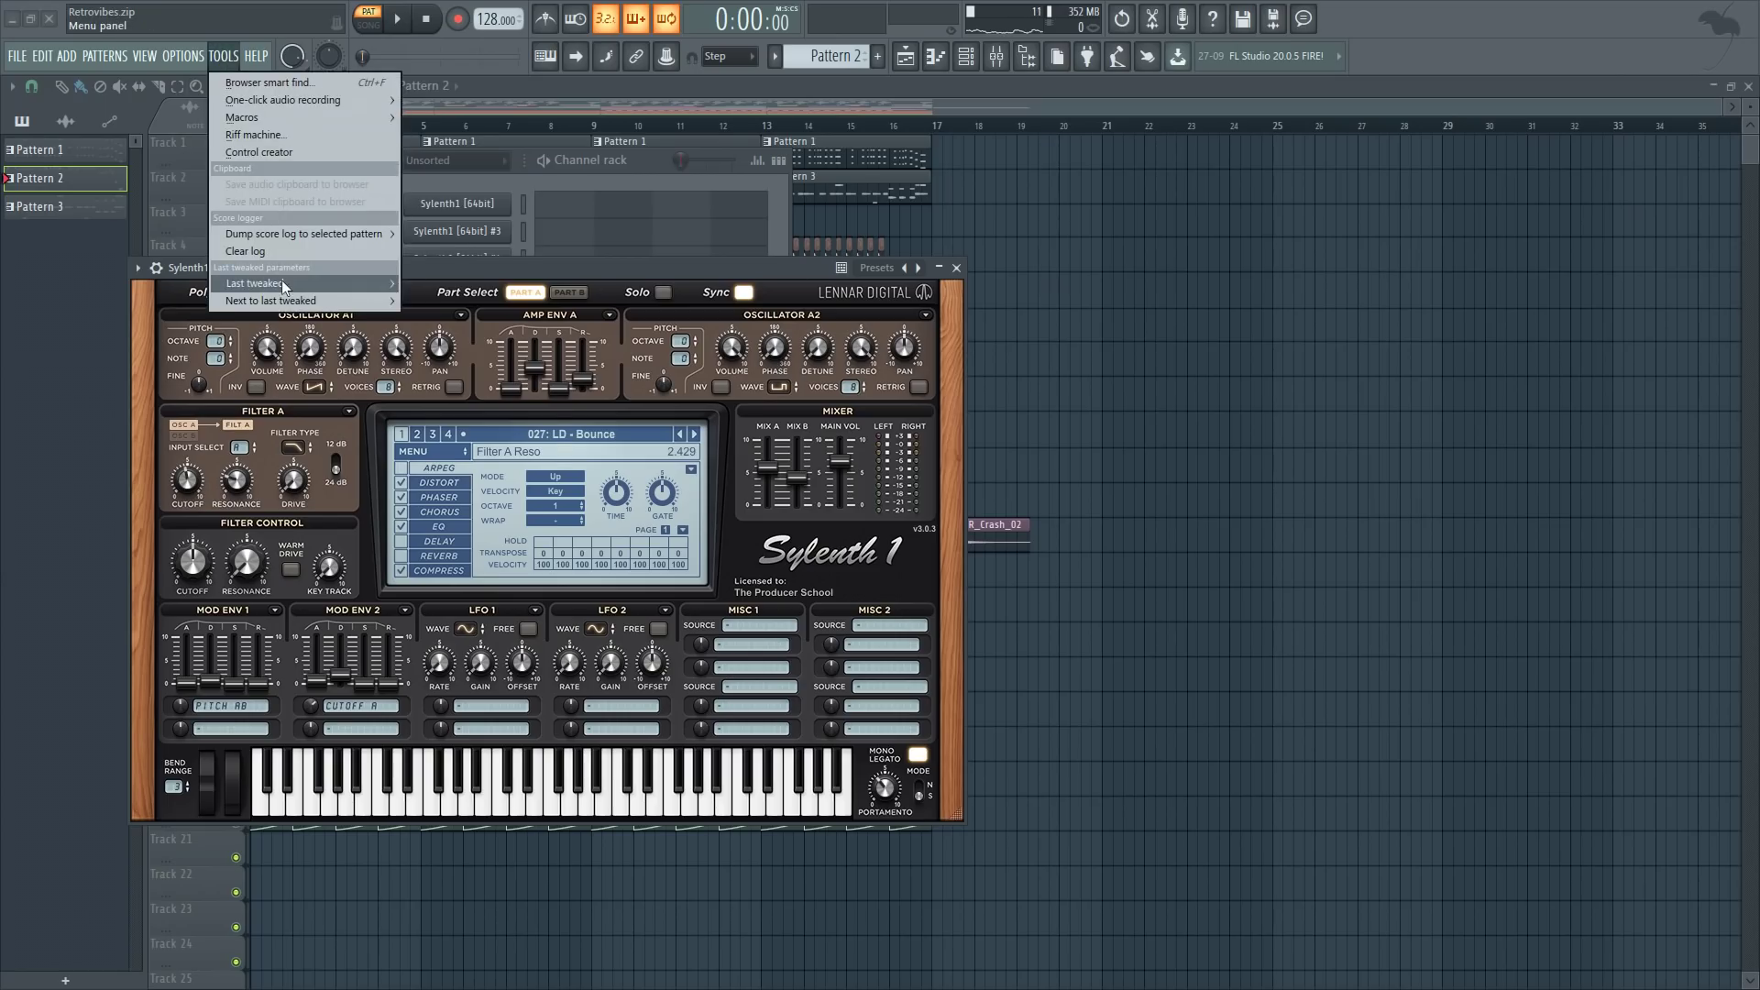
pyautogui.moveTo(282, 284)
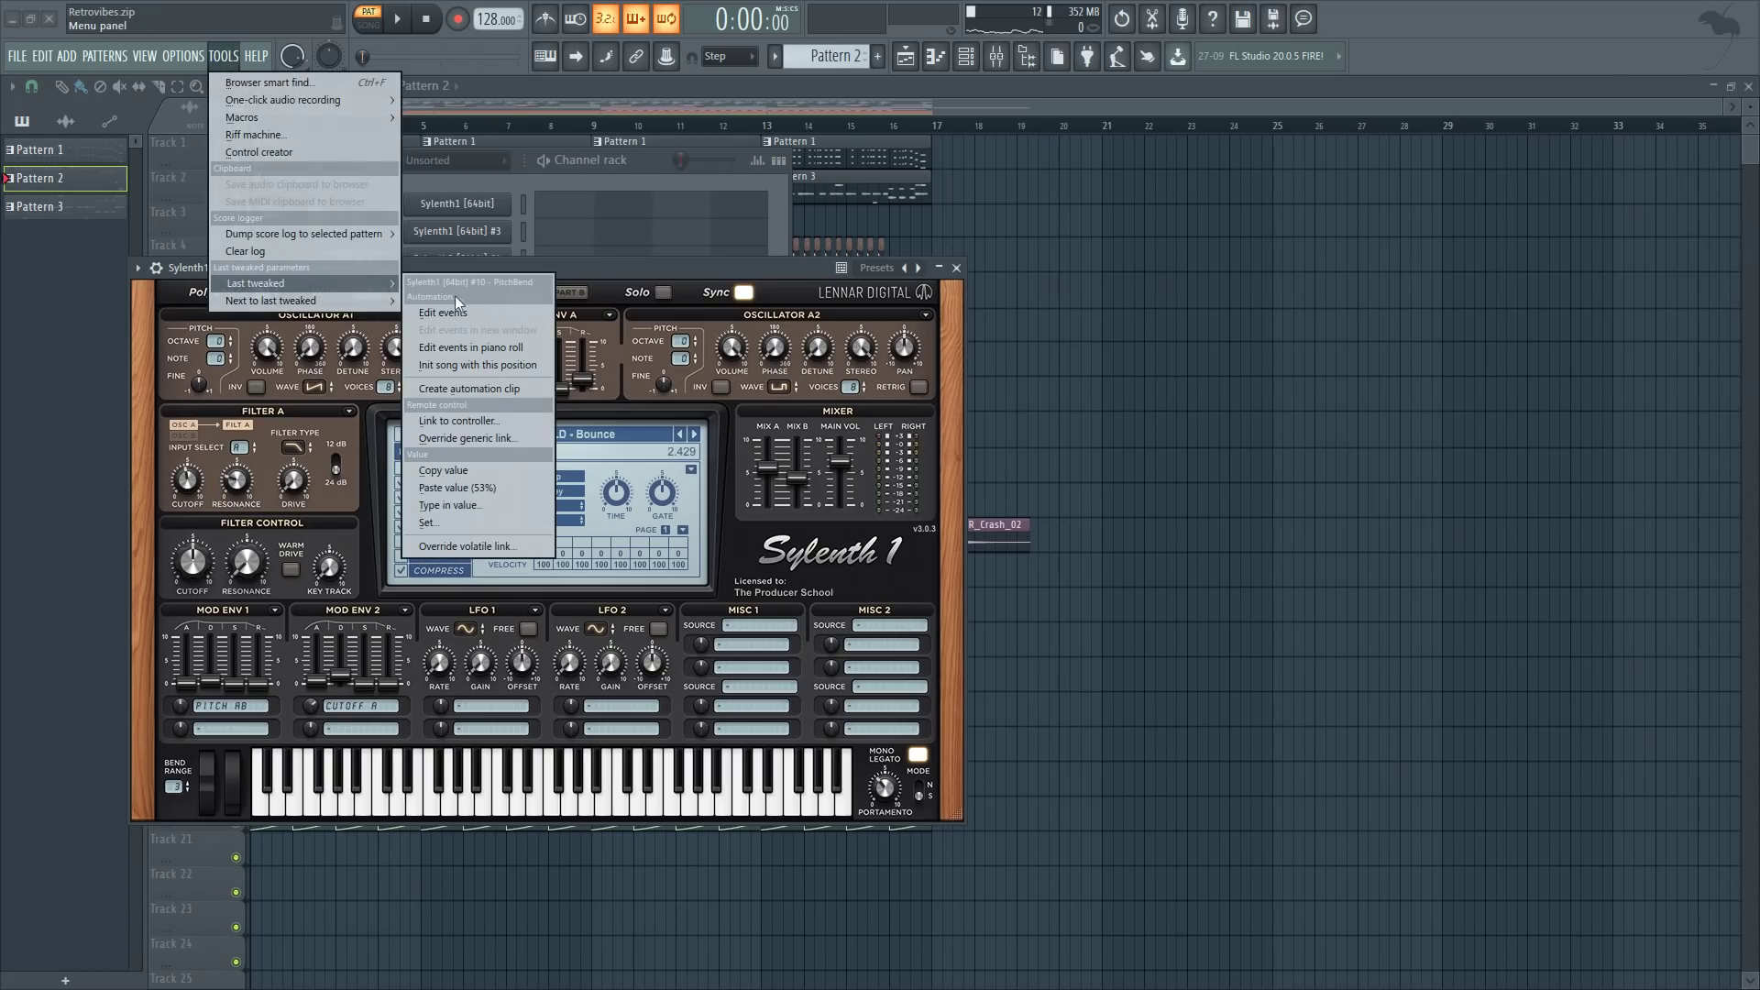
pyautogui.click(454, 392)
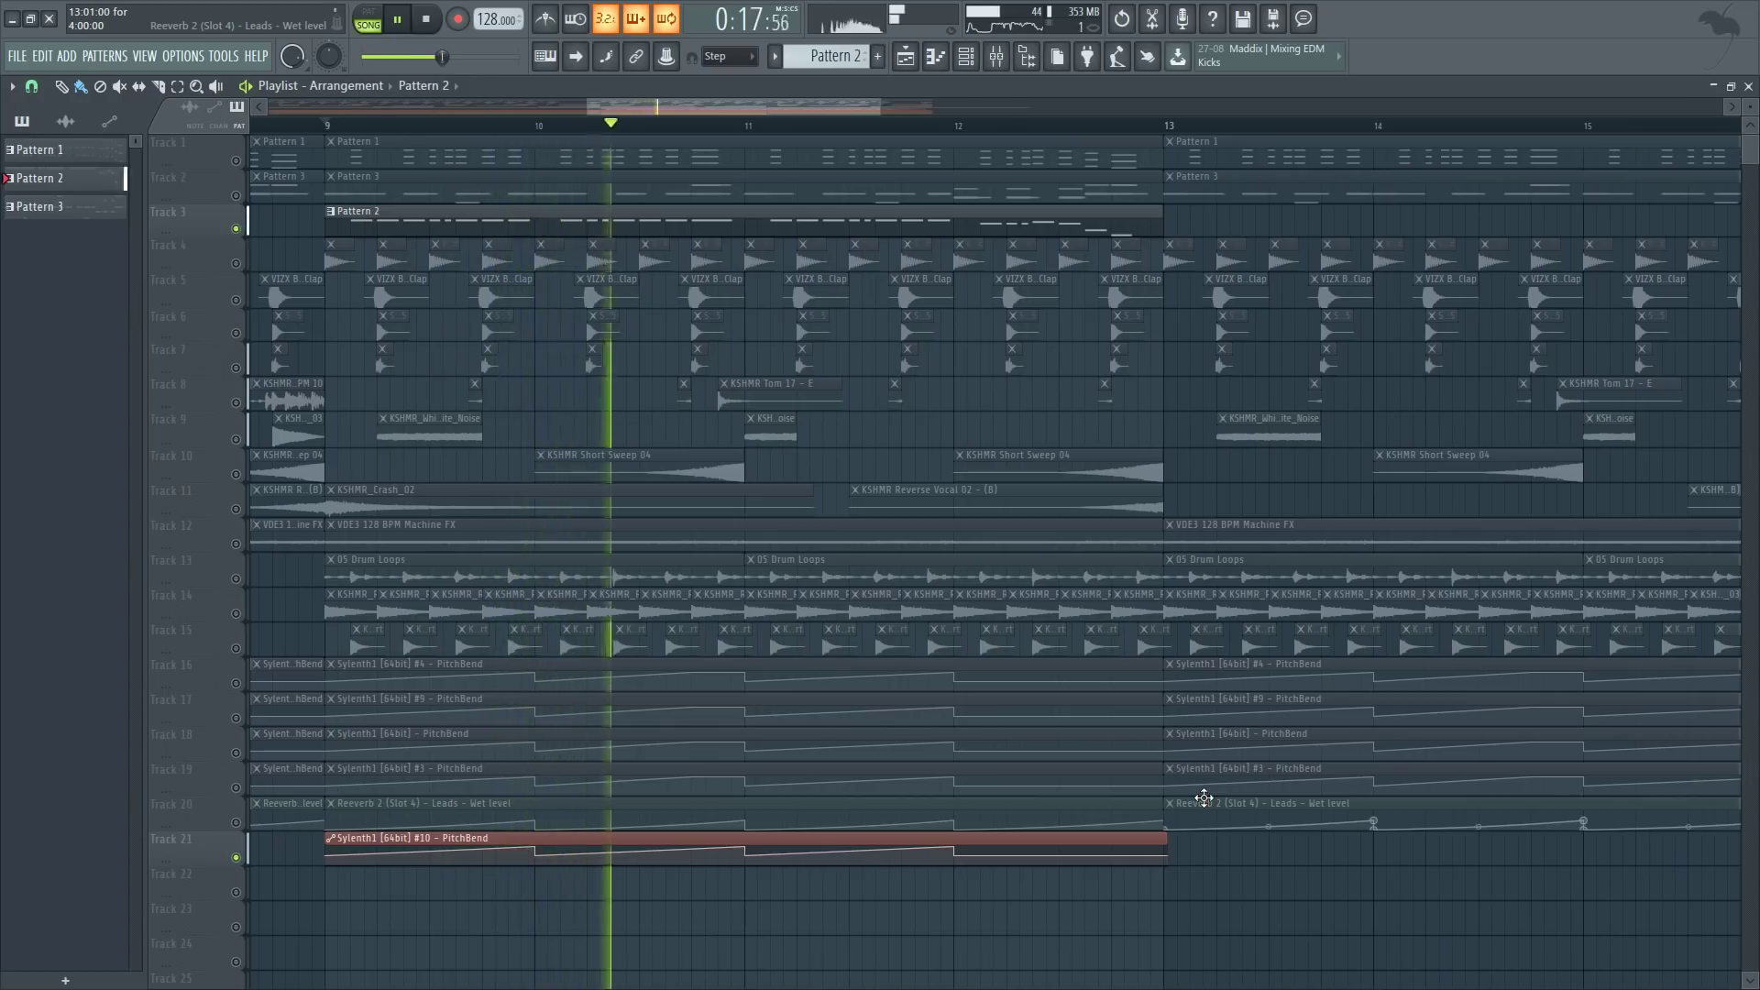
# - Trim the Sylenth1 #10 PitchBend clip on track 21 to bar 13 and place a copy from bar 13 to 17
pyautogui.click(1160, 839)
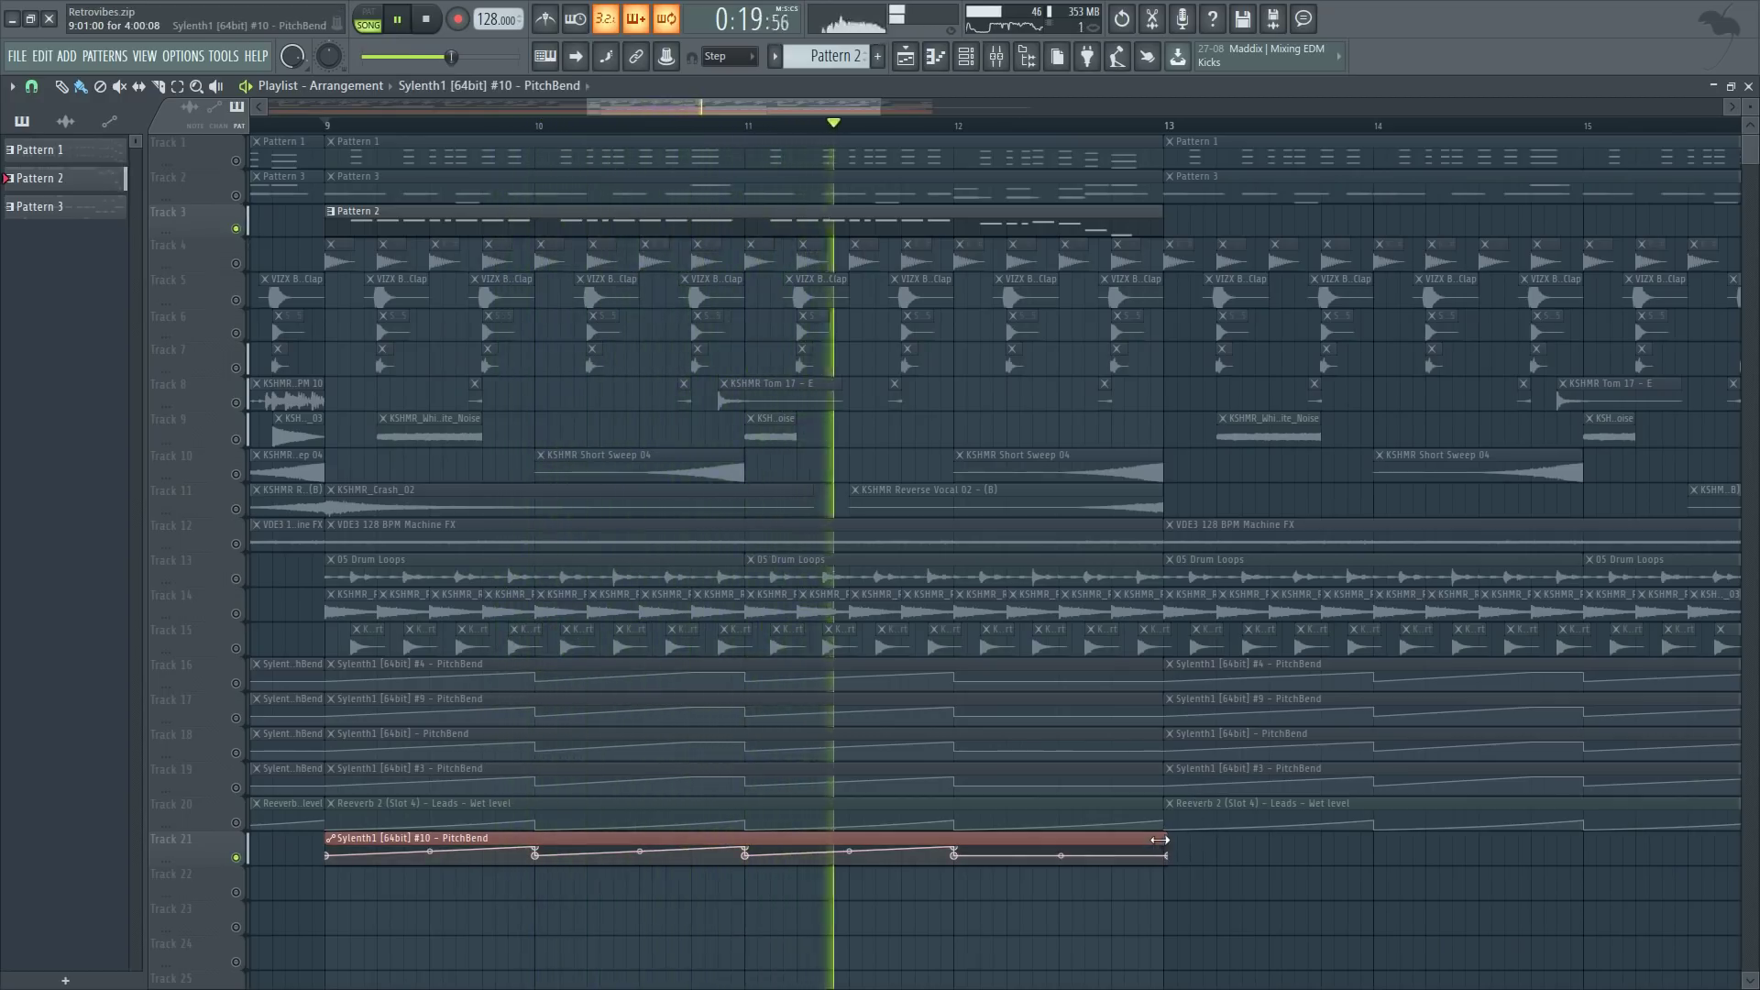
pyautogui.scroll(1, 1180, 843)
pyautogui.click(1171, 838)
pyautogui.scroll(-2, 1152, 815)
pyautogui.press('space')
pyautogui.scroll(-1, 849, 293)
pyautogui.scroll(1, 875, 318)
pyautogui.scroll(1, 688, 641)
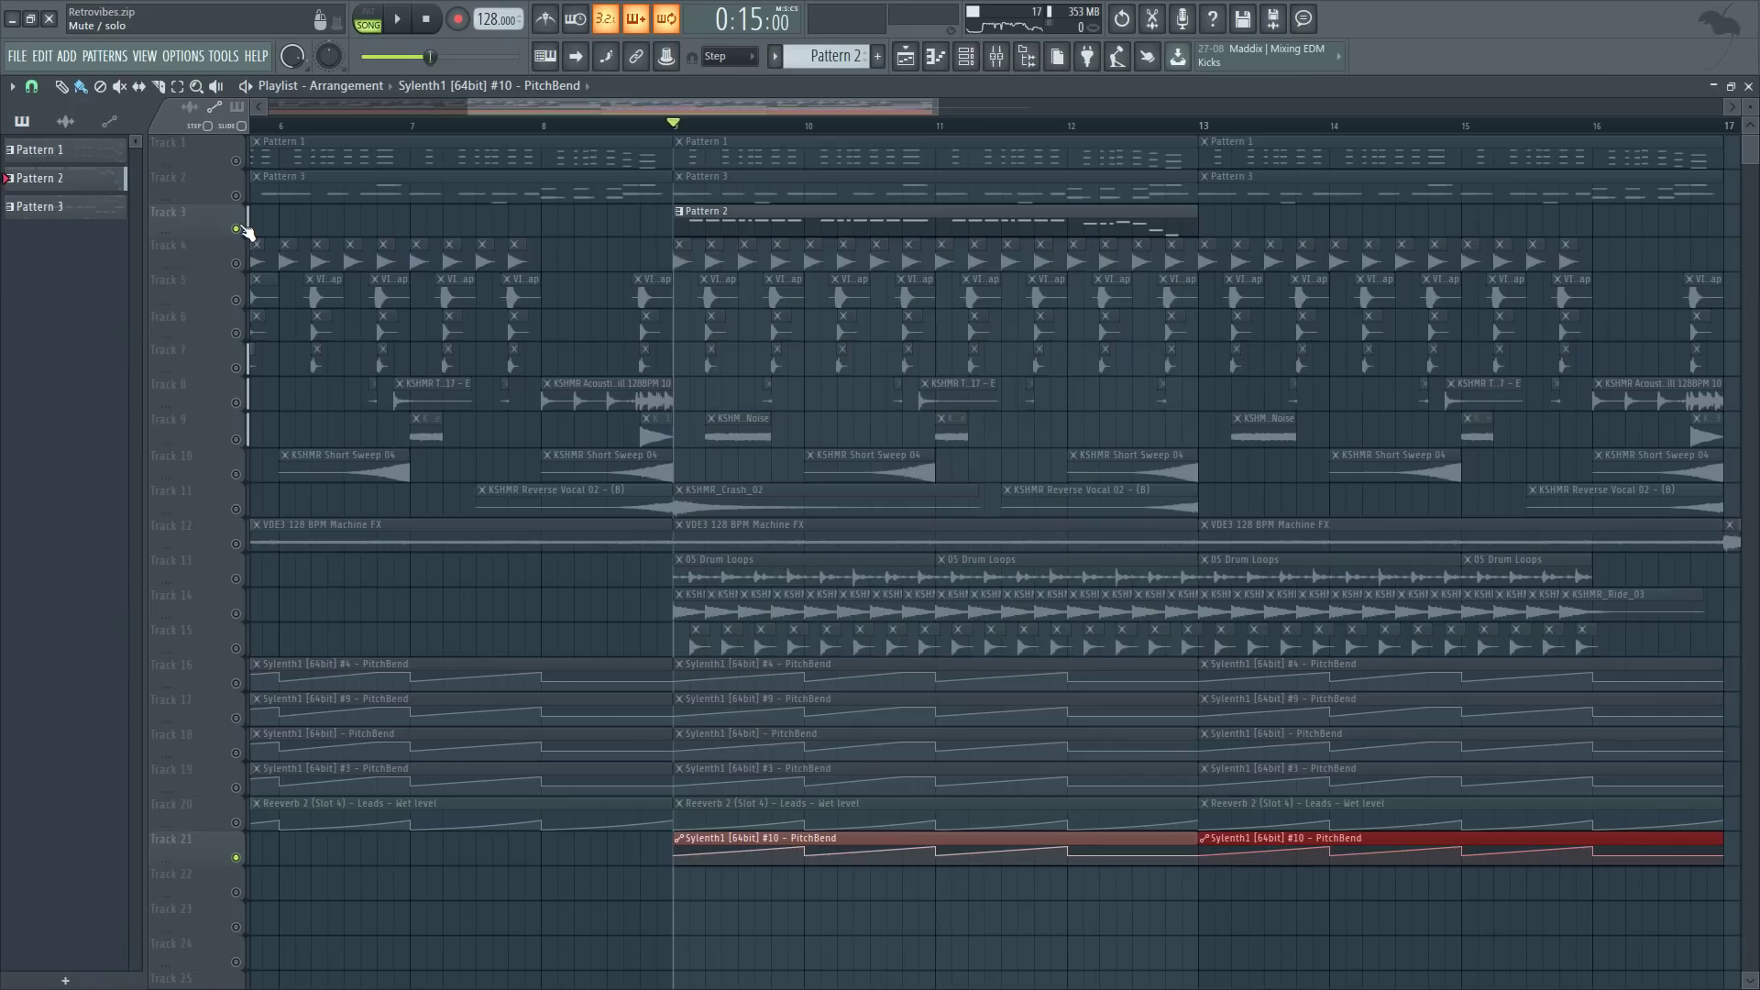
# - Unsolo the Pattern 2 track and place a second Pattern 2 clip at bar 13 on track 3 during playback
pyautogui.rightClick(237, 229)
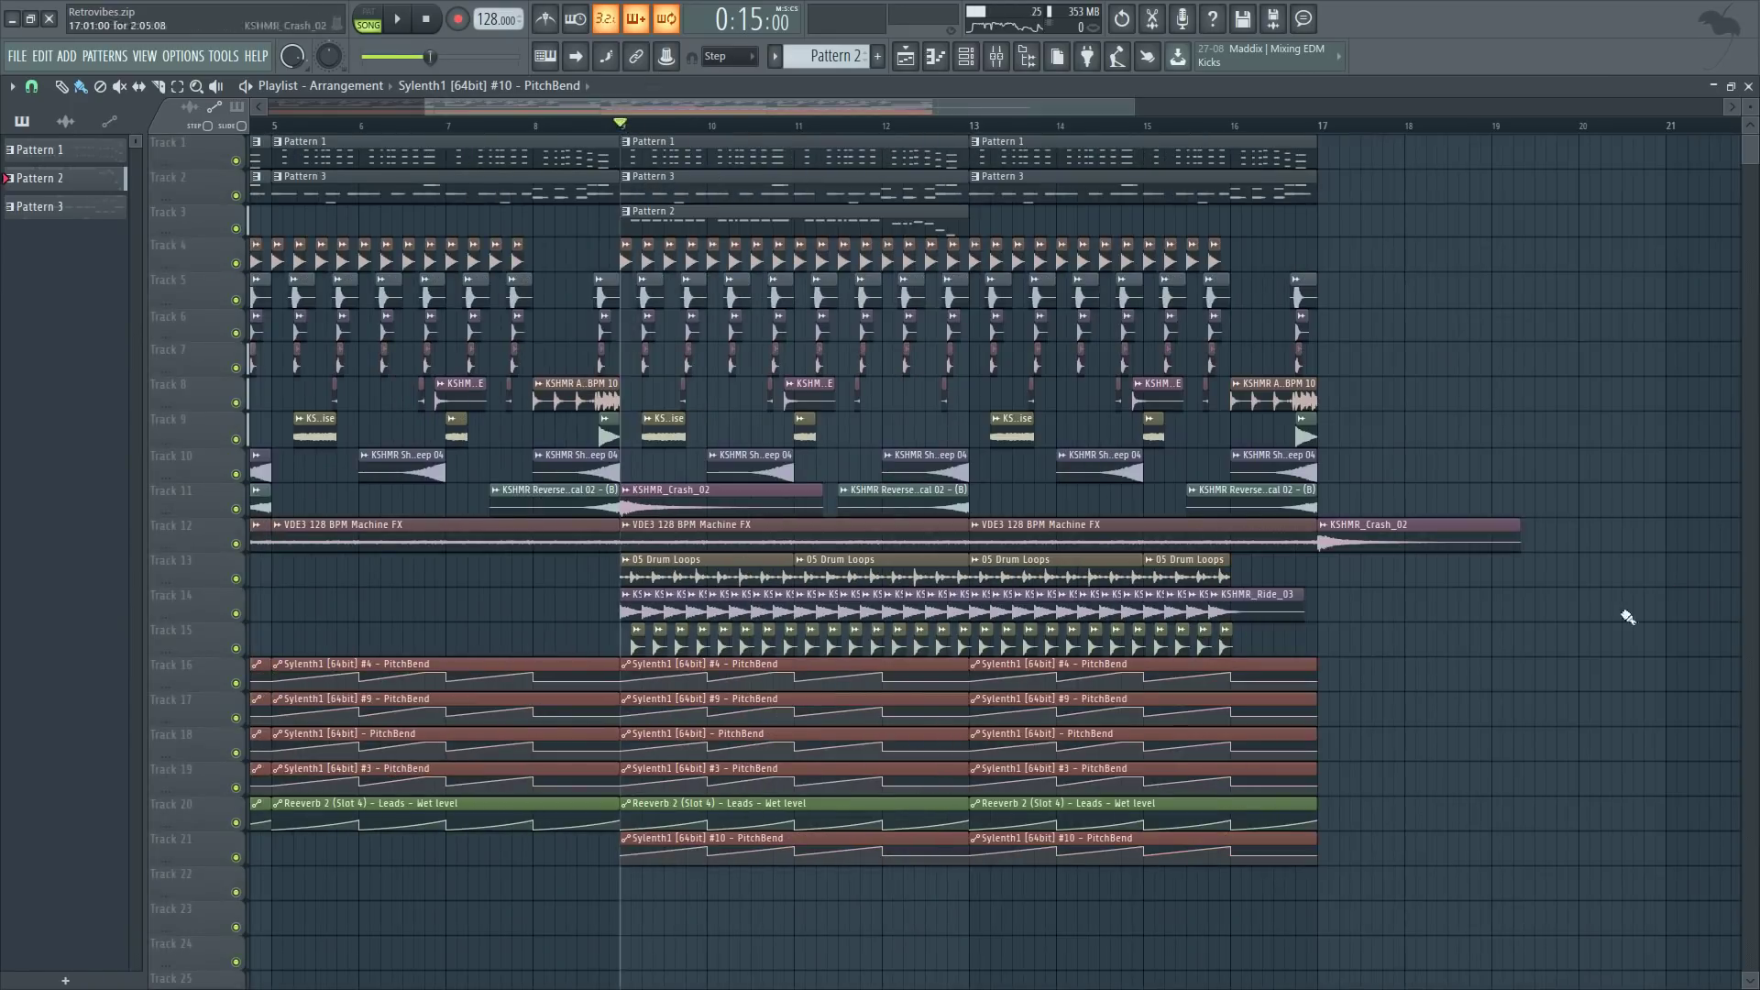
pyautogui.press('space')
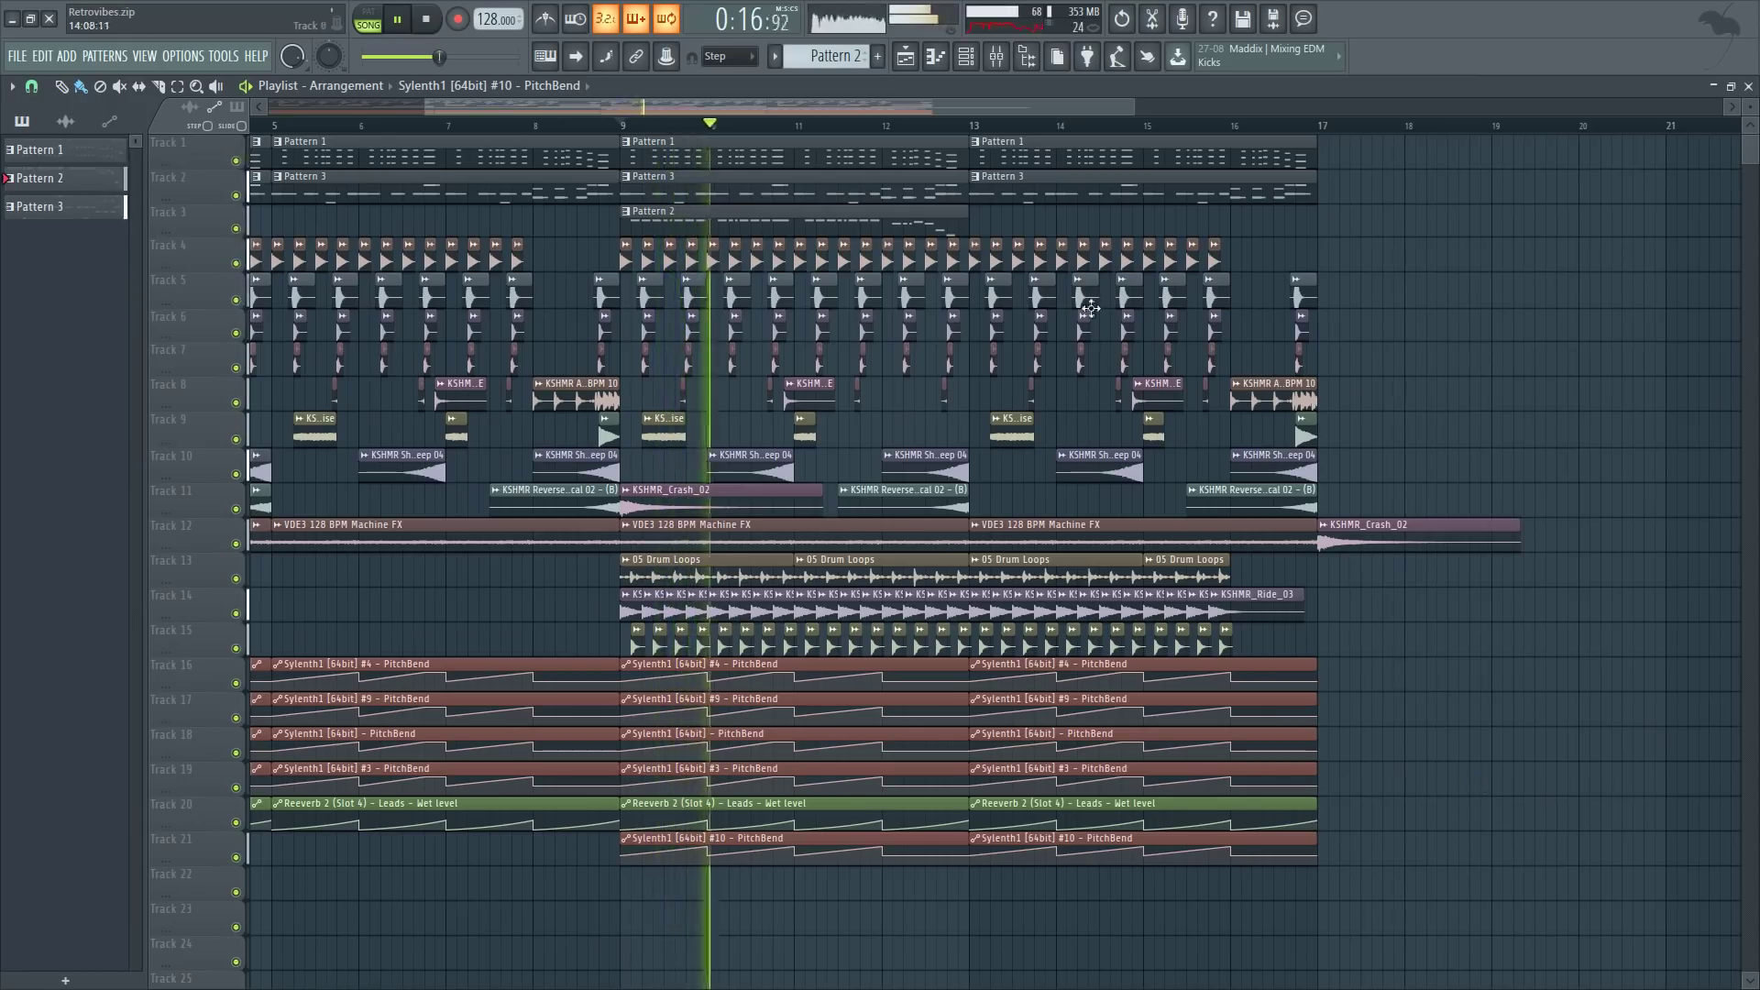
pyautogui.click(954, 225)
pyautogui.click(992, 221)
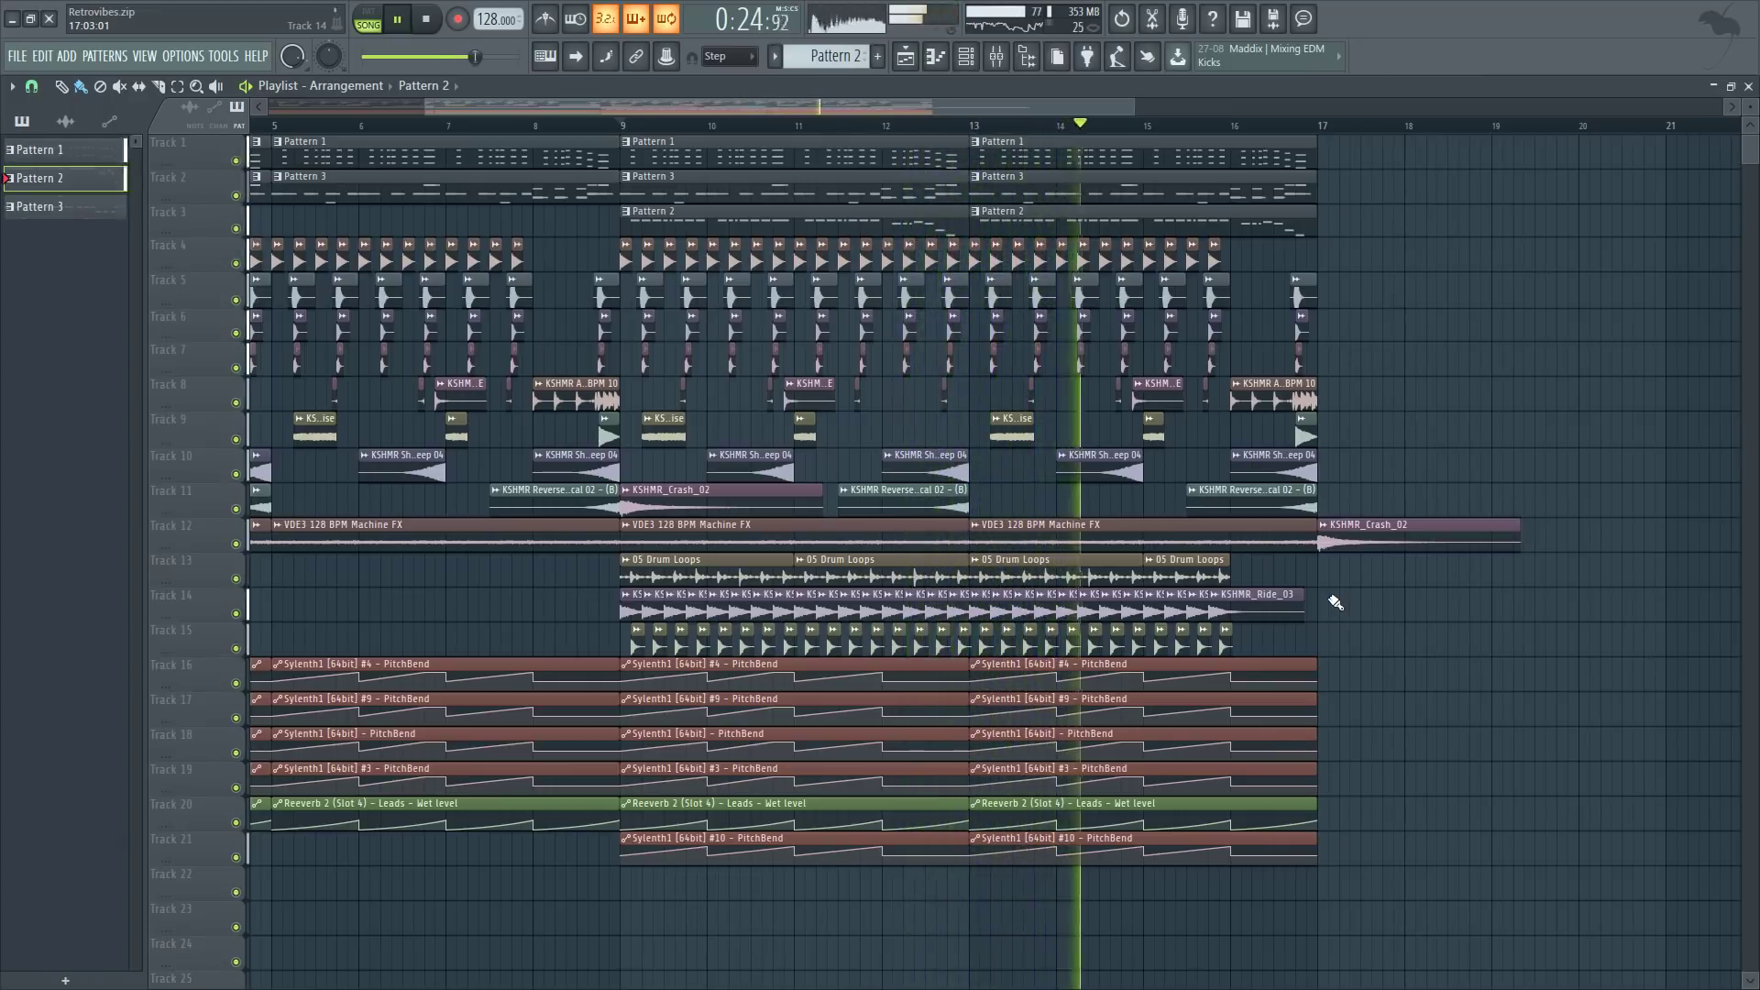
# - Play the complete arrangement from the start with the whole song in view
pyautogui.scroll(-3, 1335, 602)
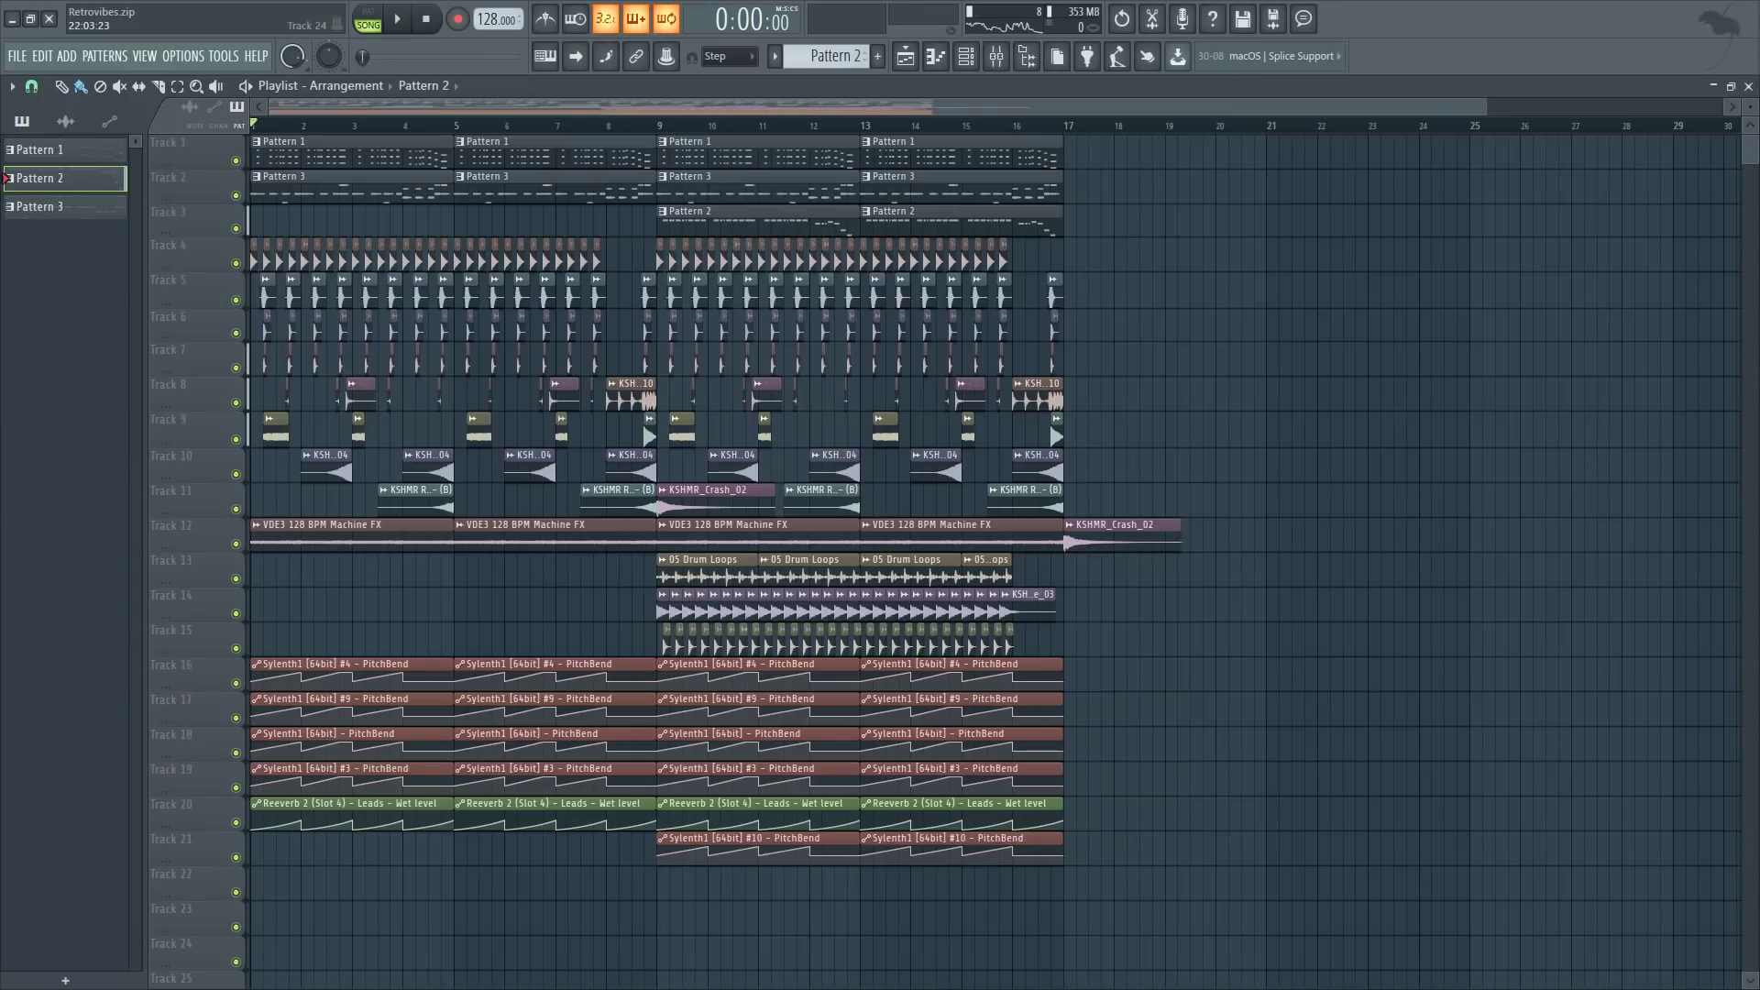
pyautogui.press('space')
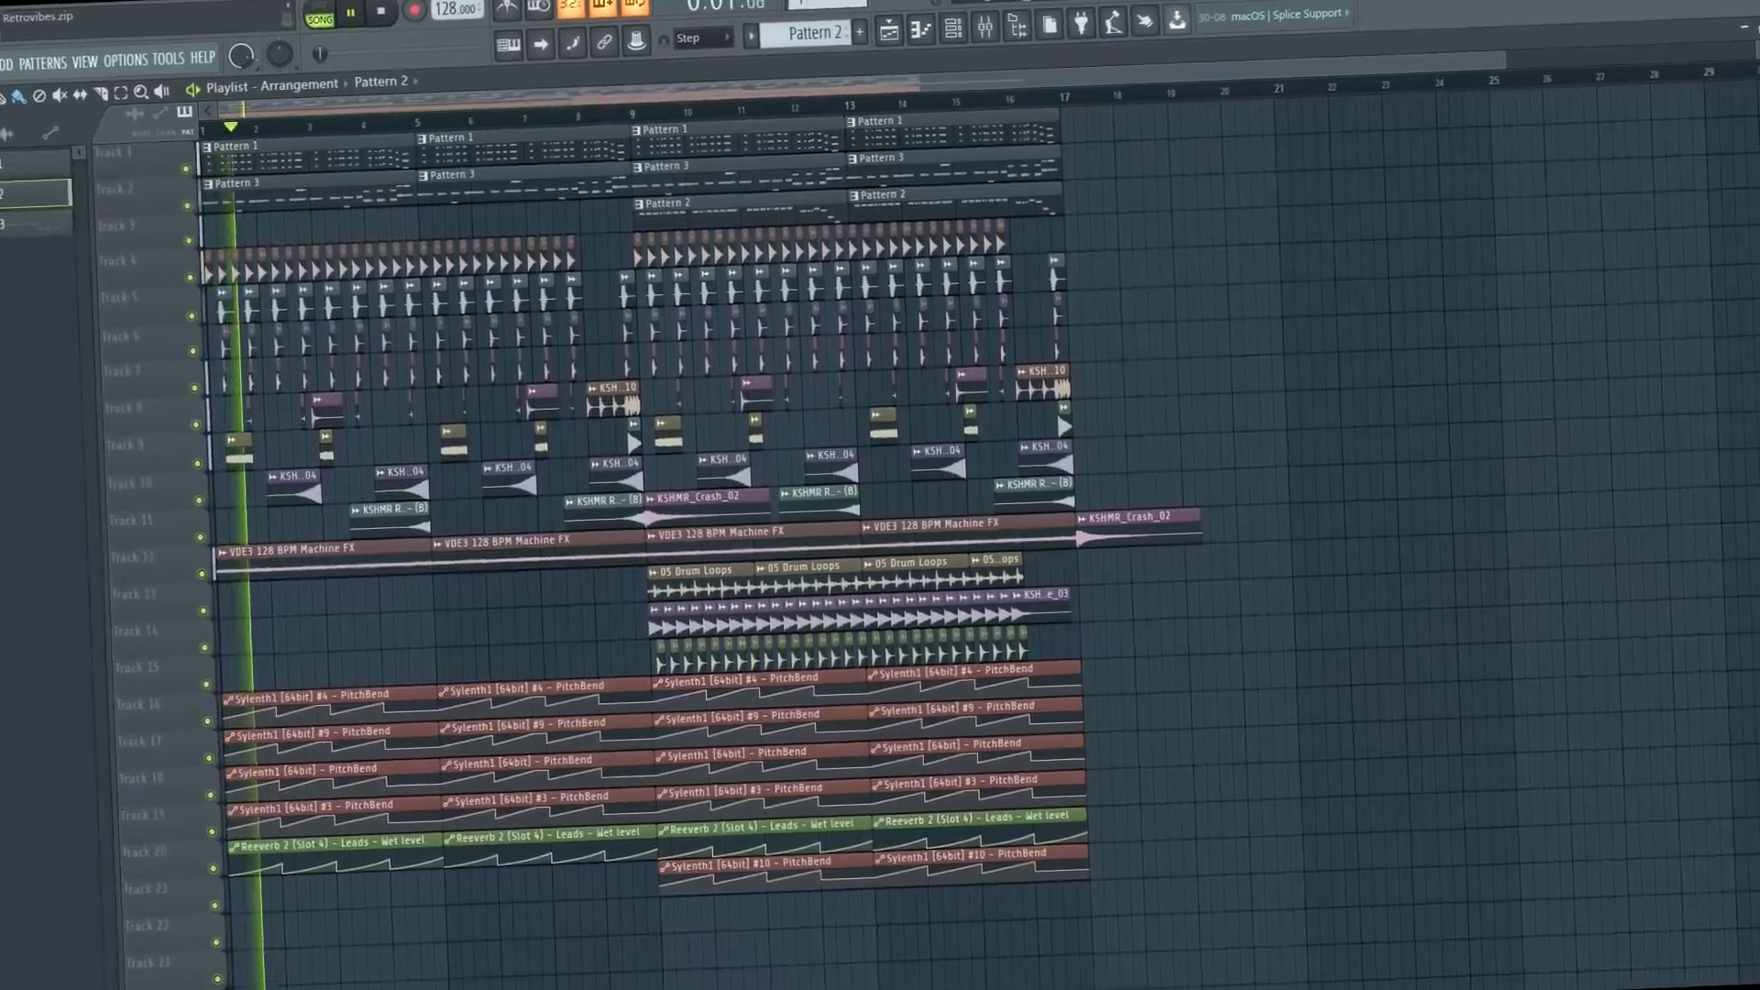